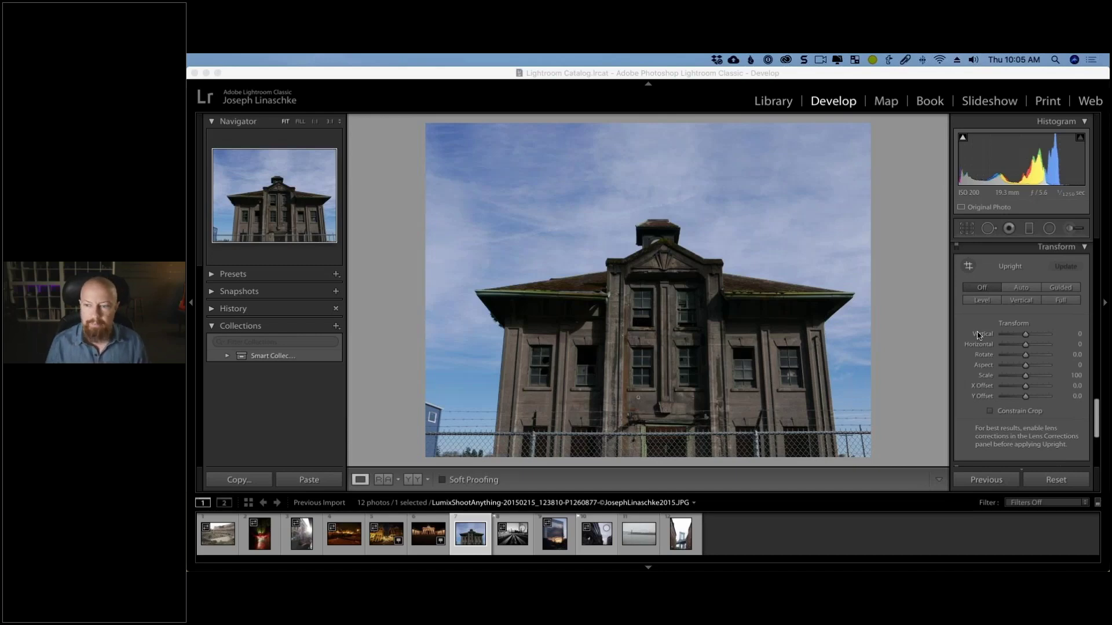
Compare the Auto, Vertical, Level and Full Upright corrections on the building photo, settling on Auto with Constrain Crop enabled.
{"action": "scroll", "coordinate": [1014, 273], "scroll_direction": "up", "scroll_amount": 3}
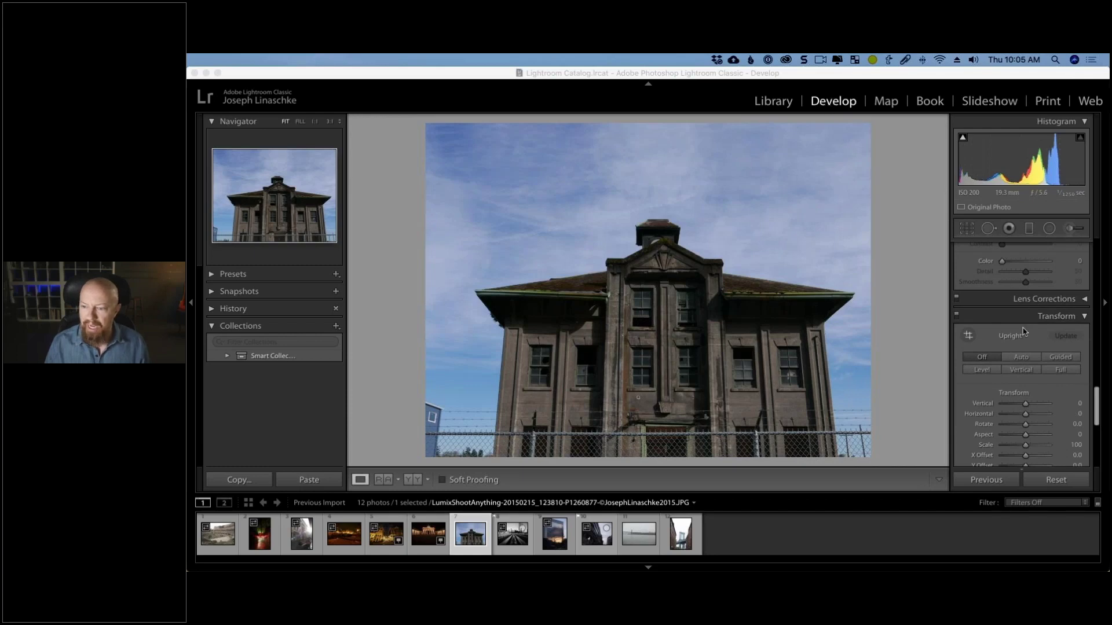
{"action": "scroll", "coordinate": [1022, 331], "scroll_direction": "down", "scroll_amount": 2}
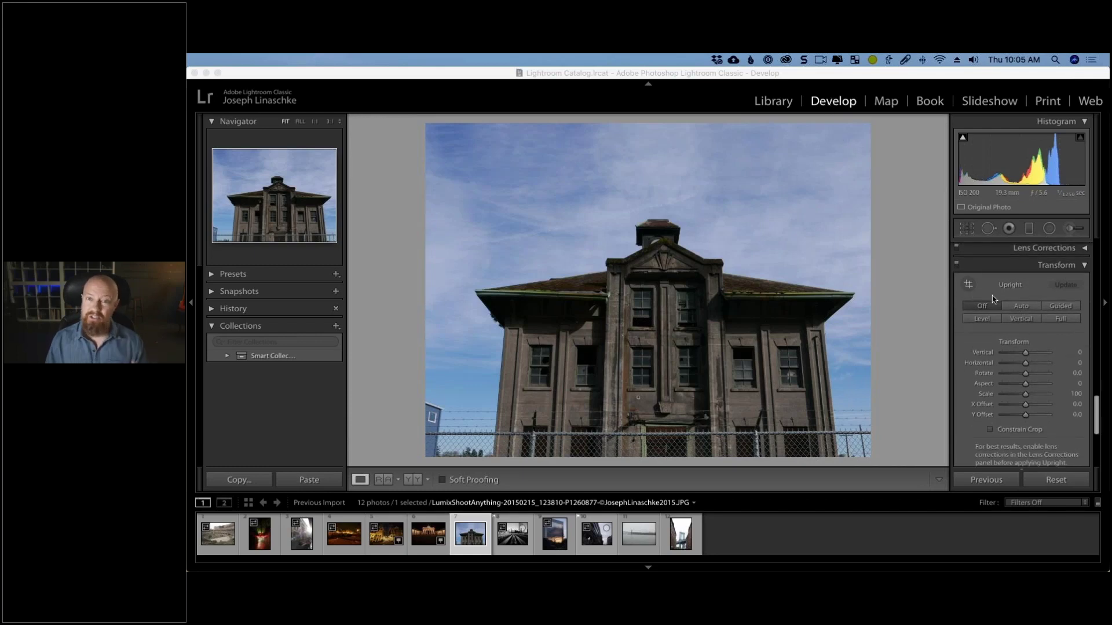
{"action": "left_click", "coordinate": [1020, 307]}
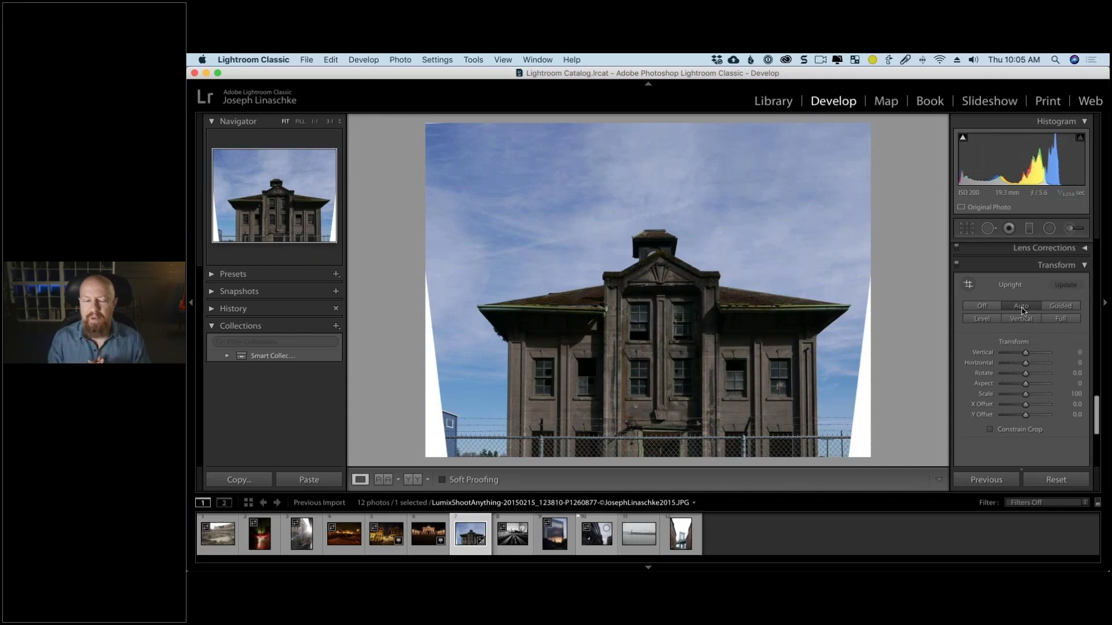
{"action": "left_click", "coordinate": [1021, 319]}
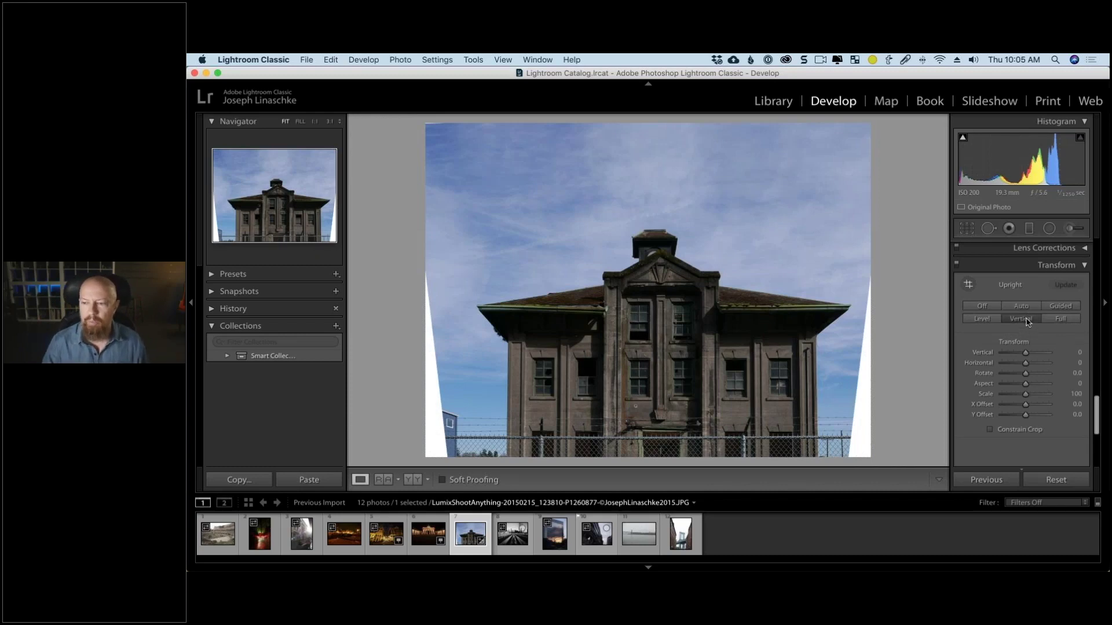
{"action": "left_click", "coordinate": [982, 319]}
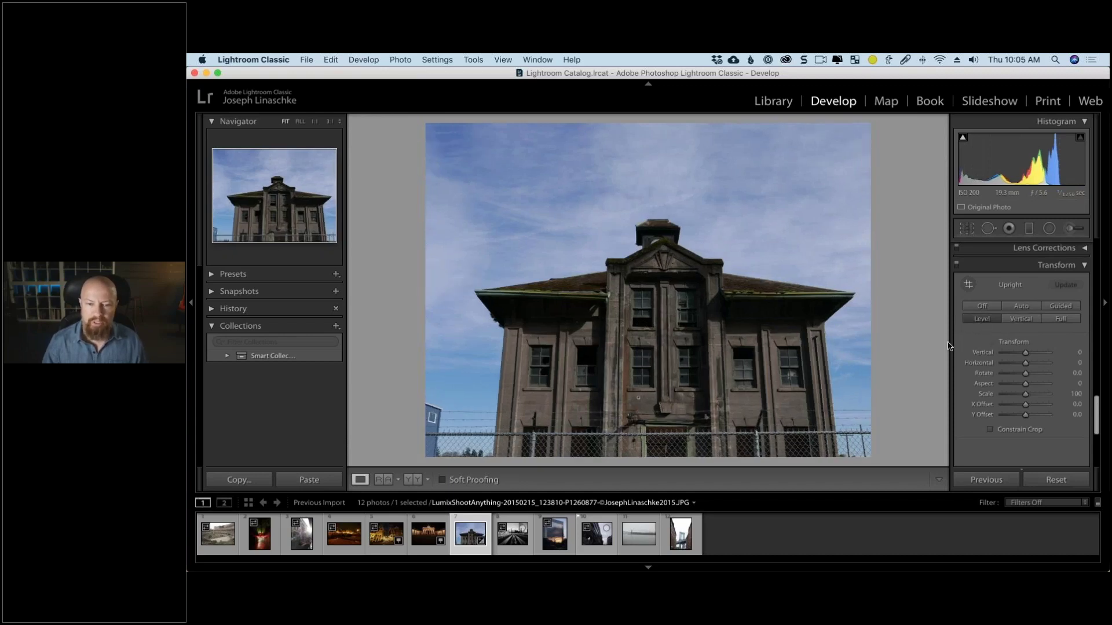
{"action": "left_click", "coordinate": [1016, 309]}
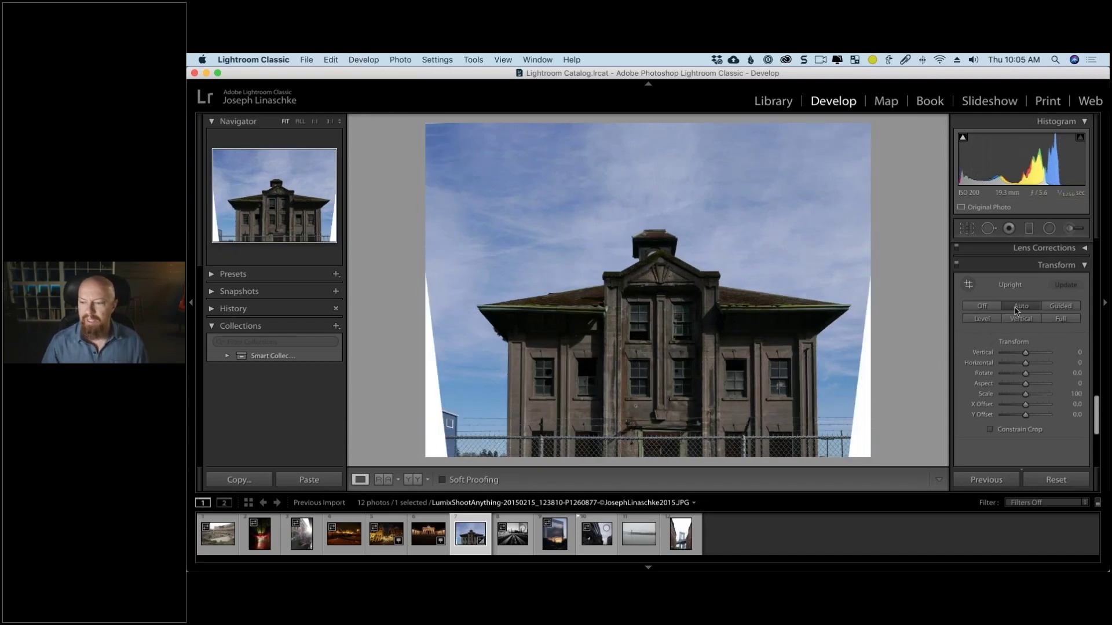
{"action": "left_click", "coordinate": [1064, 320]}
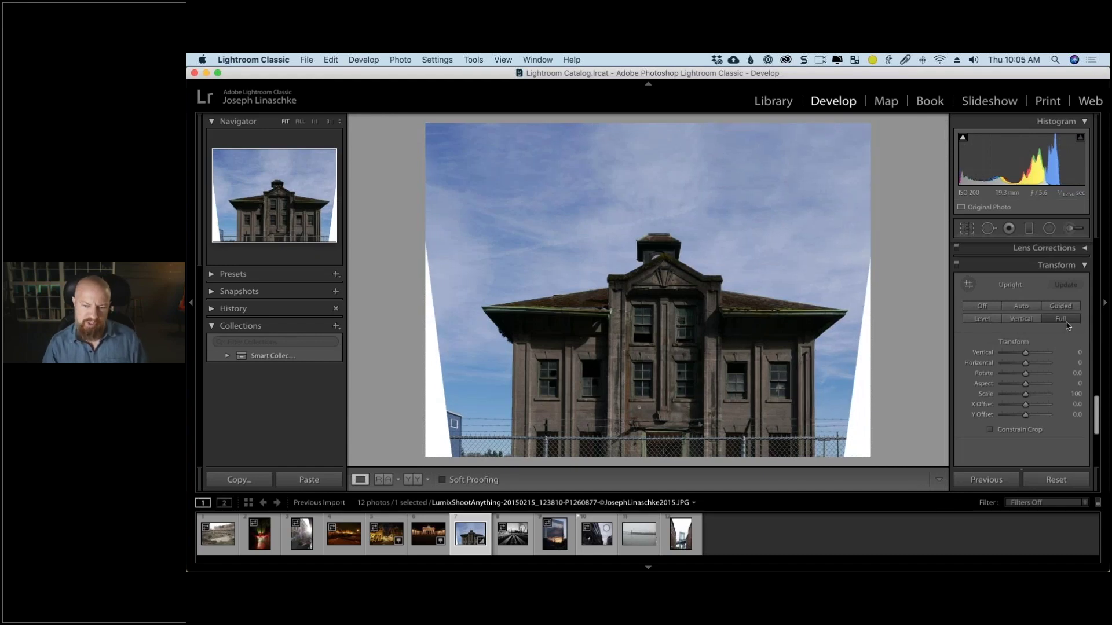
{"action": "left_click", "coordinate": [1022, 319]}
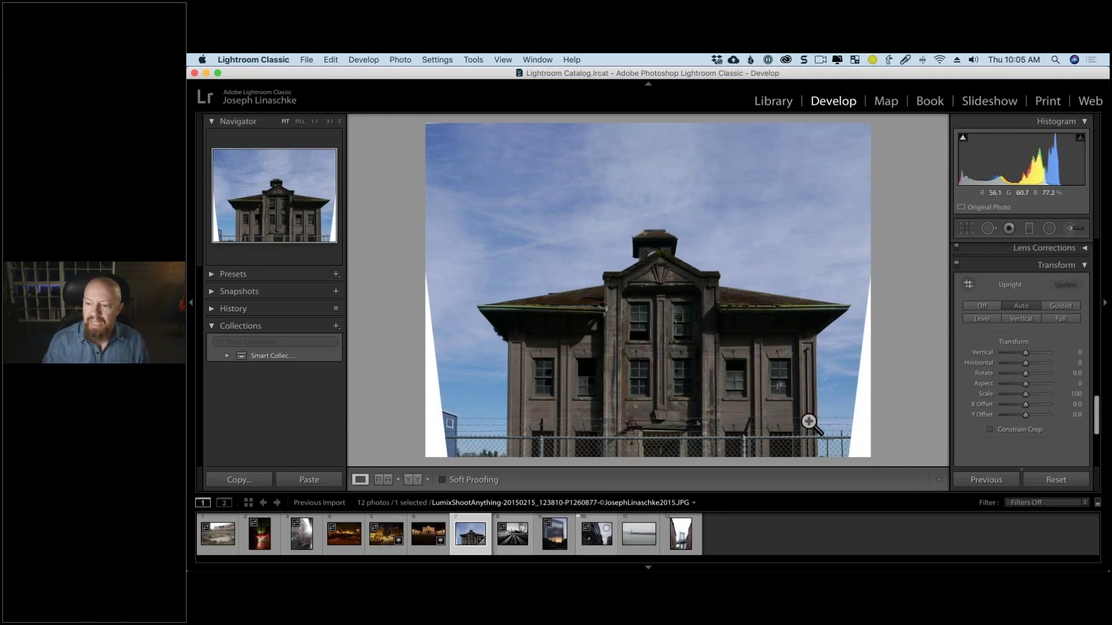
{"action": "left_click", "coordinate": [990, 430]}
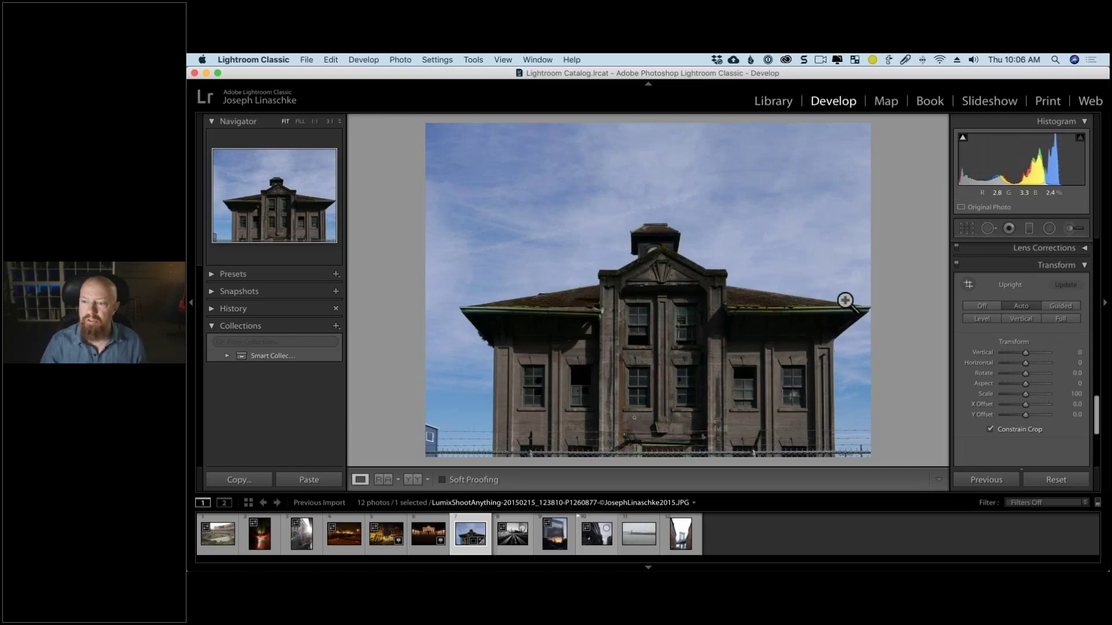
Crop the photo with a custom, unlocked aspect ratio, pulling the side edges in close to the building's eaves.
{"action": "key", "text": "r"}
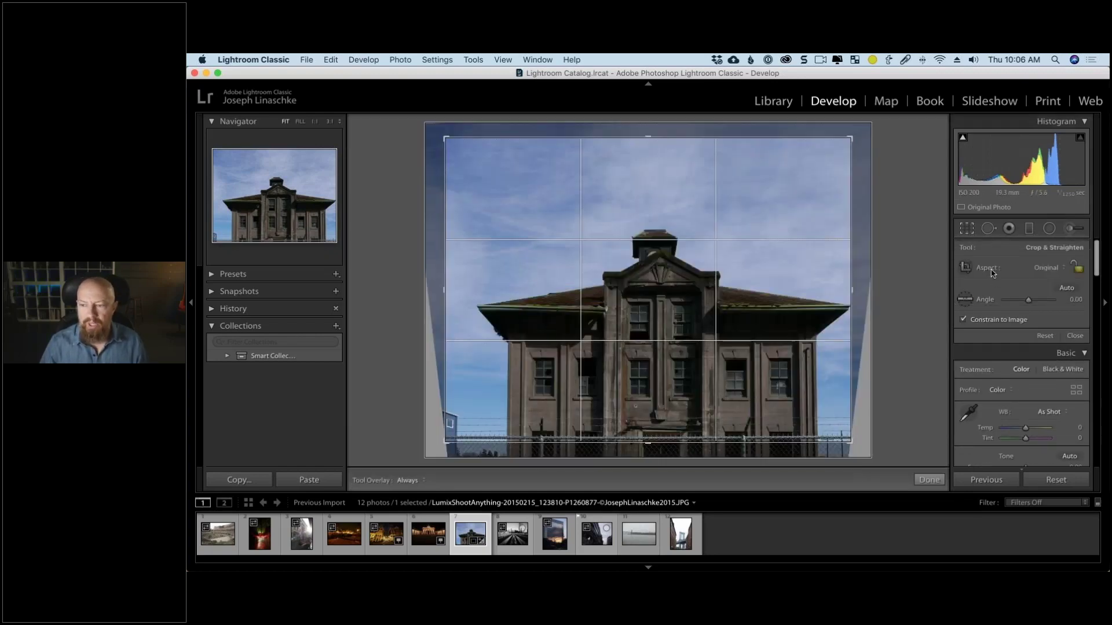
{"action": "left_click", "coordinate": [1061, 271]}
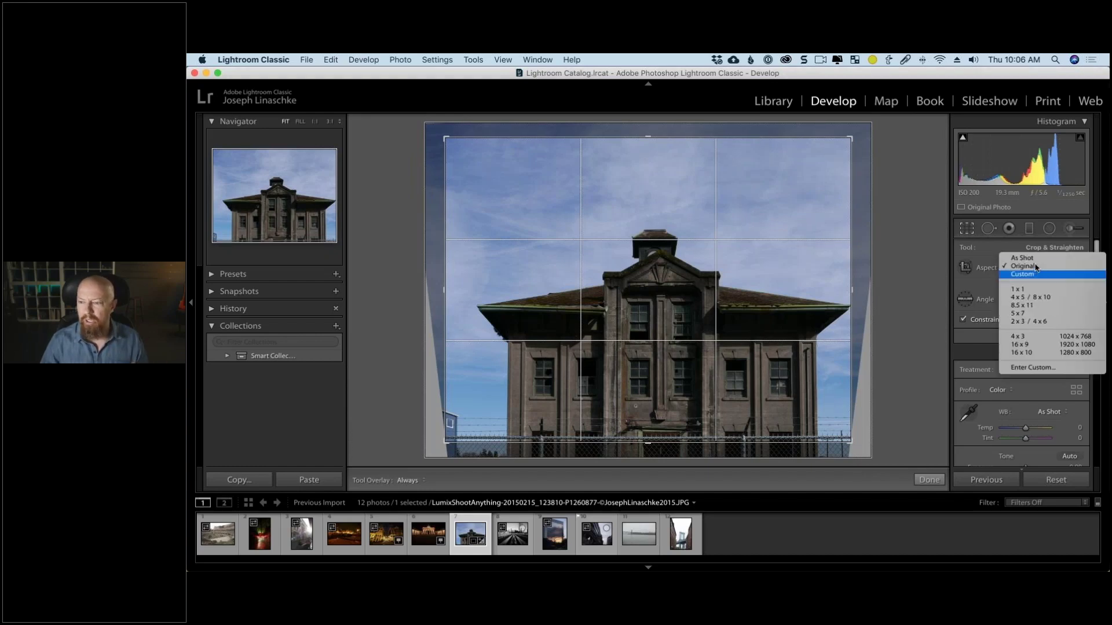
{"action": "left_click", "coordinate": [1034, 281]}
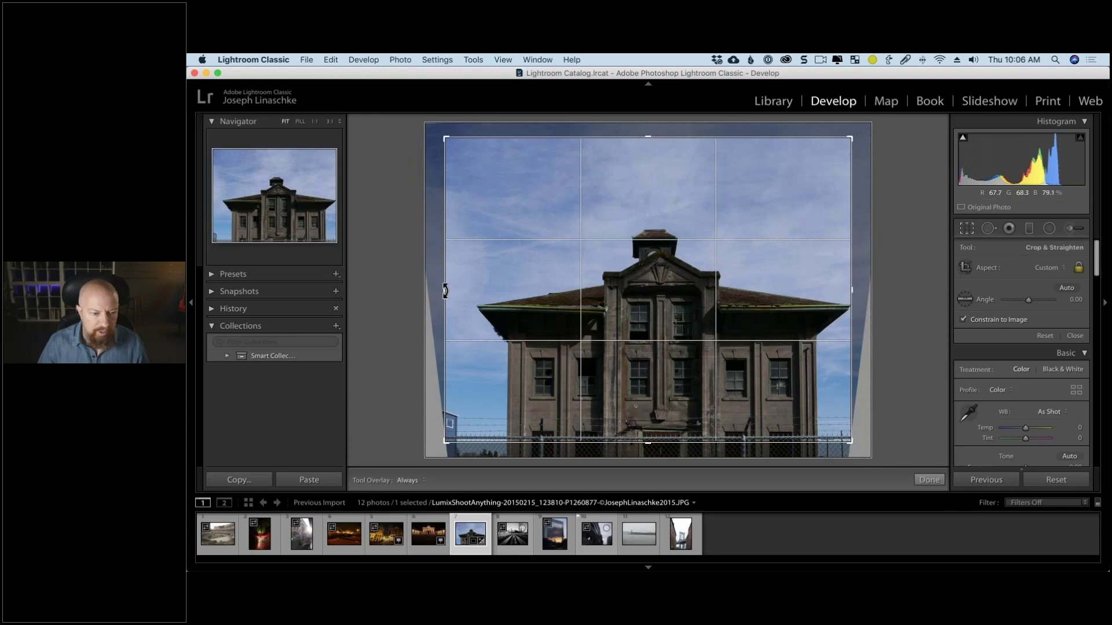
{"action": "left_click_drag", "start_coordinate": [444, 292], "coordinate": [447, 291]}
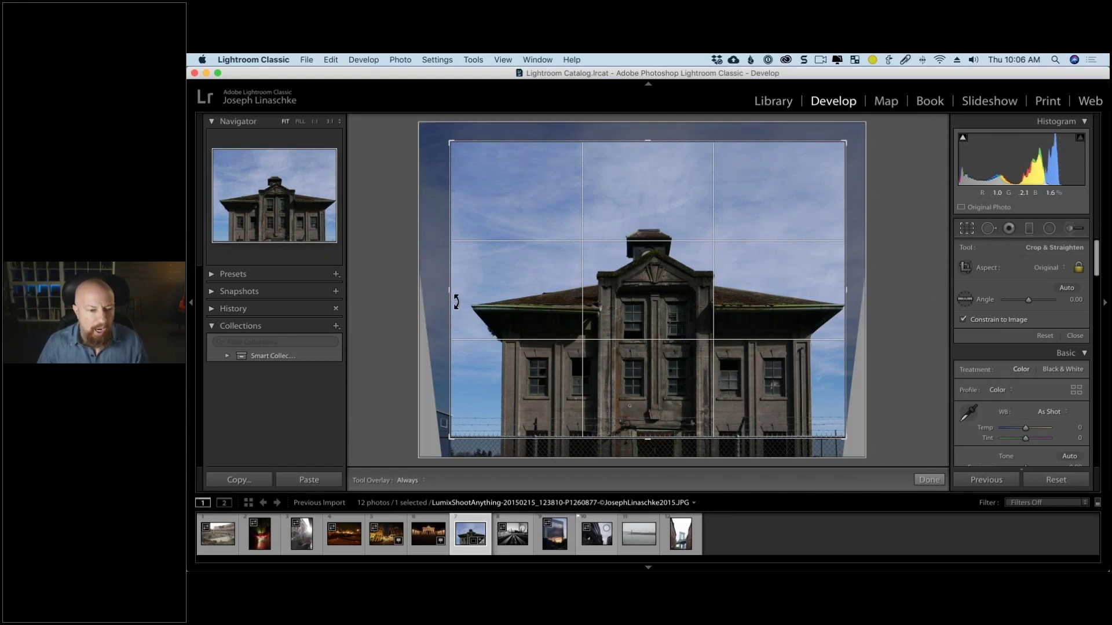
{"action": "mouse_move", "coordinate": [456, 291]}
{"action": "left_mouse_down"}
{"action": "mouse_move", "coordinate": [446, 293]}
{"action": "mouse_move", "coordinate": [461, 304]}
{"action": "left_mouse_up"}
{"action": "key", "text": "a"}
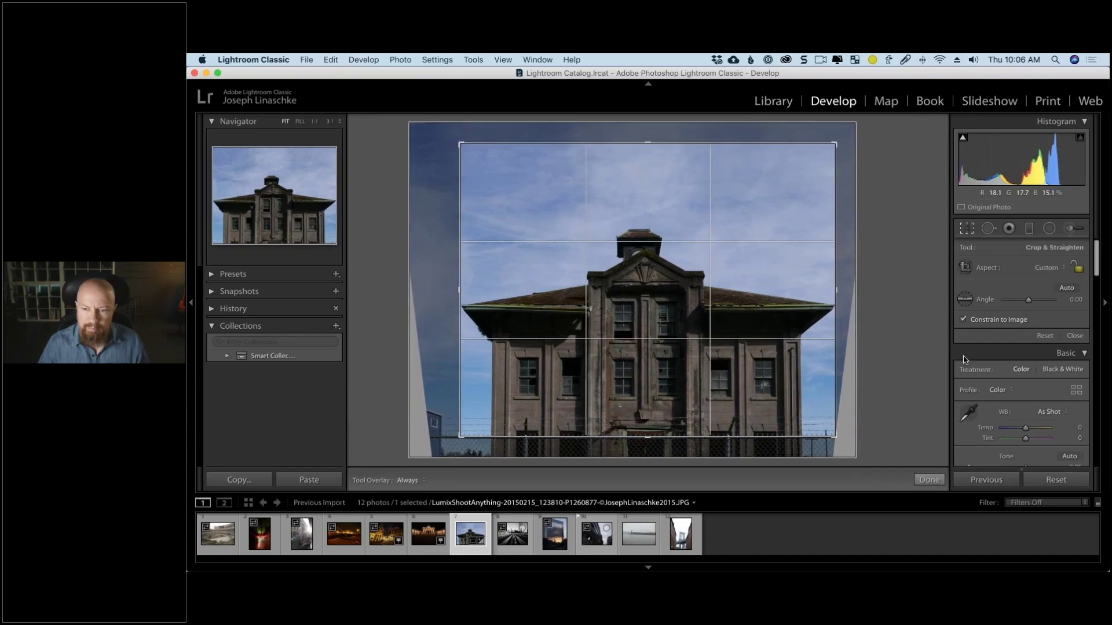
{"action": "left_click_drag", "start_coordinate": [834, 311], "coordinate": [833, 311]}
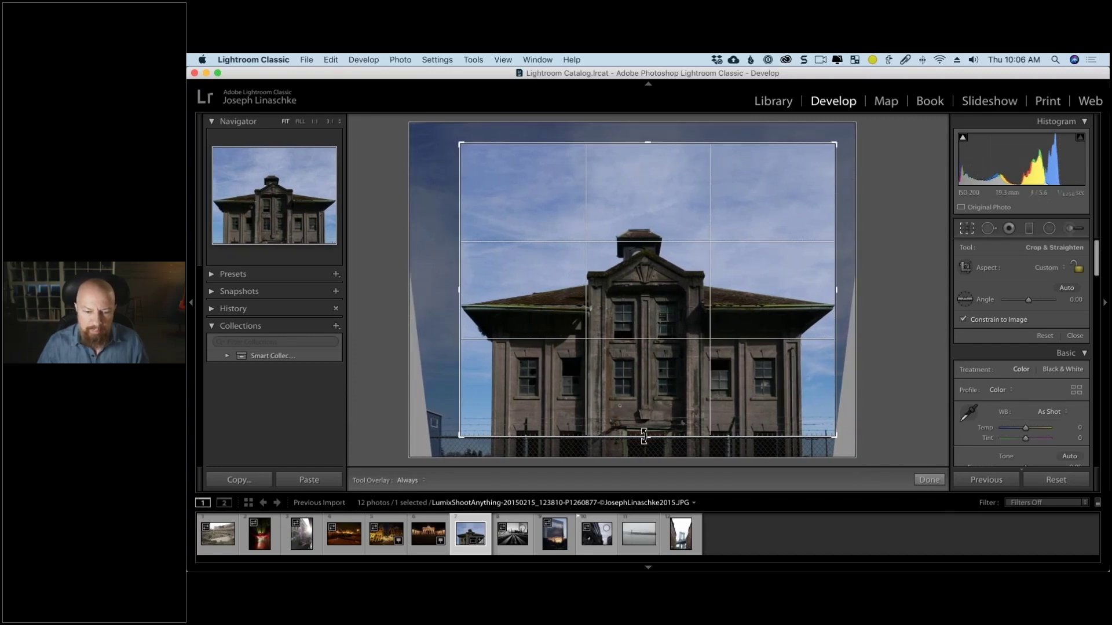
{"action": "left_click_drag", "start_coordinate": [646, 438], "coordinate": [651, 447]}
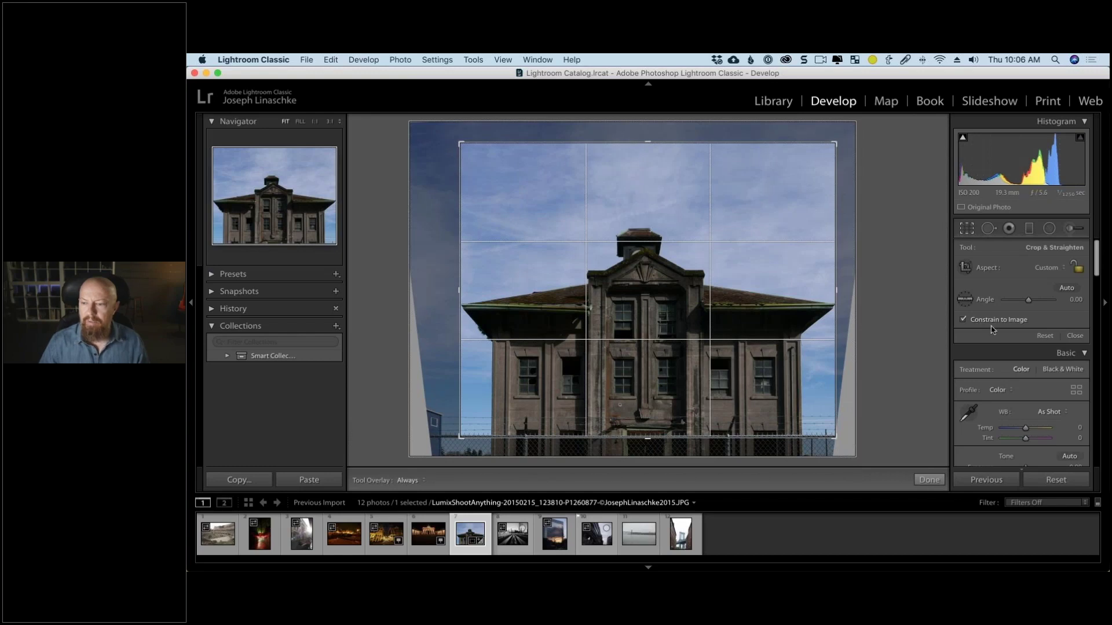
Turn off Constrain Crop in the photo's Transform settings.
{"action": "scroll", "coordinate": [997, 336], "scroll_direction": "down", "scroll_amount": 15}
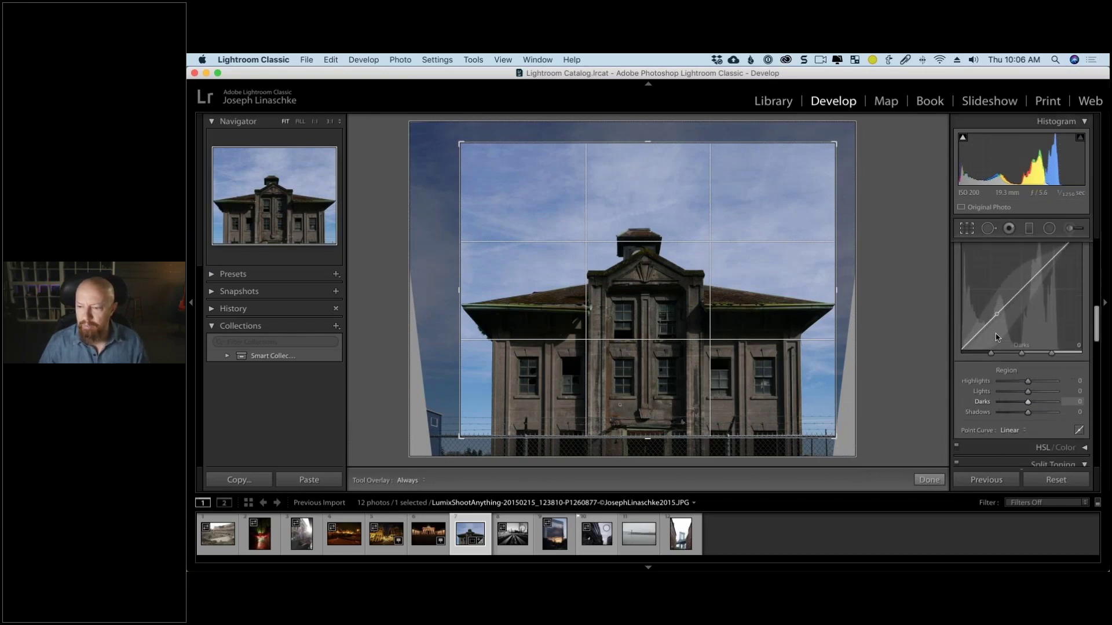
{"action": "scroll", "coordinate": [997, 336], "scroll_direction": "down", "scroll_amount": 5}
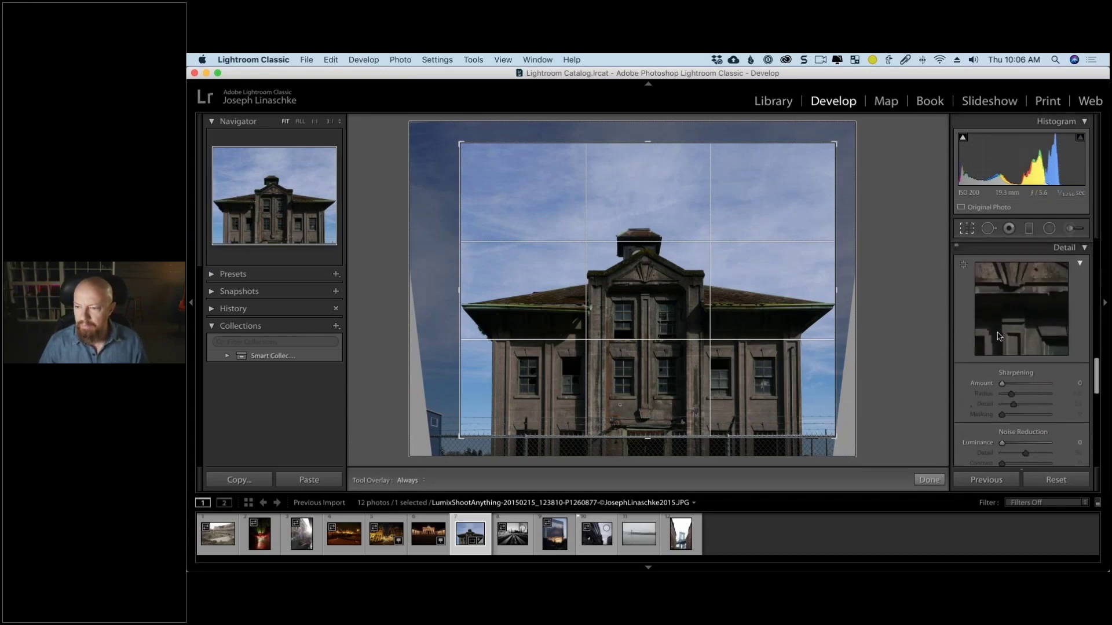
{"action": "scroll", "coordinate": [1030, 309], "scroll_direction": "up", "scroll_amount": 5}
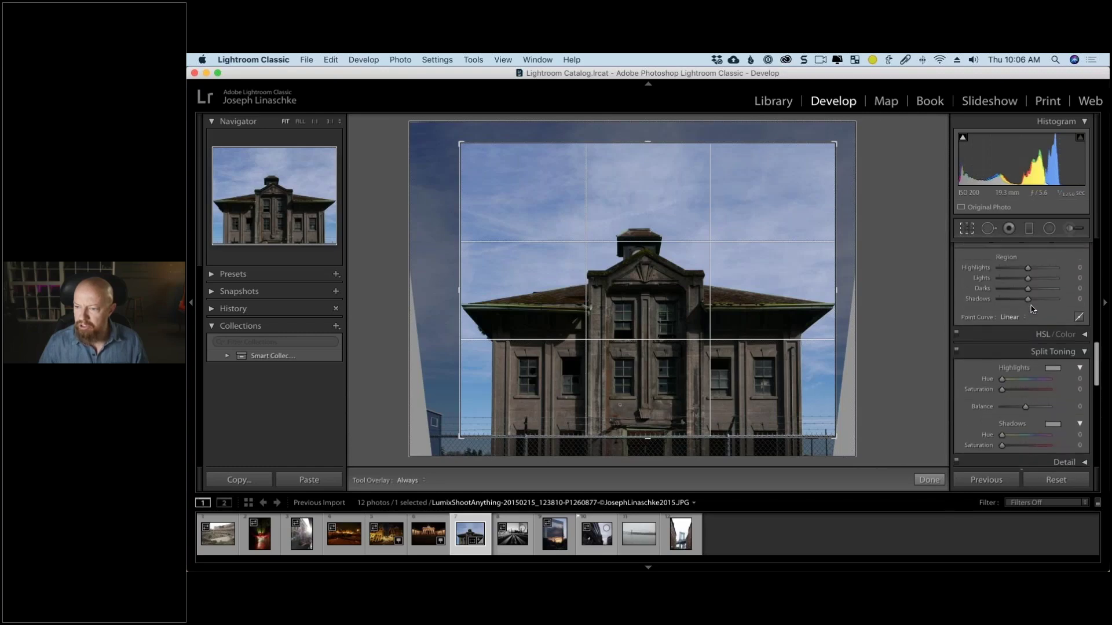
{"action": "scroll", "coordinate": [1028, 308], "scroll_direction": "up", "scroll_amount": 8}
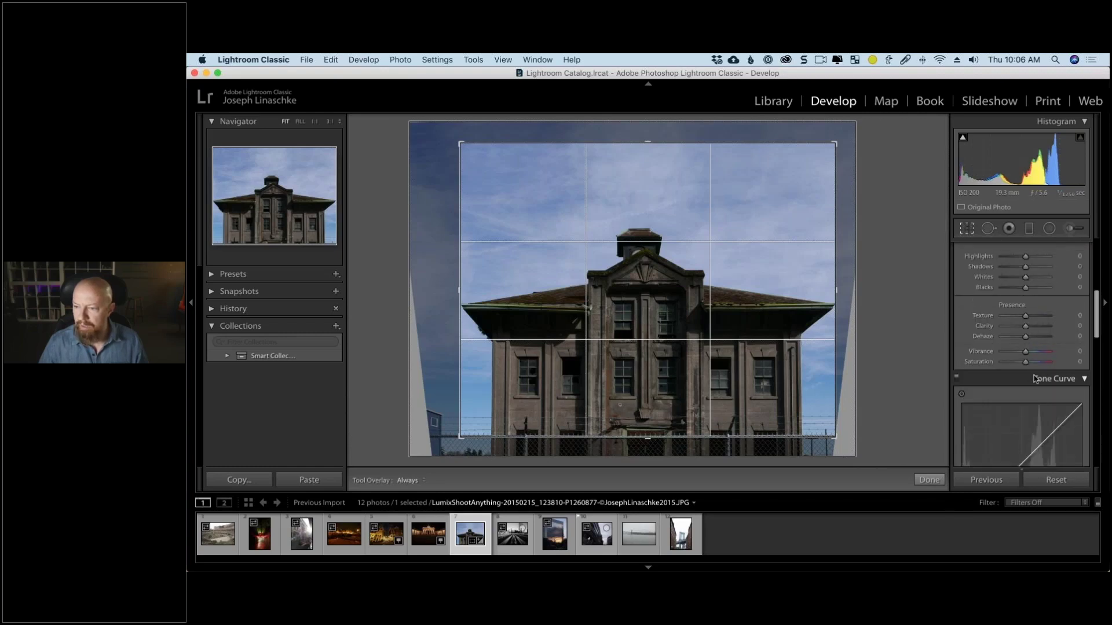
{"action": "scroll", "coordinate": [1017, 303], "scroll_direction": "down", "scroll_amount": 10}
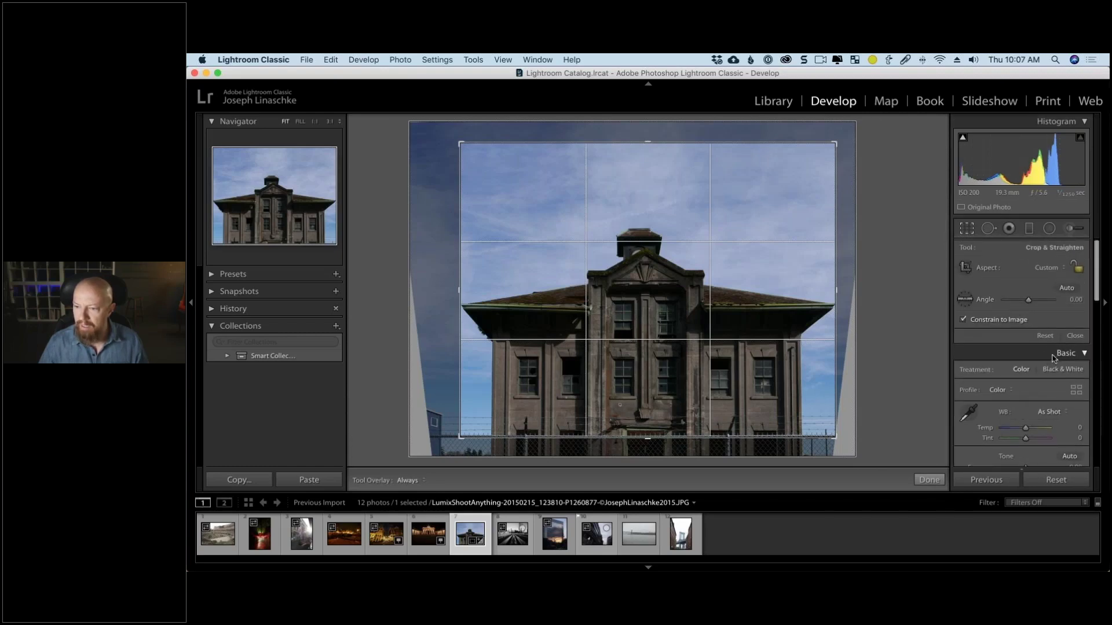
{"action": "scroll", "coordinate": [1018, 350], "scroll_direction": "down", "scroll_amount": 4}
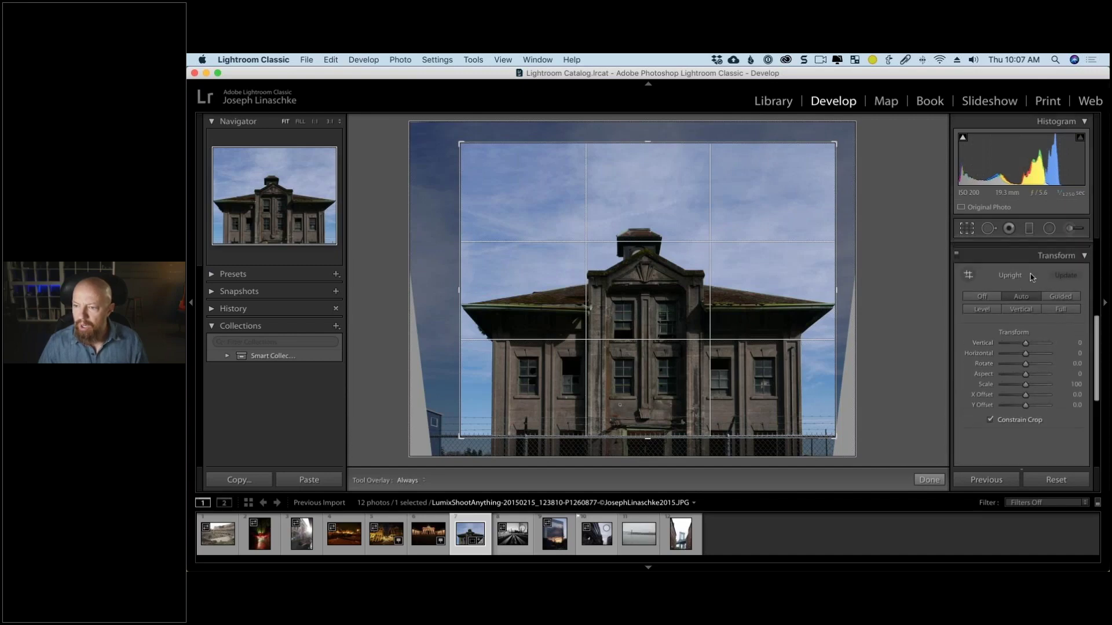
{"action": "left_click", "coordinate": [990, 421]}
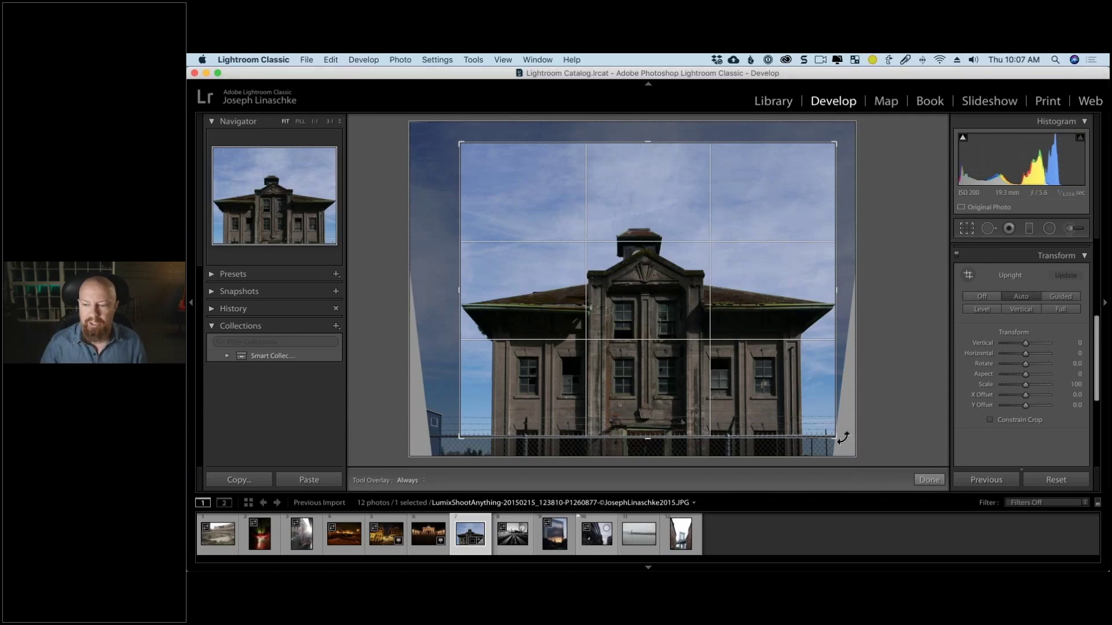
Extend the crop down over the fence, widen its sides slightly, raise its upper edge and apply it.
{"action": "left_click_drag", "start_coordinate": [836, 441], "coordinate": [839, 451]}
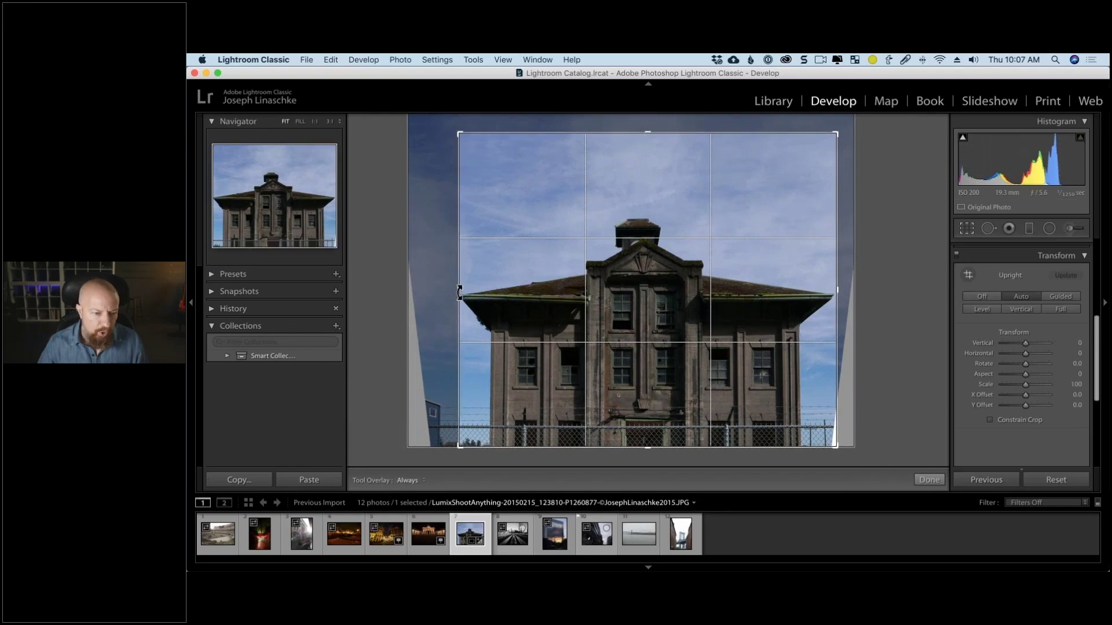
{"action": "left_click_drag", "start_coordinate": [457, 295], "coordinate": [454, 296]}
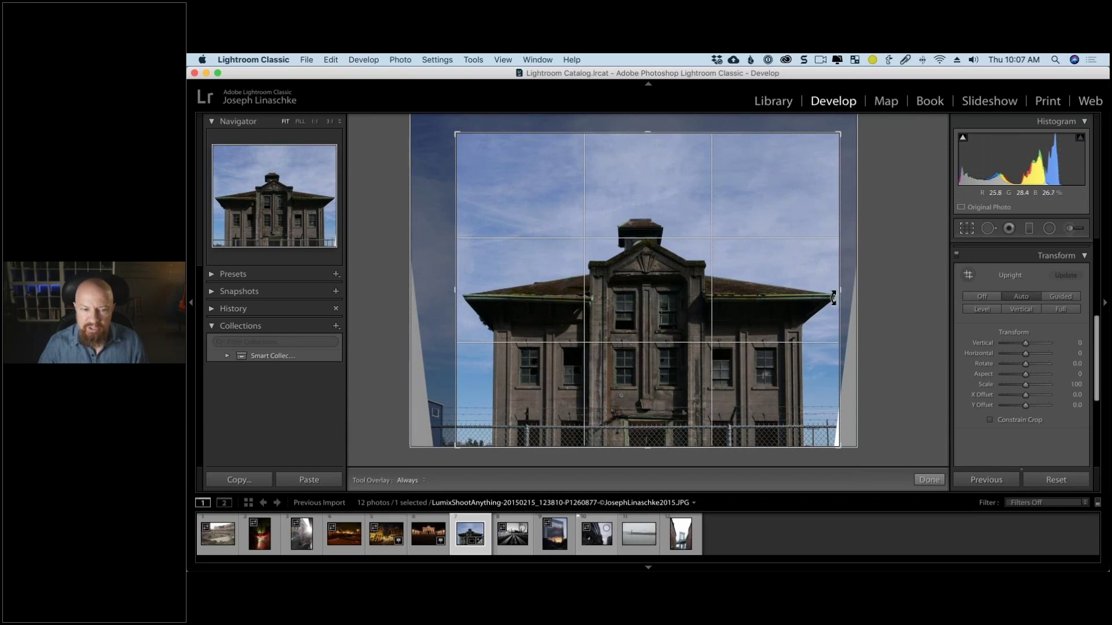
{"action": "left_click_drag", "start_coordinate": [840, 293], "coordinate": [842, 293]}
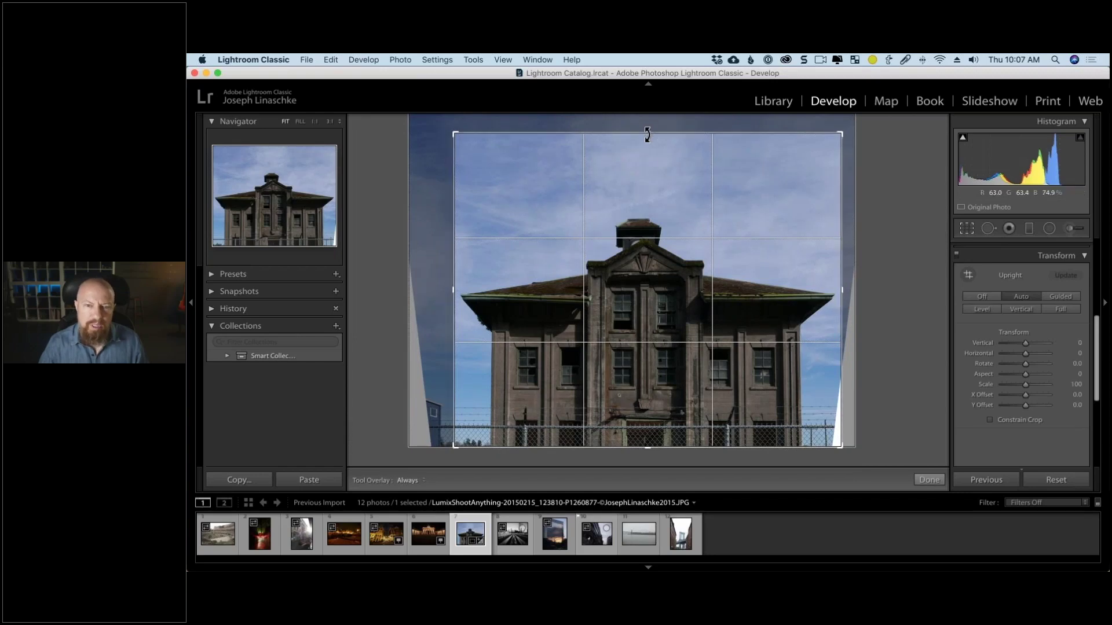
{"action": "left_click_drag", "start_coordinate": [648, 134], "coordinate": [645, 124]}
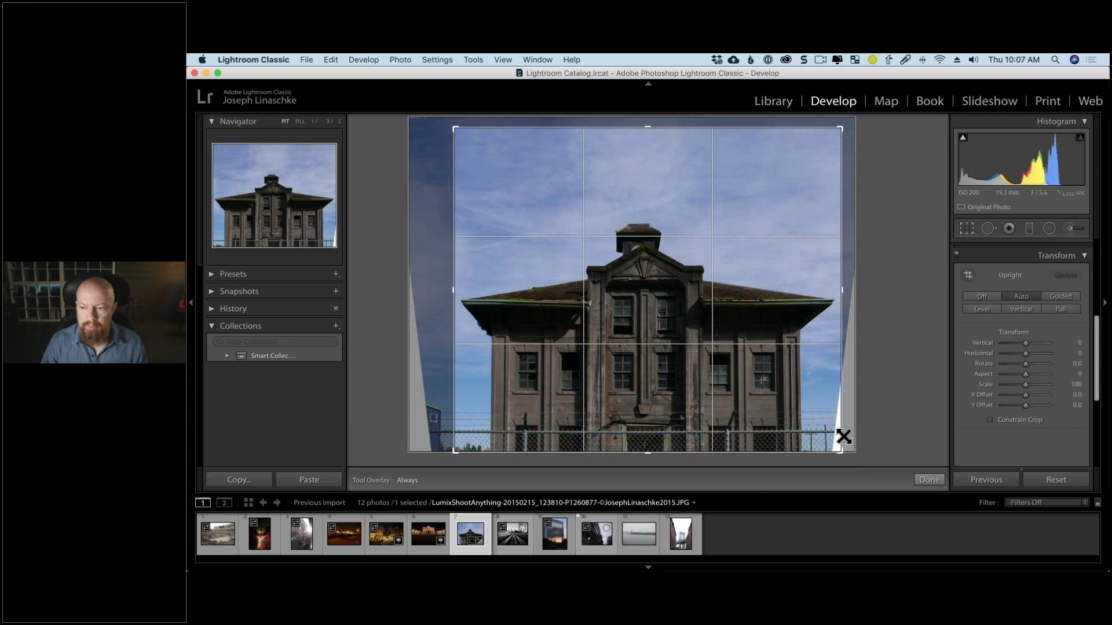
{"action": "left_click", "coordinate": [928, 480]}
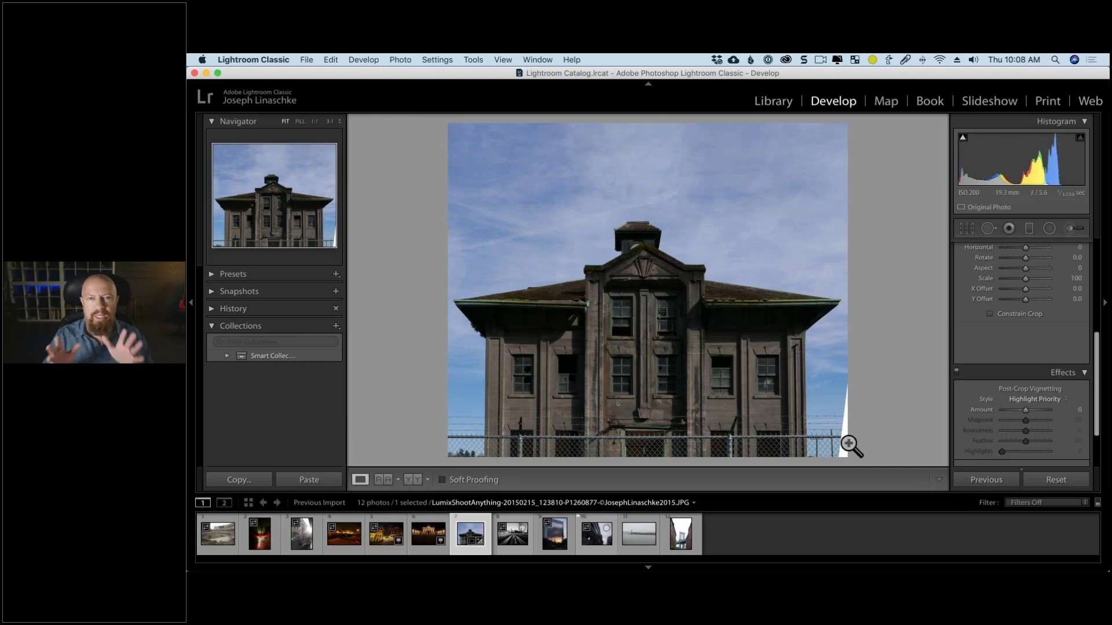
Open a copy of the photo with Lightroom adjustments in Adobe Photoshop CC 2019.
{"action": "right_click", "coordinate": [748, 226]}
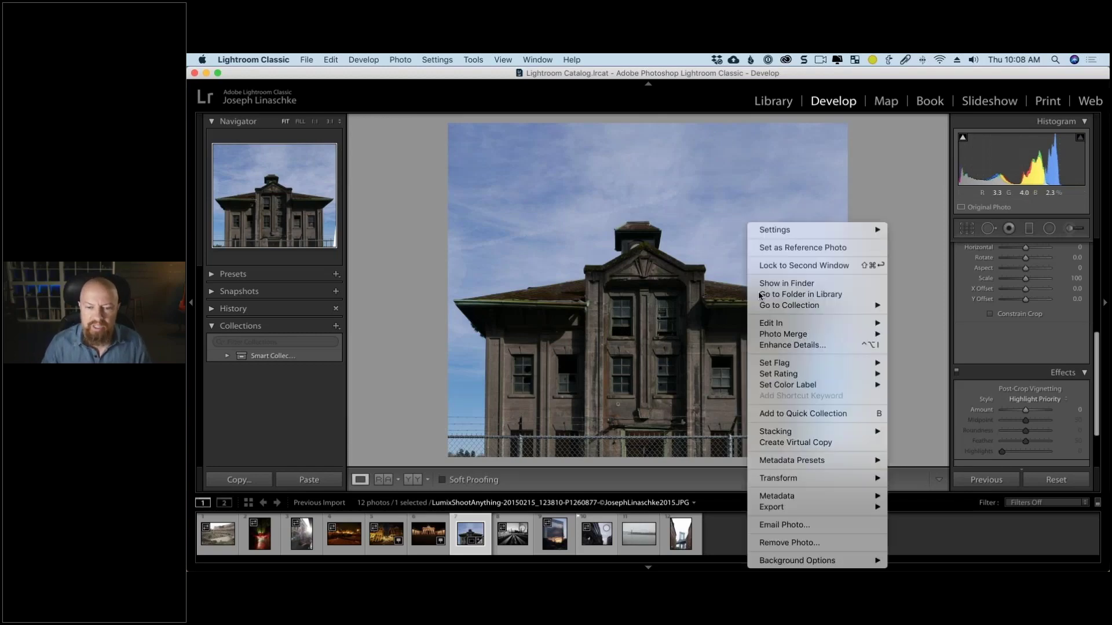
{"action": "mouse_move", "coordinate": [835, 329]}
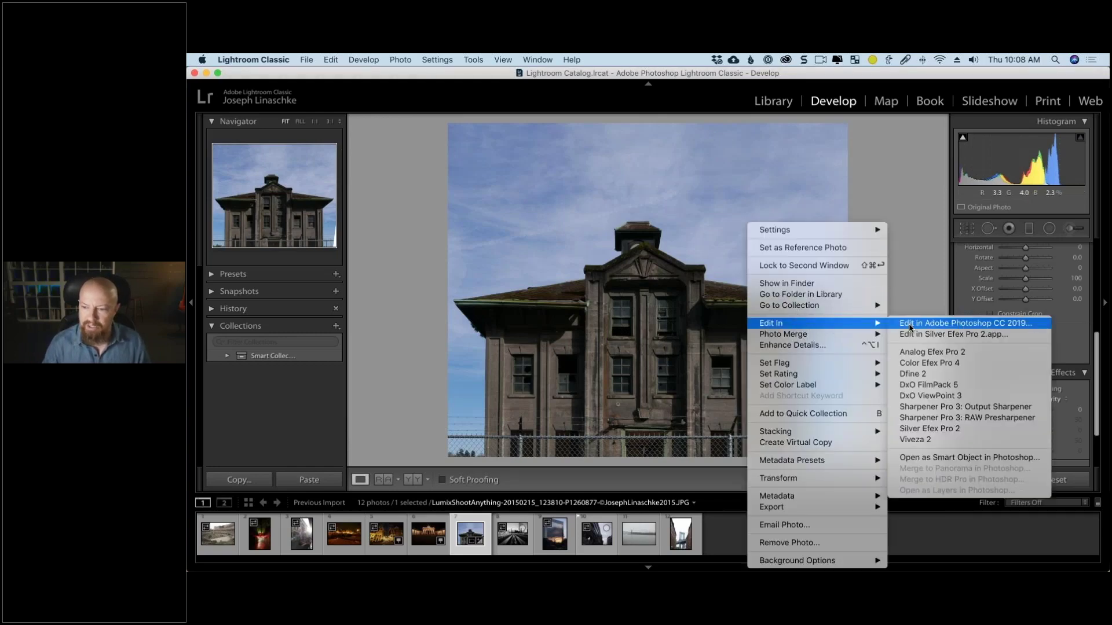
{"action": "left_click", "coordinate": [910, 328]}
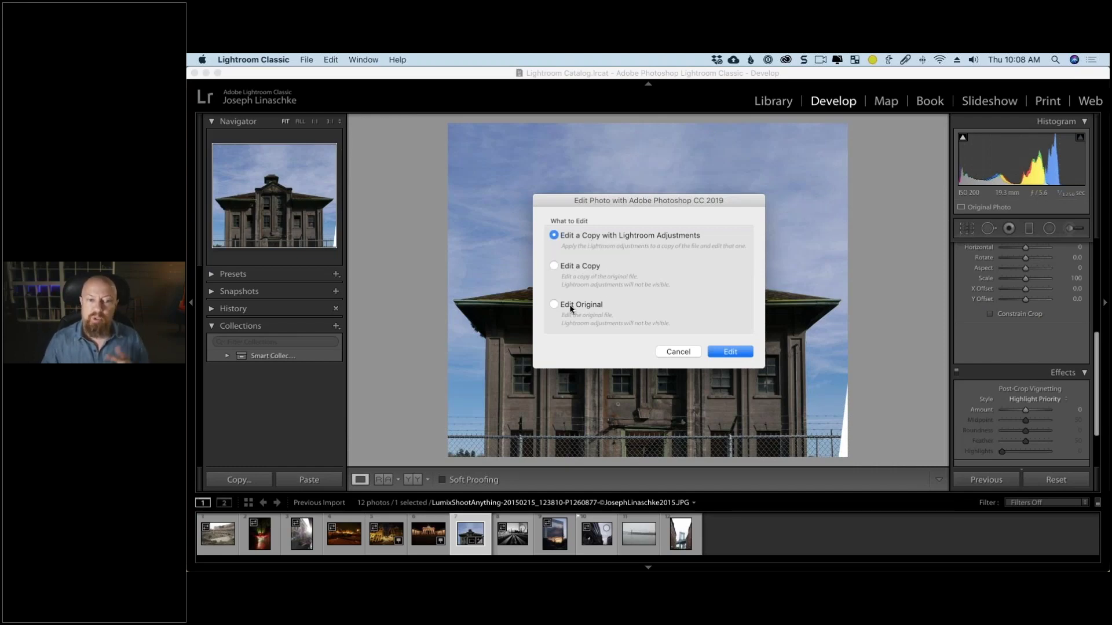
{"action": "left_click", "coordinate": [731, 351]}
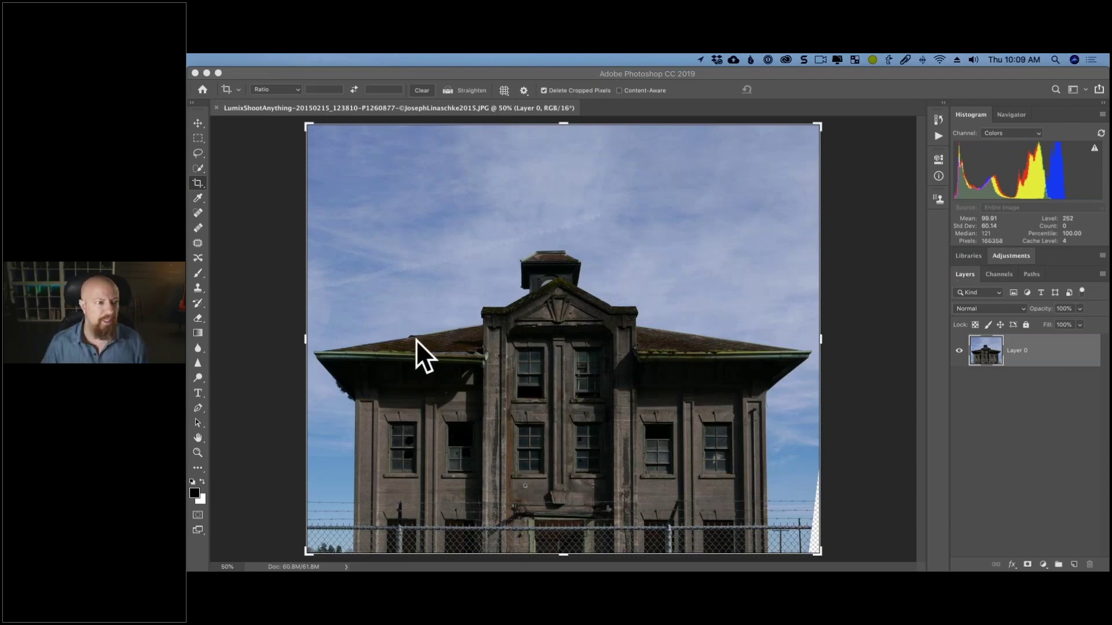
Close the Photoshop document without saving its changes and switch back to Lightroom Classic.
{"action": "left_click", "coordinate": [214, 108]}
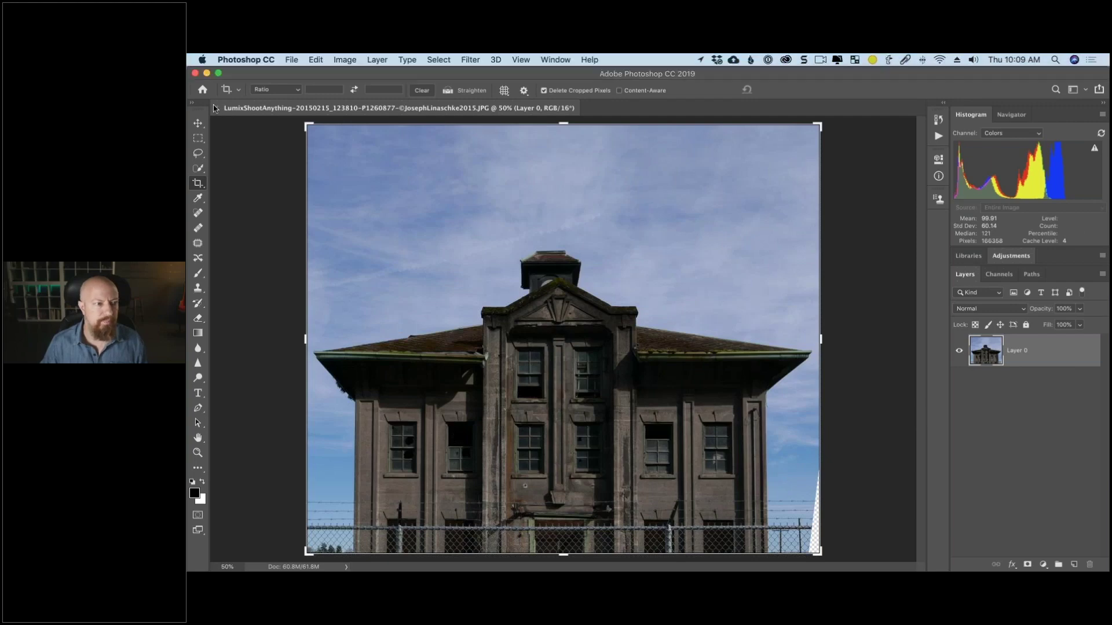
{"action": "left_click", "coordinate": [216, 108]}
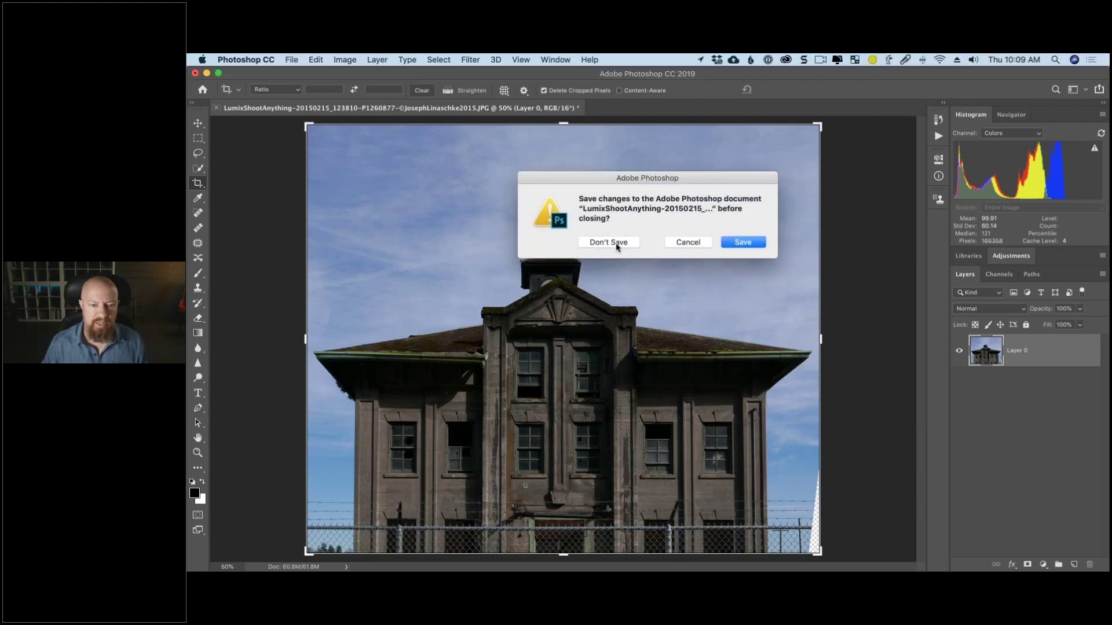
{"action": "left_click", "coordinate": [616, 244]}
{"action": "key", "text": "super+Tab"}
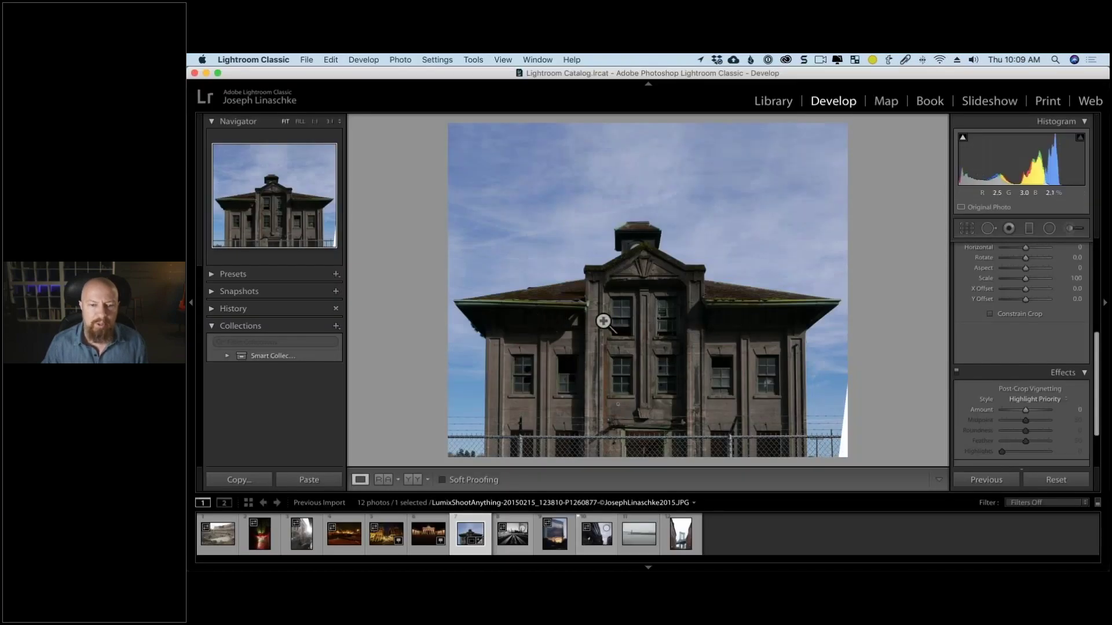
Raise the building photo's Shadows to +58 in the Basic tone adjustments.
{"action": "scroll", "coordinate": [1008, 290], "scroll_direction": "up", "scroll_amount": 5}
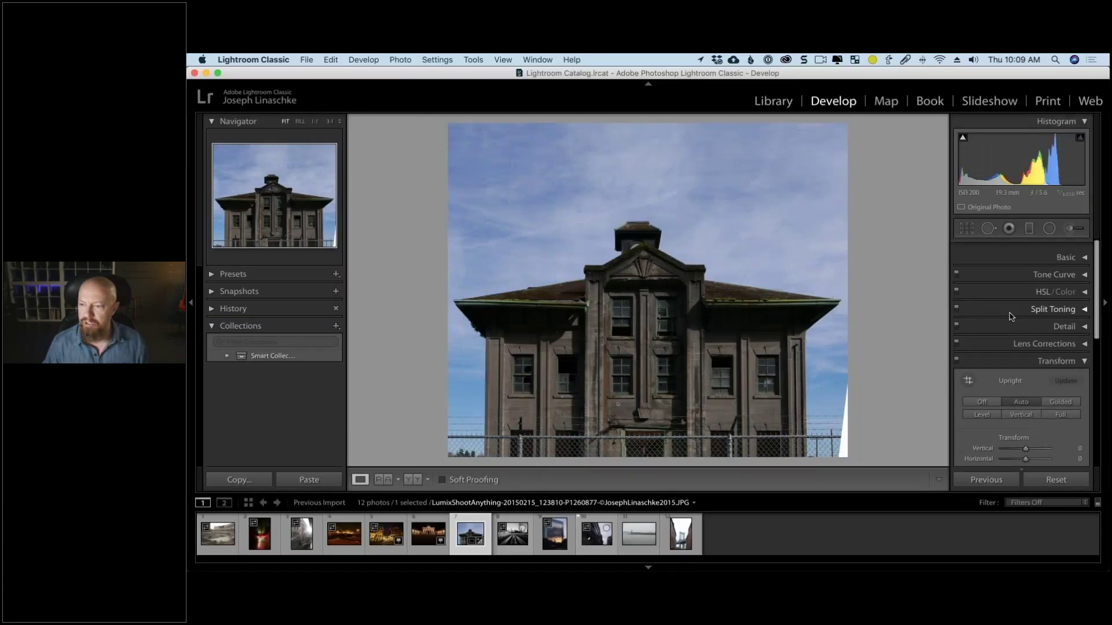
{"action": "left_click", "coordinate": [1019, 257]}
{"action": "scroll", "coordinate": [1019, 342], "scroll_direction": "down", "scroll_amount": 2}
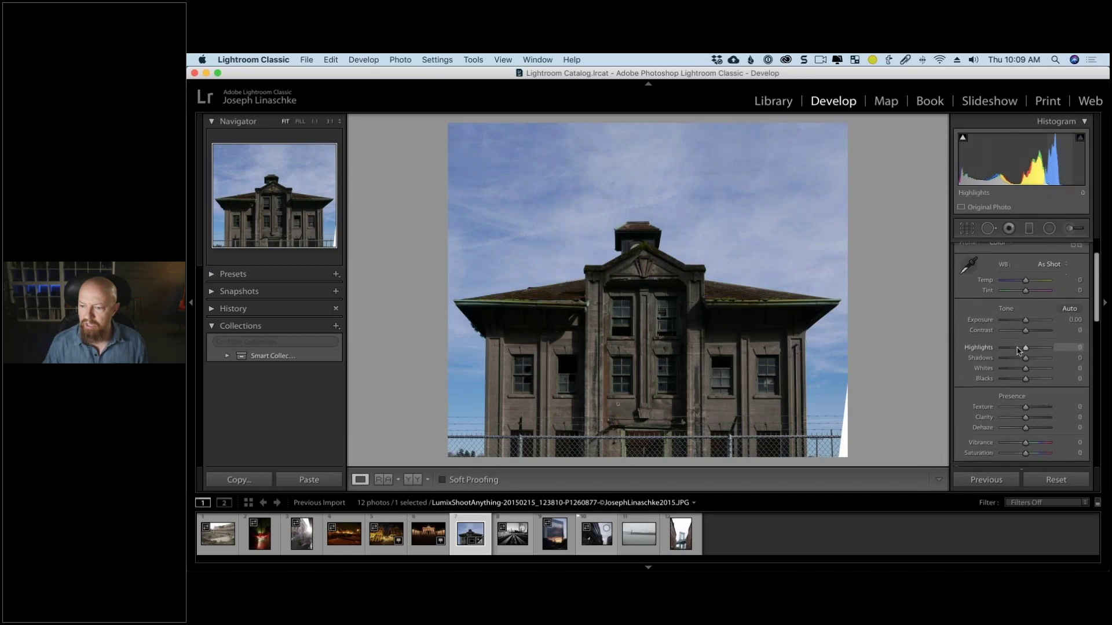
{"action": "scroll", "coordinate": [1019, 350], "scroll_direction": "down", "scroll_amount": 1}
{"action": "left_click_drag", "start_coordinate": [1025, 346], "coordinate": [1041, 350]}
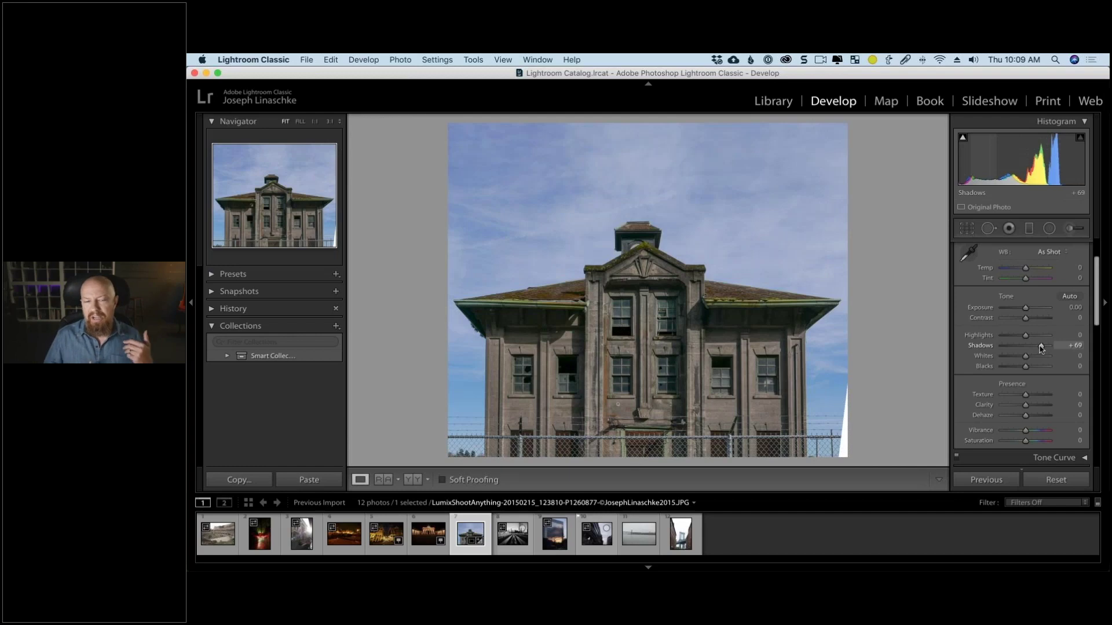
{"action": "double_click", "coordinate": [1040, 348]}
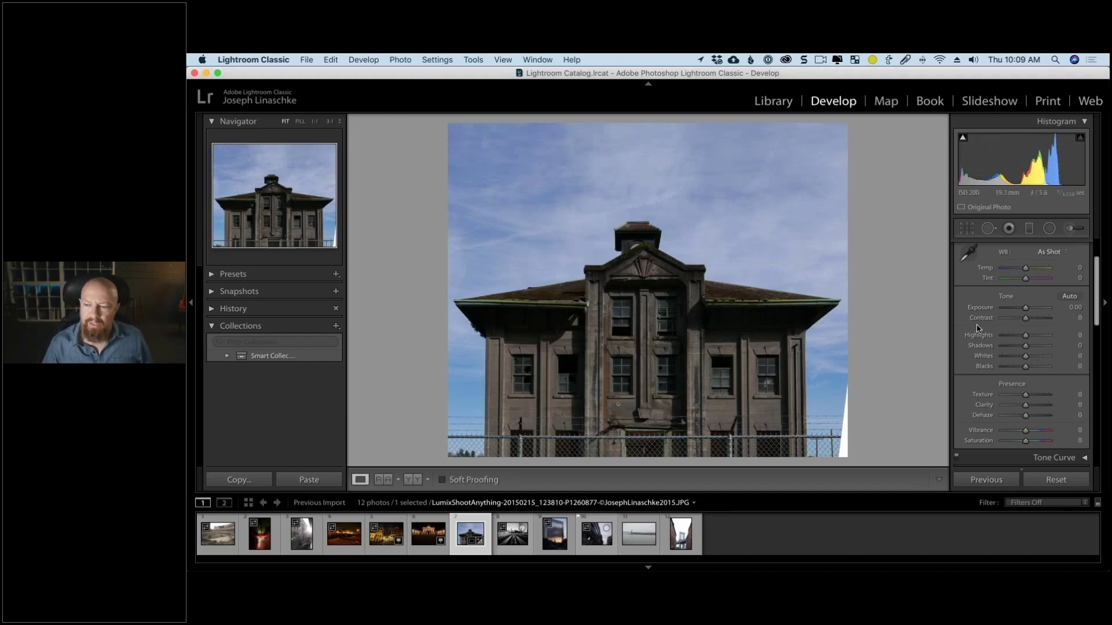
{"action": "left_click_drag", "start_coordinate": [1029, 349], "coordinate": [1038, 347]}
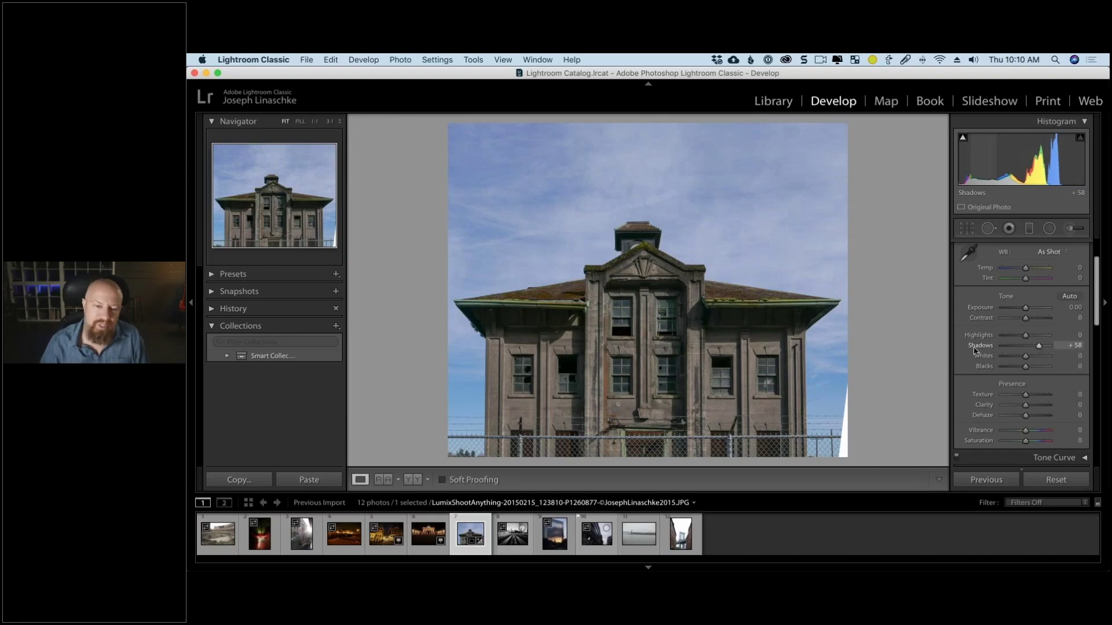
Send the brightened photo to Adobe Photoshop CC 2019 as a copy with Lightroom adjustments.
{"action": "right_click", "coordinate": [722, 225]}
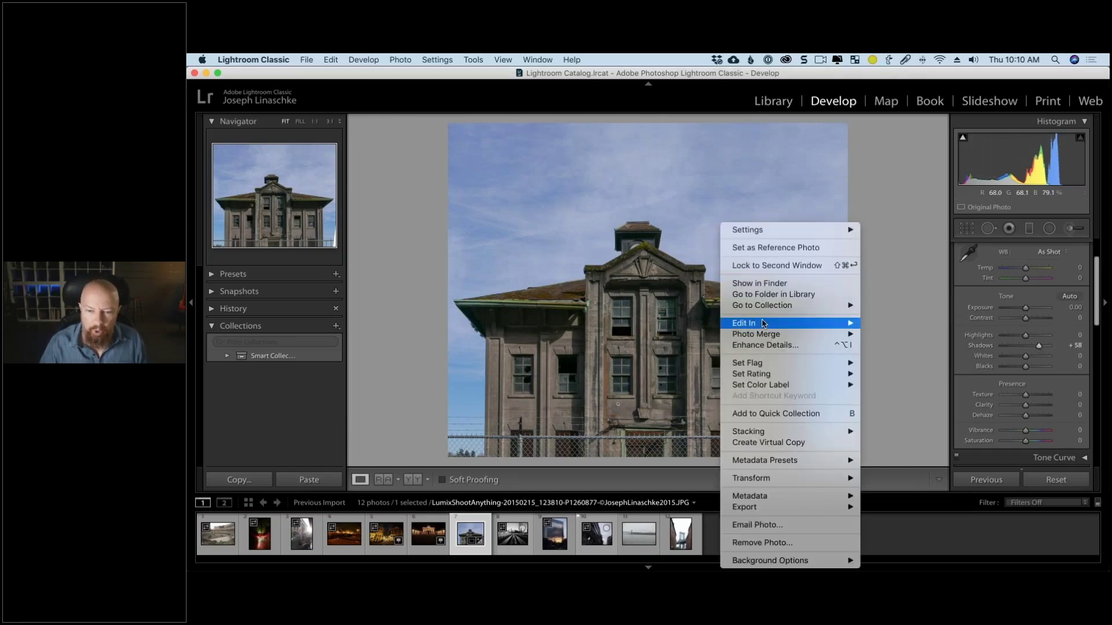
{"action": "mouse_move", "coordinate": [753, 323]}
{"action": "left_click", "coordinate": [899, 324]}
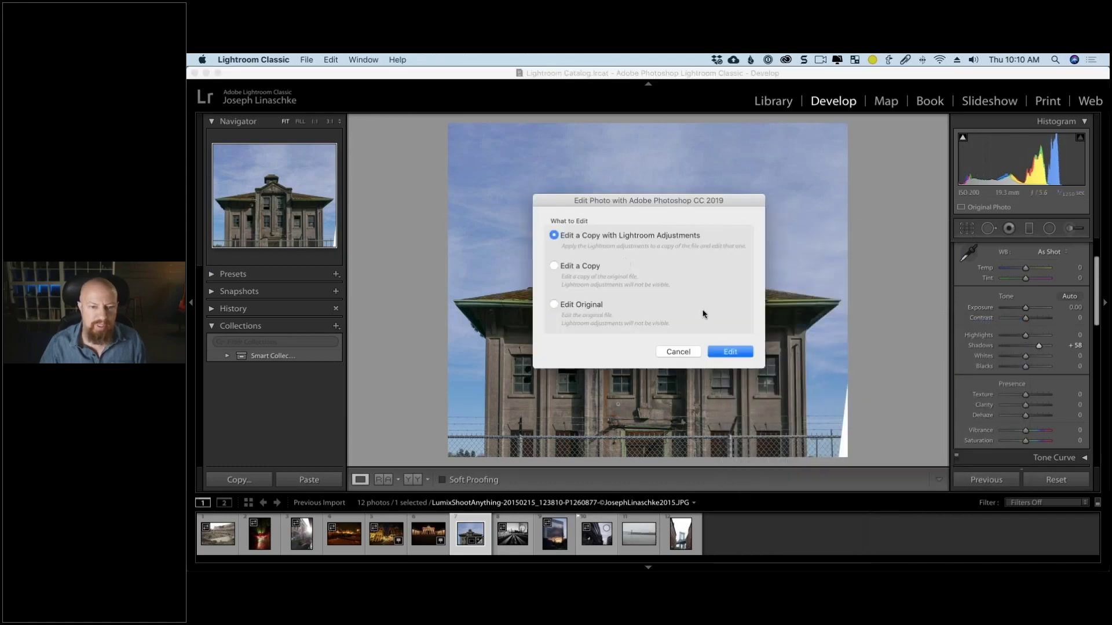
{"action": "left_click", "coordinate": [737, 351]}
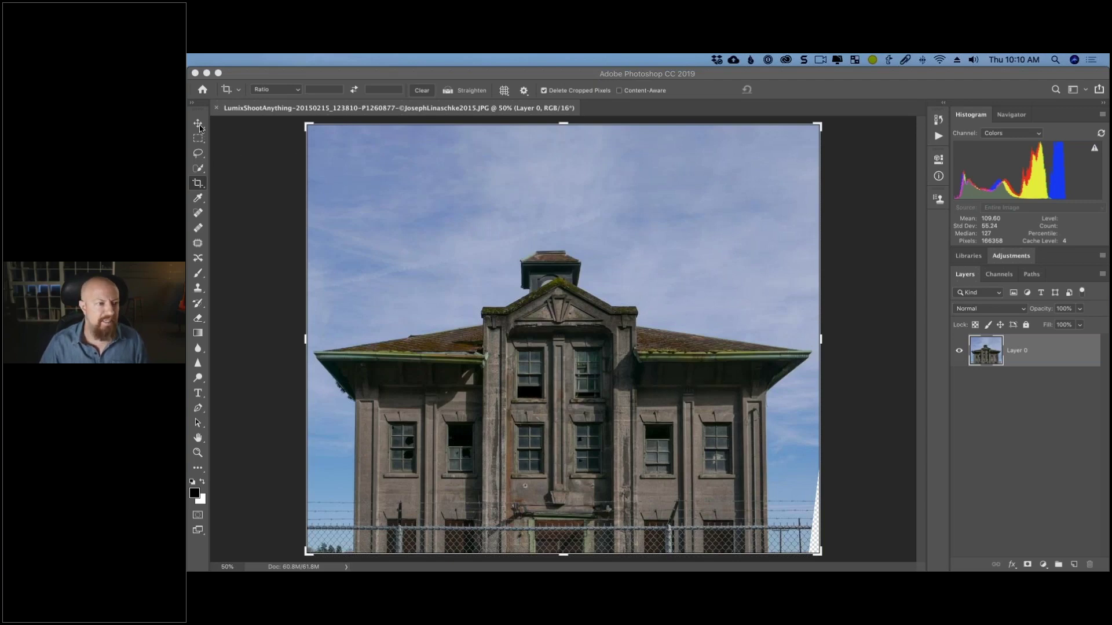
Leave the Crop tool and prepare the Healing Brush at size 57 for the blank wedge in the image's lower-right corner.
{"action": "left_click", "coordinate": [250, 125]}
{"action": "key", "text": "v"}
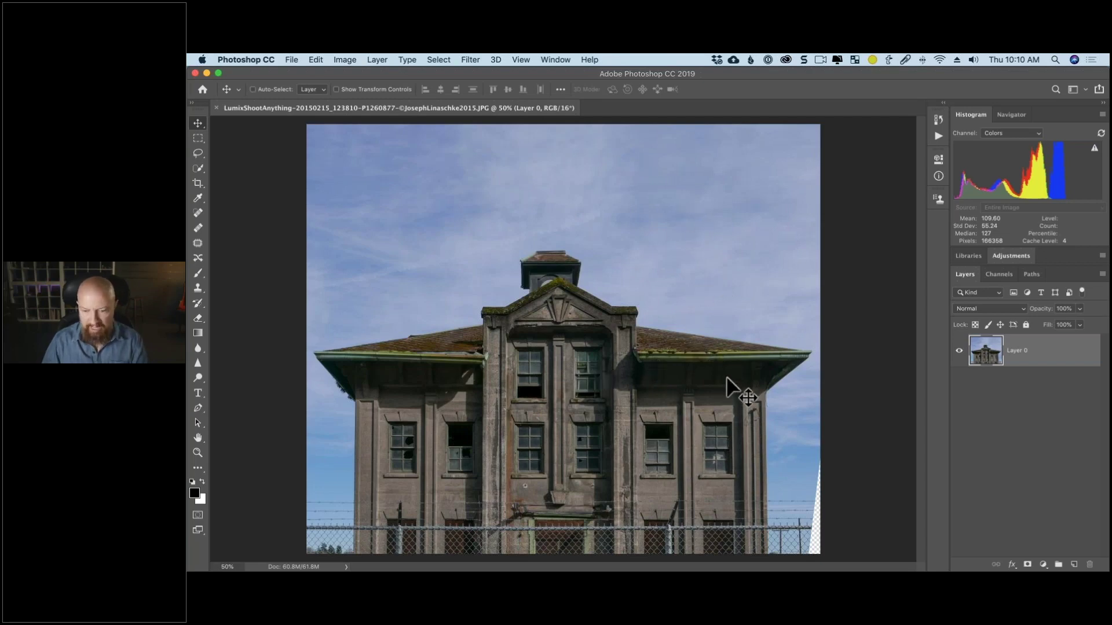
{"action": "key", "text": "super+equal"}
{"action": "key", "text": "super+equal"}
{"action": "scroll", "coordinate": [735, 400], "scroll_direction": "down", "scroll_amount": 10}
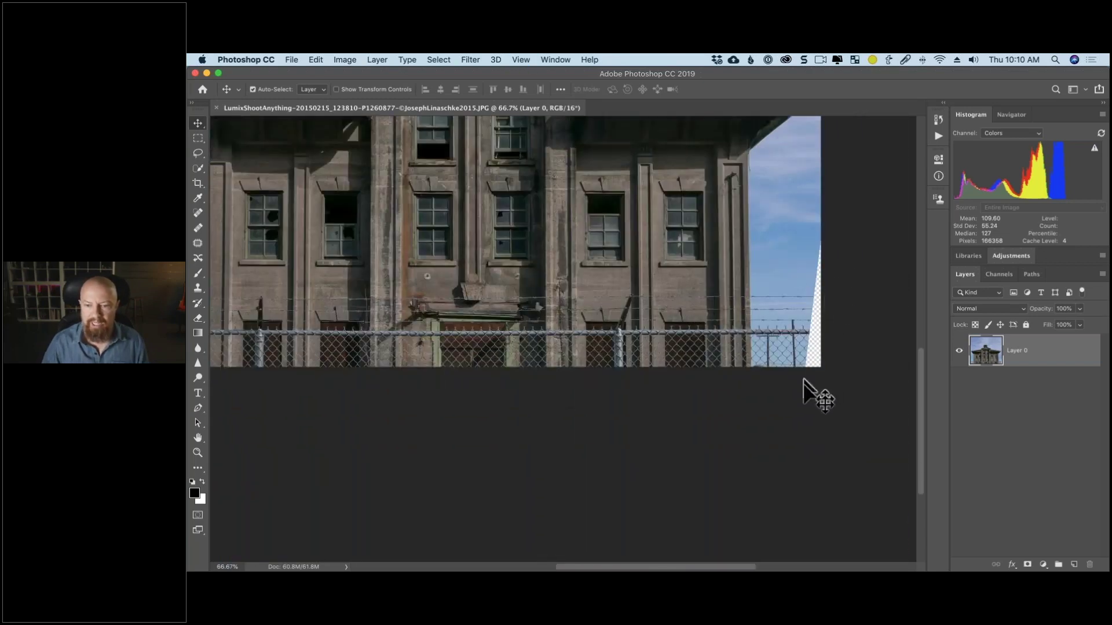
{"action": "scroll", "coordinate": [734, 325], "scroll_direction": "right", "scroll_amount": 3}
{"action": "key", "text": "super+equal"}
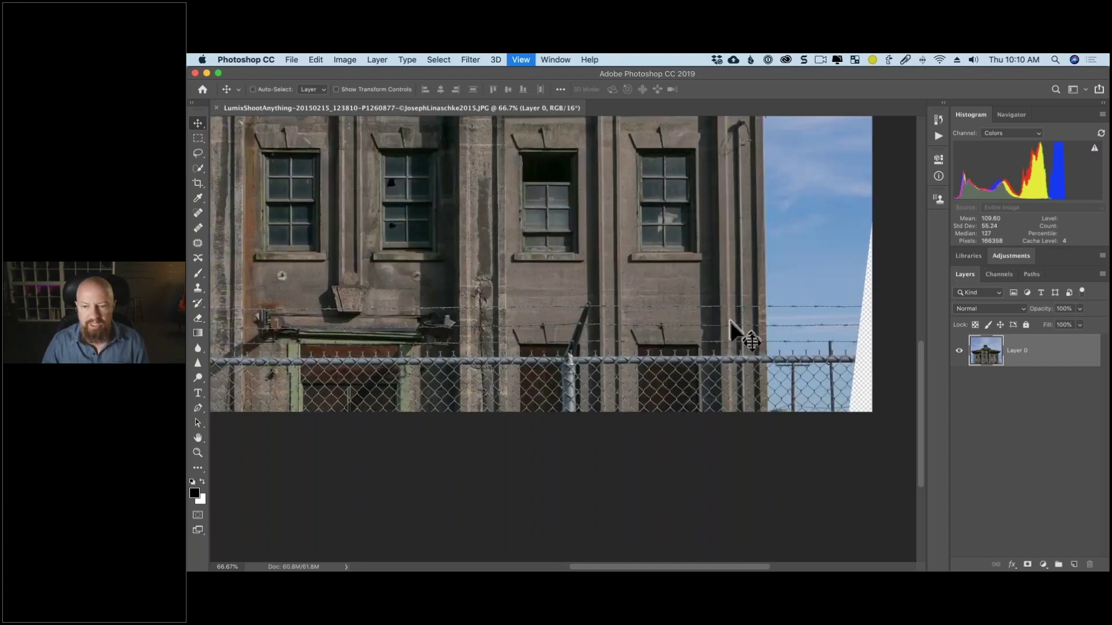
{"action": "left_click_drag", "start_coordinate": [739, 316], "coordinate": [602, 329]}
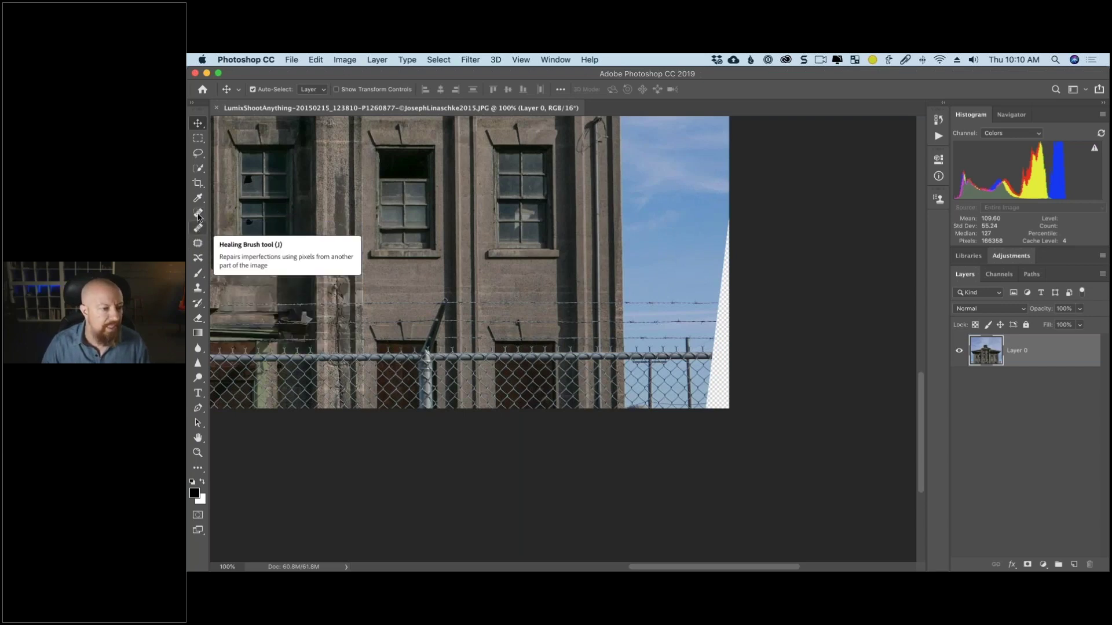
{"action": "left_click", "coordinate": [197, 234]}
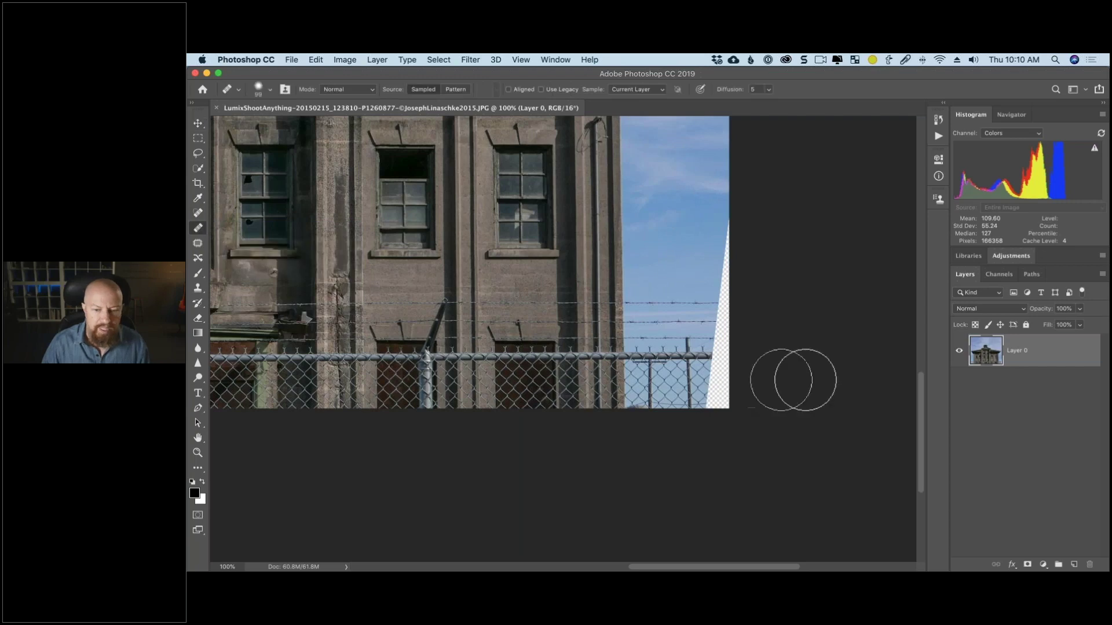
{"action": "left_click_drag", "start_coordinate": [703, 355], "coordinate": [691, 360]}
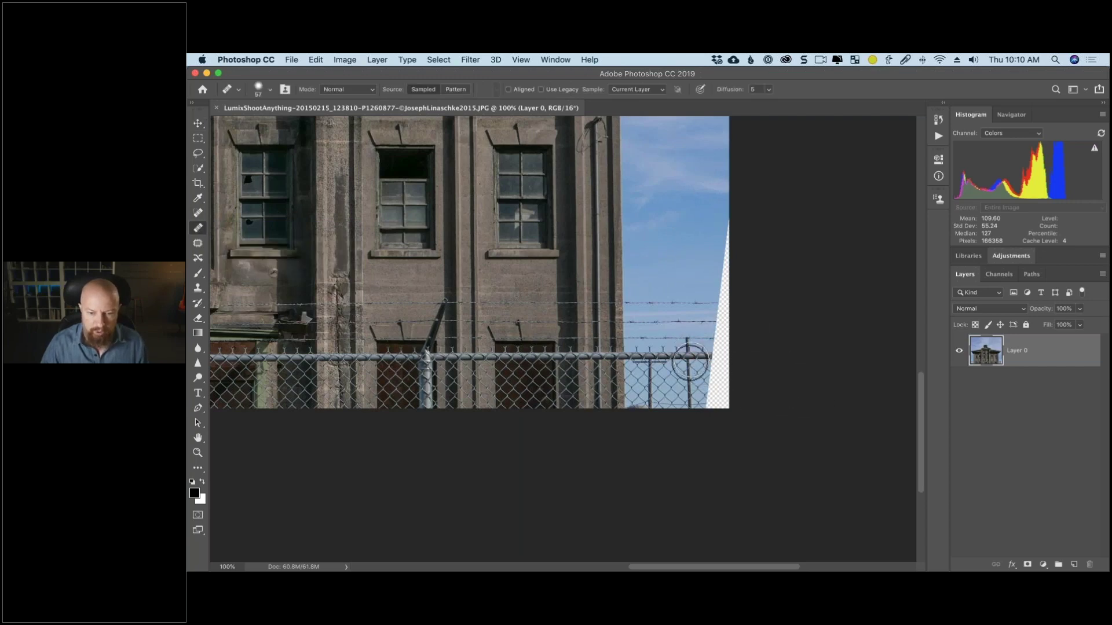
Look at the cursor size setting in the macOS Accessibility display preferences and quit System Preferences.
{"action": "mouse_move", "coordinate": [767, 570]}
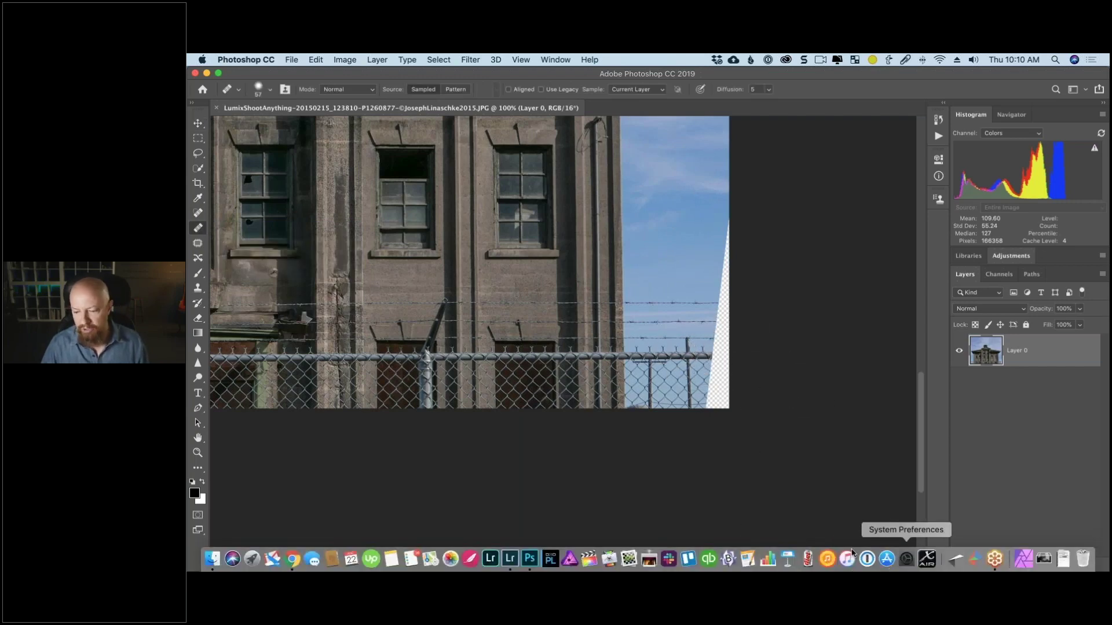
{"action": "left_click", "coordinate": [906, 559]}
{"action": "left_click", "coordinate": [654, 364]}
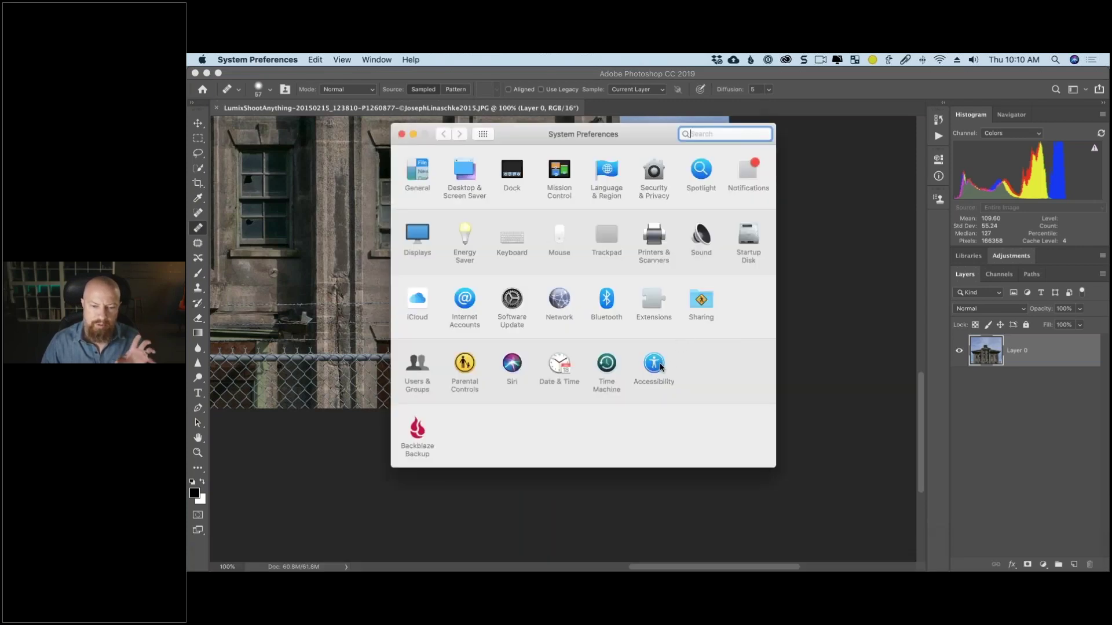
{"action": "left_click", "coordinate": [455, 286]}
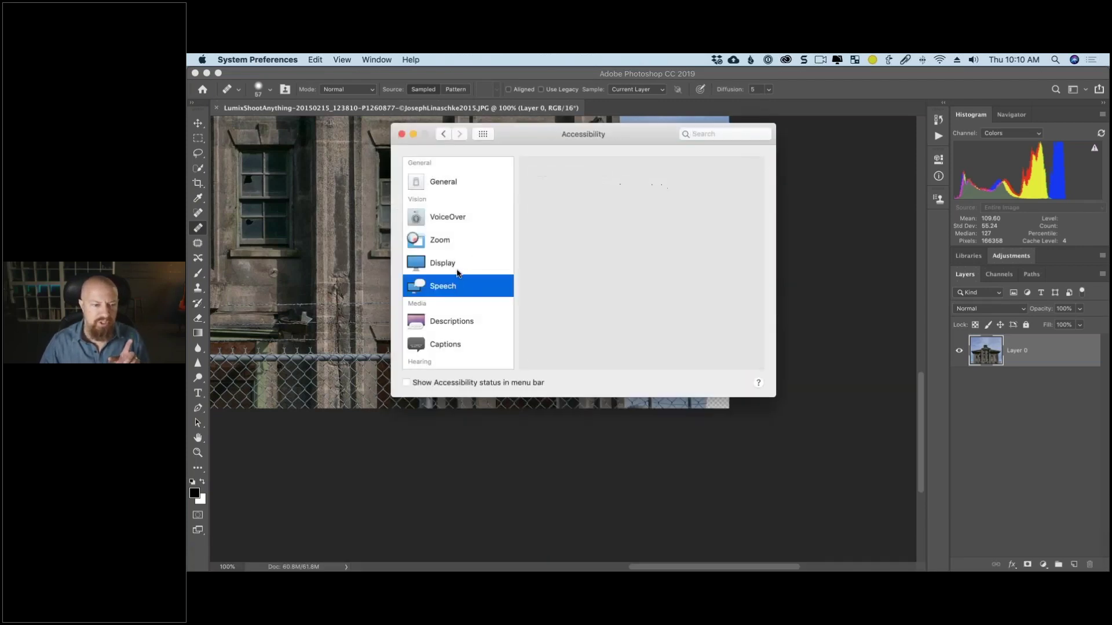
{"action": "left_click", "coordinate": [458, 264]}
{"action": "left_click_drag", "start_coordinate": [655, 255], "coordinate": [581, 253]}
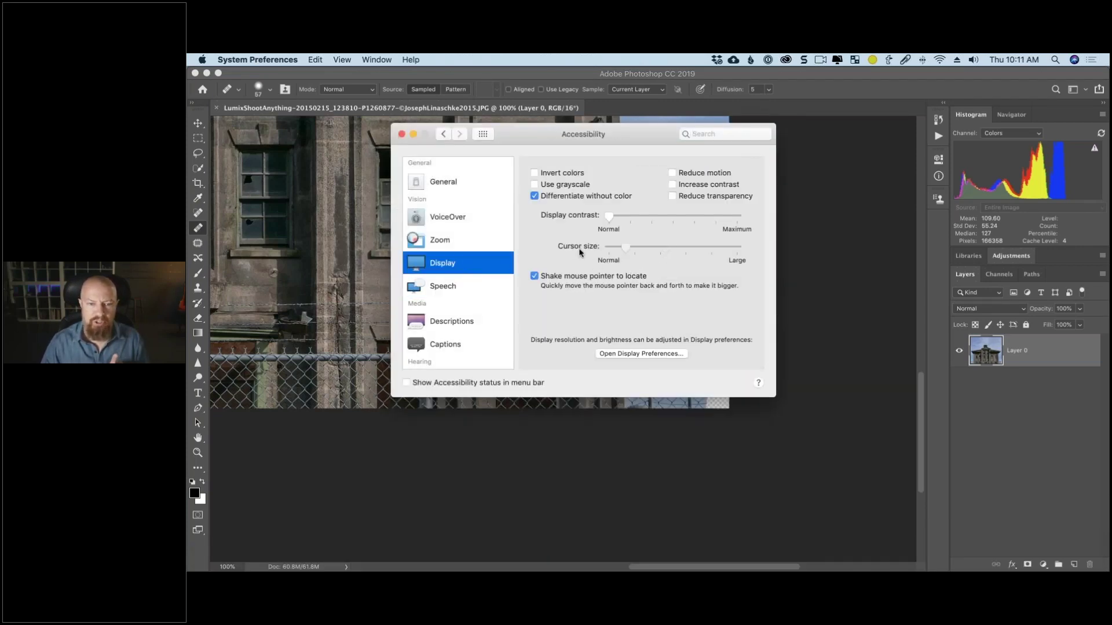
{"action": "key", "text": "super+q"}
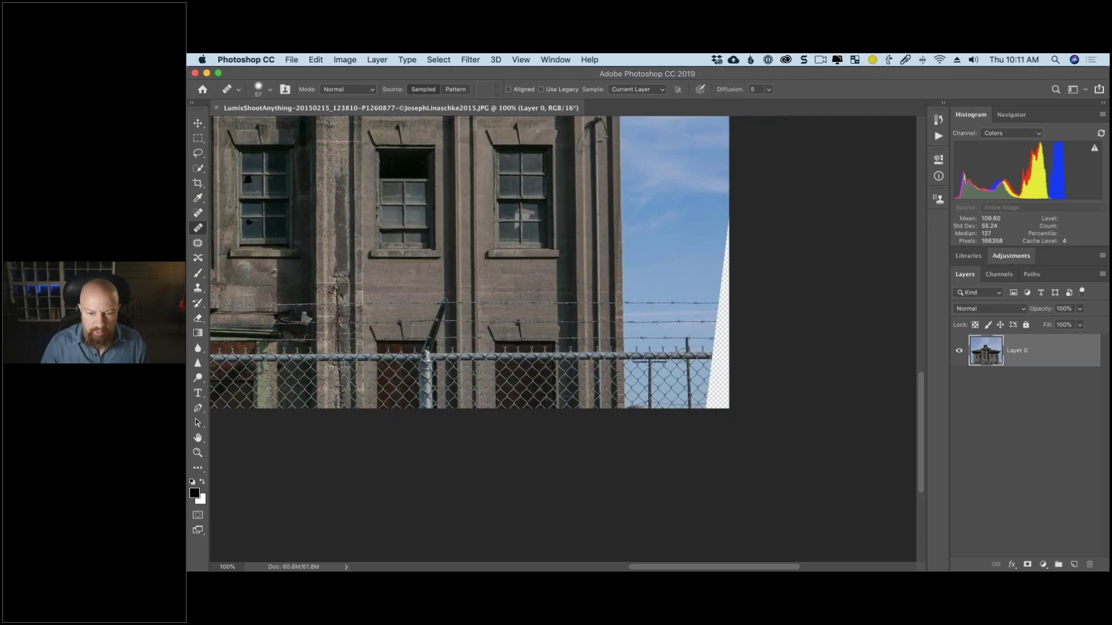
Fill the blank wedge beside the chain-link mesh using the Healing Brush at size 88, sampling the nearby fence.
{"action": "left_click_drag", "start_coordinate": [685, 355], "coordinate": [698, 355]}
{"action": "key", "text": "super+plus"}
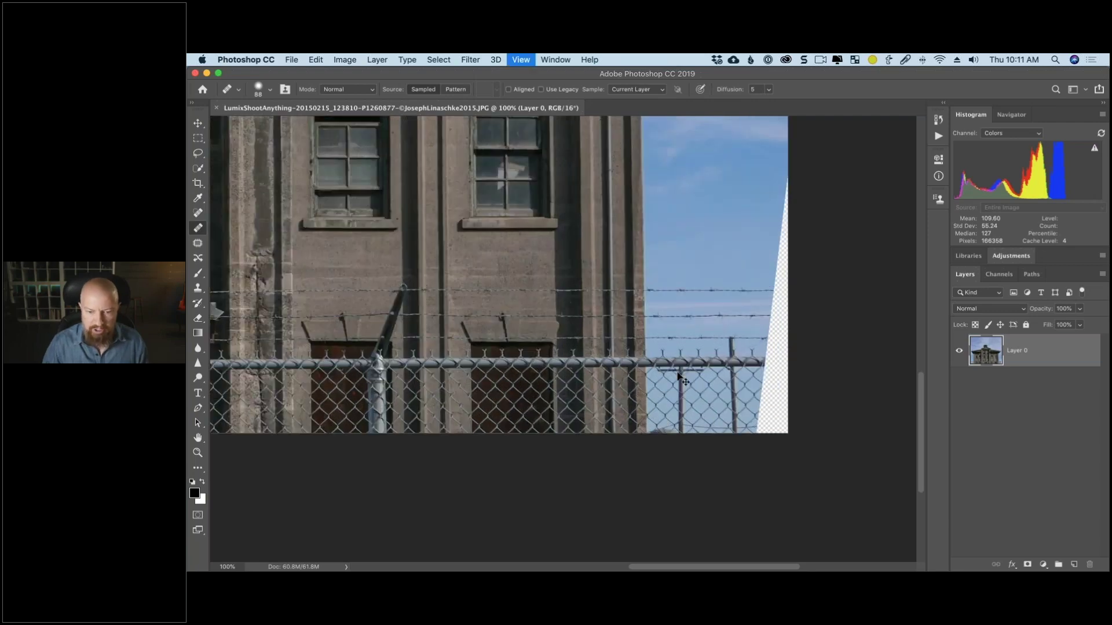
{"action": "key", "text": "super+plus"}
{"action": "scroll", "coordinate": [637, 347], "scroll_direction": "right", "scroll_amount": 5}
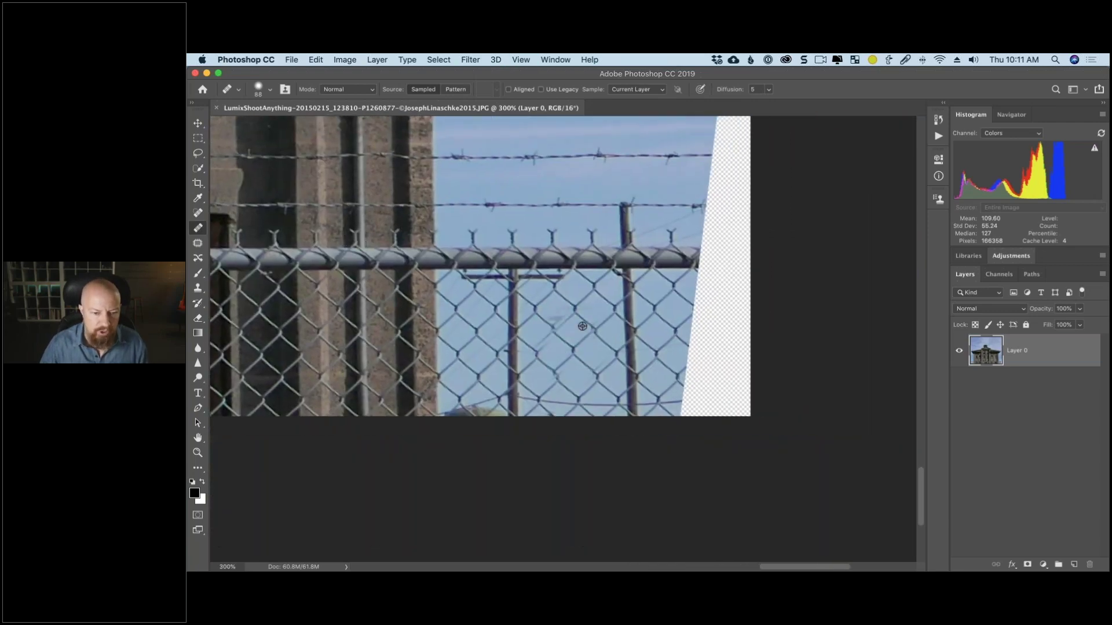
{"action": "left_click", "coordinate": [575, 308], "text": "alt"}
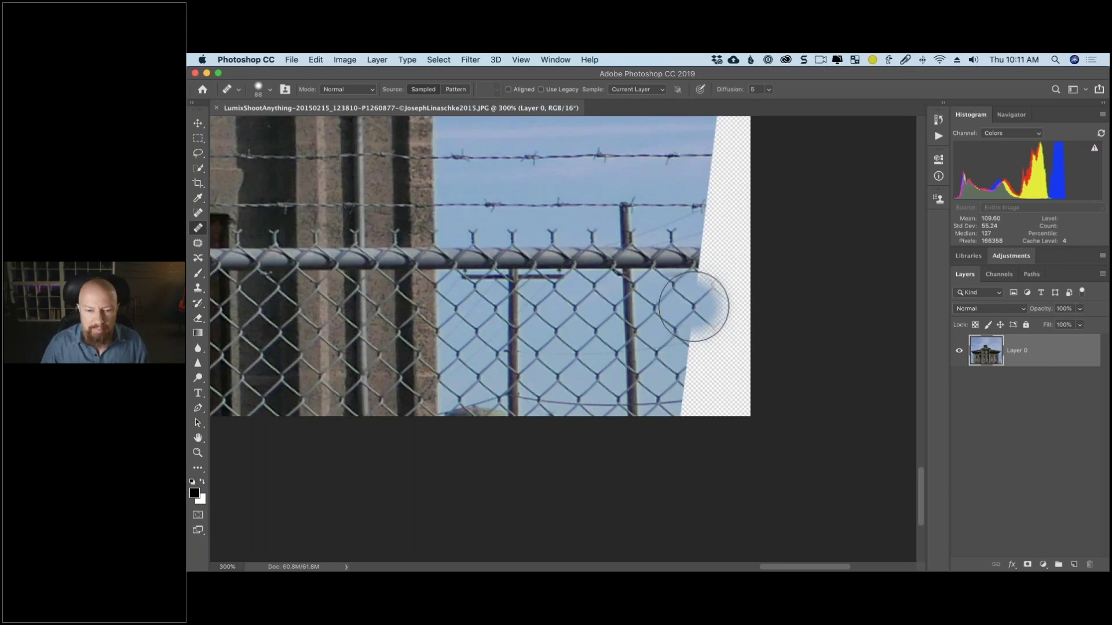
{"action": "mouse_move", "coordinate": [694, 306]}
{"action": "left_mouse_down"}
{"action": "mouse_move", "coordinate": [714, 315]}
{"action": "mouse_move", "coordinate": [713, 388]}
{"action": "mouse_move", "coordinate": [727, 246]}
{"action": "left_mouse_up"}
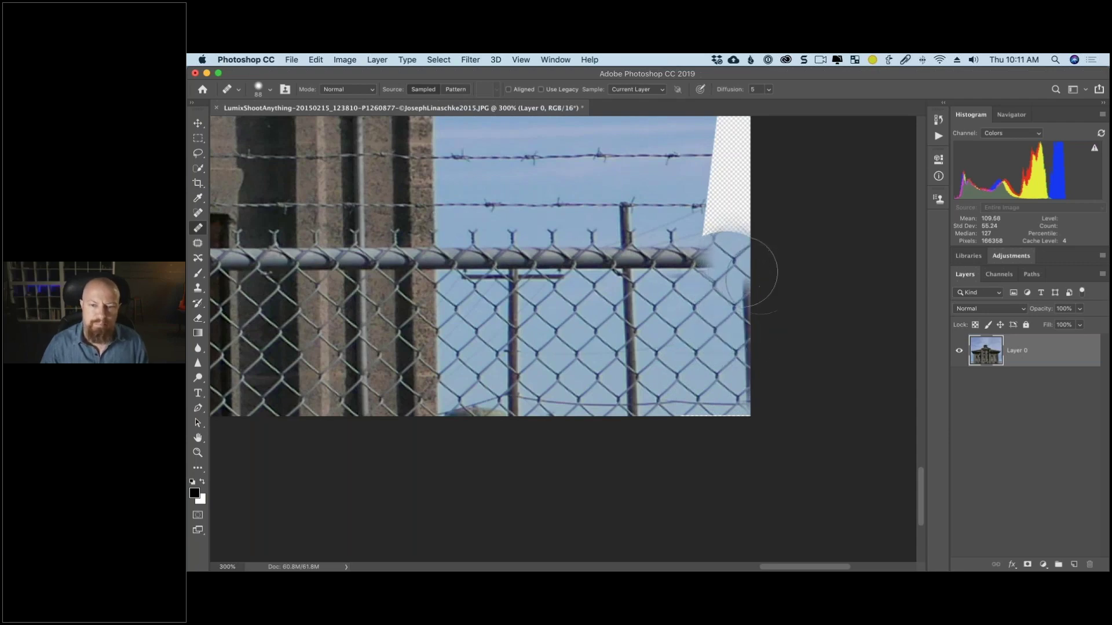
{"action": "left_click_drag", "start_coordinate": [734, 299], "coordinate": [722, 352]}
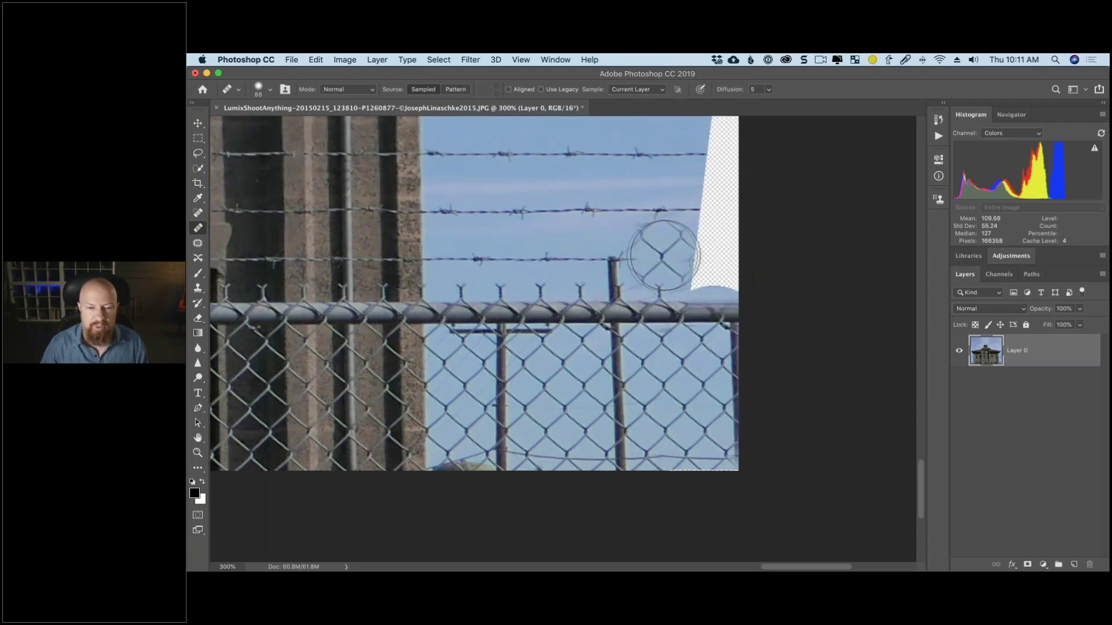
Extend the barbed wires and sky across the blank right edge with a smaller Healing Brush, sampling along the wires.
{"action": "left_click_drag", "start_coordinate": [679, 260], "coordinate": [639, 268]}
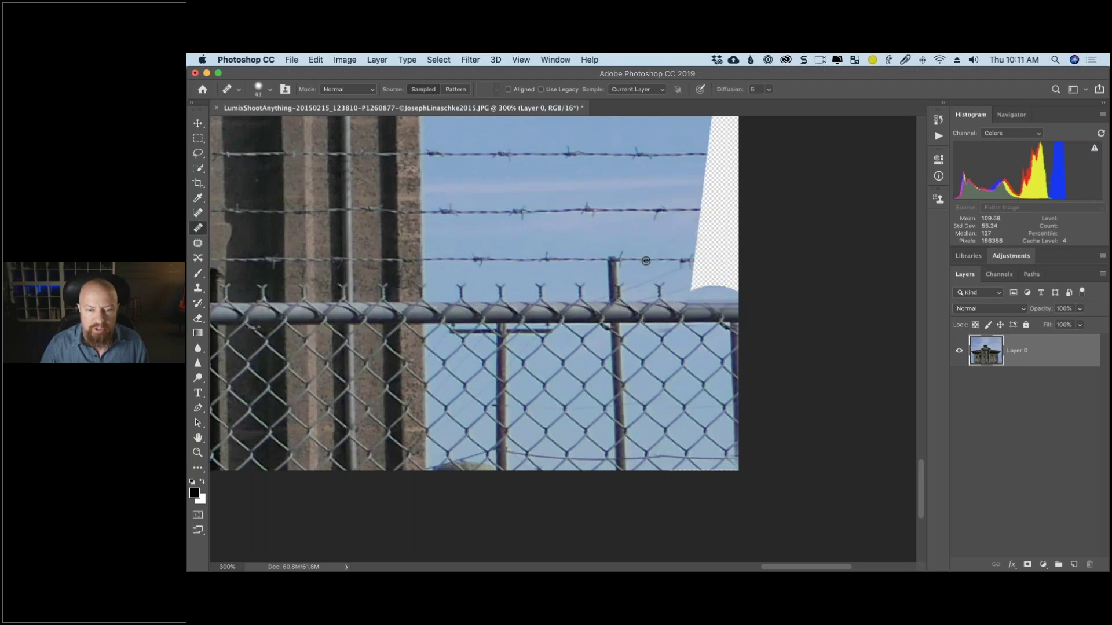
{"action": "left_click", "coordinate": [648, 260], "text": "alt"}
{"action": "mouse_move", "coordinate": [689, 260]}
{"action": "left_mouse_down"}
{"action": "mouse_move", "coordinate": [723, 261]}
{"action": "mouse_move", "coordinate": [694, 282]}
{"action": "mouse_move", "coordinate": [730, 284]}
{"action": "mouse_move", "coordinate": [728, 292]}
{"action": "mouse_move", "coordinate": [705, 225]}
{"action": "mouse_move", "coordinate": [700, 179]}
{"action": "left_mouse_up"}
{"action": "left_click_drag", "start_coordinate": [684, 246], "coordinate": [676, 277]}
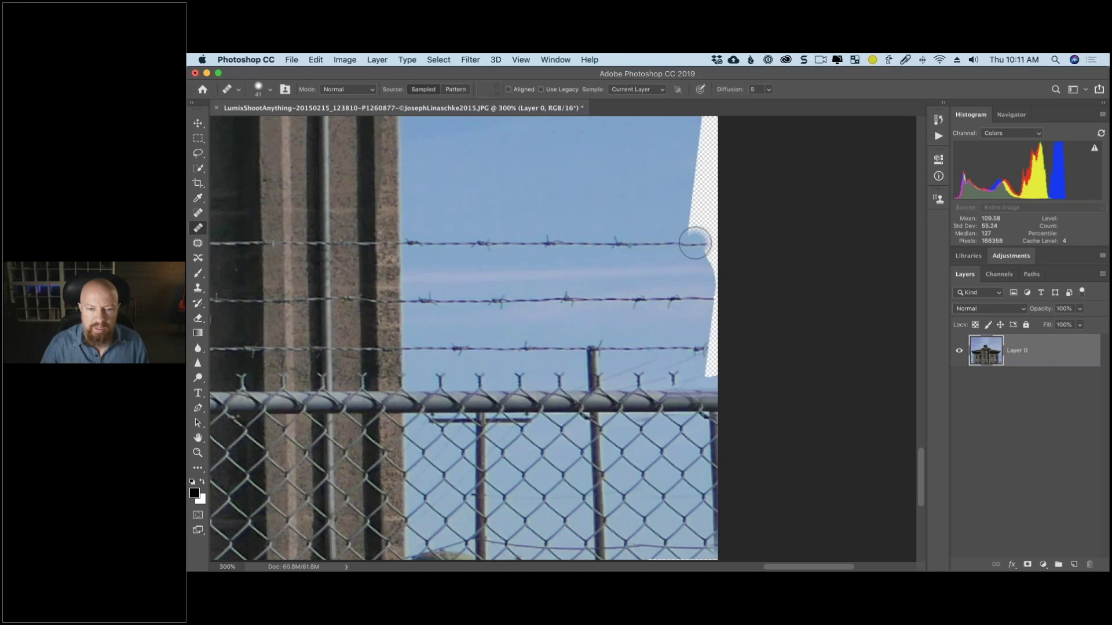
{"action": "mouse_move", "coordinate": [694, 244]}
{"action": "left_mouse_down"}
{"action": "mouse_move", "coordinate": [693, 200]}
{"action": "mouse_move", "coordinate": [705, 122]}
{"action": "mouse_move", "coordinate": [708, 383]}
{"action": "left_mouse_up"}
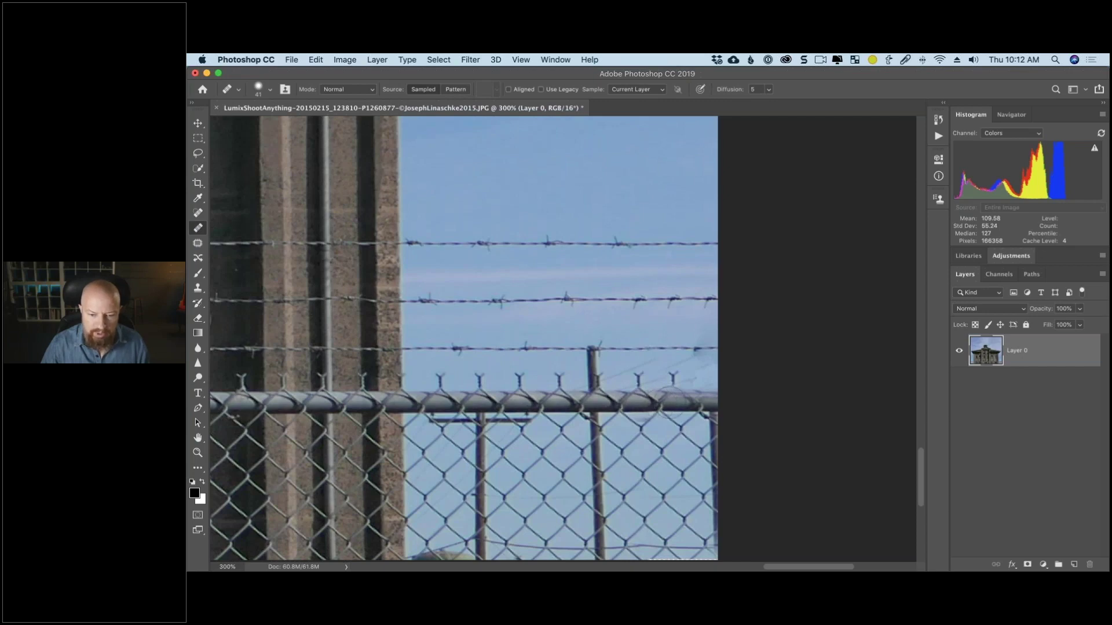
Rebuild the fence's top rail and twisted wire ends at the image's right edge with the Healing Brush.
{"action": "mouse_move", "coordinate": [660, 402]}
{"action": "left_mouse_down"}
{"action": "mouse_move", "coordinate": [700, 394]}
{"action": "mouse_move", "coordinate": [677, 376]}
{"action": "mouse_move", "coordinate": [706, 380]}
{"action": "left_mouse_up"}
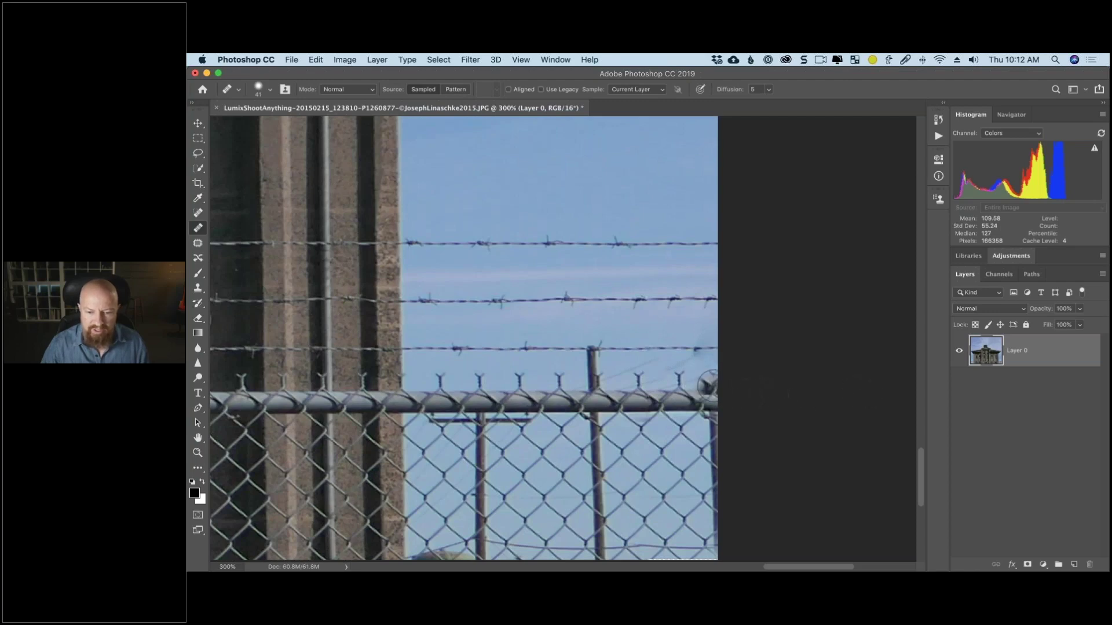
{"action": "left_click_drag", "start_coordinate": [701, 385], "coordinate": [630, 386]}
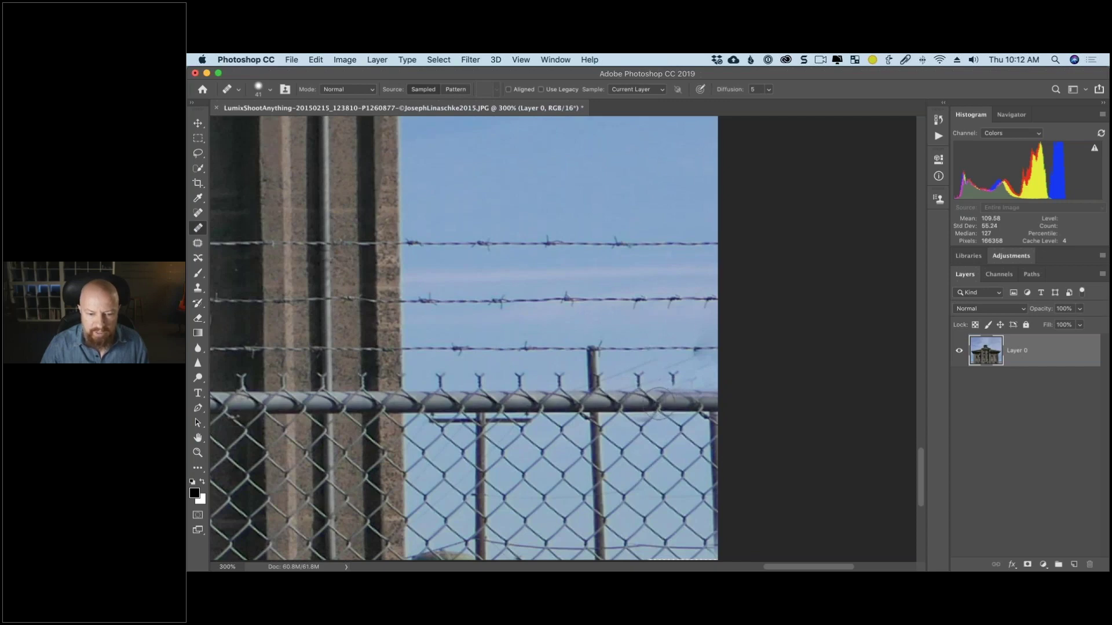
{"action": "mouse_move", "coordinate": [660, 402]}
{"action": "left_mouse_down"}
{"action": "mouse_move", "coordinate": [686, 384]}
{"action": "mouse_move", "coordinate": [709, 387]}
{"action": "mouse_move", "coordinate": [710, 370]}
{"action": "left_mouse_up"}
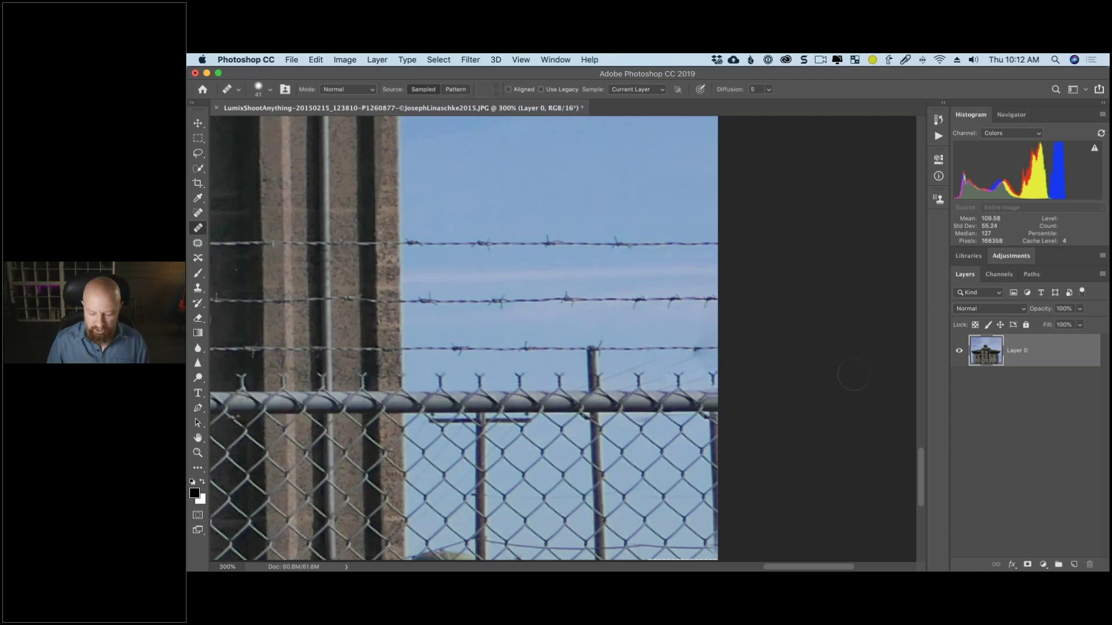
Convert Layer 0 of the repaired building image to a Smart Object.
{"action": "key", "text": "super+minus"}
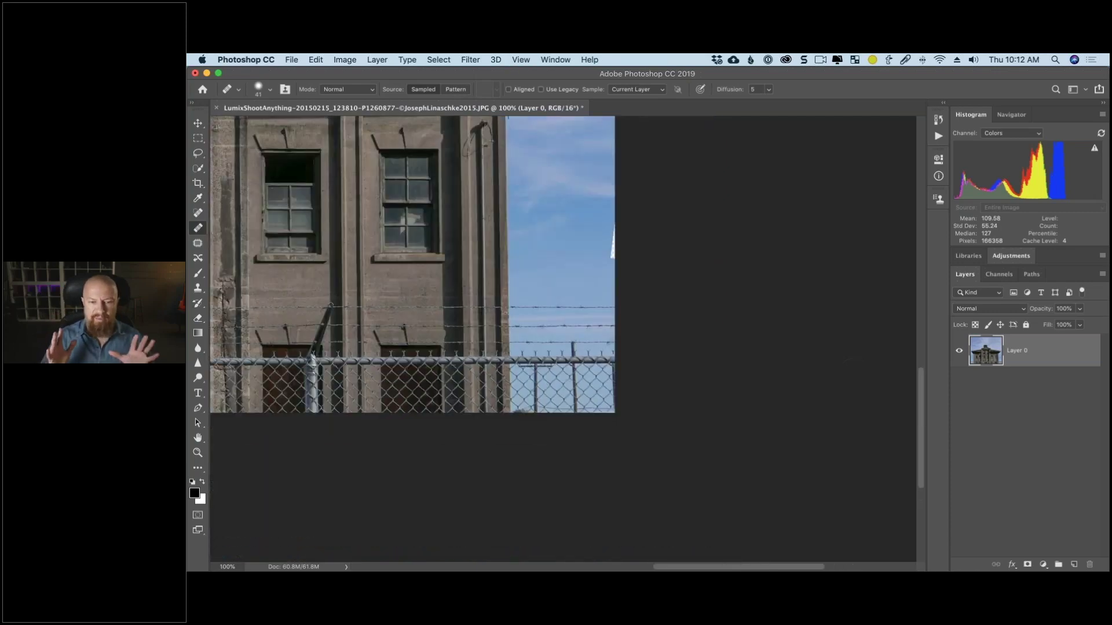
{"action": "key", "text": "super+minus"}
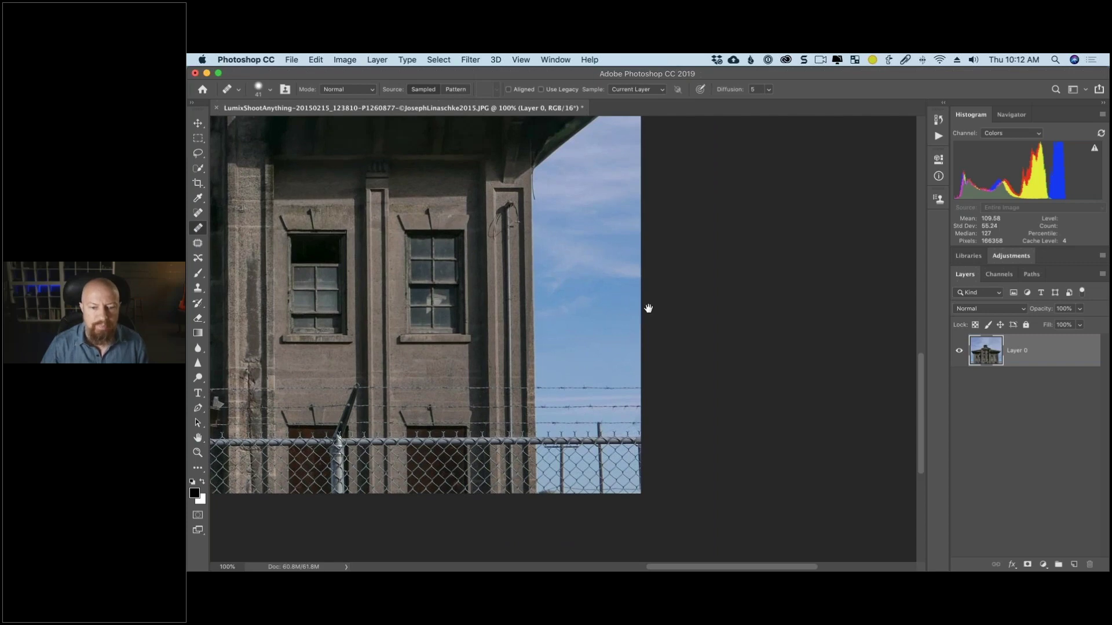
{"action": "key", "text": "super+minus"}
{"action": "key", "text": "super+minus"}
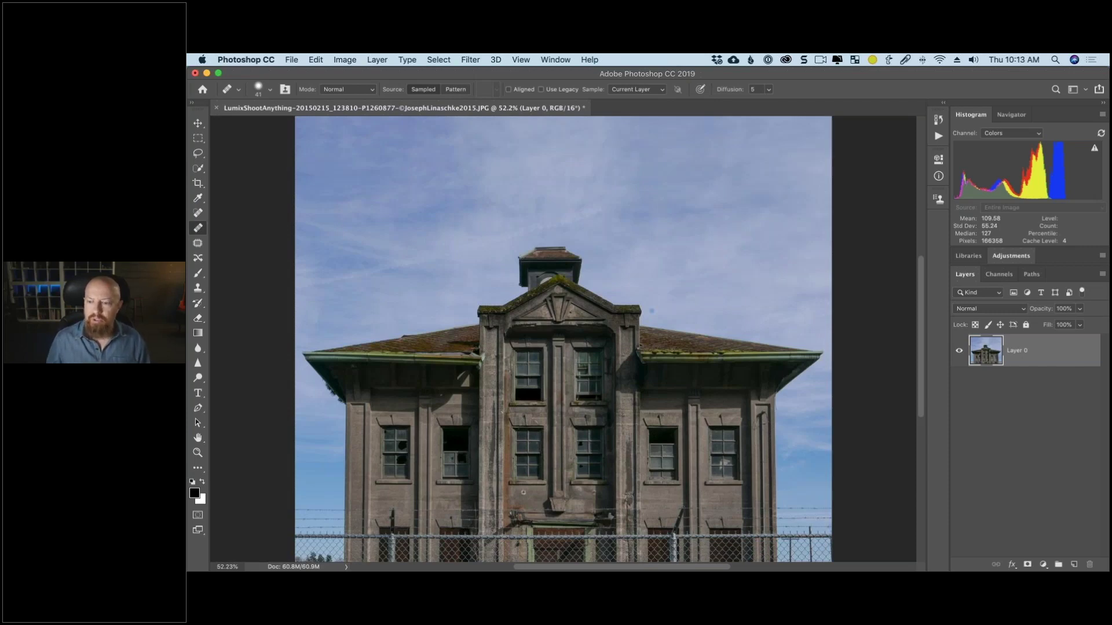
{"action": "right_click", "coordinate": [1062, 356]}
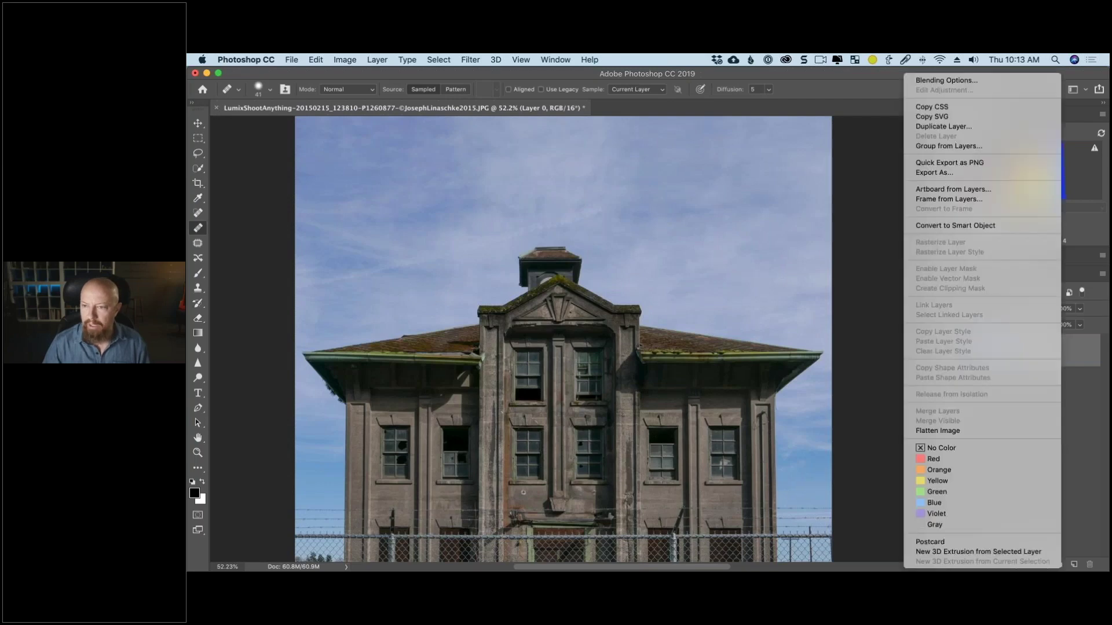
{"action": "left_click", "coordinate": [990, 227]}
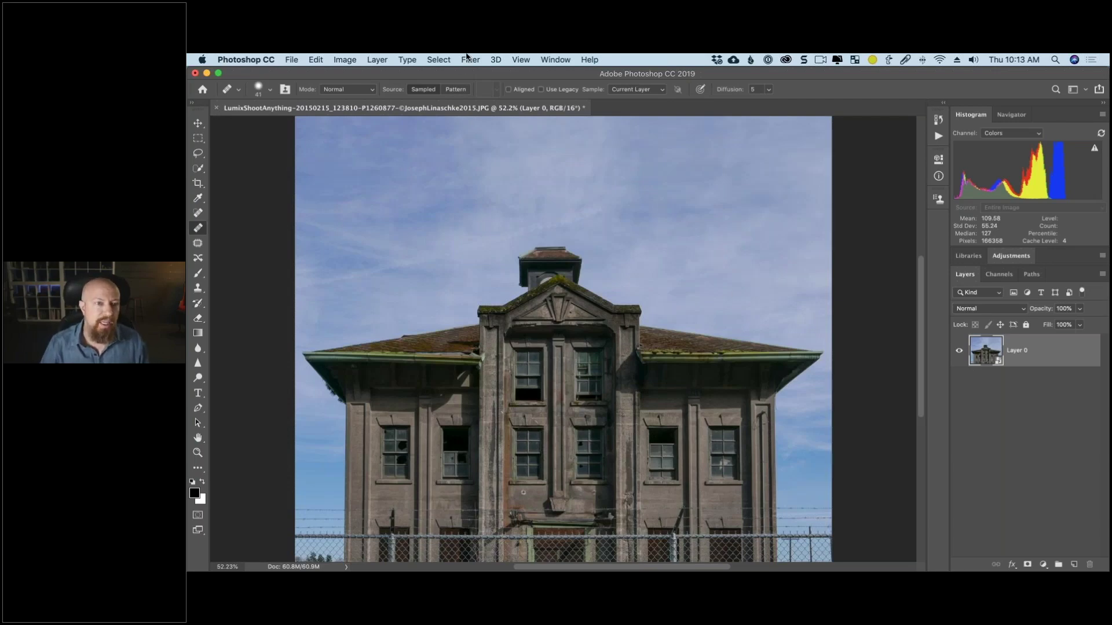
Open the Nik Collection's Analog Efex Pro 2 as a Smart Filter on the building layer and accept the Smart Object notice.
{"action": "left_click", "coordinate": [469, 60]}
{"action": "mouse_move", "coordinate": [556, 328]}
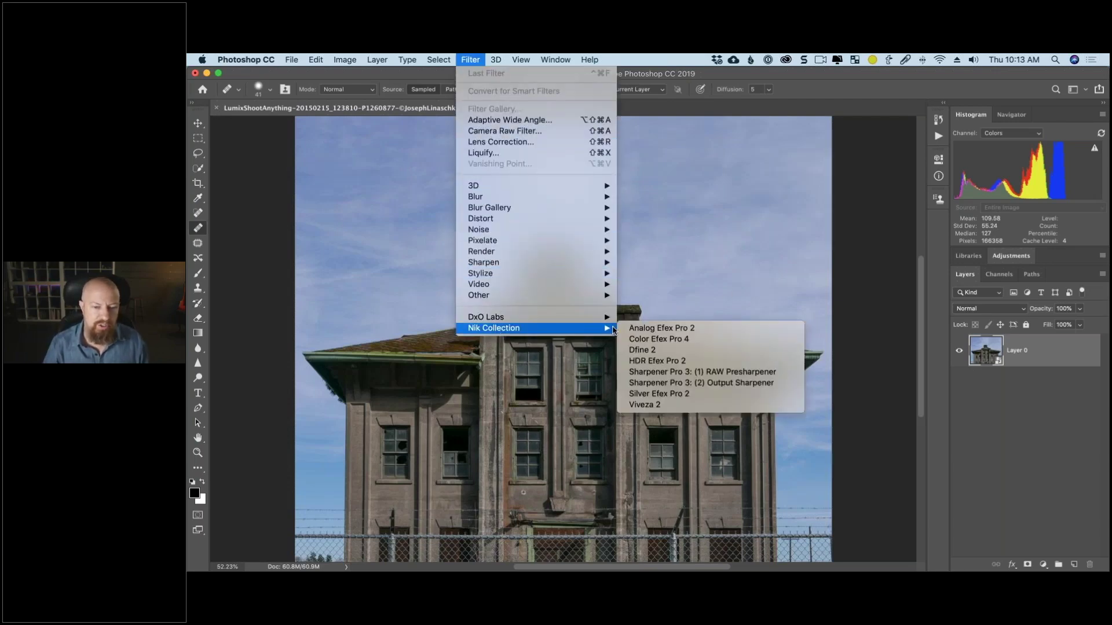
{"action": "left_click", "coordinate": [721, 335]}
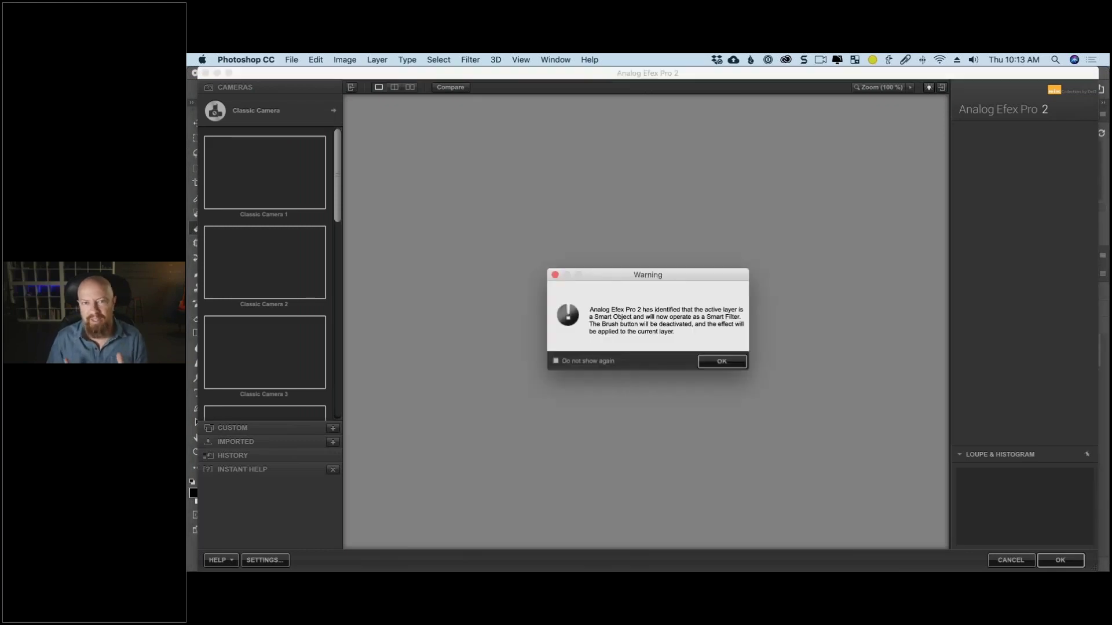
{"action": "left_click", "coordinate": [721, 362]}
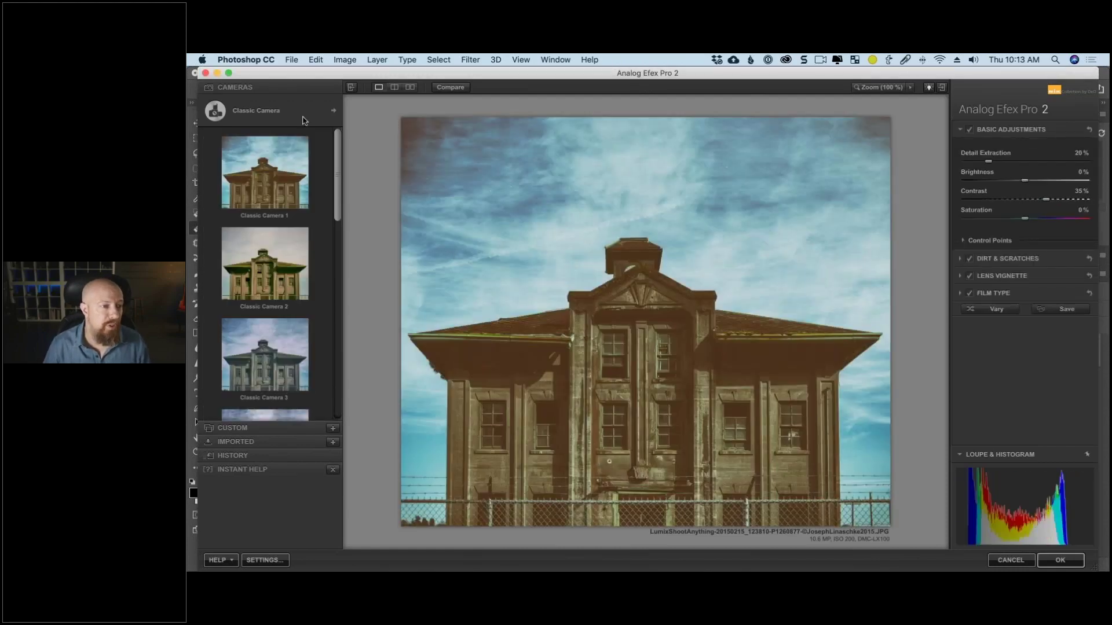
Try the Classic Camera presets 1 to 6 one after another on the building image.
{"action": "left_click", "coordinate": [262, 191]}
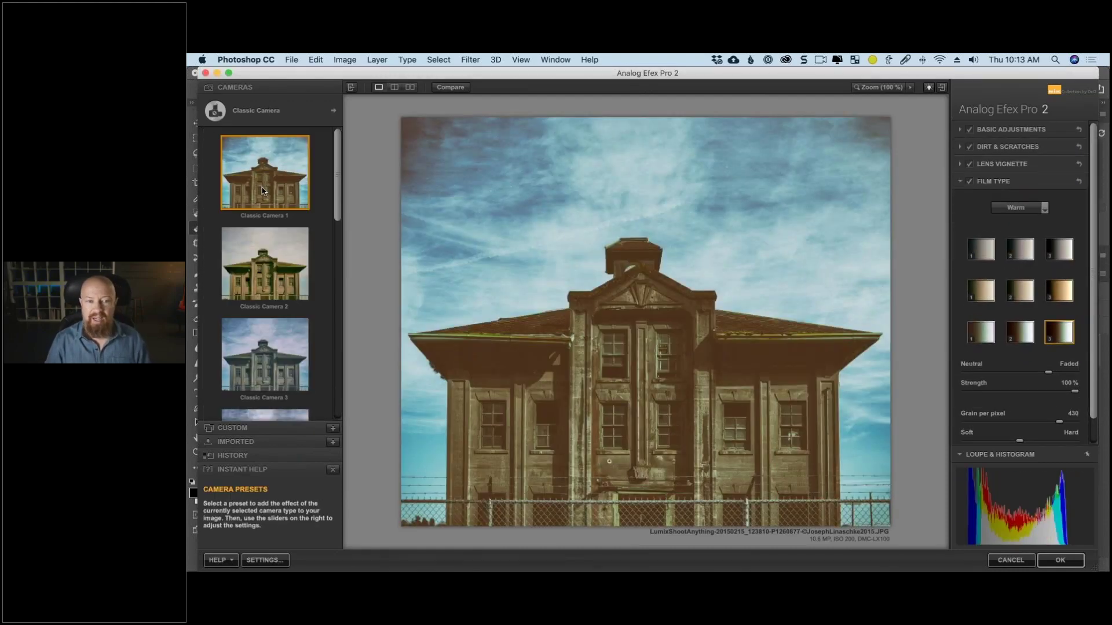
{"action": "left_click", "coordinate": [272, 260]}
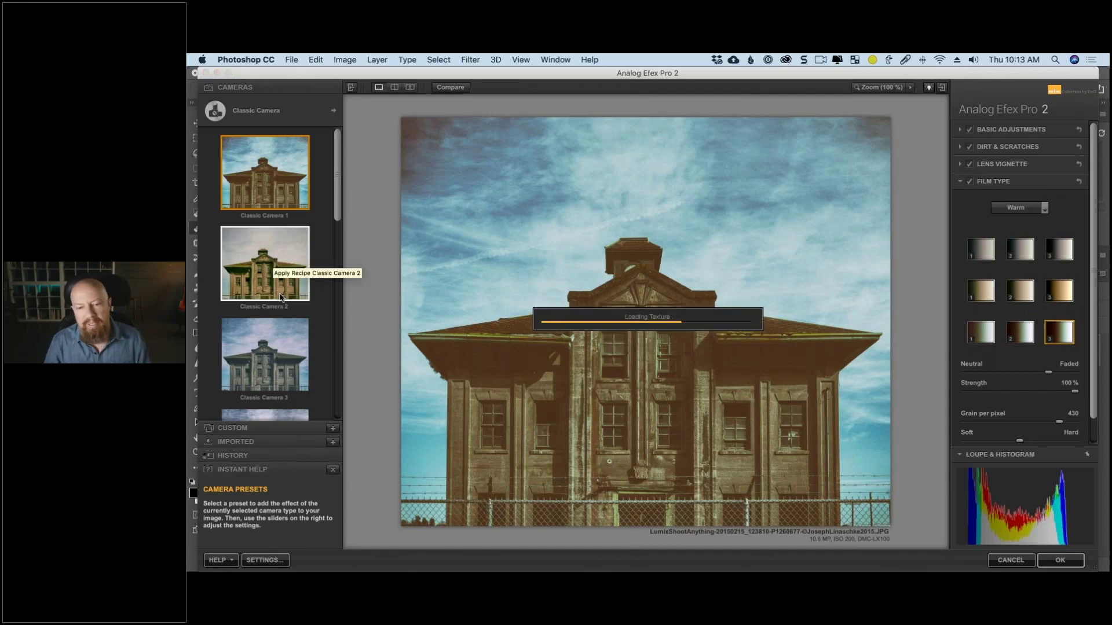
{"action": "left_click", "coordinate": [289, 365]}
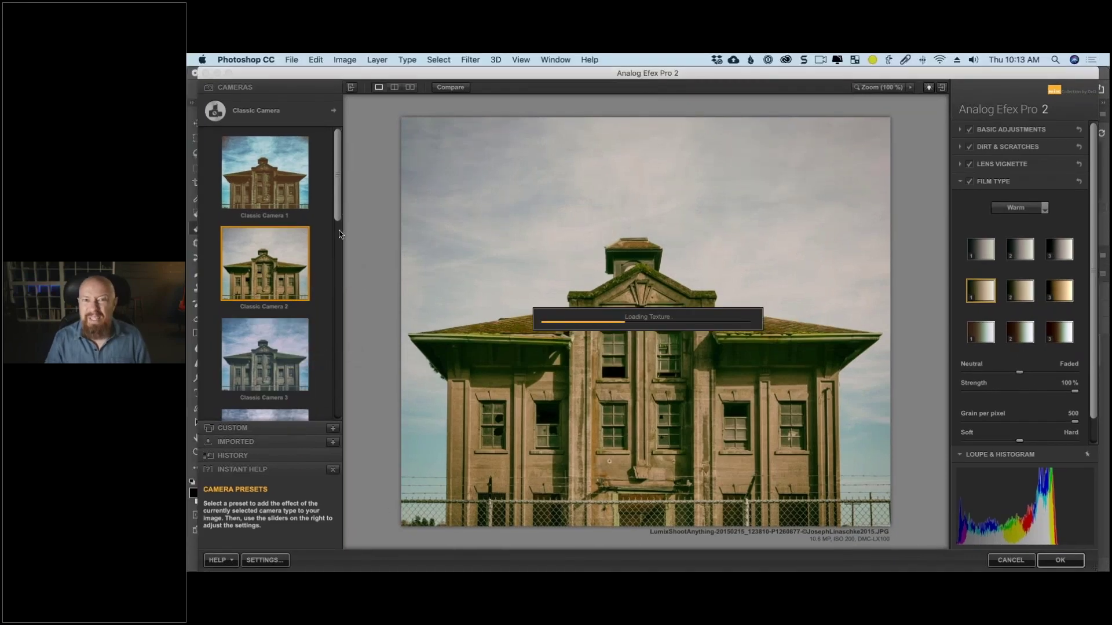
{"action": "scroll", "coordinate": [282, 309], "scroll_direction": "down", "scroll_amount": 4}
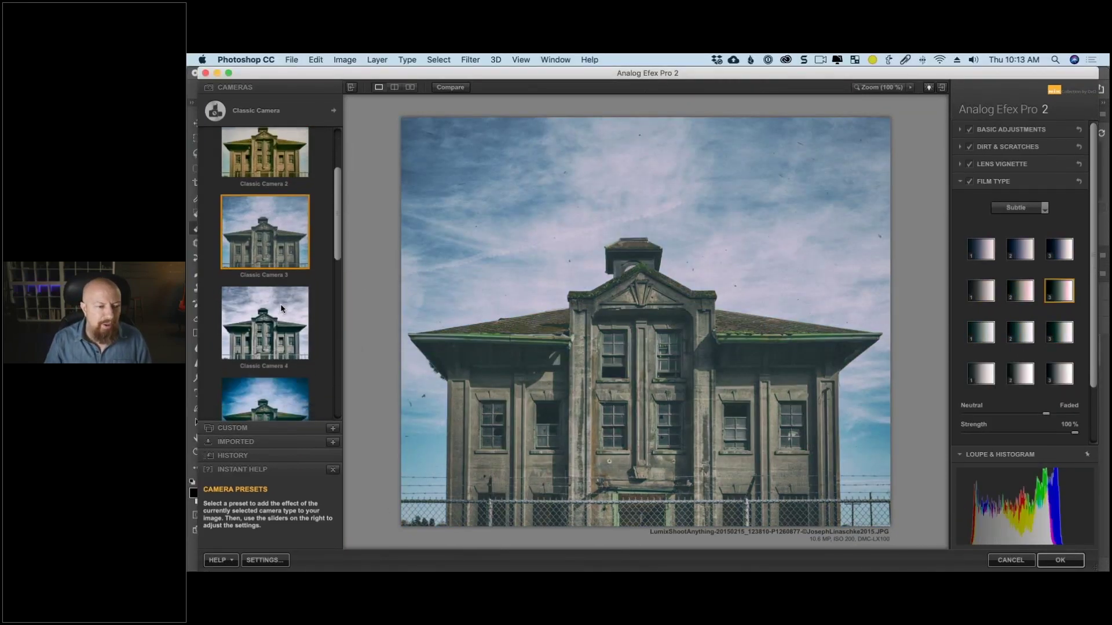
{"action": "left_click", "coordinate": [280, 311]}
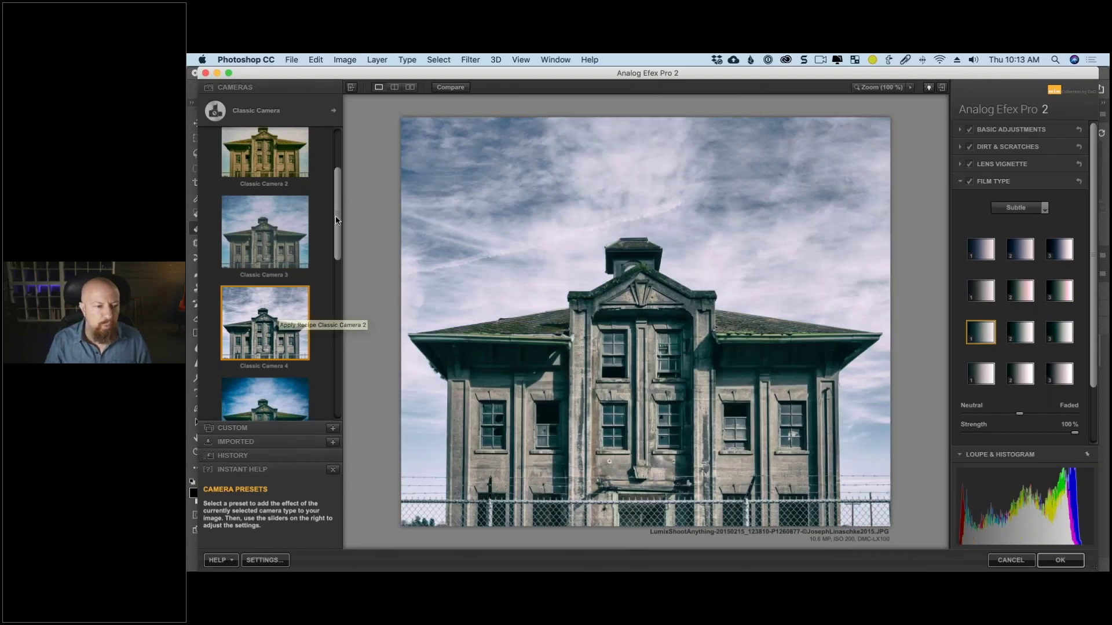
{"action": "scroll", "coordinate": [284, 313], "scroll_direction": "down", "scroll_amount": 3}
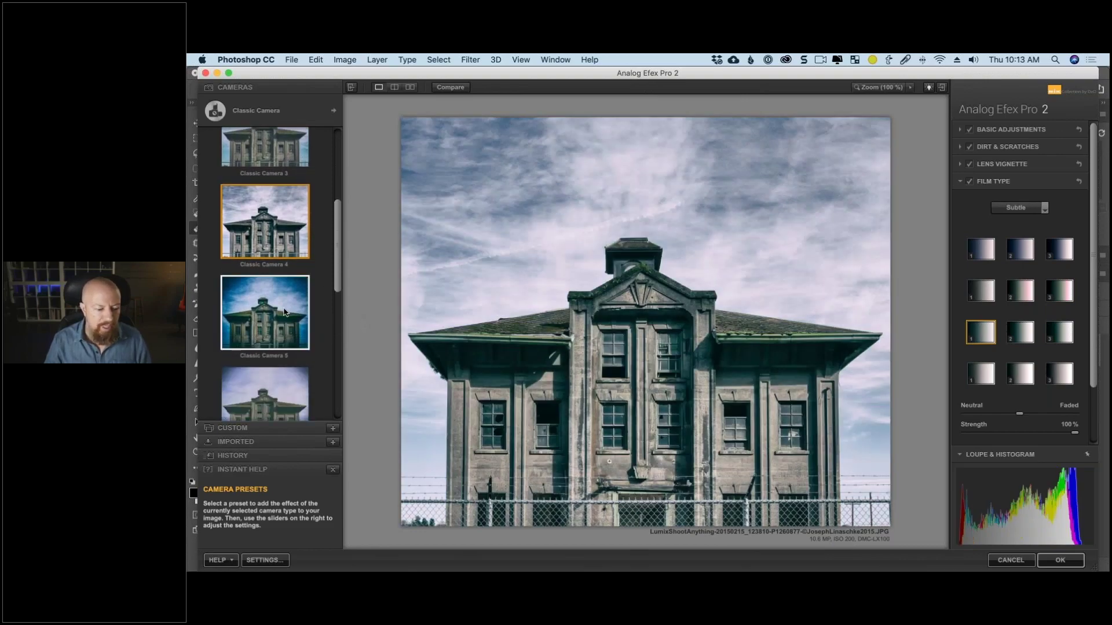
{"action": "left_click", "coordinate": [284, 312]}
{"action": "left_click_drag", "start_coordinate": [339, 245], "coordinate": [339, 287]}
{"action": "left_click", "coordinate": [260, 296]}
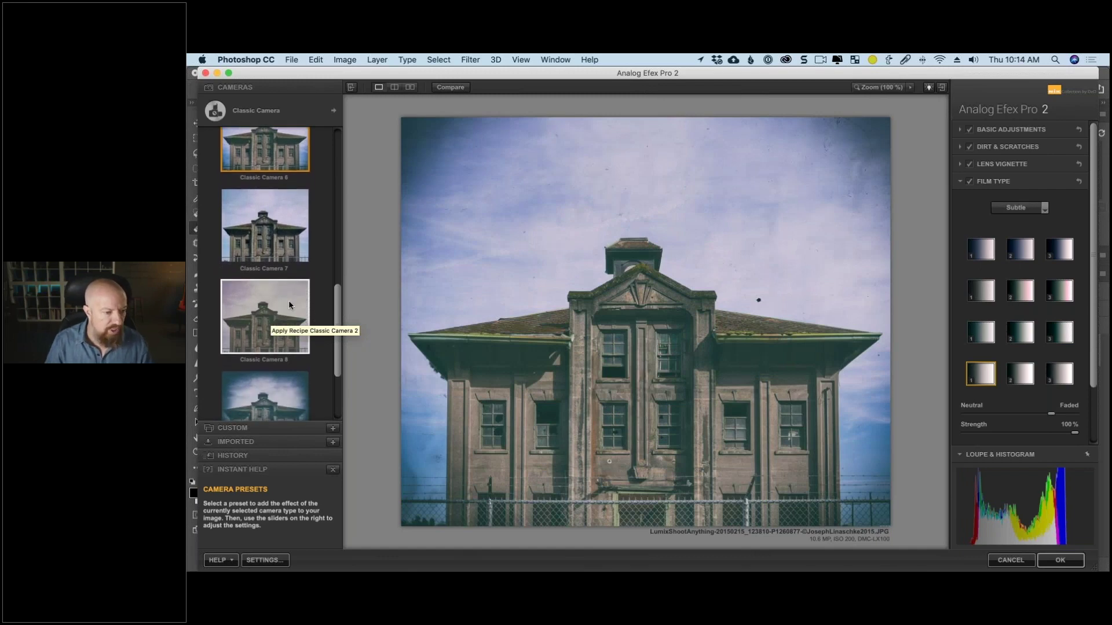
Apply the Classic Camera 9 preset and test a stronger Detail Extraction in the basic adjustments.
{"action": "scroll", "coordinate": [272, 342], "scroll_direction": "down", "scroll_amount": 1}
{"action": "left_click", "coordinate": [273, 352]}
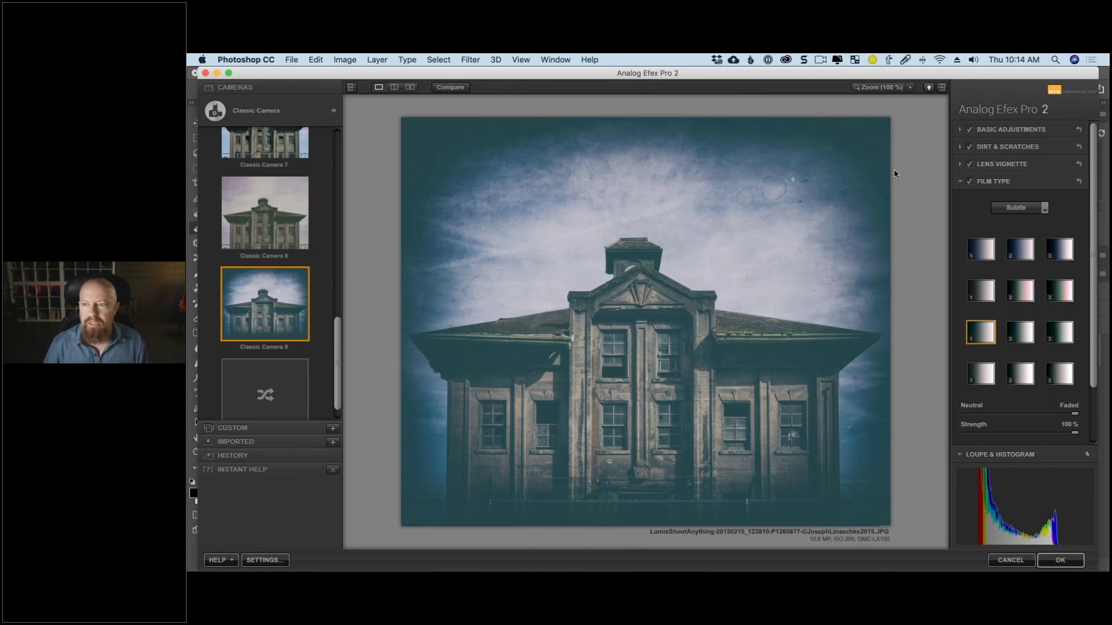
{"action": "left_click", "coordinate": [959, 130]}
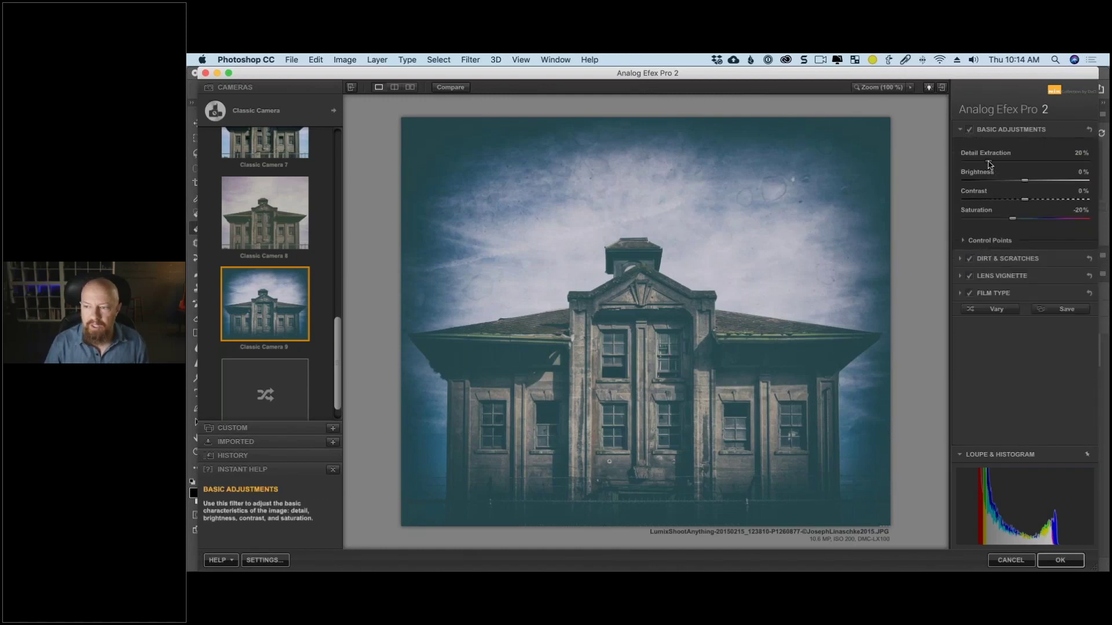
{"action": "left_click_drag", "start_coordinate": [989, 165], "coordinate": [1052, 168]}
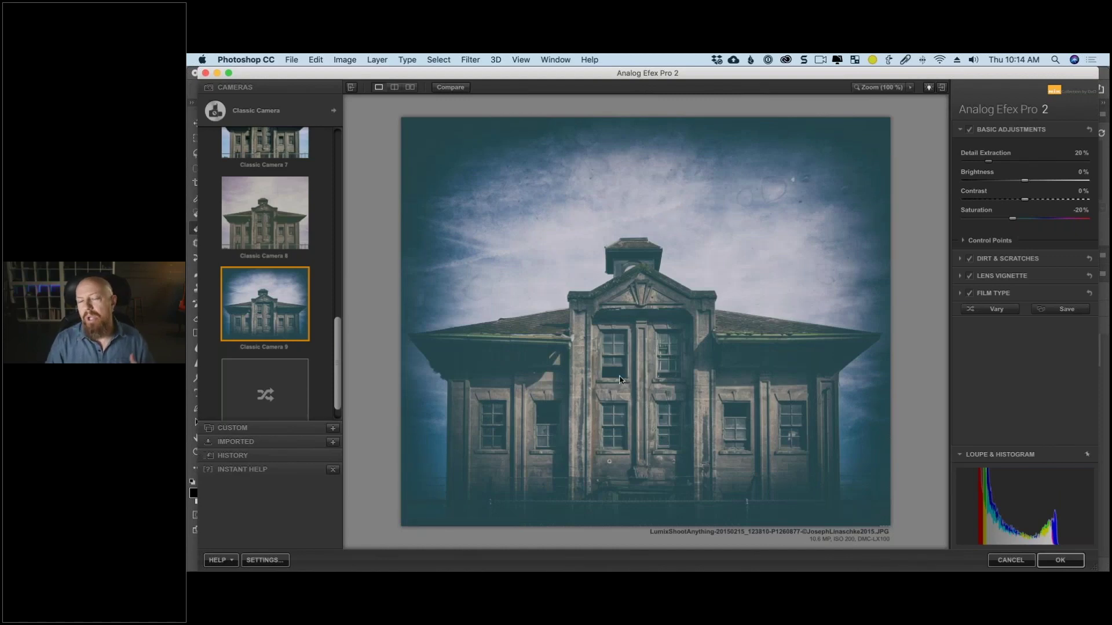
Add a control point on the building's central facade, raising its Detail Extraction and slightly lowering its Brightness.
{"action": "left_click", "coordinate": [963, 241]}
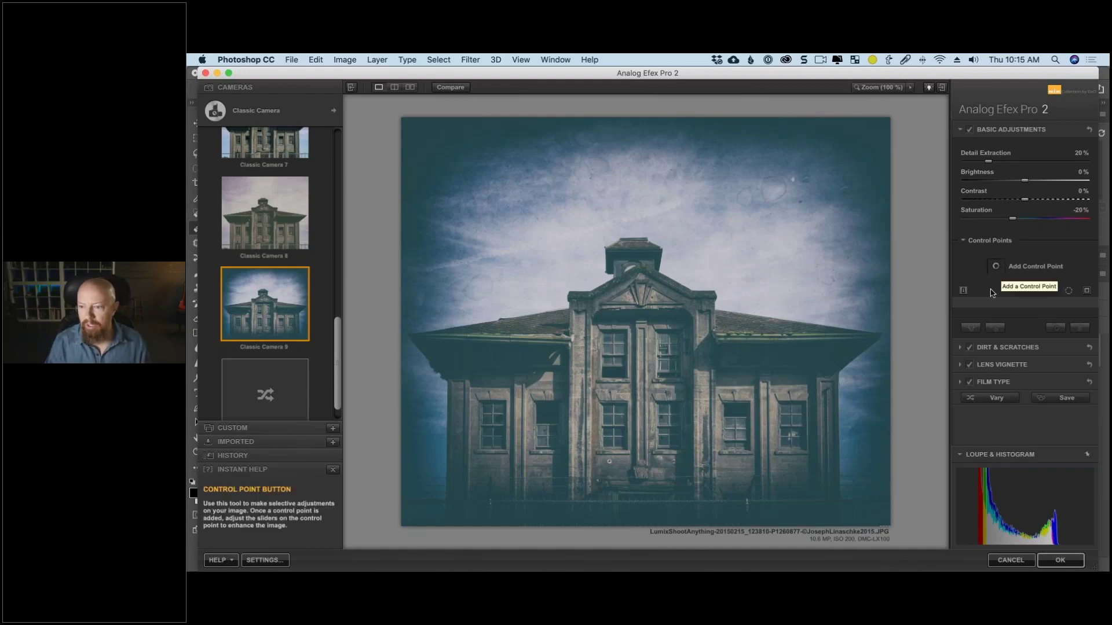
{"action": "left_click", "coordinate": [996, 267]}
{"action": "left_click", "coordinate": [642, 371]}
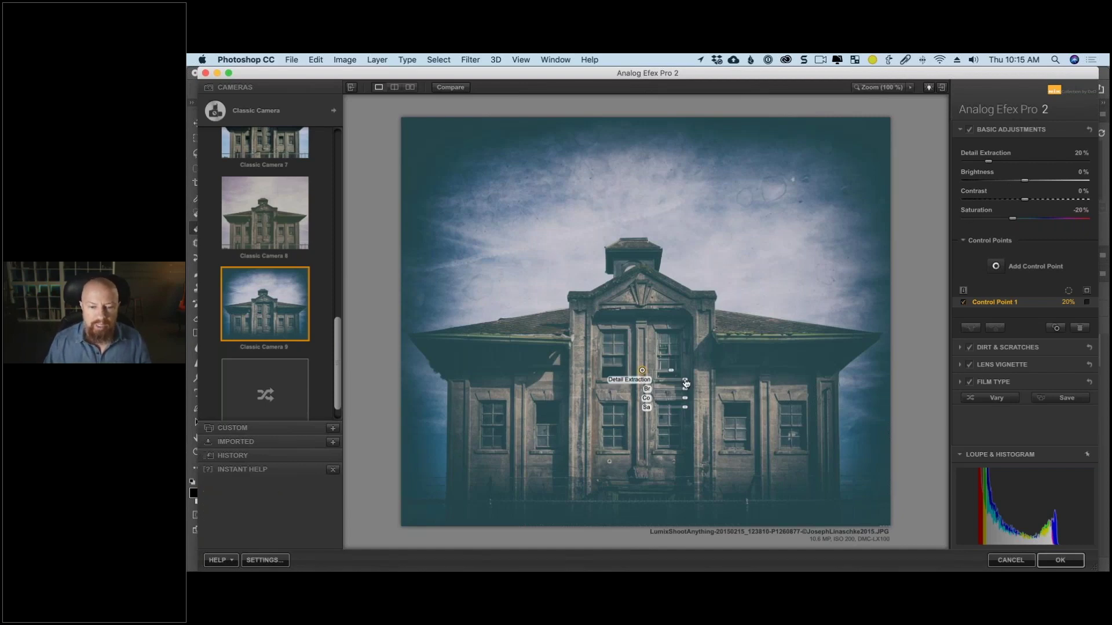
{"action": "left_click_drag", "start_coordinate": [685, 383], "coordinate": [710, 385]}
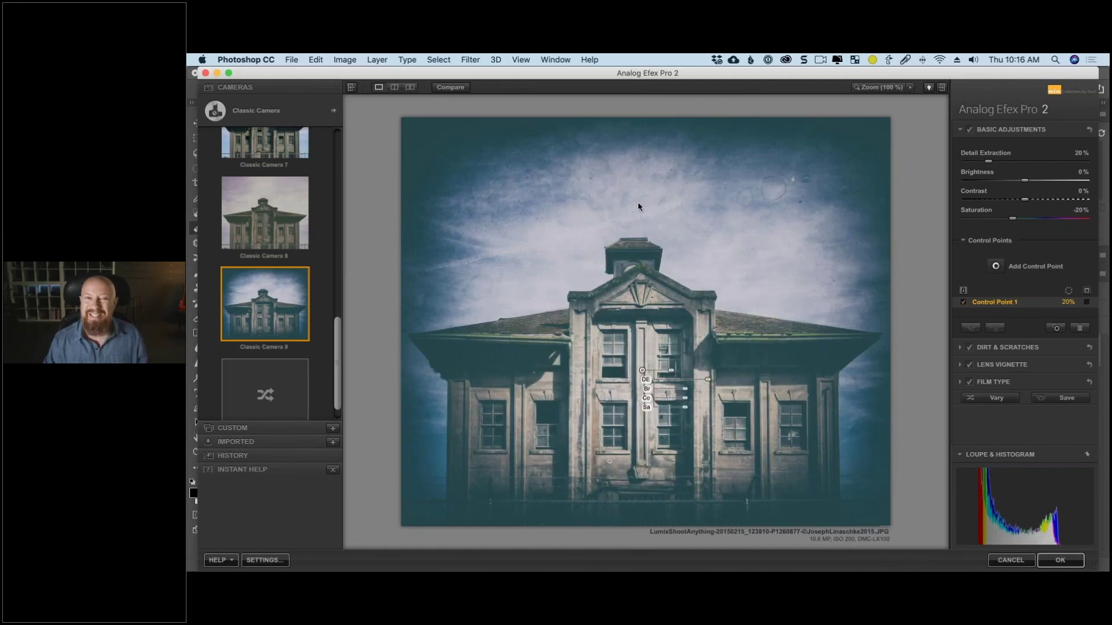
{"action": "left_click_drag", "start_coordinate": [683, 389], "coordinate": [680, 396]}
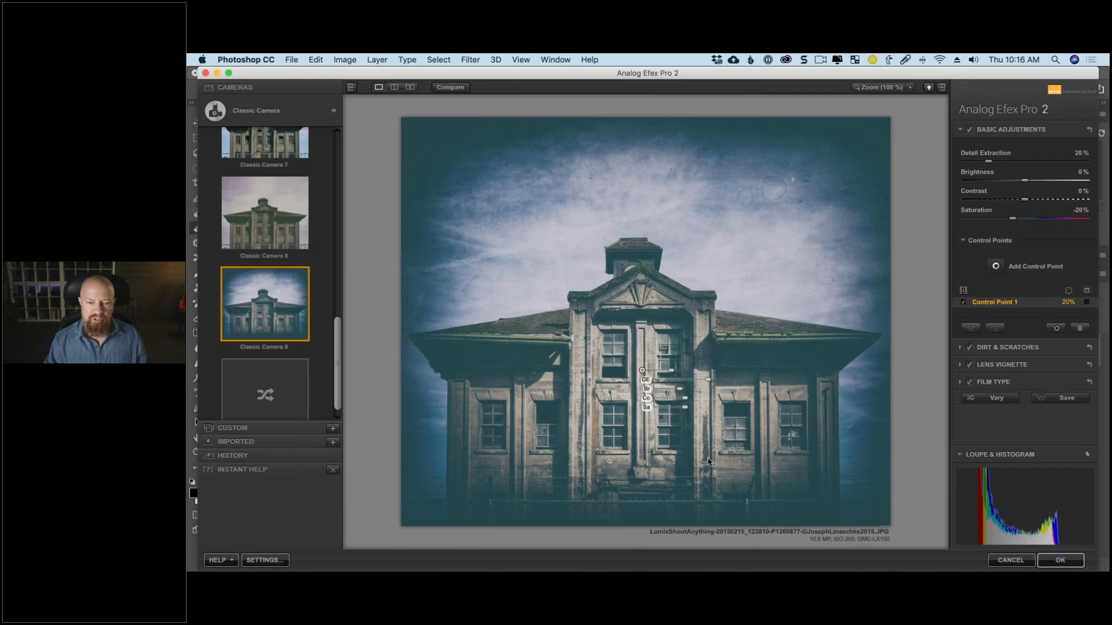
Compare the building with the control point's effect switched off and on.
{"action": "left_click", "coordinate": [964, 303]}
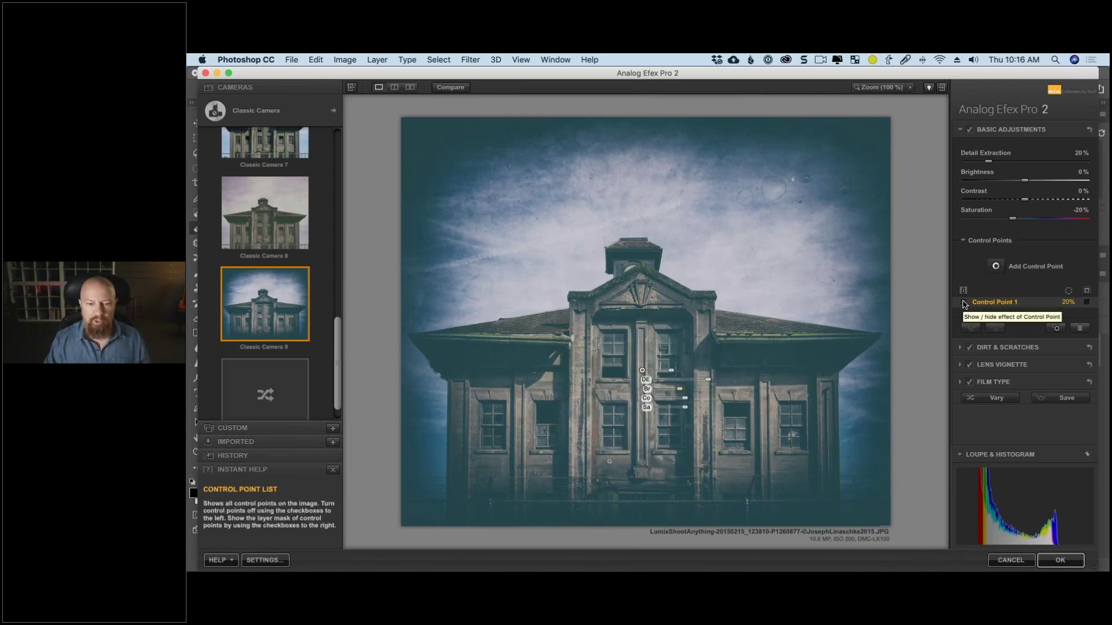
{"action": "left_click", "coordinate": [964, 303]}
{"action": "left_click", "coordinate": [964, 303]}
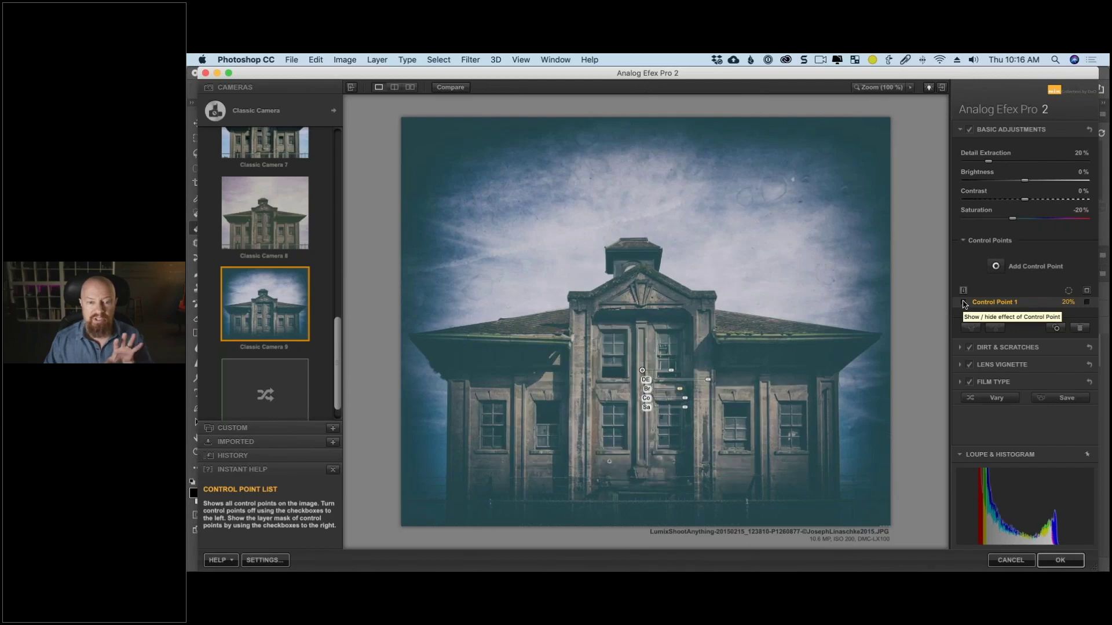
{"action": "left_click", "coordinate": [964, 303]}
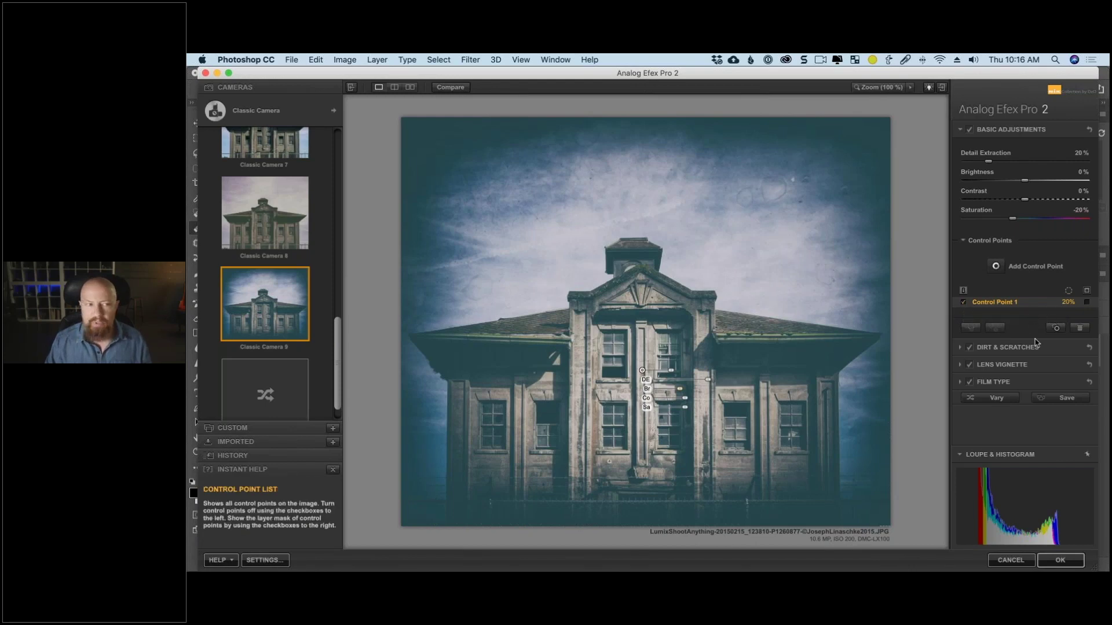
{"action": "left_click_drag", "start_coordinate": [424, 75], "coordinate": [412, 76]}
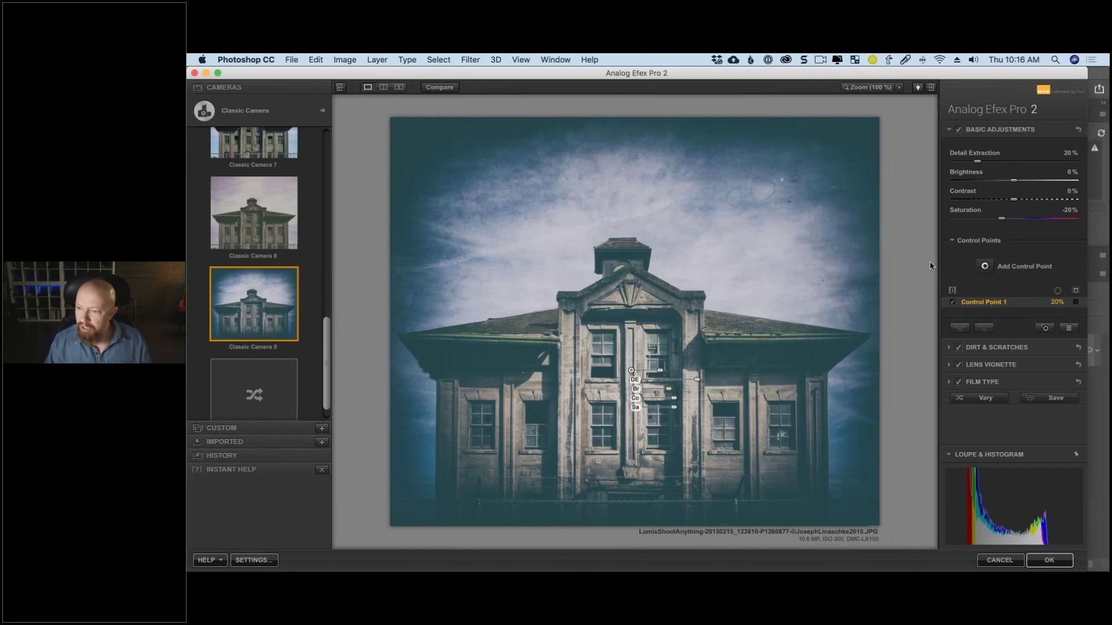
Show the facade control point's mask and duplicate the point onto the roof slopes on both sides of the central gable.
{"action": "left_click", "coordinate": [1076, 302]}
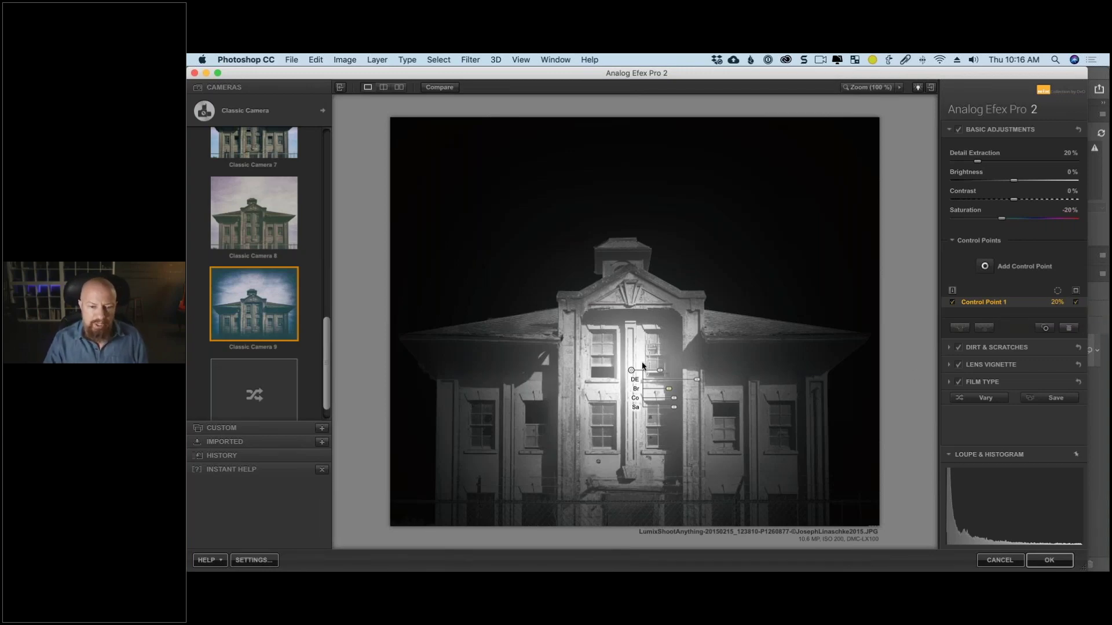
{"action": "left_click_drag", "start_coordinate": [631, 371], "coordinate": [727, 326]}
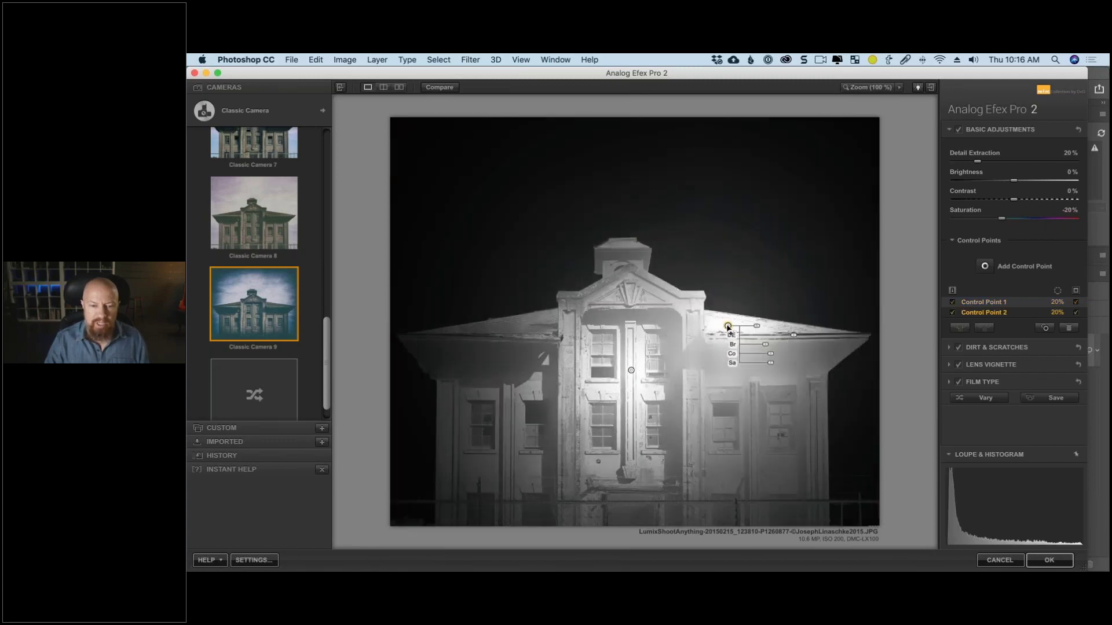
{"action": "left_click_drag", "start_coordinate": [728, 326], "coordinate": [523, 324]}
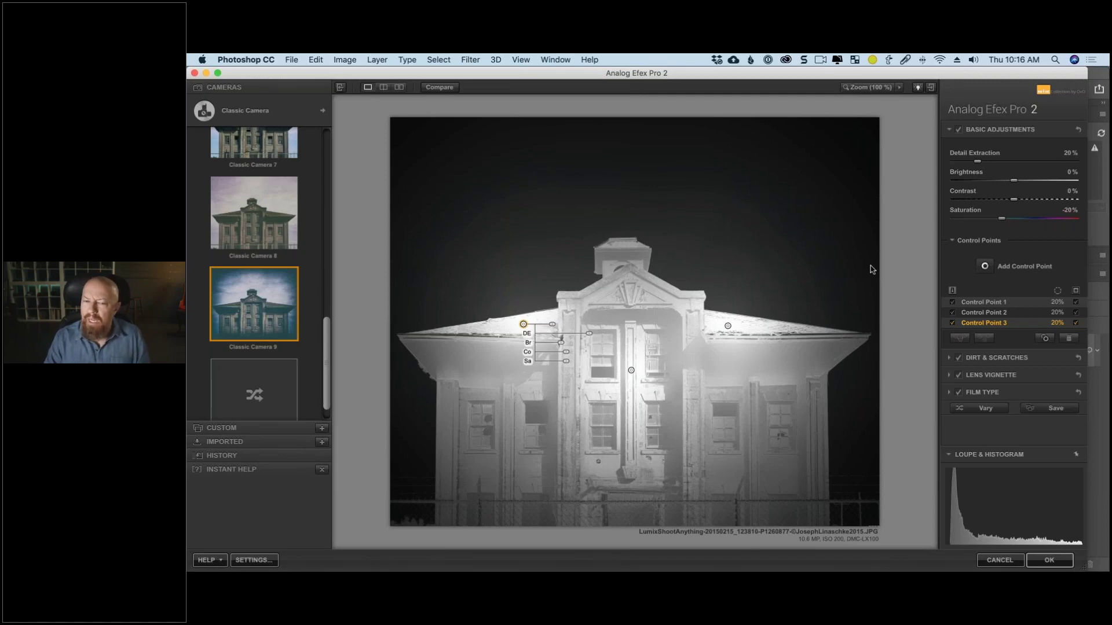
{"action": "left_click", "coordinate": [1075, 291]}
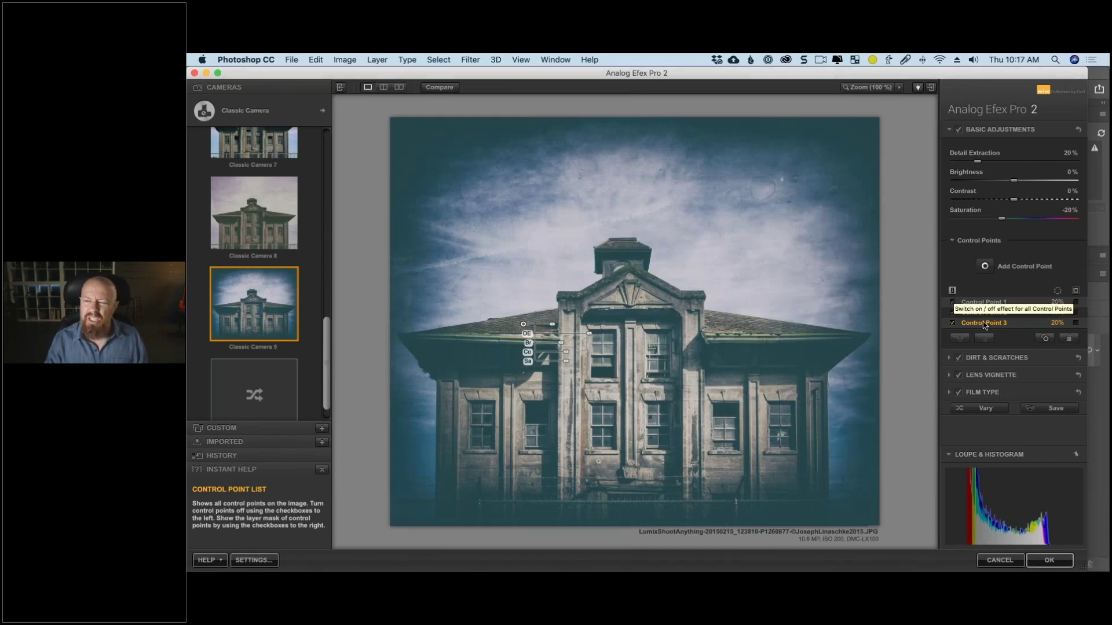
{"action": "left_click", "coordinate": [1076, 290]}
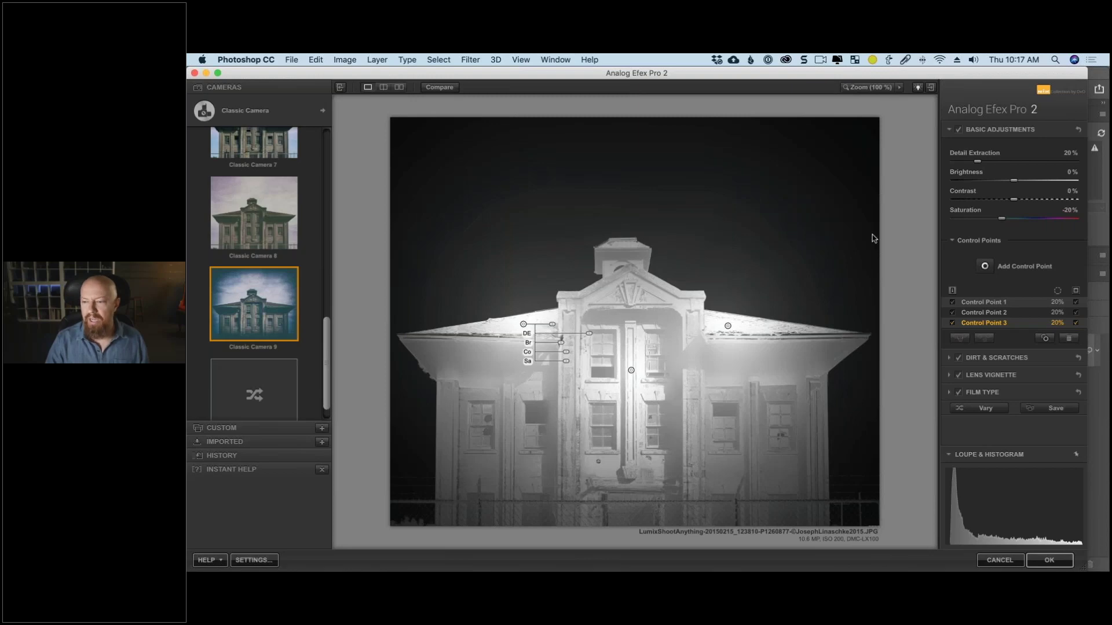
Place a neutral control point in the sky on each side of the roof tower, each with a size of 41%.
{"action": "left_click", "coordinate": [987, 268]}
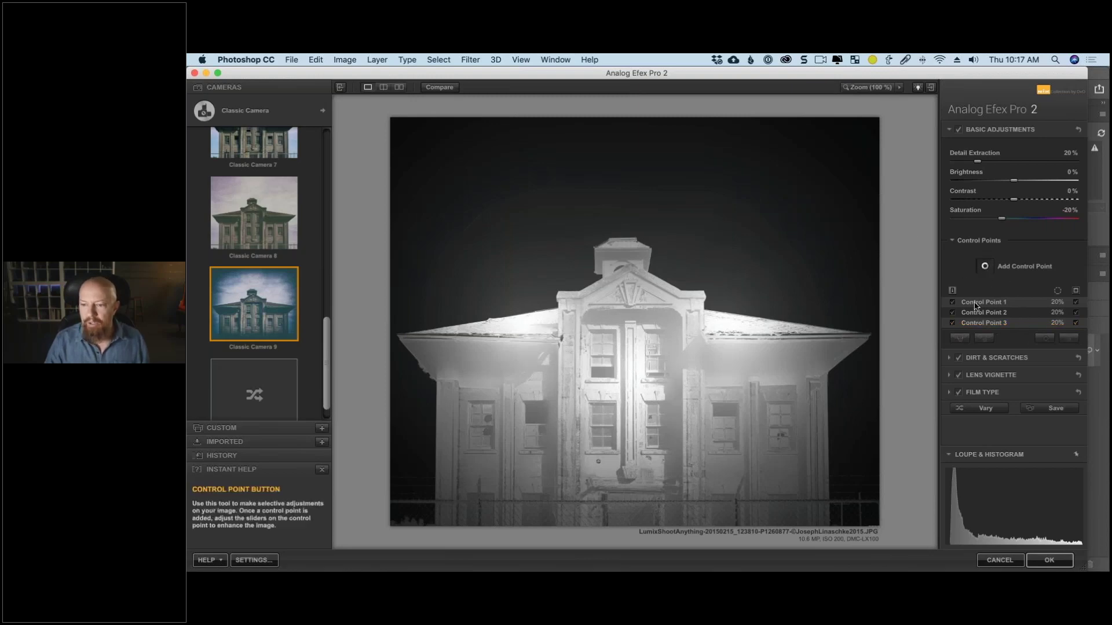
{"action": "left_click", "coordinate": [697, 235]}
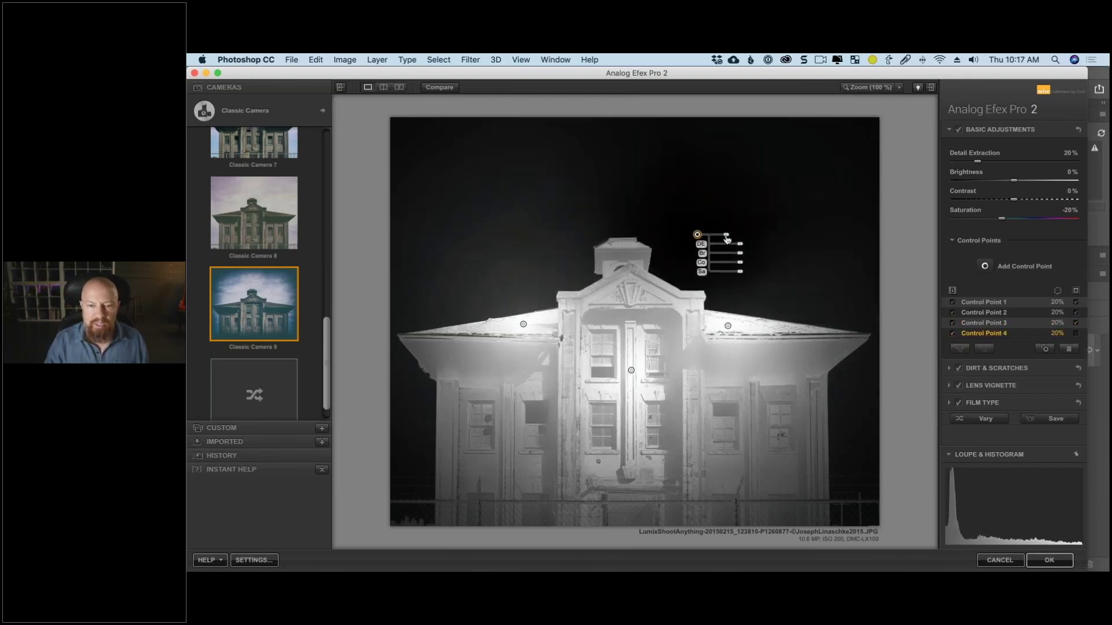
{"action": "left_click_drag", "start_coordinate": [697, 235], "coordinate": [707, 242]}
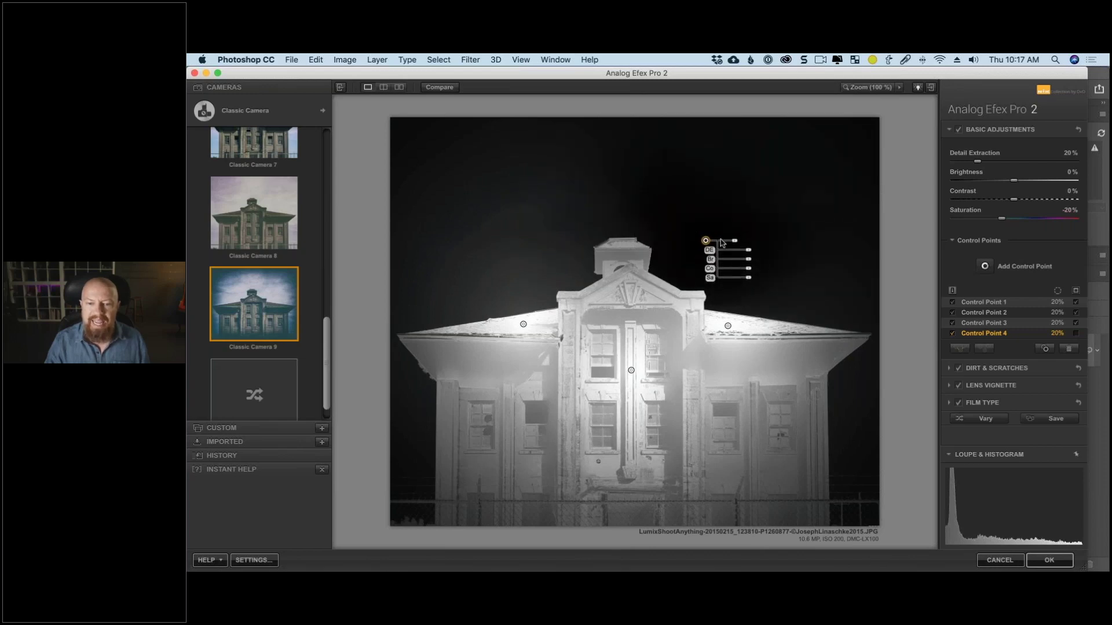
{"action": "left_click_drag", "start_coordinate": [734, 241], "coordinate": [760, 239]}
{"action": "left_click", "coordinate": [501, 237]}
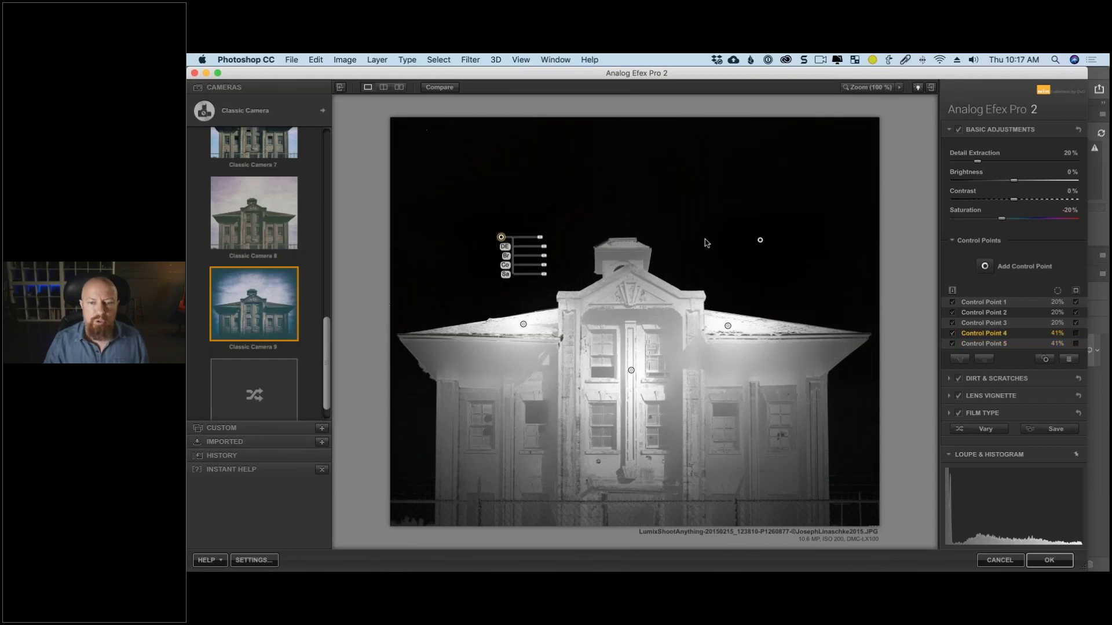
{"action": "left_click", "coordinate": [760, 240]}
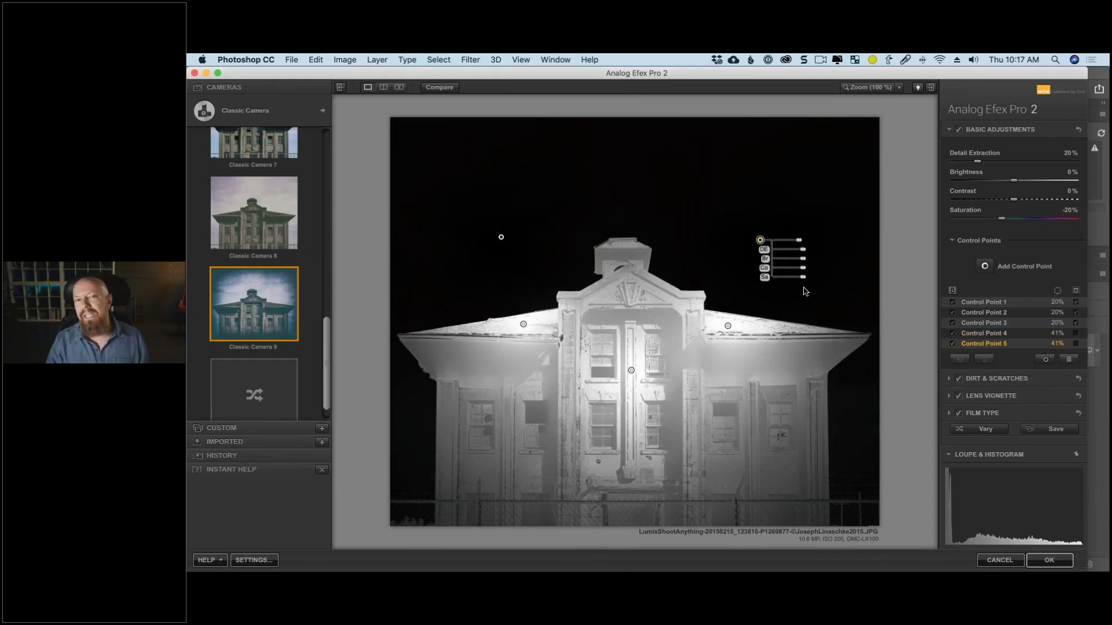
Select the facade and roof control points in turn to review them and hide all control point masks.
{"action": "left_click", "coordinate": [524, 326]}
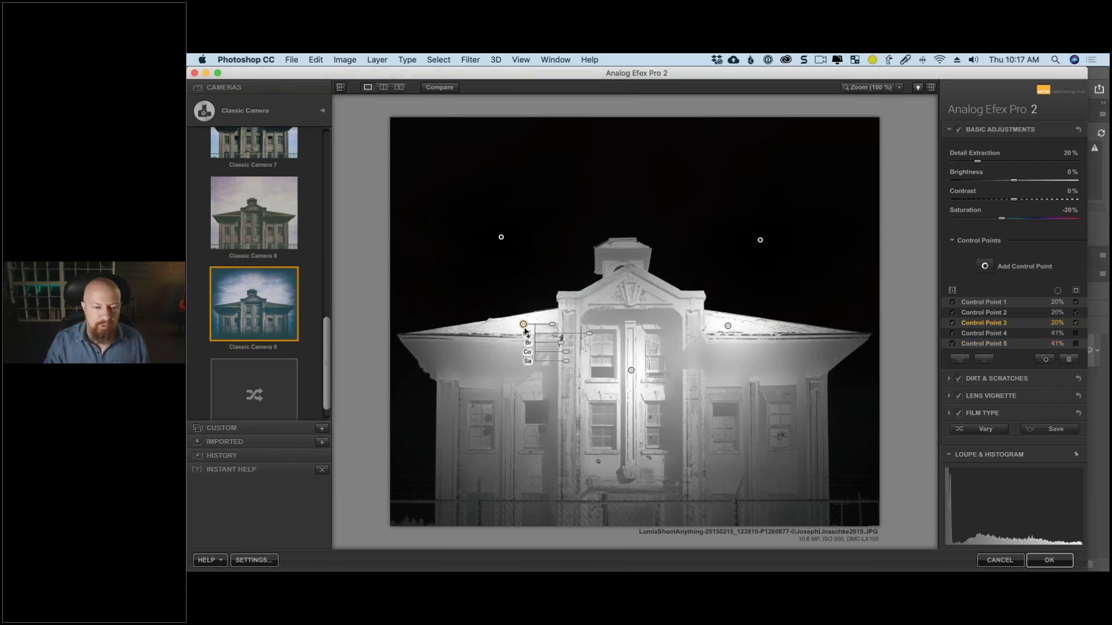
{"action": "left_click", "coordinate": [631, 370]}
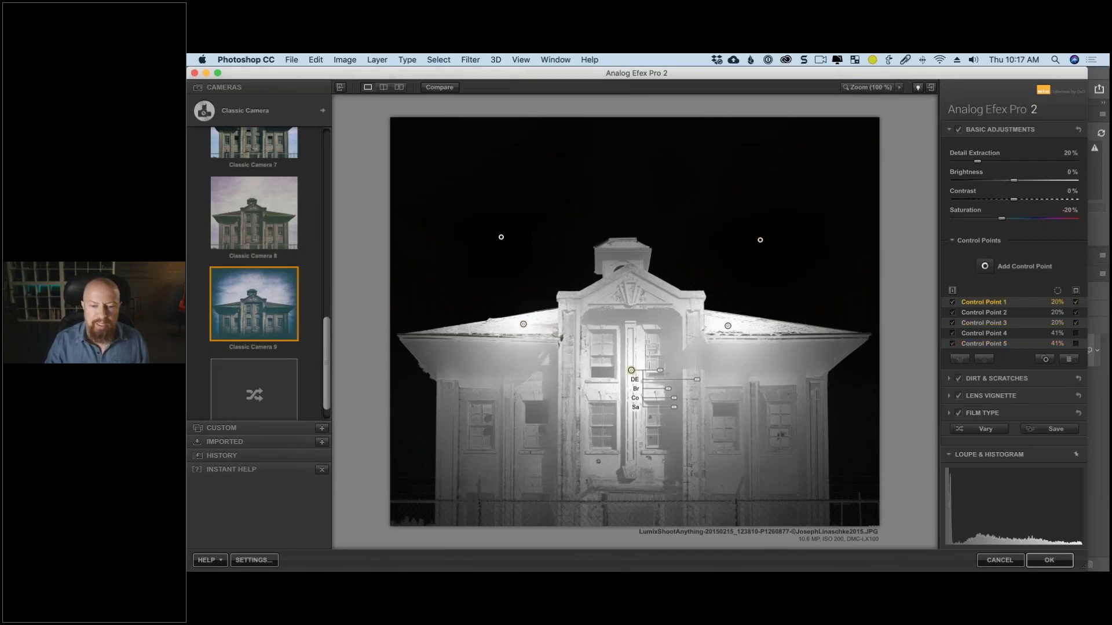
{"action": "left_click", "coordinate": [728, 326]}
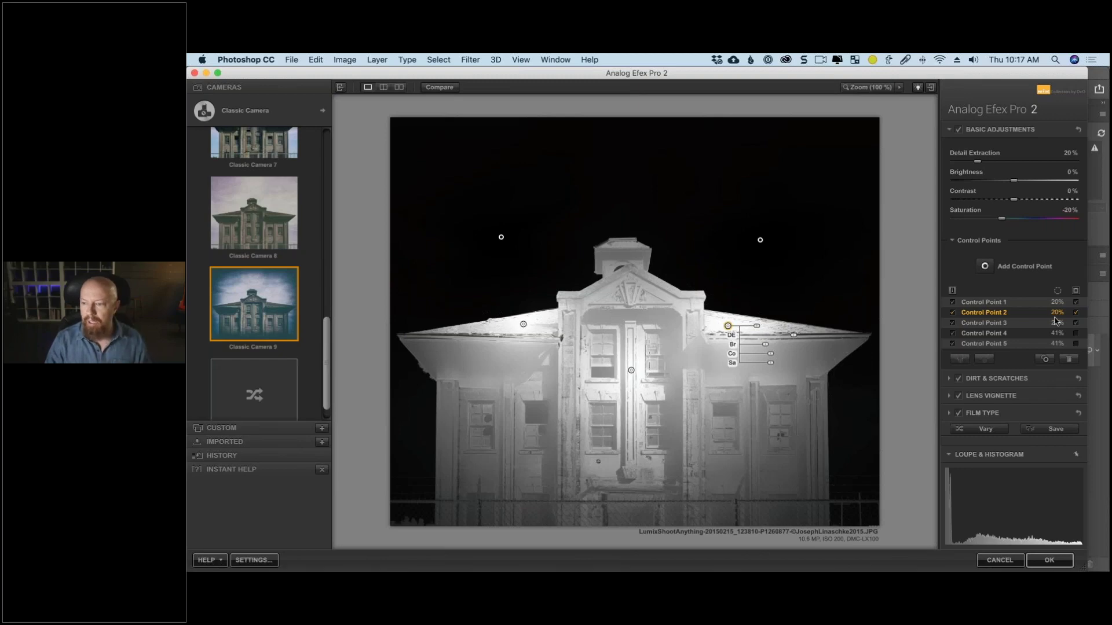
{"action": "left_click", "coordinate": [1075, 291]}
{"action": "left_click", "coordinate": [1073, 296]}
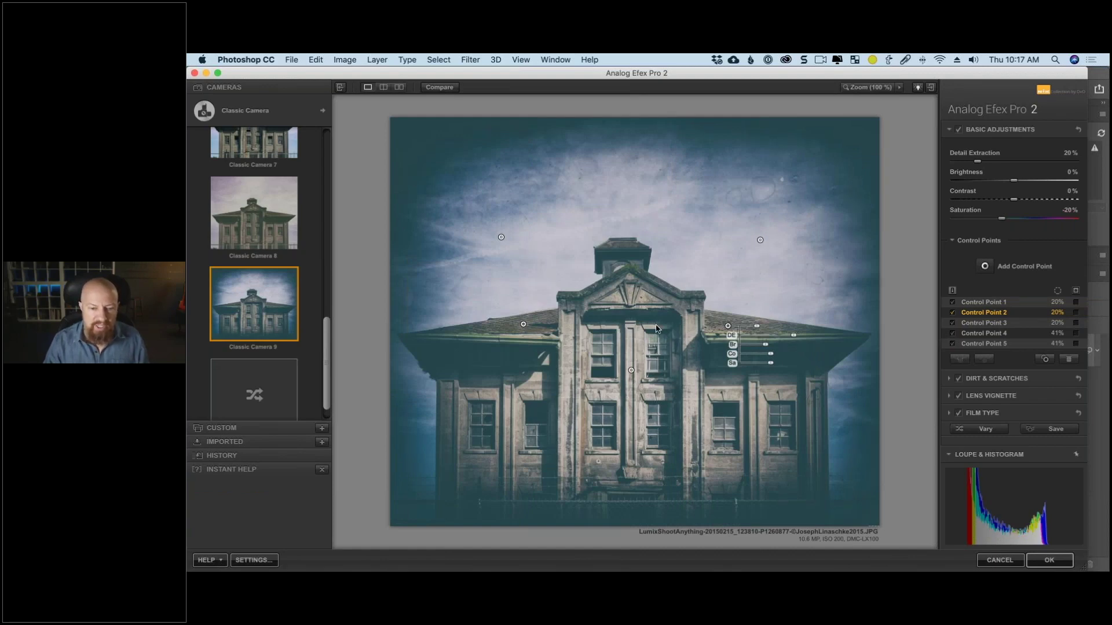
Compare the image with all control points switched off and on, and apply the Analog Efex Pro 2 effect.
{"action": "left_click", "coordinate": [953, 291]}
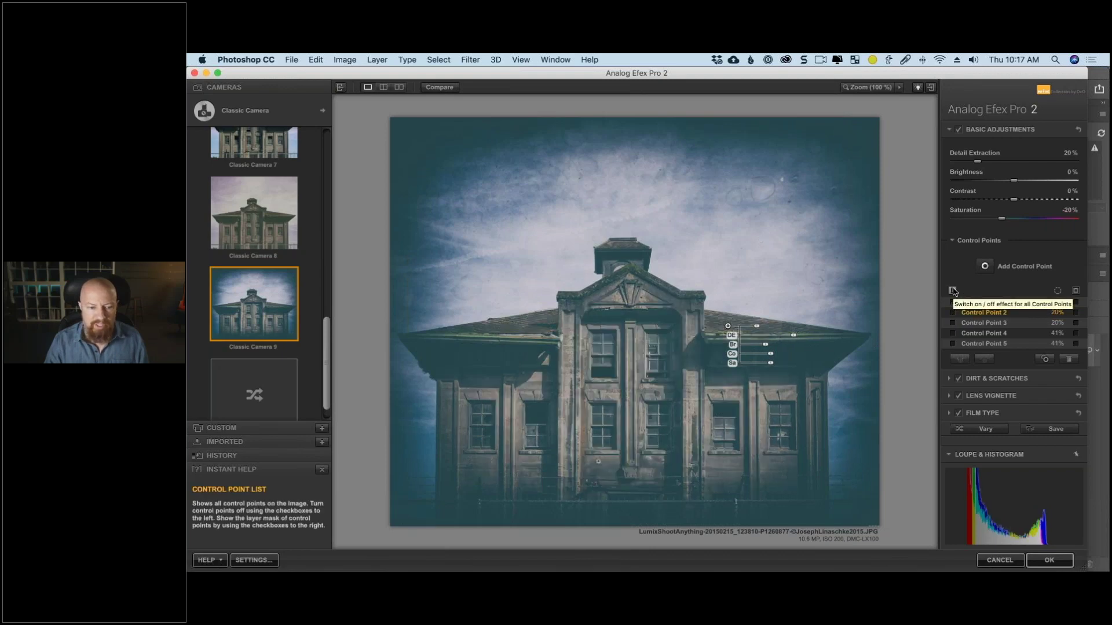
{"action": "left_click", "coordinate": [952, 290]}
{"action": "left_click", "coordinate": [952, 290]}
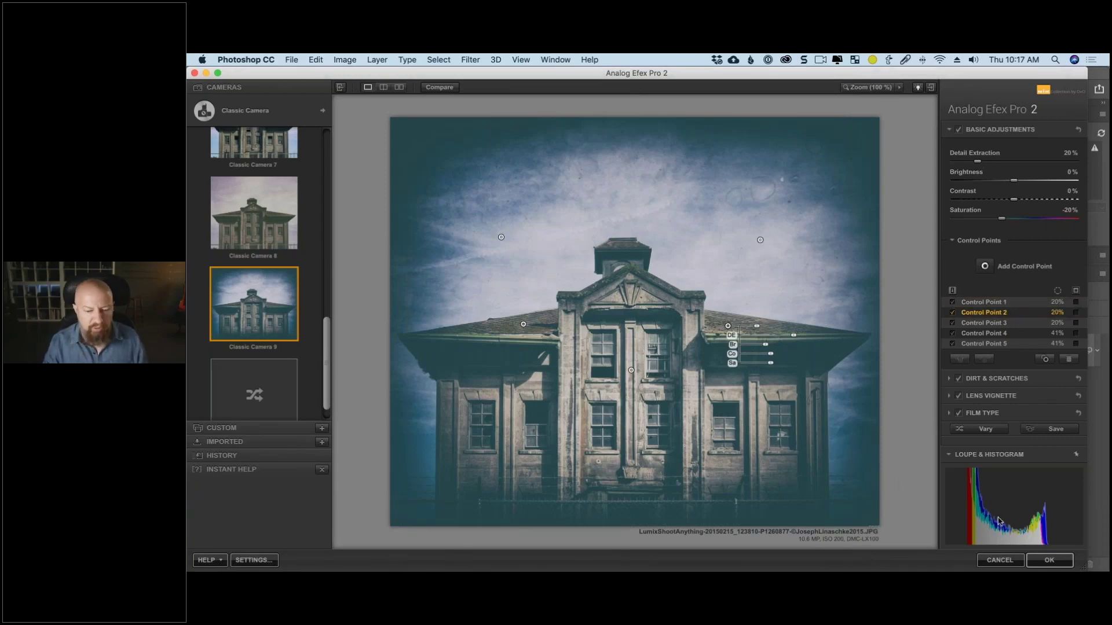
{"action": "left_click", "coordinate": [1048, 560]}
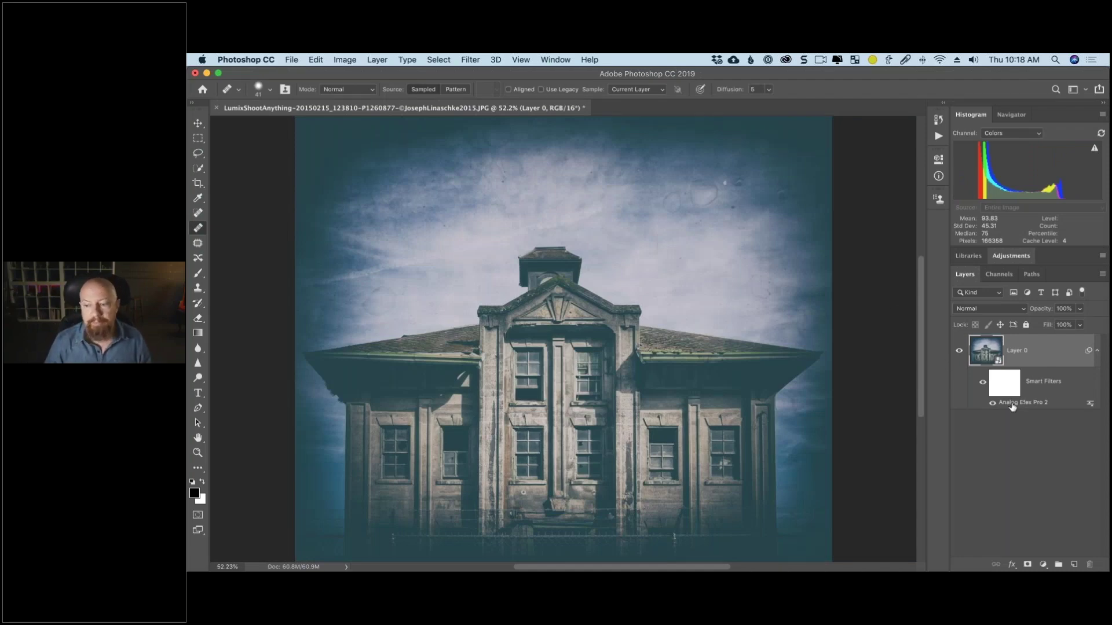
Reopen the Analog Efex Pro 2 smart filter on Layer 0 to review its editable settings, and reapply it.
{"action": "double_click", "coordinate": [1015, 403]}
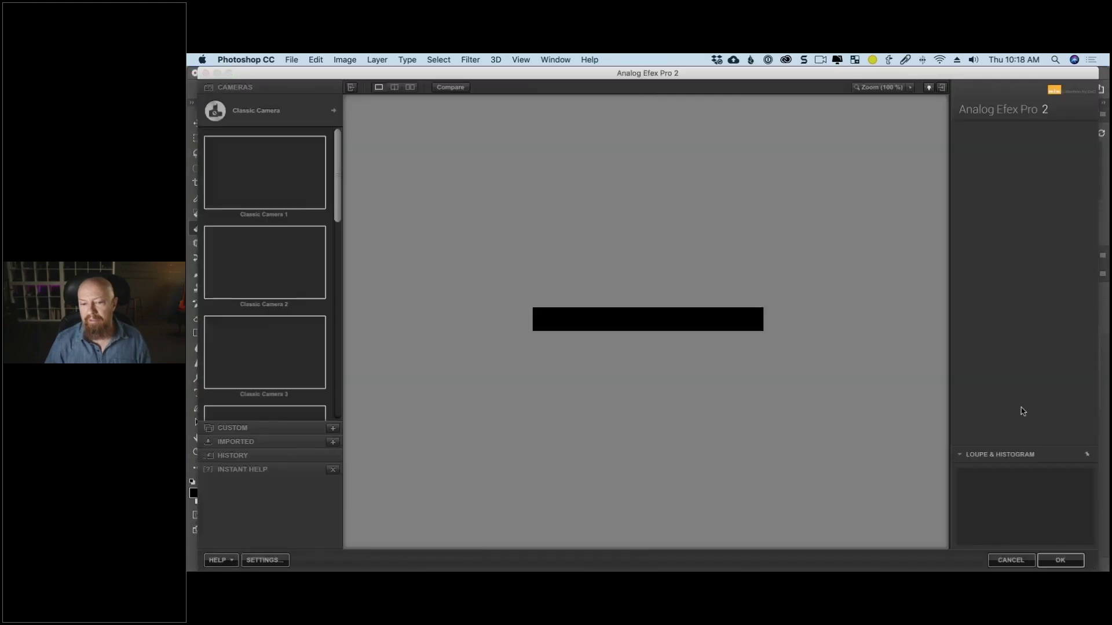
{"action": "left_click", "coordinate": [732, 359]}
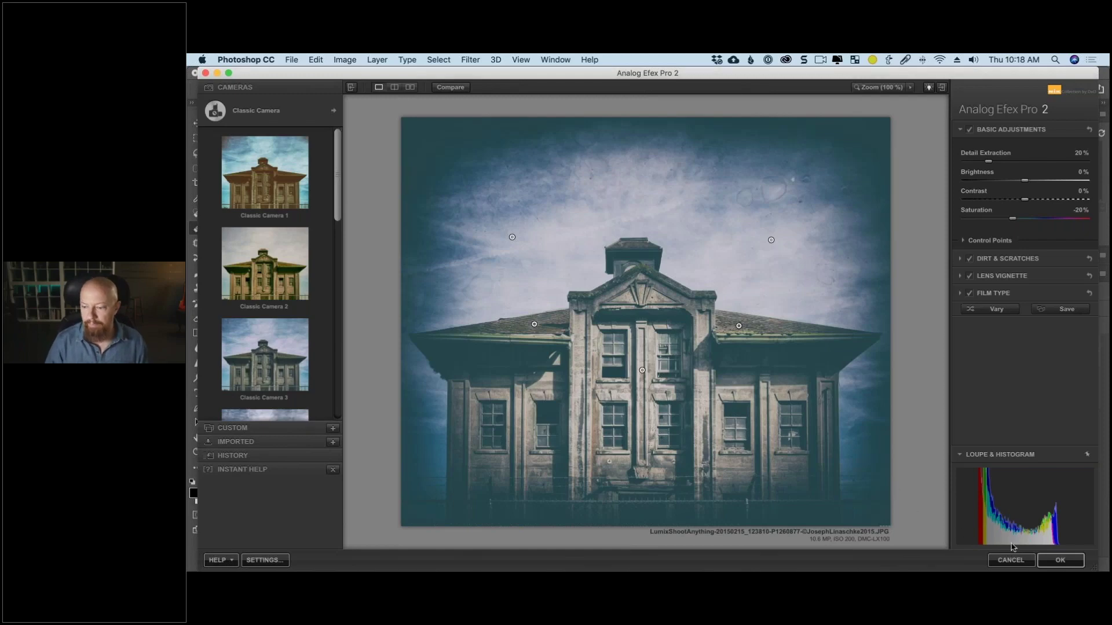
{"action": "left_click", "coordinate": [1059, 561]}
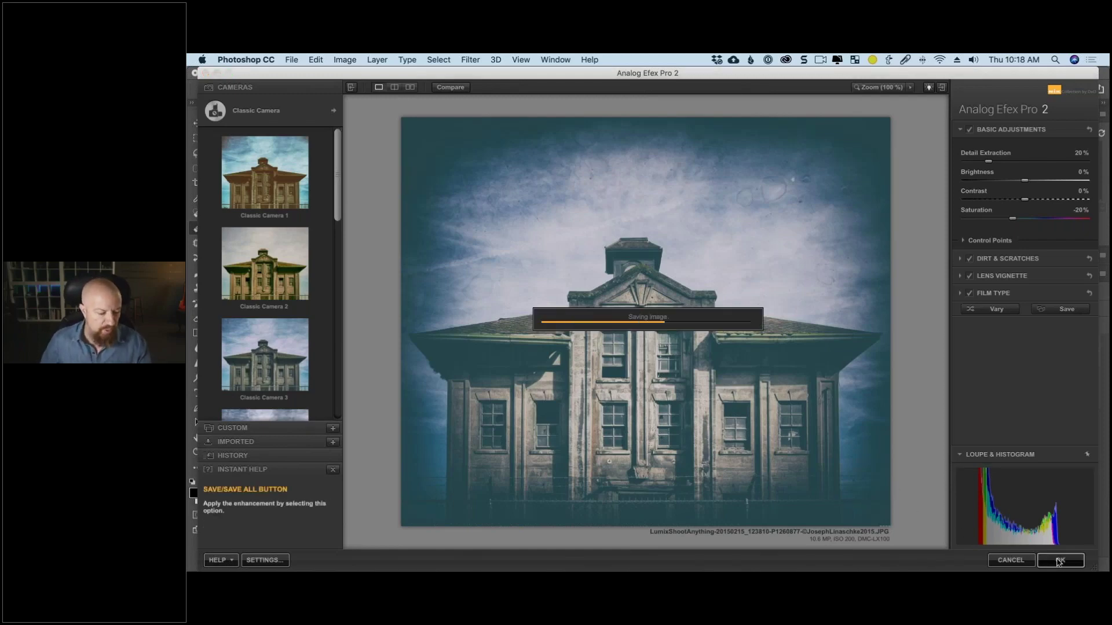
Close the edited building document with its changes saved and switch to Lightroom Classic.
{"action": "key", "text": "super+Tab"}
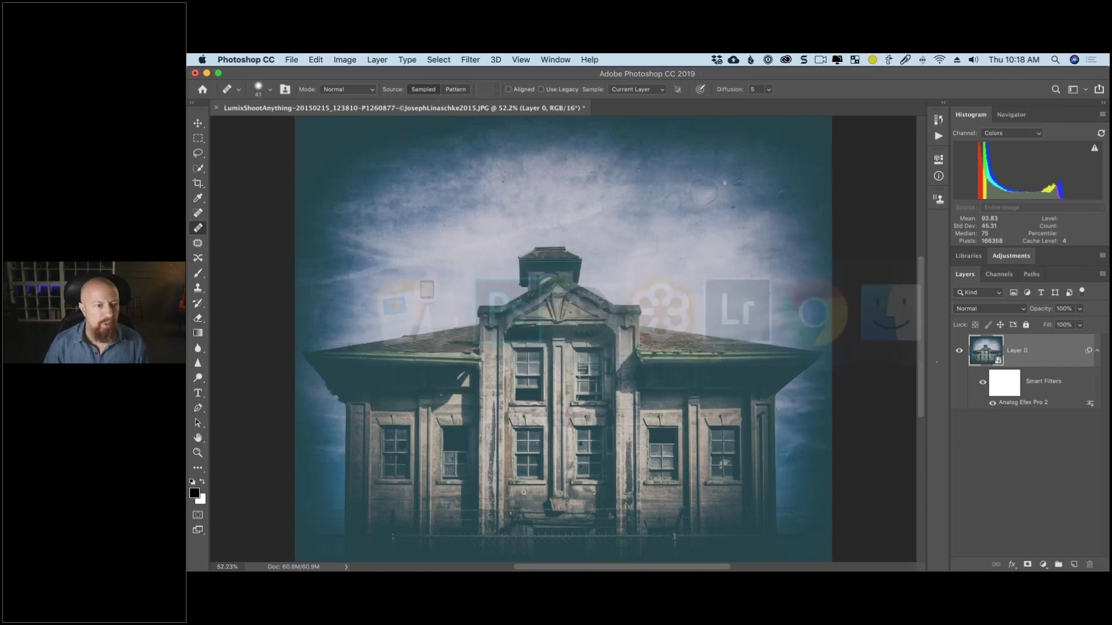
{"action": "key", "text": "super+w"}
{"action": "left_click", "coordinate": [744, 244]}
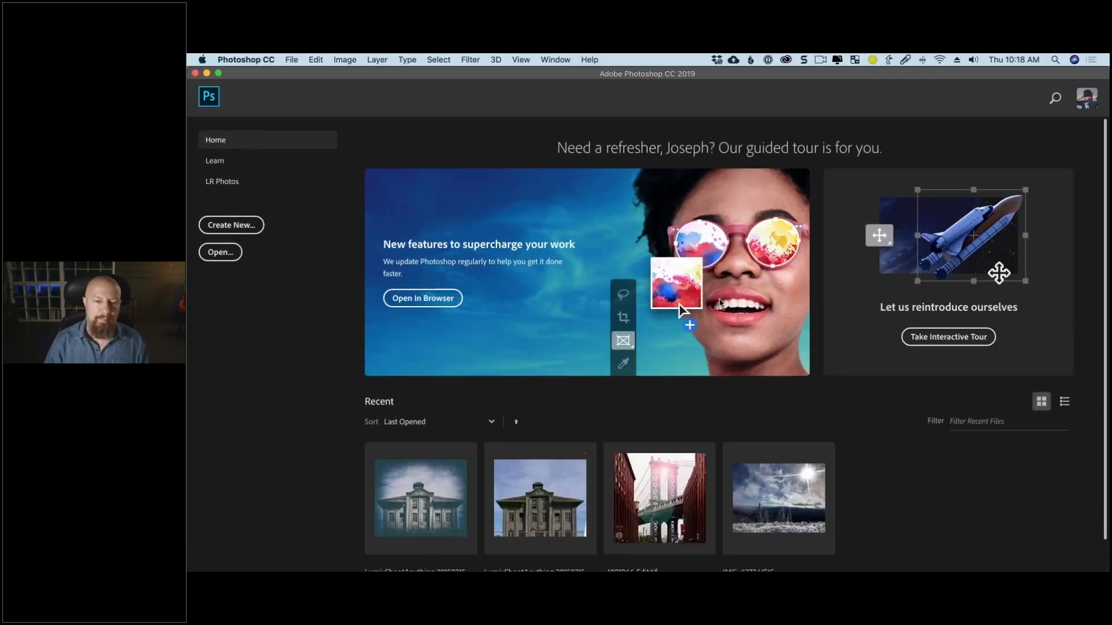
{"action": "key", "text": "super+Tab"}
{"action": "left_click", "coordinate": [741, 326]}
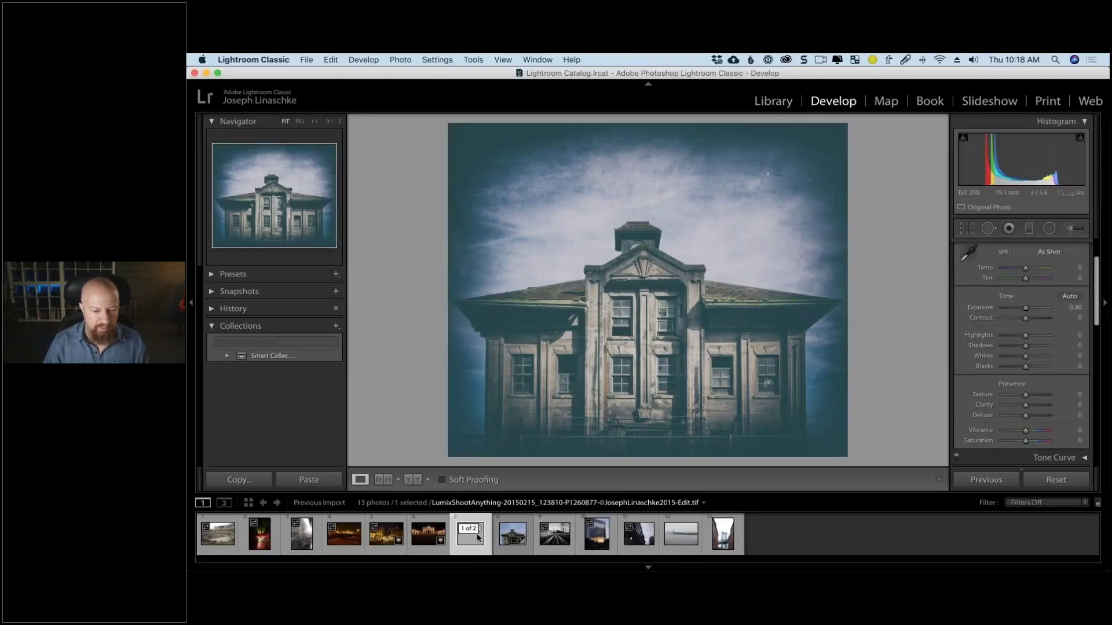
Alternate between the edited TIFF and the original JPG of the building, including the original's unedited state.
{"action": "left_click", "coordinate": [512, 535]}
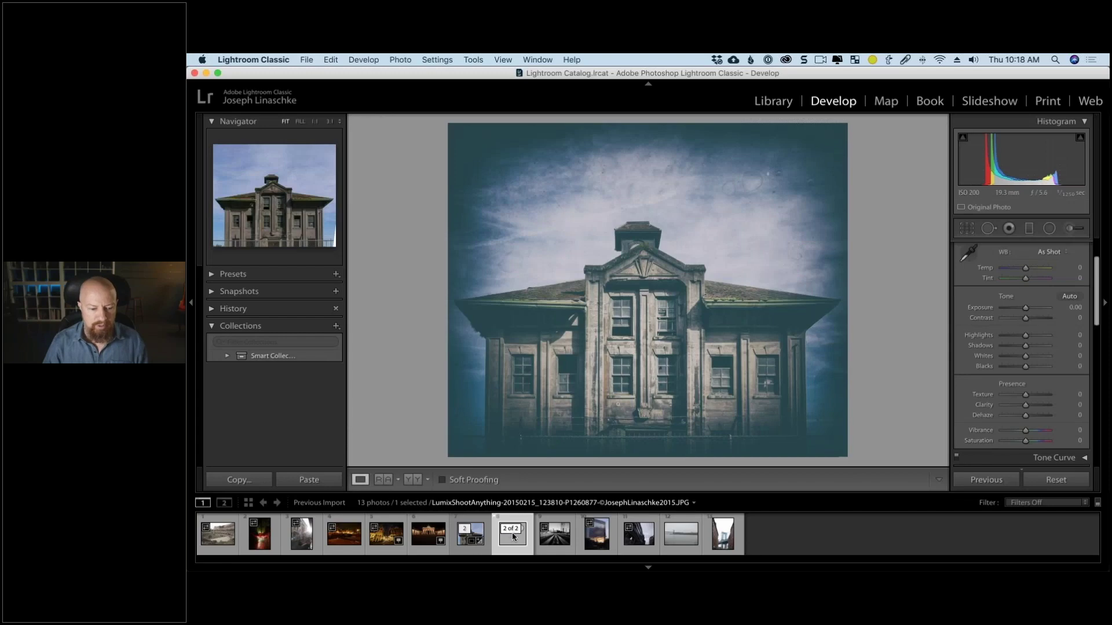
{"action": "left_click", "coordinate": [470, 535]}
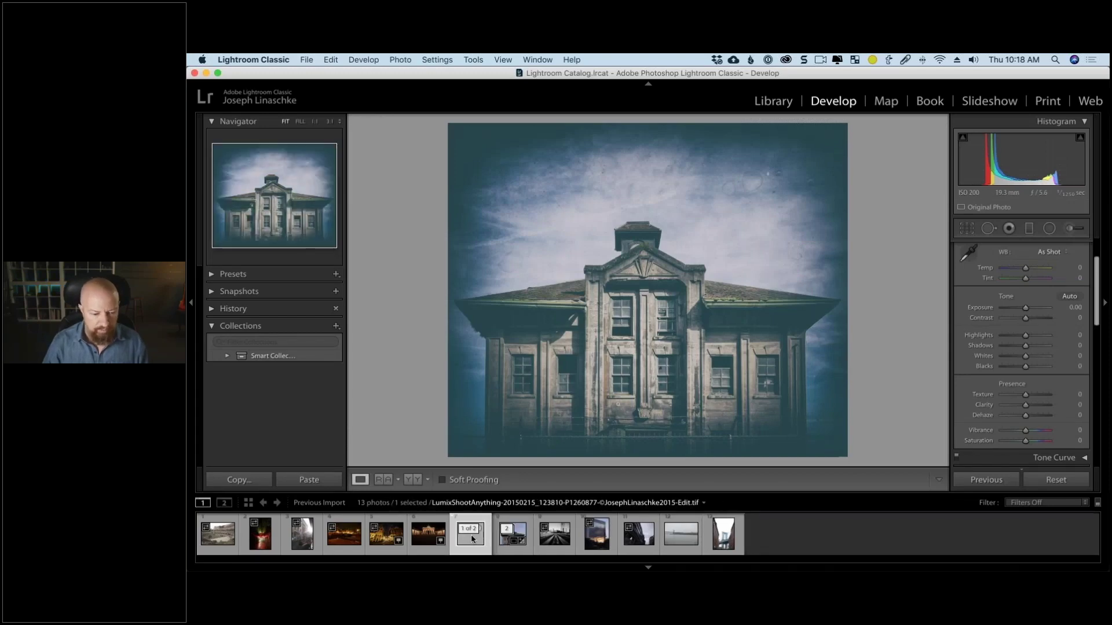
{"action": "left_click", "coordinate": [504, 541]}
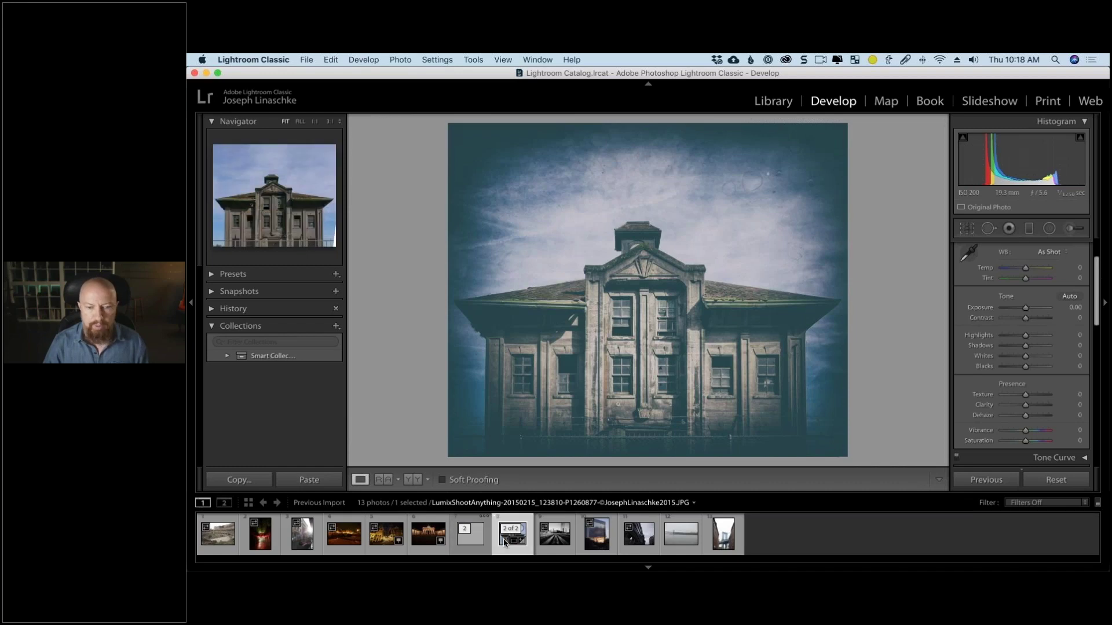
{"action": "left_click", "coordinate": [476, 541]}
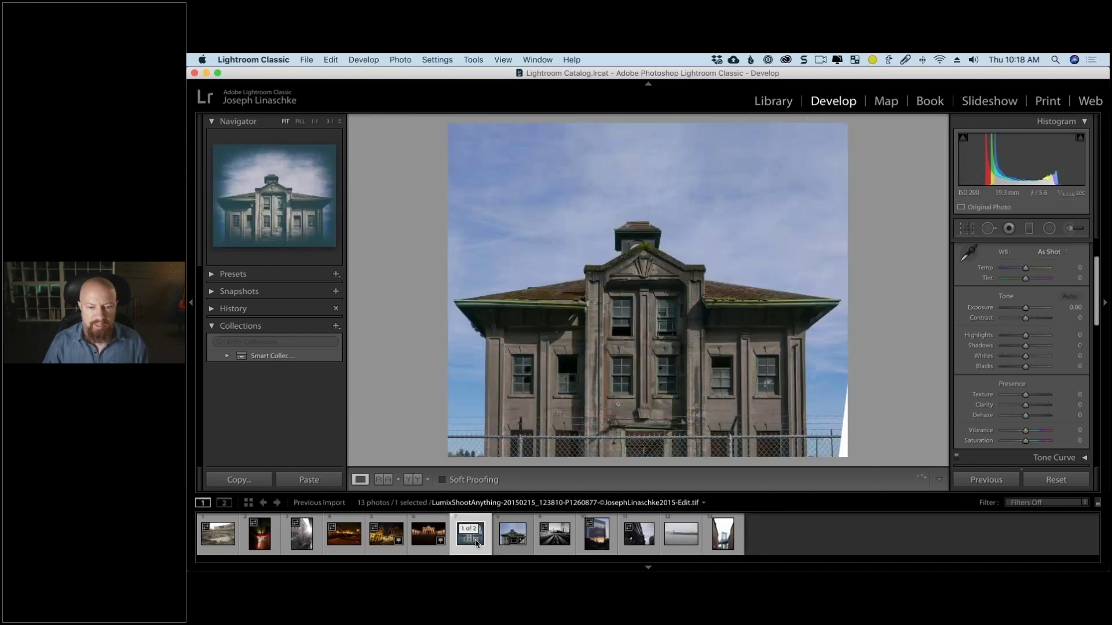
{"action": "left_click", "coordinate": [507, 538]}
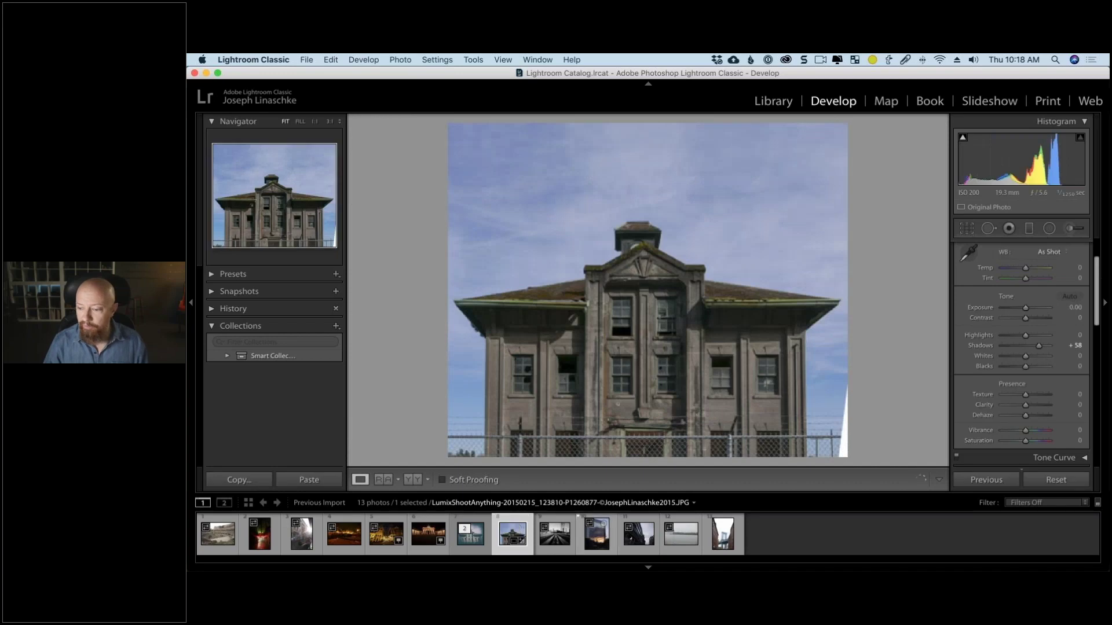
{"action": "left_click", "coordinate": [478, 542]}
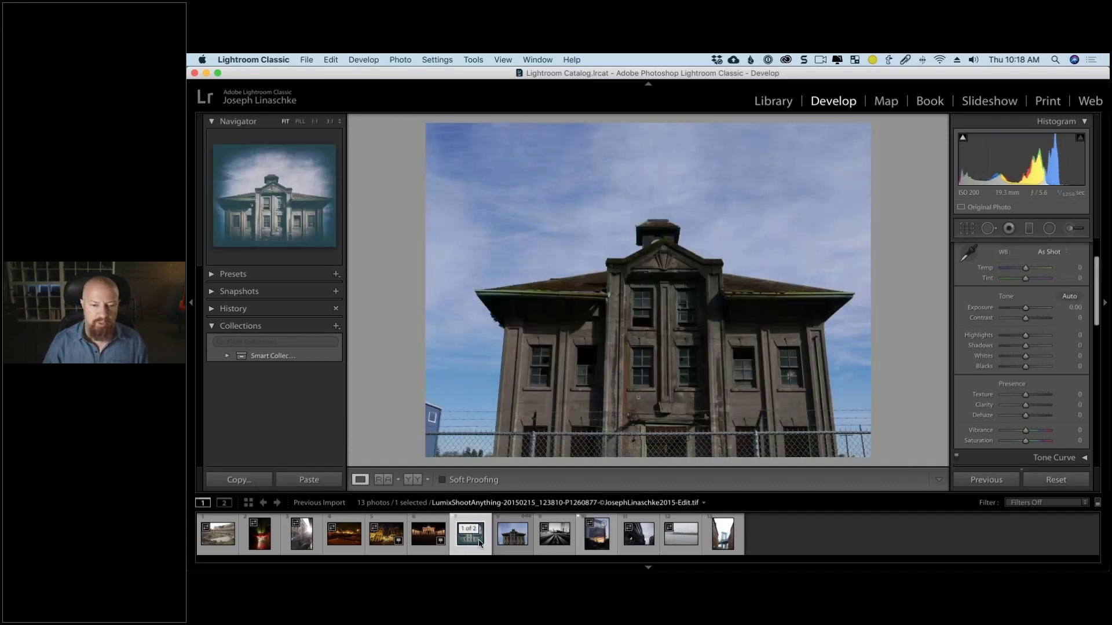
{"action": "key", "text": "Right"}
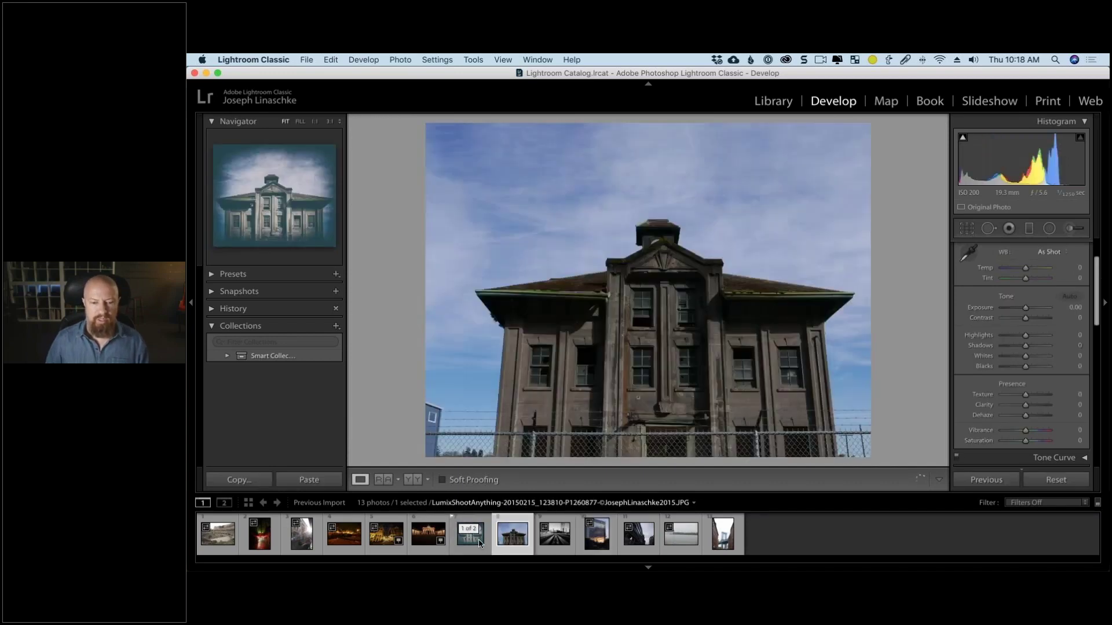
{"action": "key", "text": "backslash"}
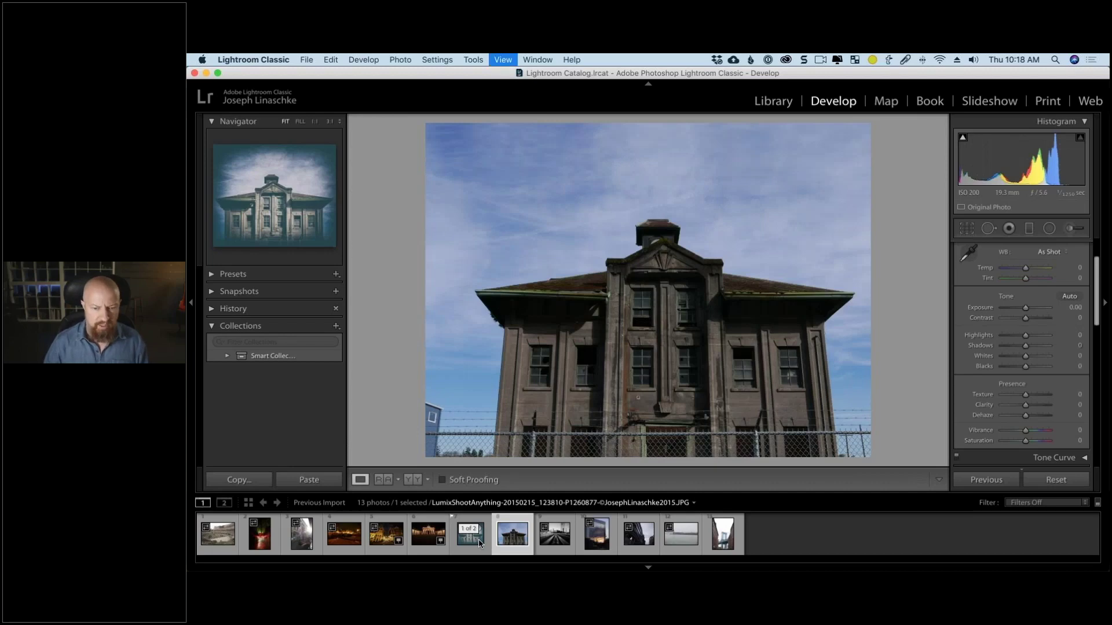
View the original and edited building photos side by side in Compare view, and select the bridge photo _1001966.RW2.
{"action": "left_click", "coordinate": [479, 540], "text": "super"}
{"action": "key", "text": "c"}
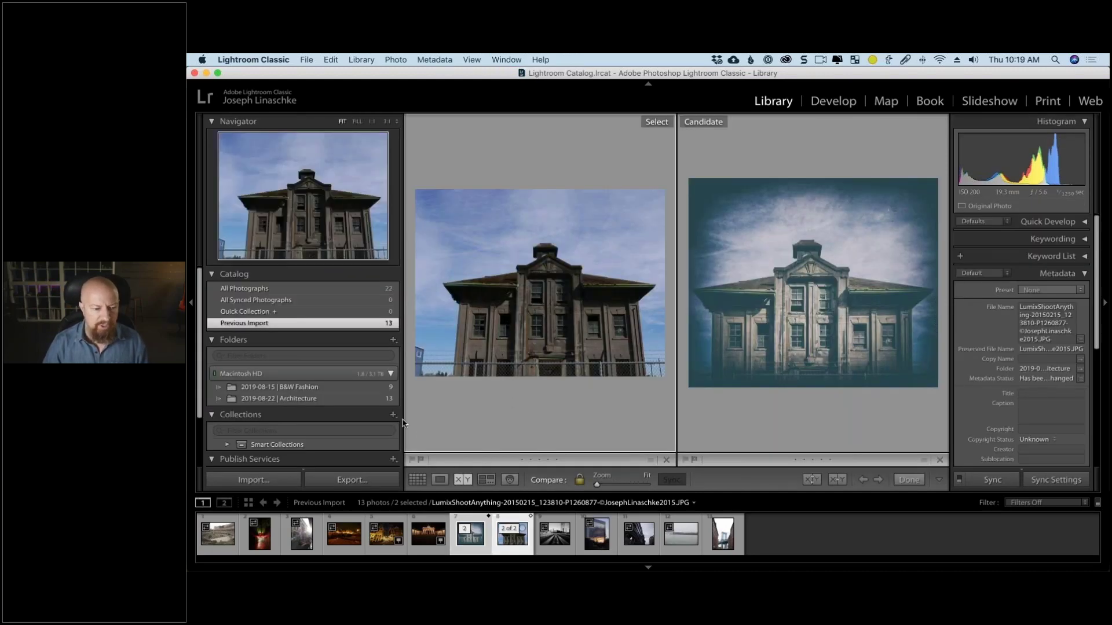
{"action": "double_click", "coordinate": [503, 538]}
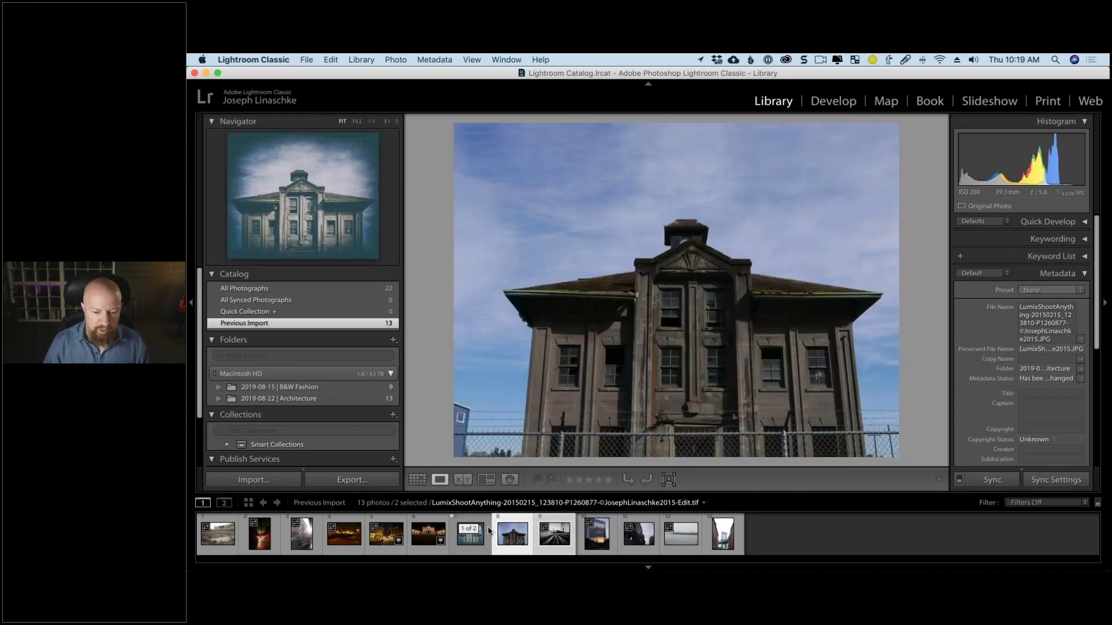
{"action": "left_click", "coordinate": [725, 536]}
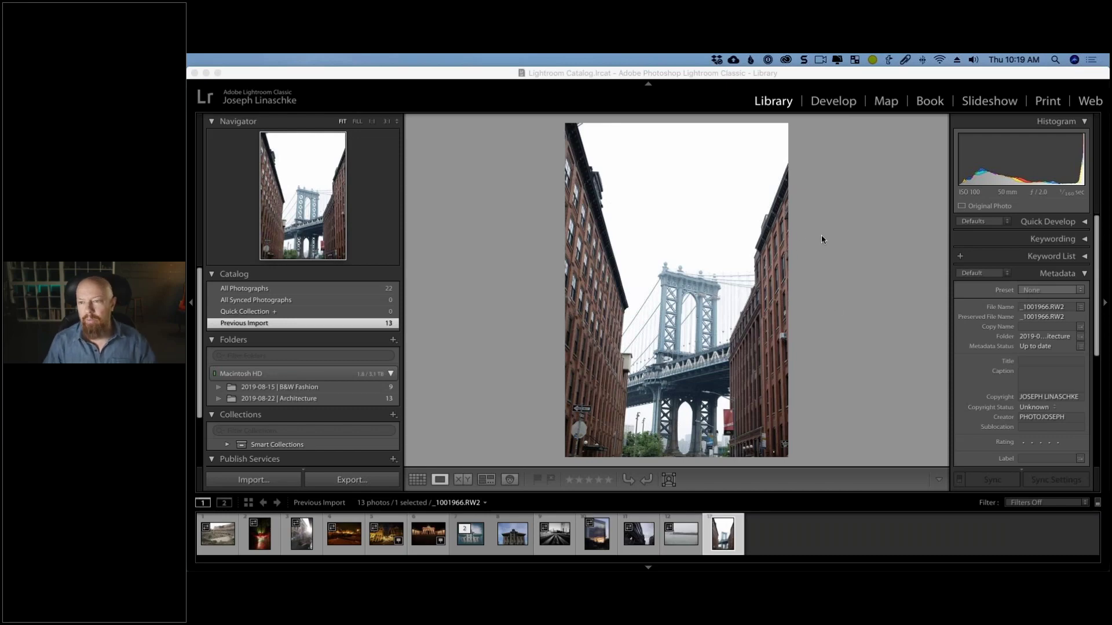
{"action": "left_click", "coordinate": [502, 91]}
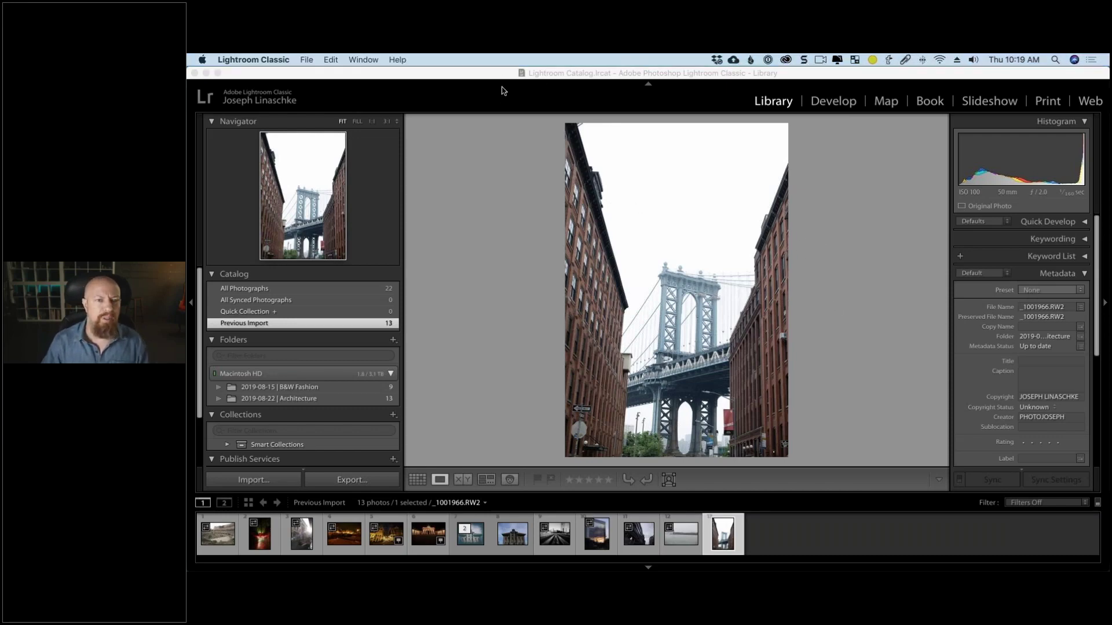
{"action": "left_click", "coordinate": [540, 60]}
{"action": "type", "text": "soo"}
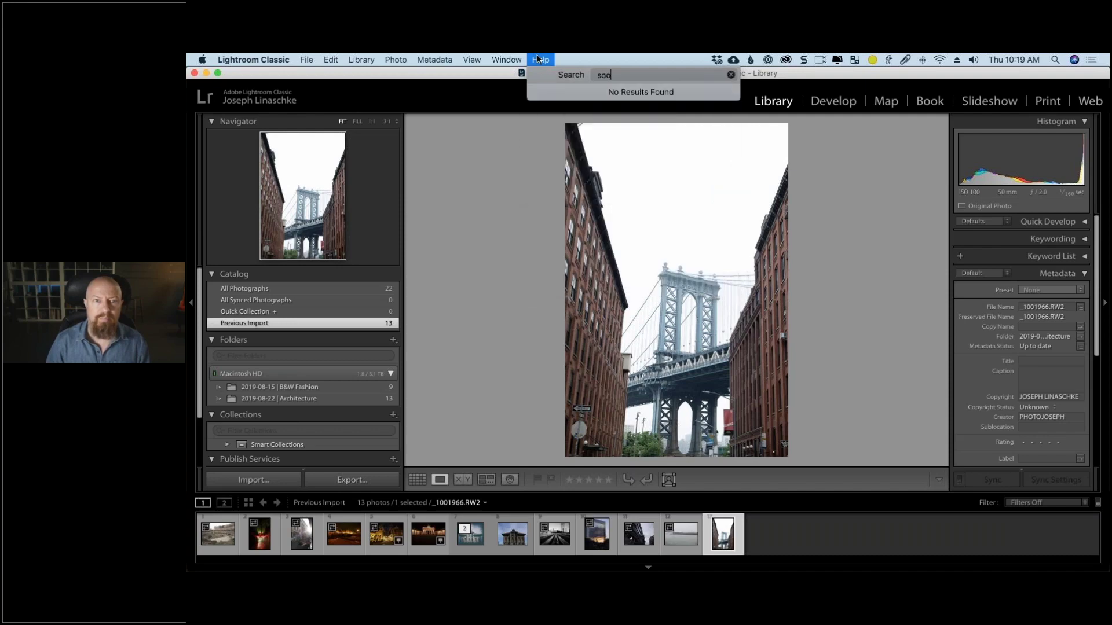
{"action": "key", "text": "BackSpace"}
{"action": "key", "text": "BackSpace"}
{"action": "key", "text": "BackSpace"}
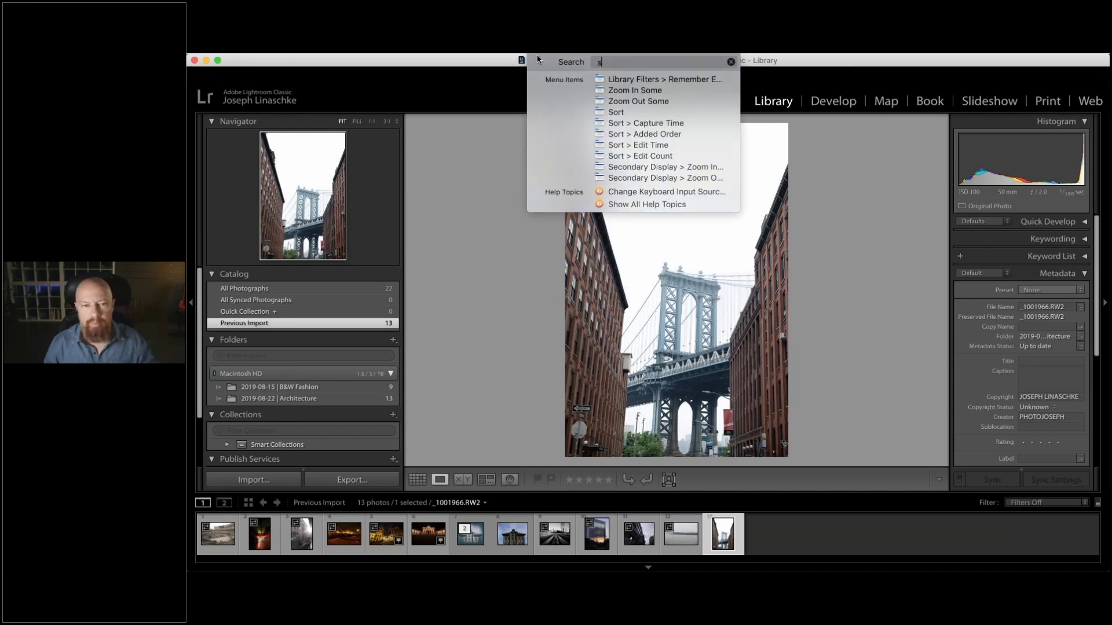
{"action": "left_click", "coordinate": [689, 439]}
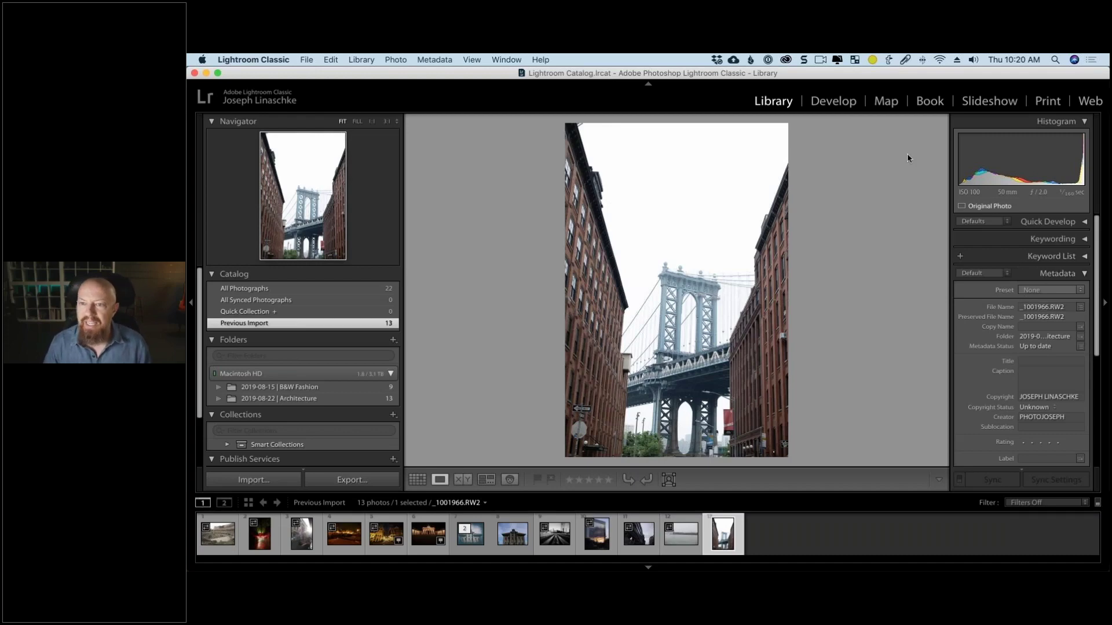
Straighten the bridge photo's perspective in the Develop module with the Auto Upright correction.
{"action": "left_click", "coordinate": [842, 103]}
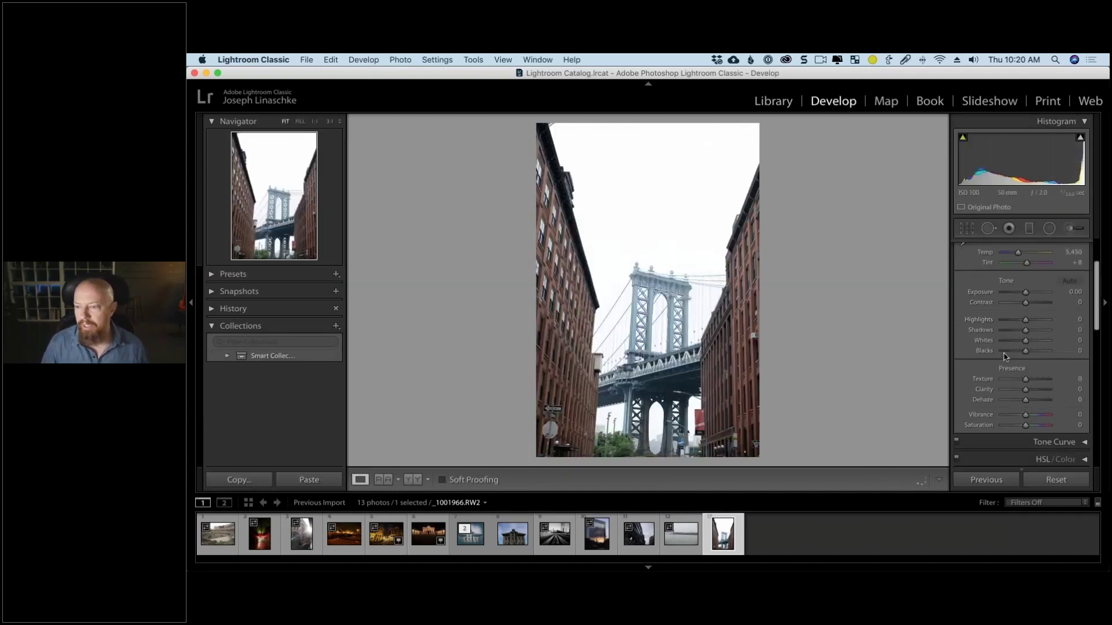
{"action": "scroll", "coordinate": [1004, 356], "scroll_direction": "down", "scroll_amount": 10}
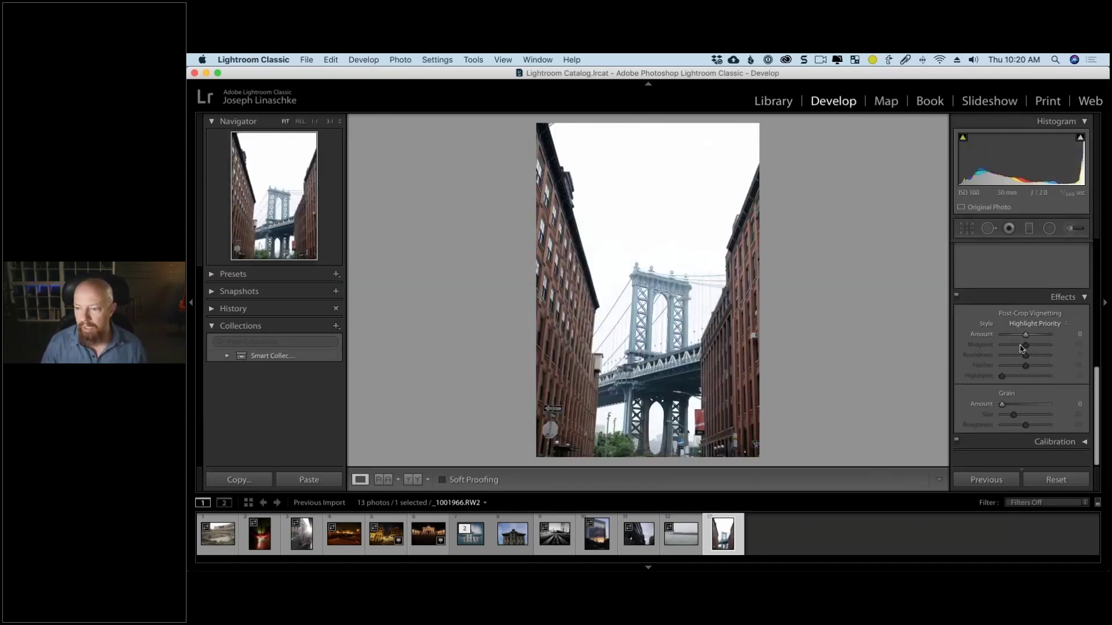
{"action": "scroll", "coordinate": [1022, 347], "scroll_direction": "up", "scroll_amount": 5}
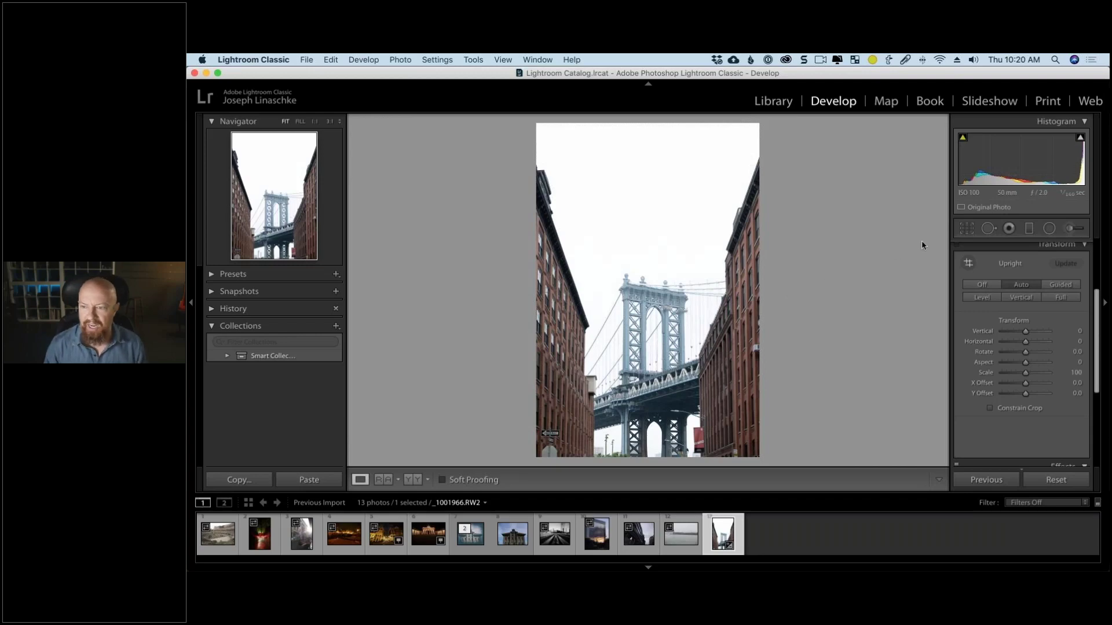
Crop the bridge photo with an unlocked aspect ratio, trimming the empty sky above and a thin strip off the right edge.
{"action": "left_click", "coordinate": [961, 231]}
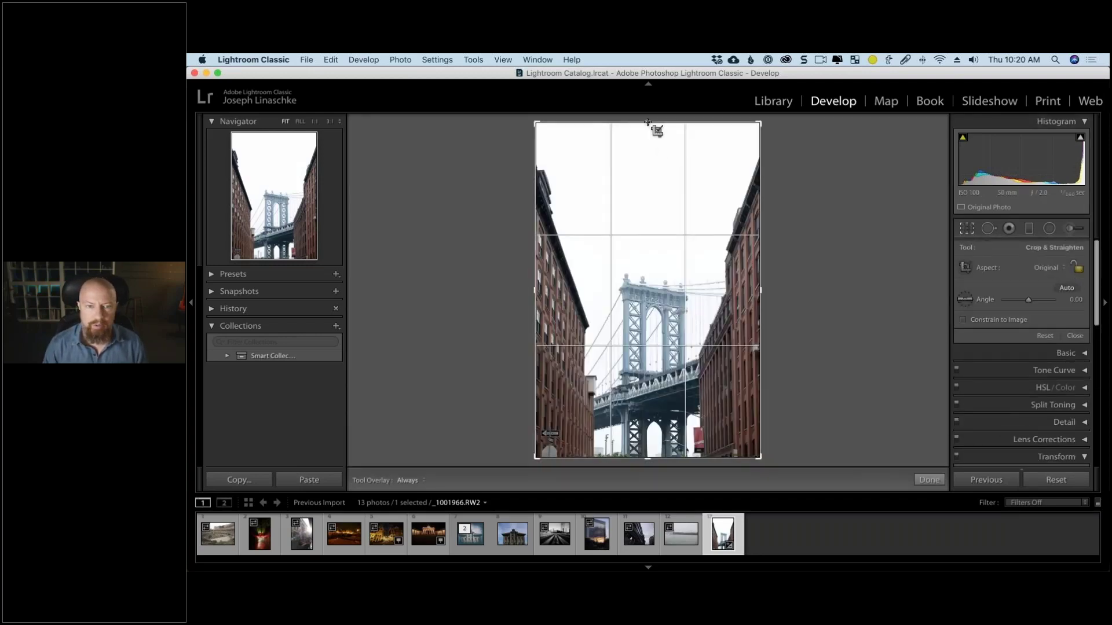
{"action": "left_click", "coordinate": [1077, 271]}
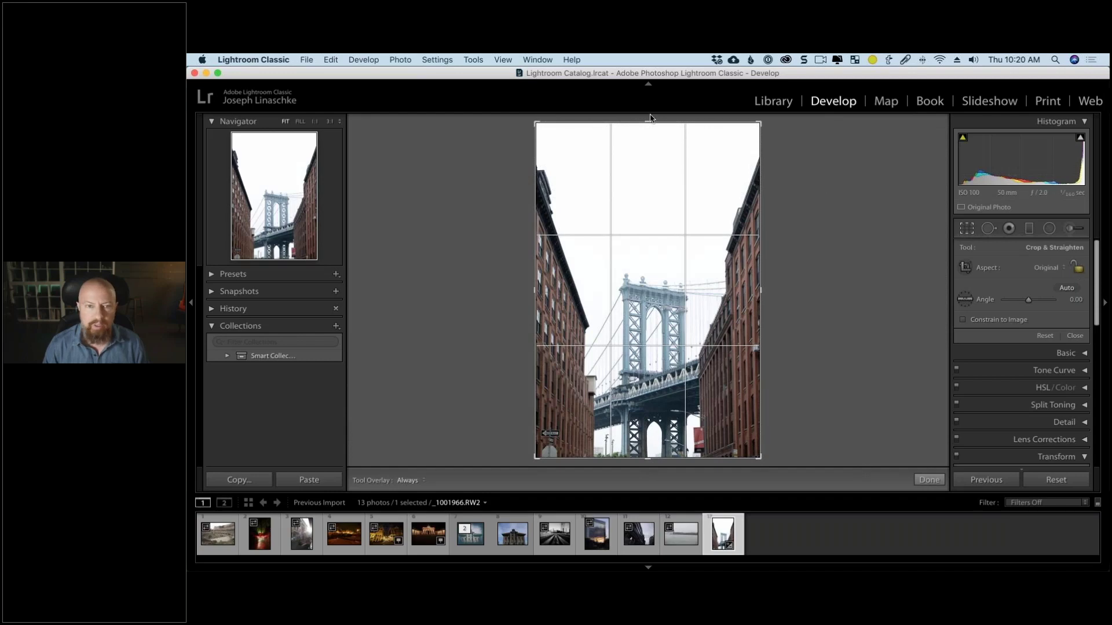
{"action": "left_click_drag", "start_coordinate": [649, 120], "coordinate": [650, 145]}
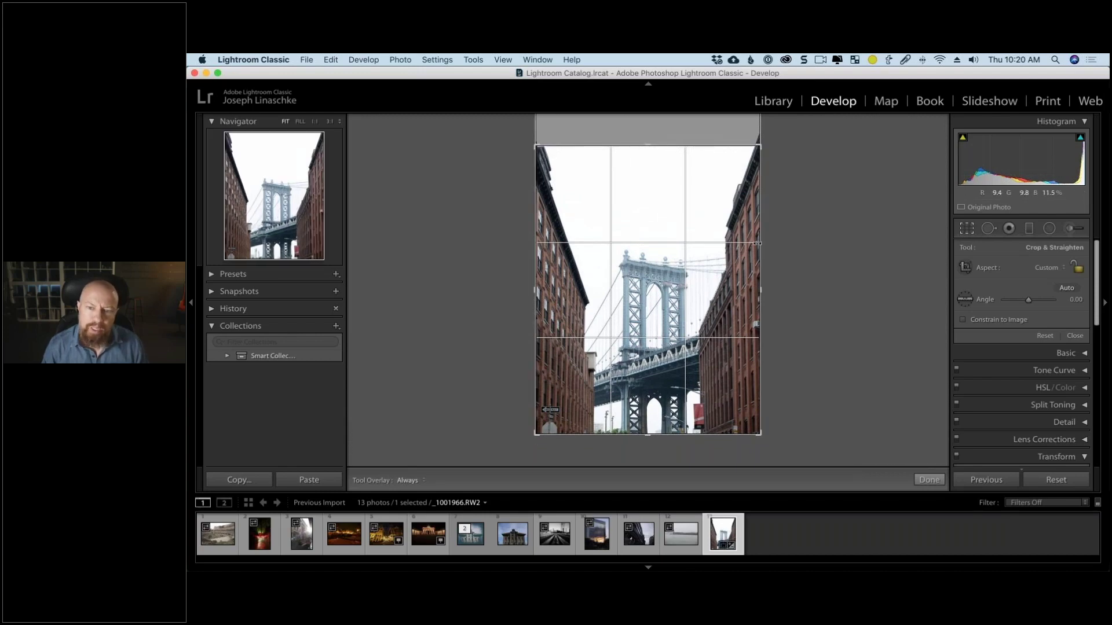
{"action": "left_click_drag", "start_coordinate": [761, 290], "coordinate": [758, 290]}
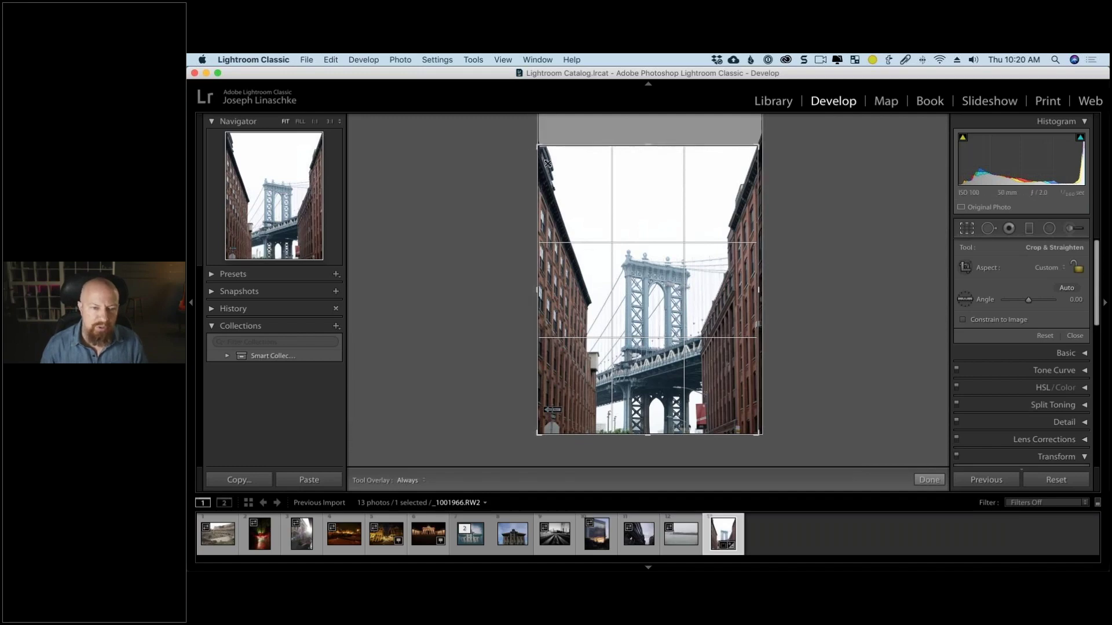
{"action": "left_click_drag", "start_coordinate": [648, 144], "coordinate": [649, 147]}
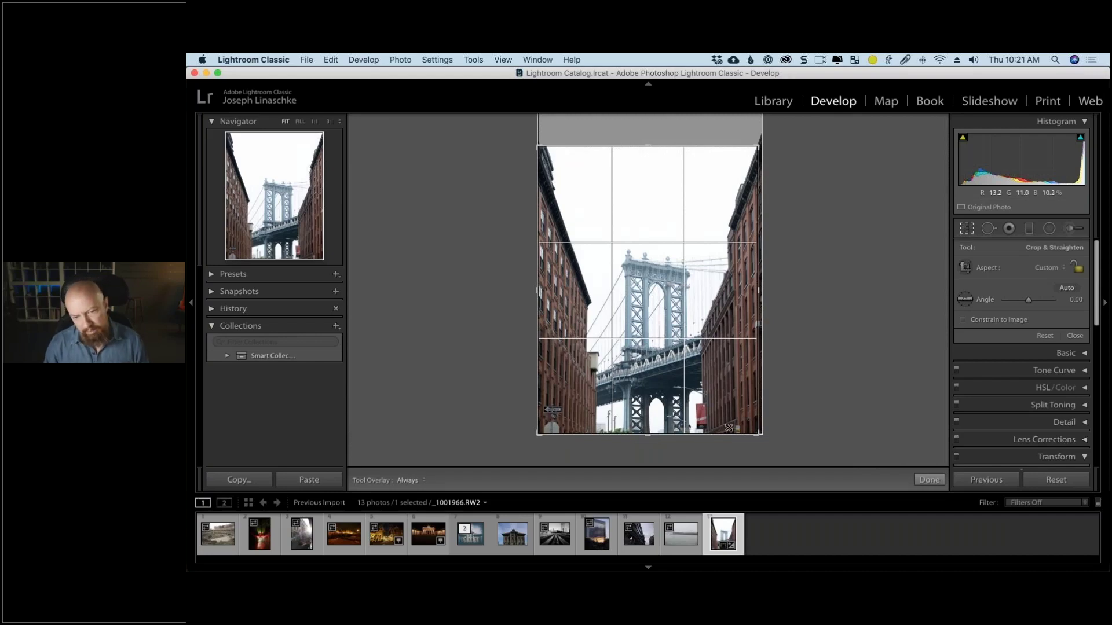
{"action": "left_click", "coordinate": [929, 480]}
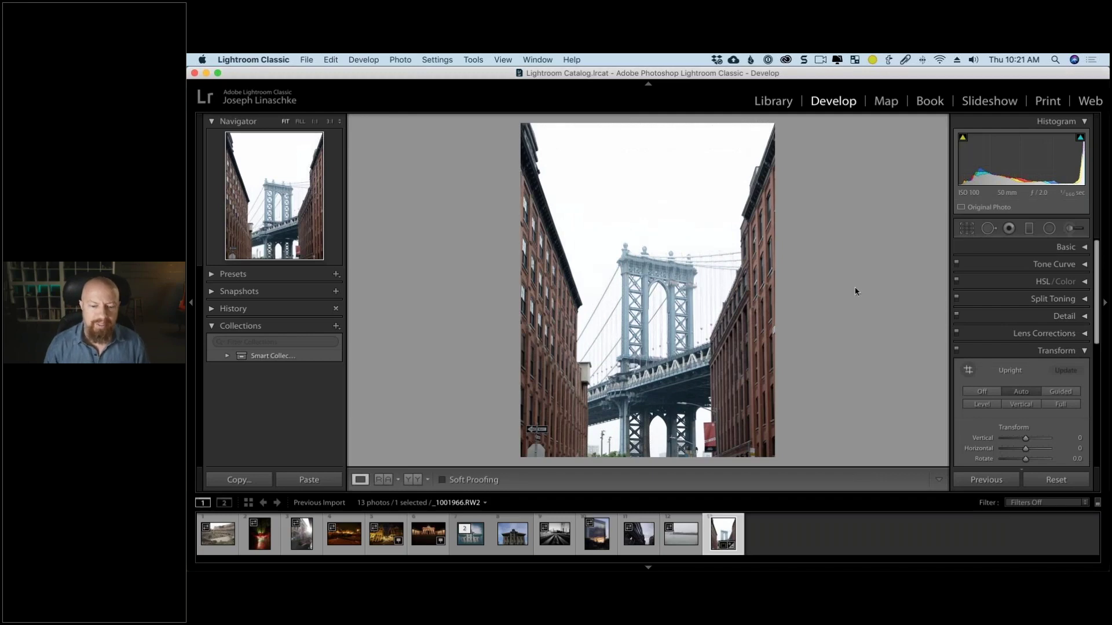
Try darkening the bridge photo with an exposure of -3.30, and reset the exposure to its default.
{"action": "right_click", "coordinate": [636, 226]}
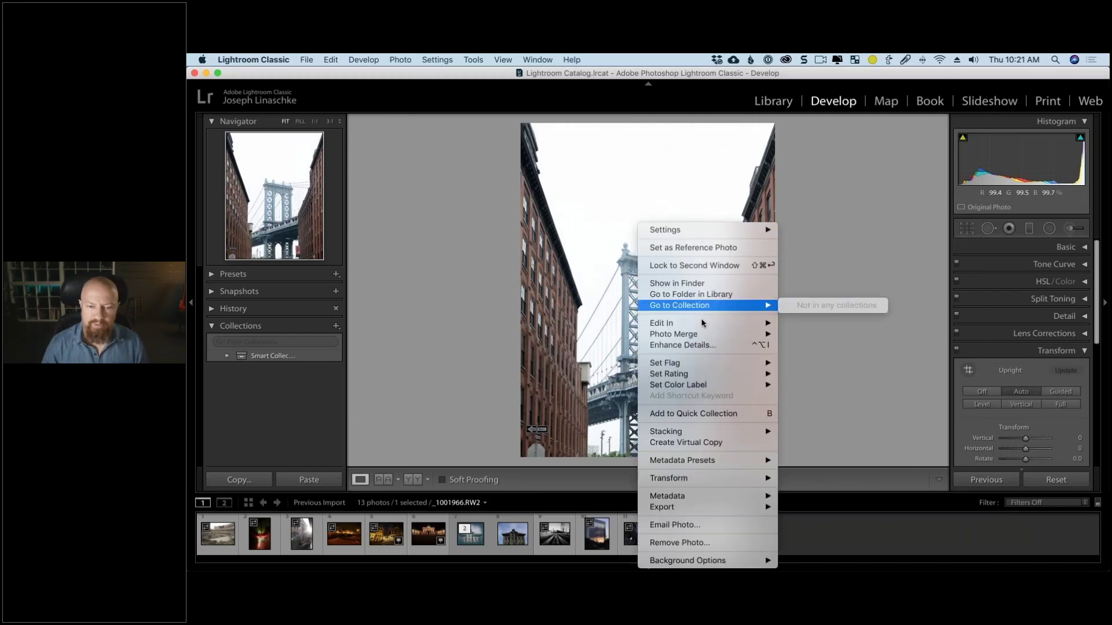
{"action": "mouse_move", "coordinate": [695, 323]}
{"action": "left_click", "coordinate": [794, 274]}
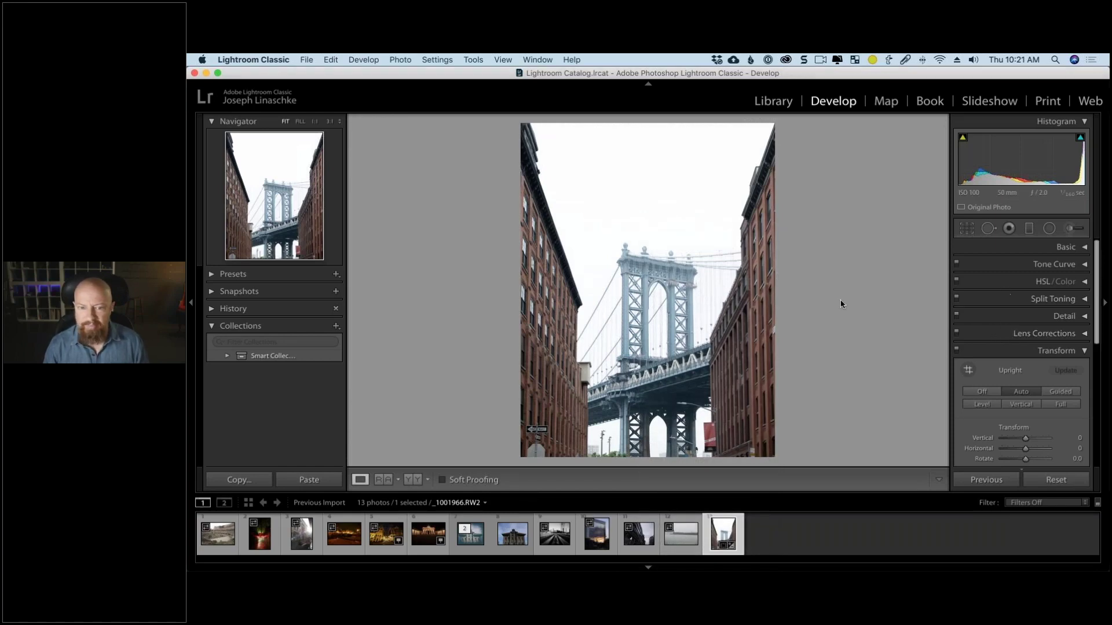
{"action": "left_click", "coordinate": [1050, 248]}
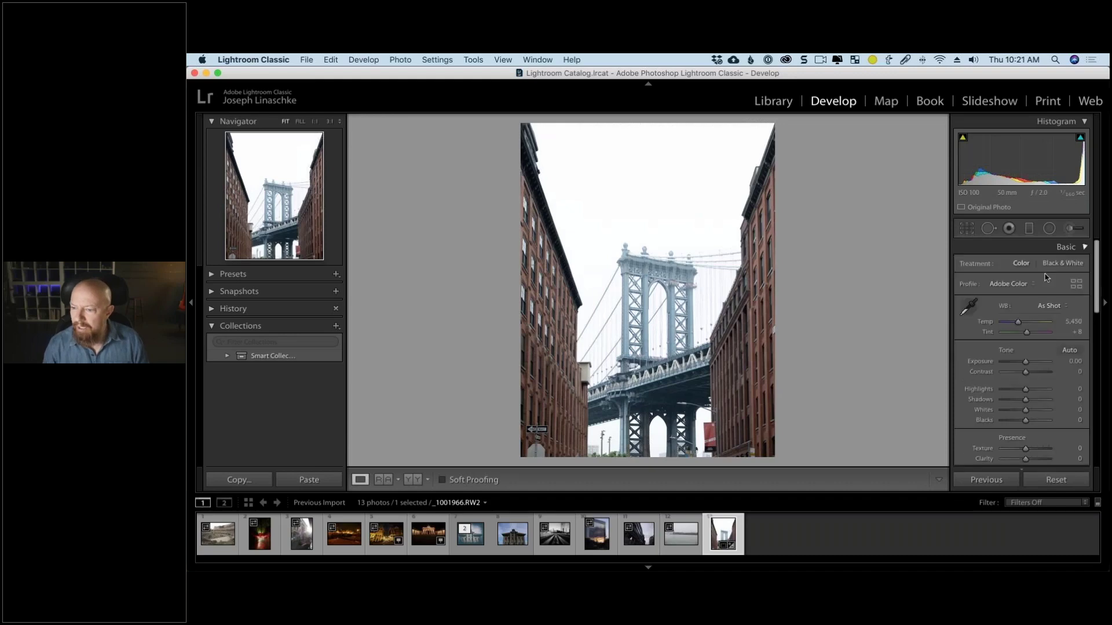
{"action": "left_click_drag", "start_coordinate": [1025, 362], "coordinate": [1009, 365]}
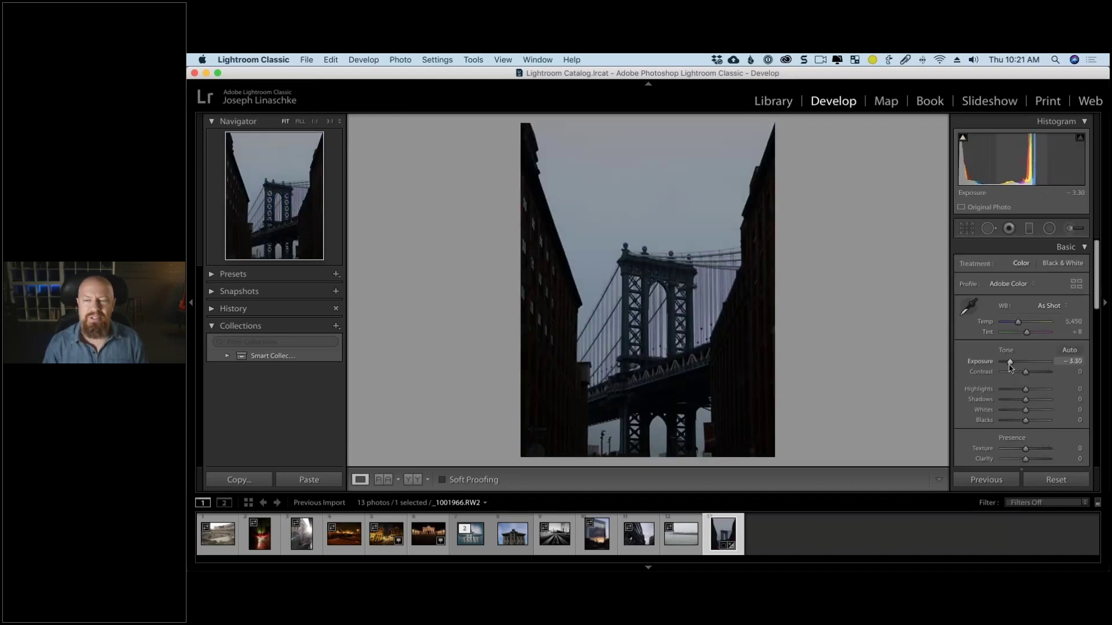
{"action": "double_click", "coordinate": [1011, 364]}
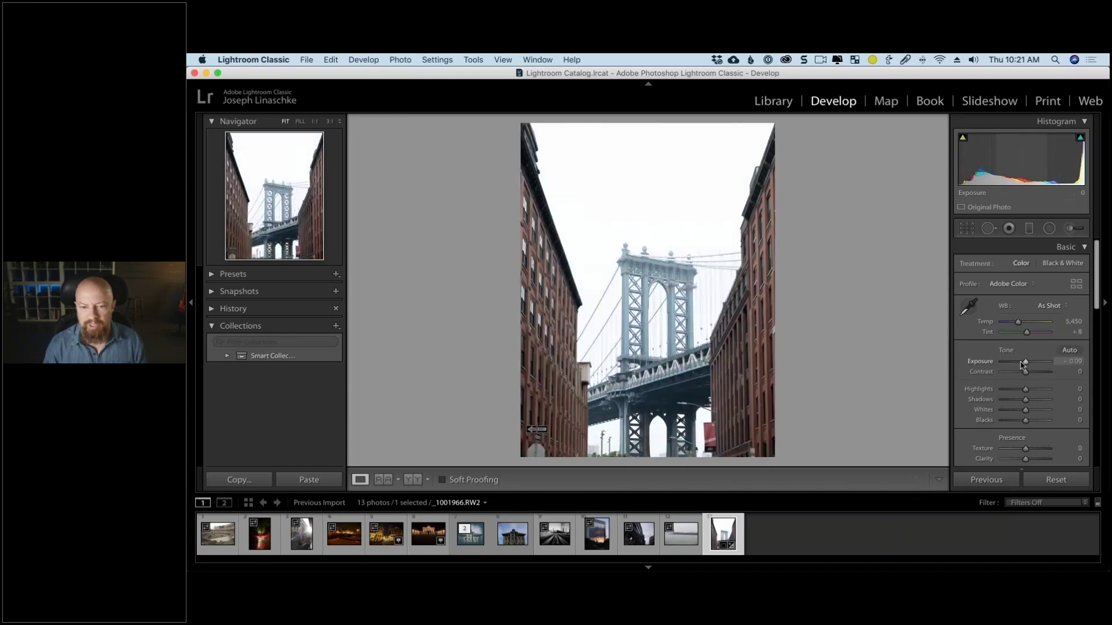
Open the bridge photo from Lightroom as a Smart Object in Photoshop.
{"action": "right_click", "coordinate": [625, 252]}
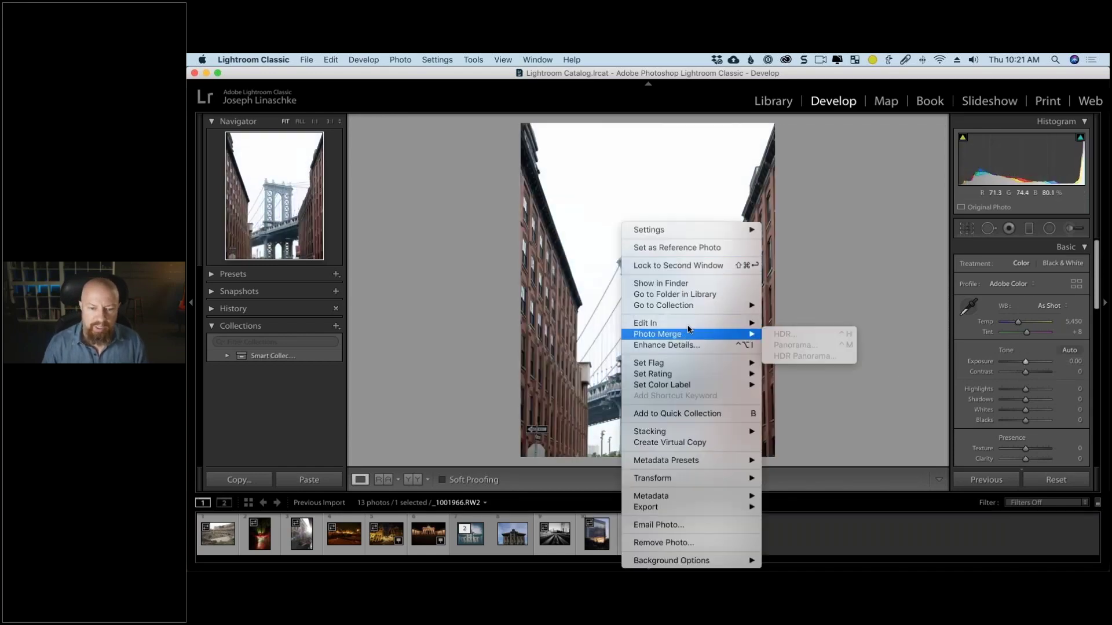
{"action": "mouse_move", "coordinate": [706, 324]}
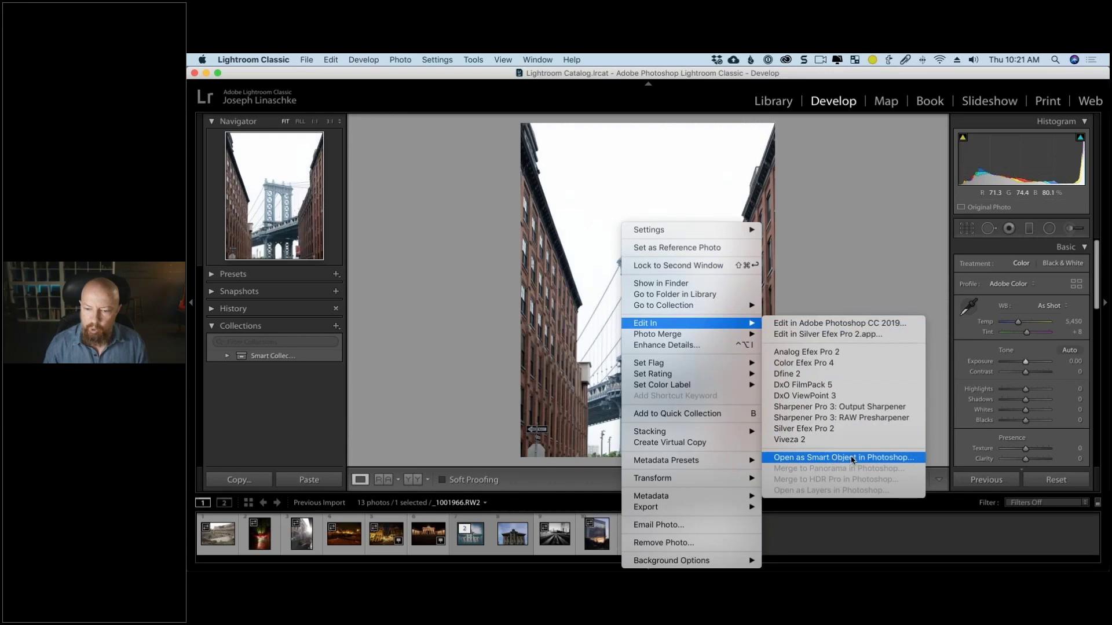
{"action": "left_click", "coordinate": [852, 458]}
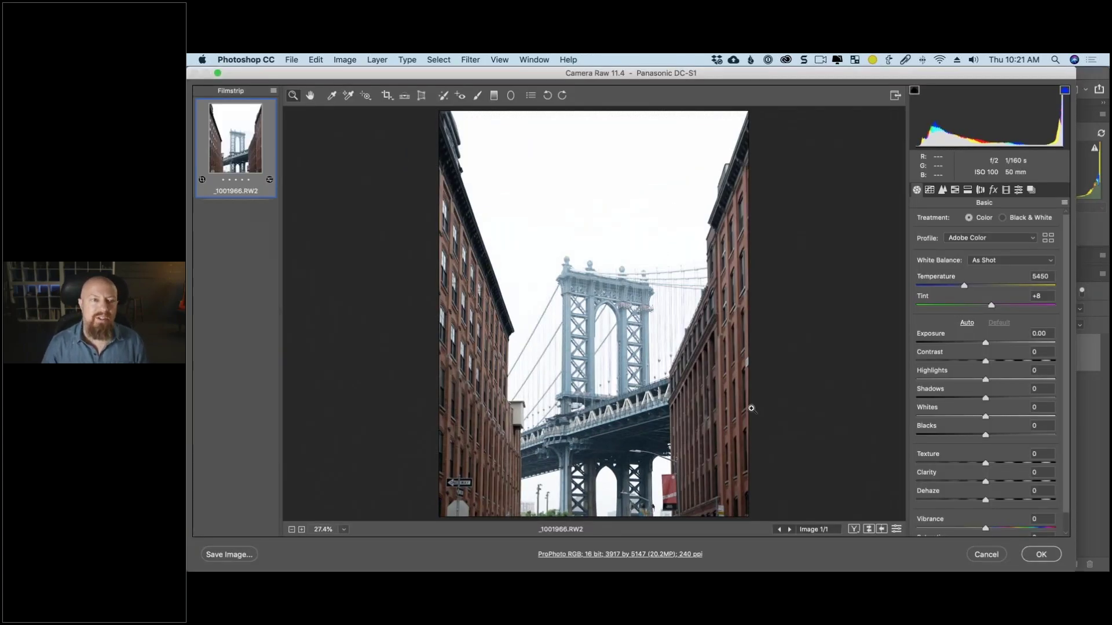
Try the Vertical Upright correction on the bridge photo in Camera Raw, and discard the change.
{"action": "left_click", "coordinate": [421, 95]}
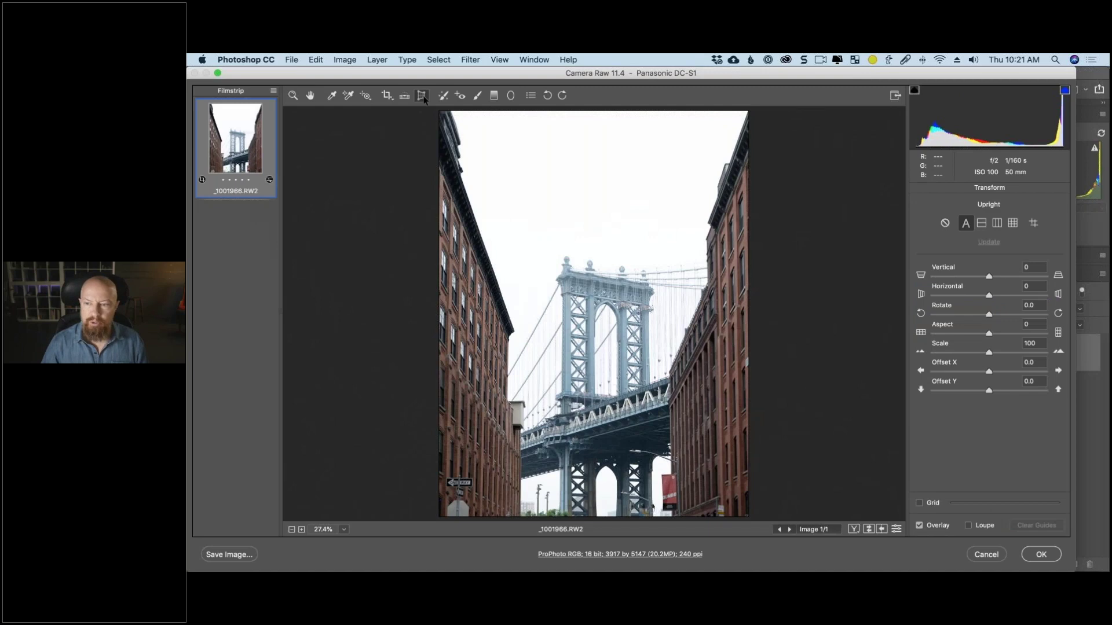
{"action": "left_click", "coordinate": [997, 223]}
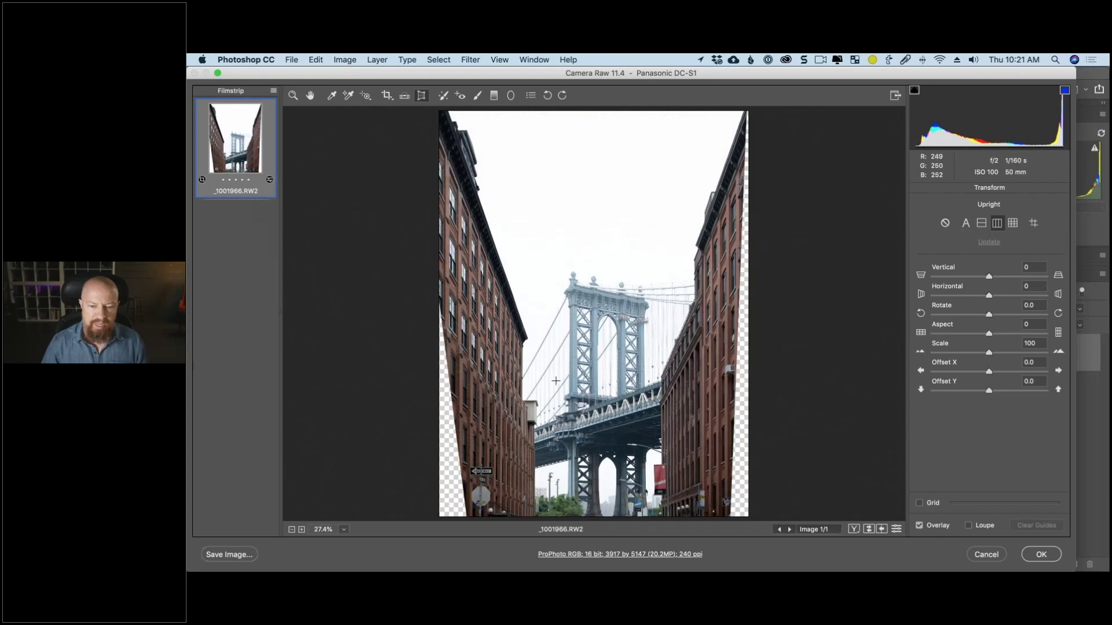
{"action": "left_click", "coordinate": [985, 555]}
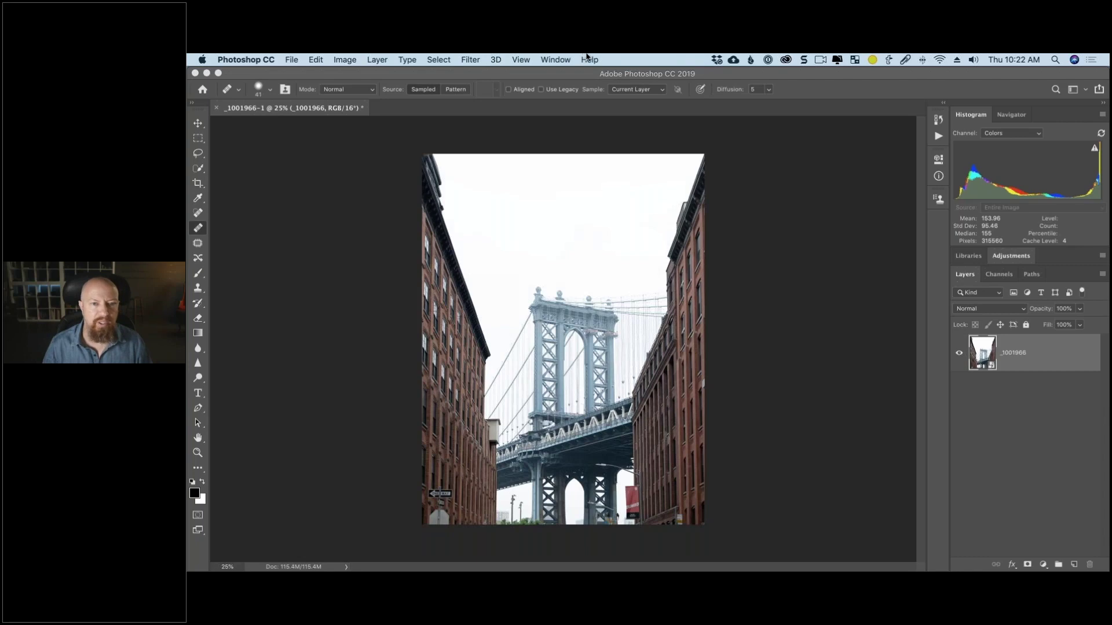
Find the Lens Flare render filter by searching for "lens", and open it for the bridge Smart Object.
{"action": "left_click", "coordinate": [587, 59]}
{"action": "type", "text": "lens"}
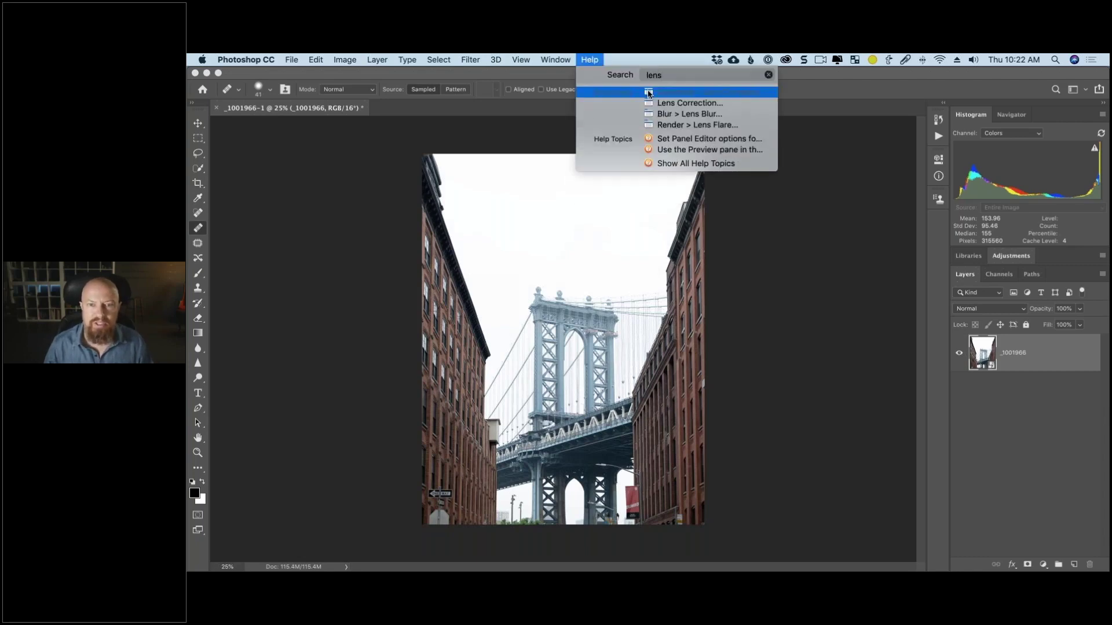
{"action": "mouse_move", "coordinate": [651, 119]}
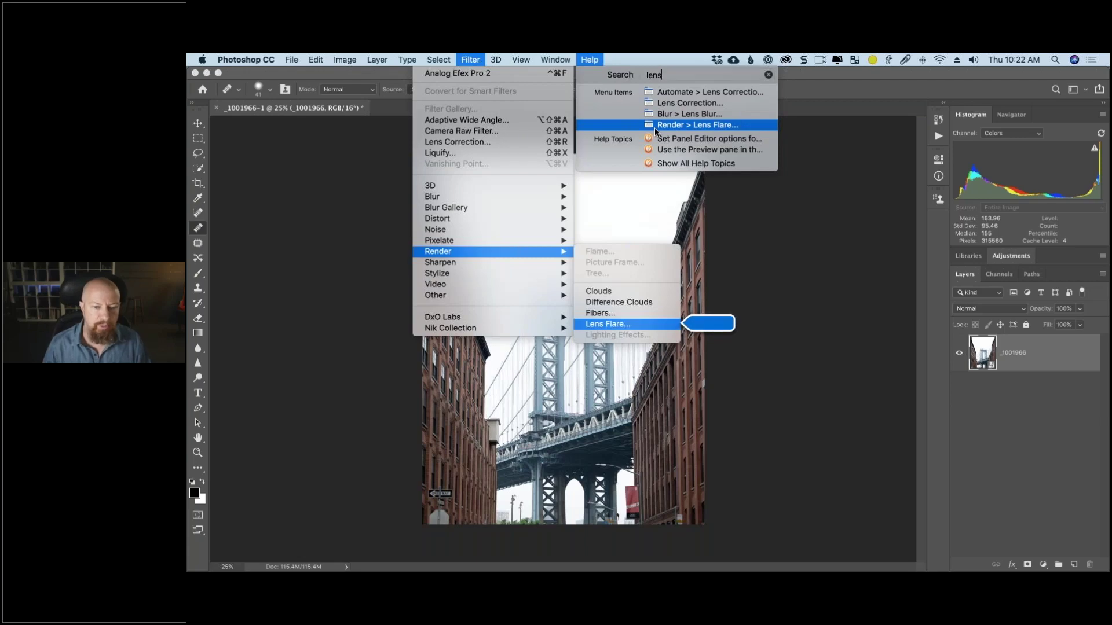
{"action": "left_click", "coordinate": [655, 126]}
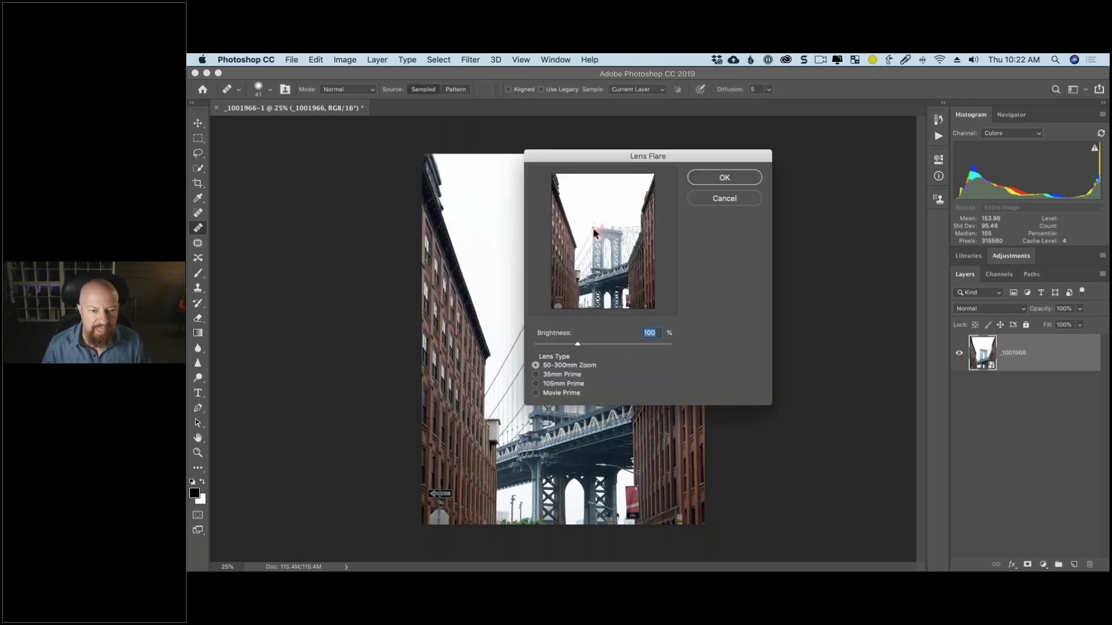
Try a 105mm Prime lens flare at 148% brightness, placed beside the right-hand building.
{"action": "left_click_drag", "start_coordinate": [594, 234], "coordinate": [598, 254]}
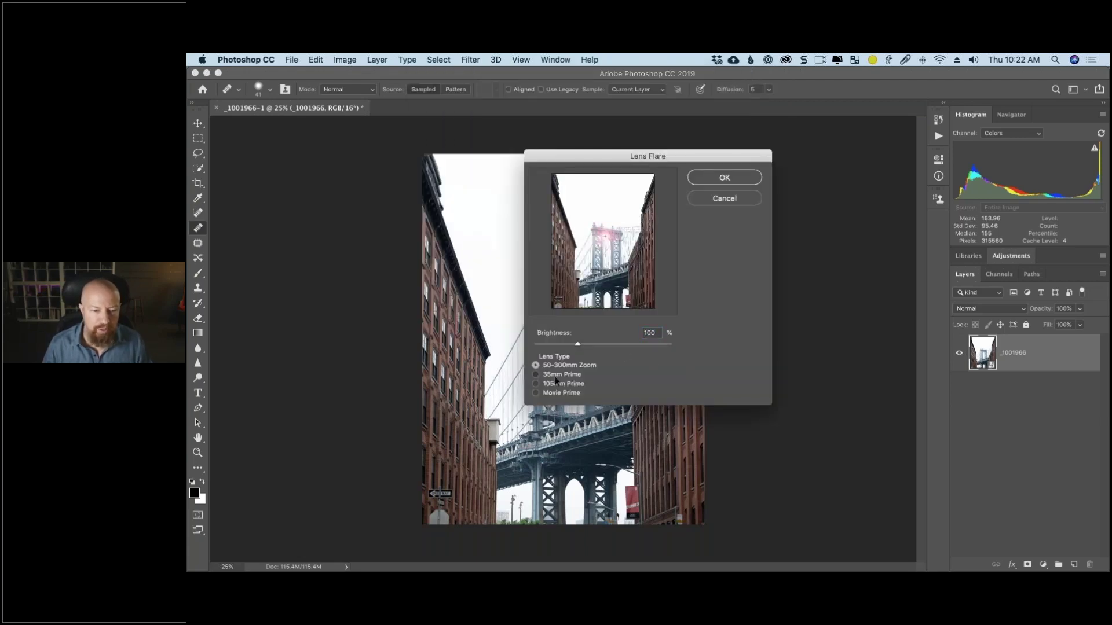
{"action": "left_click", "coordinate": [557, 383]}
{"action": "left_click_drag", "start_coordinate": [592, 347], "coordinate": [600, 345]}
{"action": "left_click_drag", "start_coordinate": [606, 238], "coordinate": [637, 246]}
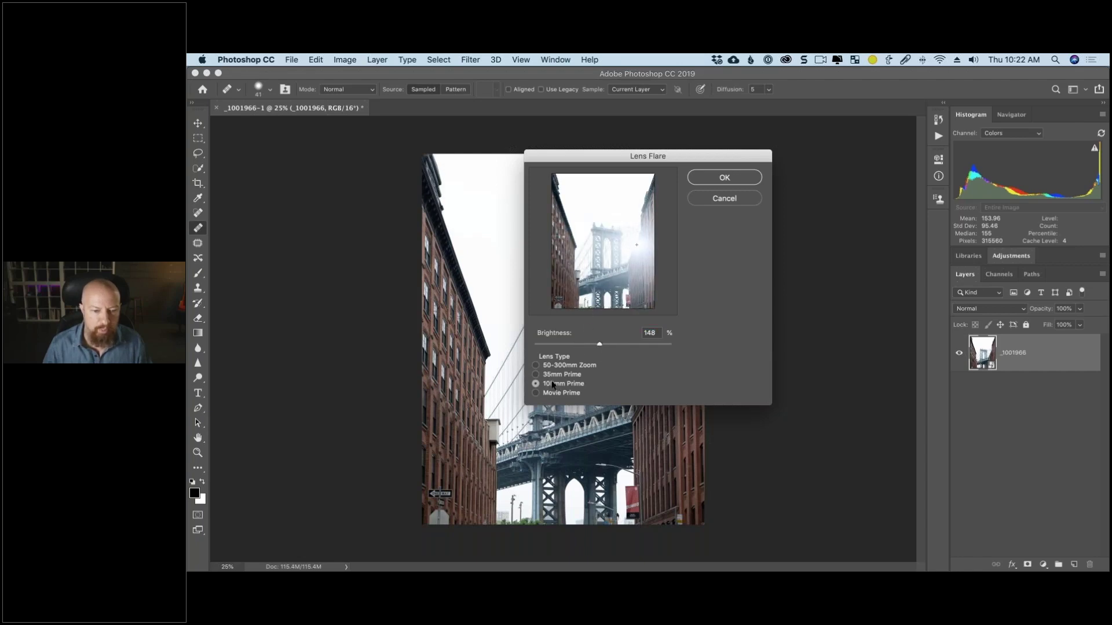
Try the 35mm Prime, Movie Prime, 50-300mm Zoom and 105mm Prime flare types with different positions and brightness levels.
{"action": "left_click", "coordinate": [558, 374]}
{"action": "left_click", "coordinate": [554, 395]}
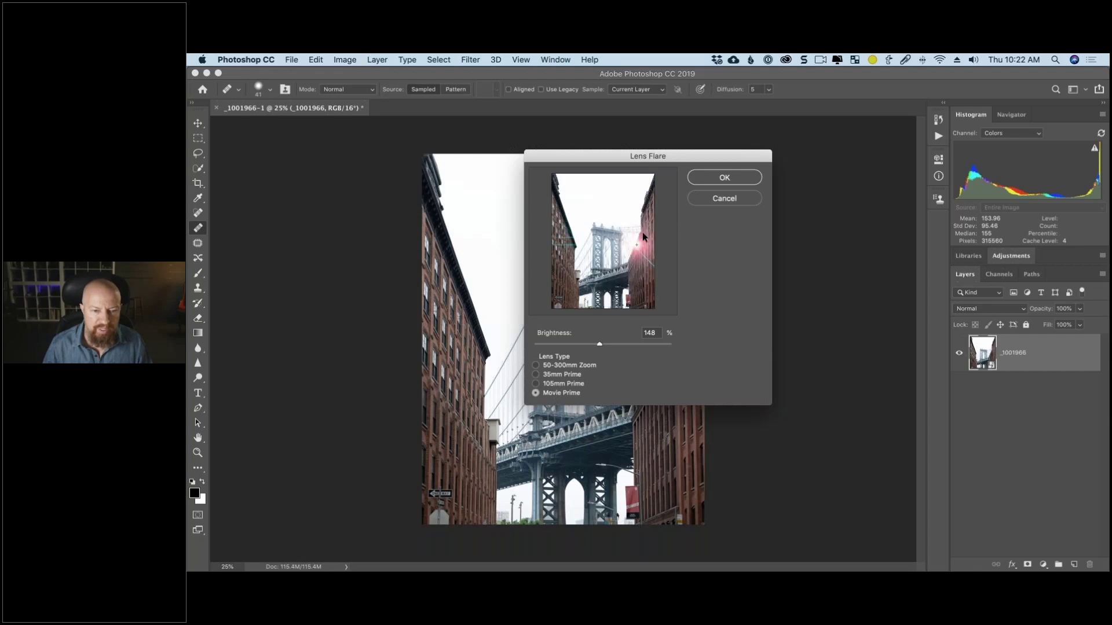
{"action": "left_click_drag", "start_coordinate": [637, 244], "coordinate": [597, 269]}
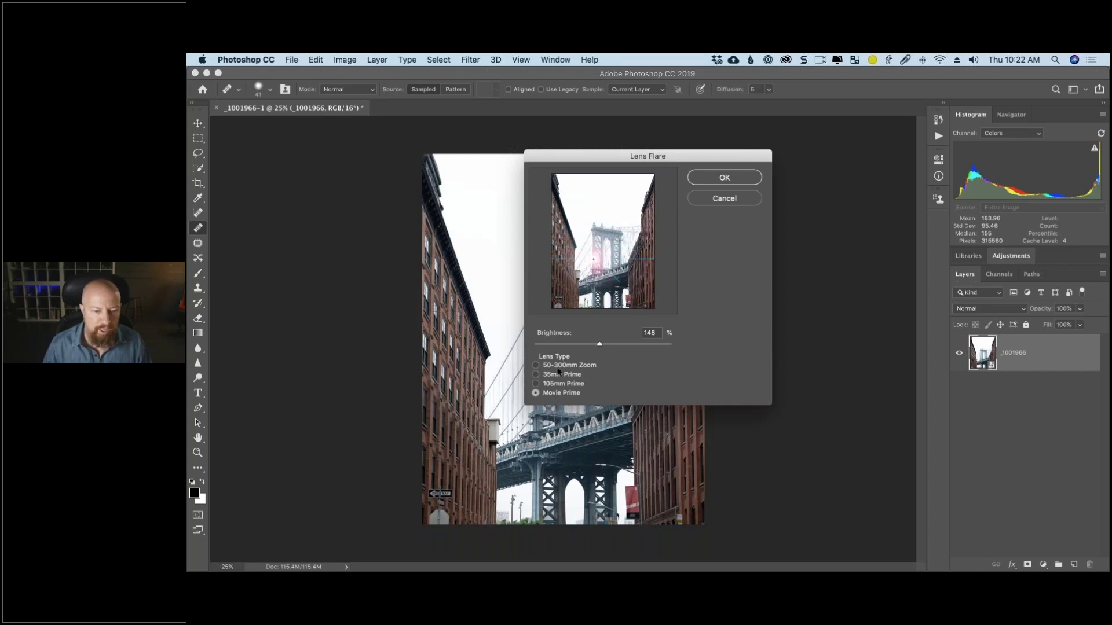
{"action": "left_click", "coordinate": [563, 375]}
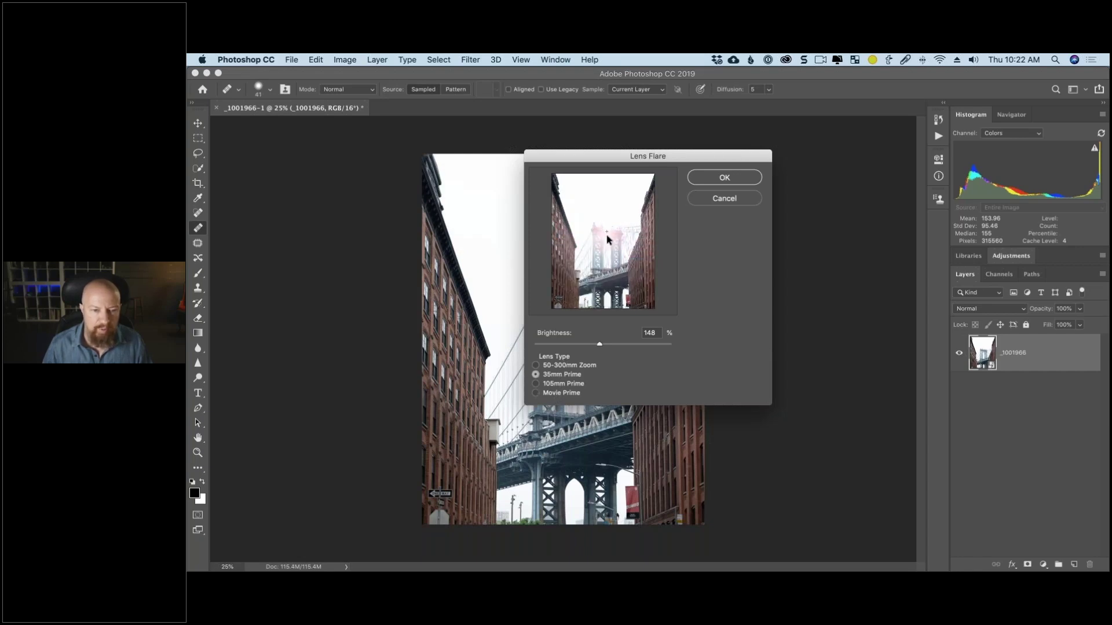
{"action": "mouse_move", "coordinate": [601, 346]}
{"action": "left_mouse_down"}
{"action": "mouse_move", "coordinate": [611, 346]}
{"action": "mouse_move", "coordinate": [593, 344]}
{"action": "left_mouse_up"}
{"action": "left_click", "coordinate": [567, 365]}
{"action": "left_click", "coordinate": [567, 374]}
{"action": "left_click", "coordinate": [563, 384]}
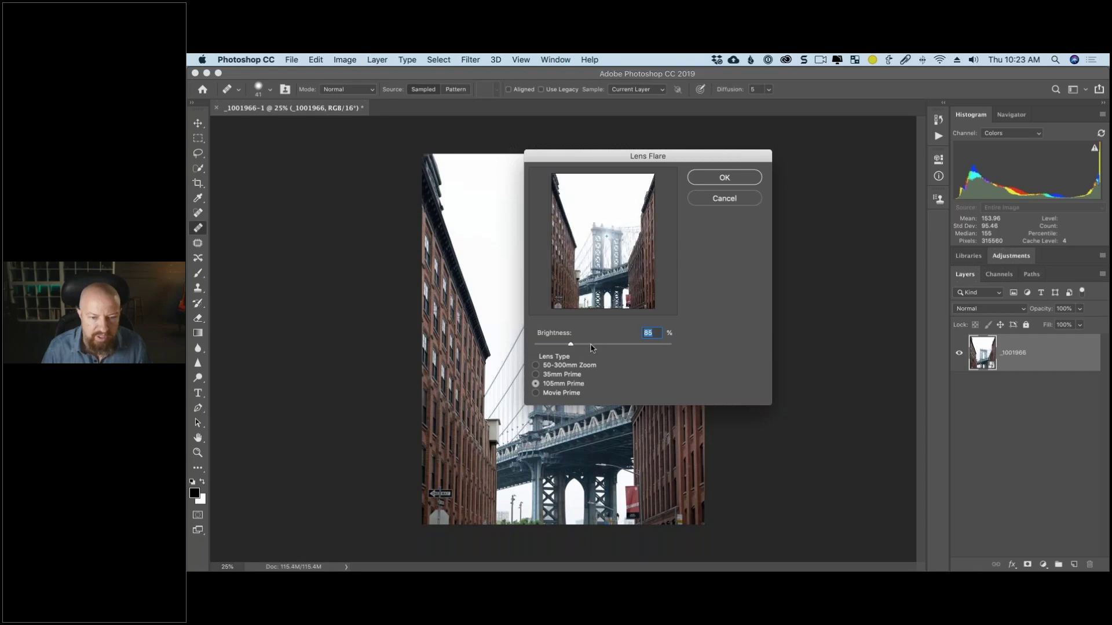
Apply a 35mm Prime lens flare at 130% brightness to the upper part of the bridge tower, and compare the photo without it.
{"action": "left_click", "coordinate": [562, 374]}
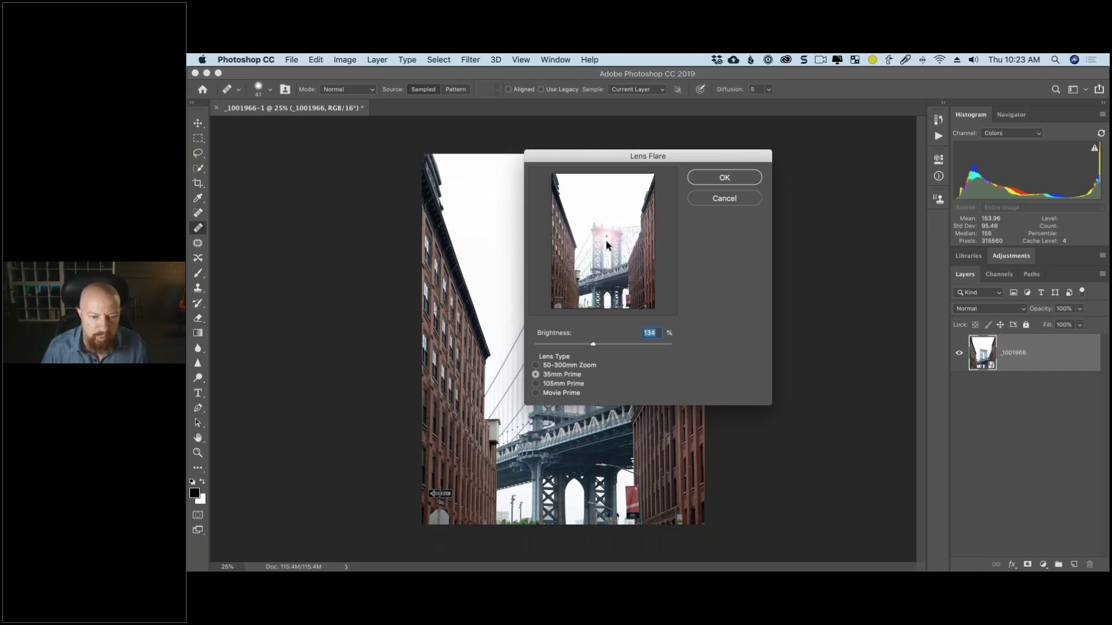
{"action": "left_click", "coordinate": [607, 218]}
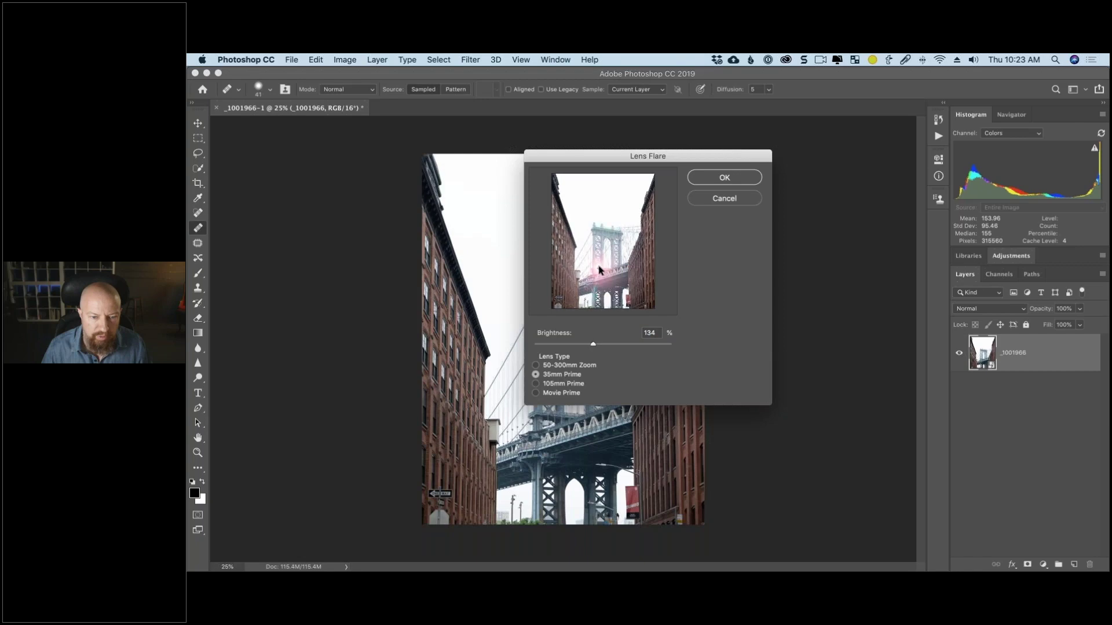
{"action": "left_click", "coordinate": [611, 225]}
{"action": "left_click_drag", "start_coordinate": [611, 225], "coordinate": [608, 241]}
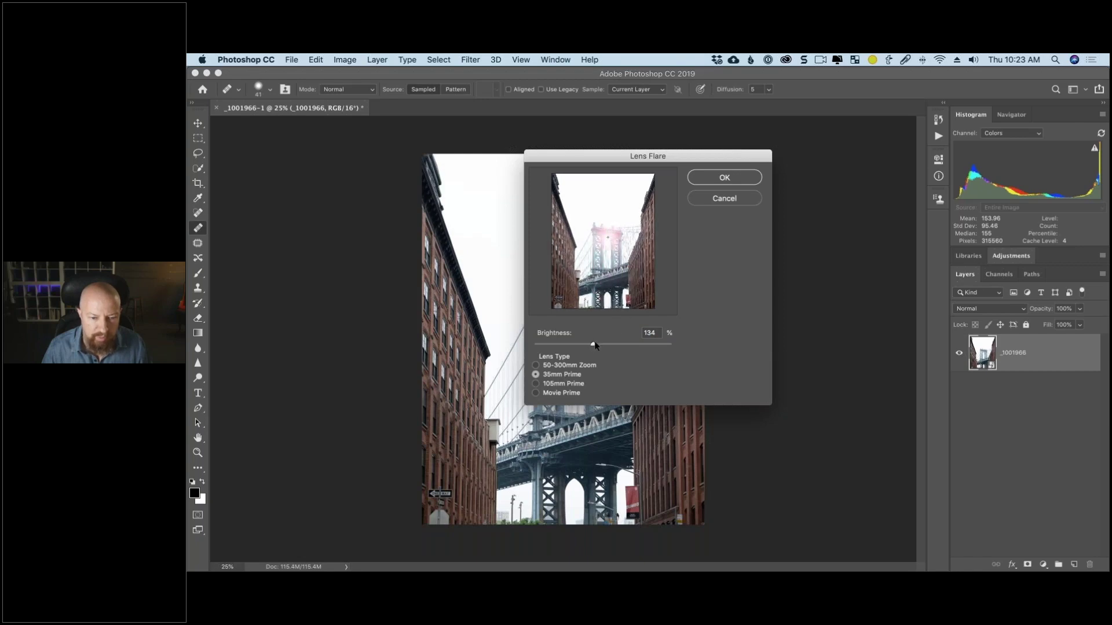
{"action": "left_click_drag", "start_coordinate": [595, 345], "coordinate": [592, 346]}
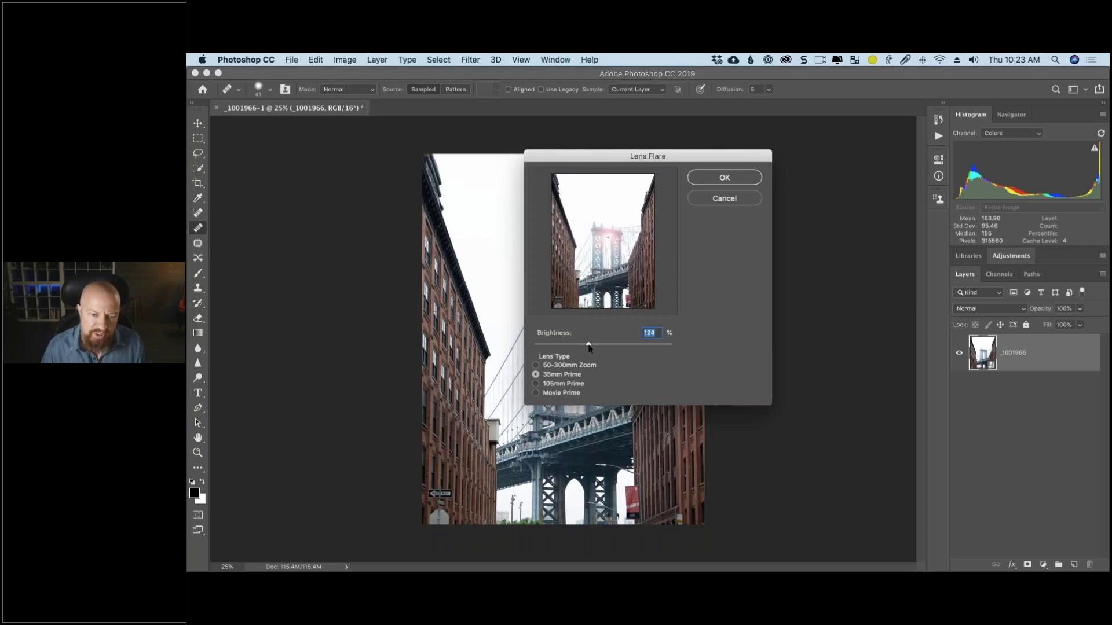
{"action": "left_click_drag", "start_coordinate": [590, 347], "coordinate": [588, 345]}
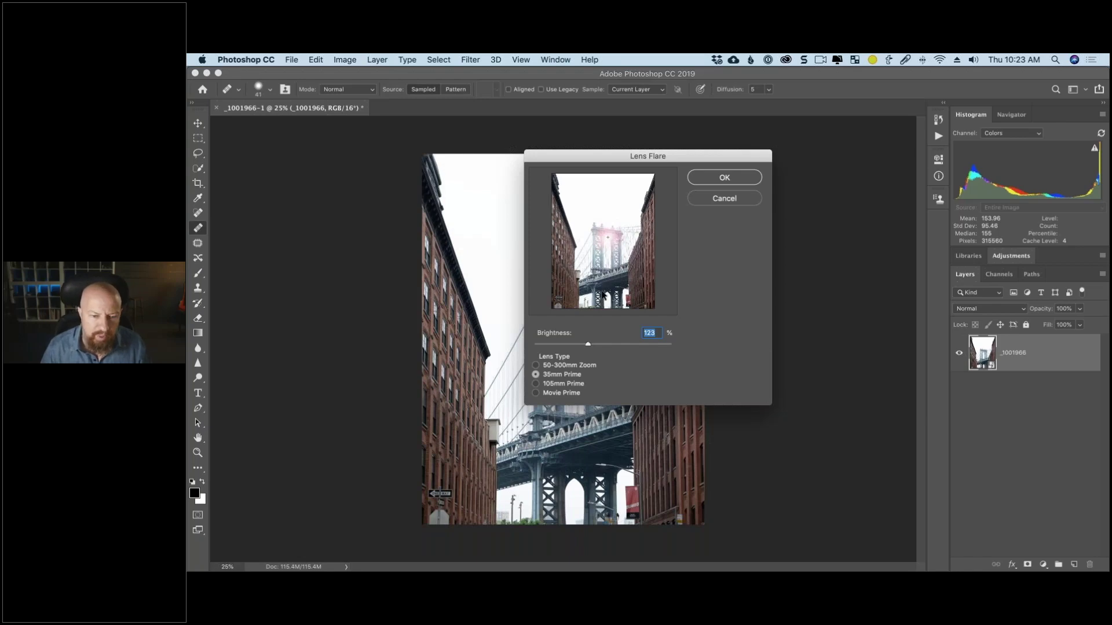
{"action": "left_click_drag", "start_coordinate": [588, 345], "coordinate": [593, 345]}
{"action": "left_click", "coordinate": [606, 240]}
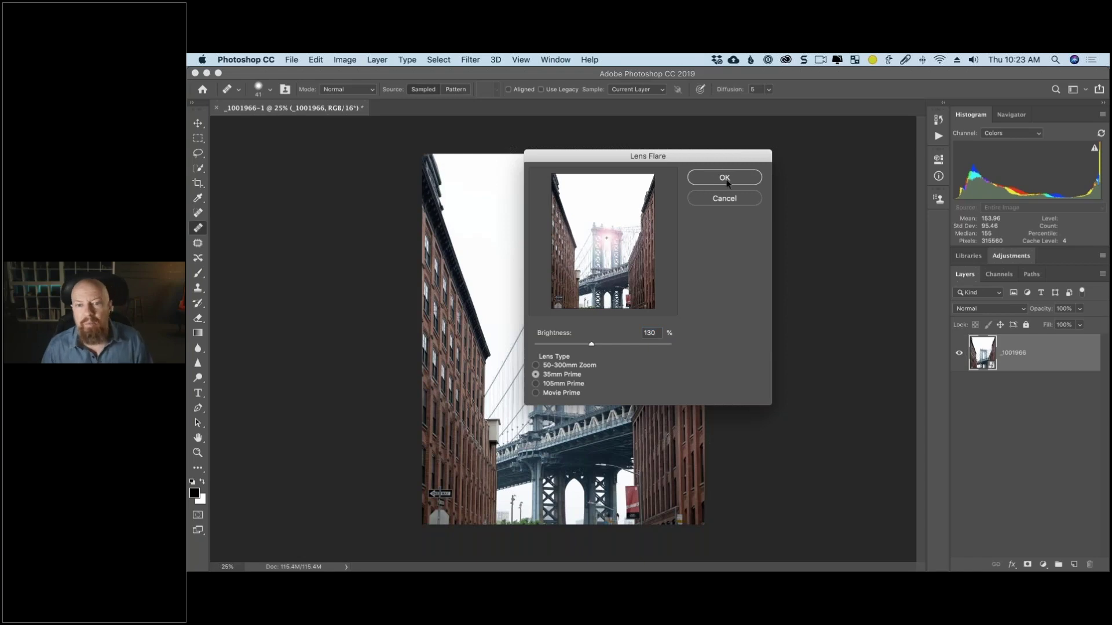
{"action": "key", "text": "Return"}
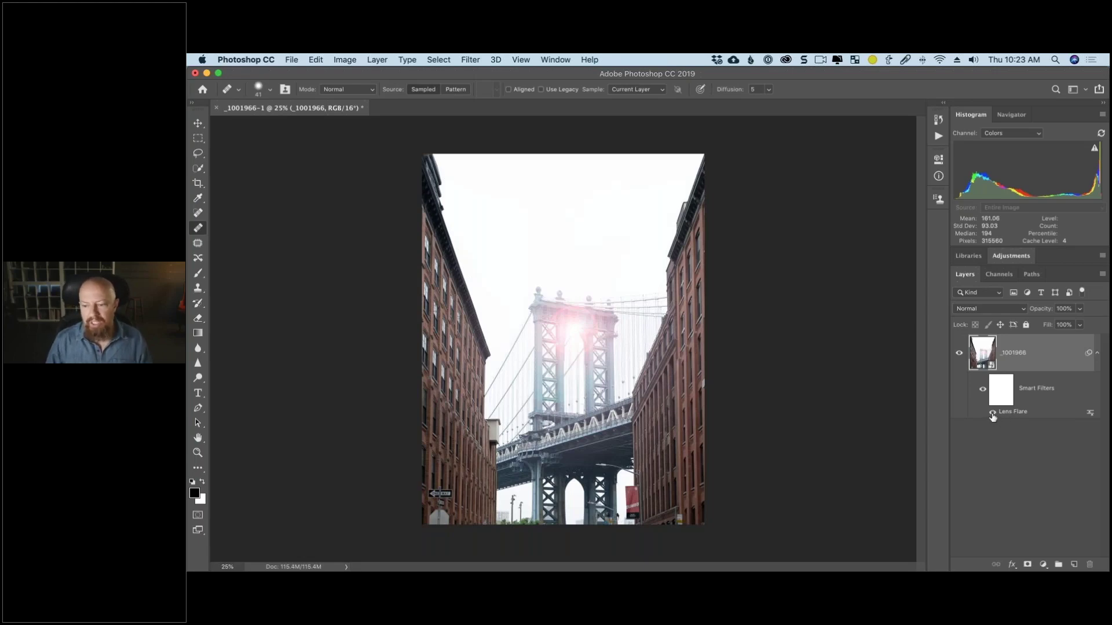
{"action": "left_click", "coordinate": [993, 412]}
{"action": "left_click", "coordinate": [992, 413]}
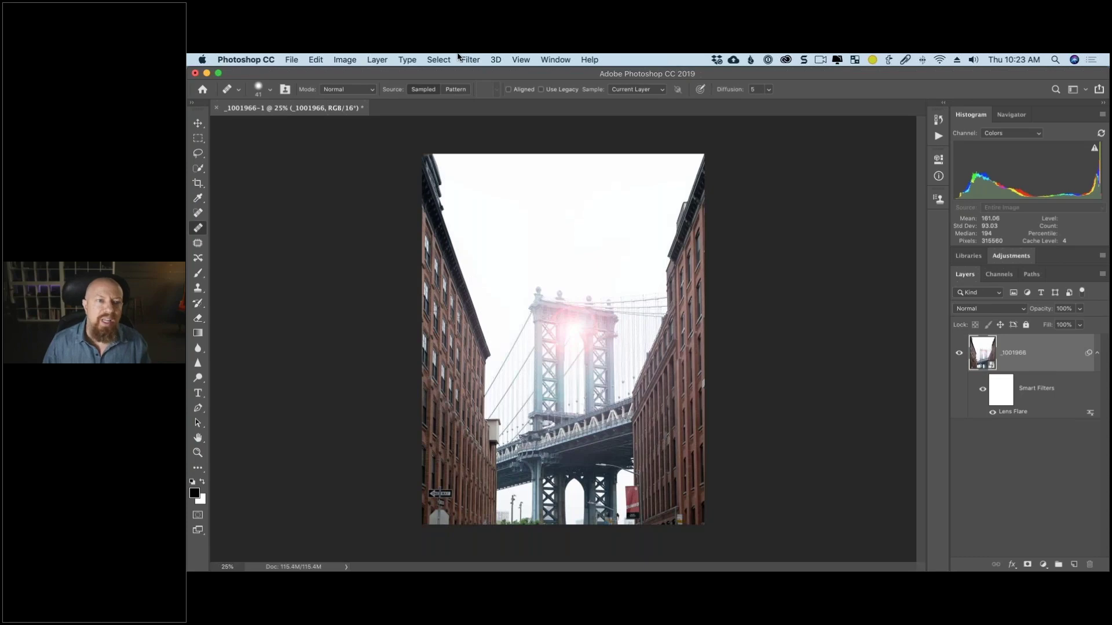
Open the bridge Smart Object in the Nik Collection's Color Efex Pro 4 filter.
{"action": "left_click", "coordinate": [470, 59]}
{"action": "left_click", "coordinate": [988, 391]}
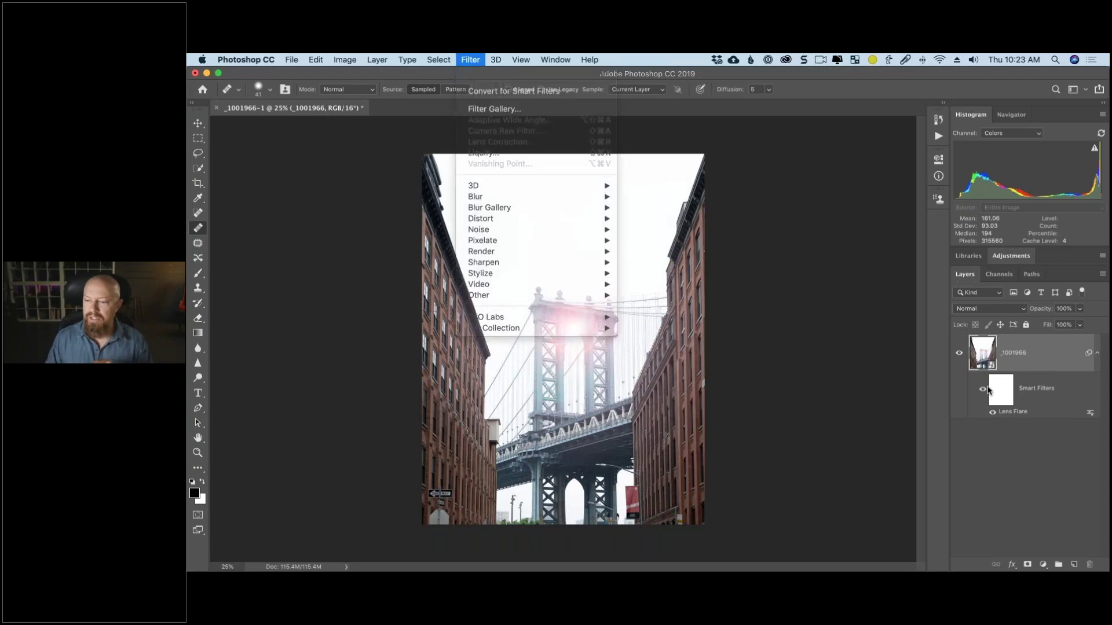
{"action": "left_click", "coordinate": [496, 60]}
{"action": "mouse_move", "coordinate": [471, 58]}
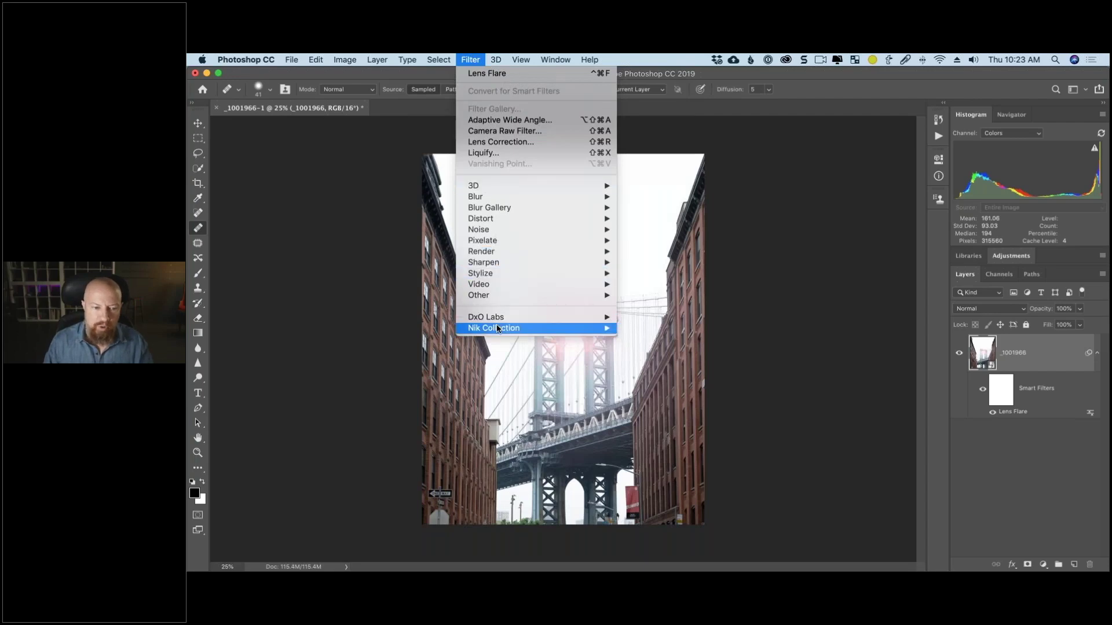
{"action": "mouse_move", "coordinate": [498, 329]}
{"action": "left_click", "coordinate": [648, 338]}
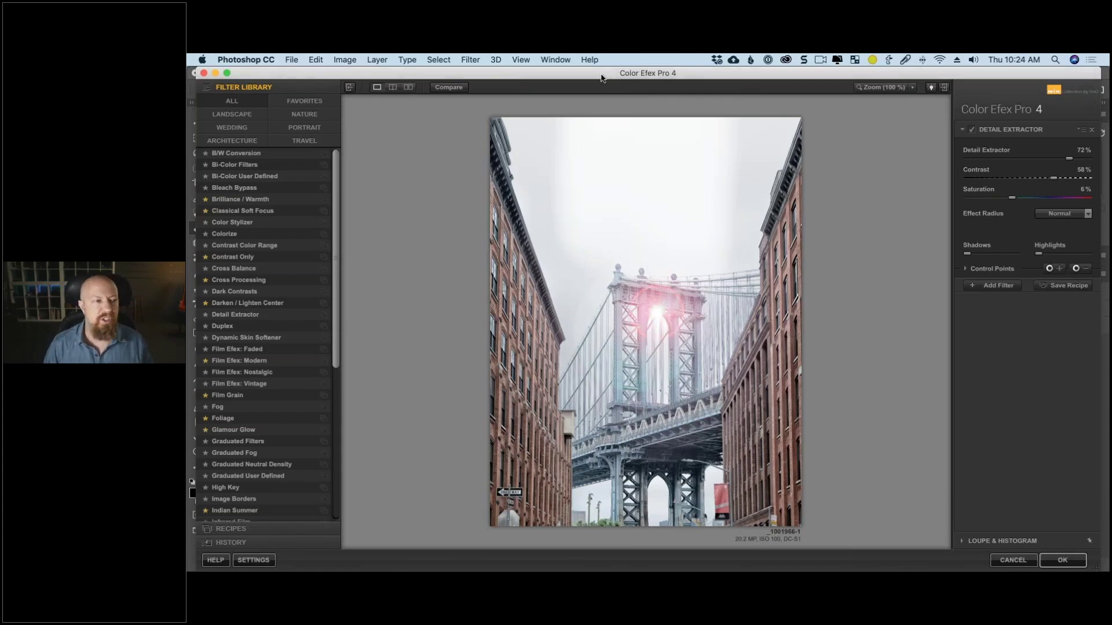
{"action": "left_click_drag", "start_coordinate": [601, 78], "coordinate": [594, 74]}
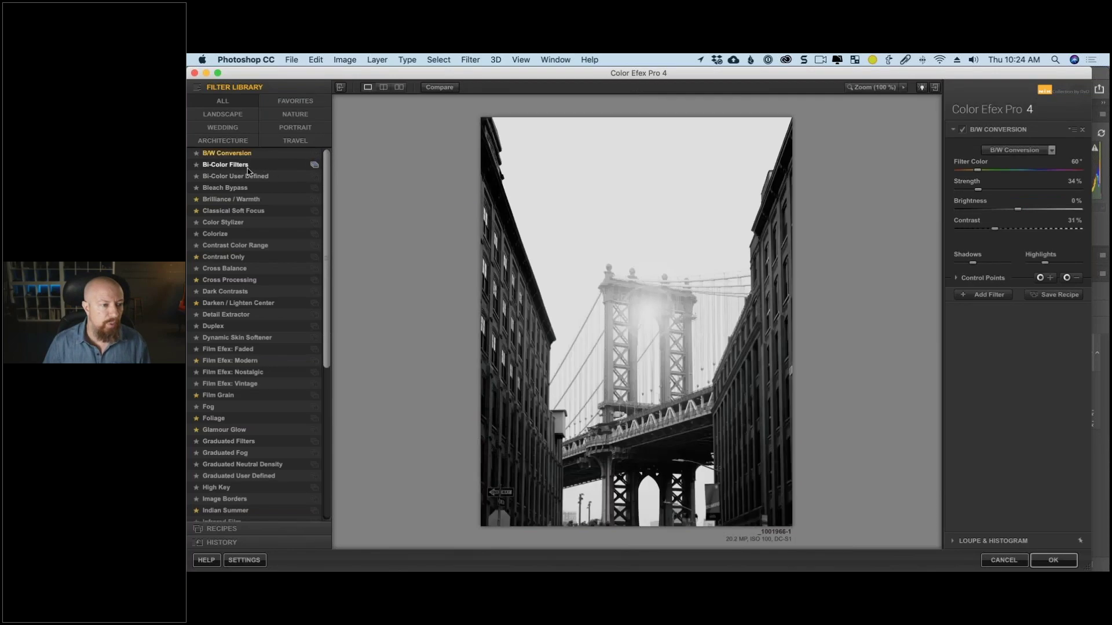
Try the Bleach Bypass, Cross Balance and Foliage filters on the bridge photo.
{"action": "left_click", "coordinate": [243, 187]}
{"action": "left_click", "coordinate": [249, 256]}
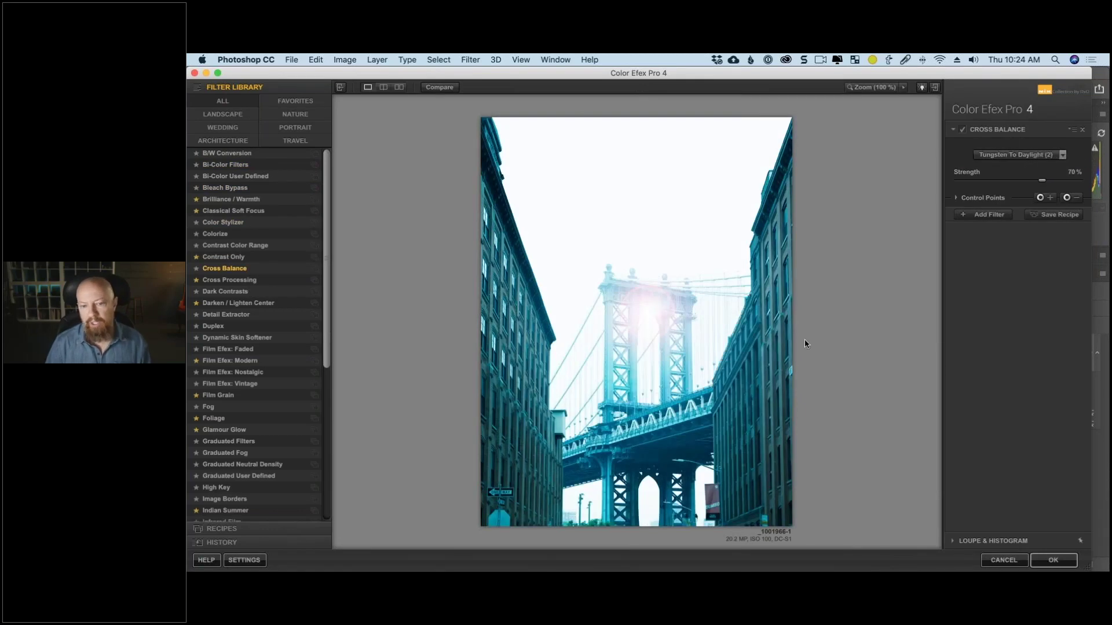
{"action": "left_click", "coordinate": [244, 419]}
{"action": "scroll", "coordinate": [253, 426], "scroll_direction": "down", "scroll_amount": 1}
{"action": "scroll", "coordinate": [248, 426], "scroll_direction": "down", "scroll_amount": 6}
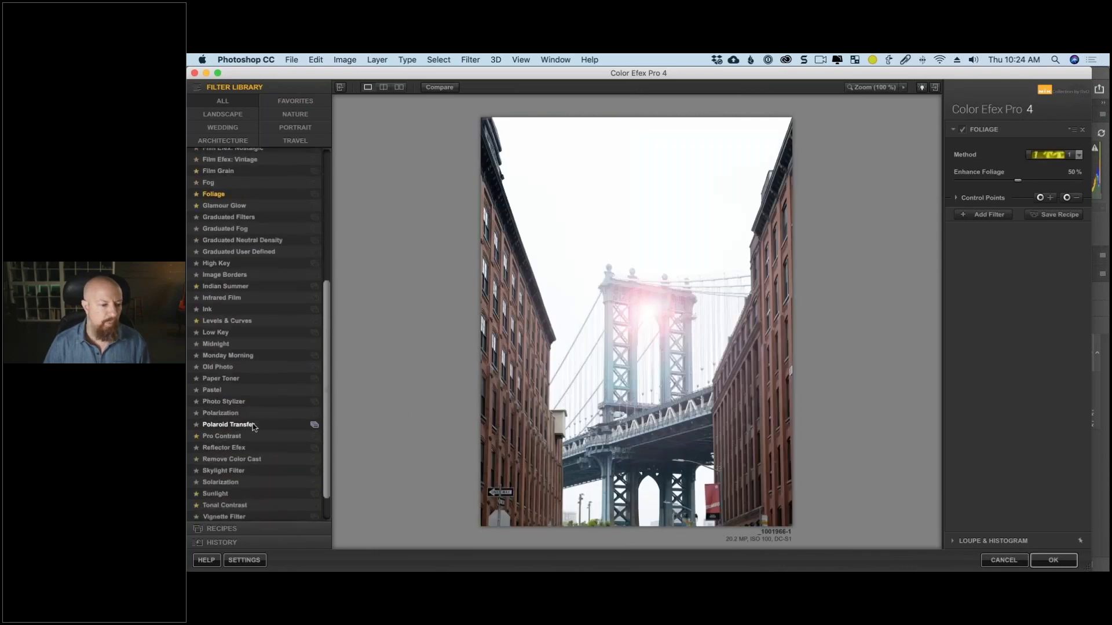
{"action": "scroll", "coordinate": [248, 348], "scroll_direction": "up", "scroll_amount": 7}
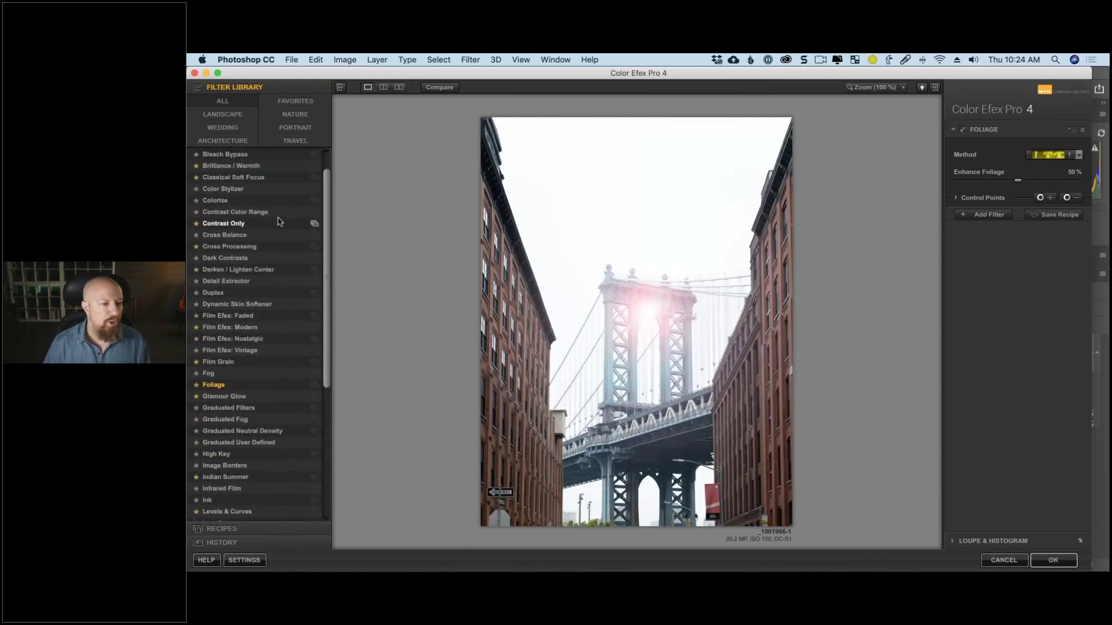
Review the filters grouped under Favorites, Landscape, Nature, Wedding, Portrait, Architecture and Travel.
{"action": "left_click", "coordinate": [284, 103]}
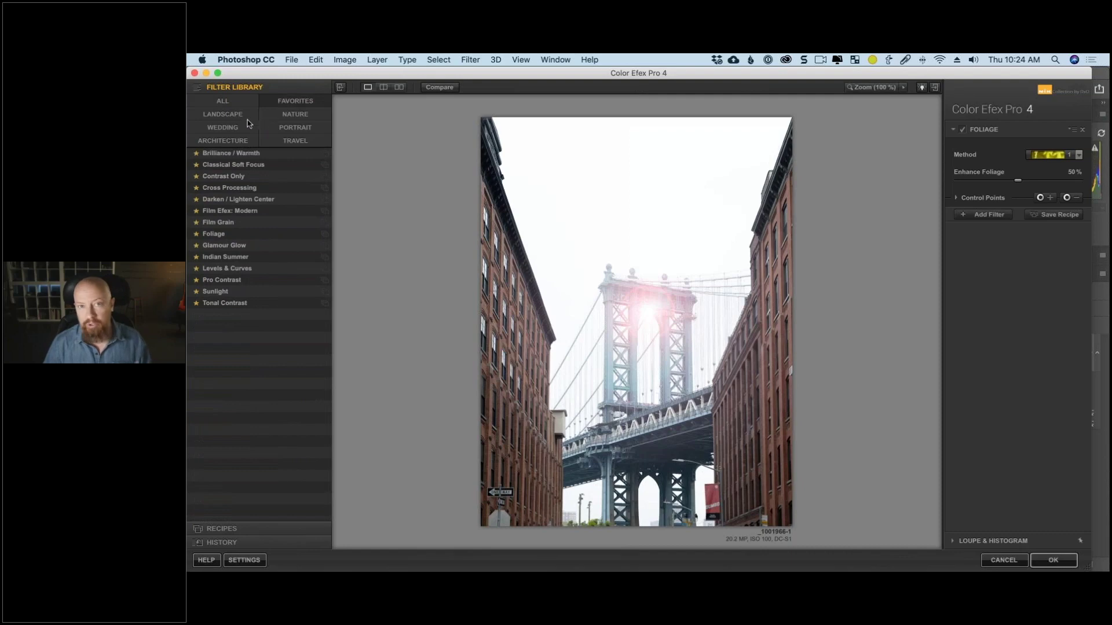
{"action": "left_click", "coordinate": [239, 115]}
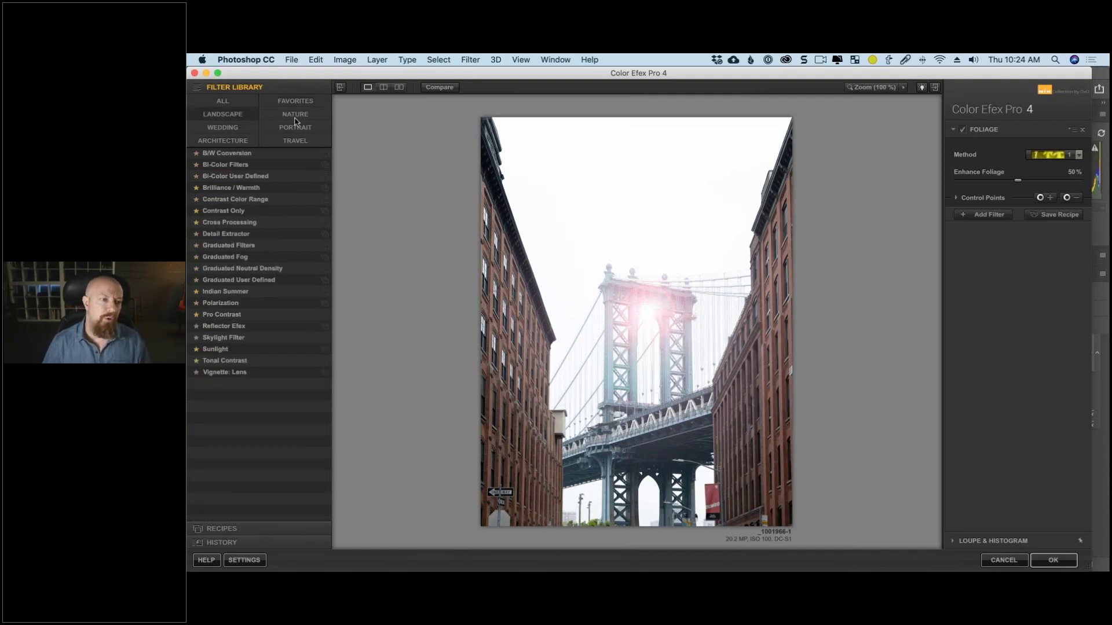
{"action": "left_click", "coordinate": [294, 116]}
{"action": "left_click", "coordinate": [236, 131]}
{"action": "left_click", "coordinate": [292, 128]}
{"action": "left_click", "coordinate": [226, 141]}
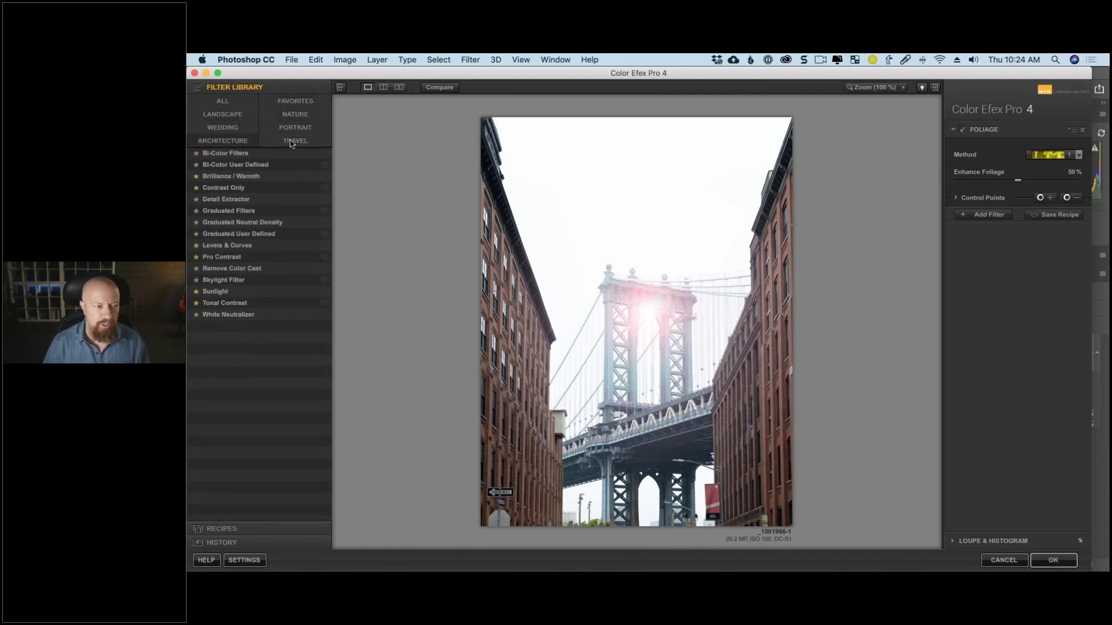
{"action": "left_click", "coordinate": [291, 142]}
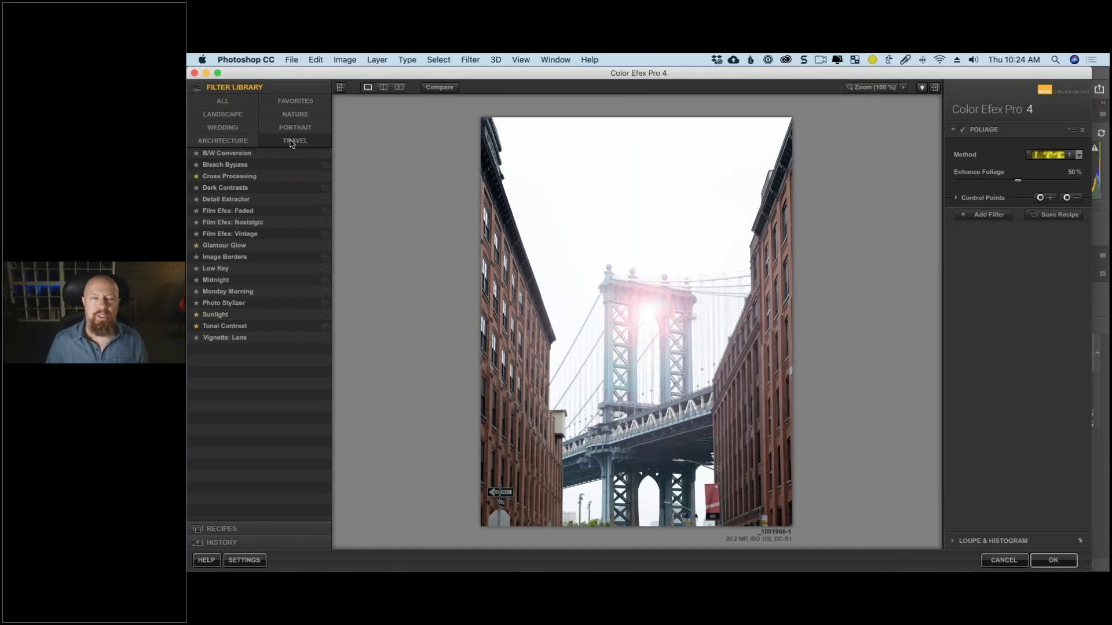
Stack the Tonal Contrast, Graduated Fog and Vignette: Blur filters, moving Vignette: Blur ahead of the other two.
{"action": "left_click", "coordinate": [235, 103]}
{"action": "scroll", "coordinate": [326, 216], "scroll_direction": "down", "scroll_amount": 10}
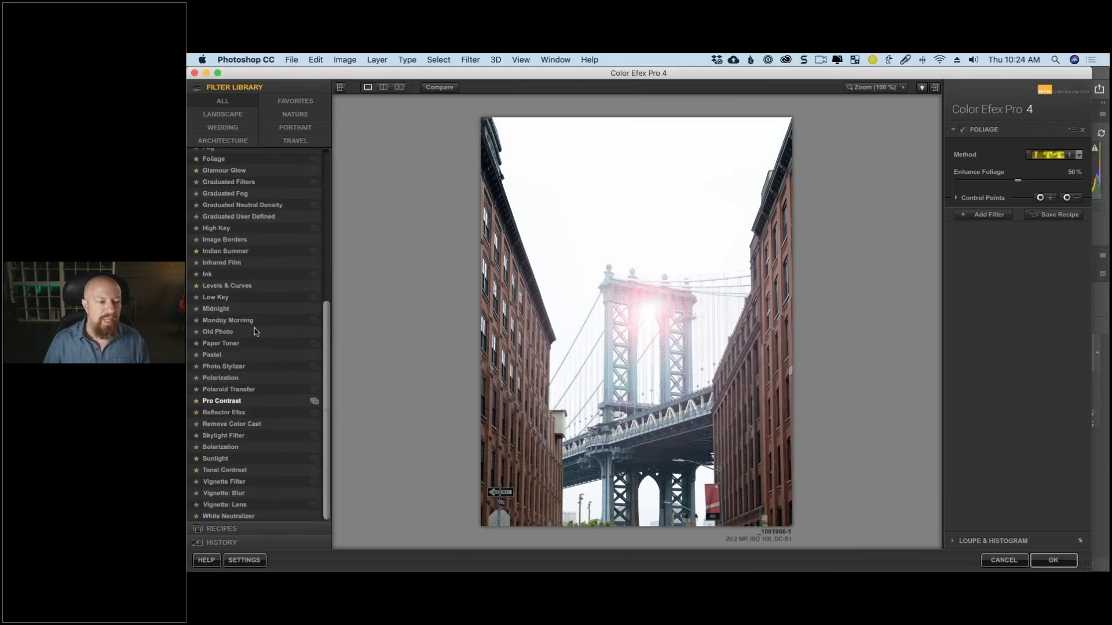
{"action": "left_click", "coordinate": [231, 423]}
{"action": "left_click", "coordinate": [225, 470]}
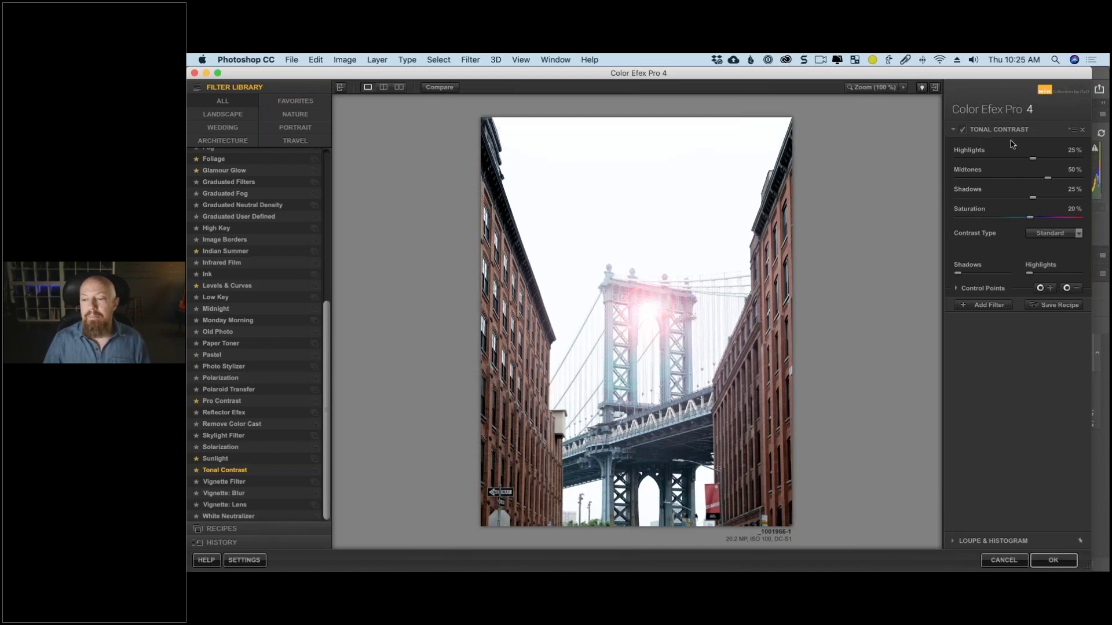
{"action": "left_click", "coordinate": [989, 306]}
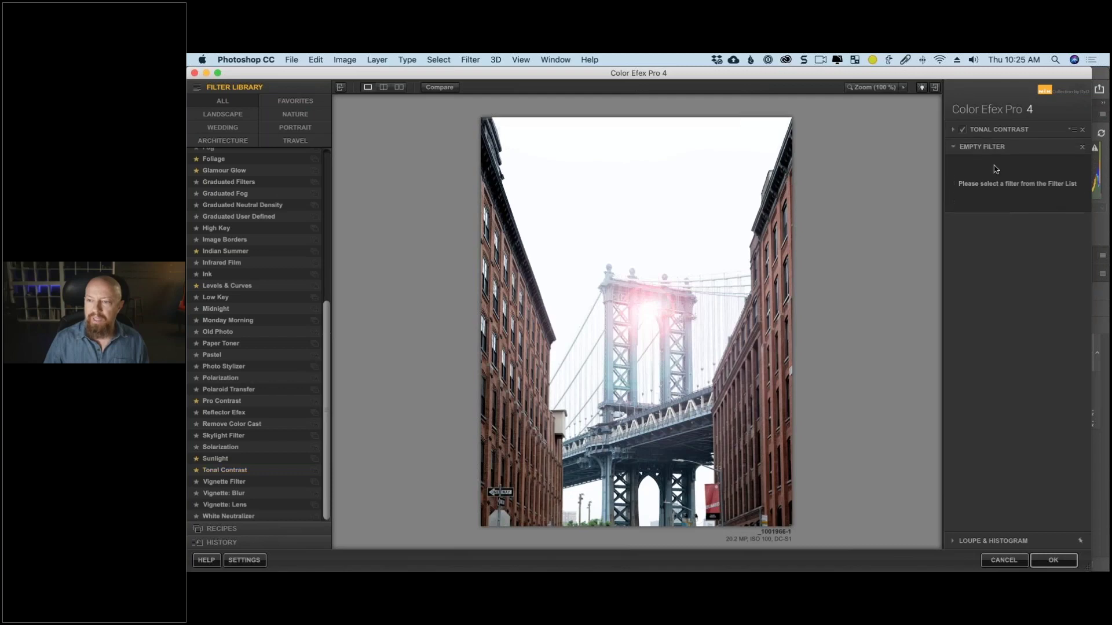
{"action": "left_click", "coordinate": [224, 197]}
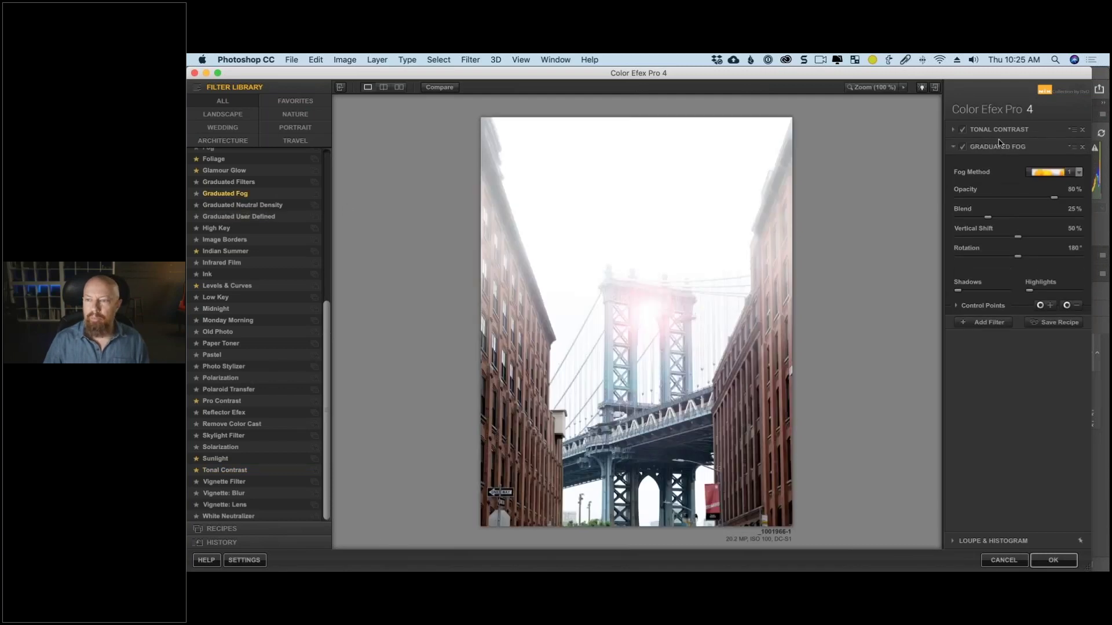
{"action": "left_click", "coordinate": [989, 322]}
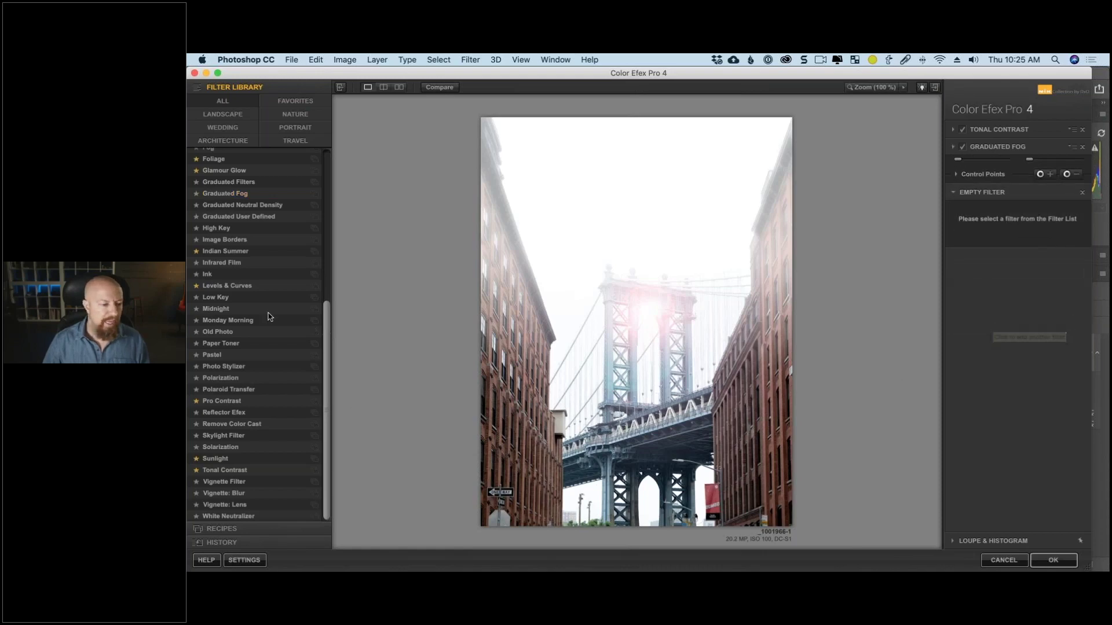
{"action": "left_click", "coordinate": [260, 494]}
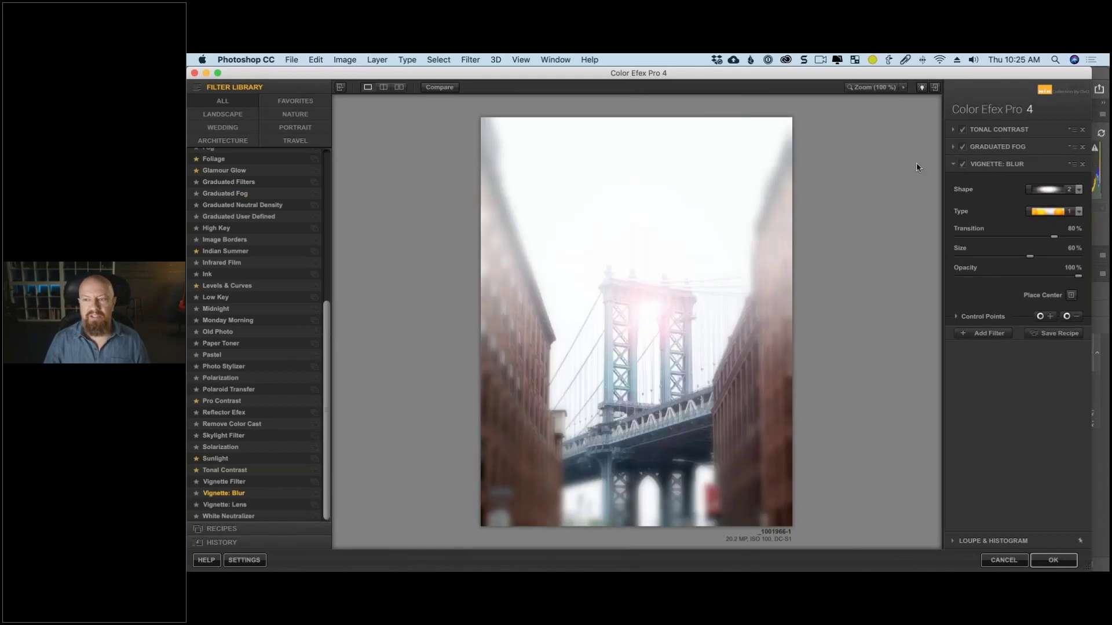
{"action": "left_click_drag", "start_coordinate": [988, 128], "coordinate": [987, 130]}
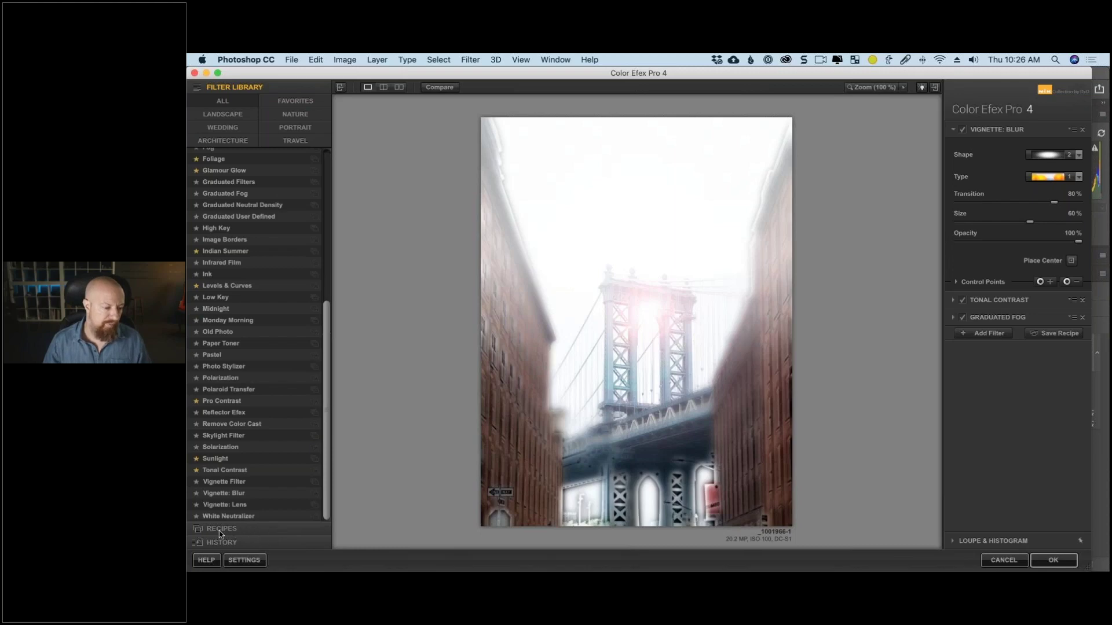
Show the collection of saved recipes and examine their previews on the bridge photo.
{"action": "left_click", "coordinate": [234, 533]}
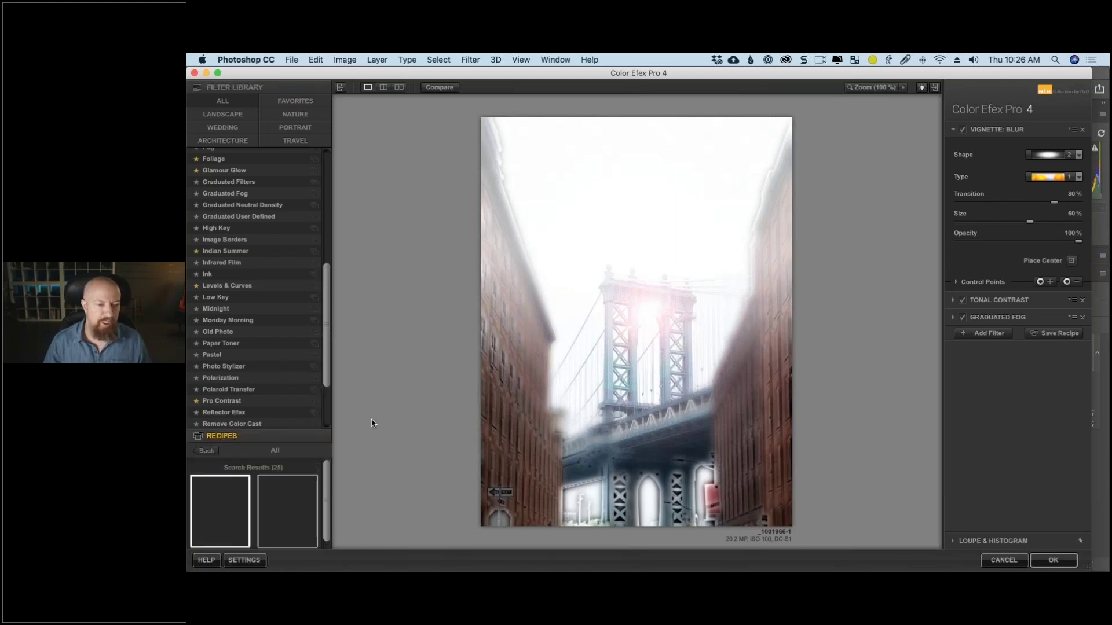
{"action": "key", "text": "super+Tab"}
{"action": "left_click", "coordinate": [708, 362]}
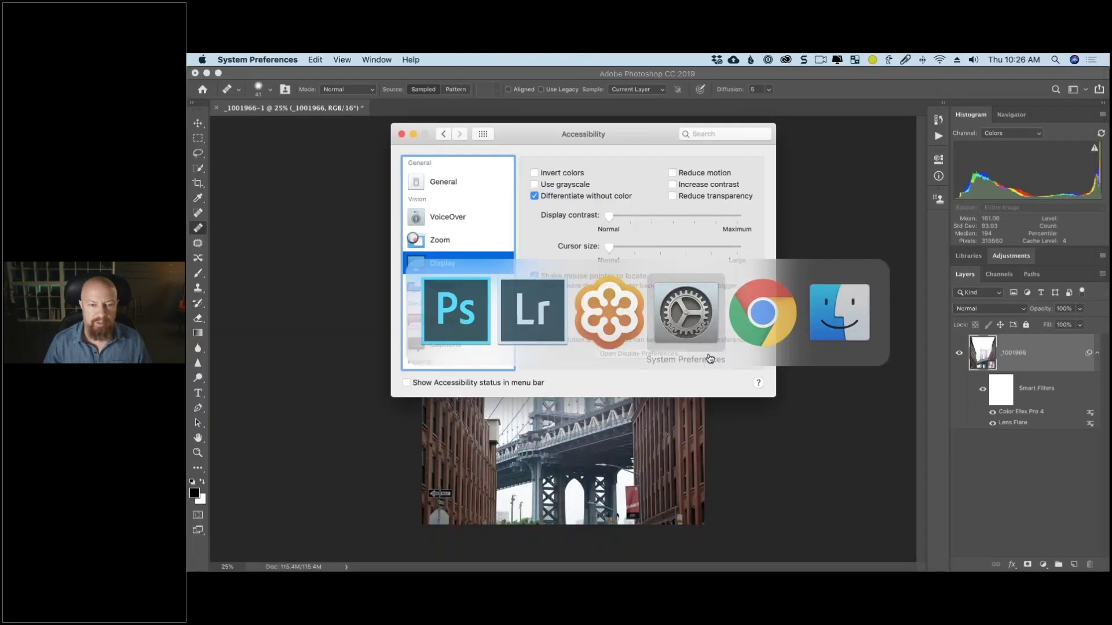
{"action": "key", "text": "super+Tab"}
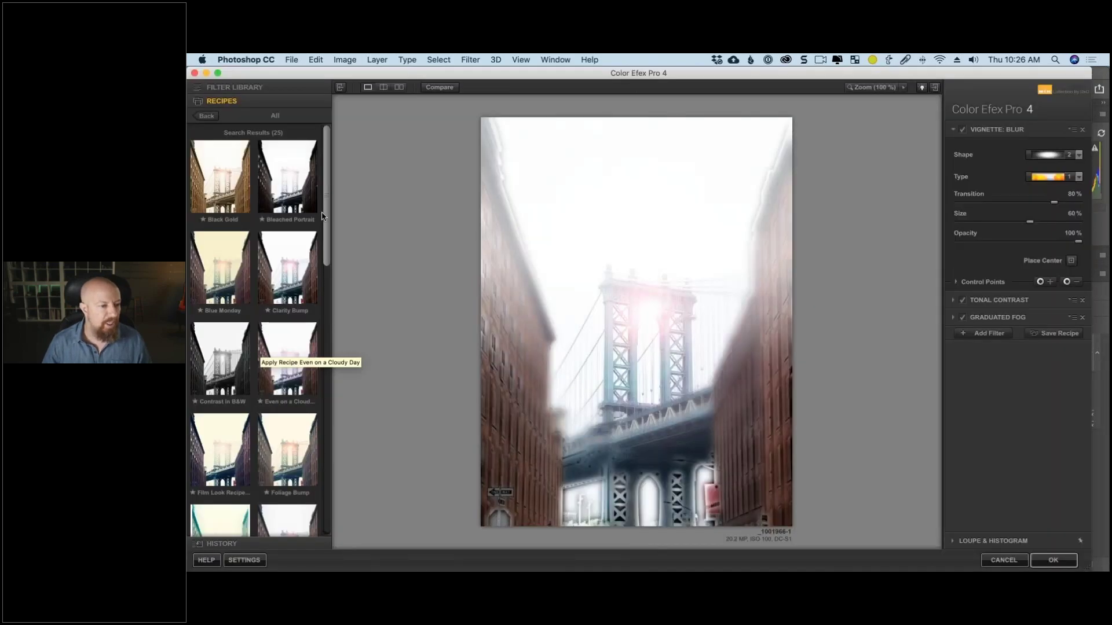
{"action": "scroll", "coordinate": [293, 241], "scroll_direction": "down", "scroll_amount": 1}
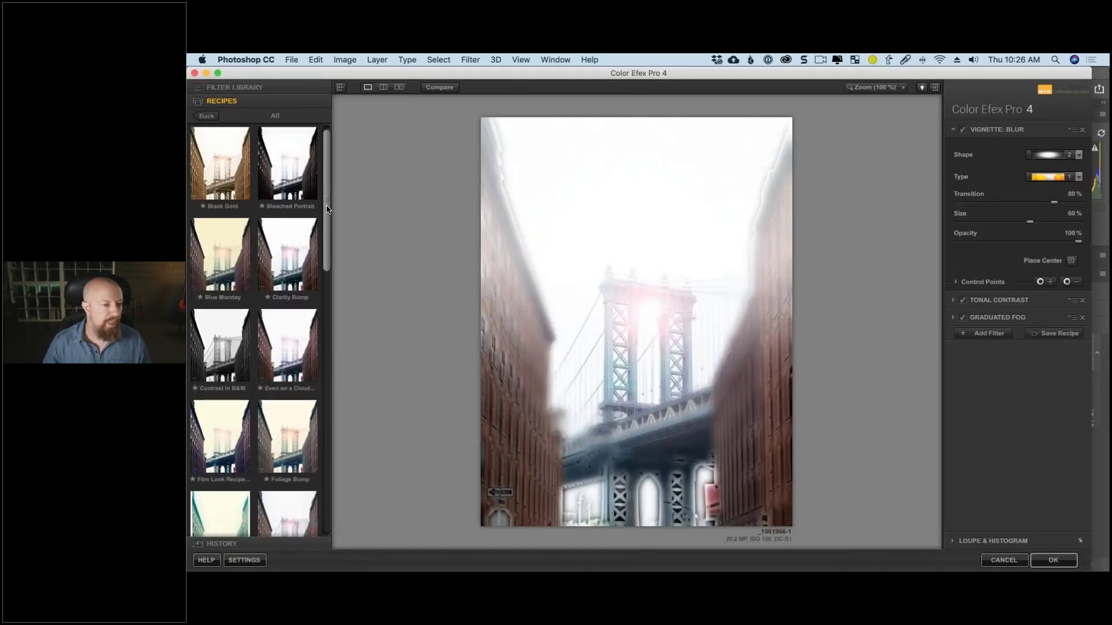
Try the Clarity Bump, Film Look, Lavander and Super Cross Pop recipes, and remove the filters they applied.
{"action": "left_click", "coordinate": [317, 276]}
{"action": "scroll", "coordinate": [289, 278], "scroll_direction": "down", "scroll_amount": 2}
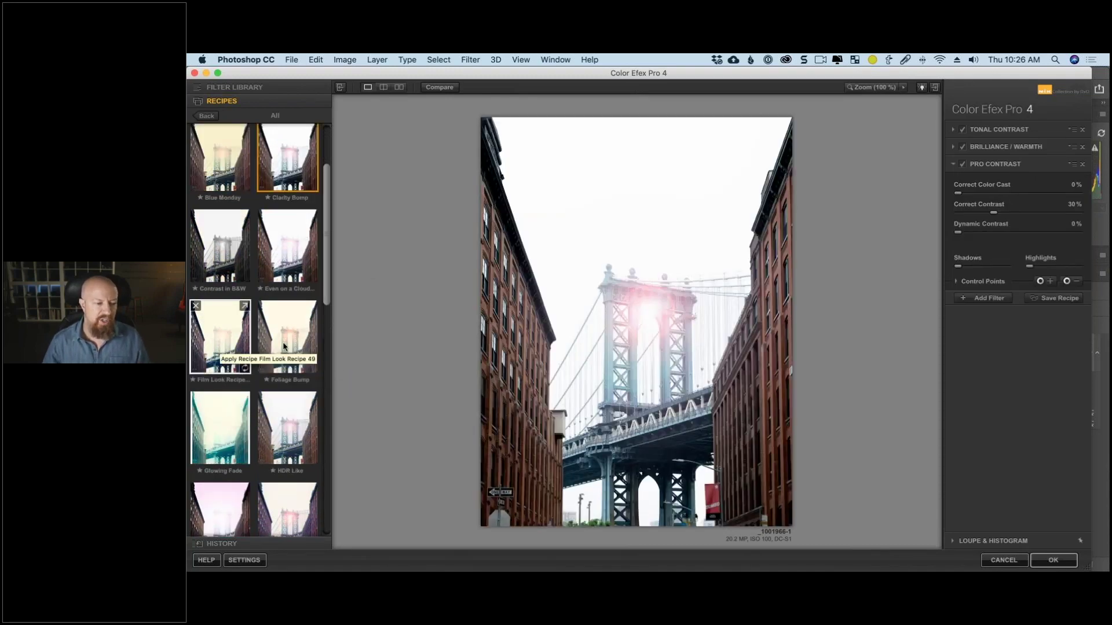
{"action": "left_click", "coordinate": [222, 347]}
{"action": "scroll", "coordinate": [323, 271], "scroll_direction": "down", "scroll_amount": 4}
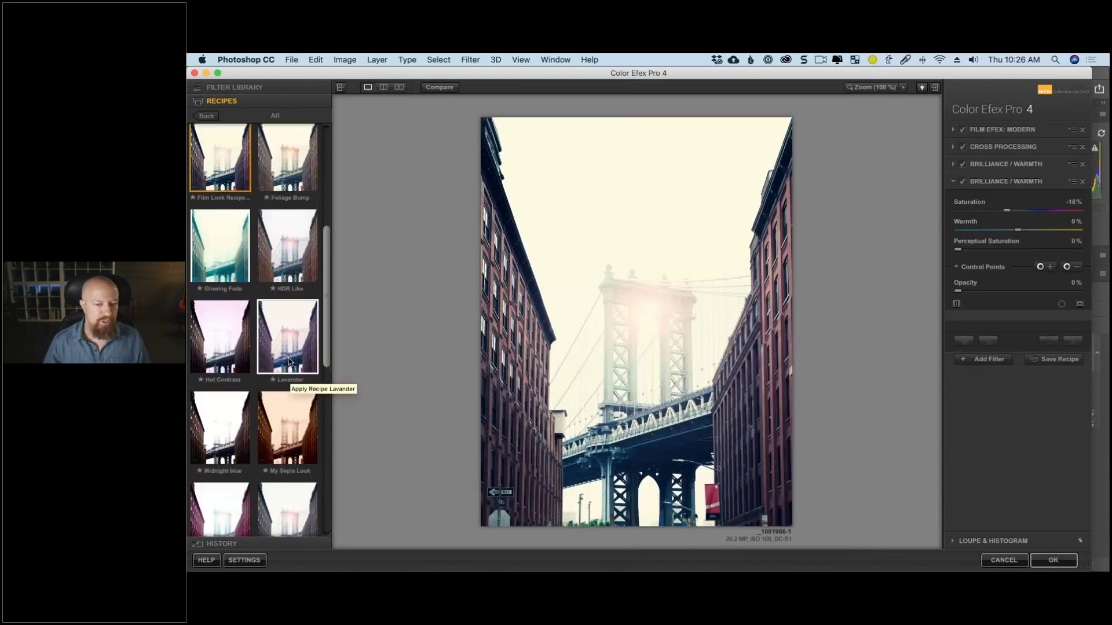
{"action": "left_click", "coordinate": [289, 361]}
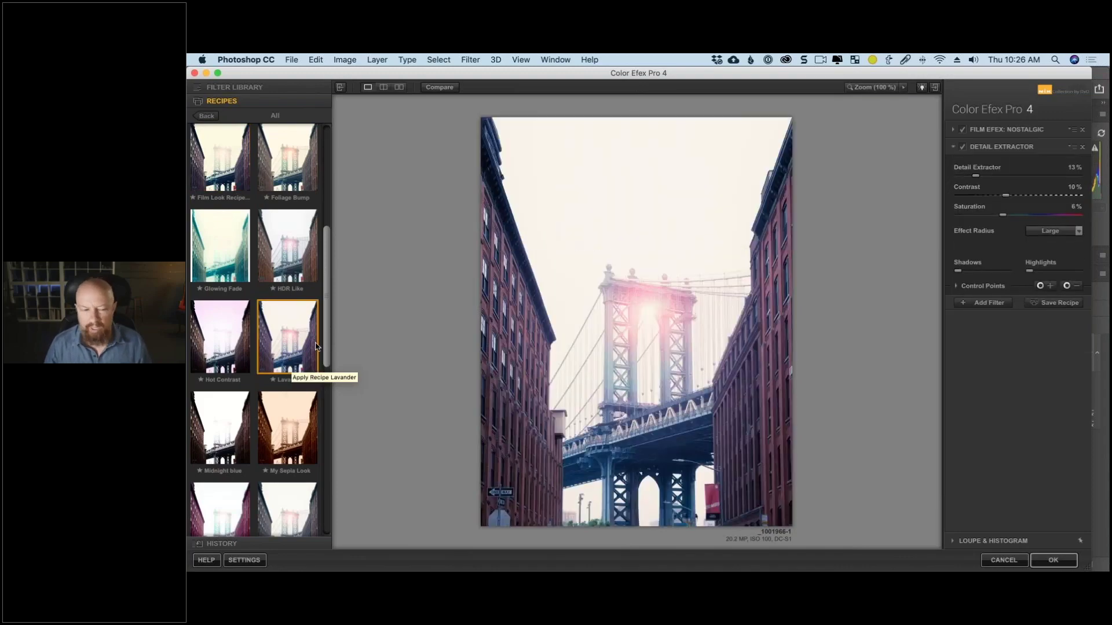
{"action": "scroll", "coordinate": [323, 327], "scroll_direction": "down", "scroll_amount": 3}
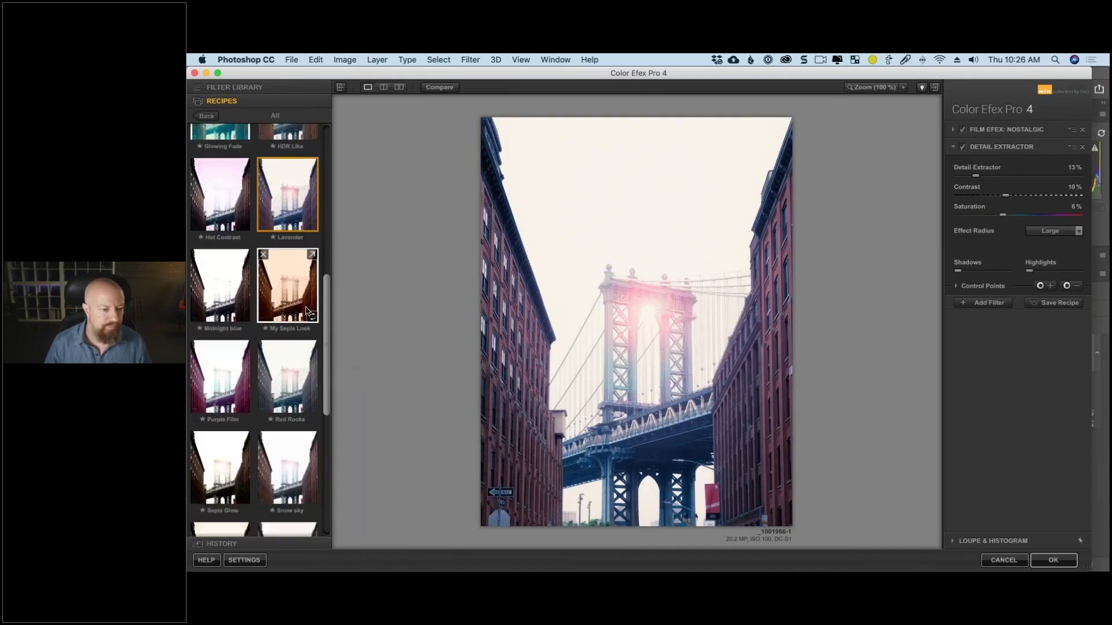
{"action": "left_click", "coordinate": [311, 316]}
{"action": "scroll", "coordinate": [301, 342], "scroll_direction": "down", "scroll_amount": 7}
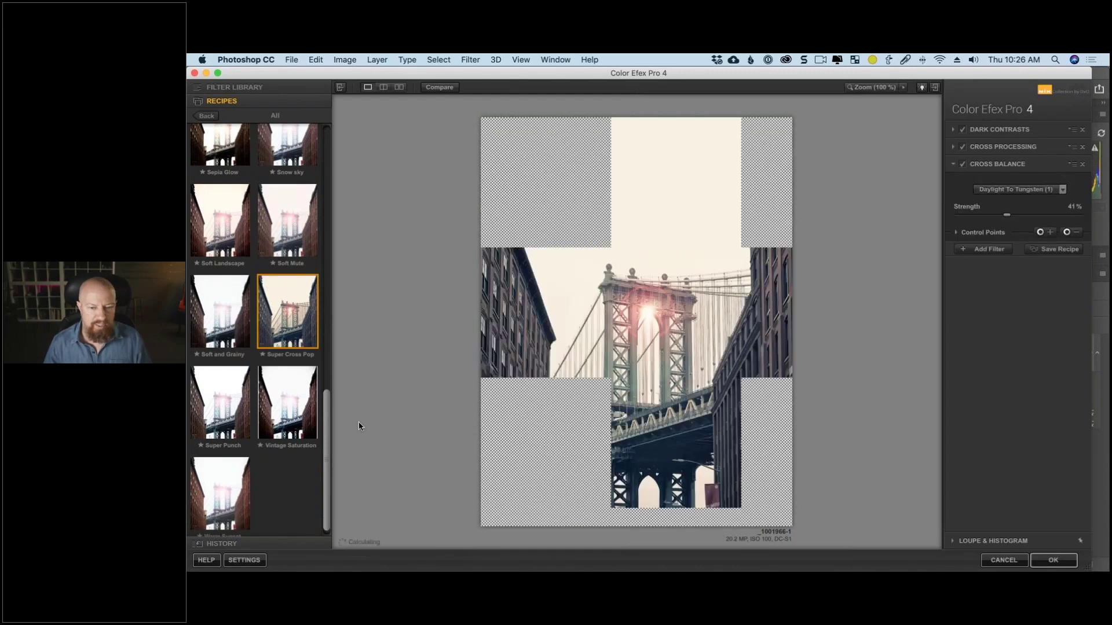
{"action": "left_click_drag", "start_coordinate": [327, 439], "coordinate": [310, 165]}
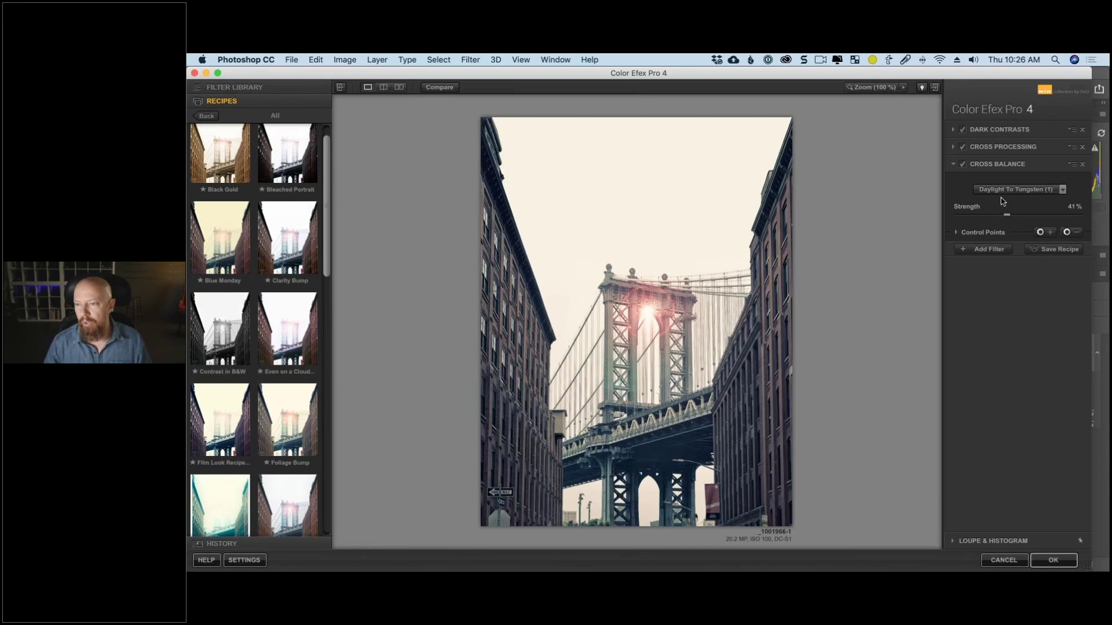
{"action": "left_click", "coordinate": [1083, 131]}
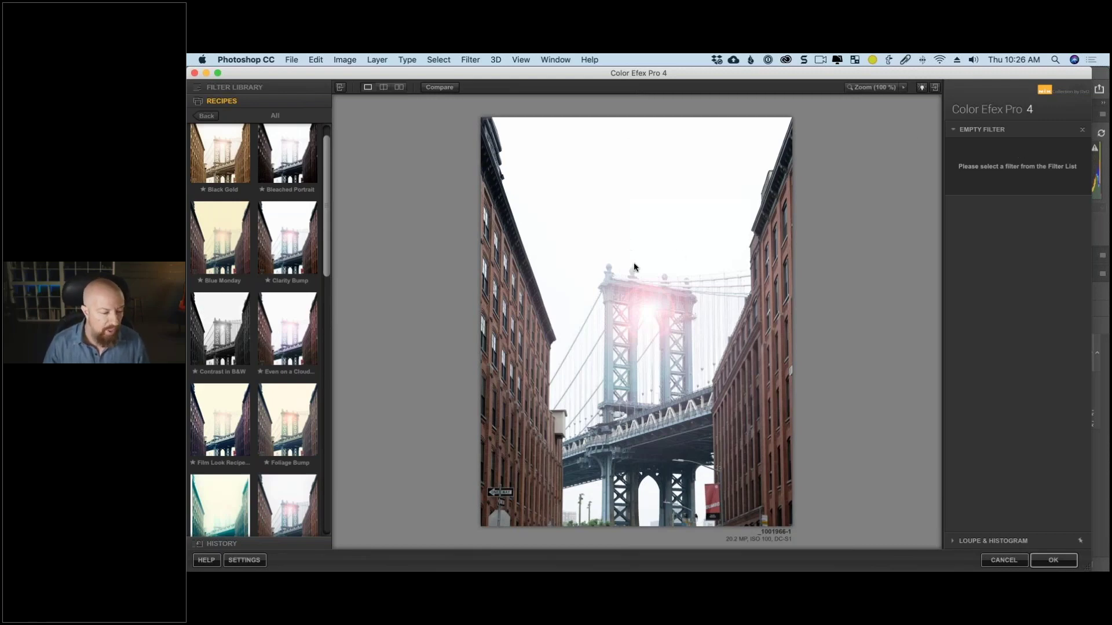
Try the Brilliance / Warmth filter on the photo with Warmth at 80%.
{"action": "left_click", "coordinate": [244, 86]}
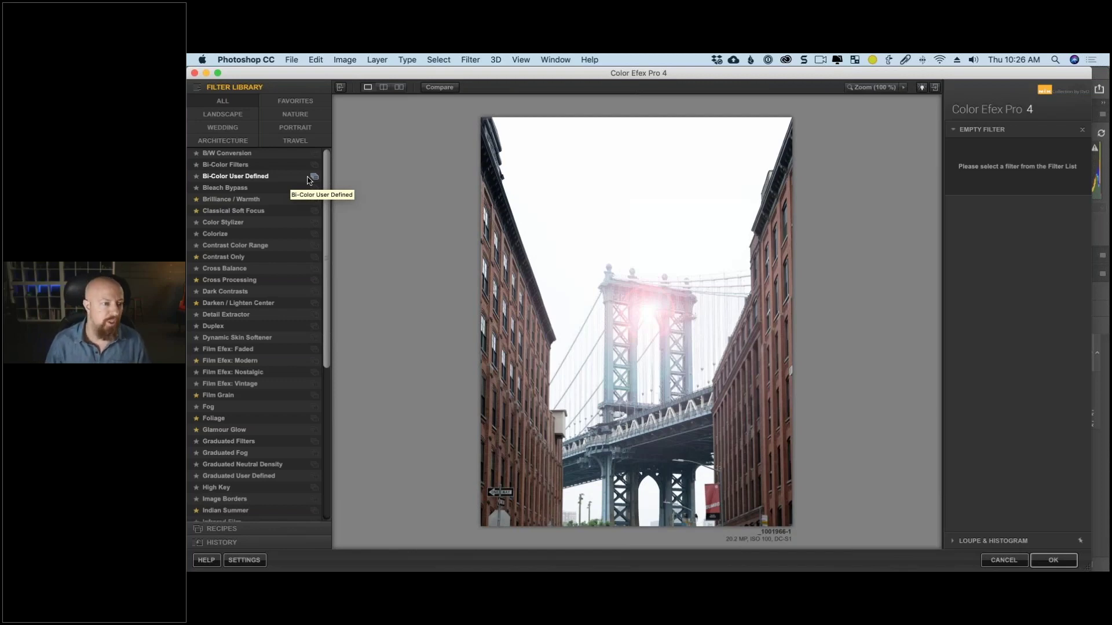
{"action": "left_click", "coordinate": [250, 200]}
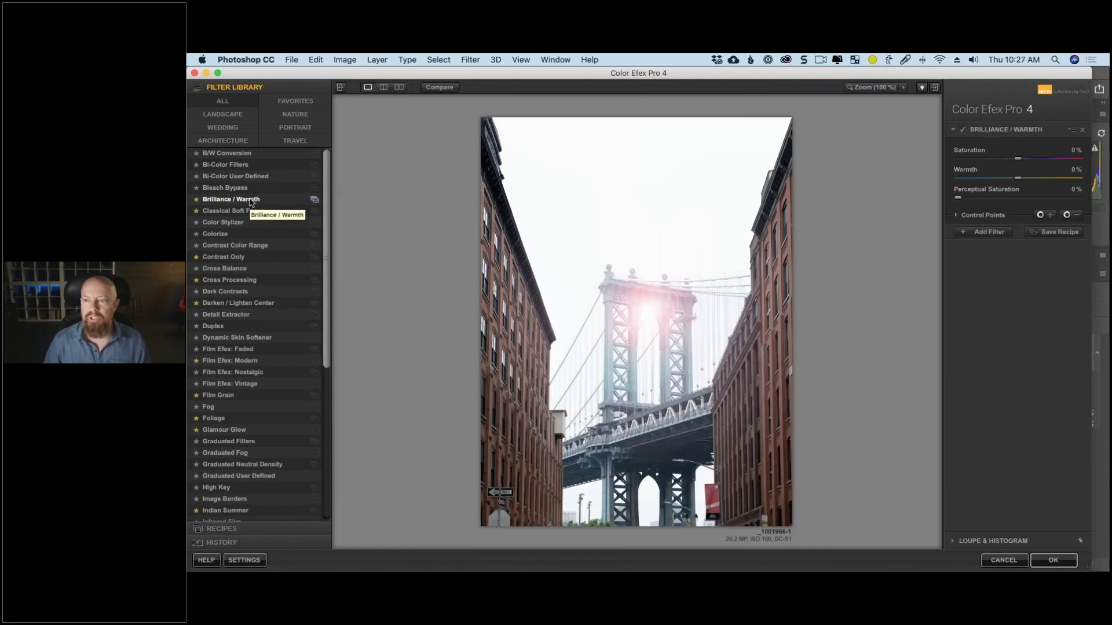
{"action": "left_click_drag", "start_coordinate": [1018, 158], "coordinate": [1066, 184]}
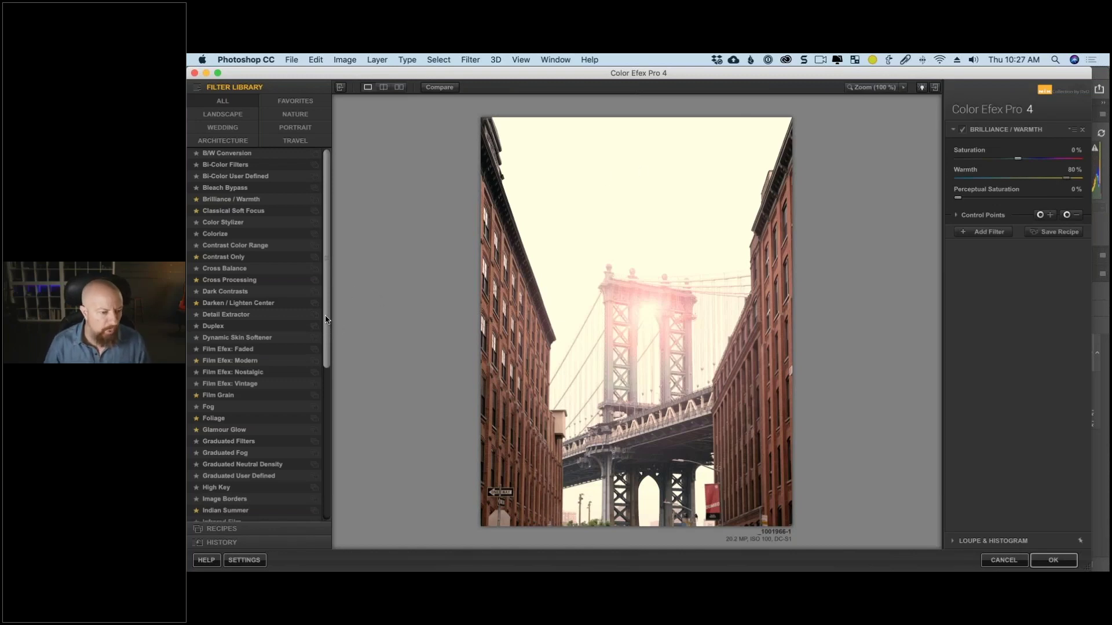
Use the Skylight Filter on the photo with its Strength set to 74%.
{"action": "left_click_drag", "start_coordinate": [328, 317], "coordinate": [330, 473]}
{"action": "left_click", "coordinate": [252, 440]}
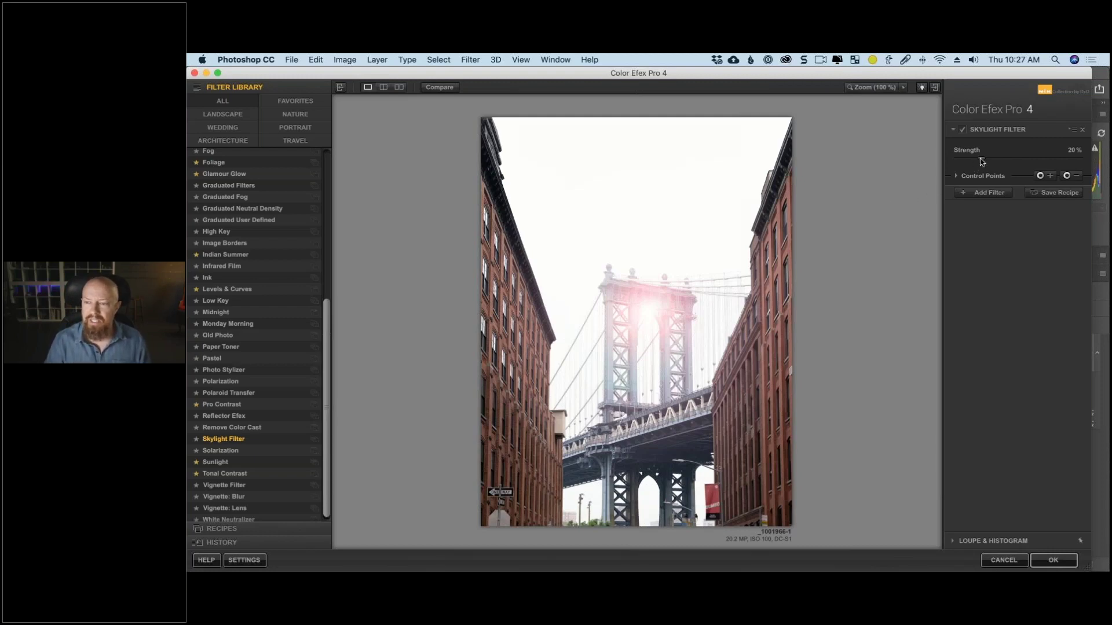
{"action": "left_click_drag", "start_coordinate": [981, 158], "coordinate": [1046, 164]}
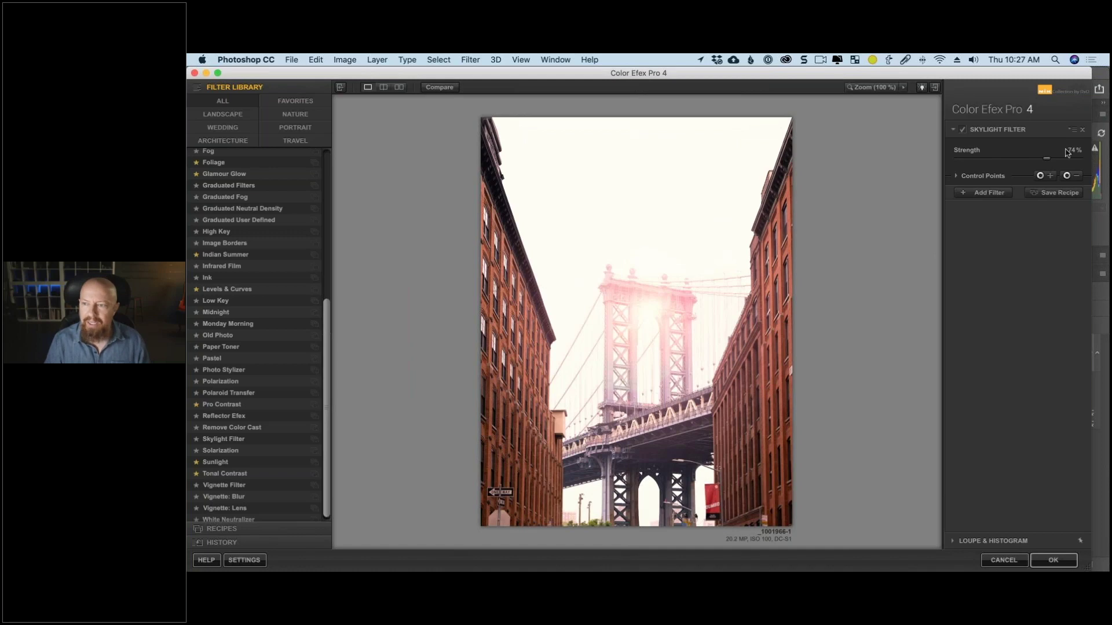
{"action": "mouse_move", "coordinate": [1047, 161]}
{"action": "left_mouse_down"}
{"action": "mouse_move", "coordinate": [1022, 164]}
{"action": "mouse_move", "coordinate": [1049, 162]}
{"action": "left_mouse_up"}
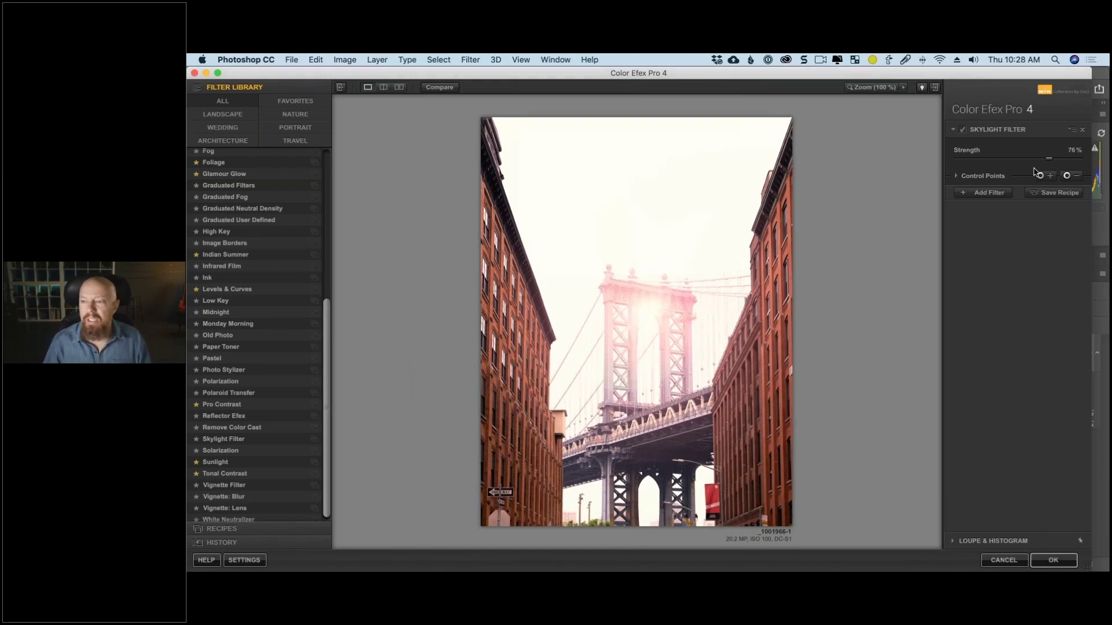
{"action": "left_click_drag", "start_coordinate": [1047, 162], "coordinate": [1040, 162]}
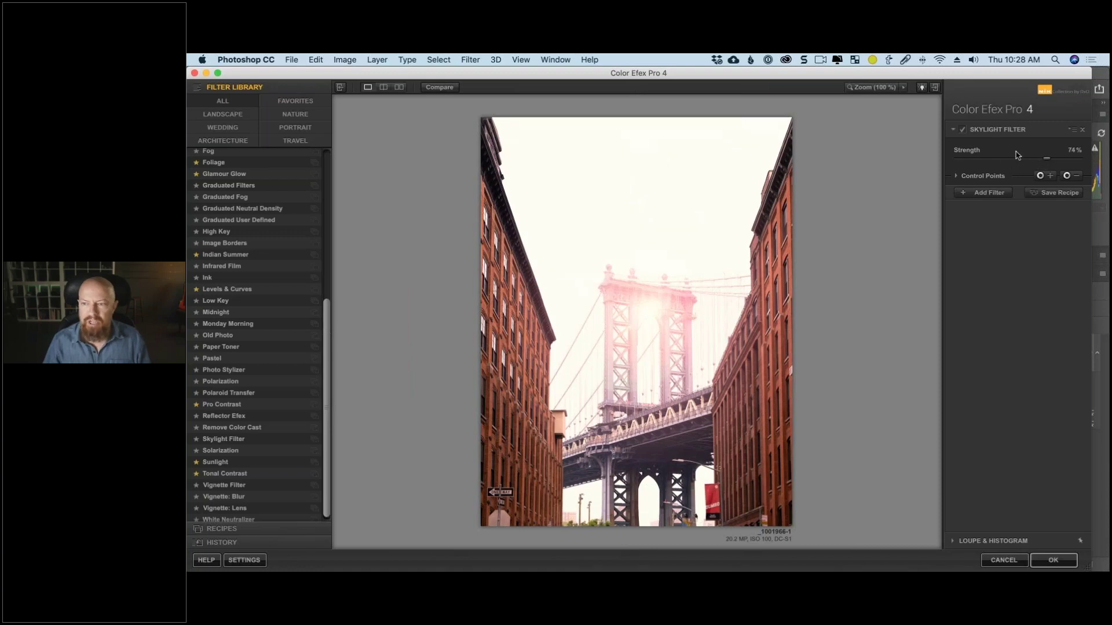
Compare the photo with and without the Skylight Filter effect.
{"action": "left_click", "coordinate": [963, 130]}
{"action": "left_click", "coordinate": [963, 130]}
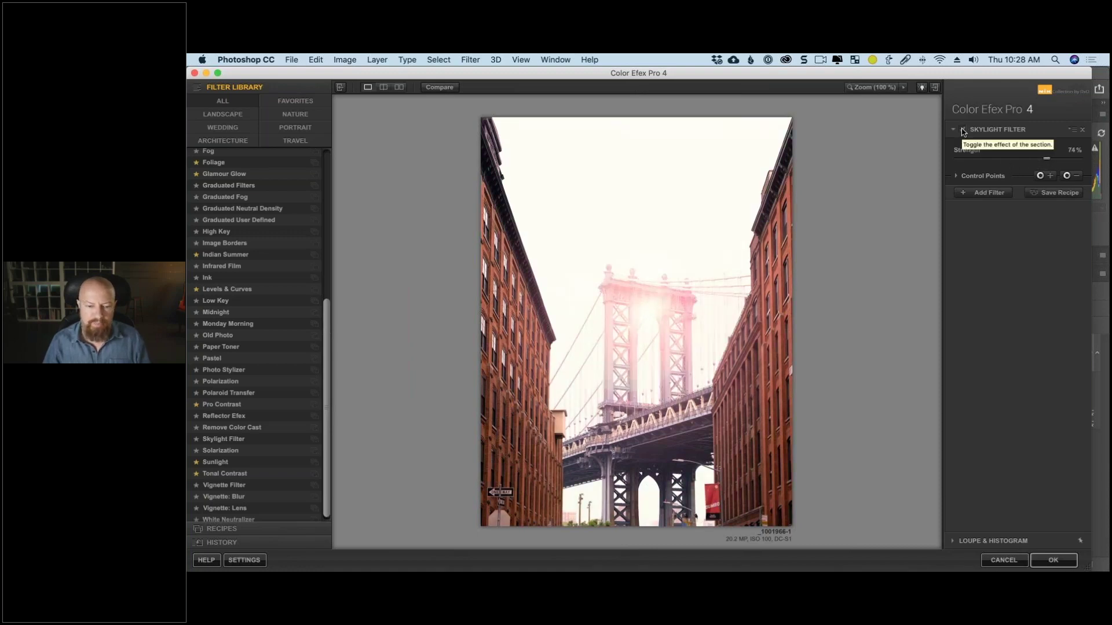
{"action": "left_click", "coordinate": [963, 130]}
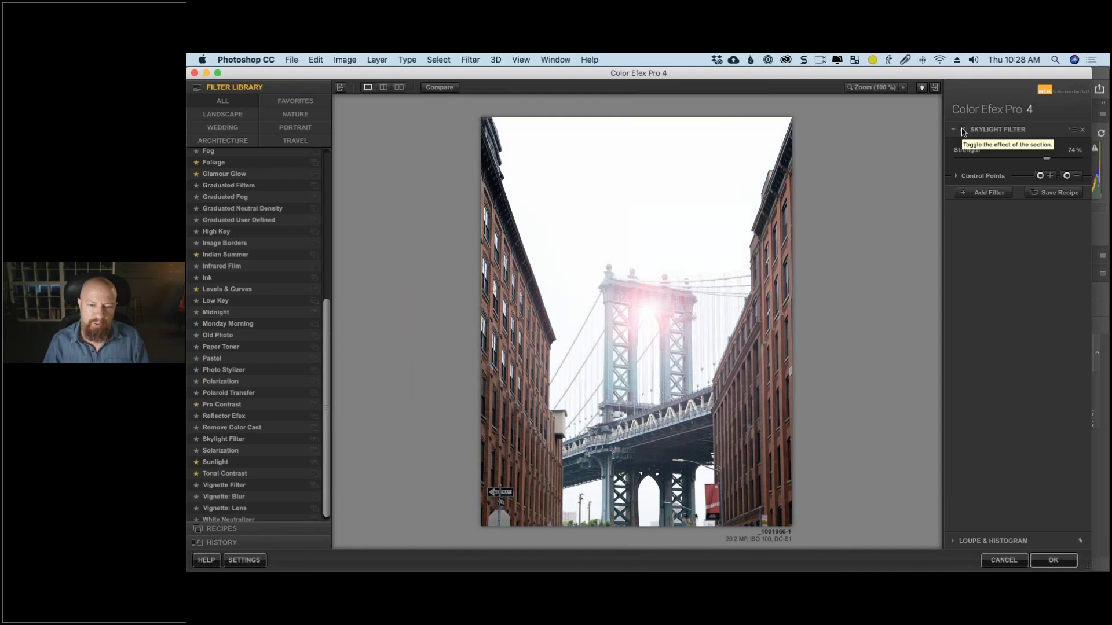
{"action": "left_click", "coordinate": [963, 130]}
{"action": "left_click", "coordinate": [963, 129]}
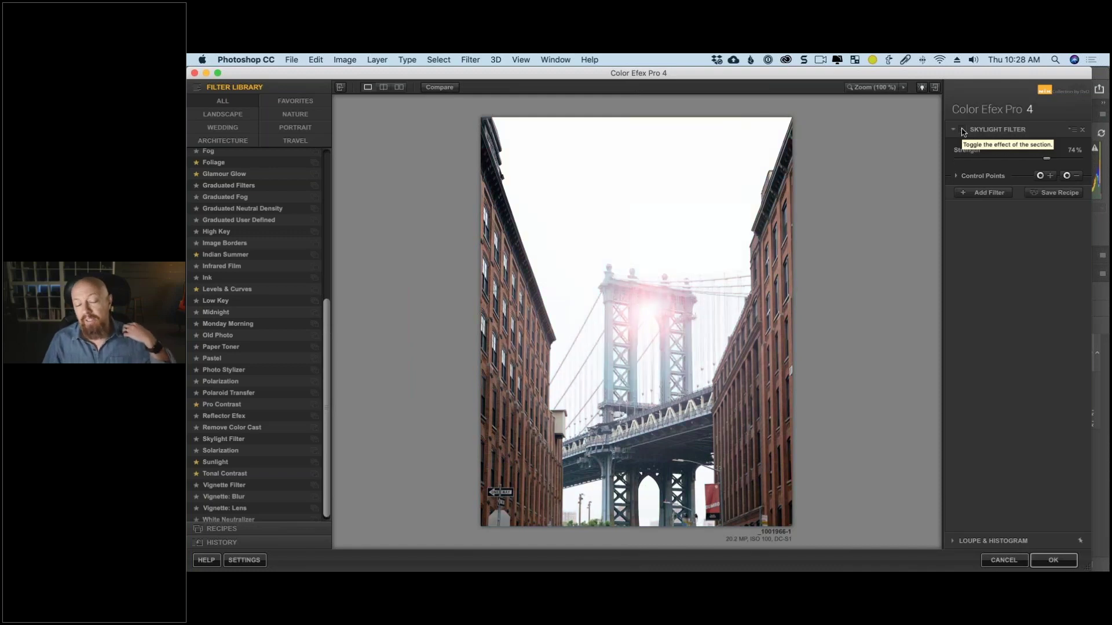
Toggle the Skylight Filter on and off again to check how it warms the sky and buildings.
{"action": "left_click", "coordinate": [963, 130]}
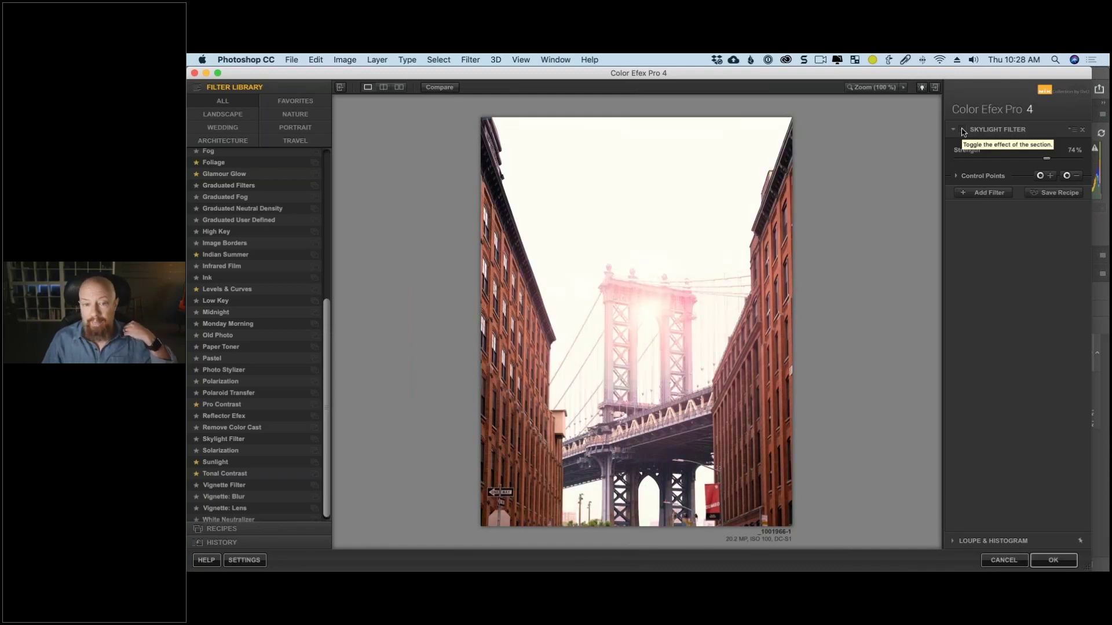
{"action": "left_click", "coordinate": [963, 130]}
{"action": "left_click", "coordinate": [963, 130]}
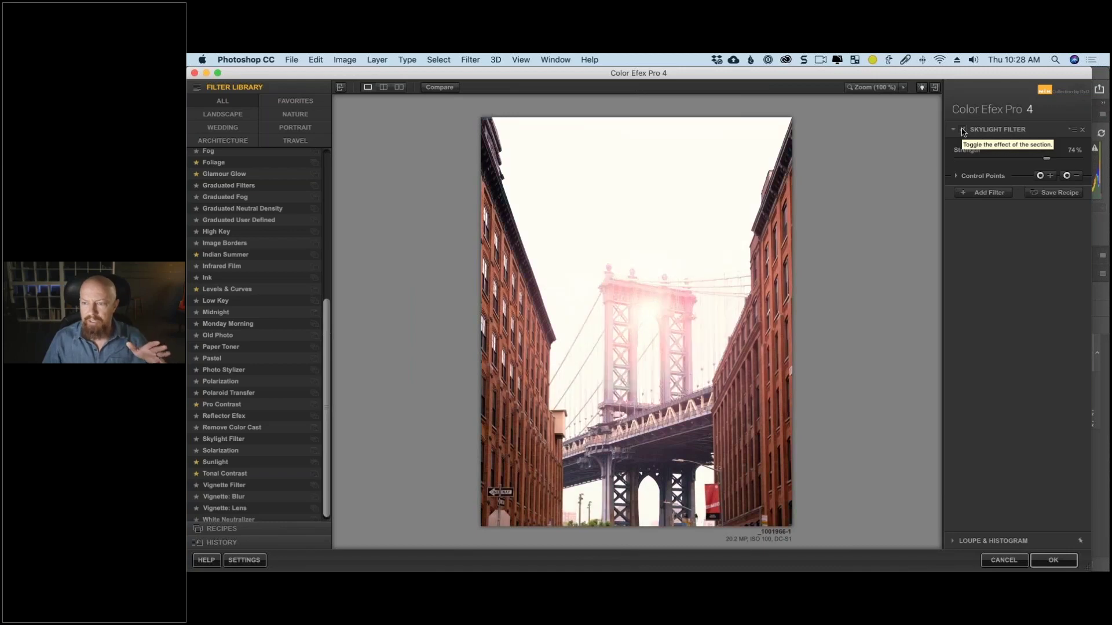
Place a negative control point sized 46% in the sky above the bridge to hold back the Skylight Filter there.
{"action": "left_click", "coordinate": [954, 177]}
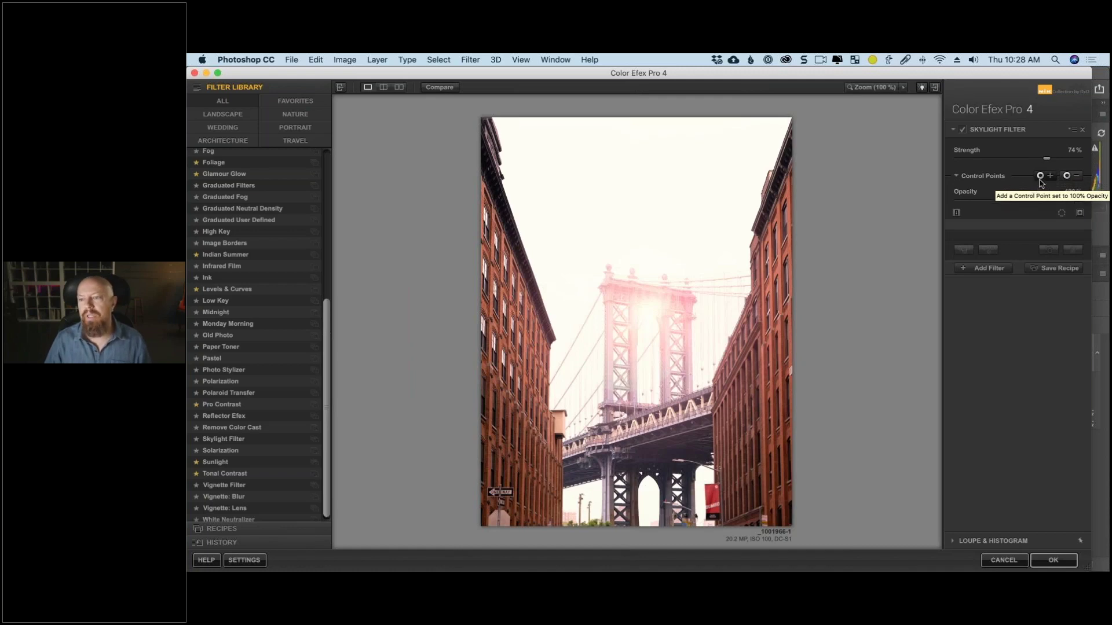
{"action": "left_click", "coordinate": [1041, 180]}
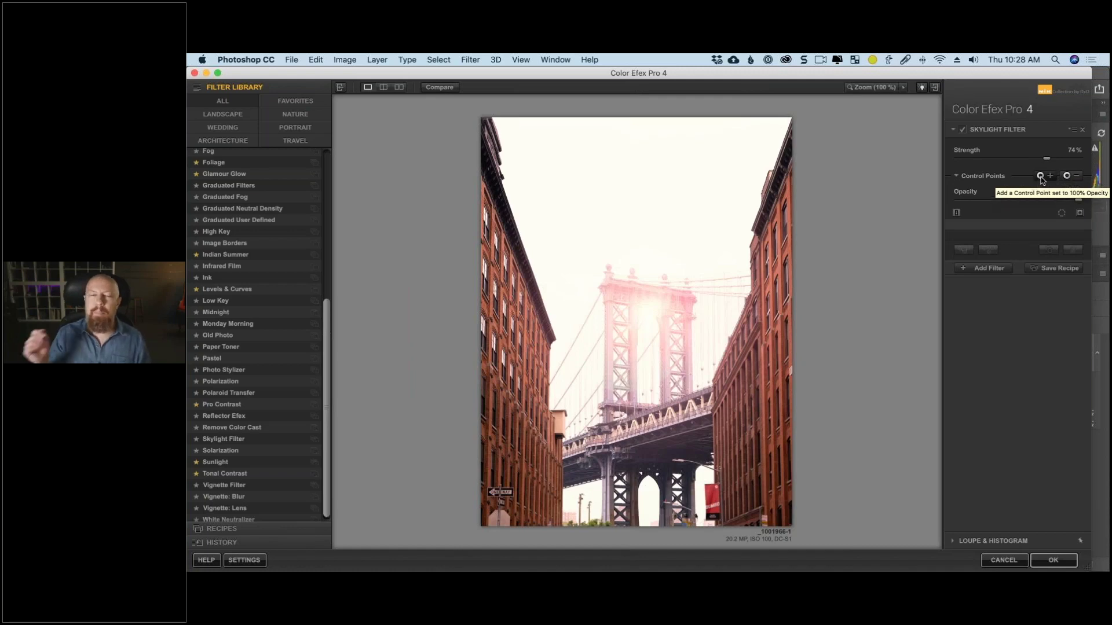
{"action": "left_click", "coordinate": [1041, 177]}
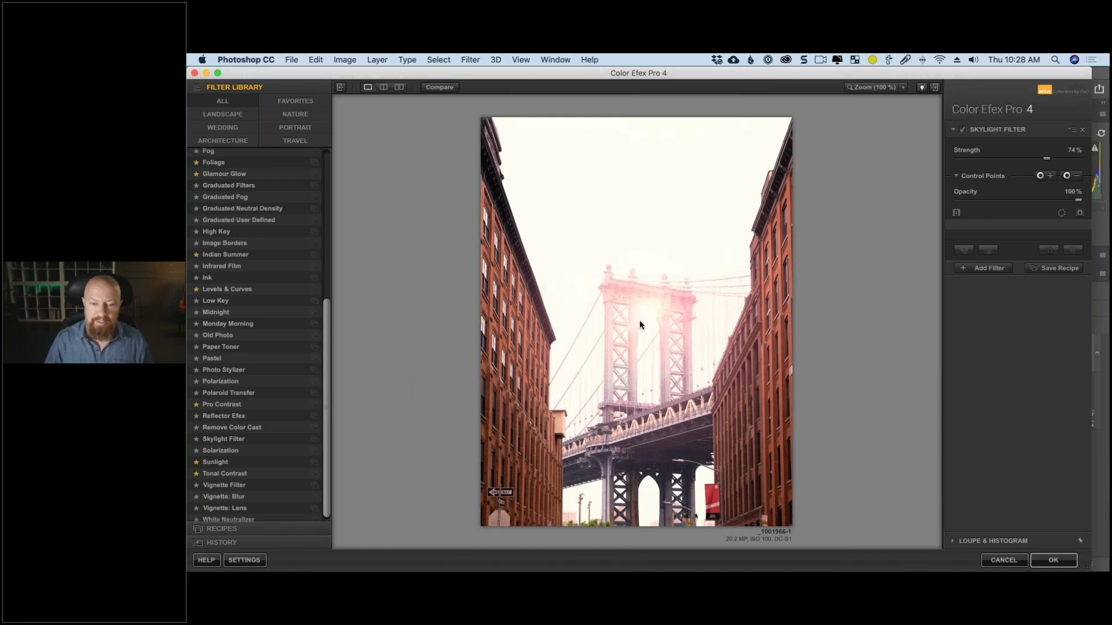
{"action": "left_click", "coordinate": [1041, 176]}
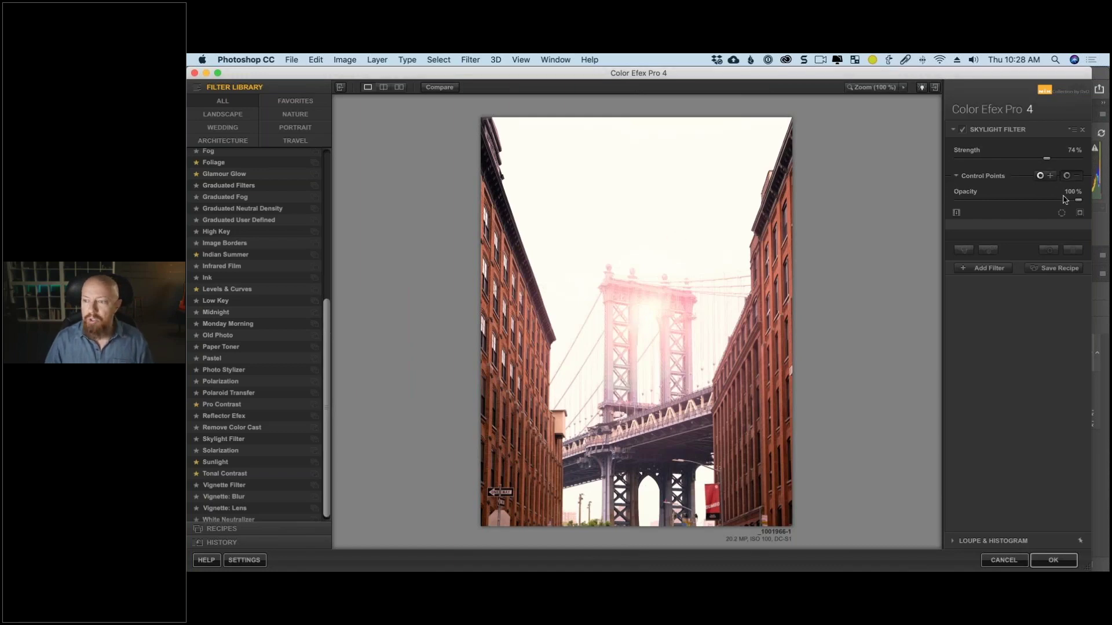
{"action": "left_click", "coordinate": [644, 180]}
{"action": "left_click_drag", "start_coordinate": [673, 181], "coordinate": [650, 177]}
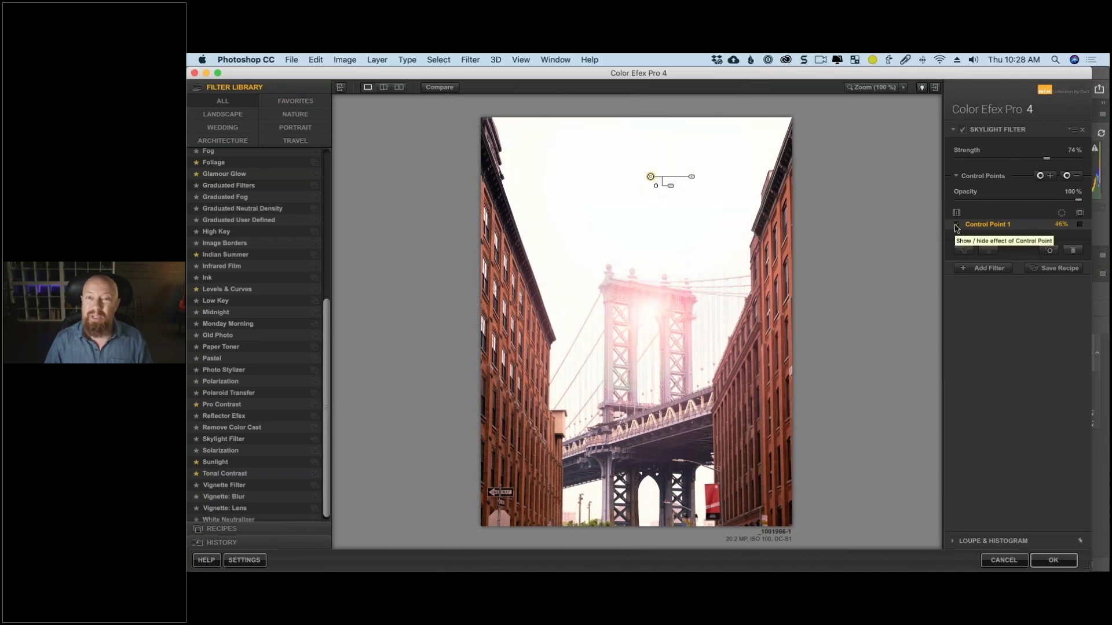
Add negative Skylight Filter control points sized 43% on the bridge tower and in the opening beneath the bridge deck.
{"action": "left_click", "coordinate": [1067, 175]}
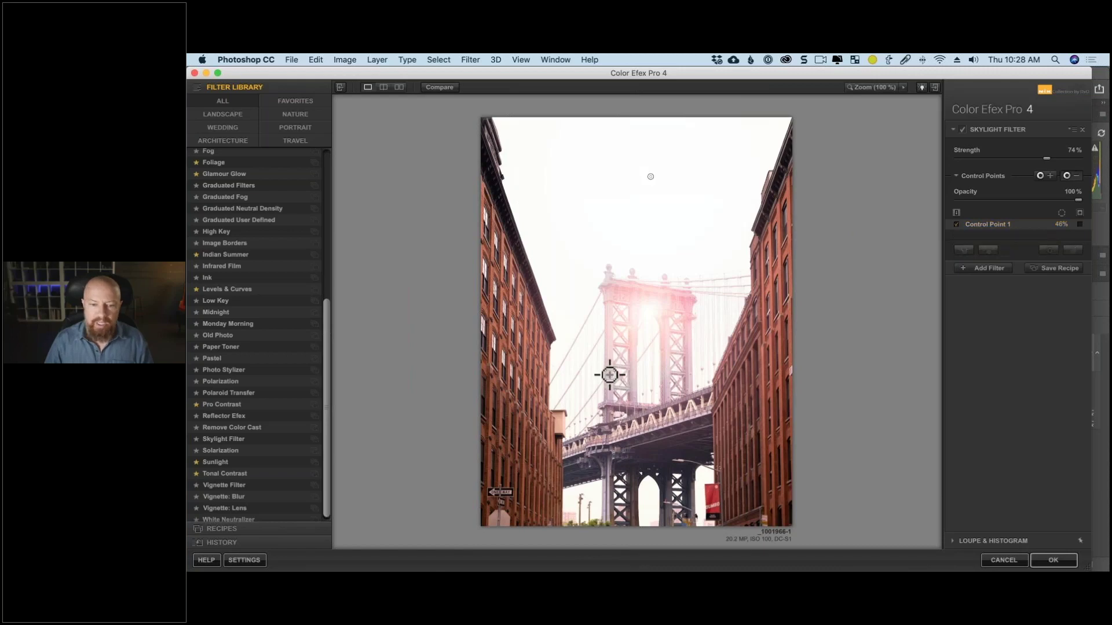
{"action": "left_click", "coordinate": [632, 383]}
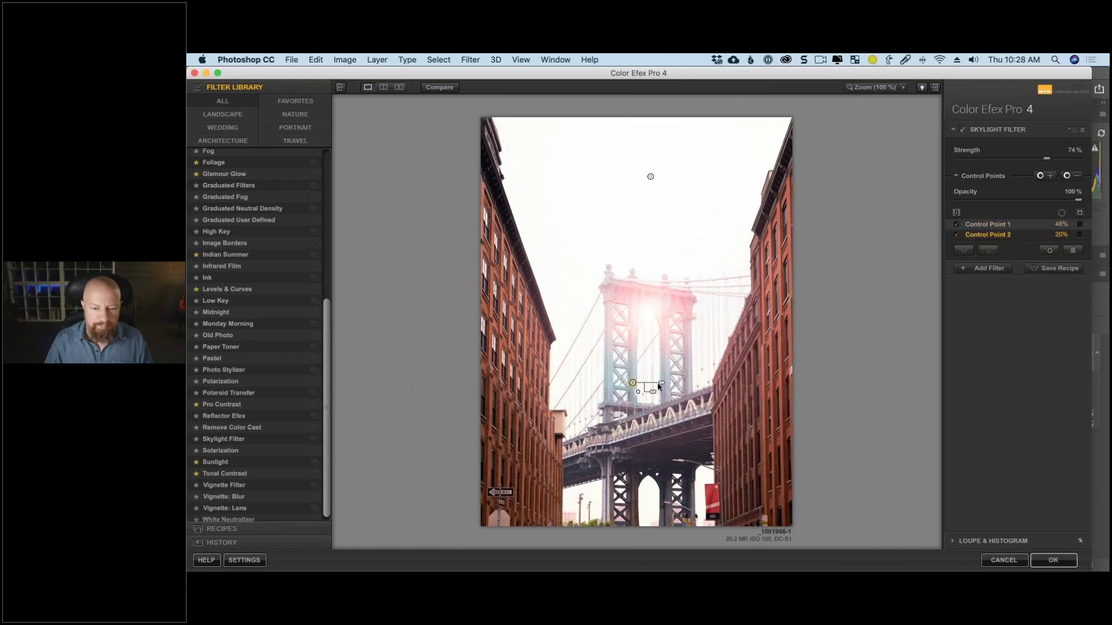
{"action": "left_click_drag", "start_coordinate": [663, 384], "coordinate": [678, 497]}
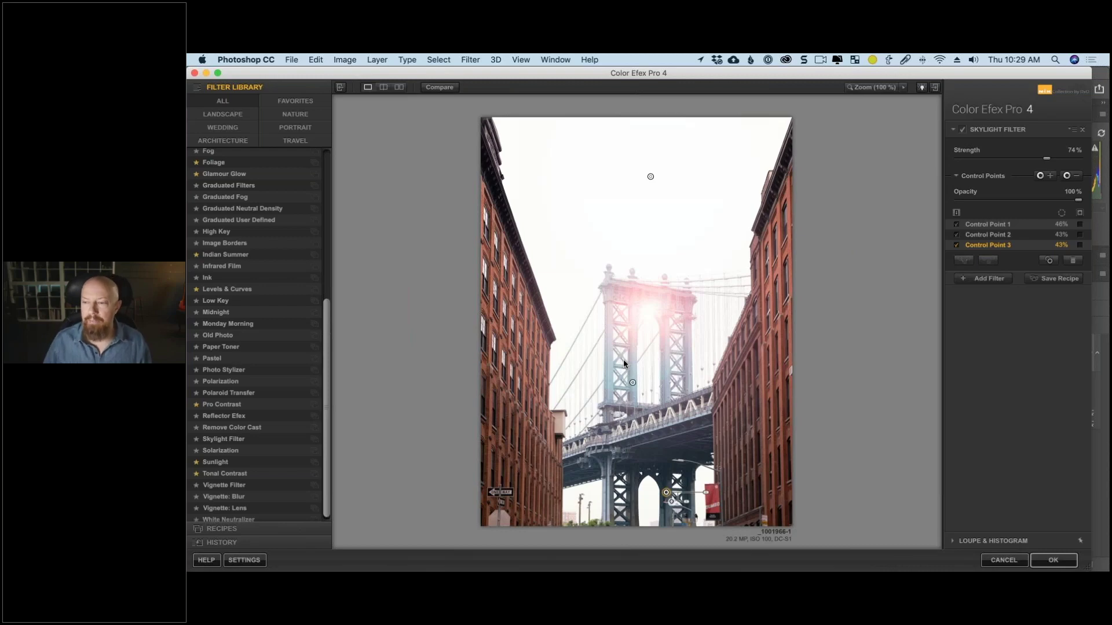
With the control point masks shown, enlarge the sky point to 59% and spread 32% and 43% negative points over the tower and its base.
{"action": "left_click", "coordinate": [1080, 215]}
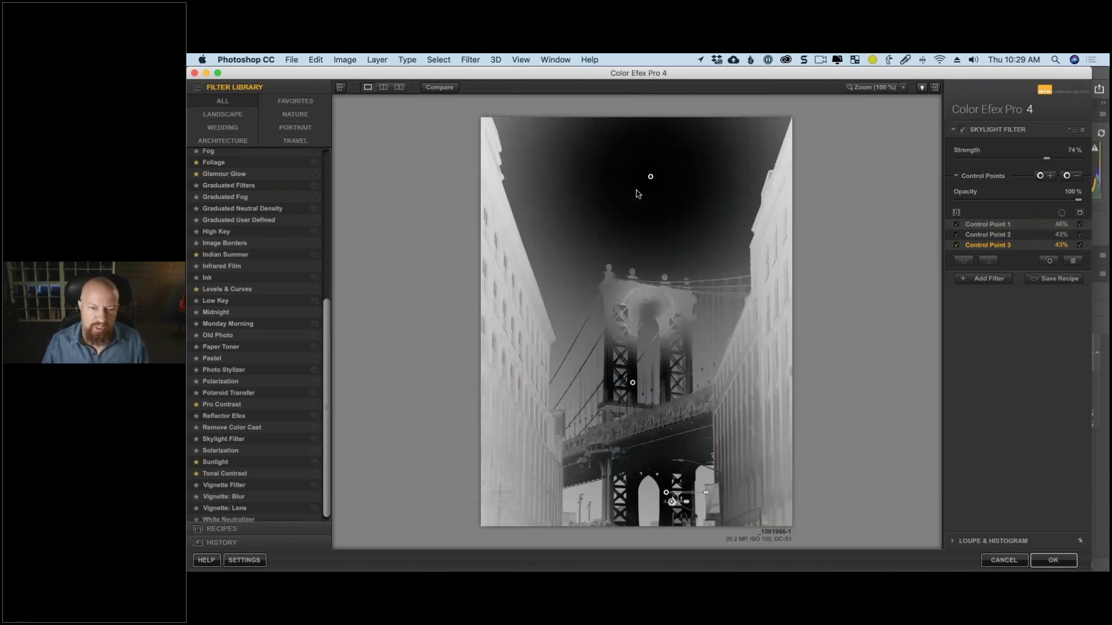
{"action": "left_click_drag", "start_coordinate": [650, 177], "coordinate": [681, 177]}
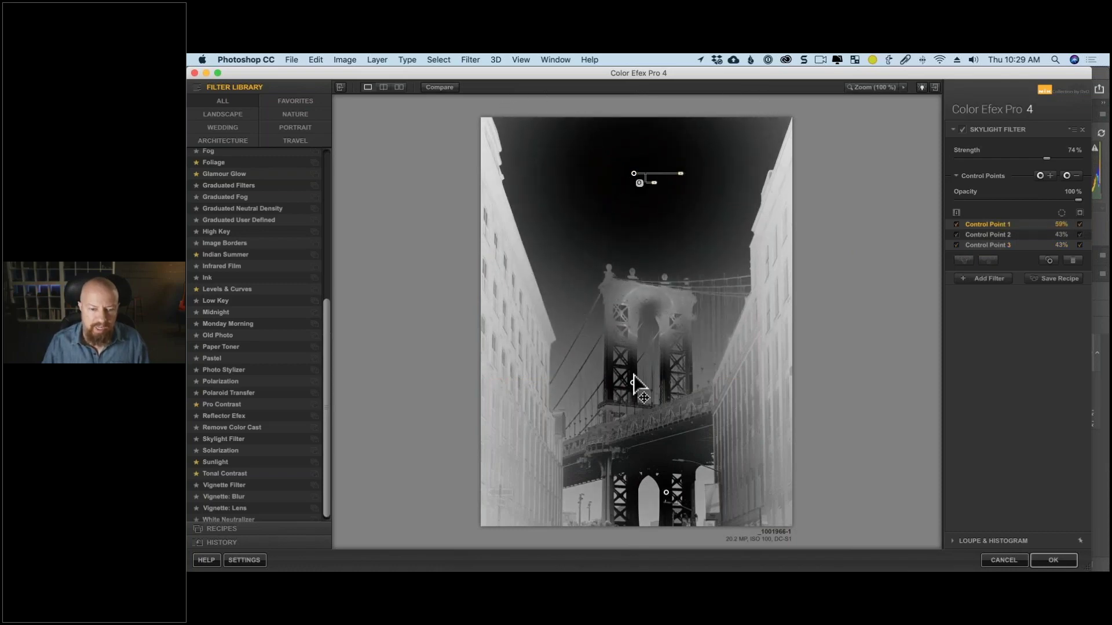
{"action": "mouse_move", "coordinate": [633, 375]}
{"action": "left_mouse_down"}
{"action": "mouse_move", "coordinate": [650, 278]}
{"action": "mouse_move", "coordinate": [634, 374]}
{"action": "mouse_move", "coordinate": [634, 329]}
{"action": "mouse_move", "coordinate": [667, 327]}
{"action": "mouse_move", "coordinate": [634, 366]}
{"action": "mouse_move", "coordinate": [635, 385]}
{"action": "left_mouse_up"}
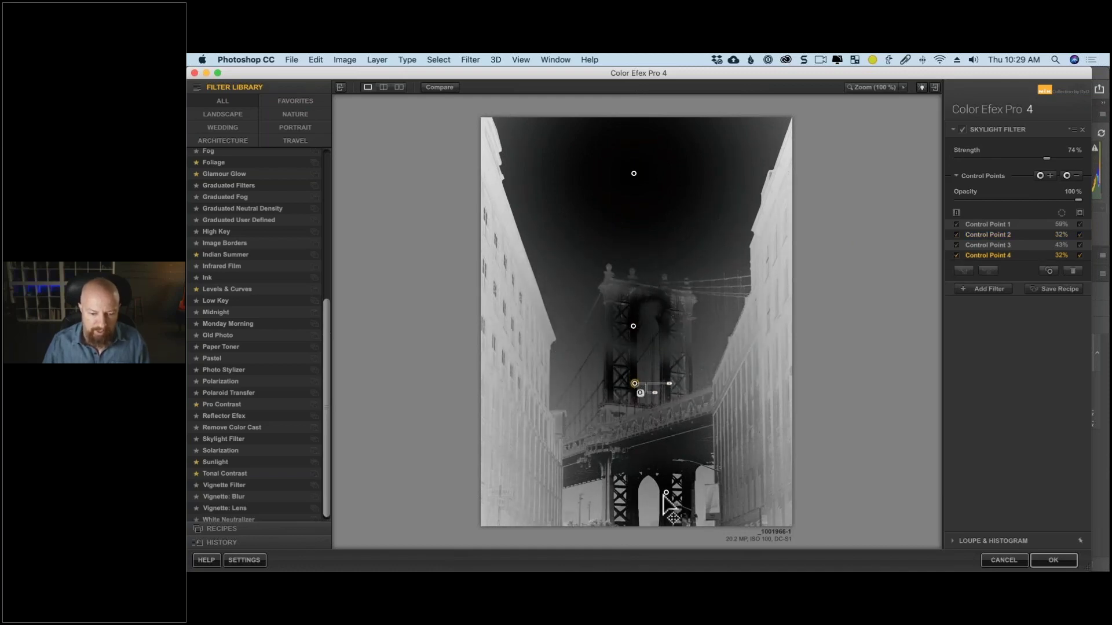
{"action": "left_click_drag", "start_coordinate": [665, 494], "coordinate": [635, 424]}
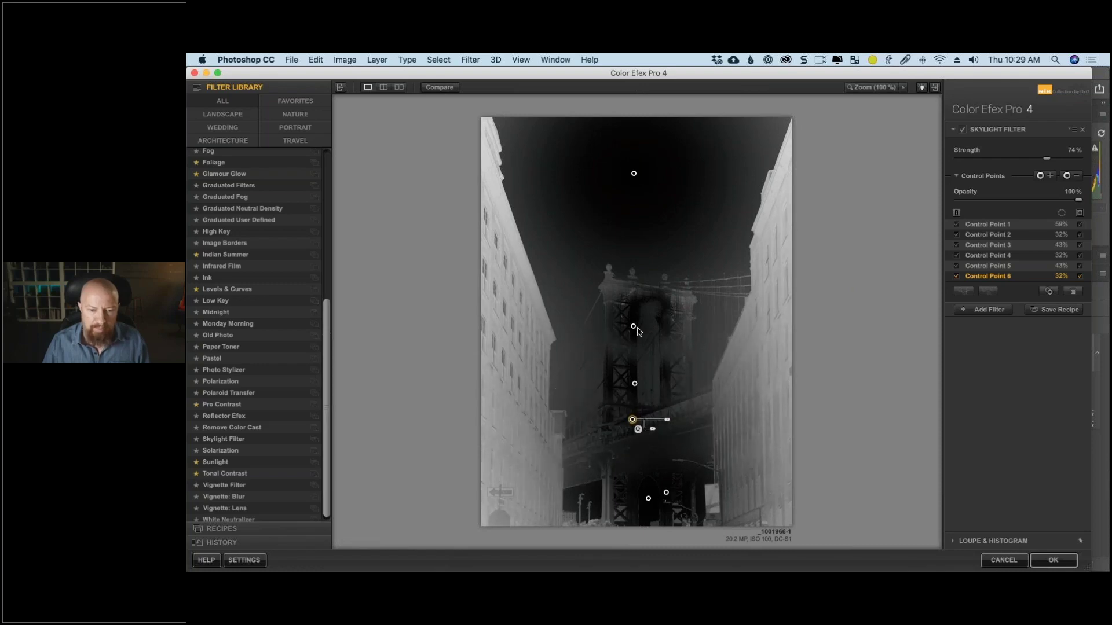
Try a 32% negative control point on the upper corner of the bridge tower, and delete it.
{"action": "left_click_drag", "start_coordinate": [634, 331], "coordinate": [615, 284]}
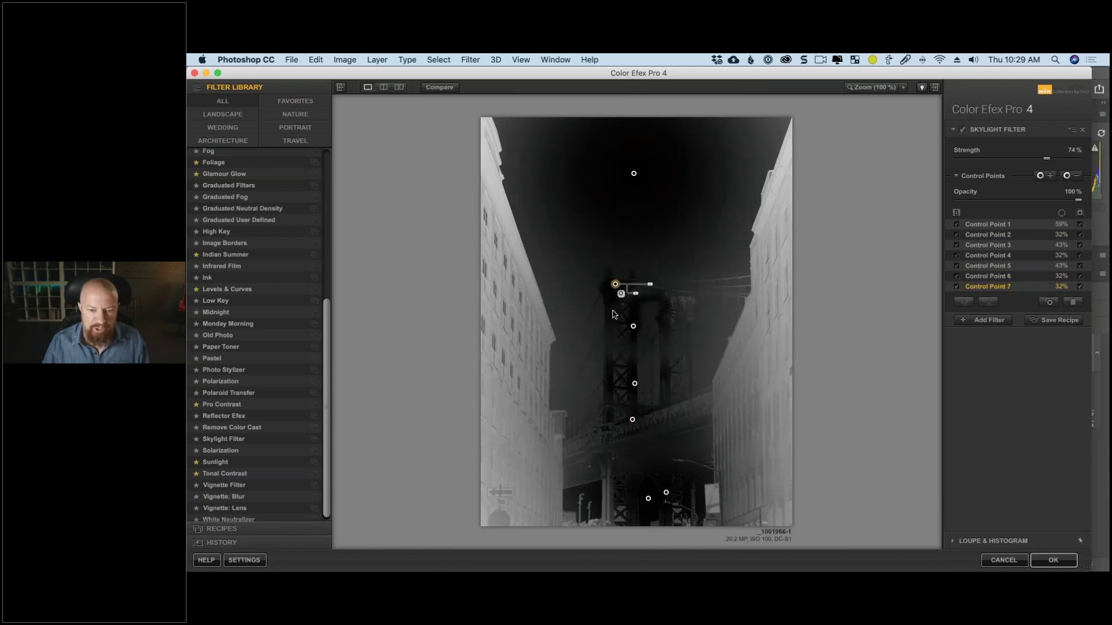
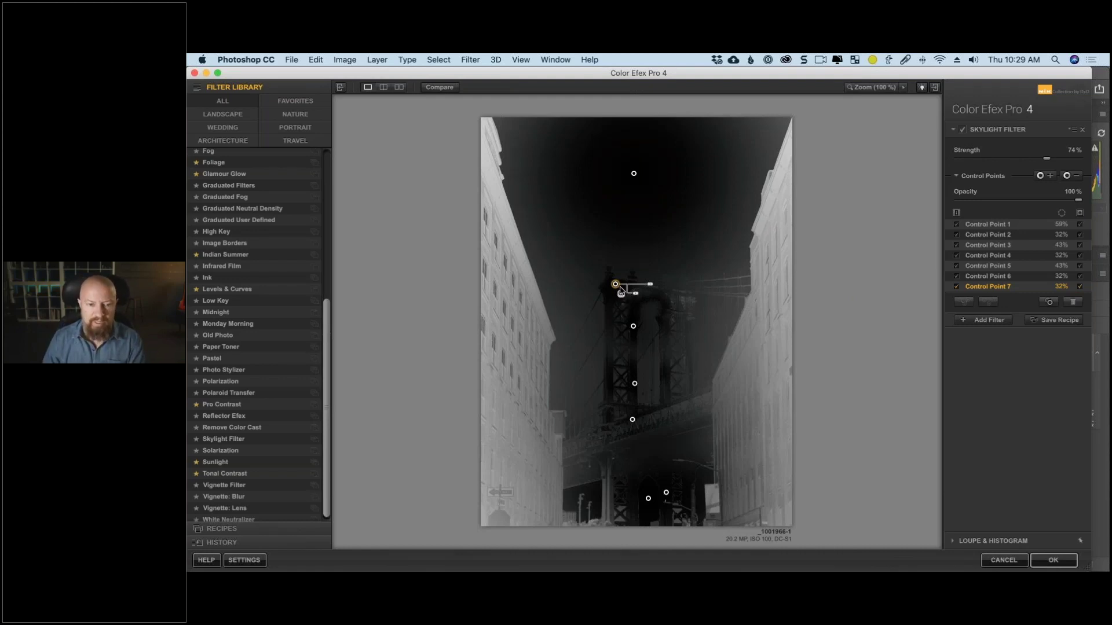
{"action": "key", "text": "Delete"}
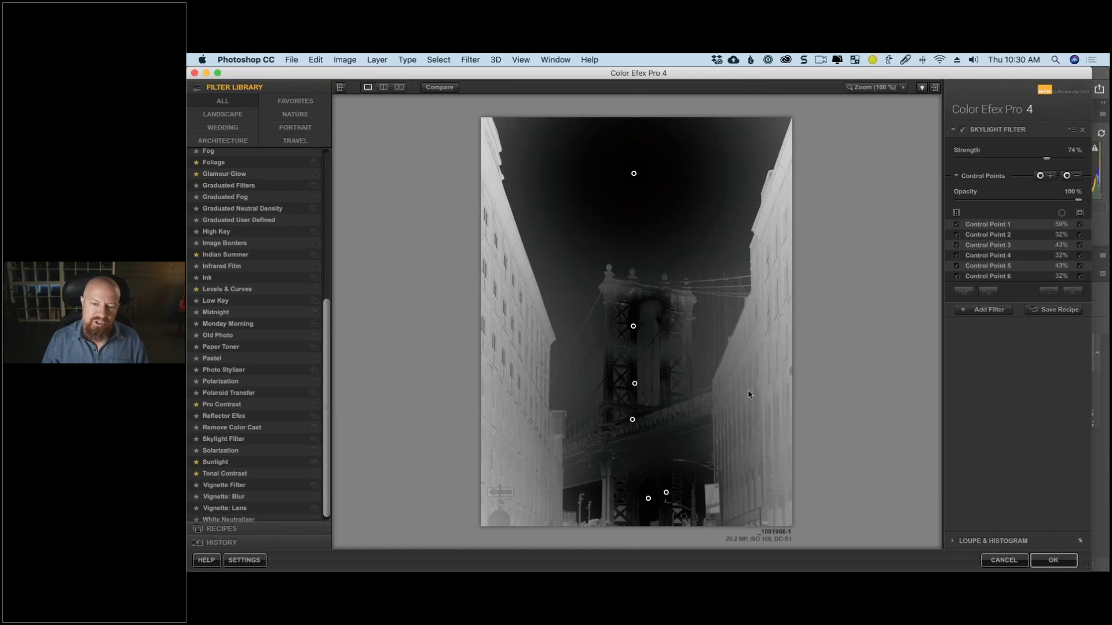
Add positive Skylight Filter control points sized 38% on the right and left brick buildings, and hide the control point masks.
{"action": "left_click", "coordinate": [1039, 176]}
{"action": "left_click", "coordinate": [762, 363]}
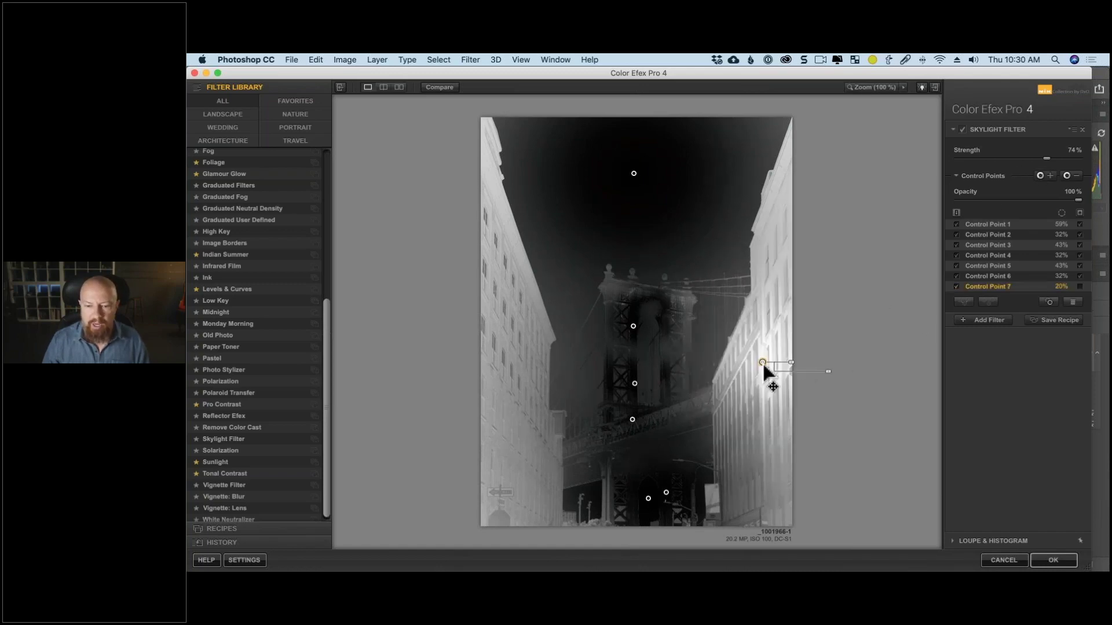
{"action": "left_click_drag", "start_coordinate": [762, 363], "coordinate": [515, 390]}
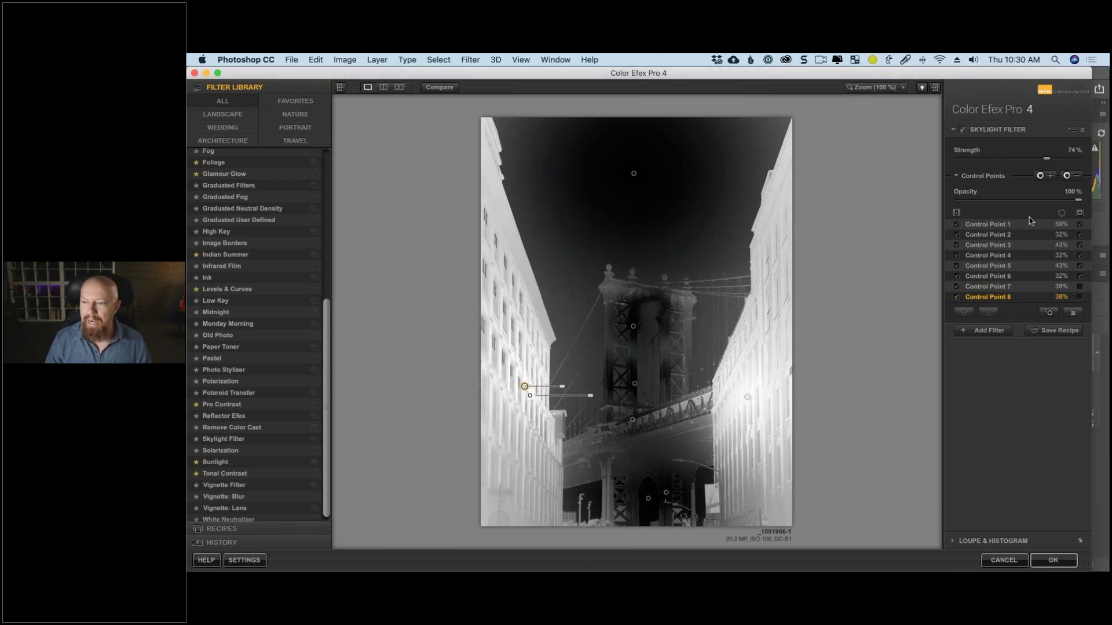
{"action": "left_click", "coordinate": [1081, 215]}
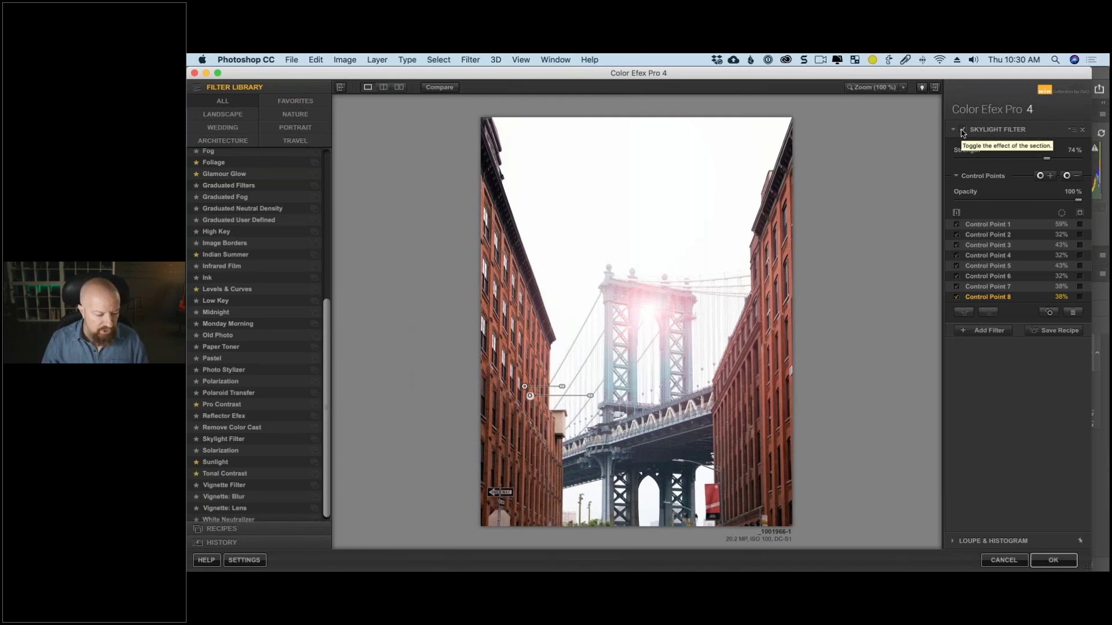
Compare the masked Skylight Filter with the unfiltered photo, and inspect the bridge and right building at 100% zoom.
{"action": "left_click", "coordinate": [962, 131]}
{"action": "left_click", "coordinate": [963, 131]}
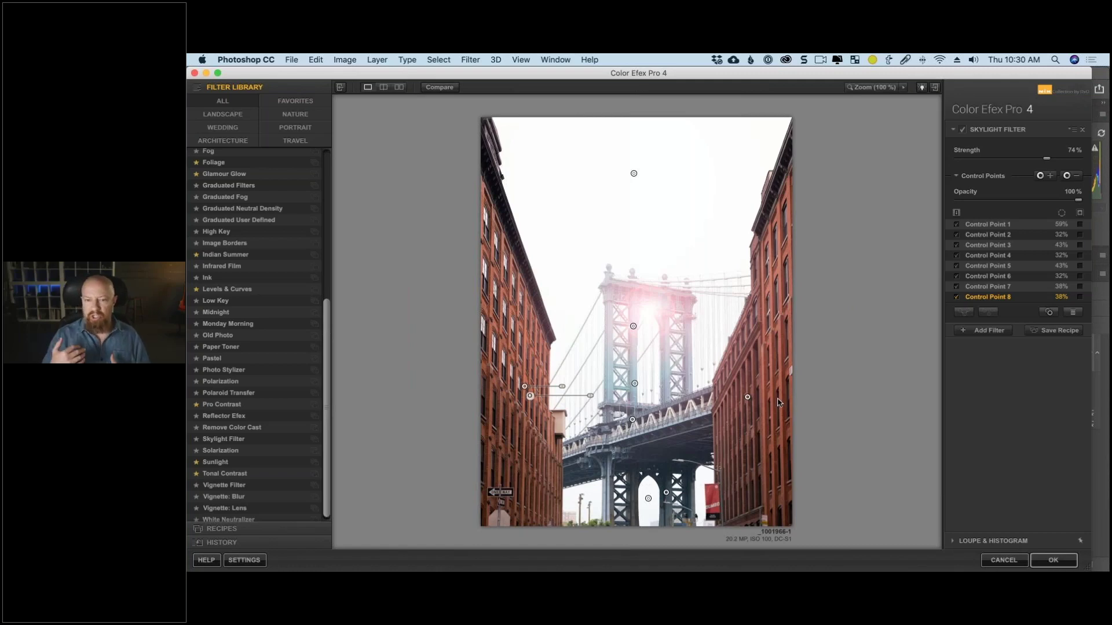
{"action": "left_click", "coordinate": [874, 87]}
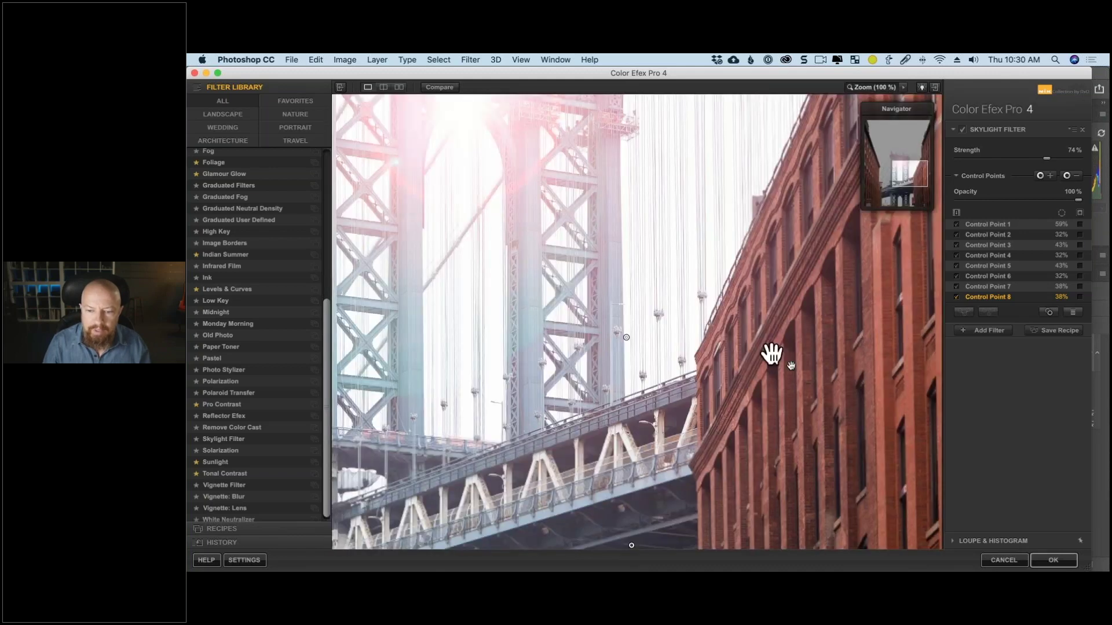
{"action": "left_click_drag", "start_coordinate": [771, 353], "coordinate": [728, 245]}
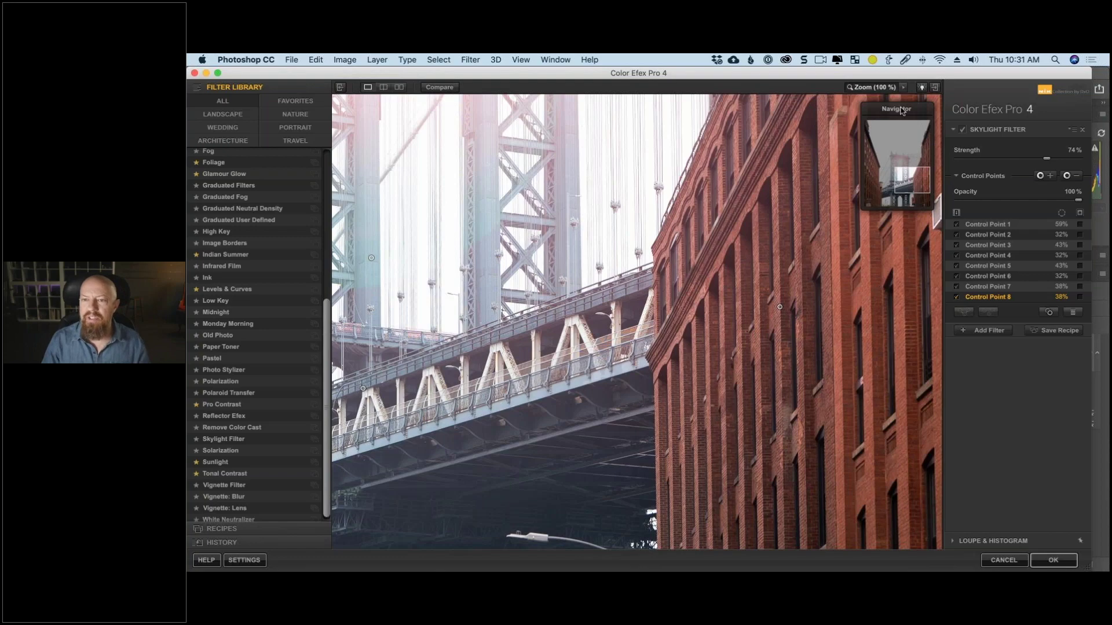
{"action": "left_click", "coordinate": [885, 91]}
{"action": "left_click", "coordinate": [884, 90]}
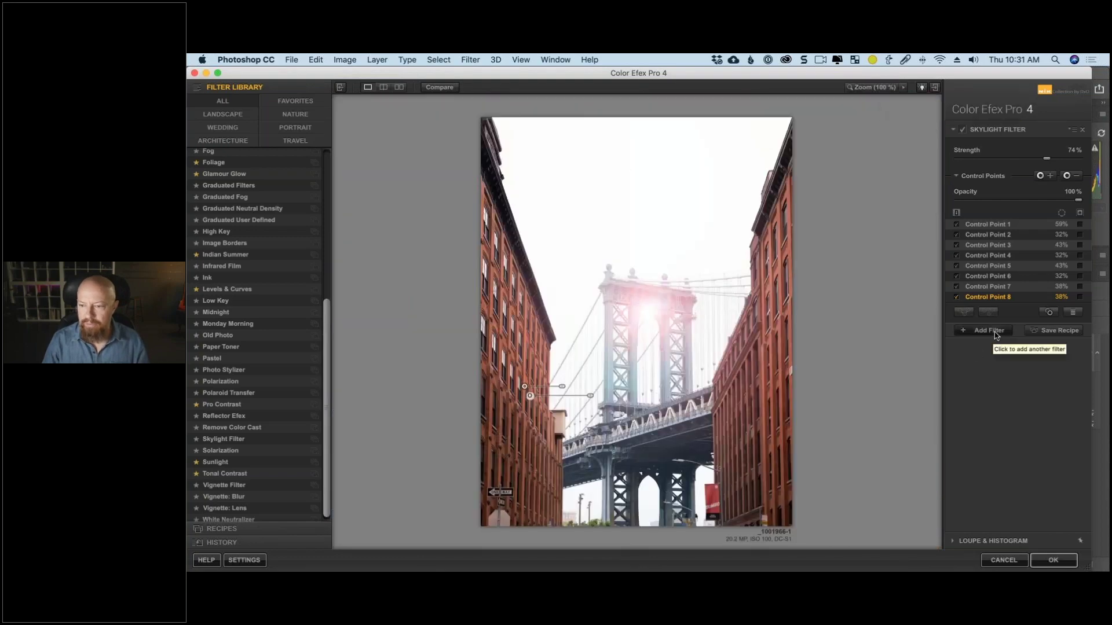
Add a Levels & Curves filter and shape its RGB curve into an S with lowered shadows and raised highlights.
{"action": "left_click", "coordinate": [988, 330]}
{"action": "scroll", "coordinate": [249, 432], "scroll_direction": "down", "scroll_amount": 1}
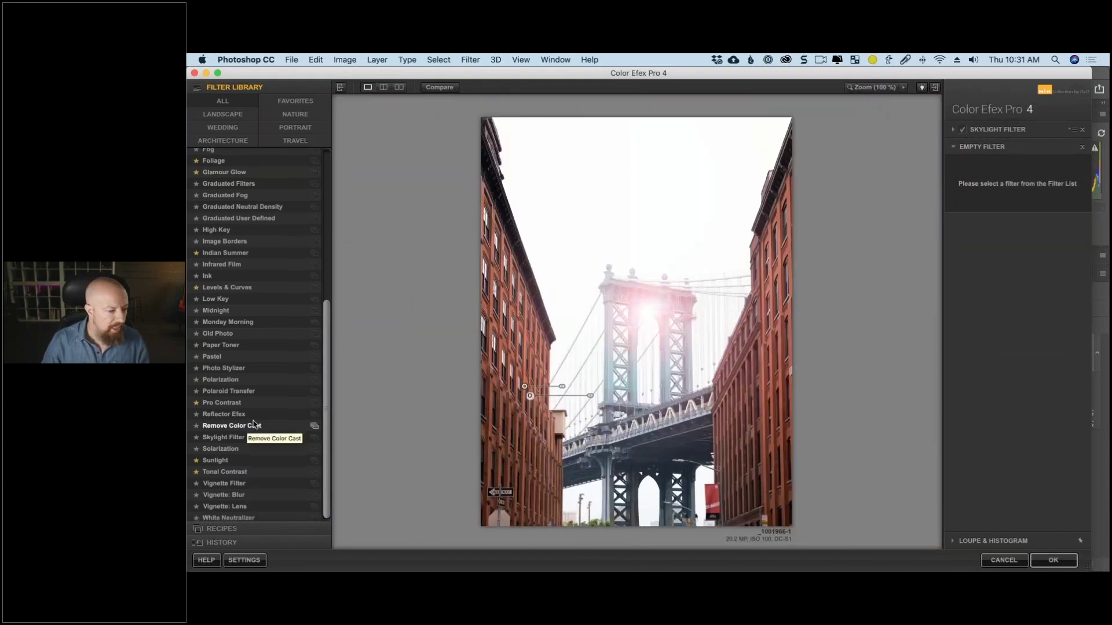
{"action": "left_click", "coordinate": [236, 288]}
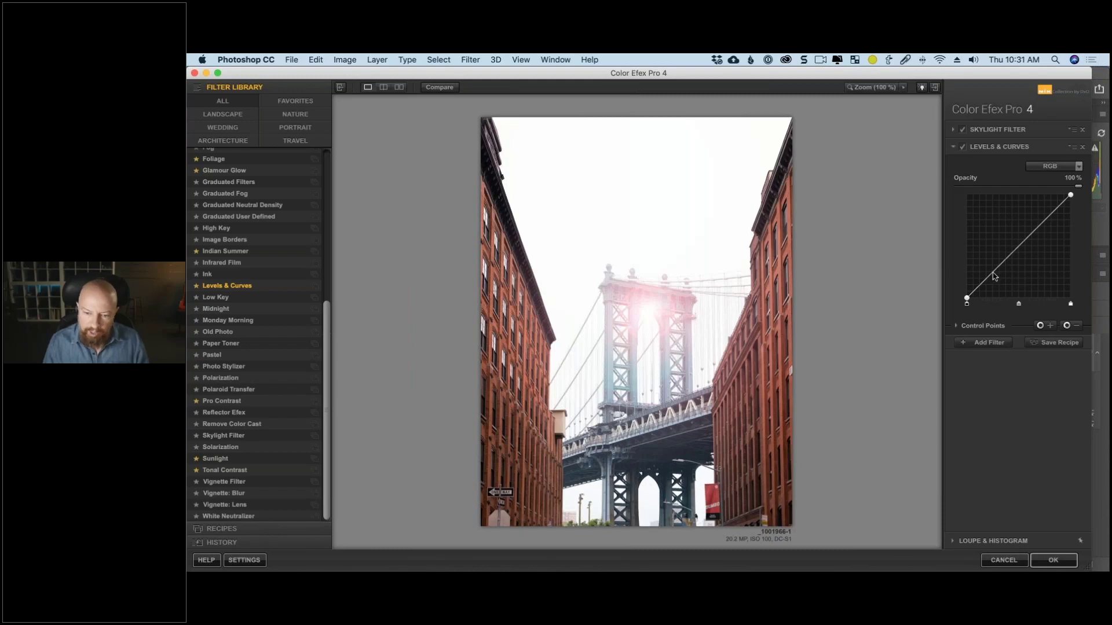
{"action": "left_click_drag", "start_coordinate": [995, 277], "coordinate": [995, 285]}
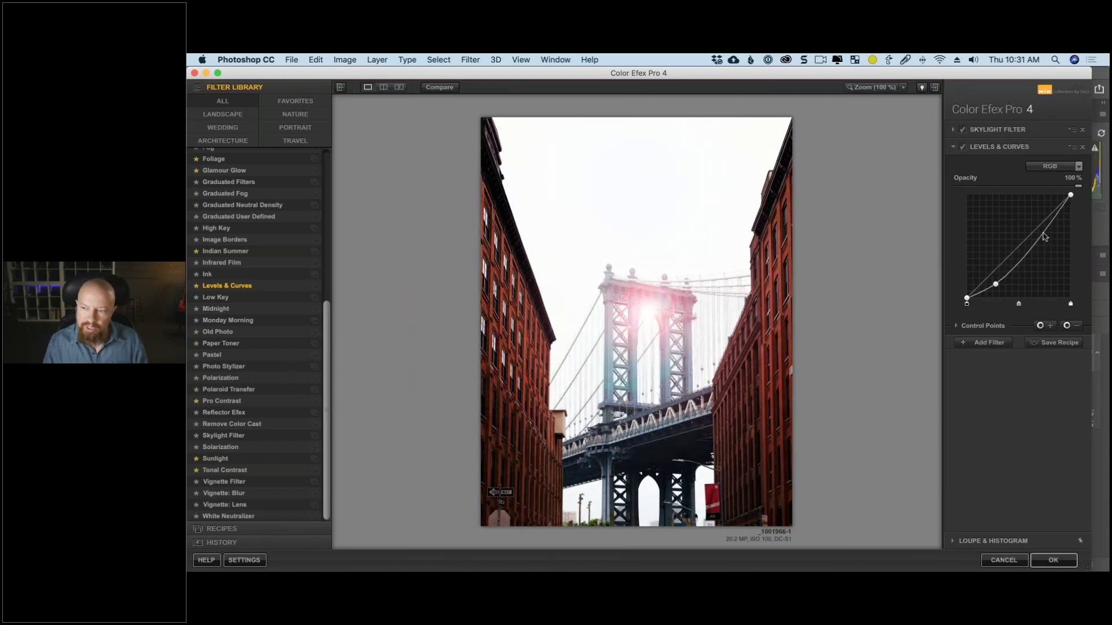
{"action": "left_click_drag", "start_coordinate": [1044, 236], "coordinate": [1043, 211]}
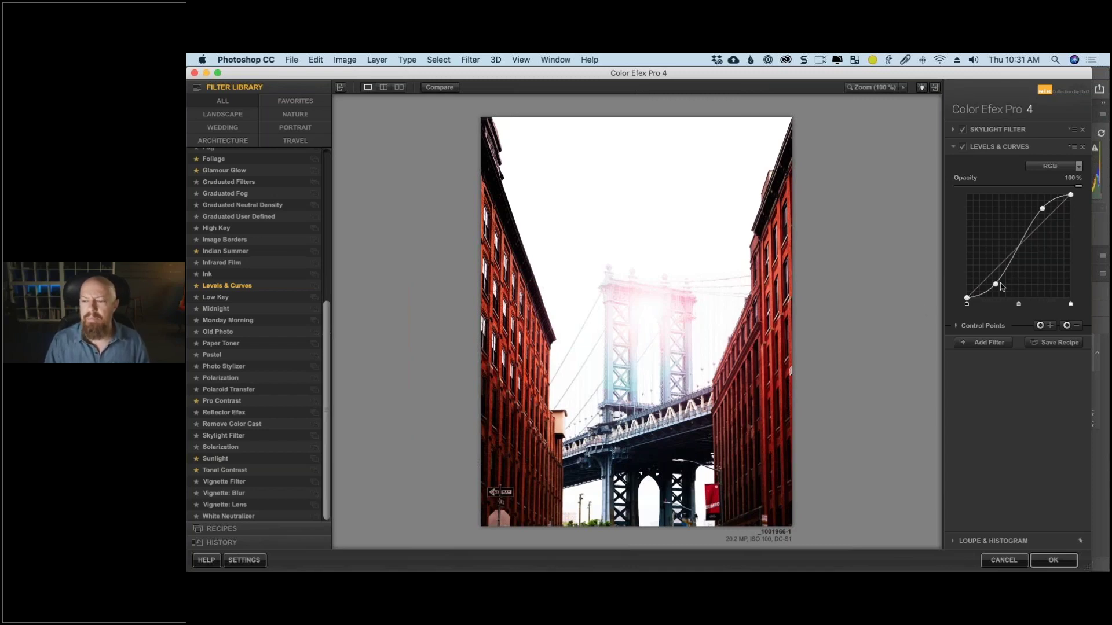
{"action": "mouse_move", "coordinate": [995, 284]}
{"action": "left_mouse_down"}
{"action": "mouse_move", "coordinate": [1000, 272]}
{"action": "mouse_move", "coordinate": [995, 286]}
{"action": "left_mouse_up"}
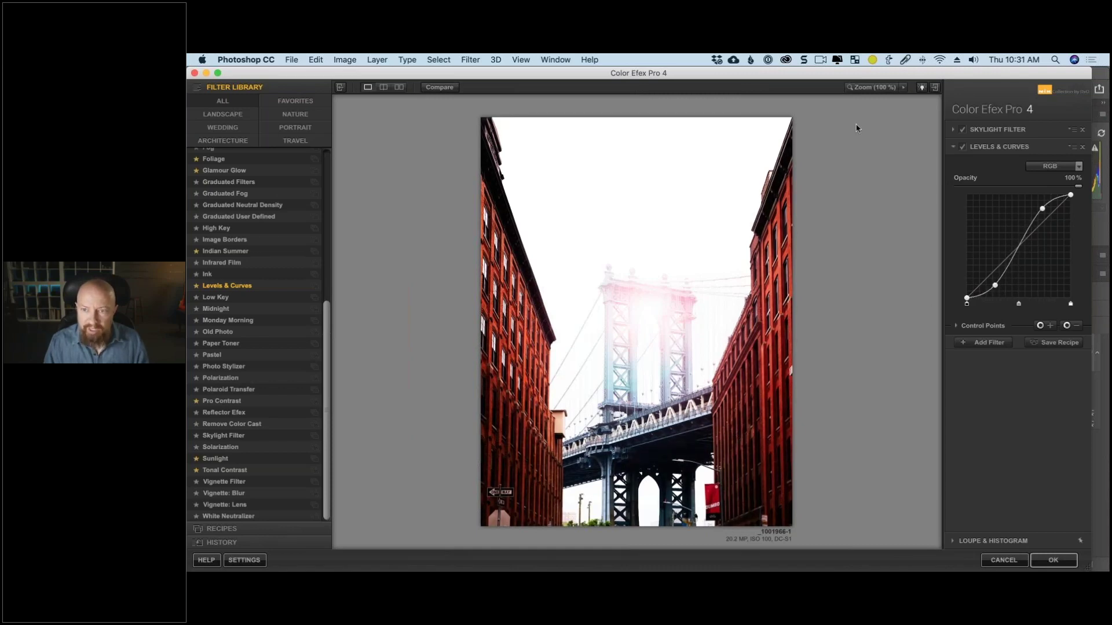
Inspect the Levels & Curves contrast on the bridge and brick building at 100% zoom, and return to the full view.
{"action": "left_click", "coordinate": [868, 88]}
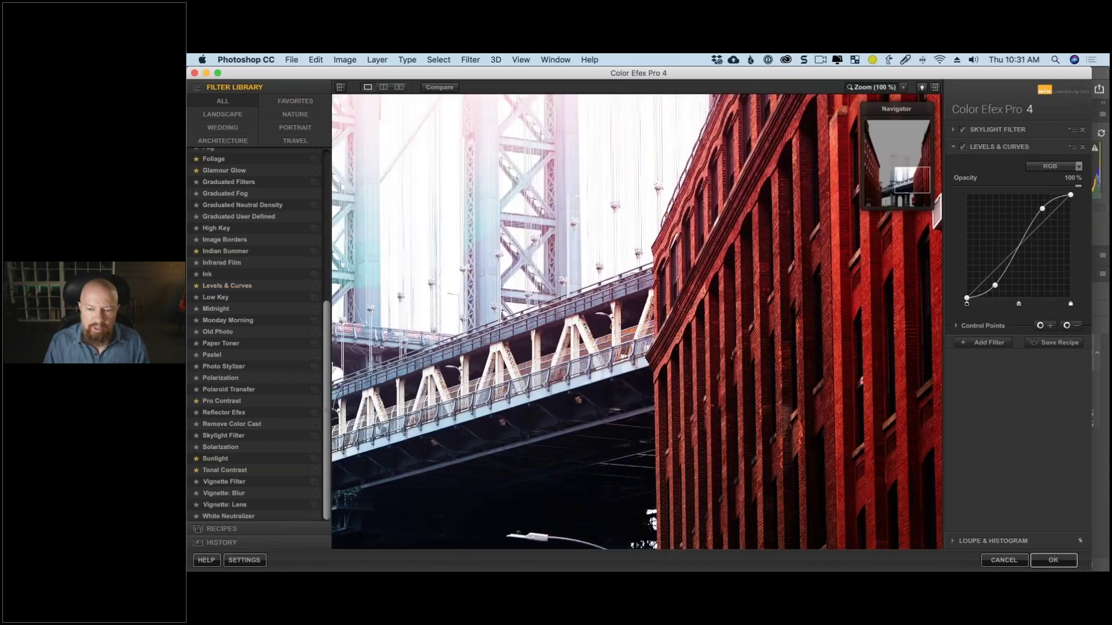
{"action": "scroll", "coordinate": [707, 318], "scroll_direction": "down", "scroll_amount": 3}
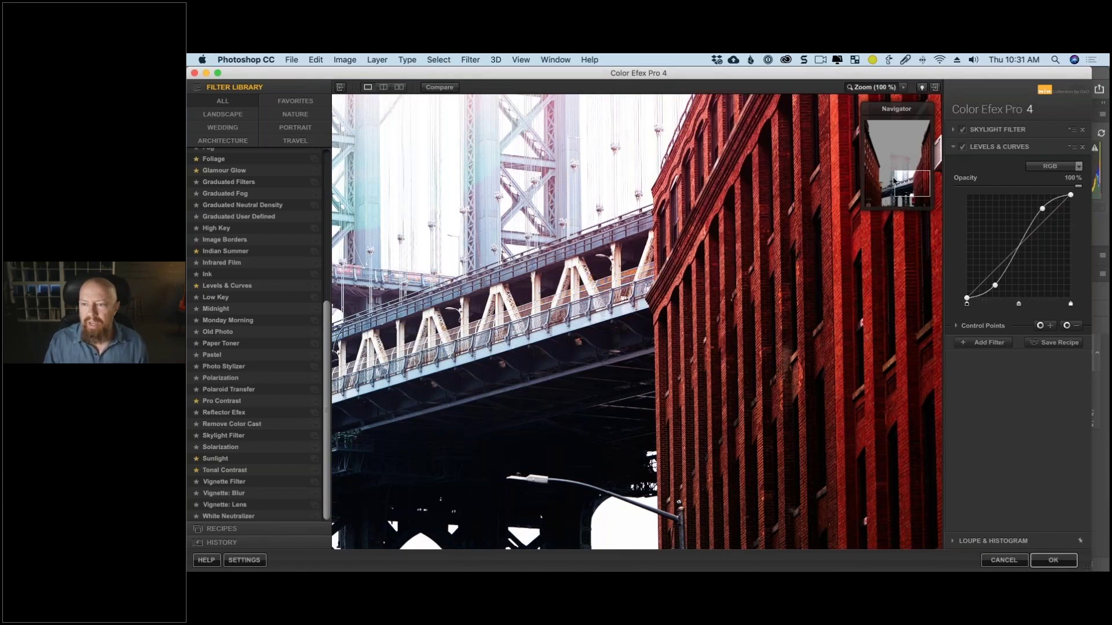
{"action": "left_click", "coordinate": [873, 87]}
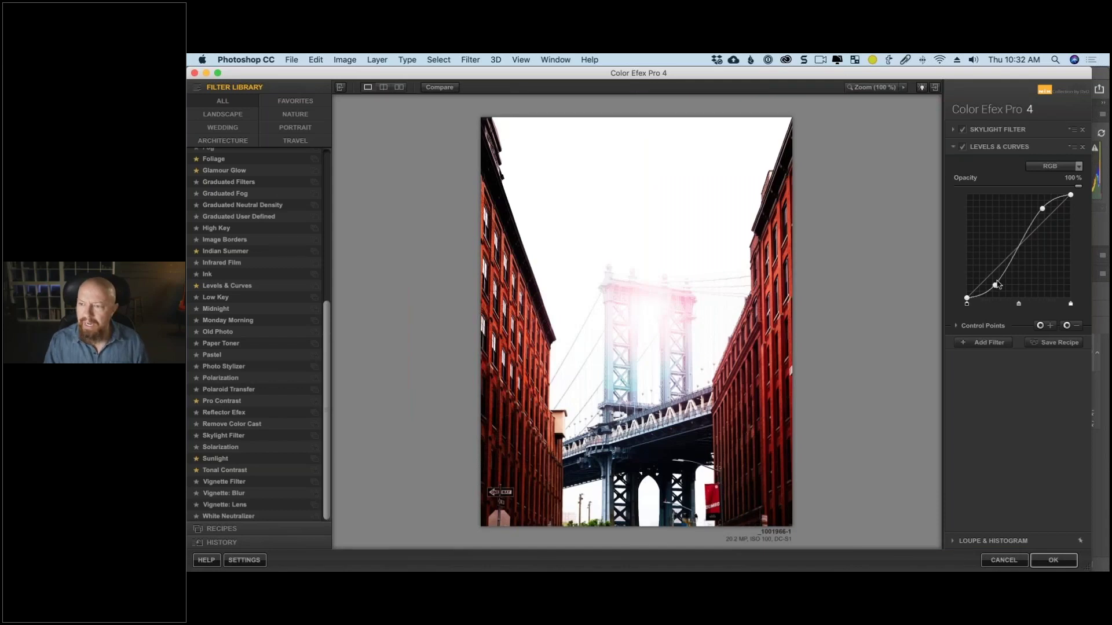
Place a positive Levels & Curves control point on the right brick building to limit the contrast to that area.
{"action": "left_click", "coordinate": [1049, 327]}
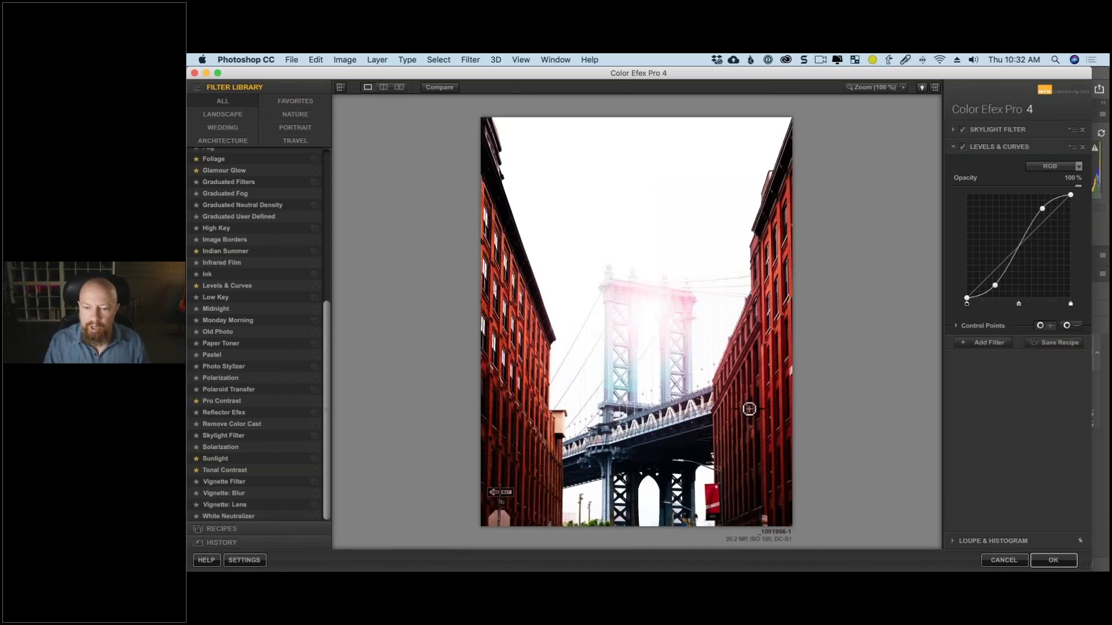
{"action": "left_click", "coordinate": [755, 387]}
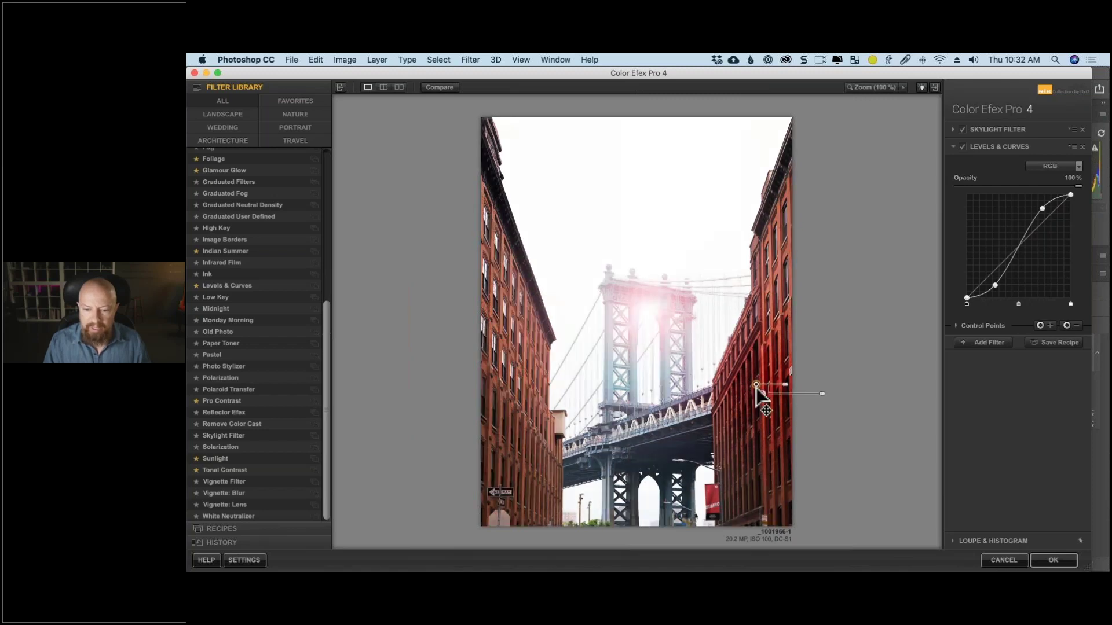
{"action": "left_click_drag", "start_coordinate": [756, 386], "coordinate": [745, 402]}
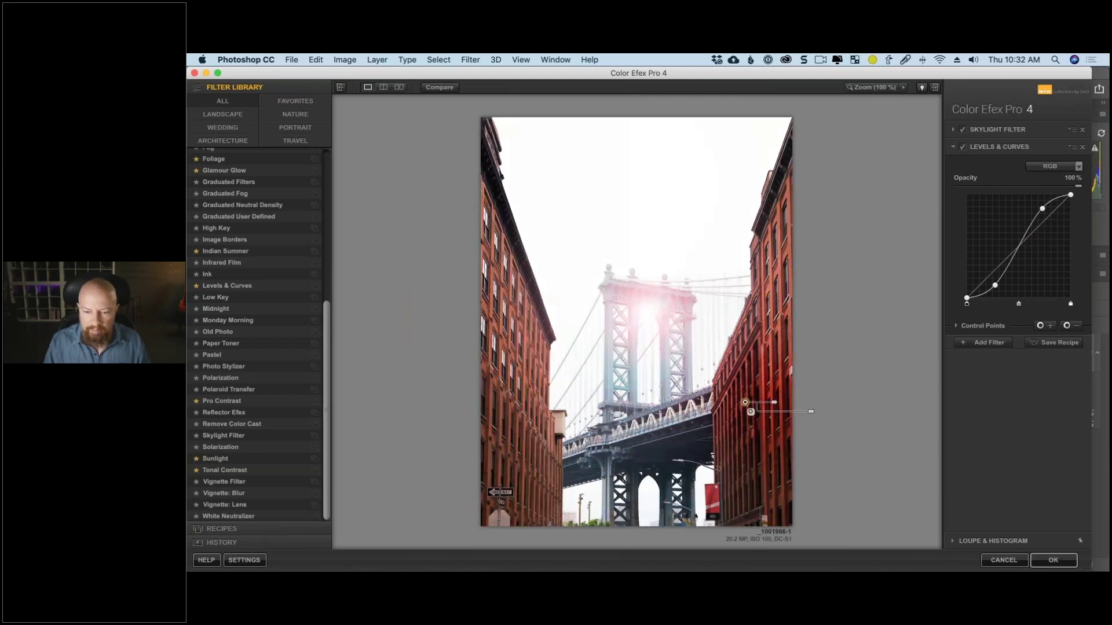
Show the mask of the Levels & Curves control point and duplicate the point from the right building onto the left brick building.
{"action": "left_click", "coordinate": [956, 326]}
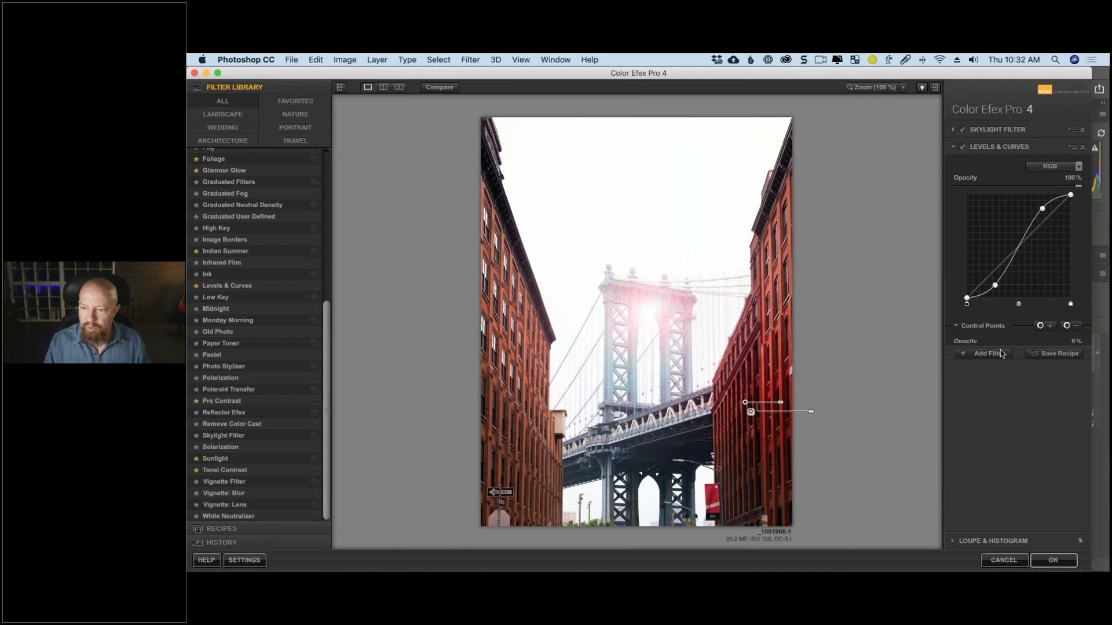
{"action": "left_click", "coordinate": [1079, 375]}
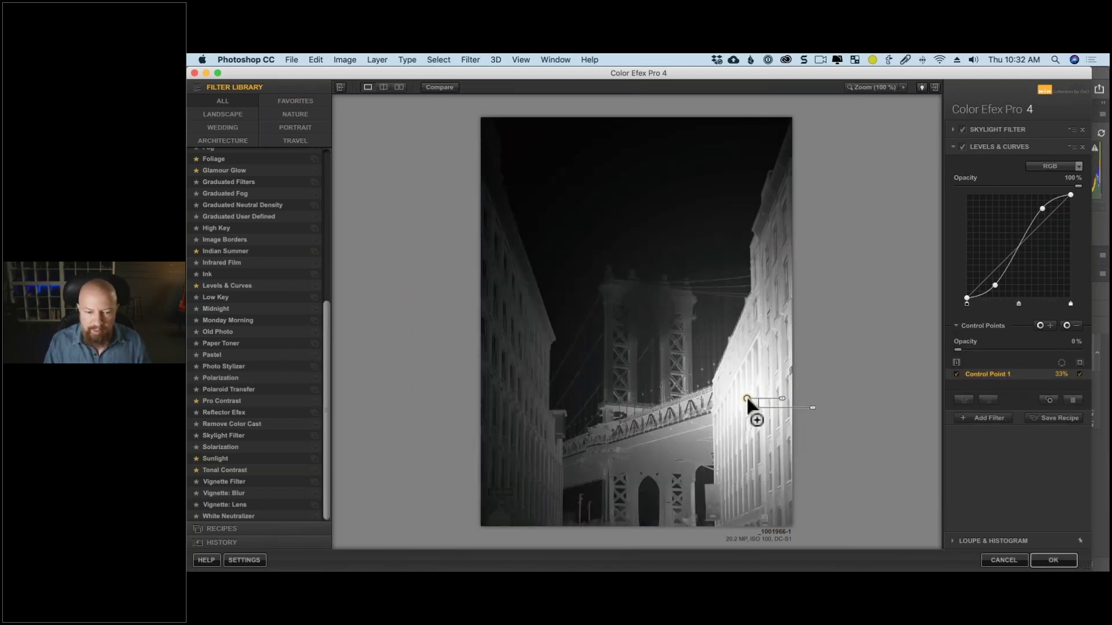
{"action": "left_click_drag", "start_coordinate": [747, 399], "coordinate": [531, 393]}
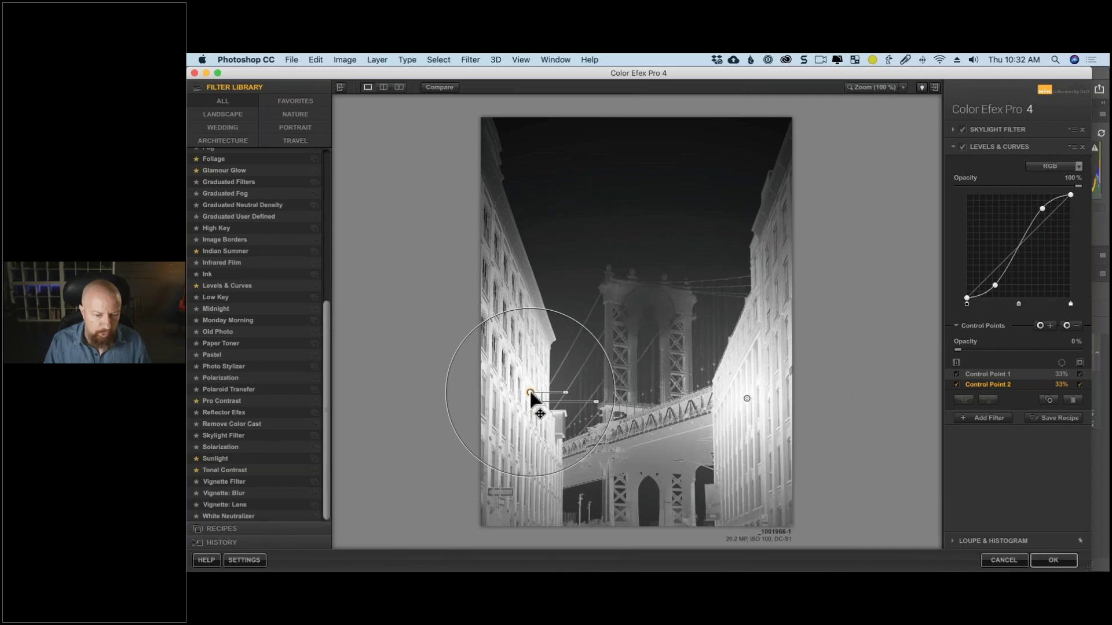
Fine-tune the left building's control point position on the brickwork at 100% zoom, and return to the full view.
{"action": "left_click", "coordinate": [872, 87]}
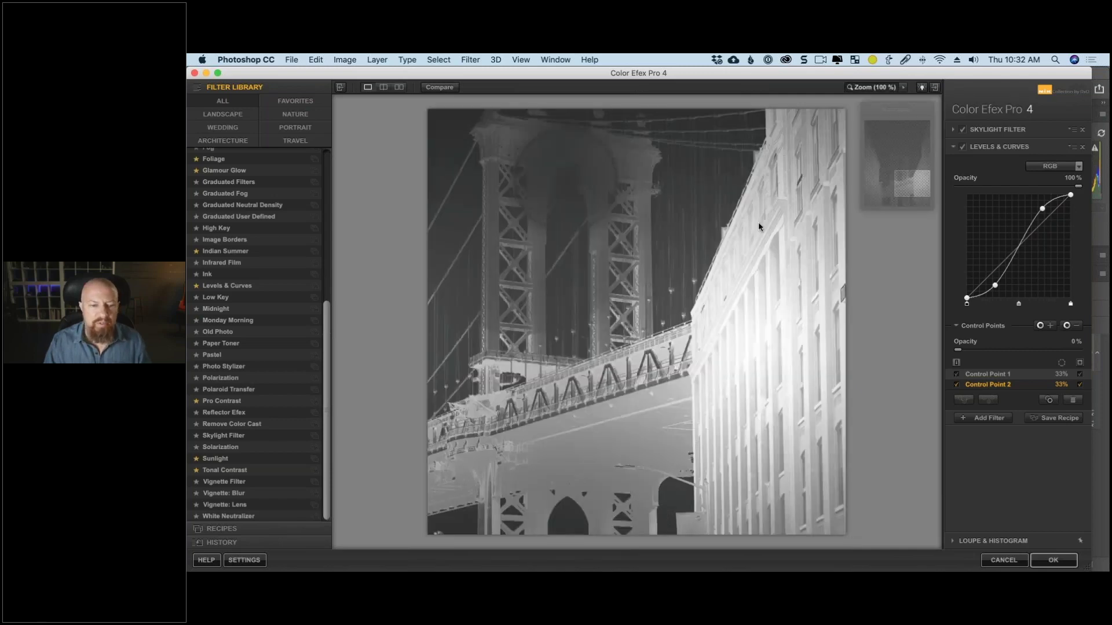
{"action": "left_click_drag", "start_coordinate": [477, 339], "coordinate": [575, 322]}
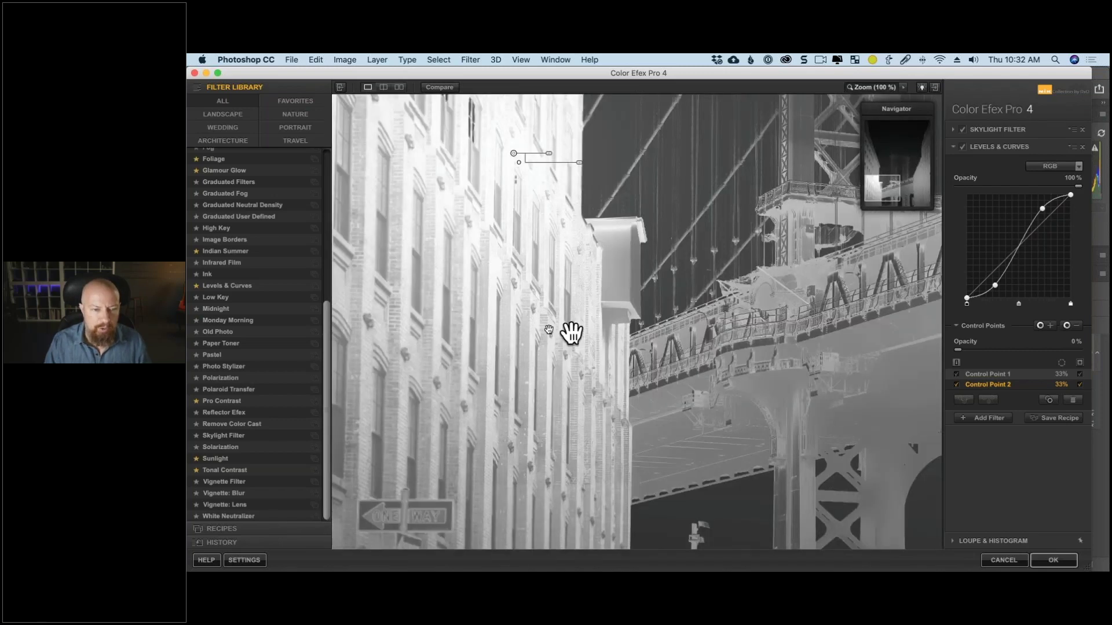
{"action": "left_click_drag", "start_coordinate": [488, 285], "coordinate": [496, 400]}
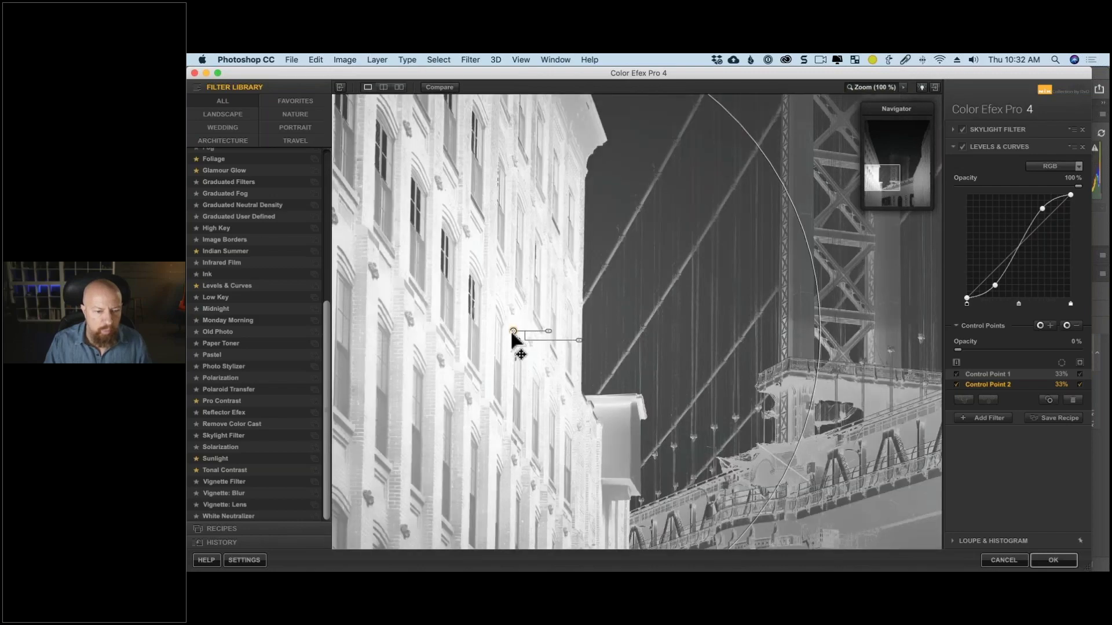
{"action": "left_click_drag", "start_coordinate": [513, 331], "coordinate": [508, 335]}
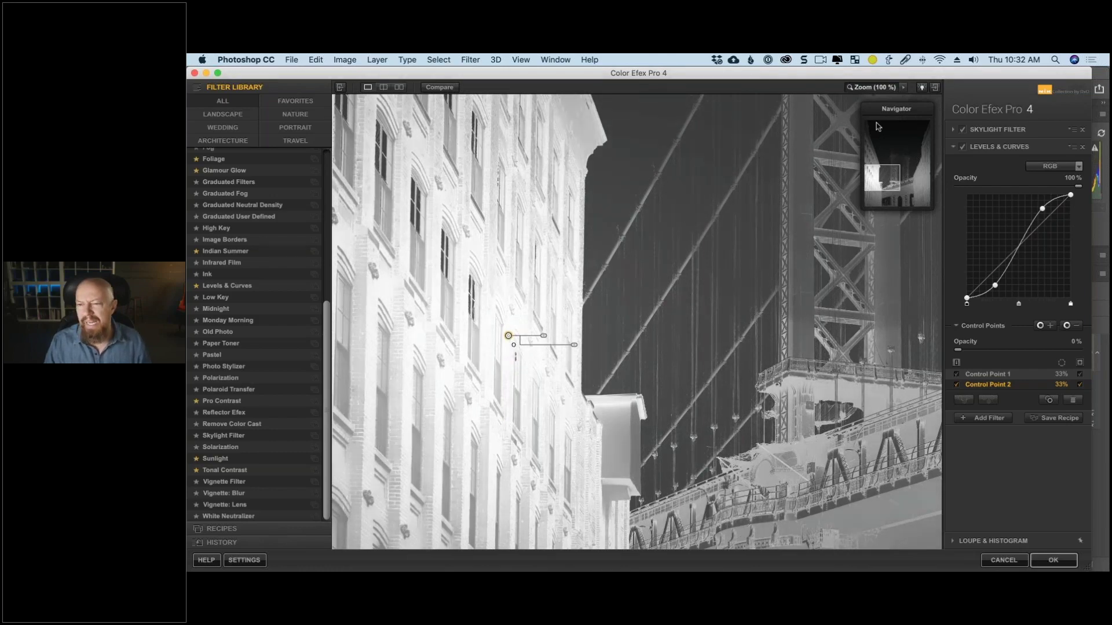
{"action": "left_click", "coordinate": [871, 86]}
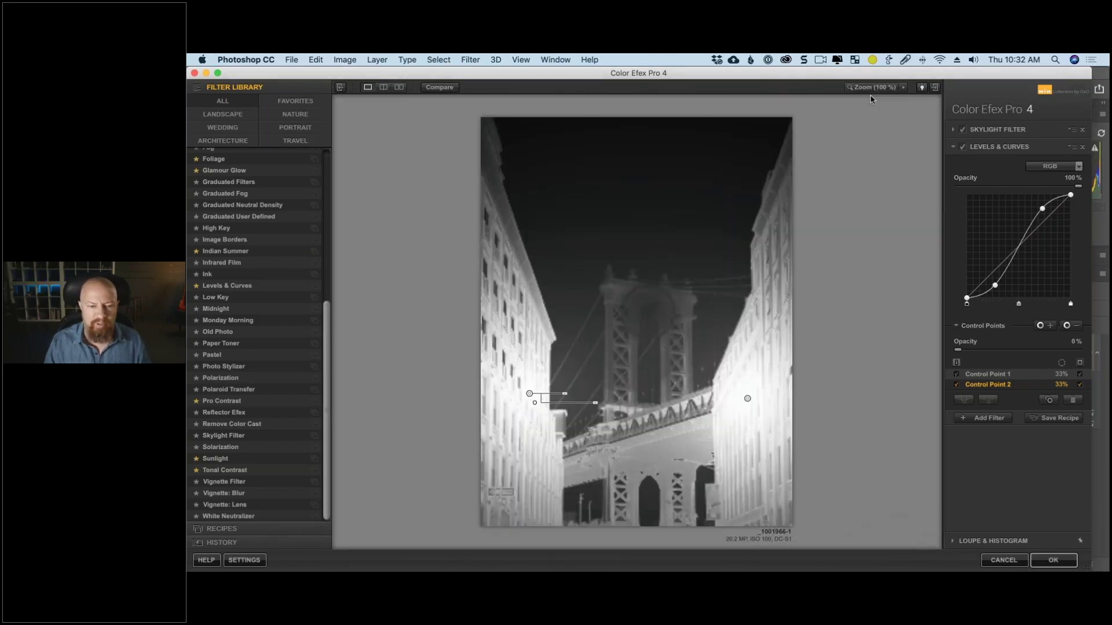
Place a negative Levels & Curves control point on the dark bridge underside and enlarge its size to 41%.
{"action": "left_click", "coordinate": [1067, 325]}
{"action": "left_click", "coordinate": [643, 449]}
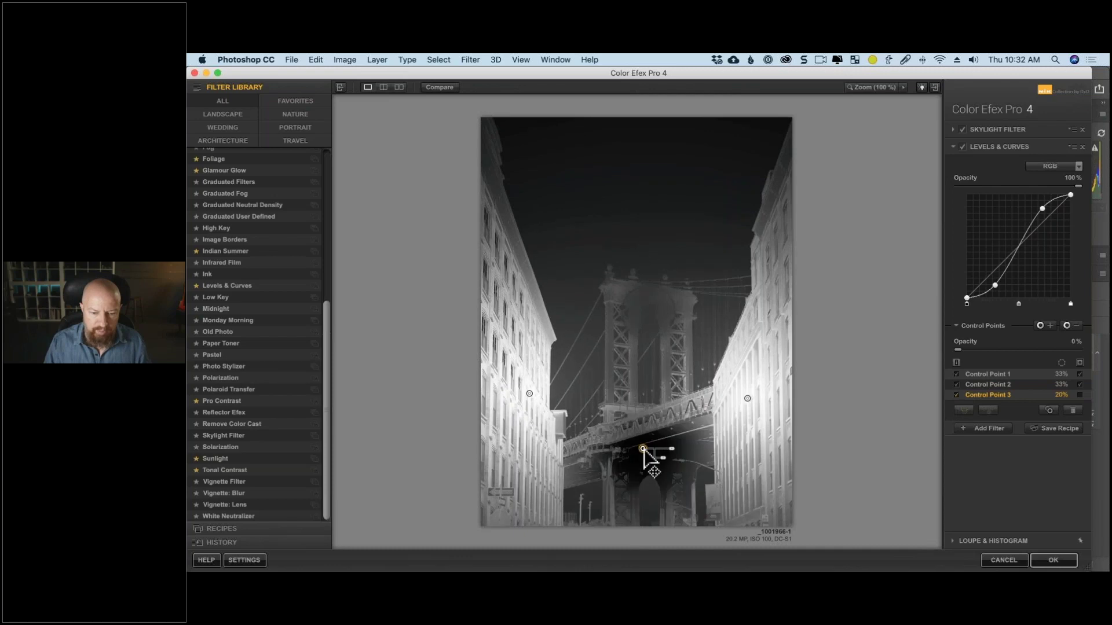
{"action": "left_click_drag", "start_coordinate": [681, 455], "coordinate": [686, 451]}
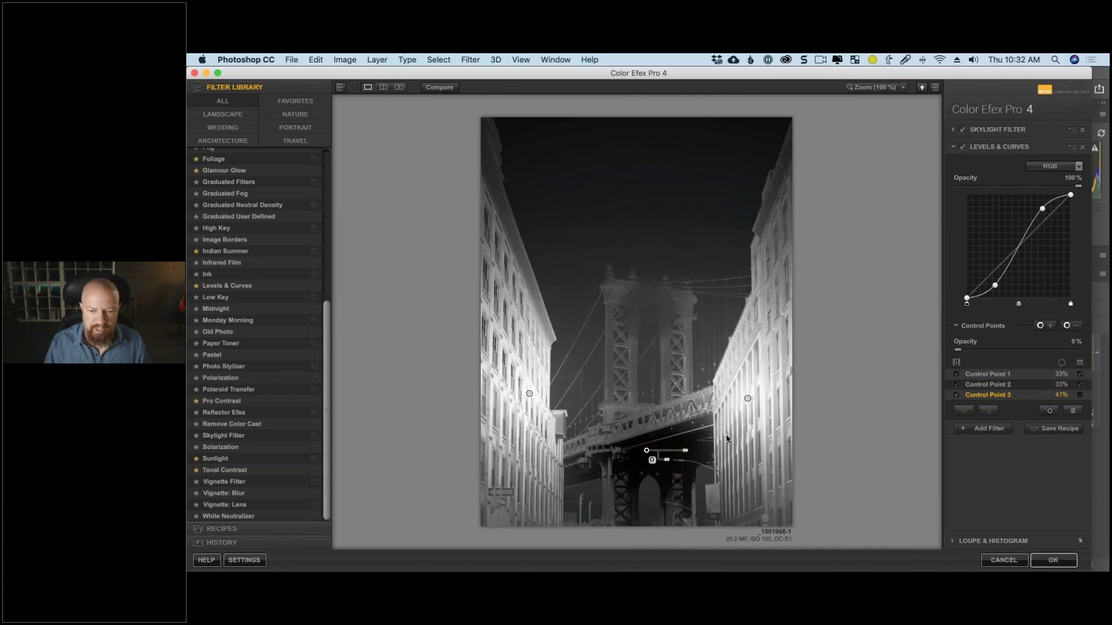
Hide the mask display for all Levels & Curves control points.
{"action": "left_click", "coordinate": [746, 398]}
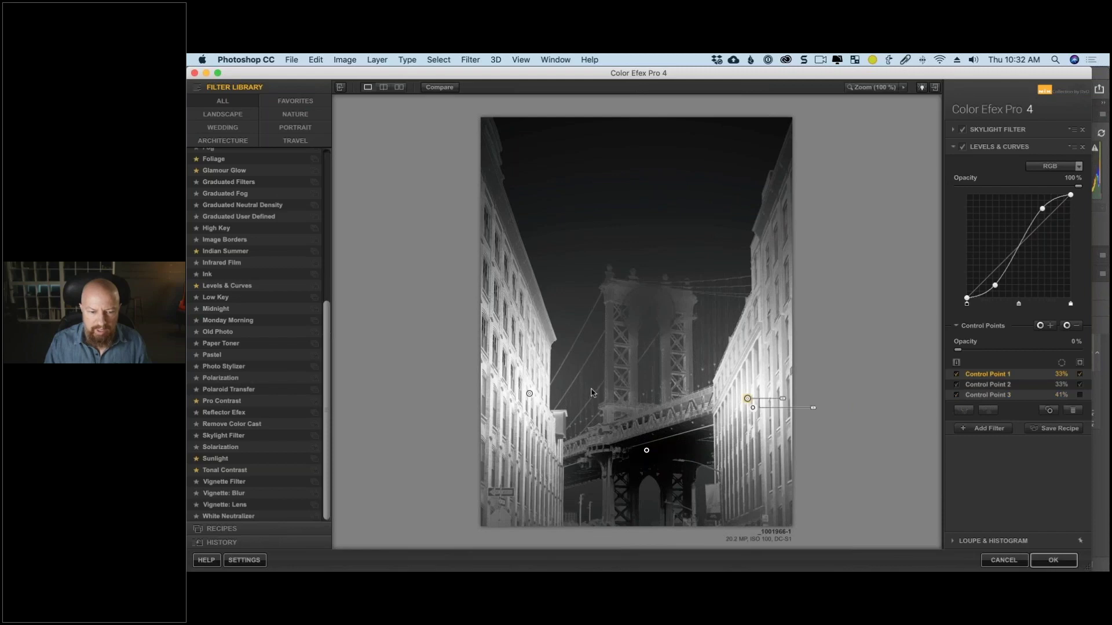
{"action": "left_click", "coordinate": [529, 395]}
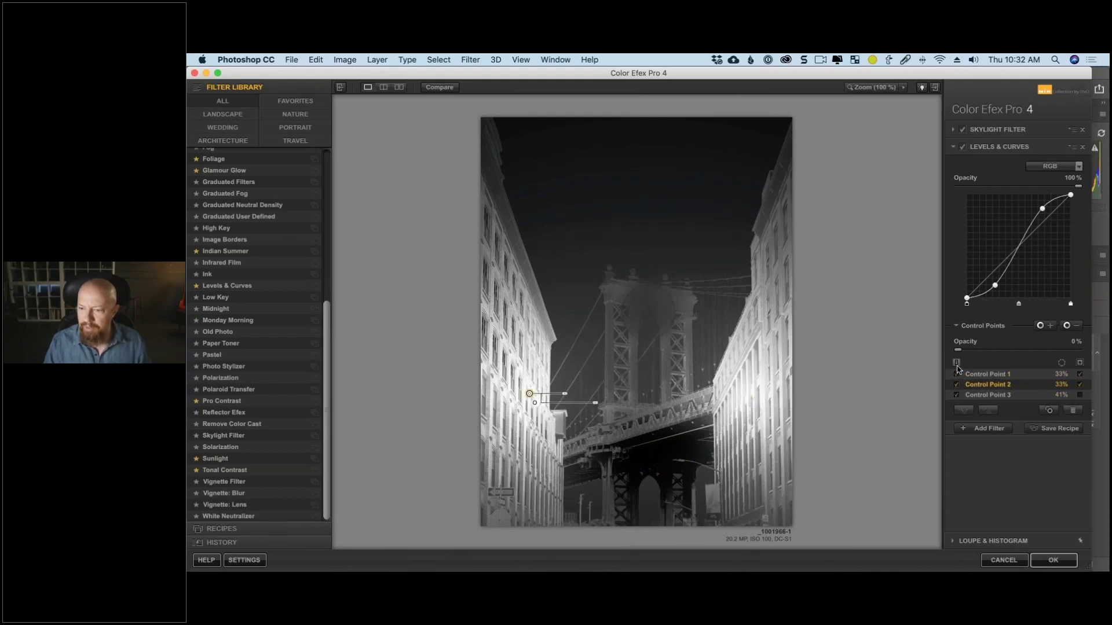
{"action": "left_click", "coordinate": [1079, 363]}
{"action": "left_click", "coordinate": [1080, 363]}
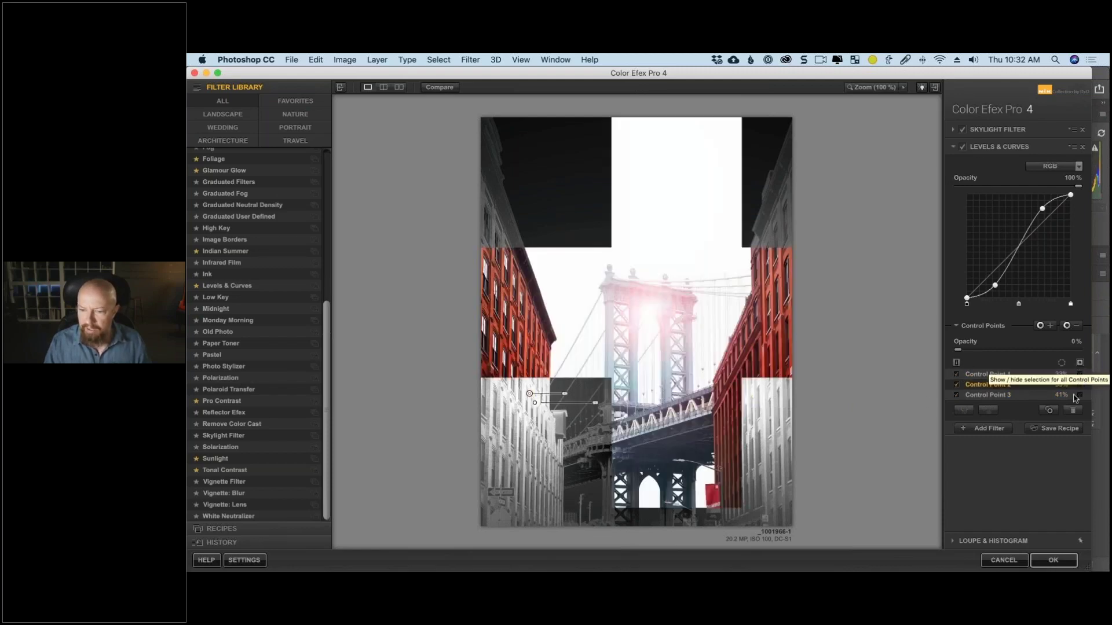
Compare the photo with and without the masked Levels & Curves filter.
{"action": "left_click", "coordinate": [747, 399]}
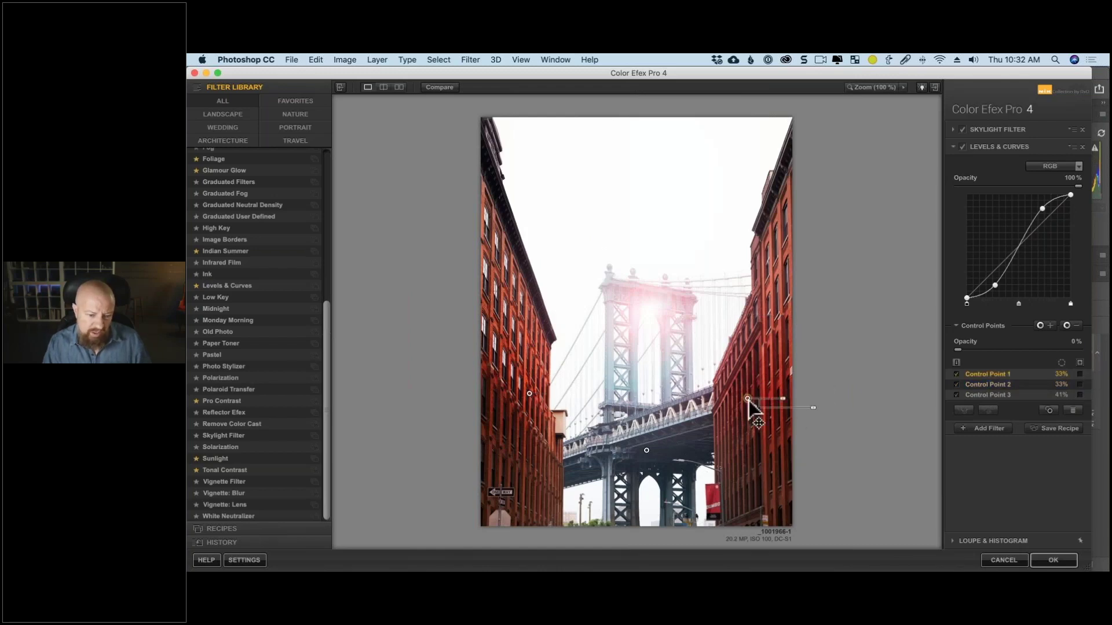
{"action": "left_click", "coordinate": [963, 148]}
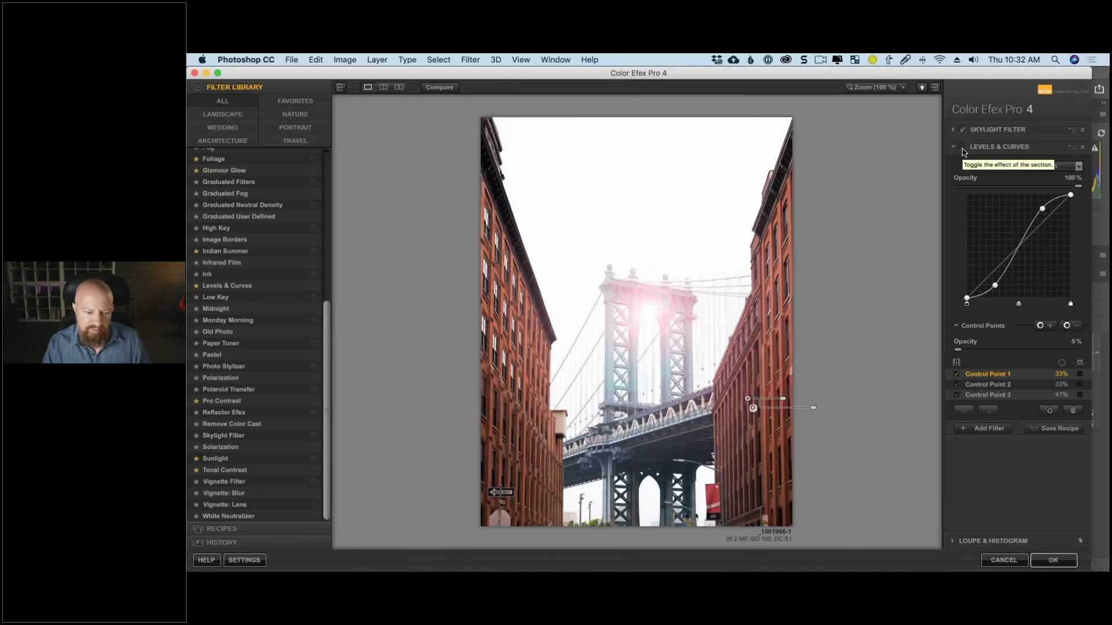
{"action": "left_click", "coordinate": [963, 148]}
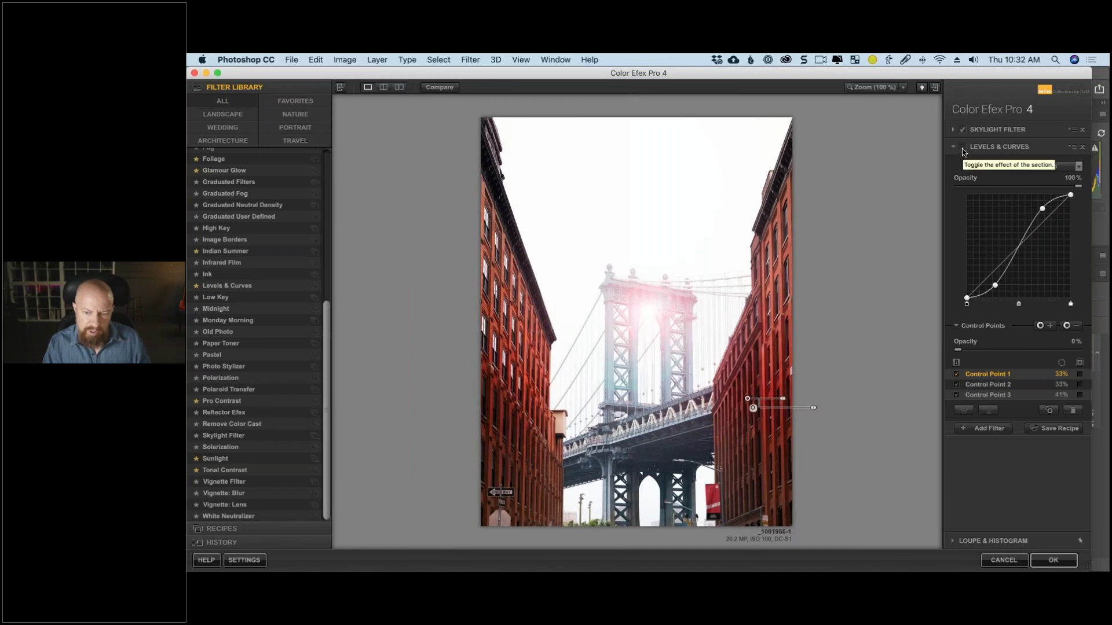
Duplicate the positive control point onto the upper parts of the right and left buildings, and compare the filter off and on.
{"action": "left_click_drag", "start_coordinate": [753, 406], "coordinate": [502, 270]}
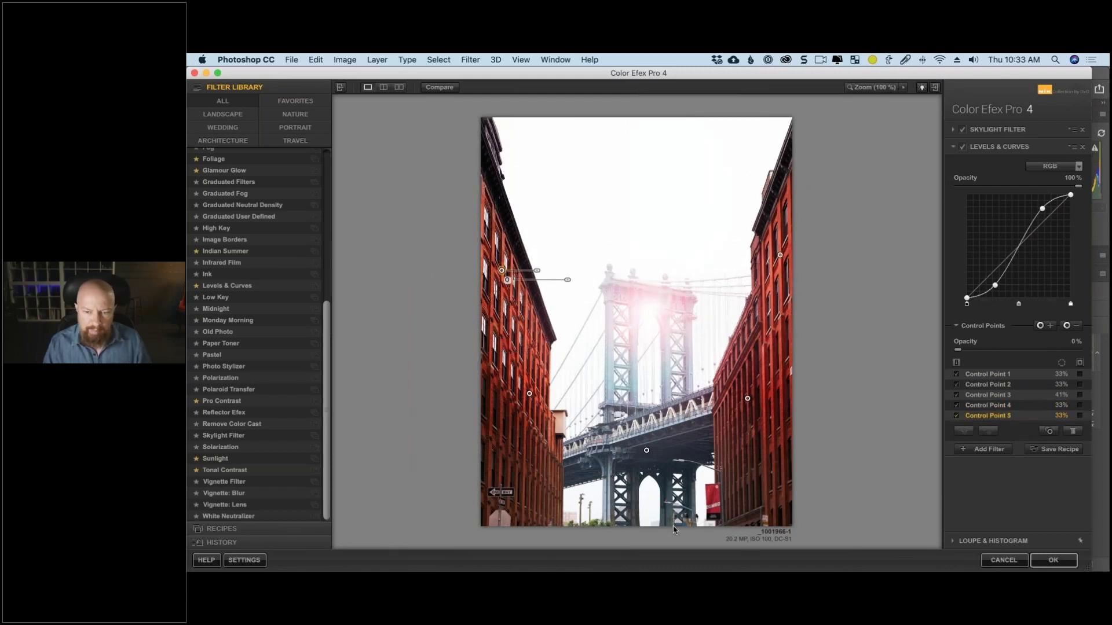
{"action": "left_click", "coordinate": [962, 148]}
{"action": "left_click", "coordinate": [961, 147]}
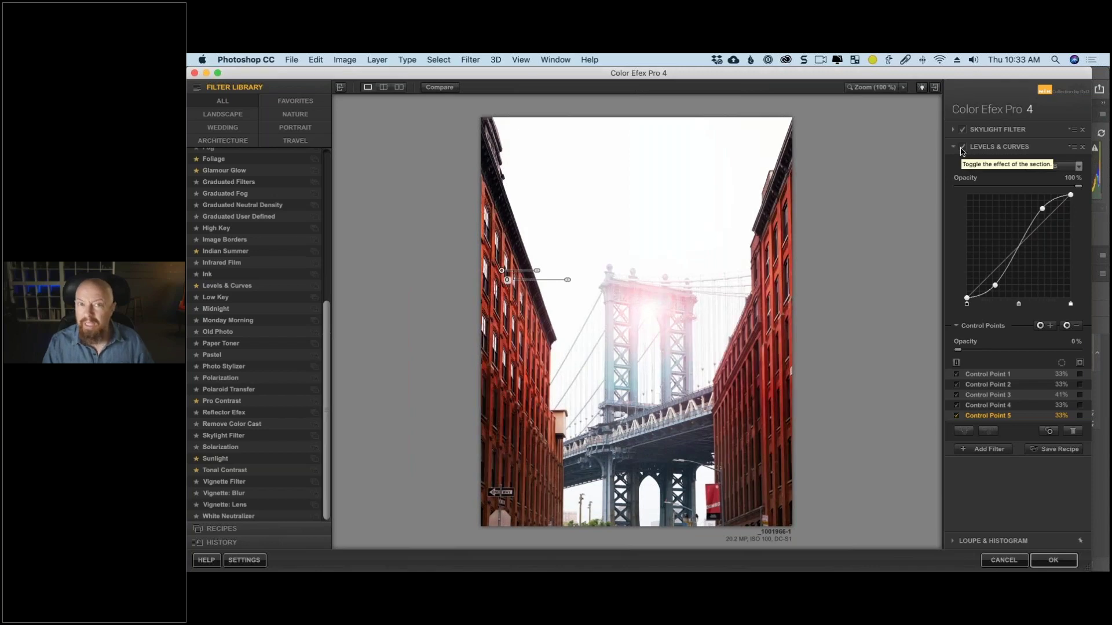
Add a Brilliance / Warmth filter on top of the Levels & Curves filter.
{"action": "left_click", "coordinate": [992, 452]}
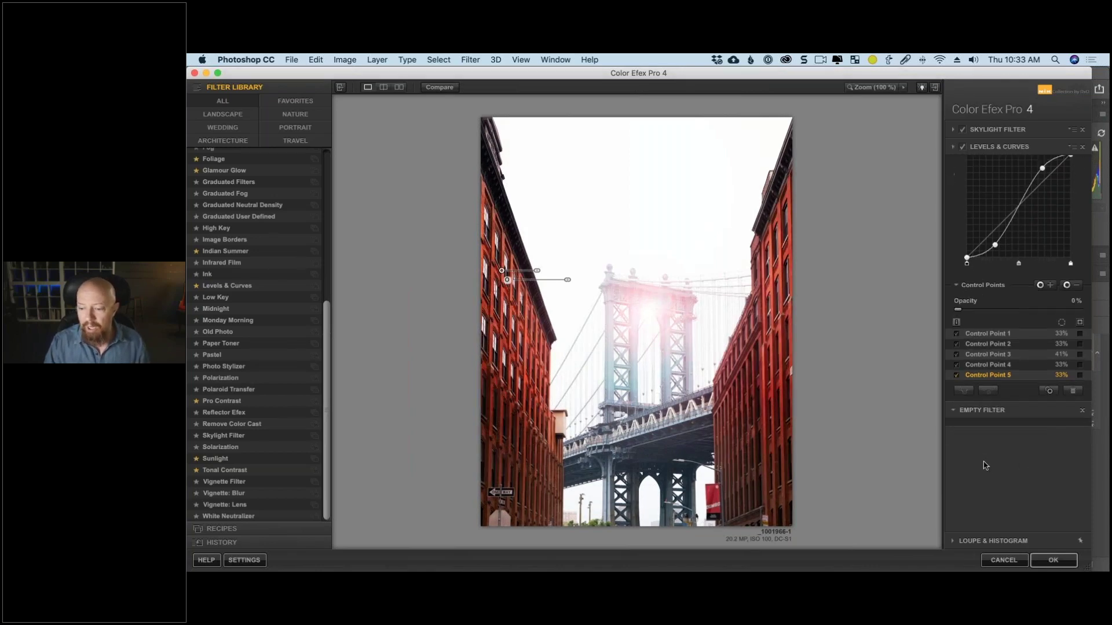
{"action": "scroll", "coordinate": [301, 237], "scroll_direction": "up", "scroll_amount": 10}
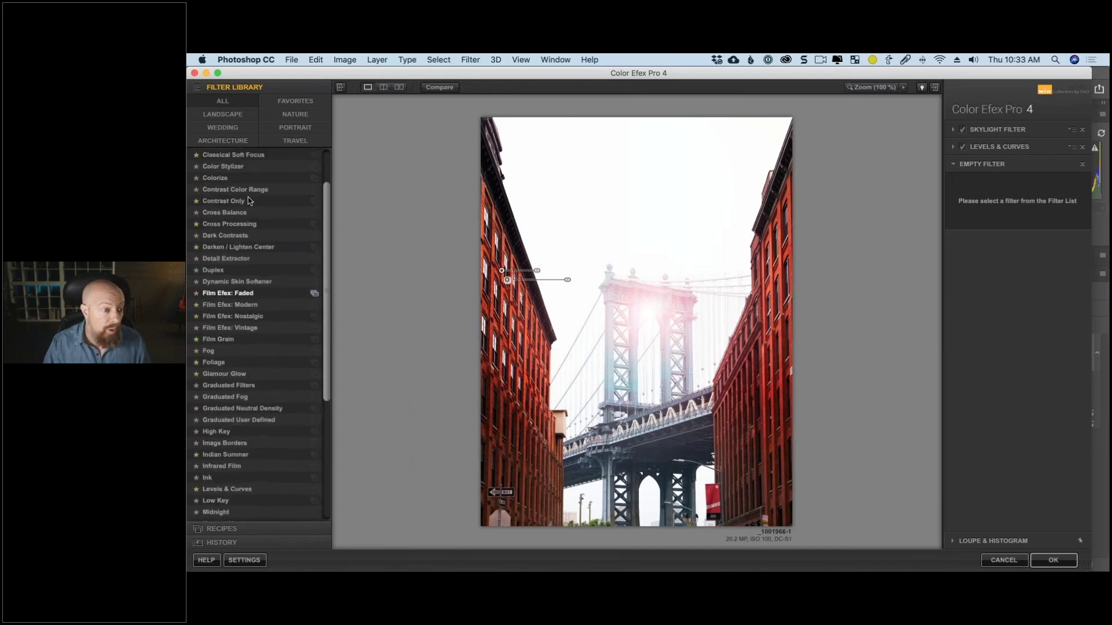
{"action": "left_click", "coordinate": [255, 199]}
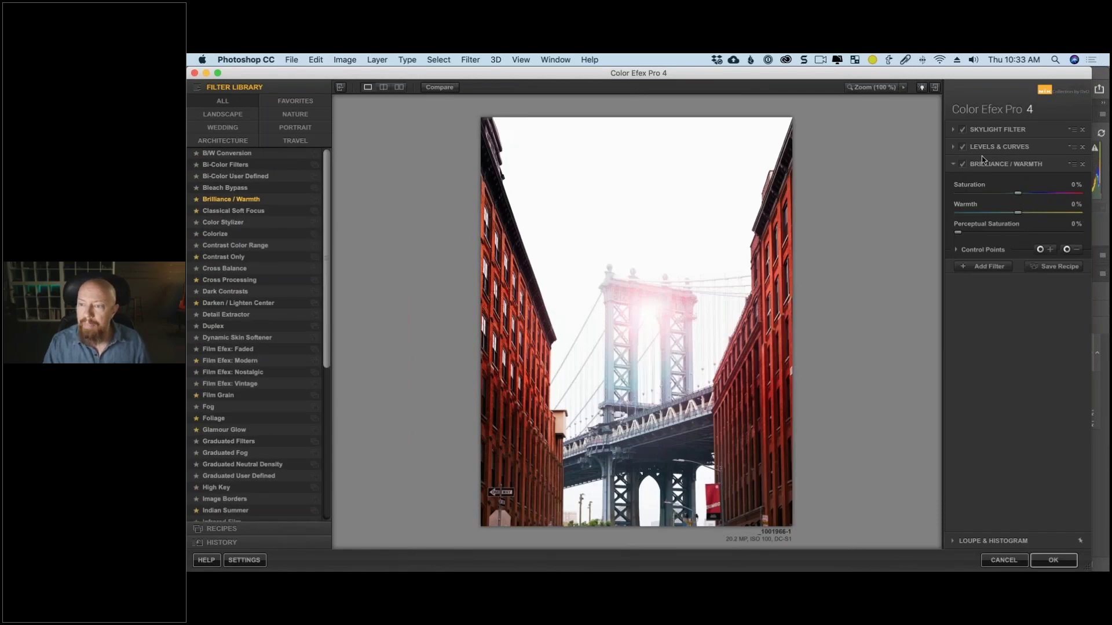
Select all five control points of the Levels & Curves filter and copy them.
{"action": "left_click", "coordinate": [952, 148]}
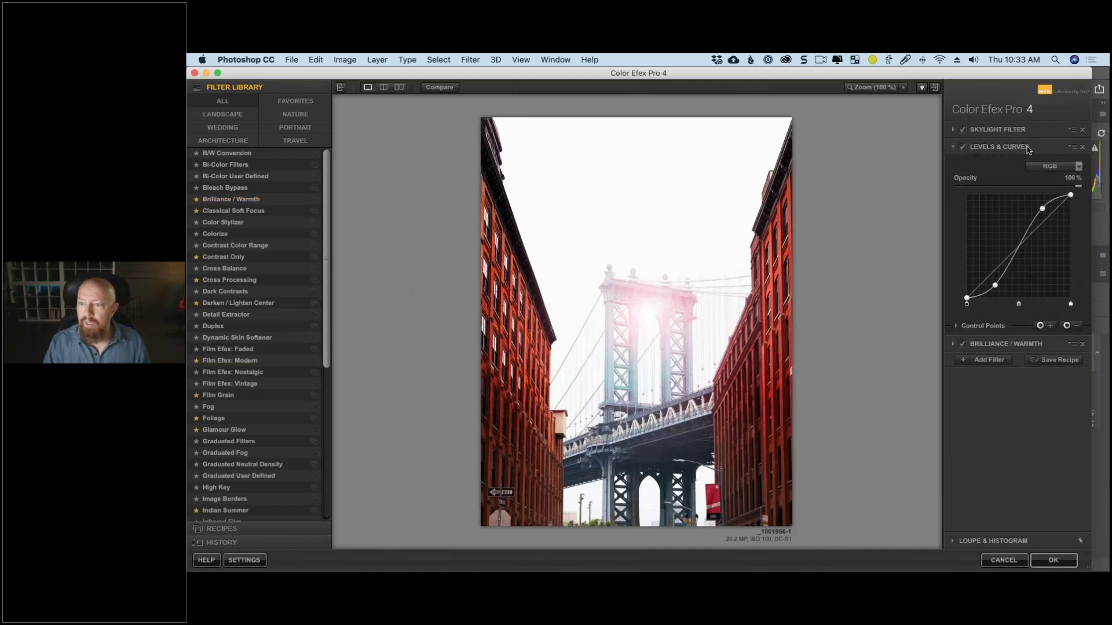
{"action": "left_click", "coordinate": [957, 326]}
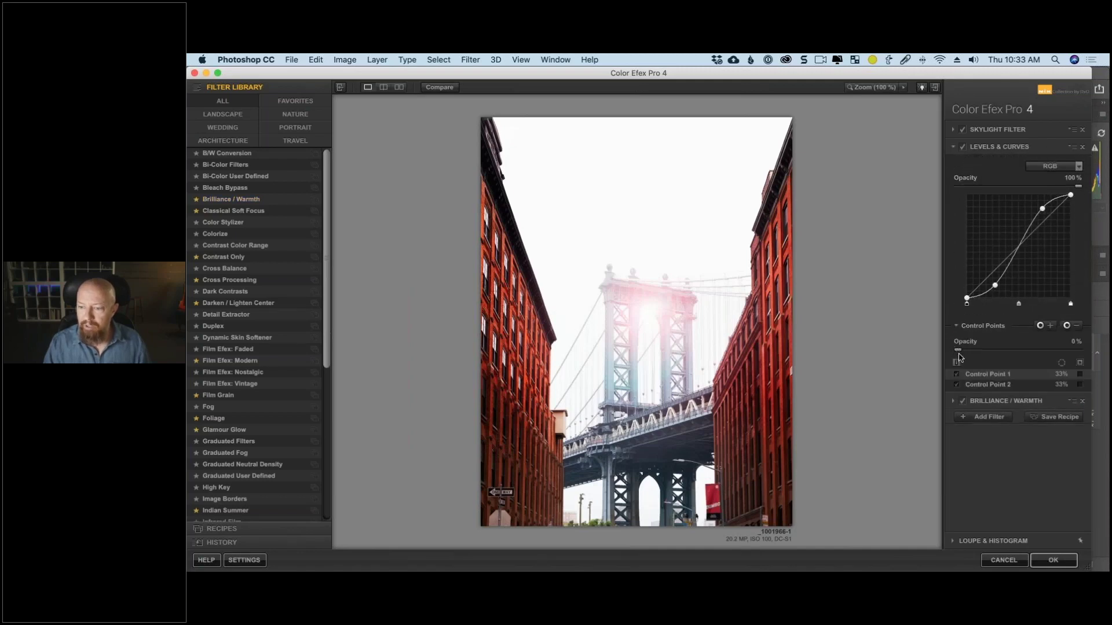
{"action": "left_click", "coordinate": [1022, 416]}
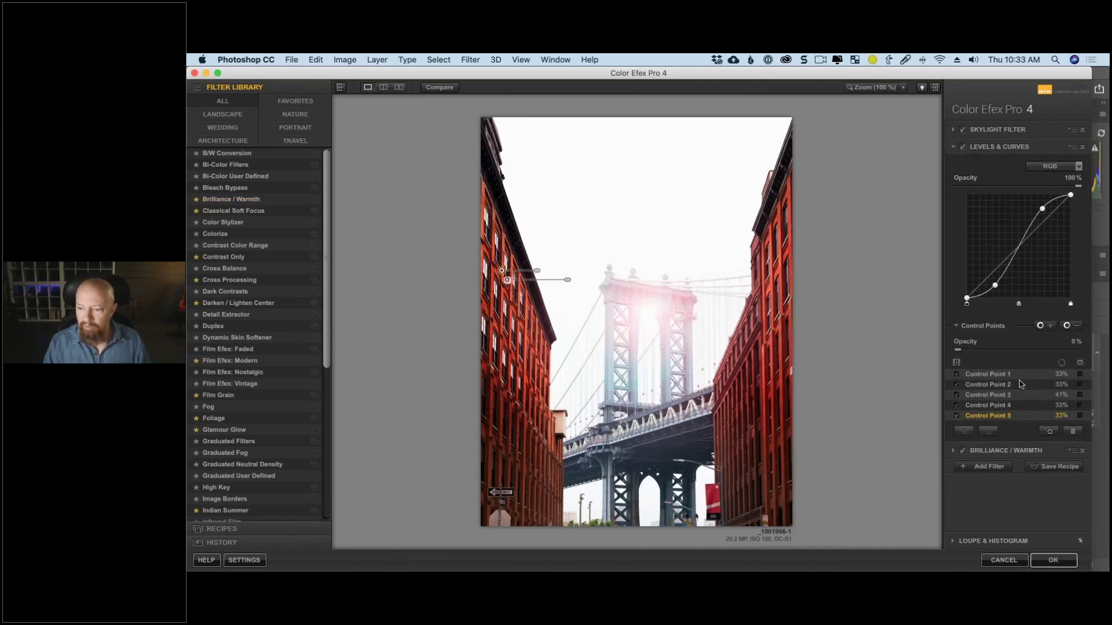
{"action": "left_click", "coordinate": [992, 377], "text": "shift"}
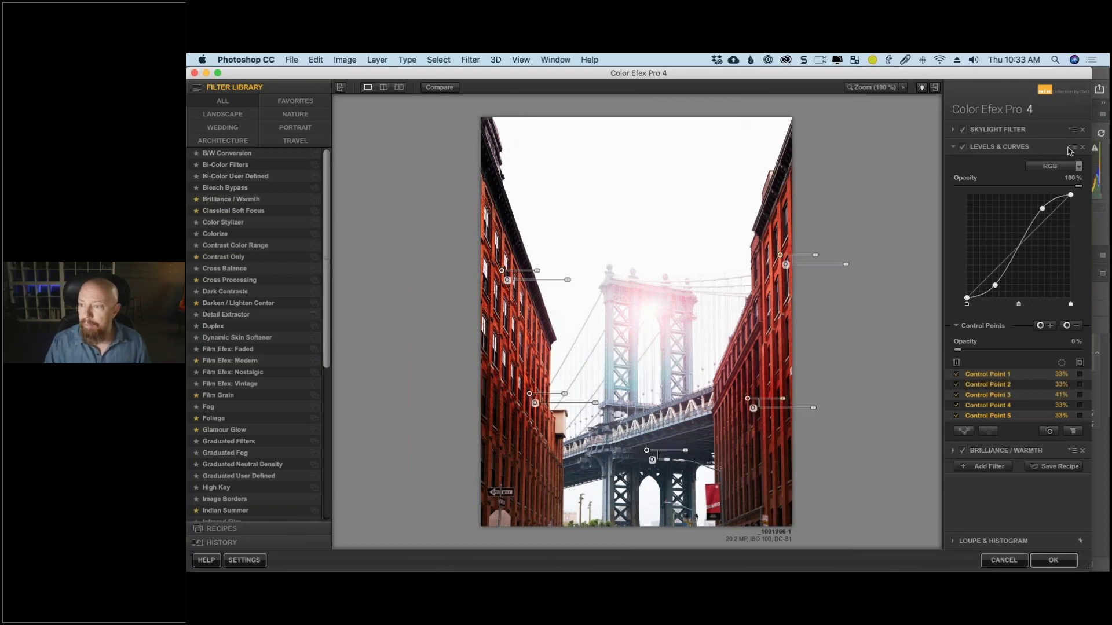
{"action": "left_click", "coordinate": [1071, 148]}
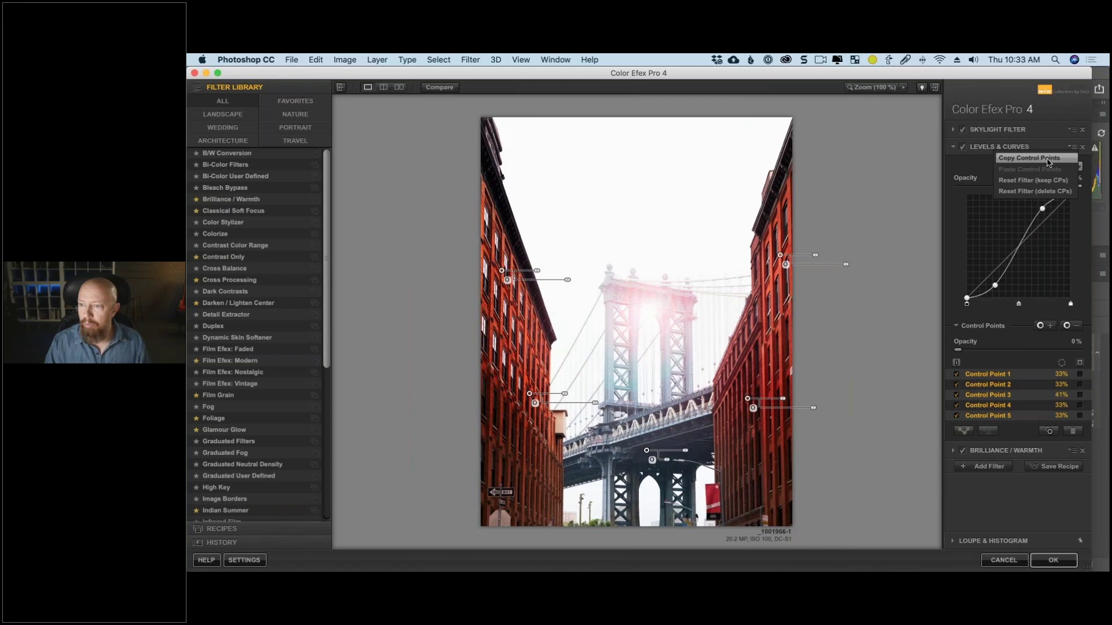
{"action": "left_click", "coordinate": [1047, 160]}
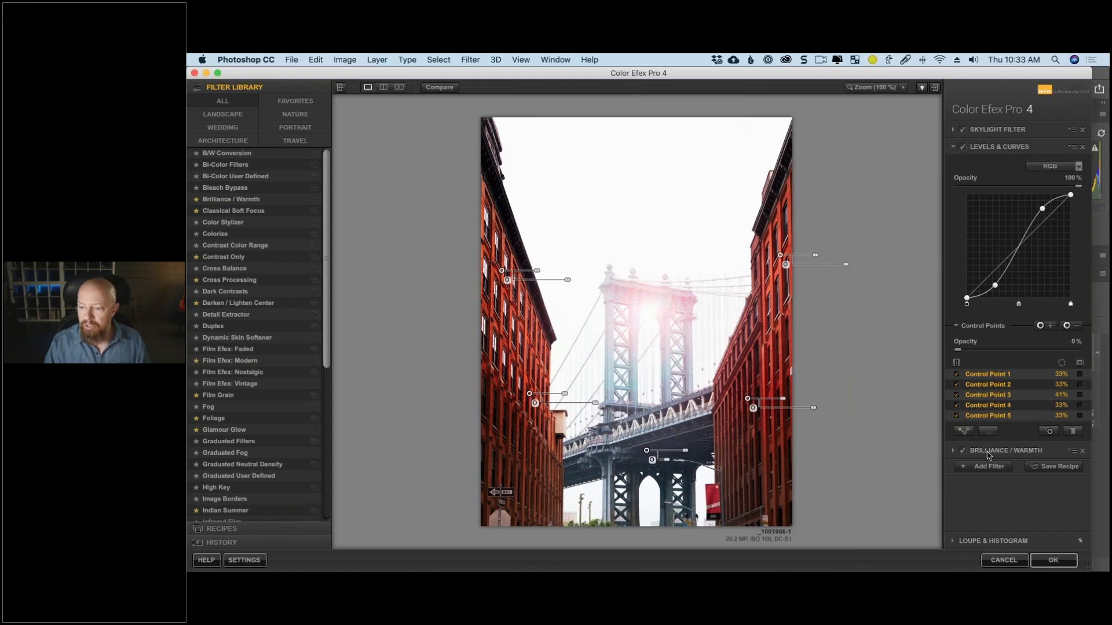
Paste the copied control points into the Brilliance / Warmth filter.
{"action": "left_click", "coordinate": [988, 453]}
{"action": "left_click", "coordinate": [1072, 164]}
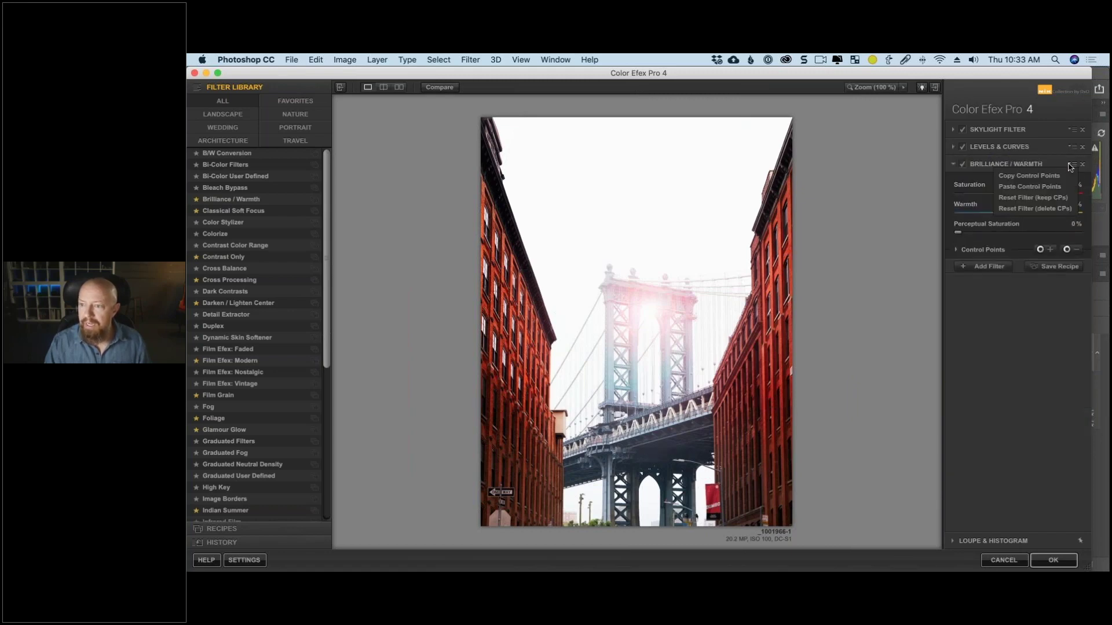
{"action": "left_click", "coordinate": [1048, 186]}
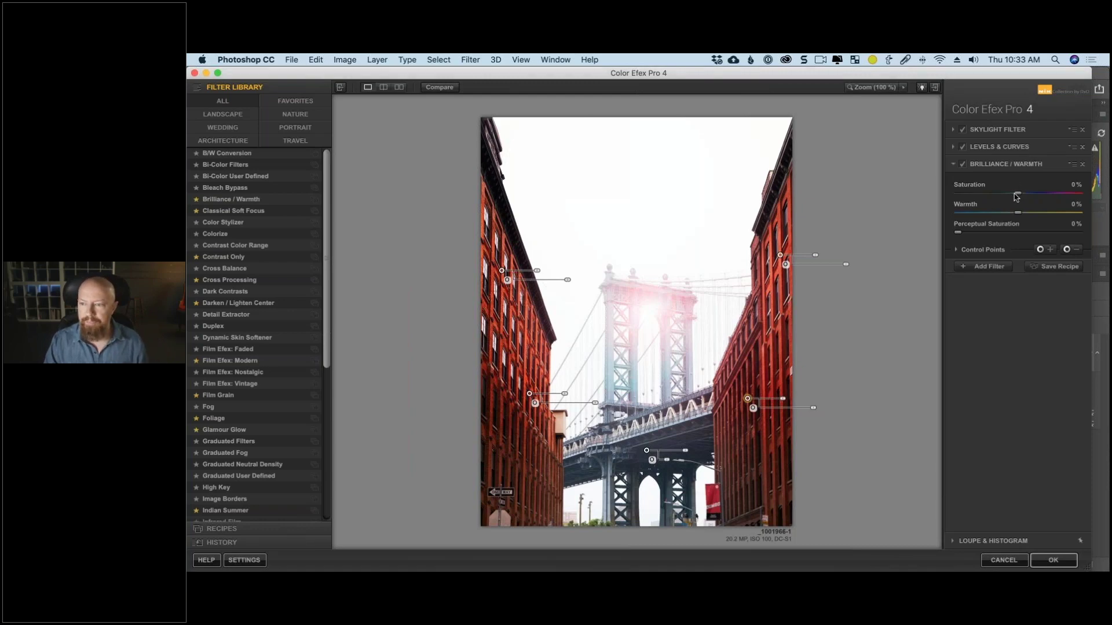
Set the Brilliance / Warmth saturation to -38% and compare the result with the original image.
{"action": "left_click_drag", "start_coordinate": [1018, 197], "coordinate": [997, 202]}
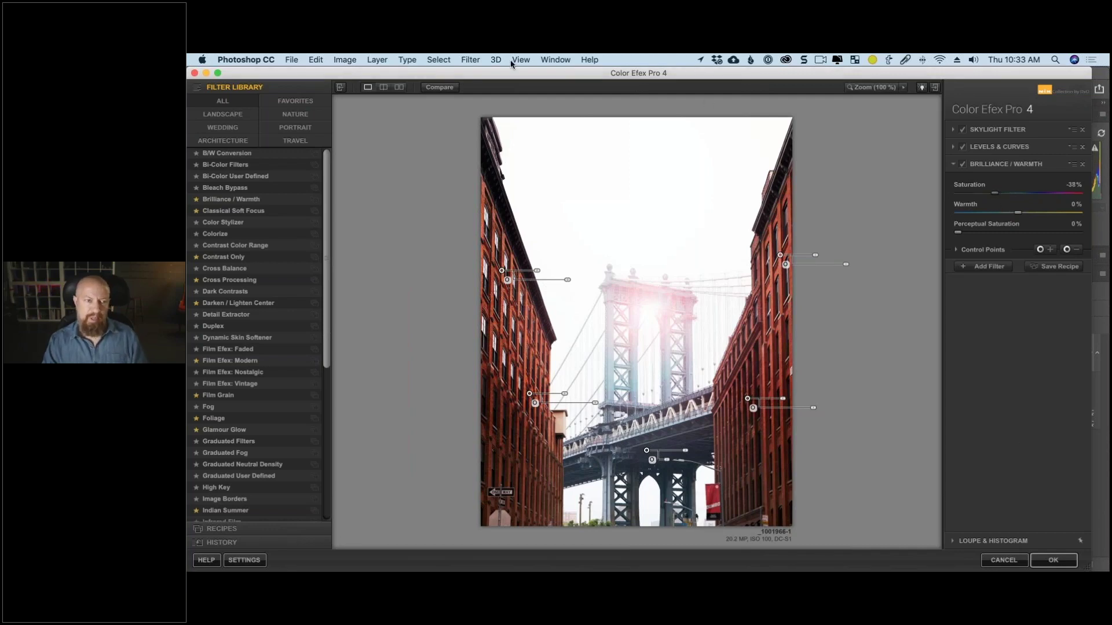
{"action": "left_click", "coordinate": [440, 87]}
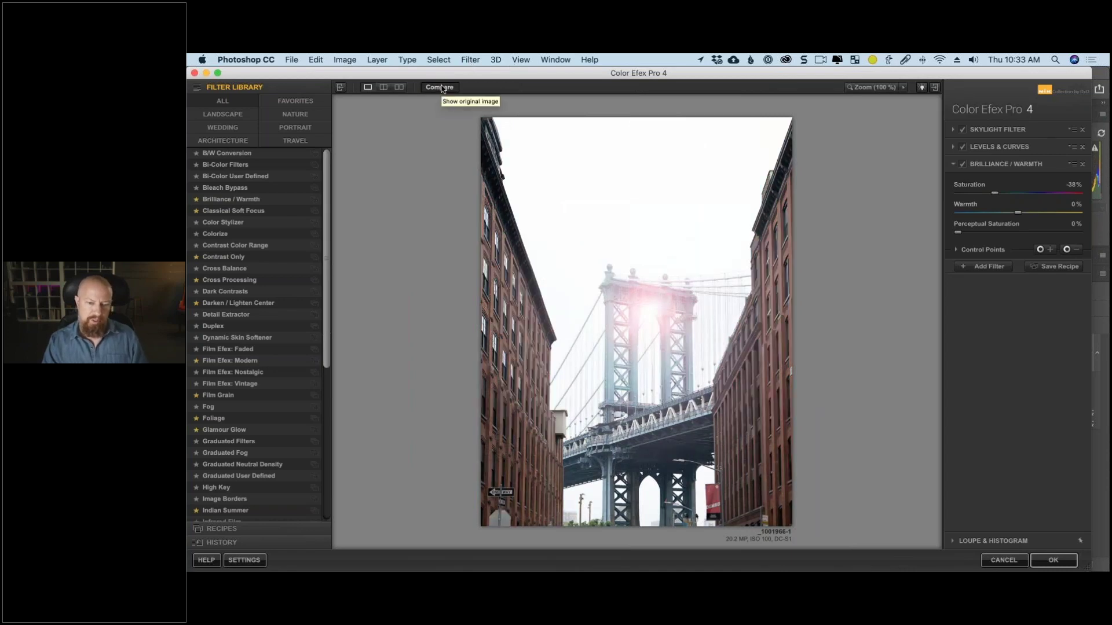
{"action": "left_click", "coordinate": [441, 88]}
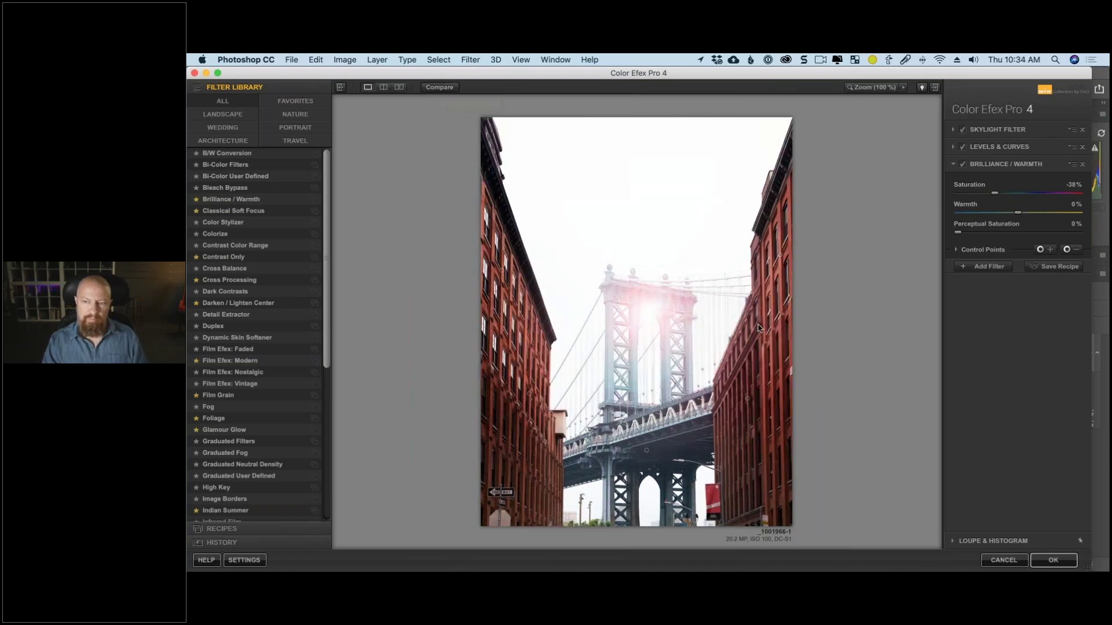
Show the original and the filtered photo side by side.
{"action": "left_click", "coordinate": [399, 86]}
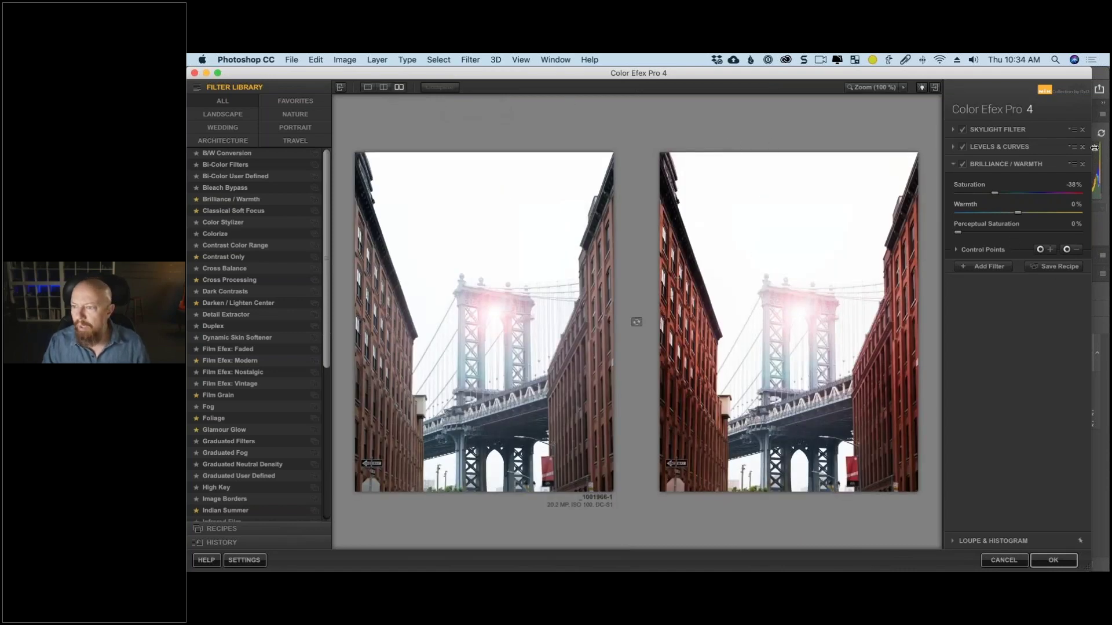
Examine the Mac's model, display, processor and memory in the system information overview, and close it.
{"action": "left_click", "coordinate": [1099, 170]}
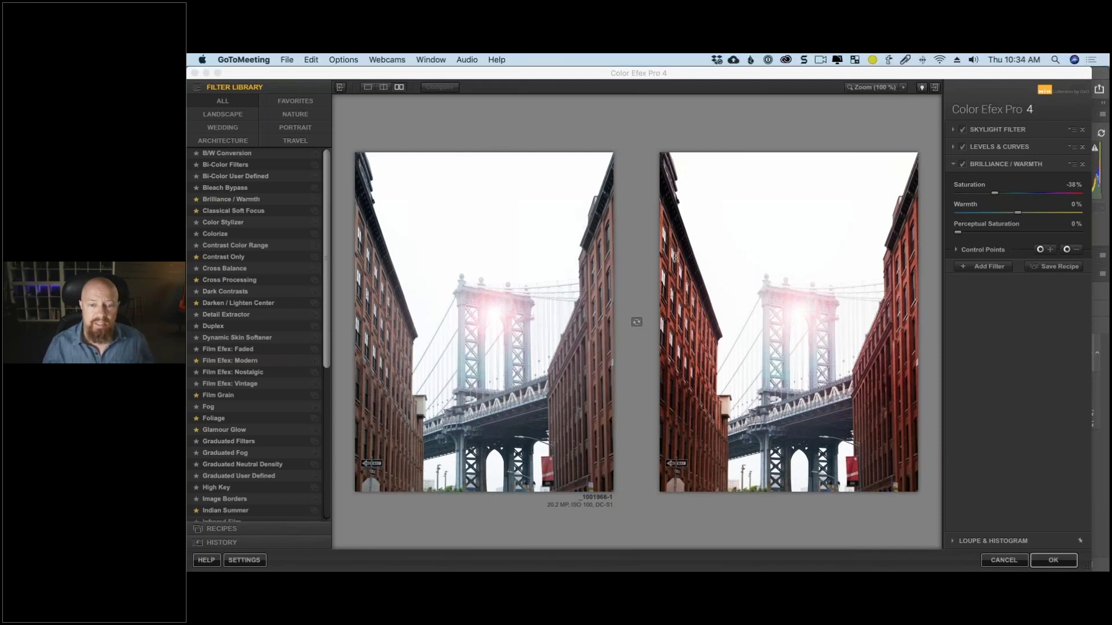
{"action": "left_click_drag", "start_coordinate": [718, 242], "coordinate": [740, 244]}
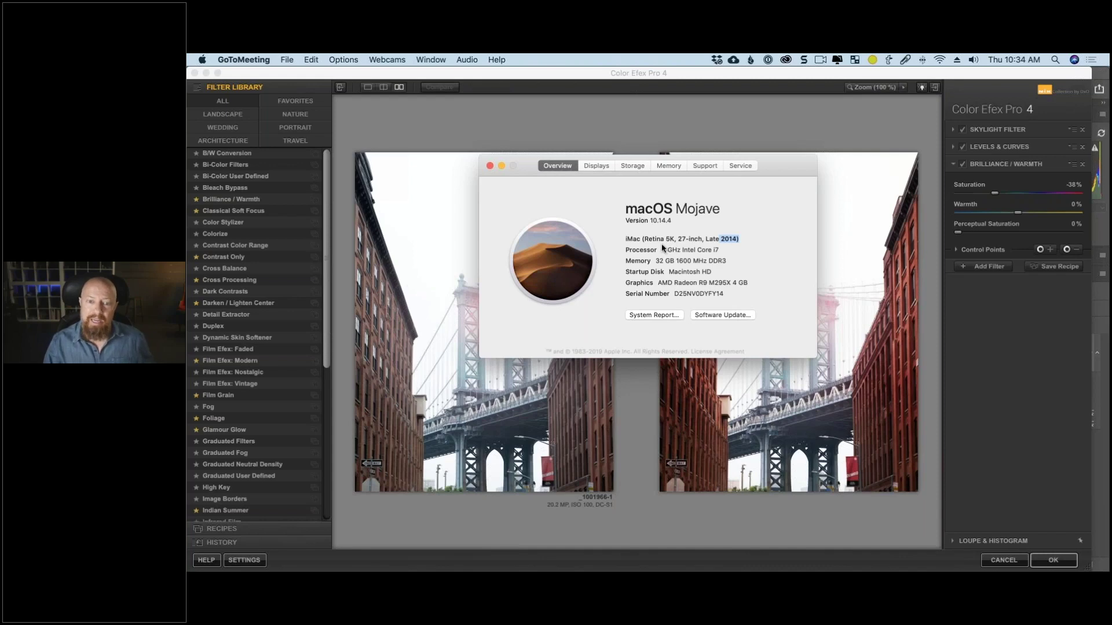
{"action": "left_click_drag", "start_coordinate": [646, 239], "coordinate": [675, 239]}
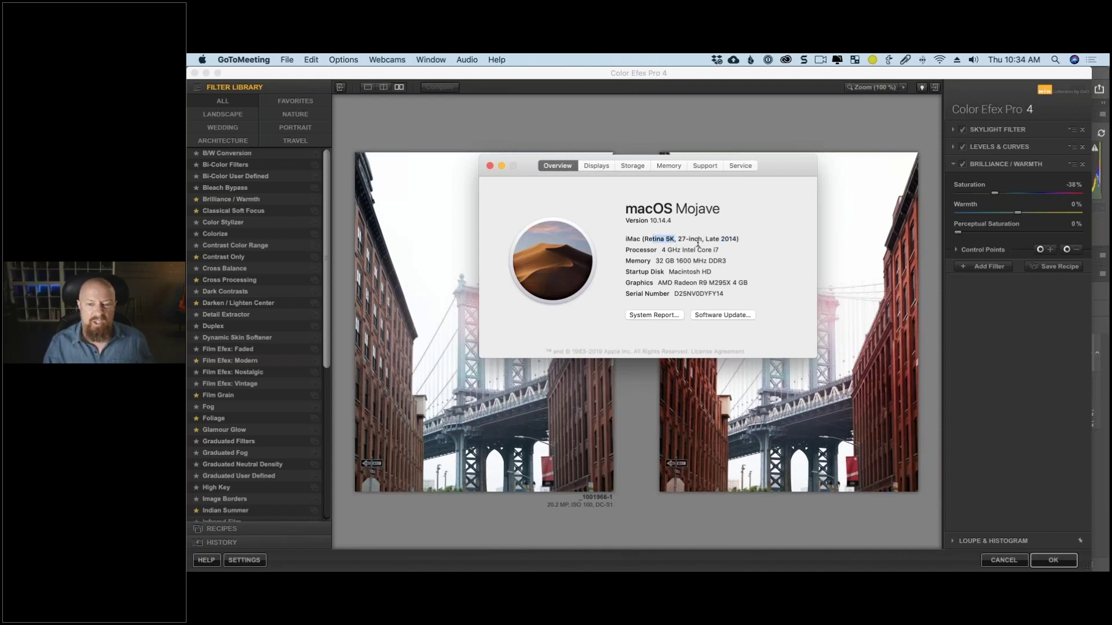
{"action": "double_click", "coordinate": [743, 242]}
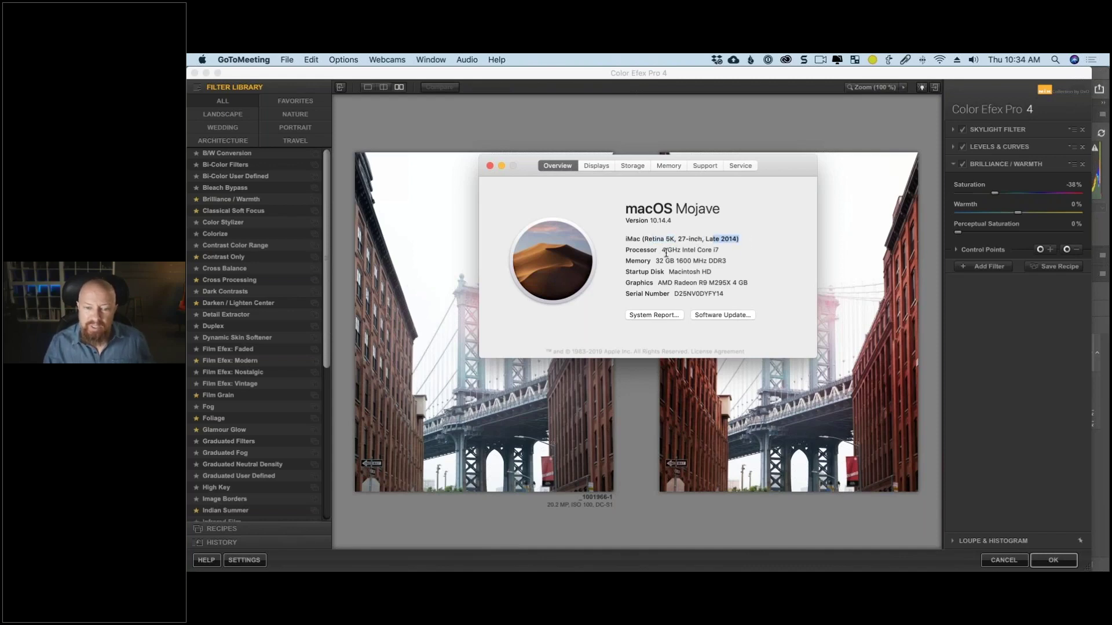
{"action": "left_click_drag", "start_coordinate": [666, 251], "coordinate": [691, 260]}
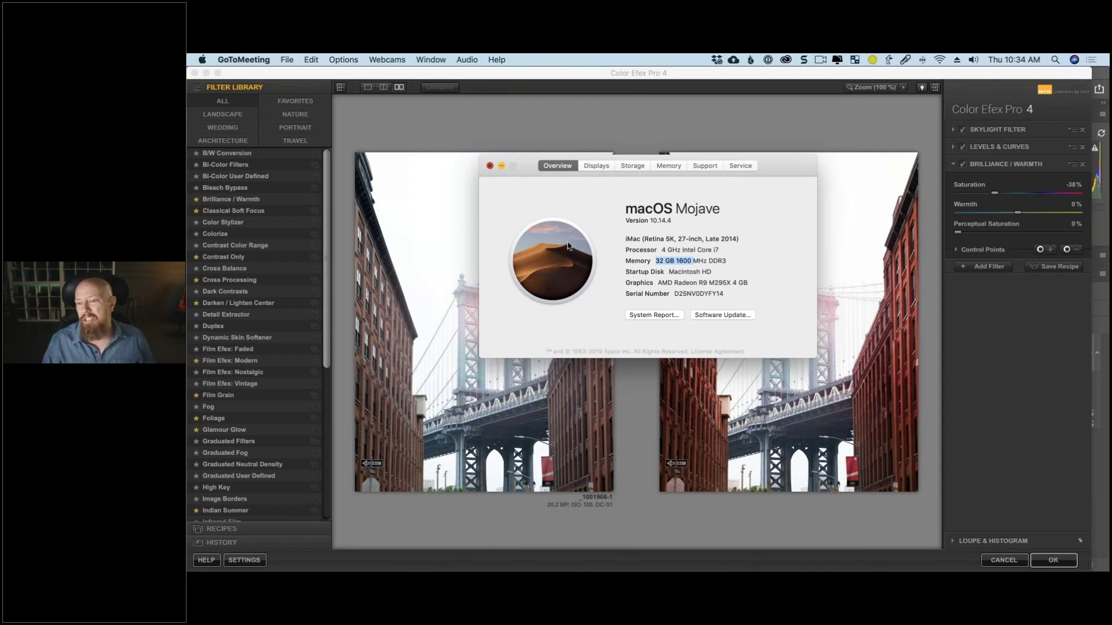
{"action": "left_click", "coordinate": [490, 167]}
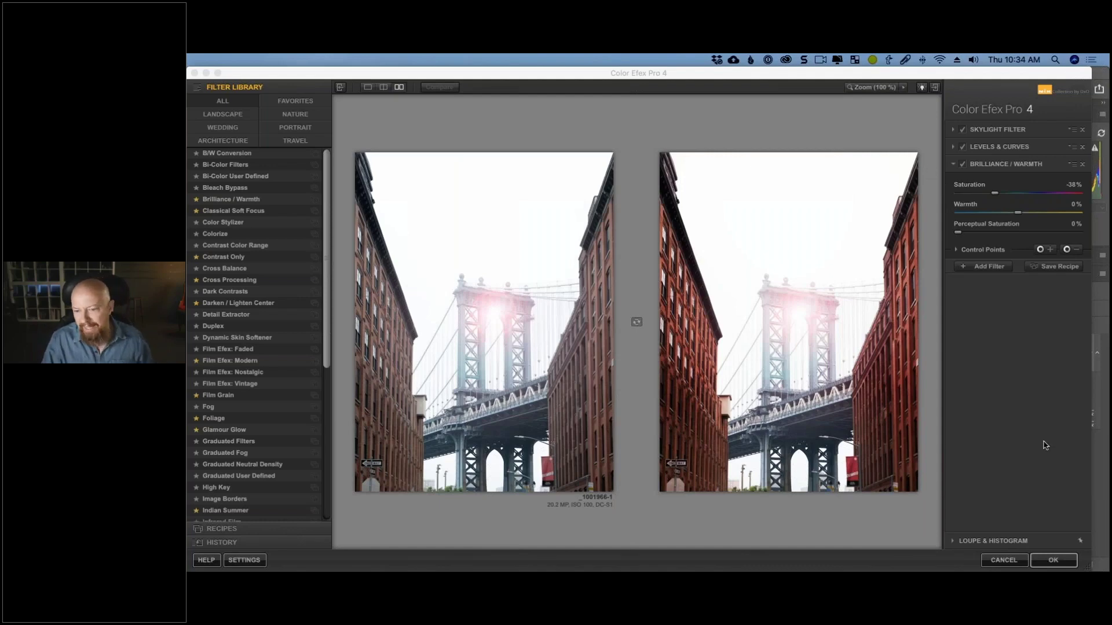
Apply the Color Efex Pro filters to the bridge photo and crop away the empty sky along its upper edge.
{"action": "left_click", "coordinate": [1054, 560]}
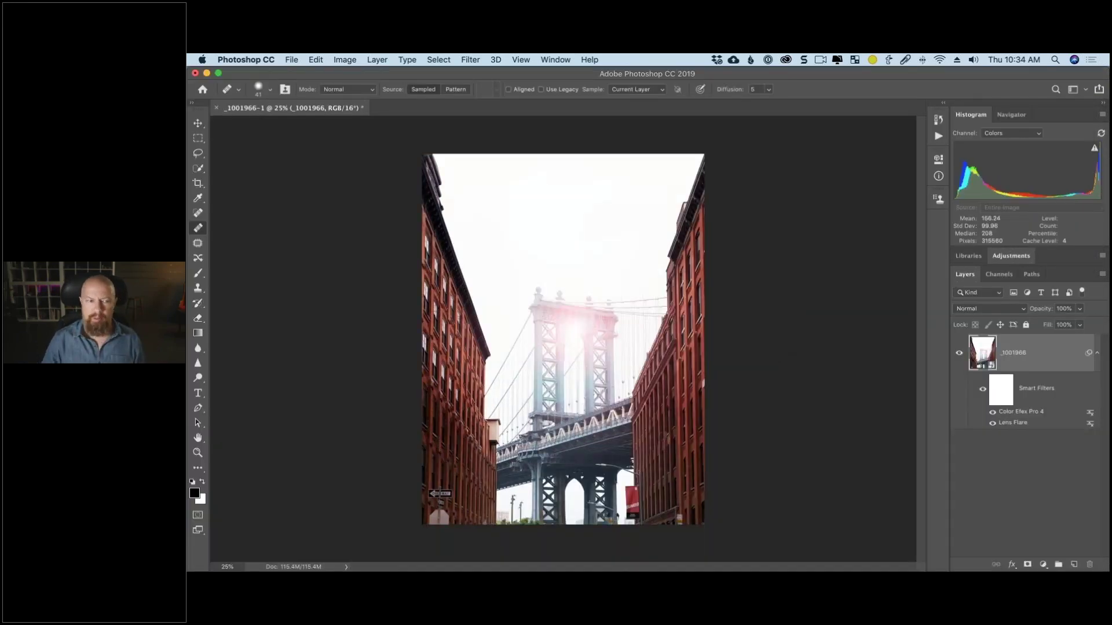
{"action": "left_click", "coordinate": [198, 184]}
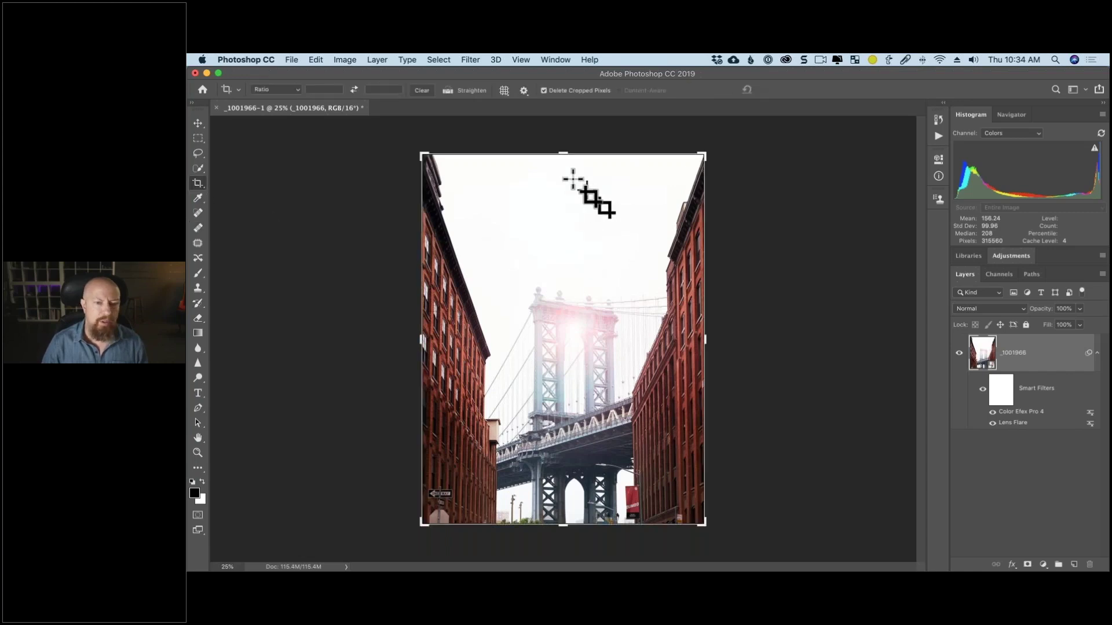
{"action": "left_click_drag", "start_coordinate": [563, 150], "coordinate": [564, 199]}
{"action": "key", "text": "Return"}
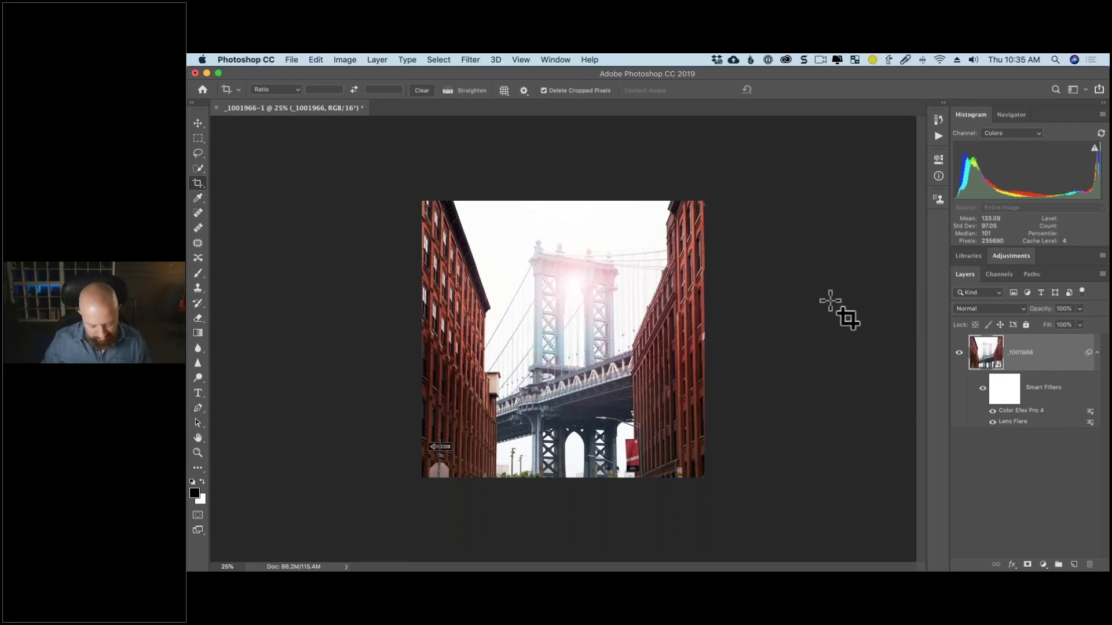
Save and close the cropped bridge photo.
{"action": "key", "text": "super+s"}
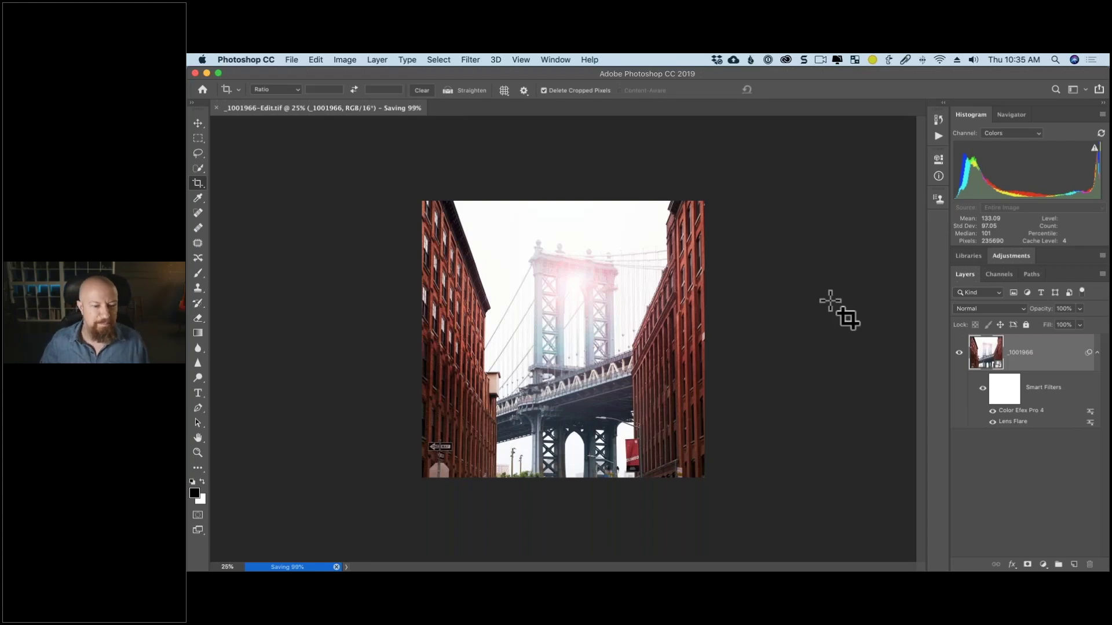
{"action": "key", "text": "super+w"}
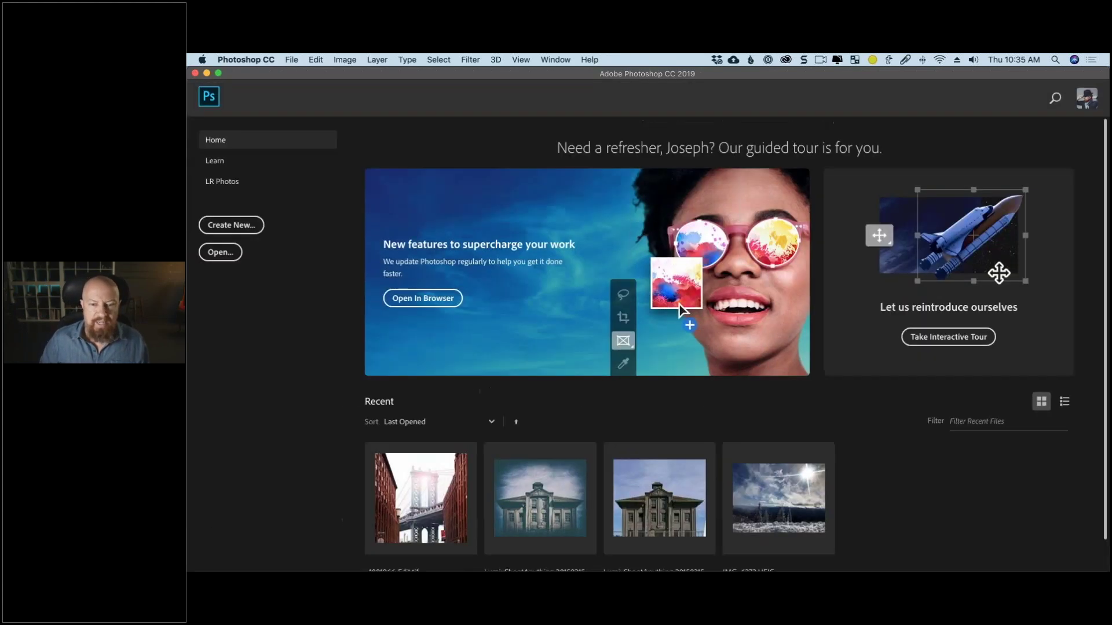
Switch to Lightroom Classic and quit System Preferences.
{"action": "key", "text": "super+Tab"}
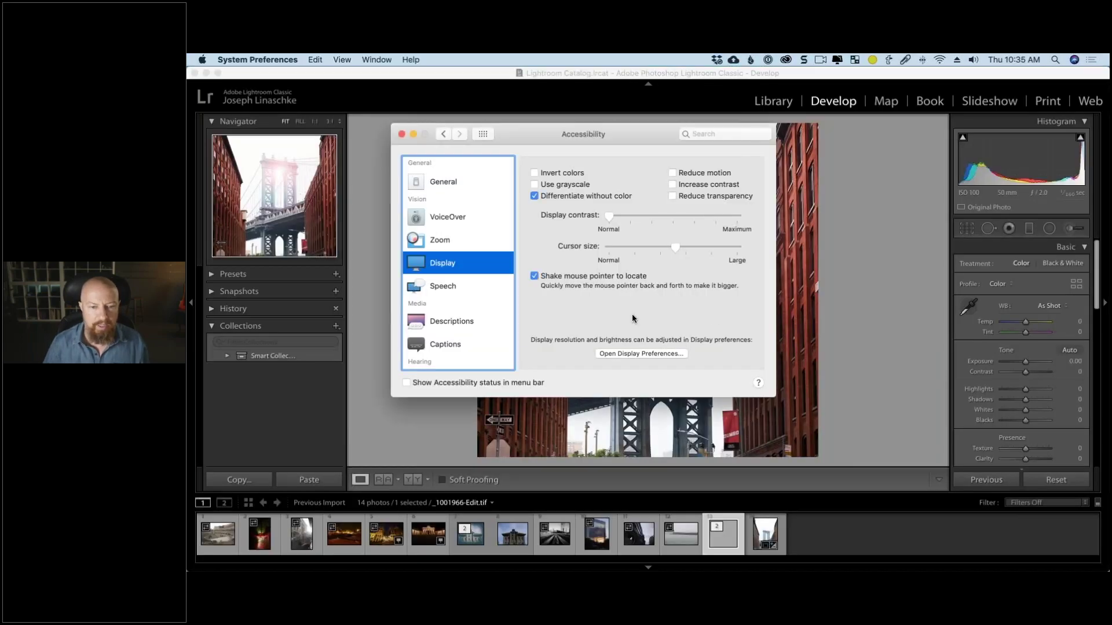
{"action": "key", "text": "super+q"}
Open DxO PhotoLab 2 and check its version and edition information.
{"action": "mouse_move", "coordinate": [611, 571]}
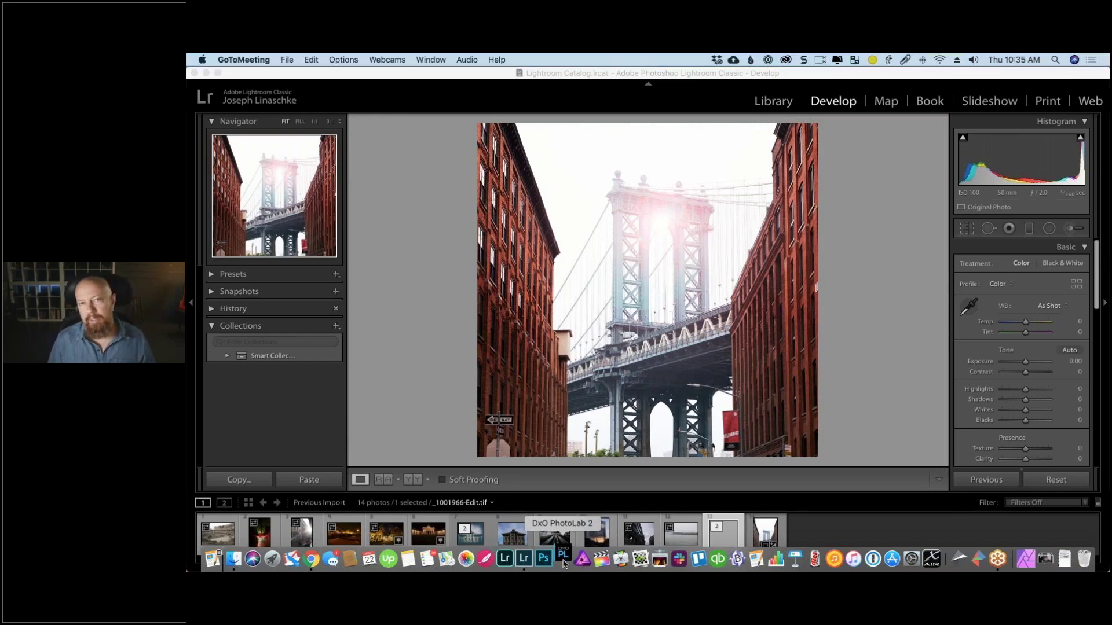
{"action": "left_click", "coordinate": [563, 559]}
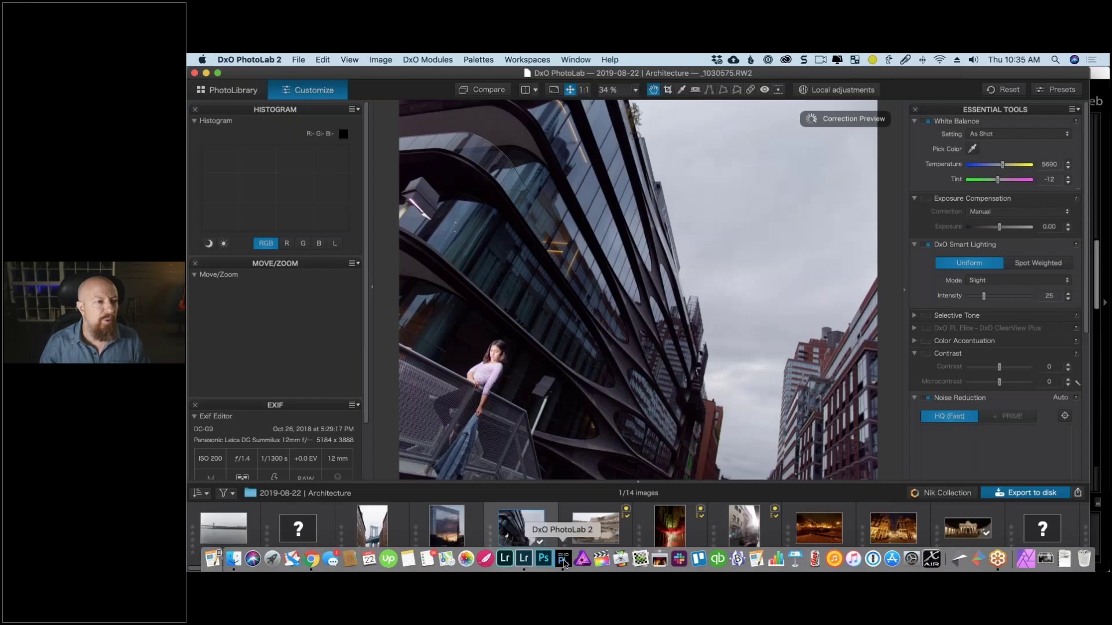
{"action": "left_click", "coordinate": [249, 59]}
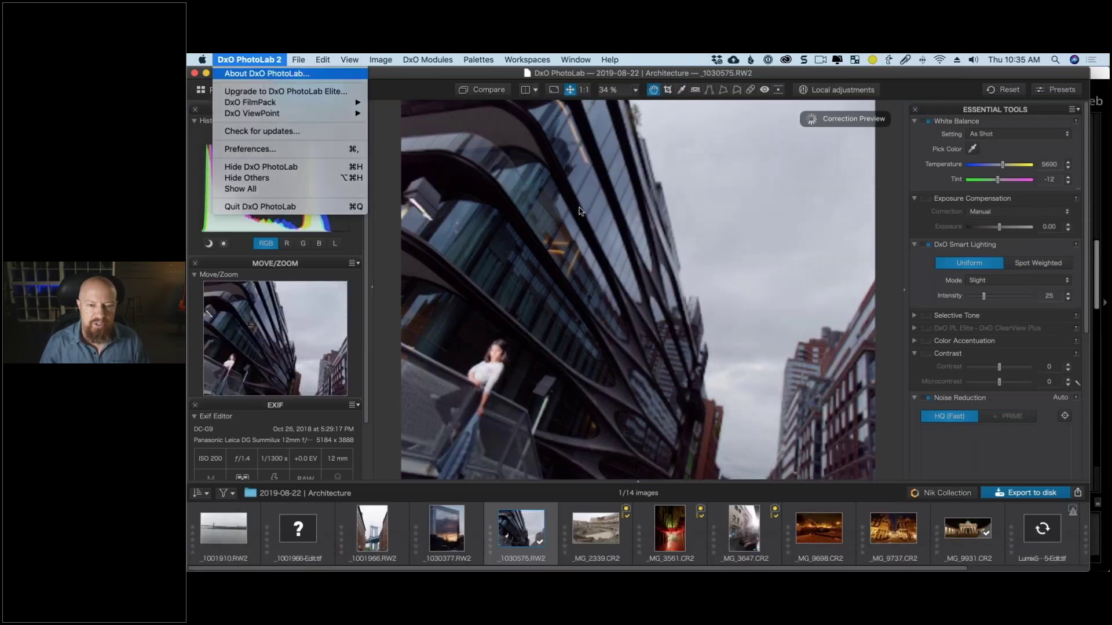
{"action": "left_click", "coordinate": [243, 70]}
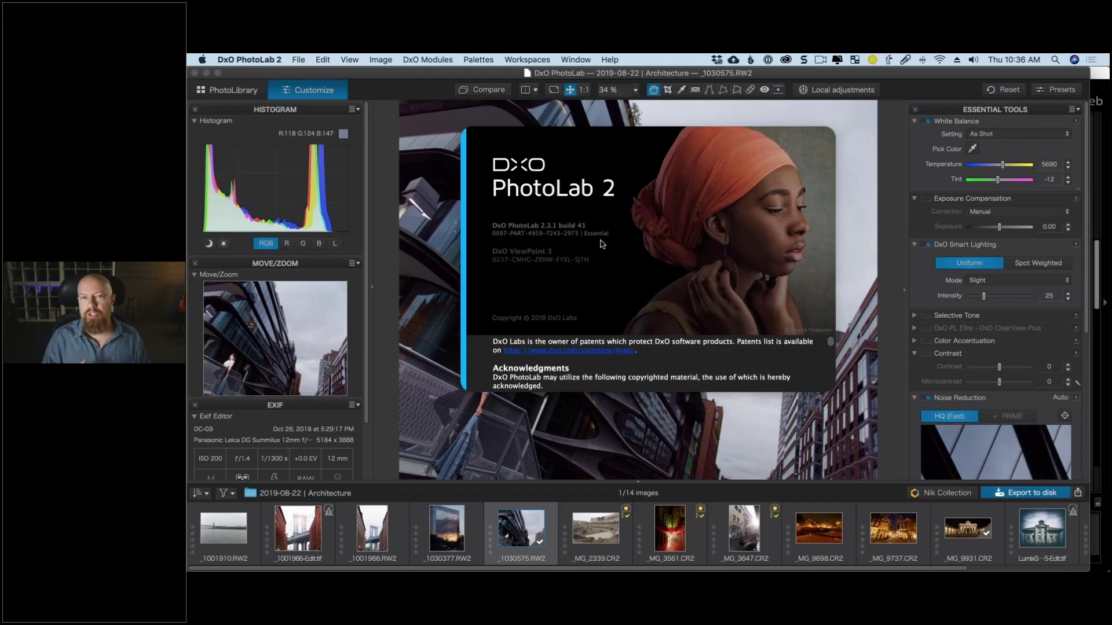
{"action": "left_click", "coordinate": [633, 260]}
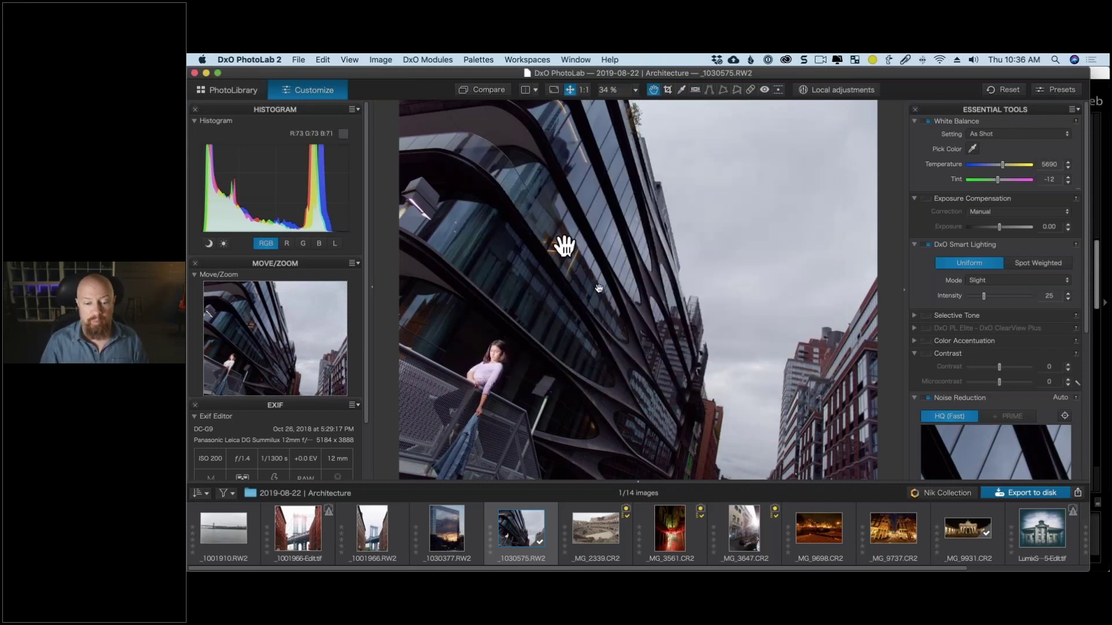
Open the photo _MG_9931.CR2 and reset its corrections.
{"action": "mouse_move", "coordinate": [427, 561]}
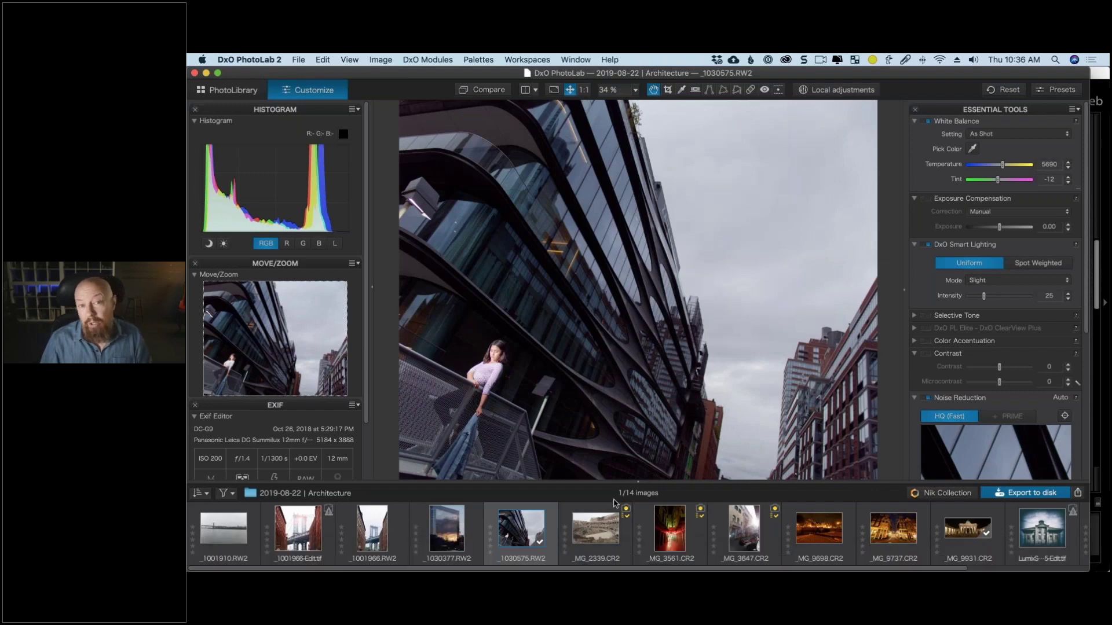
{"action": "scroll", "coordinate": [701, 537], "scroll_direction": "right", "scroll_amount": 3}
{"action": "scroll", "coordinate": [701, 537], "scroll_direction": "right", "scroll_amount": 1}
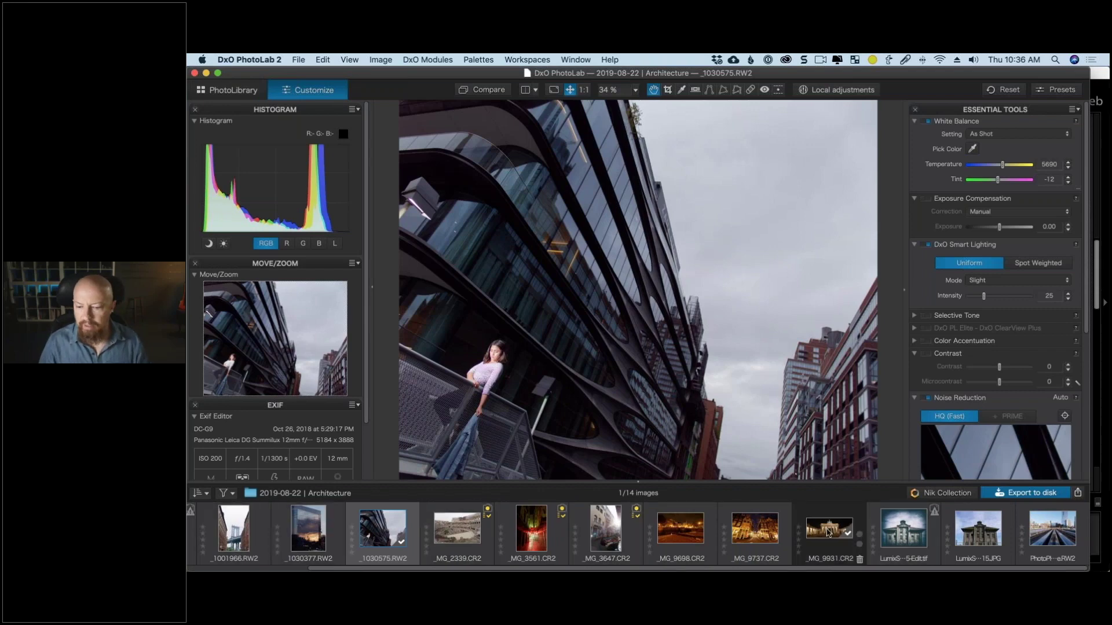
{"action": "left_click", "coordinate": [819, 548]}
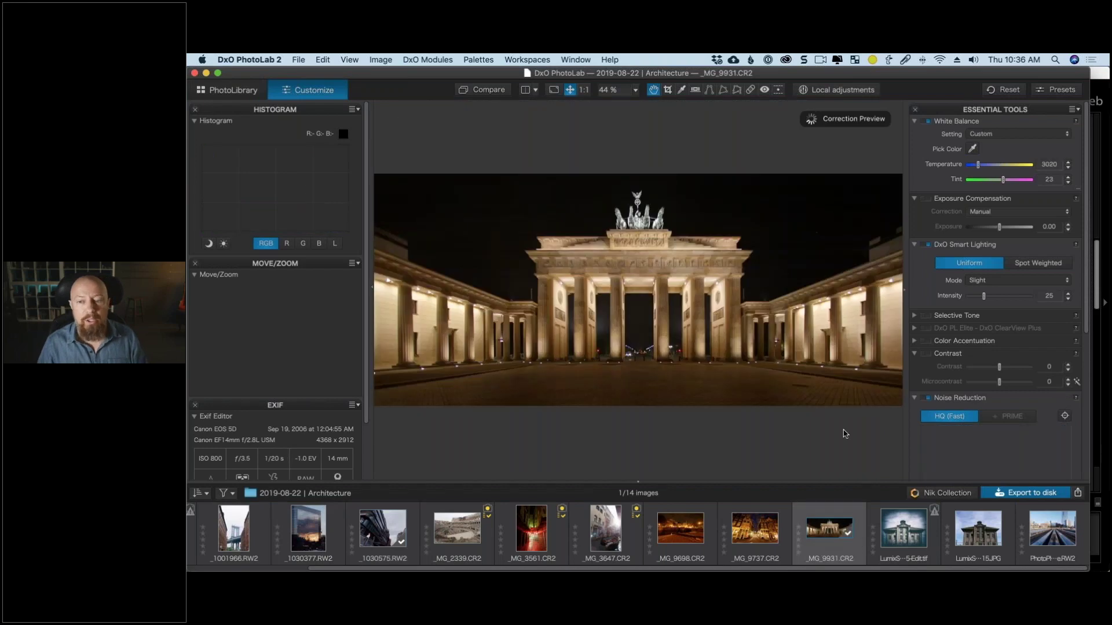
{"action": "left_click", "coordinate": [1010, 95]}
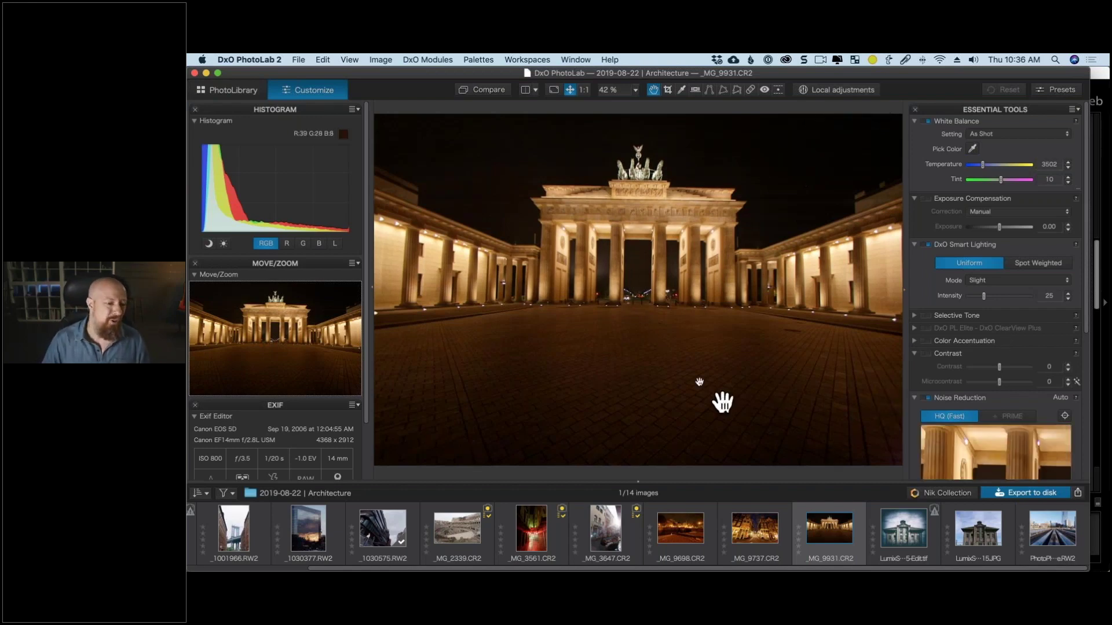
Read the photo's dimensions in its EXIF data and calculate its pixel count as 4368*2912 in Spotlight.
{"action": "scroll", "coordinate": [298, 425], "scroll_direction": "down", "scroll_amount": 2}
{"action": "scroll", "coordinate": [291, 415], "scroll_direction": "down", "scroll_amount": 2}
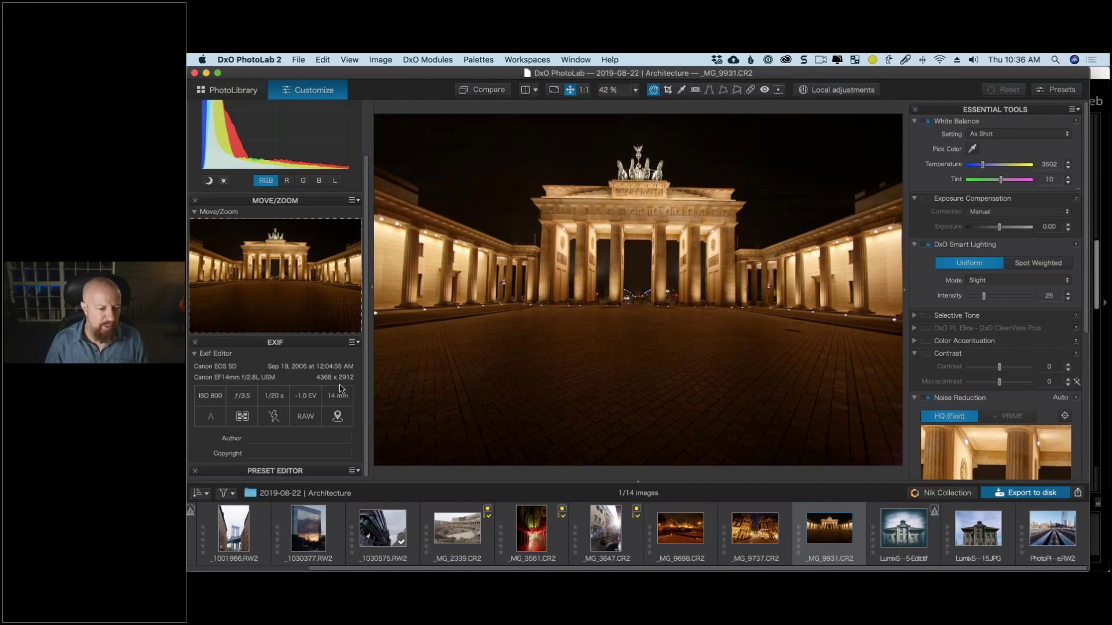
{"action": "key", "text": "super+space"}
{"action": "type", "text": "4368*"}
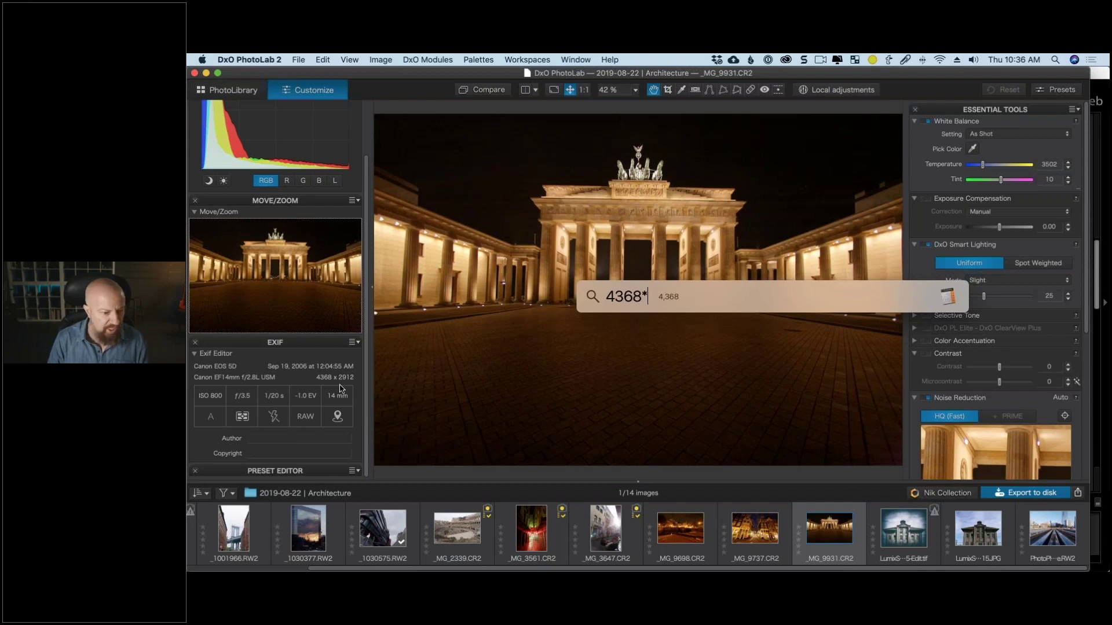
{"action": "type", "text": "2912"}
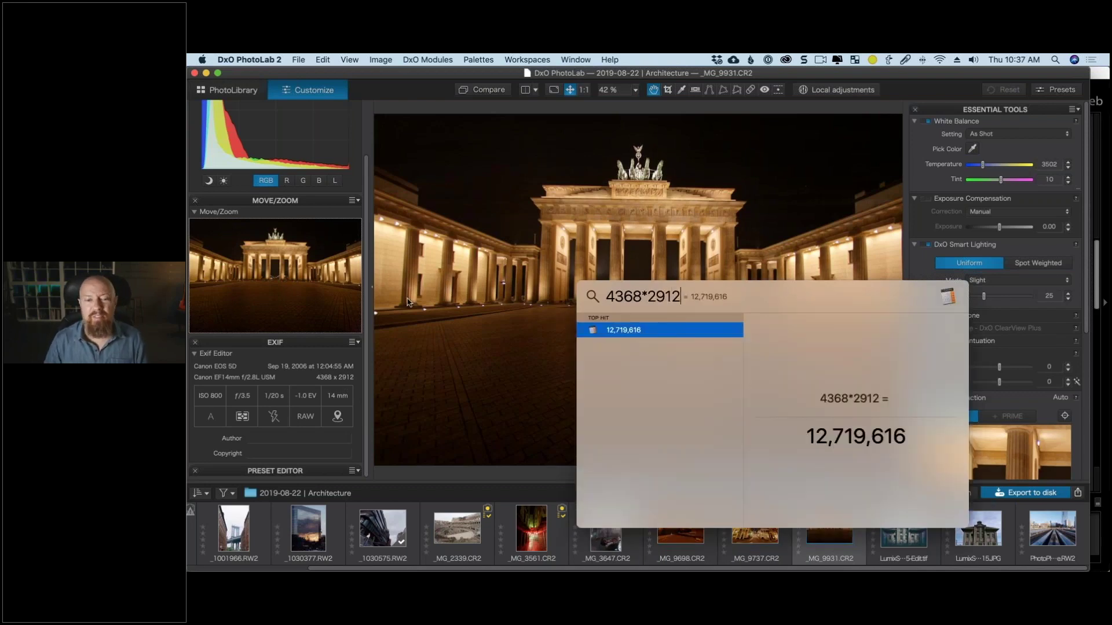
{"action": "key", "text": "Escape"}
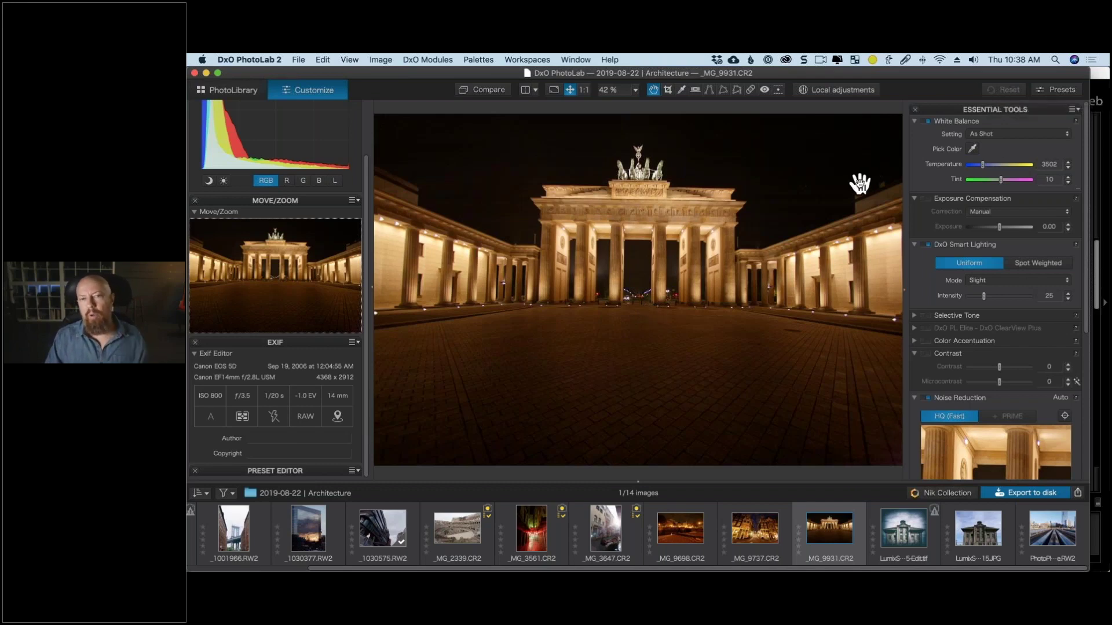
View the available presets and check the default preset choices for new RAW images in the general preferences.
{"action": "left_click", "coordinate": [1052, 91]}
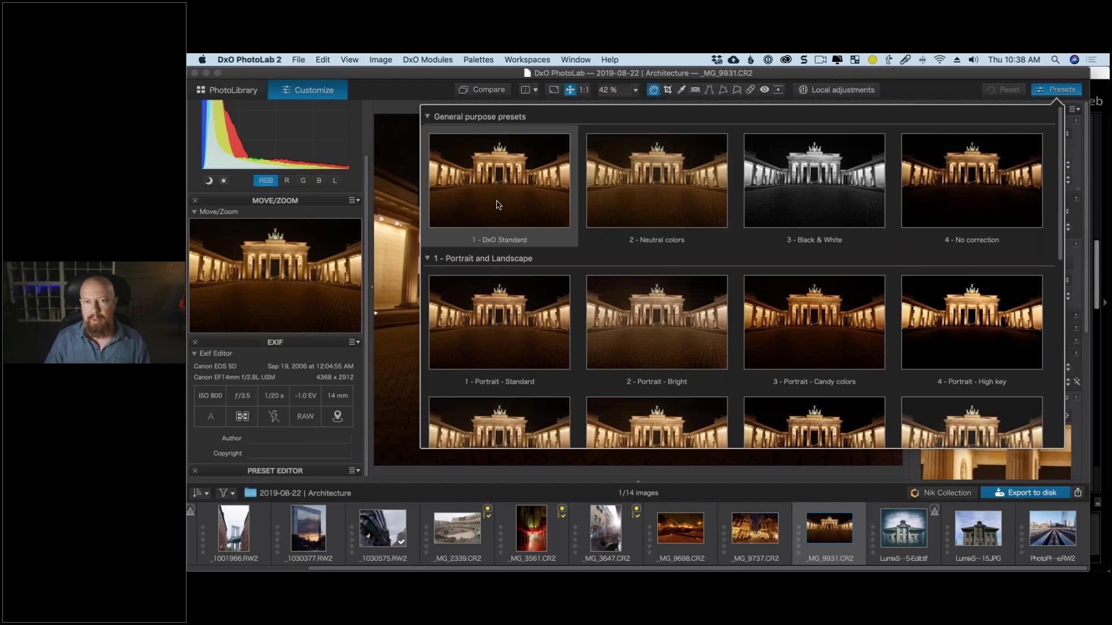
{"action": "left_click", "coordinate": [265, 60]}
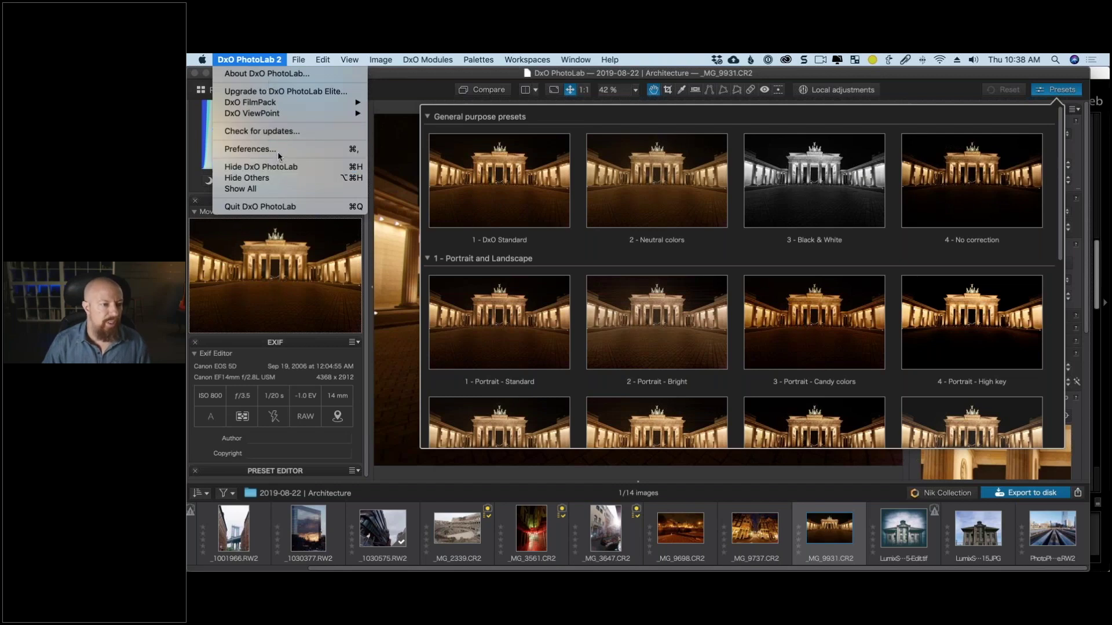
{"action": "key", "text": "Return"}
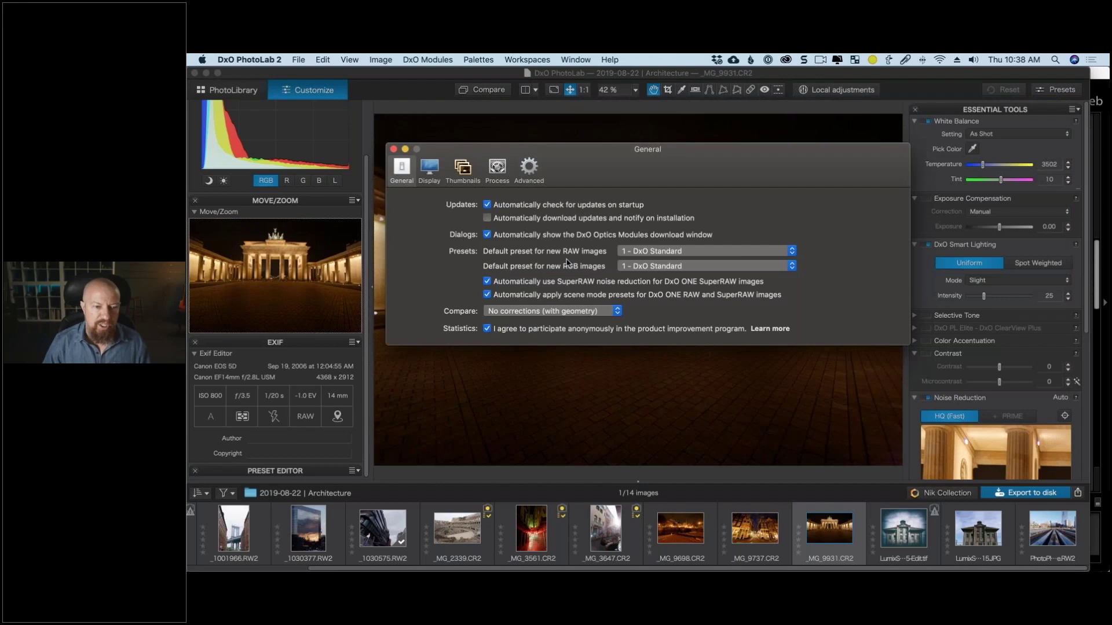
{"action": "left_click", "coordinate": [694, 253]}
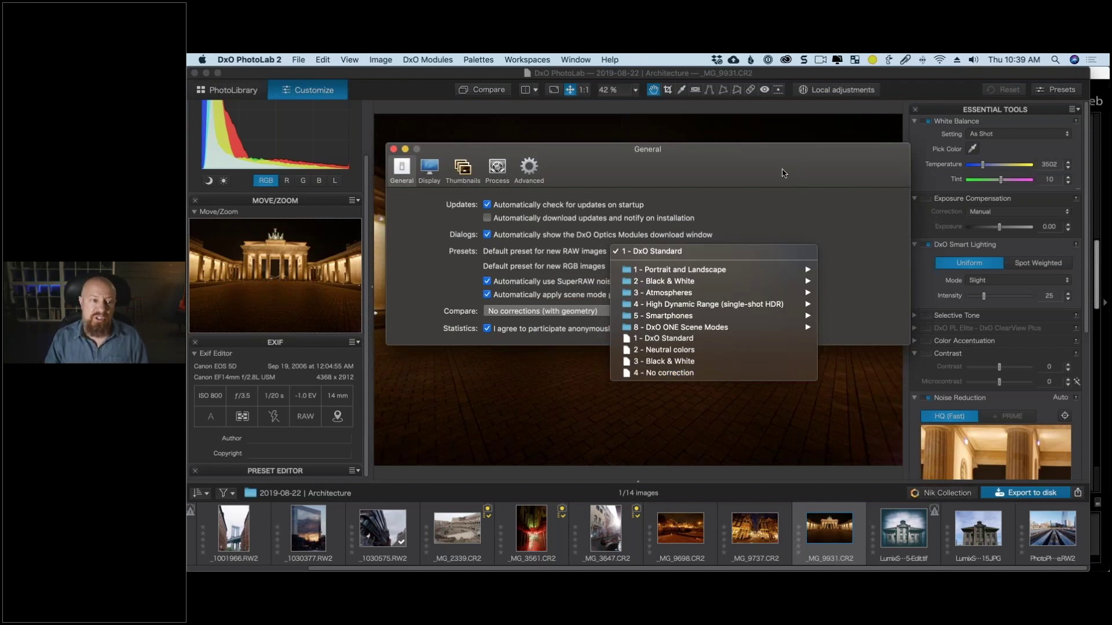
{"action": "left_click", "coordinate": [787, 169]}
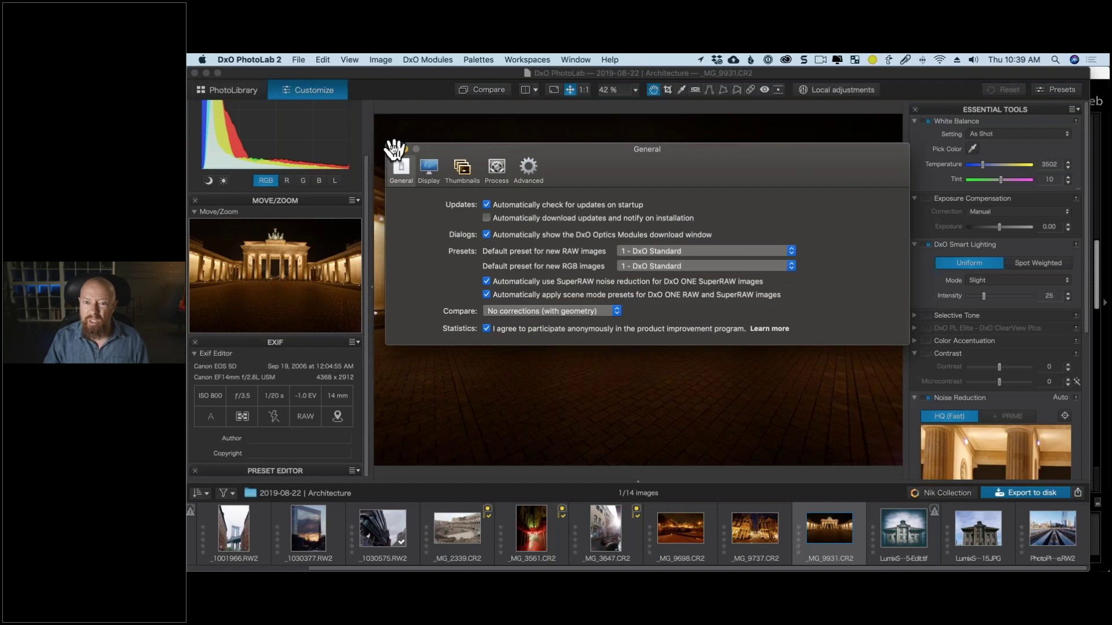
{"action": "left_click", "coordinate": [393, 150]}
Try the 4 - No correction preset on the photo and reset it to the default corrections.
{"action": "left_click", "coordinate": [1054, 91]}
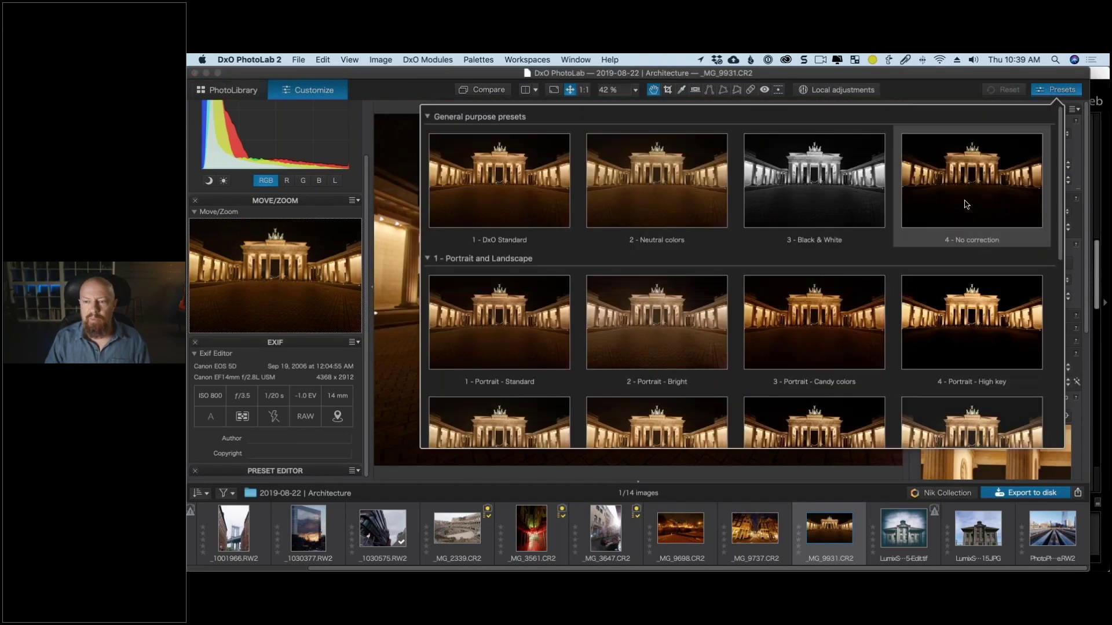
{"action": "double_click", "coordinate": [971, 188]}
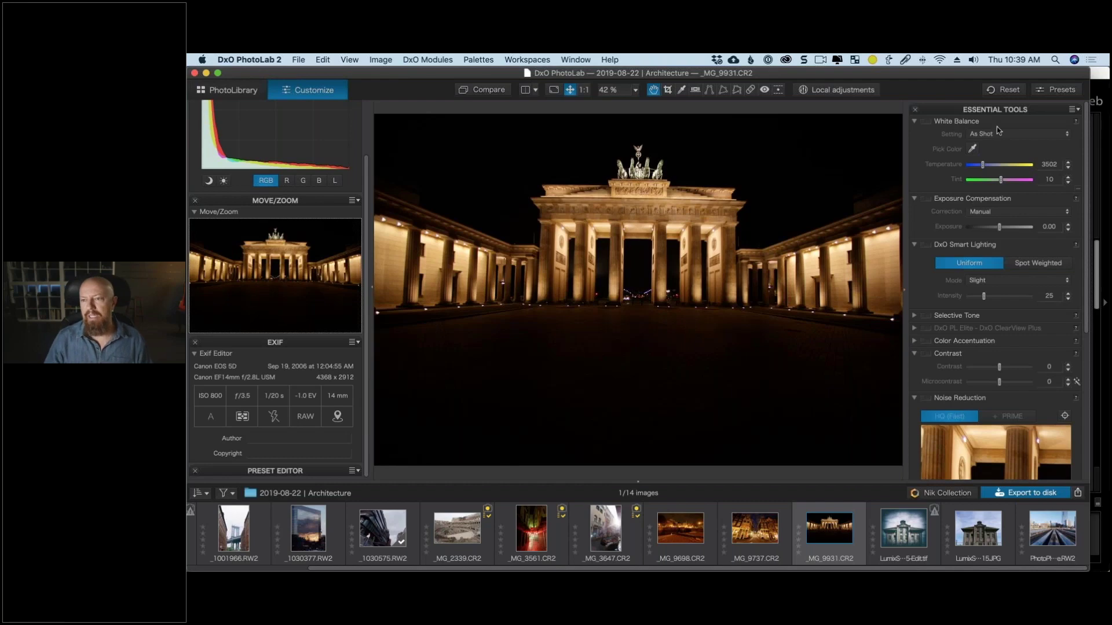
{"action": "left_click", "coordinate": [1007, 91]}
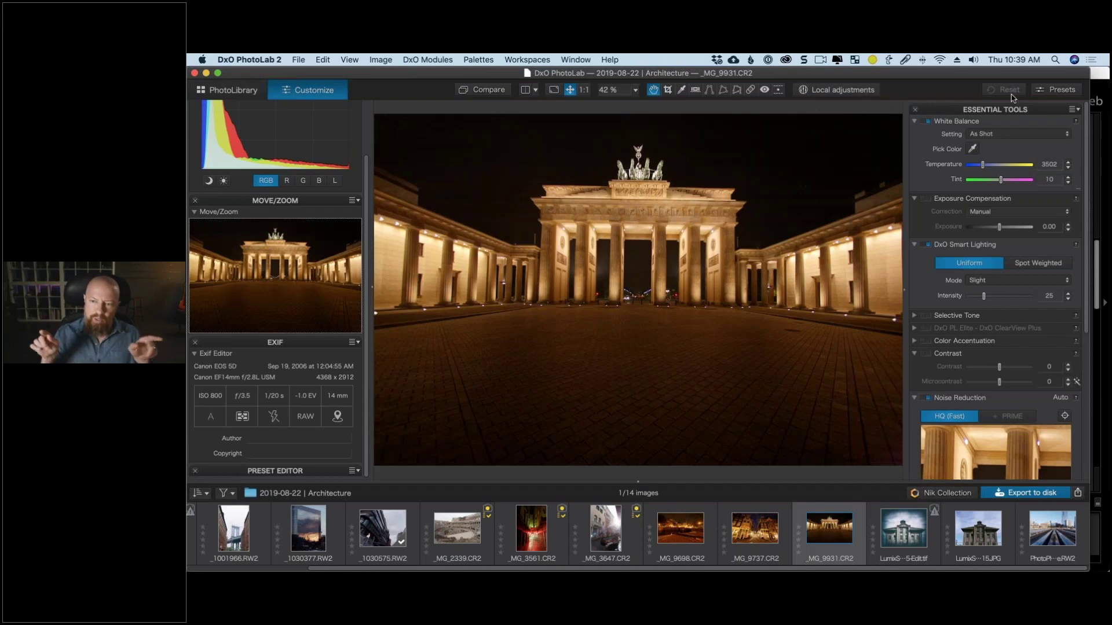
Enable the Horizon correction and return its Horizon value to 0.00.
{"action": "scroll", "coordinate": [984, 205], "scroll_direction": "down", "scroll_amount": 5}
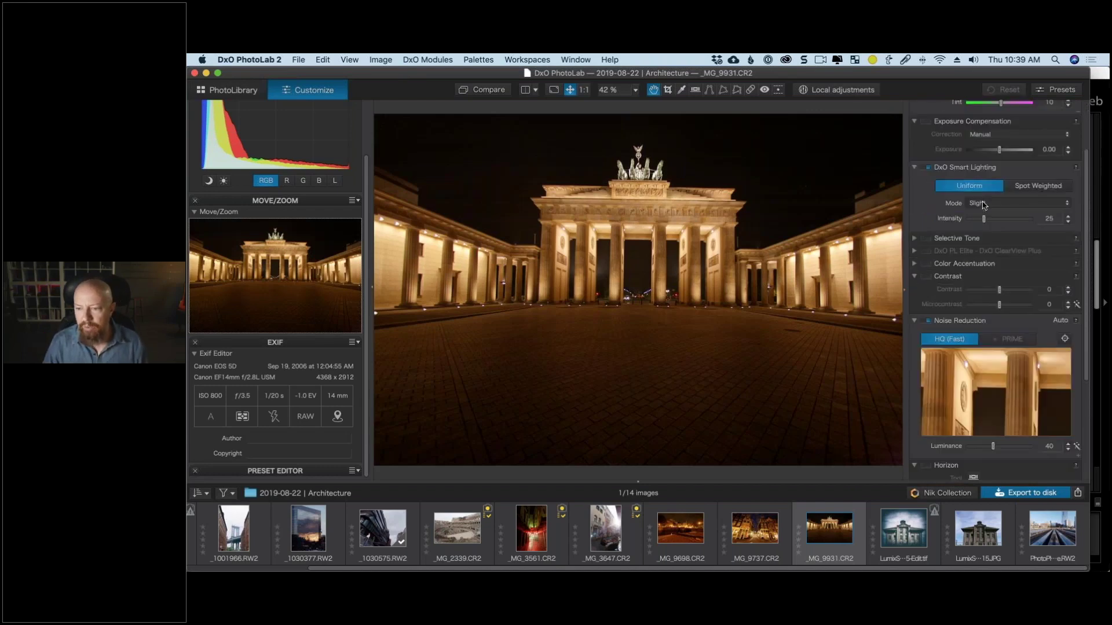
{"action": "scroll", "coordinate": [979, 232], "scroll_direction": "down", "scroll_amount": 1}
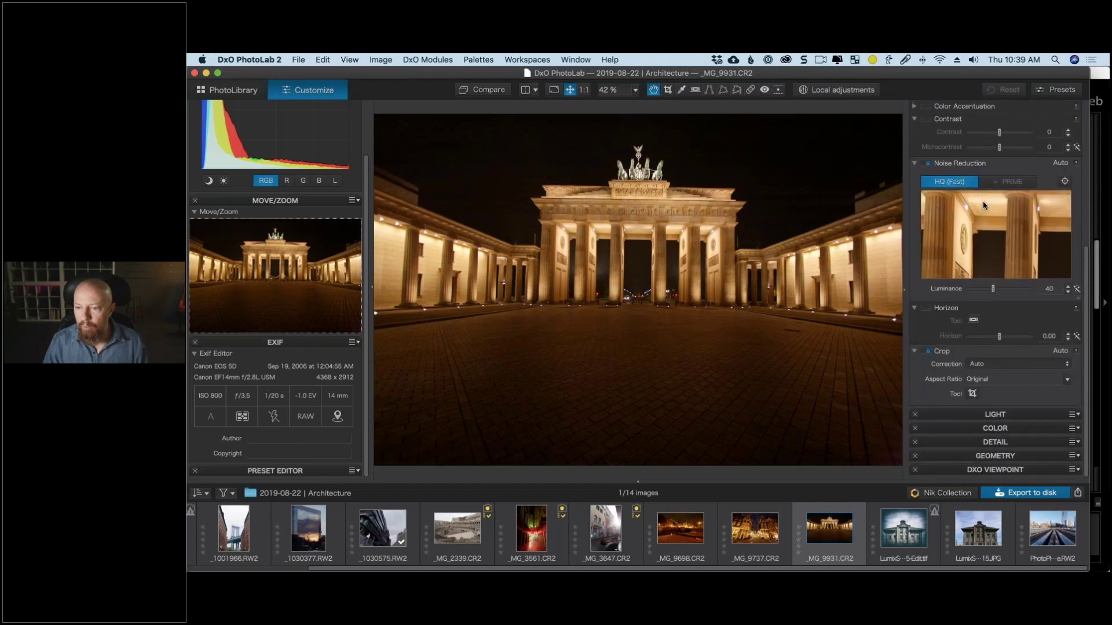
{"action": "left_click", "coordinate": [927, 309]}
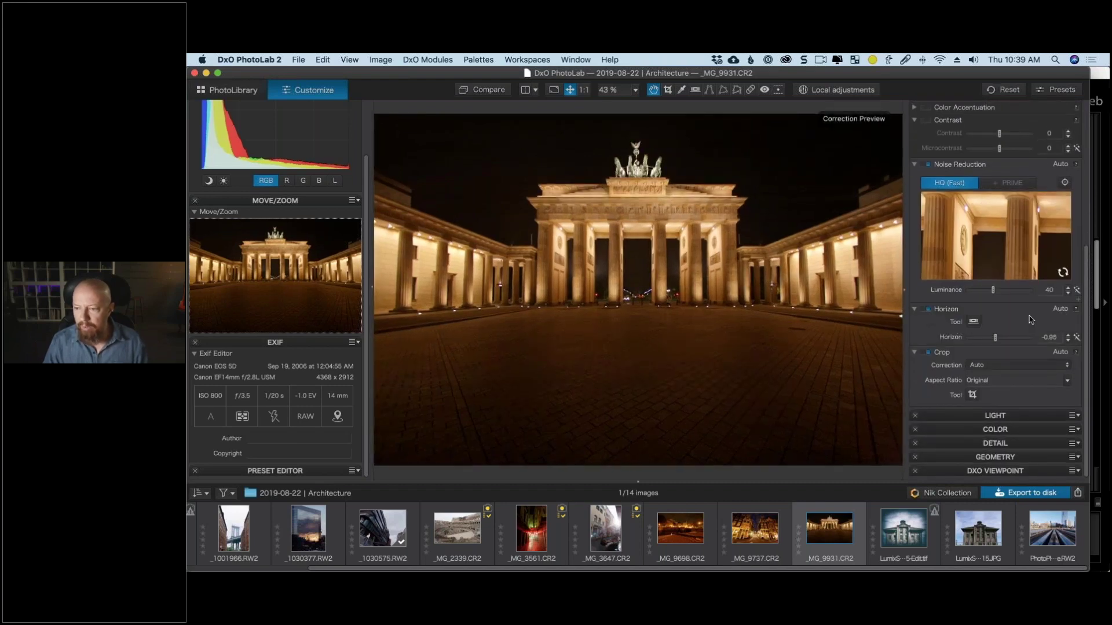
{"action": "double_click", "coordinate": [995, 337]}
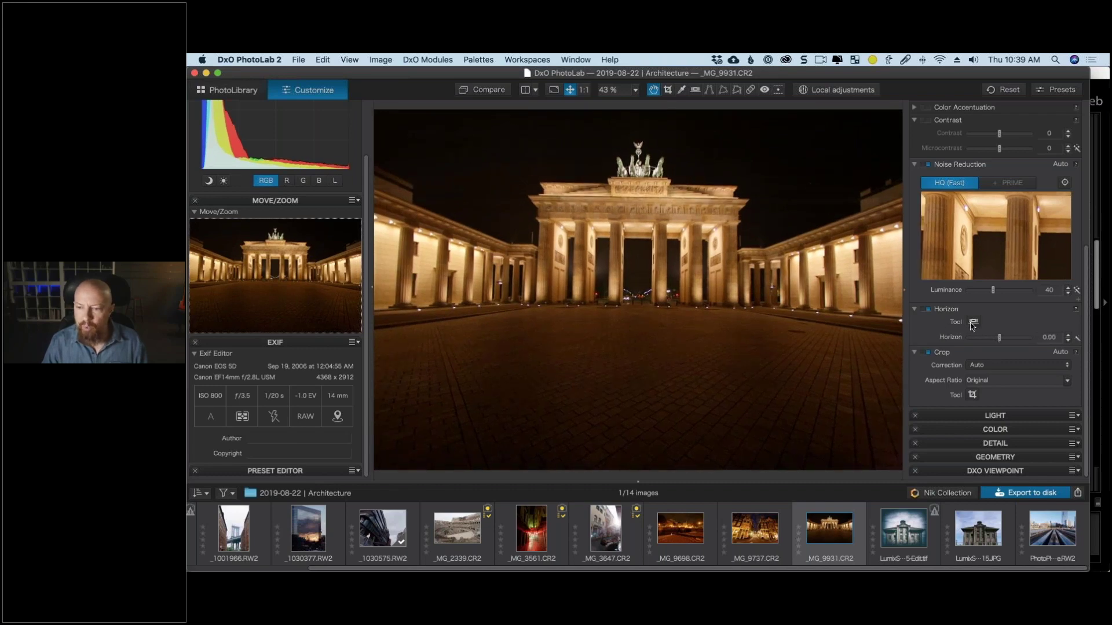
Try a steeply tilted horizon reference line across the gate, preview the rotation and reset it.
{"action": "left_click", "coordinate": [973, 322]}
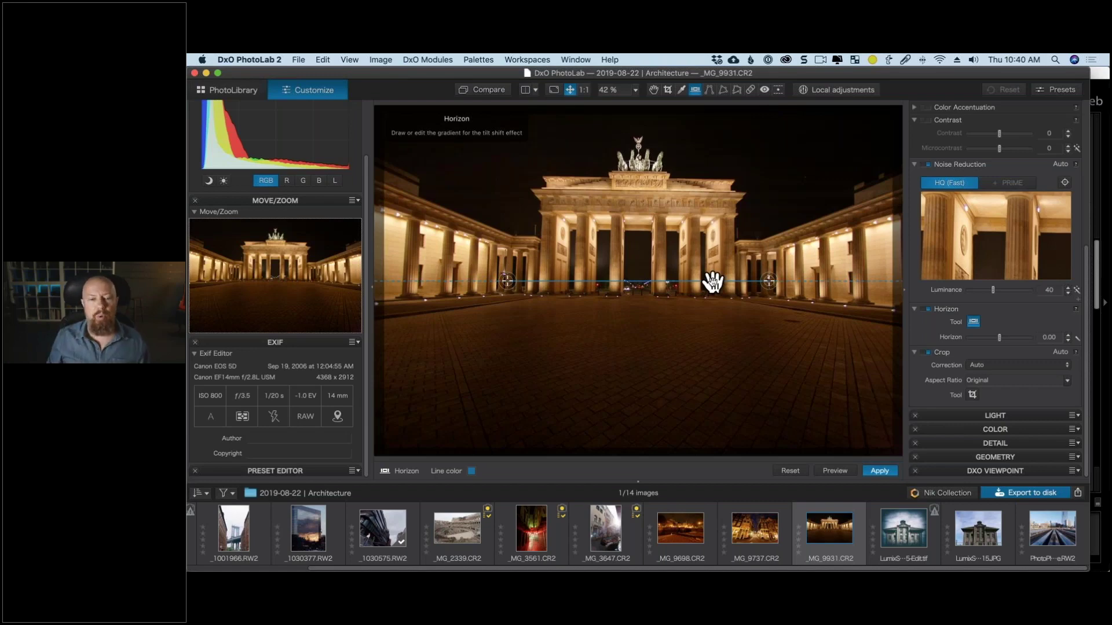
{"action": "left_click_drag", "start_coordinate": [733, 284], "coordinate": [745, 206]}
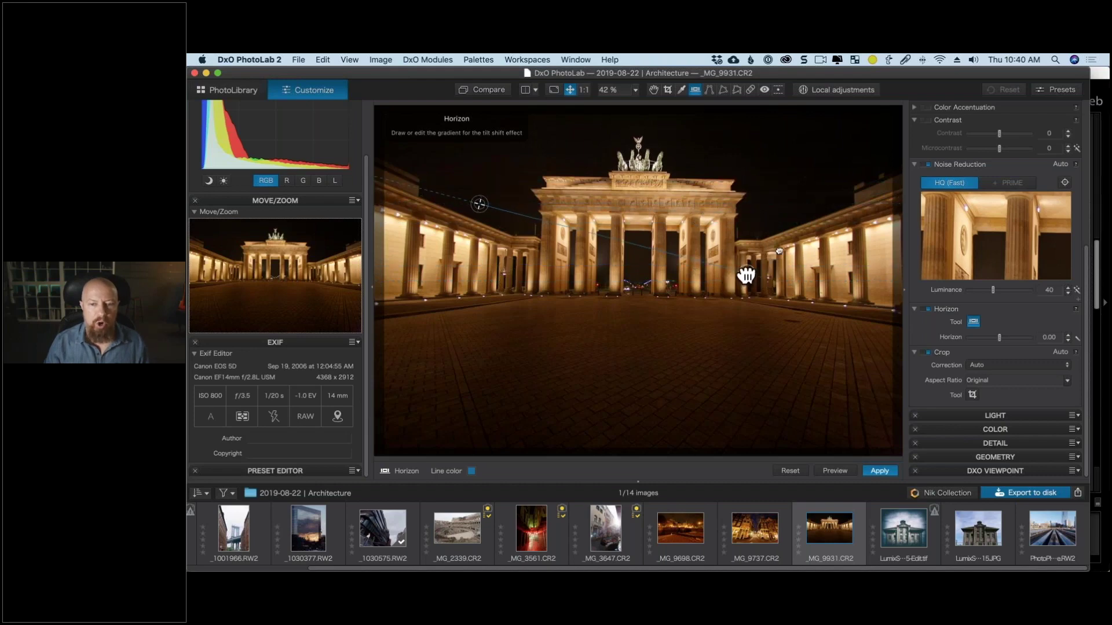
{"action": "left_click_drag", "start_coordinate": [492, 212], "coordinate": [485, 314]}
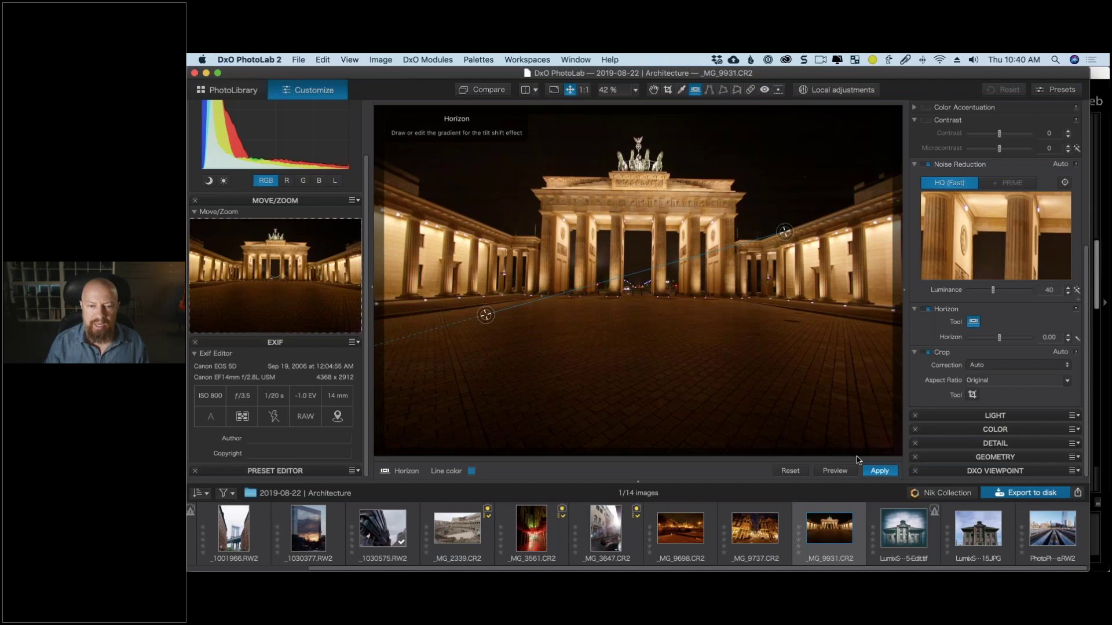
{"action": "left_click", "coordinate": [838, 472]}
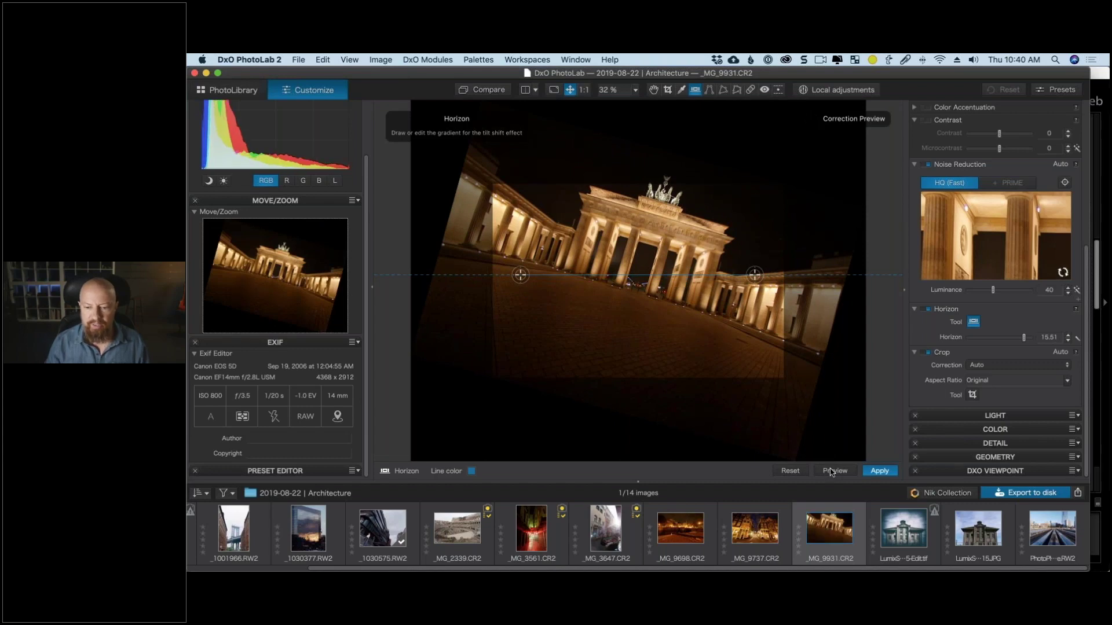
{"action": "left_click", "coordinate": [791, 471]}
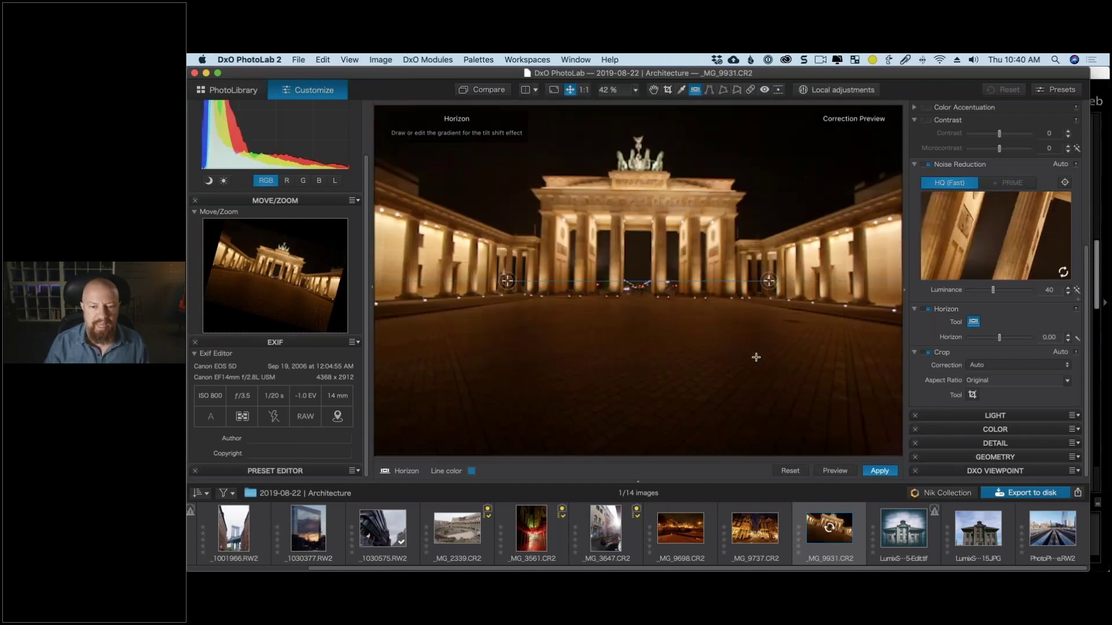
Try to align the horizon reference line with the gate's upper cornice at close magnification and reset the line.
{"action": "left_click_drag", "start_coordinate": [592, 281], "coordinate": [610, 191]}
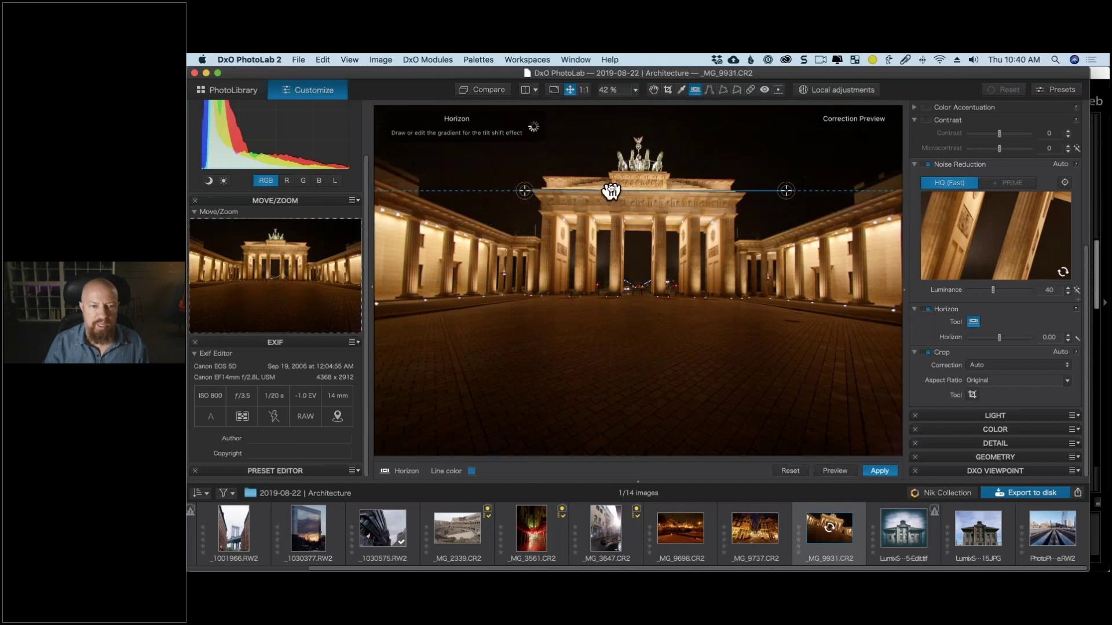
{"action": "left_click_drag", "start_coordinate": [788, 189], "coordinate": [747, 193]}
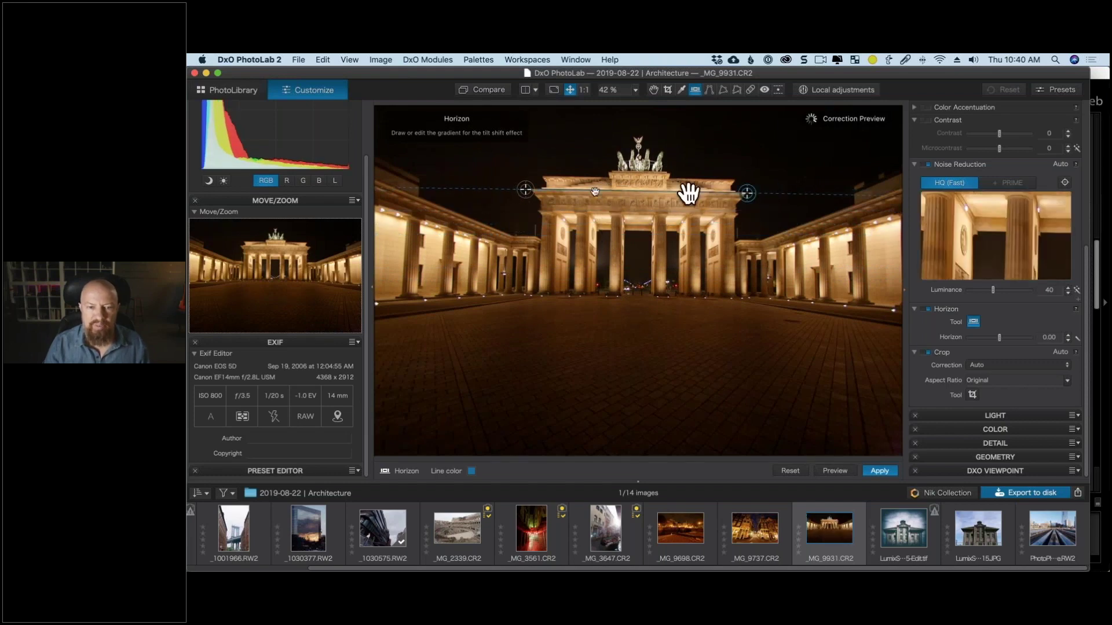
{"action": "left_click", "coordinate": [583, 90]}
{"action": "left_click_drag", "start_coordinate": [641, 191], "coordinate": [447, 210]}
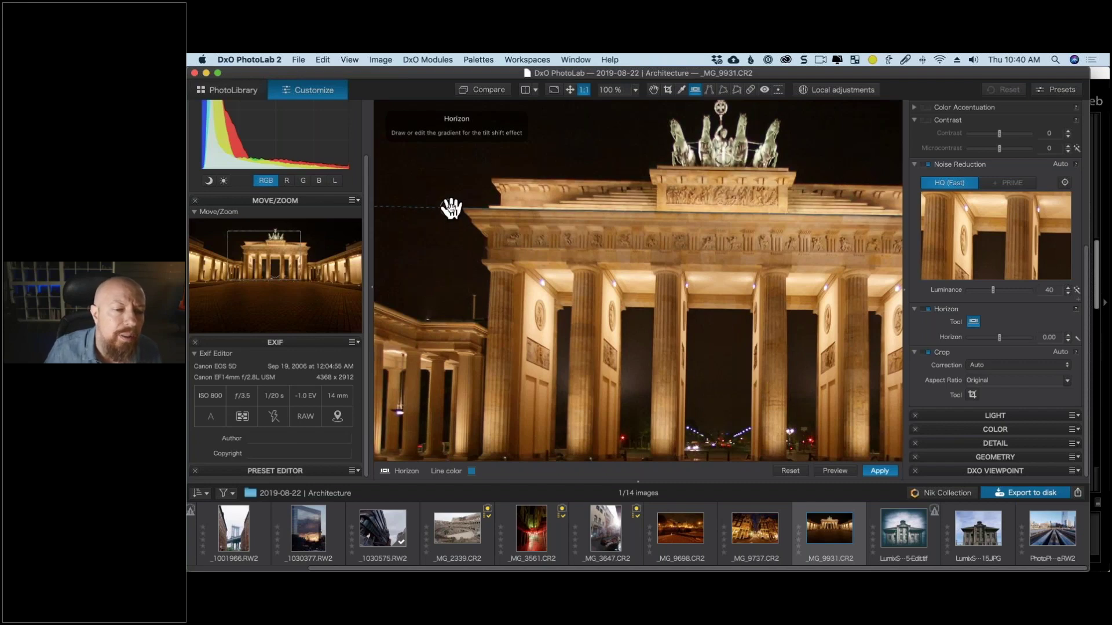
{"action": "key", "text": "space"}
{"action": "left_click_drag", "start_coordinate": [567, 244], "coordinate": [543, 242]}
{"action": "left_click_drag", "start_coordinate": [816, 243], "coordinate": [648, 246]}
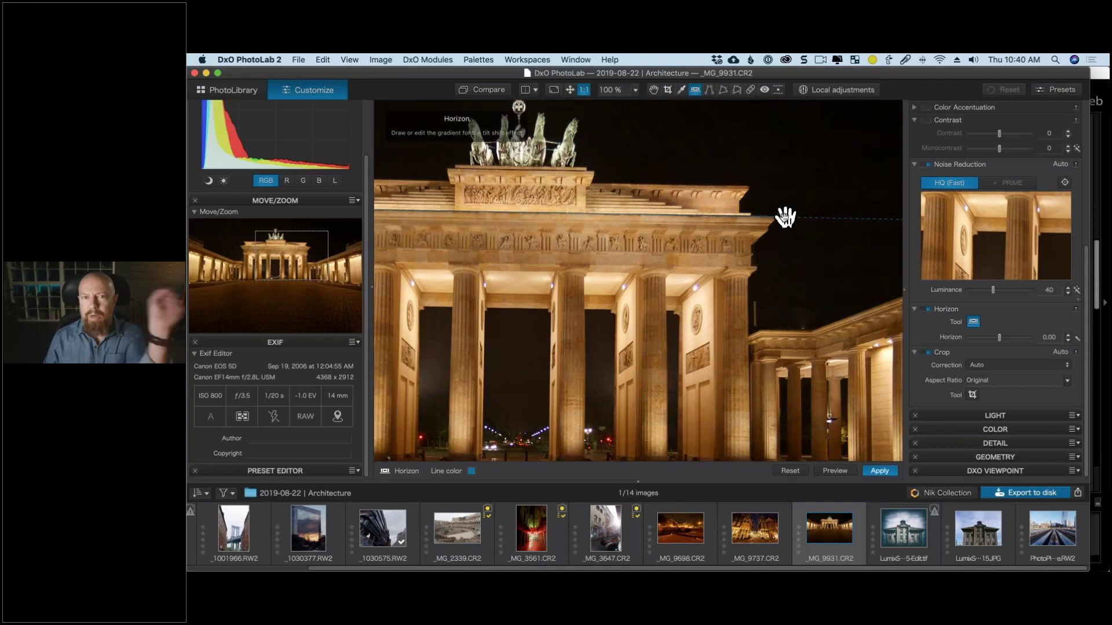
{"action": "left_click_drag", "start_coordinate": [786, 217], "coordinate": [789, 217]}
{"action": "left_click", "coordinate": [635, 89]}
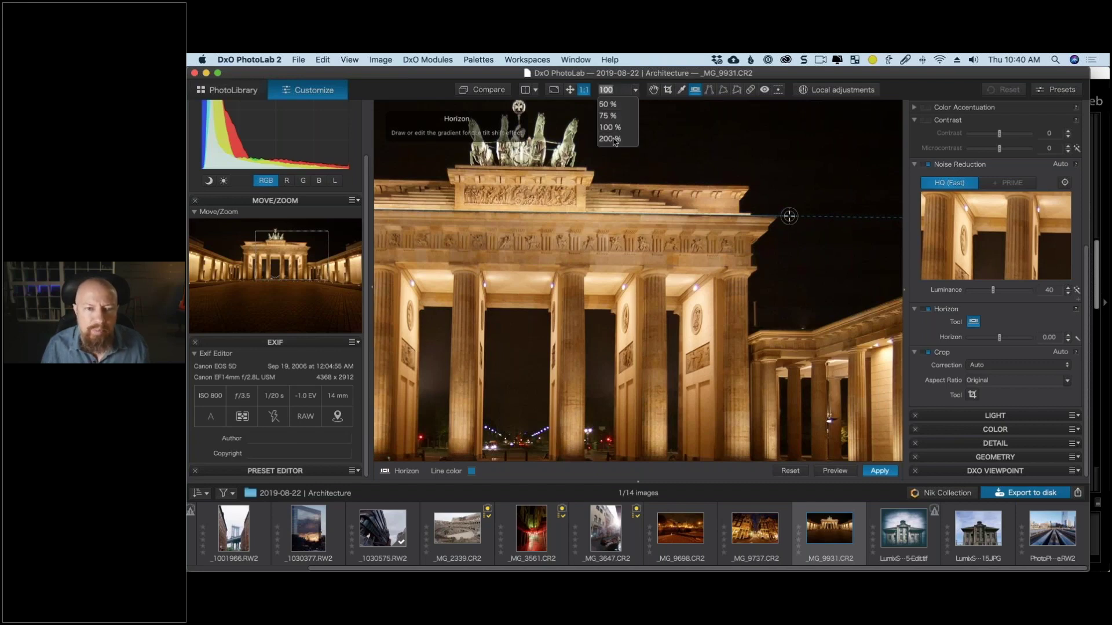
{"action": "left_click", "coordinate": [614, 139]}
{"action": "left_click_drag", "start_coordinate": [601, 280], "coordinate": [590, 278]}
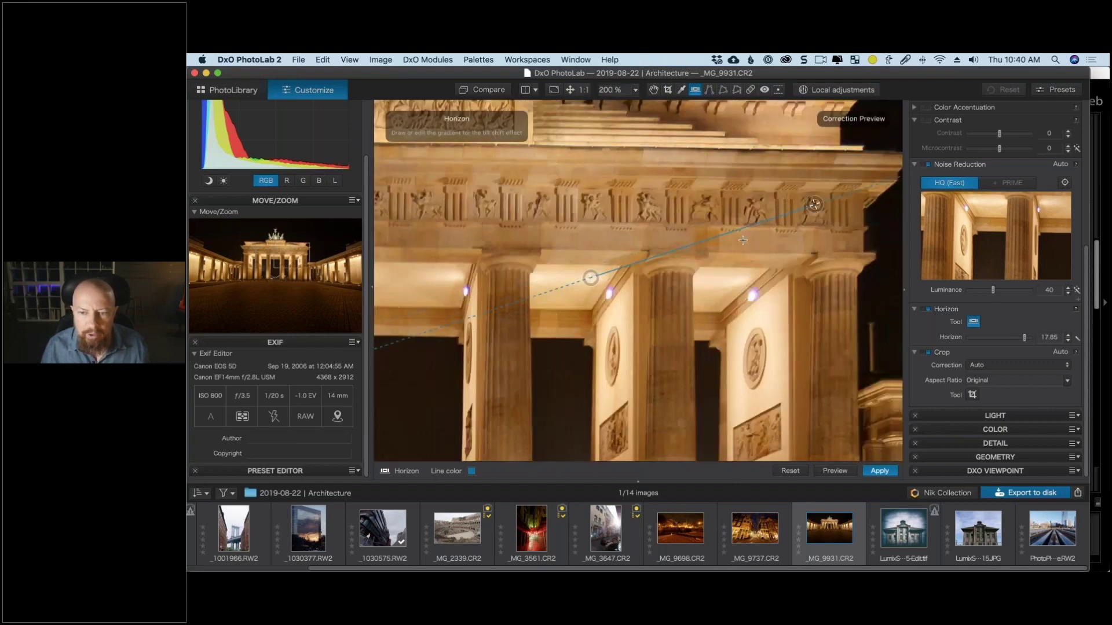
{"action": "left_click", "coordinate": [789, 471]}
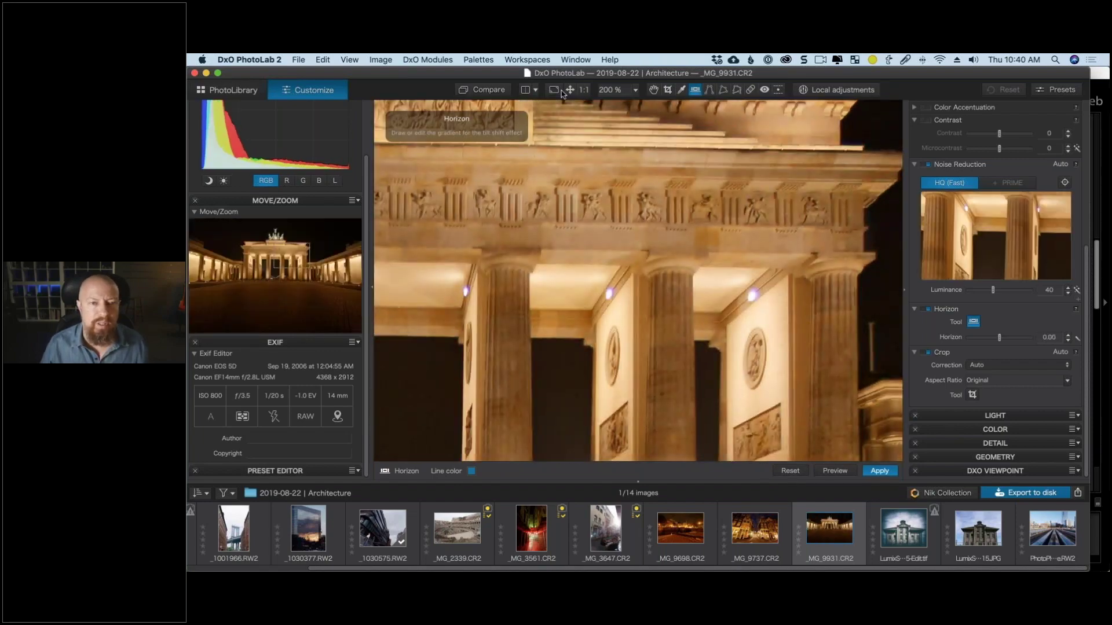
Place the horizon reference line along the gate's upper cornice, fine-tuning both ends at the cornice corners at 100 % magnification.
{"action": "left_click", "coordinate": [570, 90]}
{"action": "left_click_drag", "start_coordinate": [598, 281], "coordinate": [628, 190]}
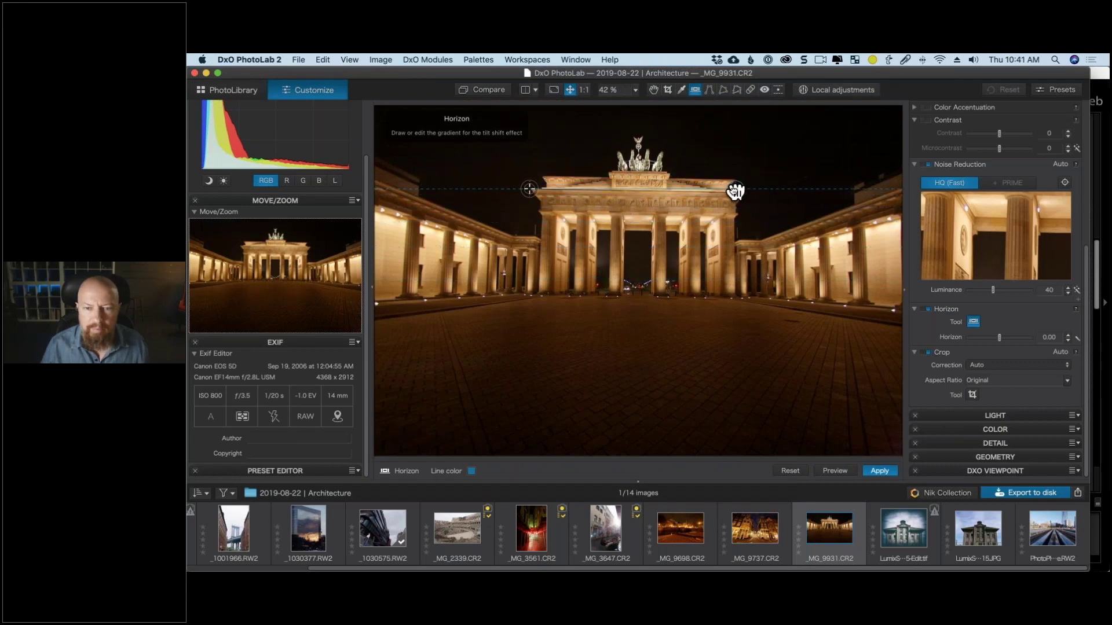
{"action": "left_click_drag", "start_coordinate": [735, 189], "coordinate": [739, 191]}
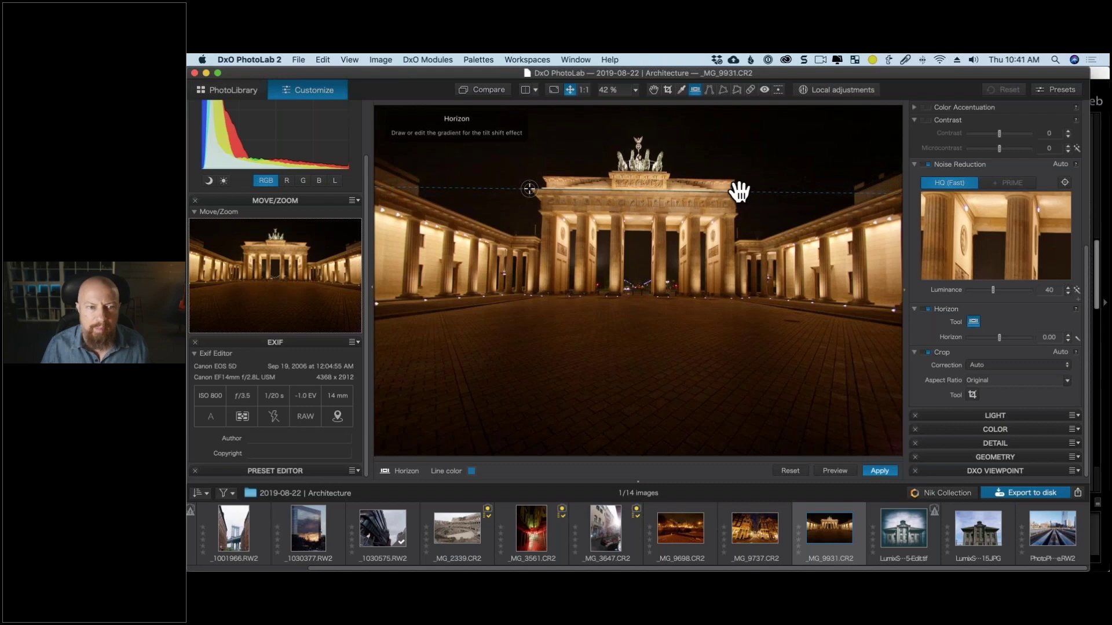
{"action": "left_click", "coordinate": [583, 91]}
{"action": "key", "text": "h"}
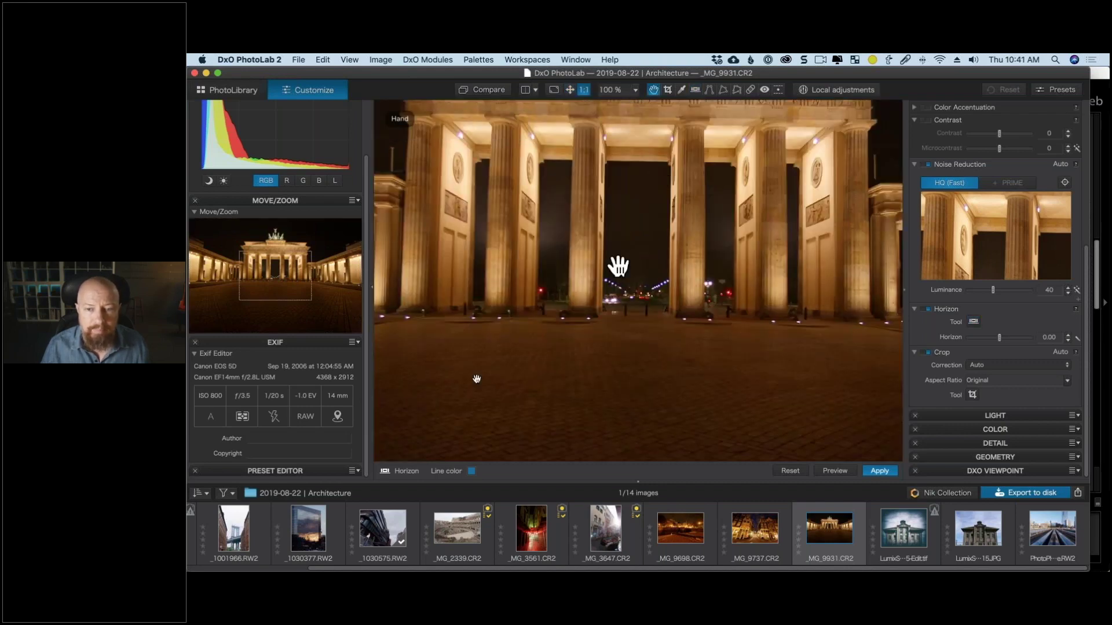
{"action": "left_click_drag", "start_coordinate": [618, 266], "coordinate": [454, 397]}
{"action": "key", "text": "h"}
{"action": "left_click_drag", "start_coordinate": [653, 259], "coordinate": [675, 259]}
{"action": "key", "text": "h"}
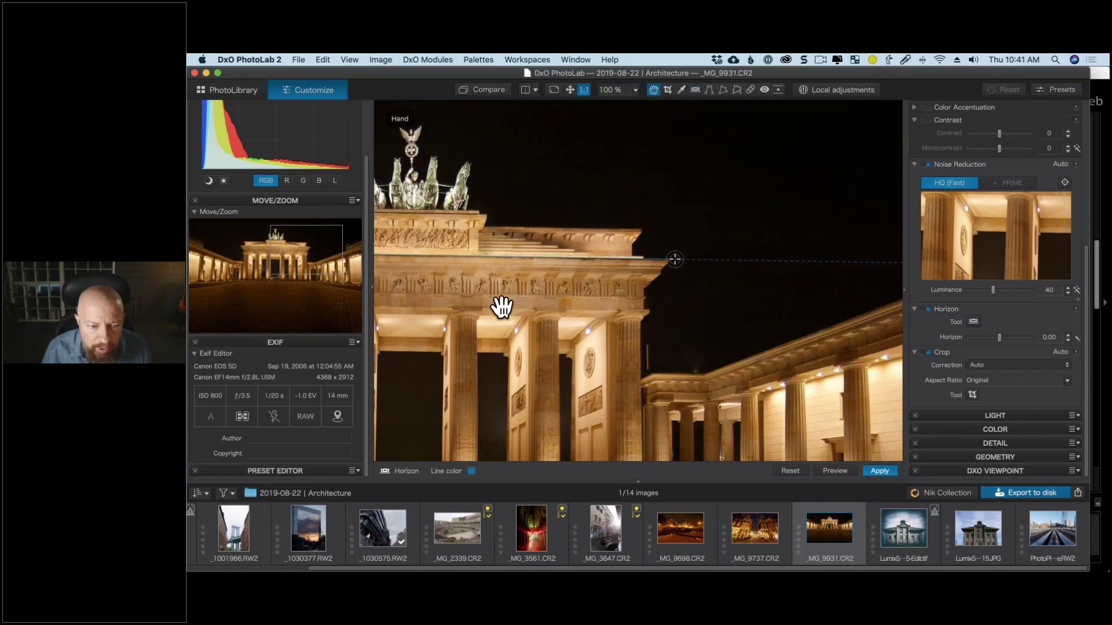
{"action": "left_click_drag", "start_coordinate": [499, 305], "coordinate": [785, 313]}
{"action": "key", "text": "h"}
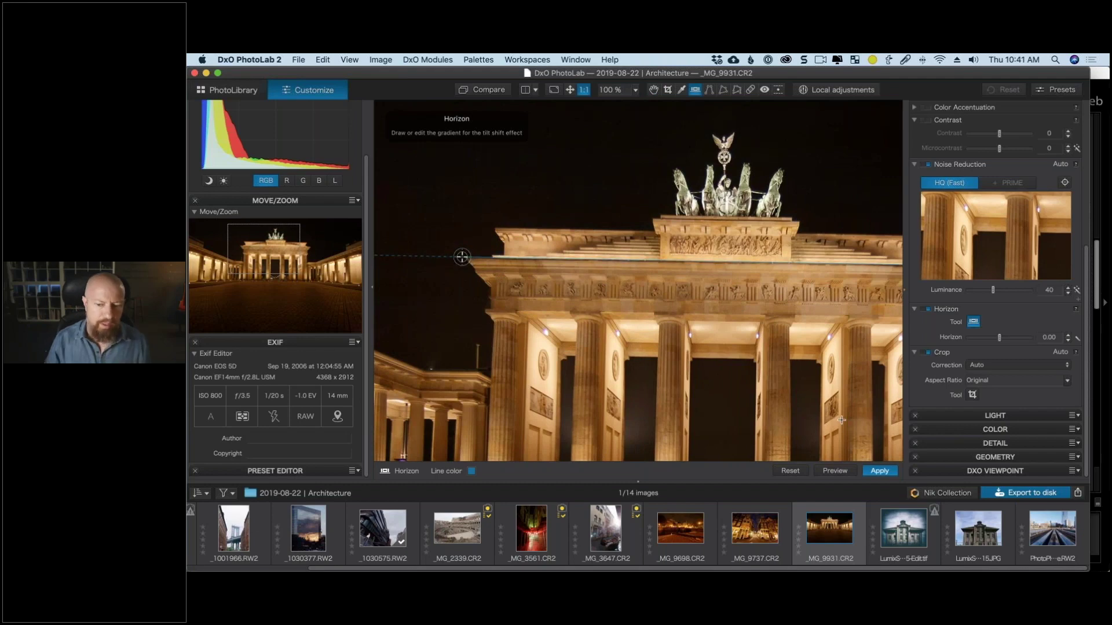
Preview the horizon correction on the whole photo and apply it.
{"action": "left_click", "coordinate": [570, 89]}
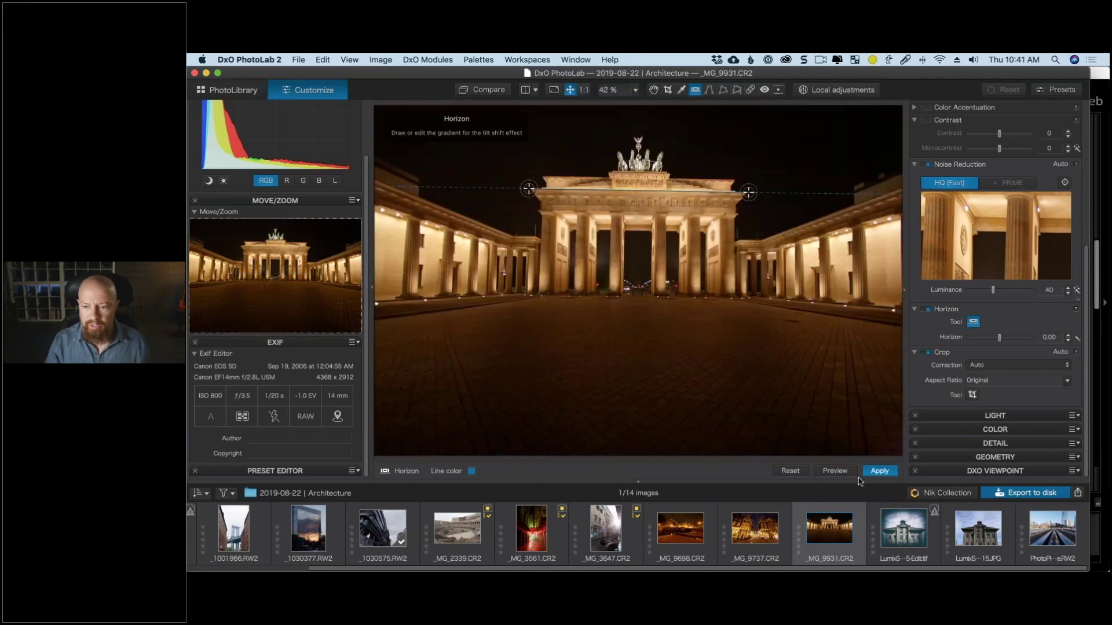
{"action": "left_click", "coordinate": [841, 471]}
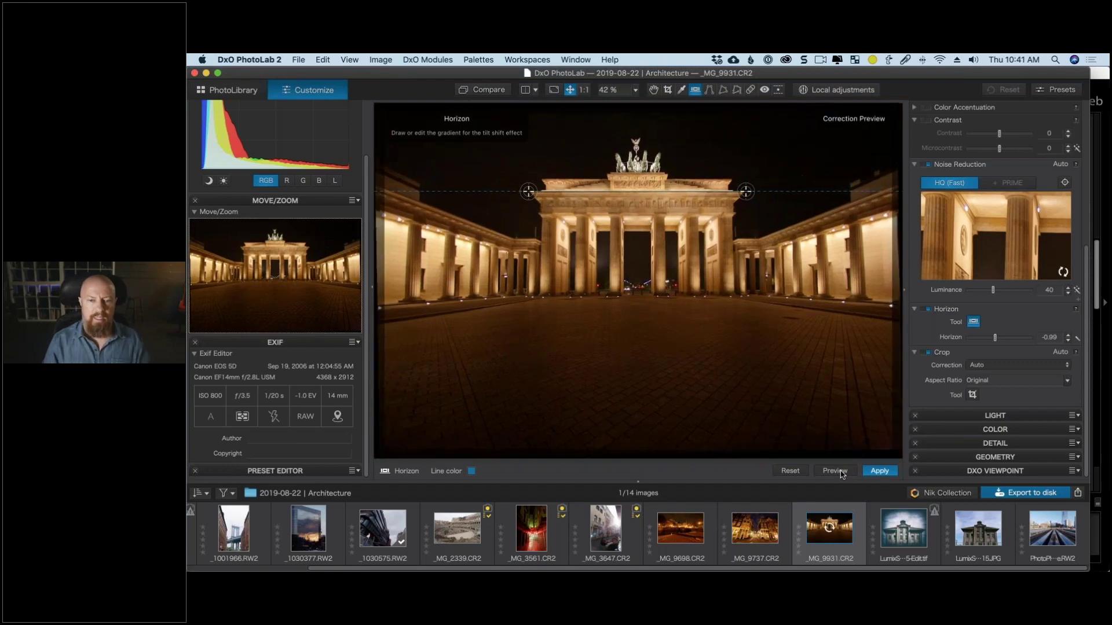
{"action": "left_click", "coordinate": [879, 471]}
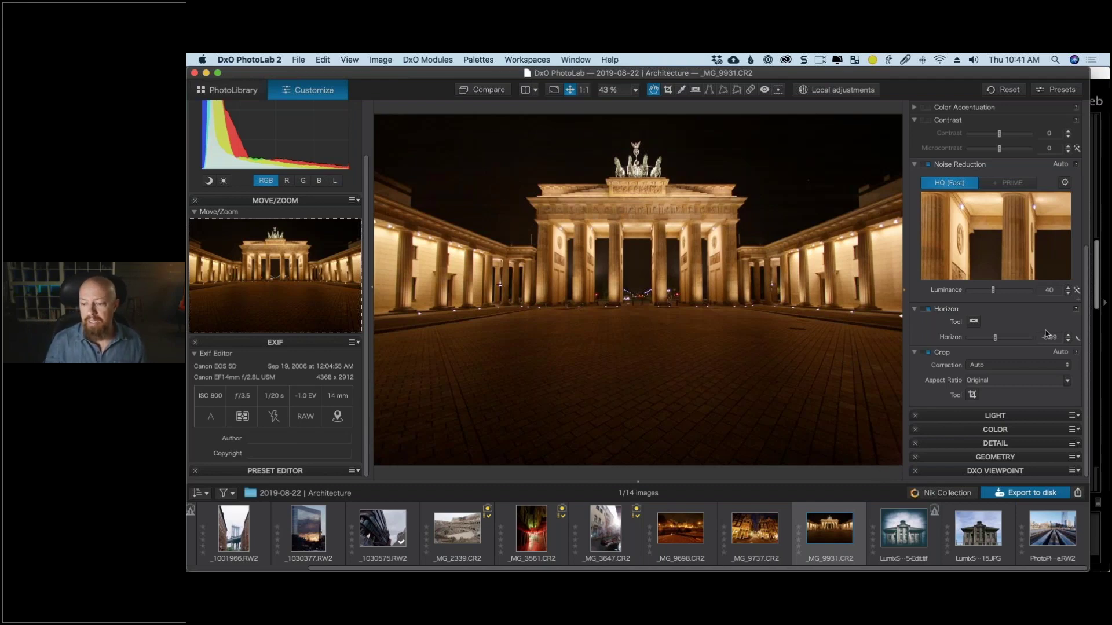
Expand the DxO ViewPoint tools and turn off the Horizon correction.
{"action": "left_click", "coordinate": [1005, 472]}
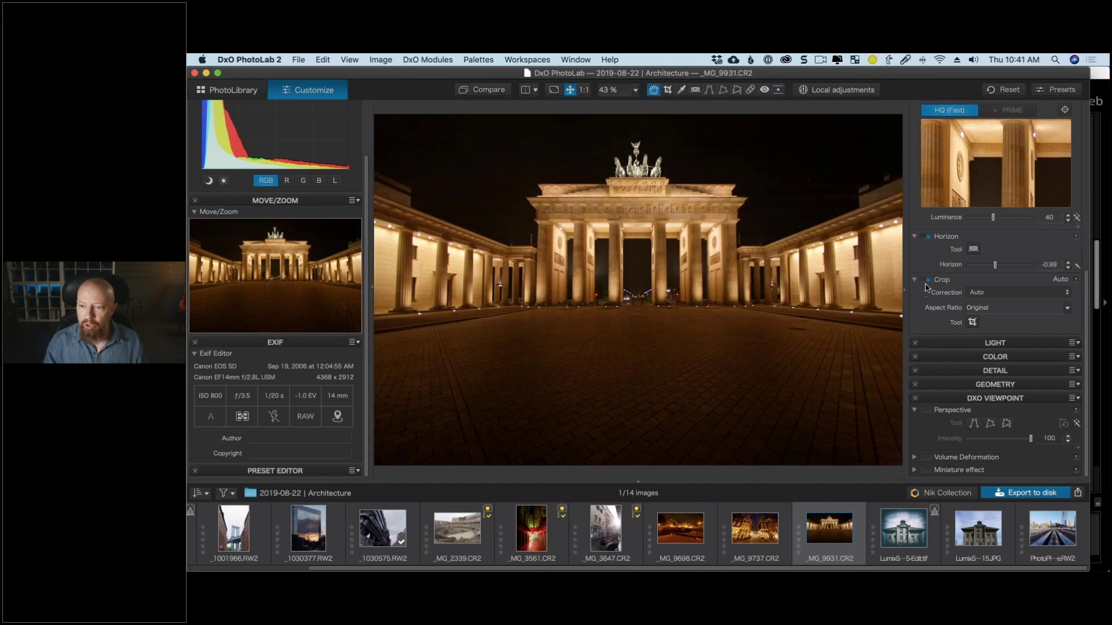
{"action": "left_click", "coordinate": [921, 239]}
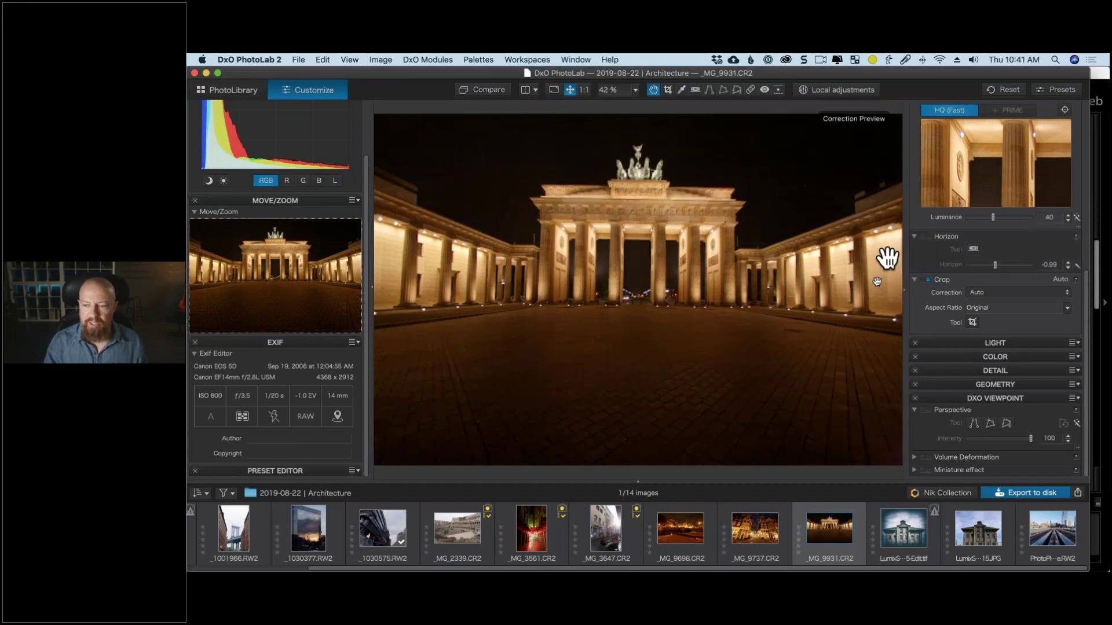
Try the Rectangle perspective guide by repositioning its two horizontal edges around the gate.
{"action": "left_click", "coordinate": [990, 423]}
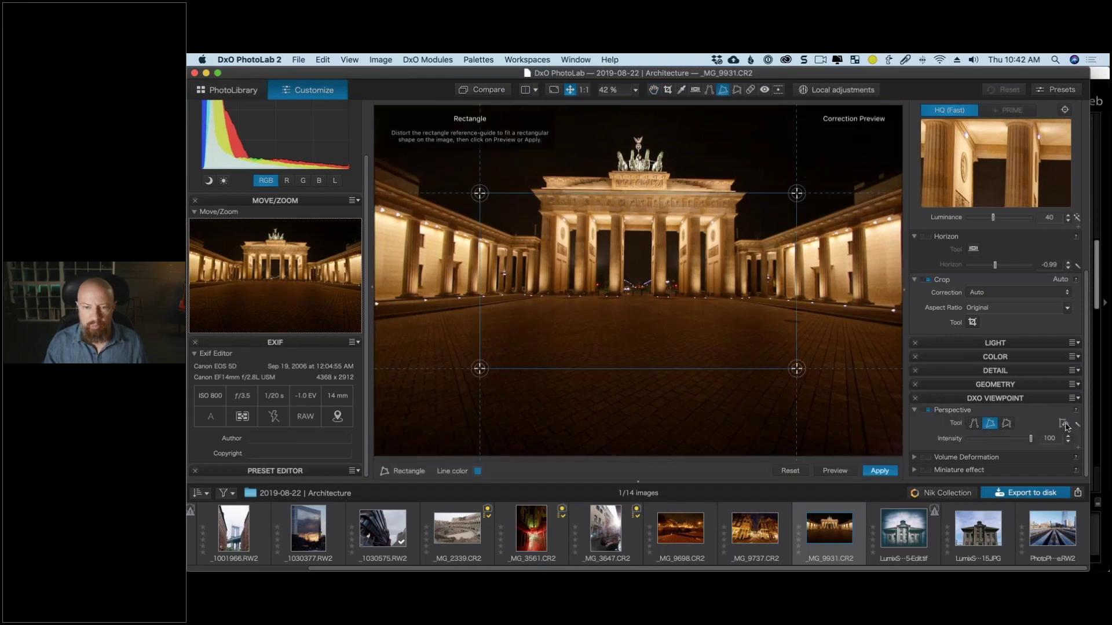
{"action": "left_click", "coordinate": [989, 423]}
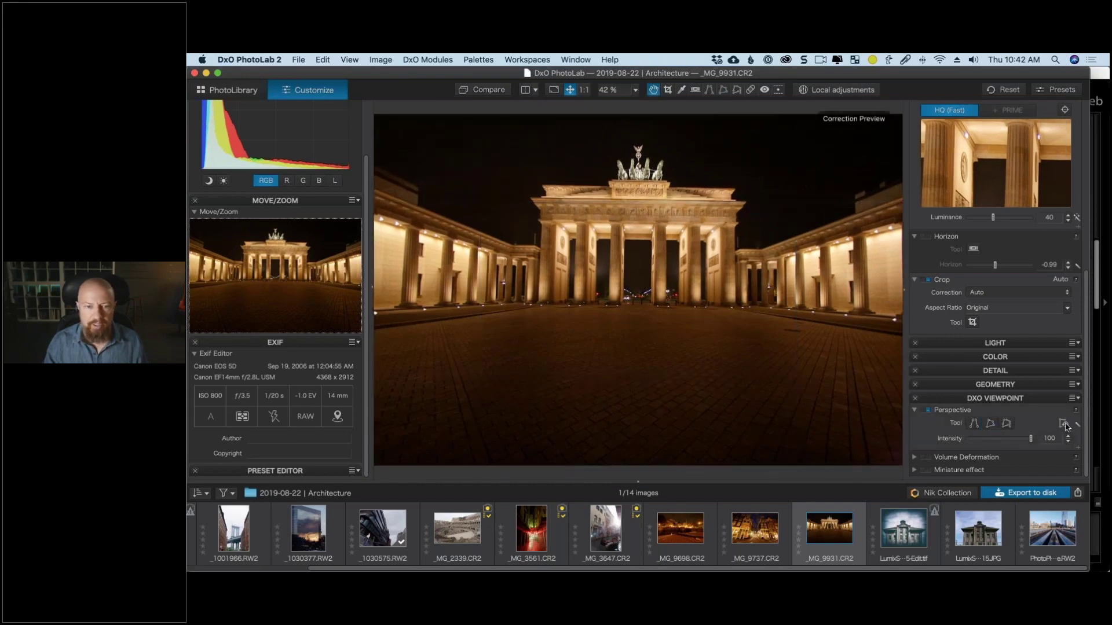
{"action": "left_click", "coordinate": [989, 424]}
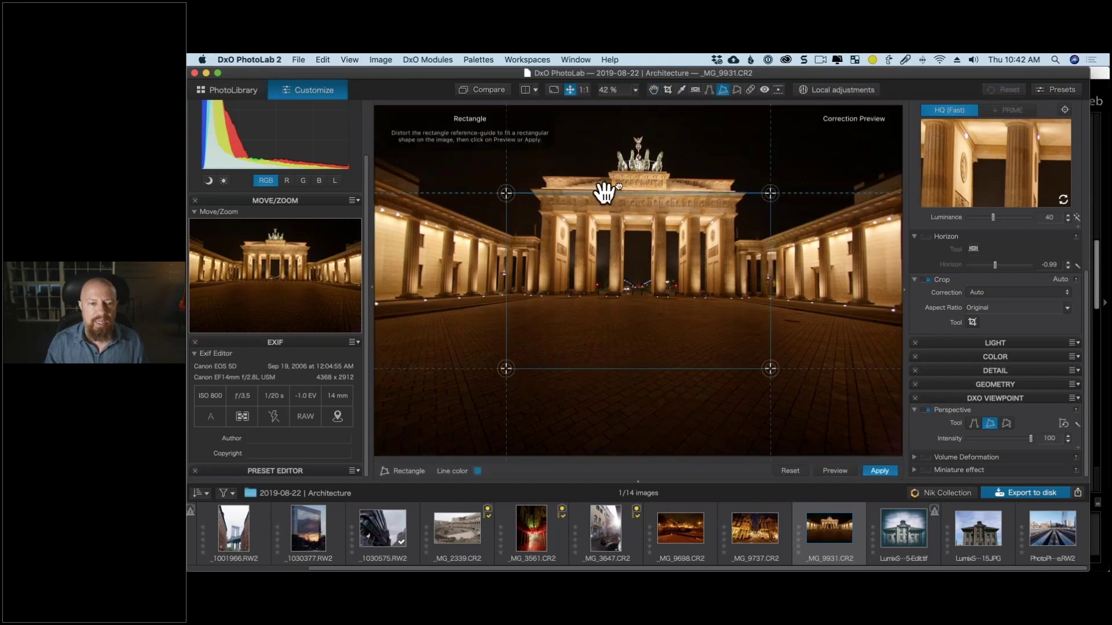
{"action": "left_click_drag", "start_coordinate": [603, 189], "coordinate": [557, 195]}
{"action": "left_click_drag", "start_coordinate": [550, 367], "coordinate": [537, 330]}
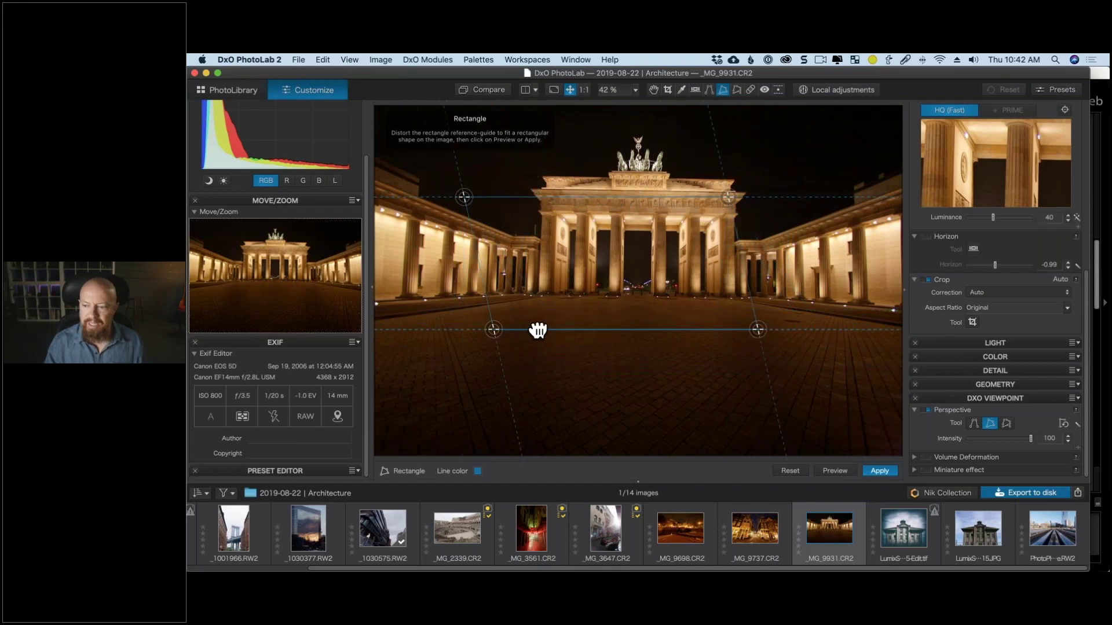
Start the 8 points perspective correction and align its two horizontal guides with the gate's upper cornice and the base of its columns.
{"action": "left_click", "coordinate": [1007, 424]}
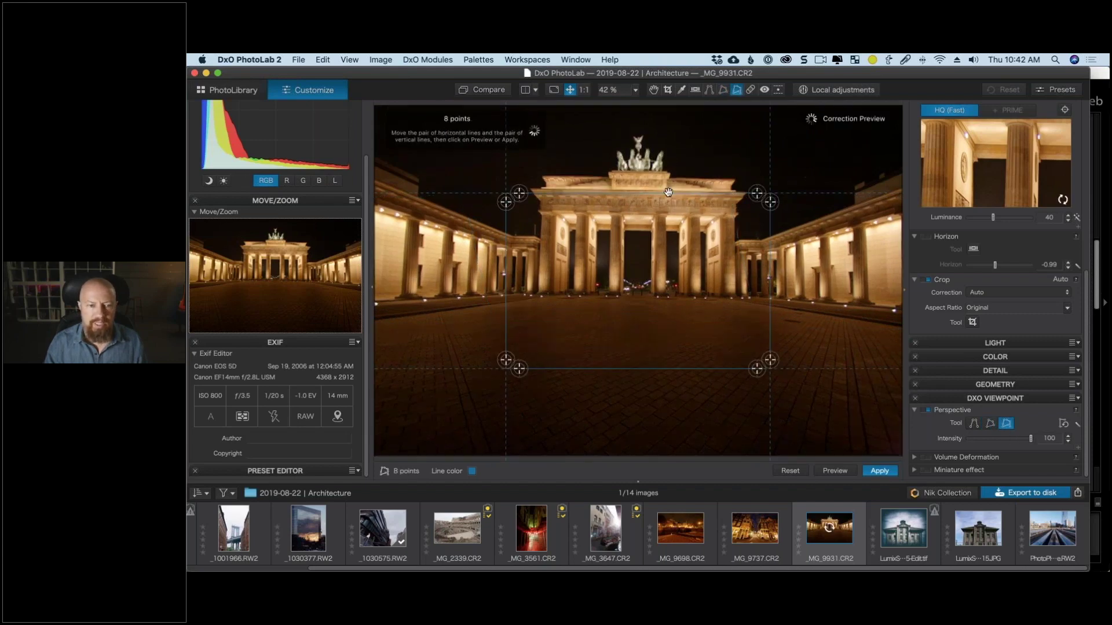
{"action": "mouse_move", "coordinate": [666, 193]}
{"action": "left_mouse_down"}
{"action": "mouse_move", "coordinate": [640, 142]}
{"action": "mouse_move", "coordinate": [675, 174]}
{"action": "left_mouse_up"}
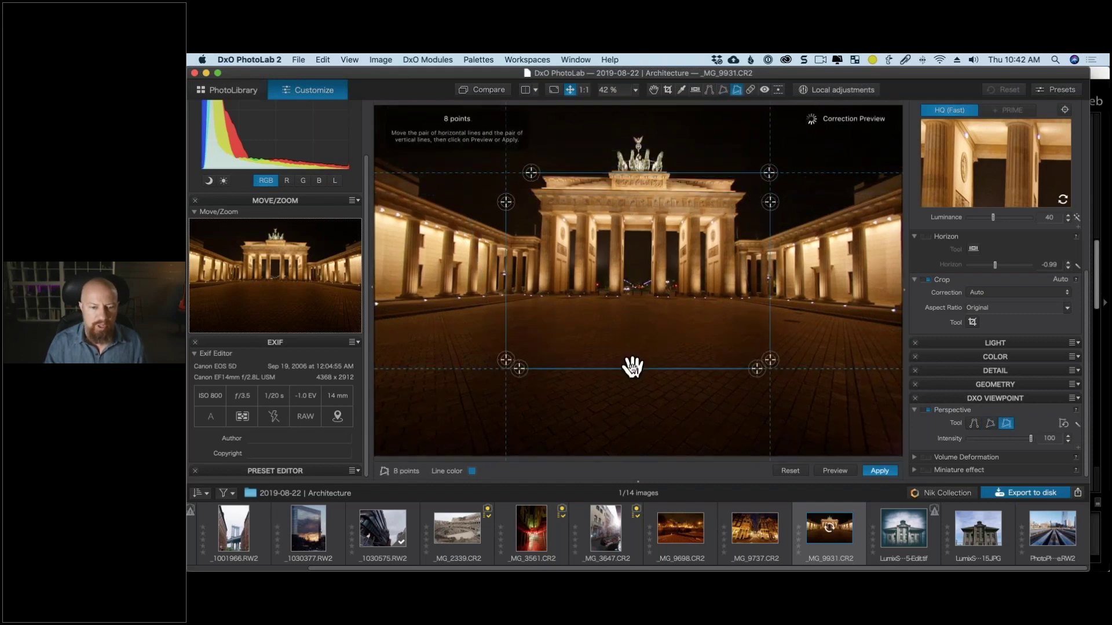
{"action": "left_click_drag", "start_coordinate": [635, 369], "coordinate": [650, 293]}
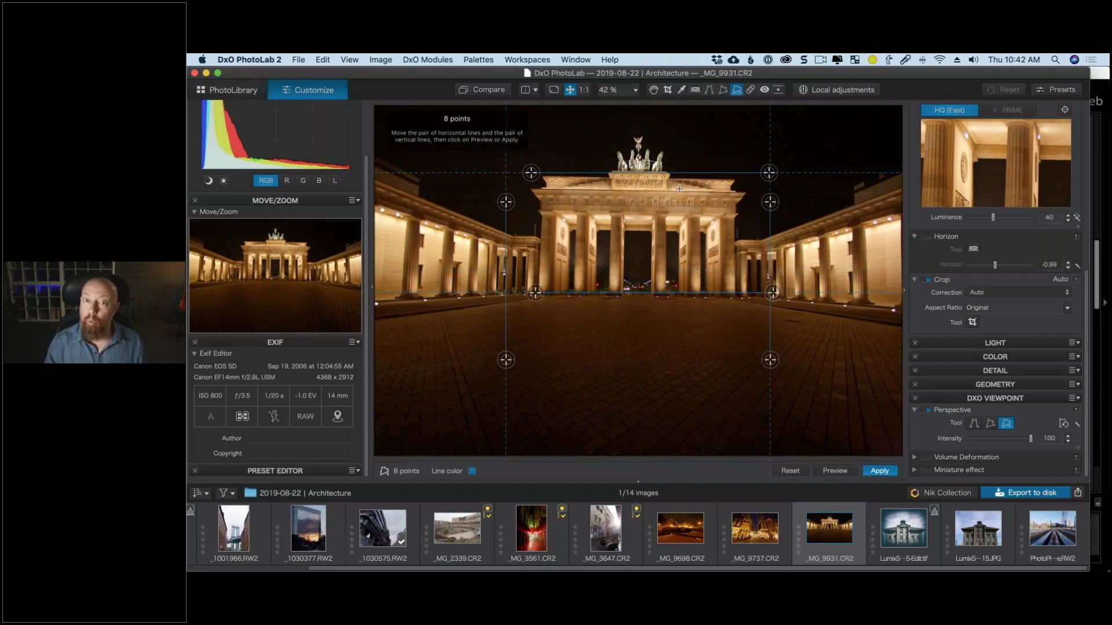
{"action": "left_click_drag", "start_coordinate": [626, 290], "coordinate": [615, 292]}
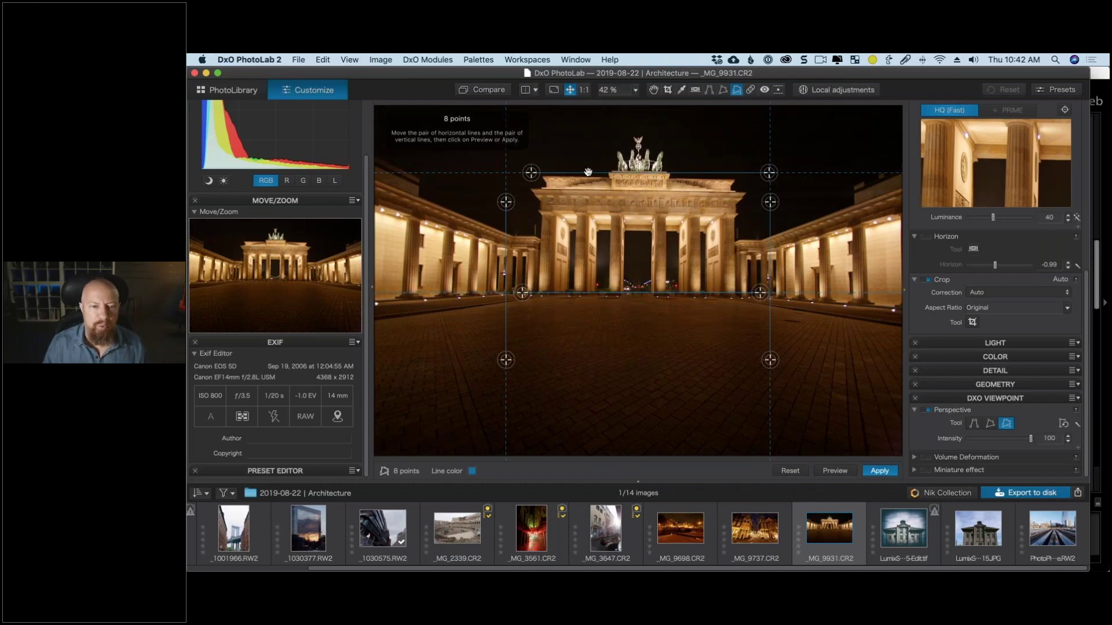
{"action": "left_click_drag", "start_coordinate": [595, 169], "coordinate": [596, 188]}
{"action": "left_click_drag", "start_coordinate": [766, 189], "coordinate": [745, 190]}
{"action": "left_click_drag", "start_coordinate": [669, 294], "coordinate": [670, 293]}
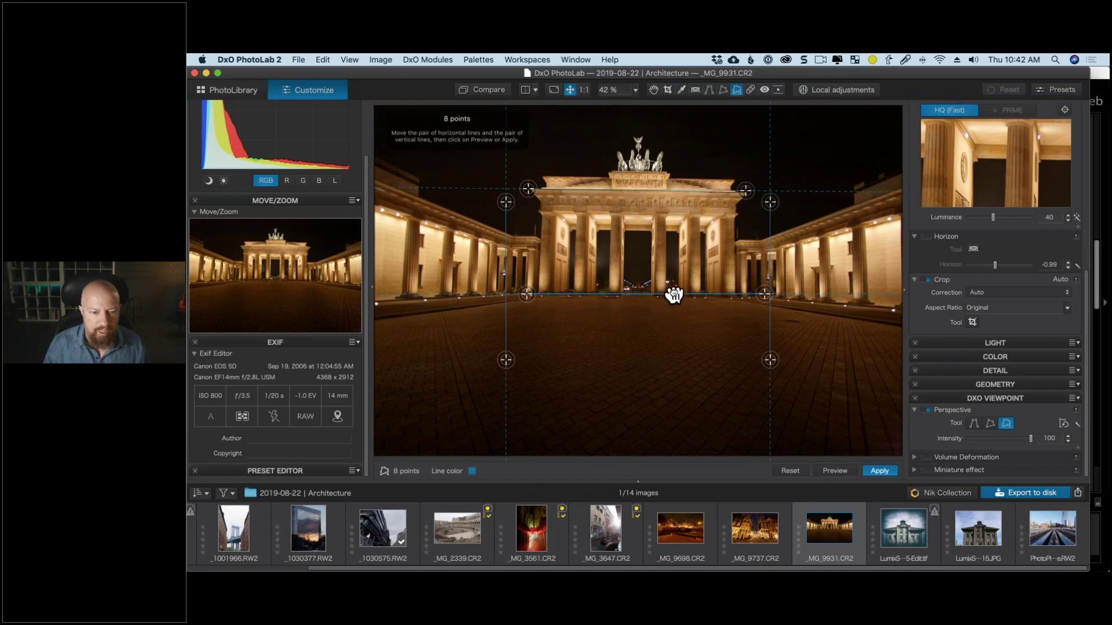
{"action": "left_click_drag", "start_coordinate": [762, 293], "coordinate": [762, 292]}
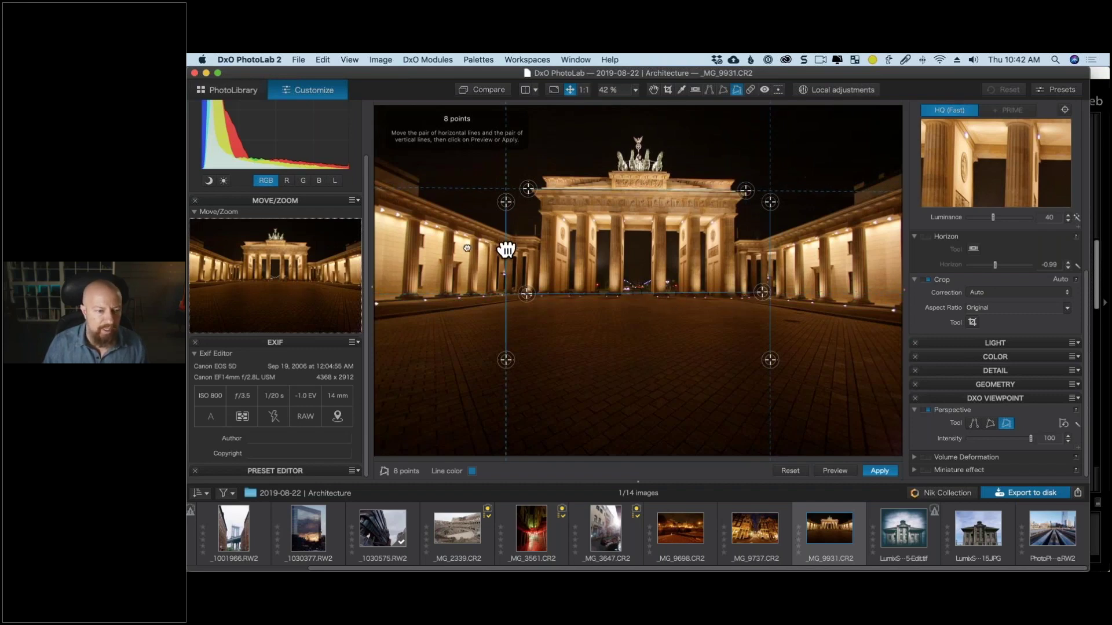
Place the two vertical guides along outer columns of the left and right colonnades, with their end points at column top and base.
{"action": "left_click_drag", "start_coordinate": [502, 249], "coordinate": [410, 241]}
{"action": "left_click_drag", "start_coordinate": [412, 352], "coordinate": [409, 294]}
{"action": "left_click_drag", "start_coordinate": [412, 196], "coordinate": [414, 218]}
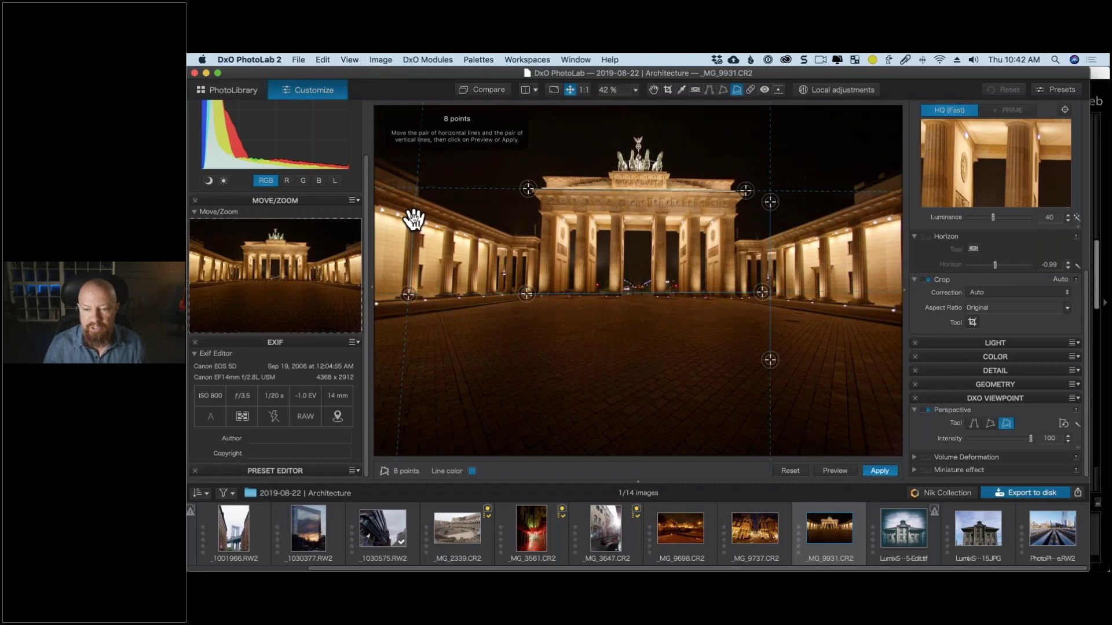
{"action": "left_click_drag", "start_coordinate": [769, 261], "coordinate": [858, 276]}
{"action": "left_click_drag", "start_coordinate": [859, 373], "coordinate": [862, 299]}
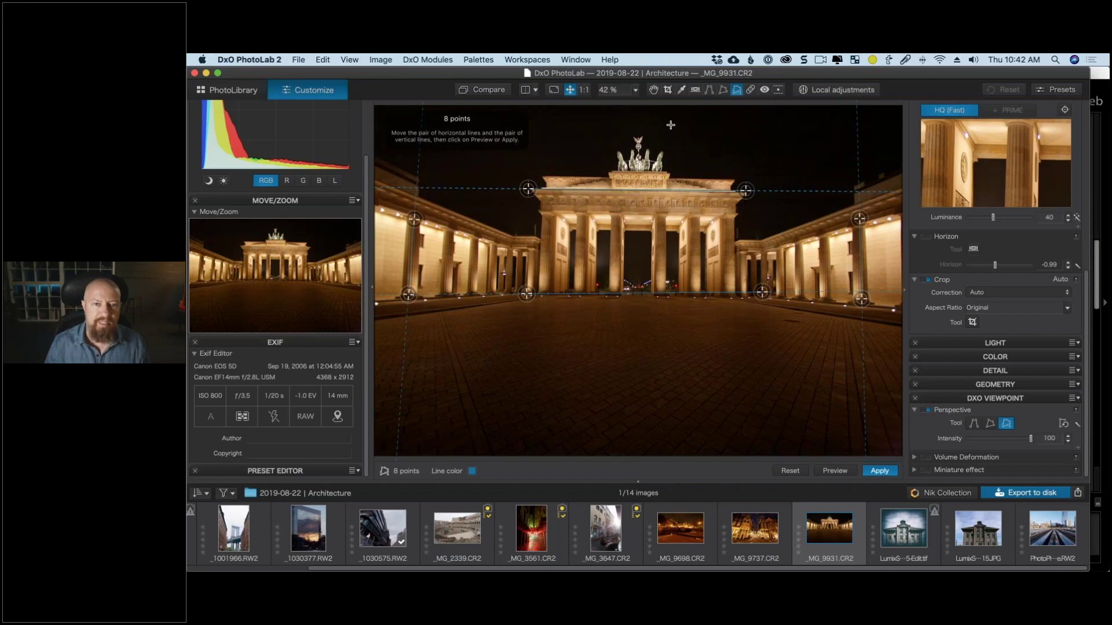
Check the horizontal guides at 100 % magnification and fine-tune the lower guide's right end at the gate's base.
{"action": "key", "text": "h"}
{"action": "left_click", "coordinate": [633, 279]}
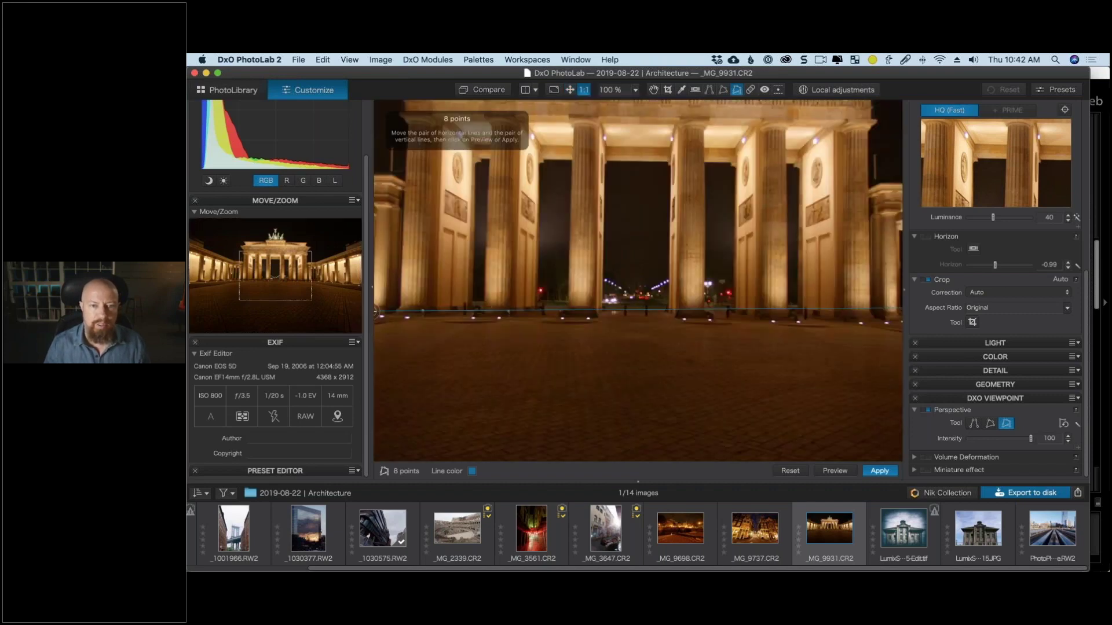
{"action": "left_click_drag", "start_coordinate": [638, 162], "coordinate": [658, 327]}
{"action": "key", "text": "space"}
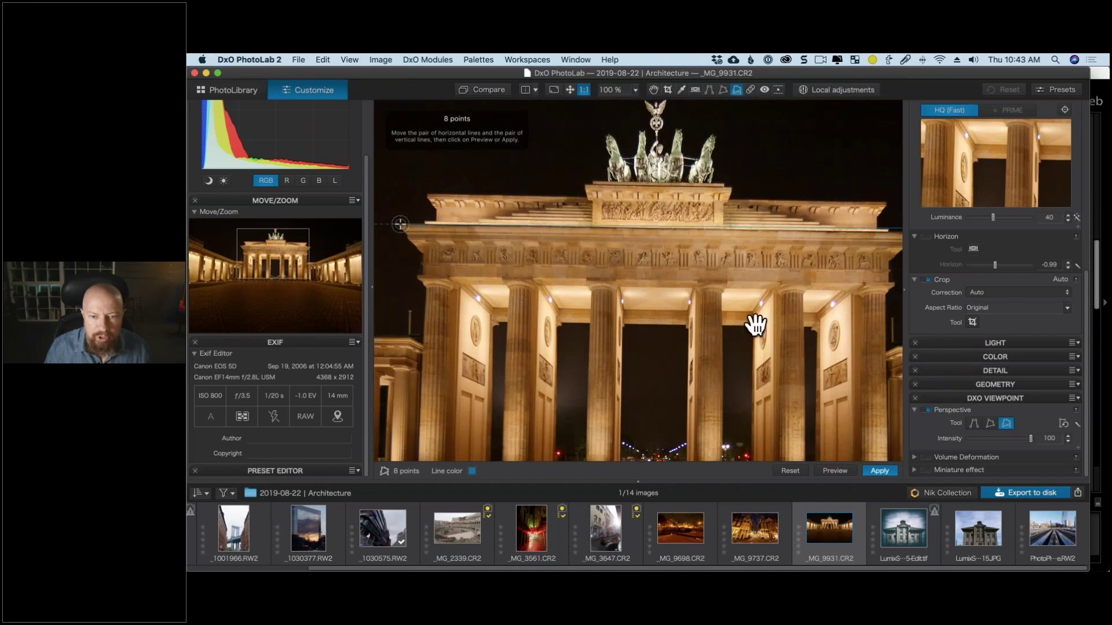
{"action": "scroll", "coordinate": [747, 322], "scroll_direction": "right", "scroll_amount": 5}
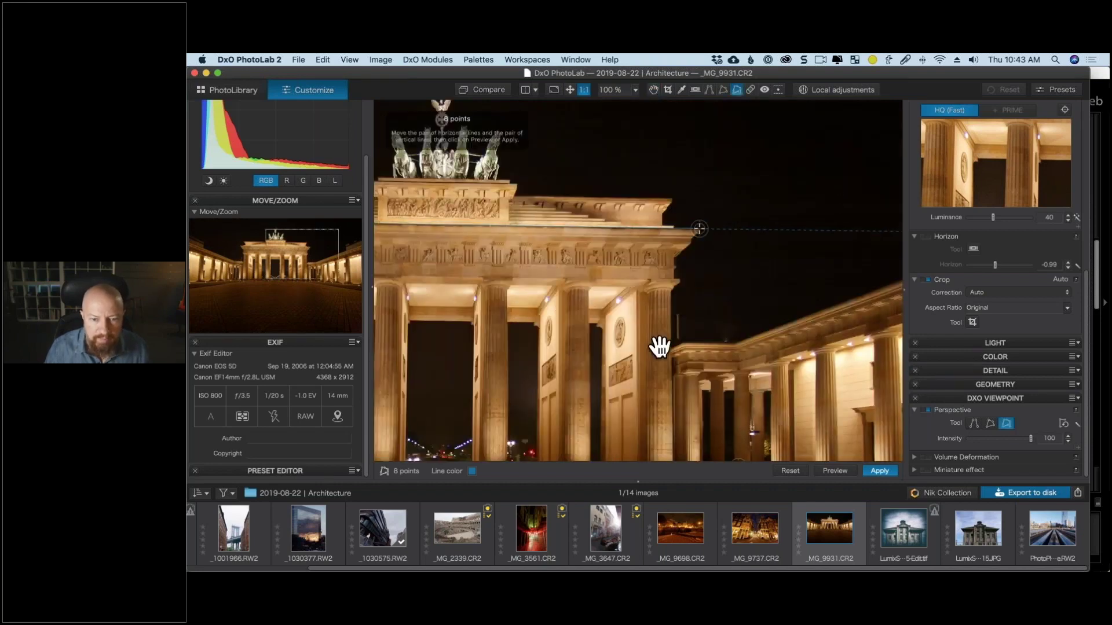
{"action": "scroll", "coordinate": [713, 243], "scroll_direction": "down", "scroll_amount": 5}
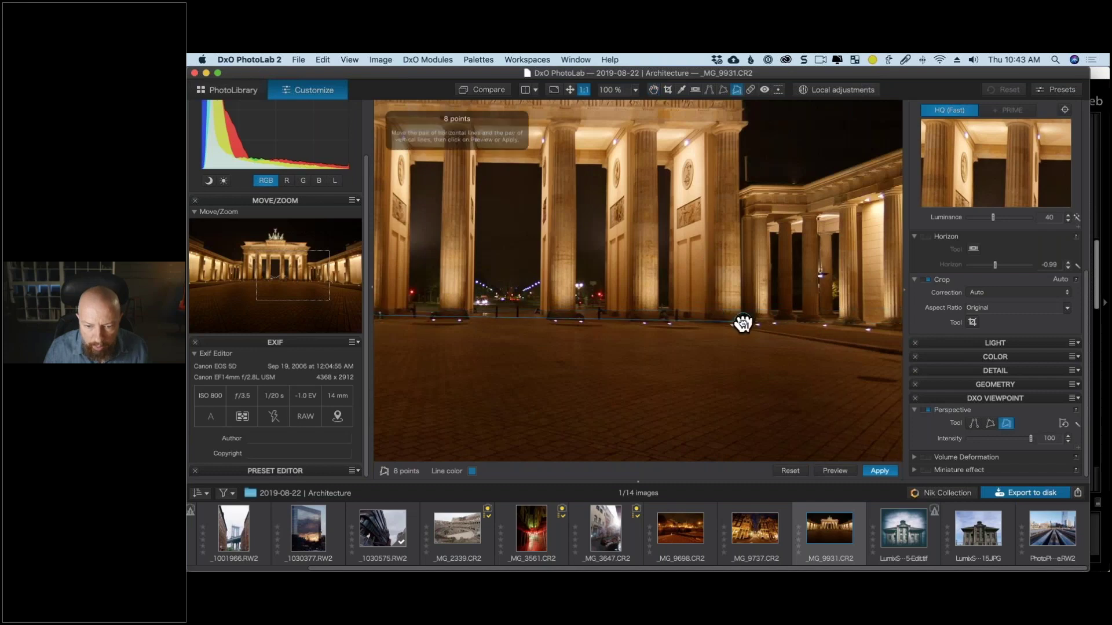
{"action": "left_click_drag", "start_coordinate": [742, 323], "coordinate": [756, 323]}
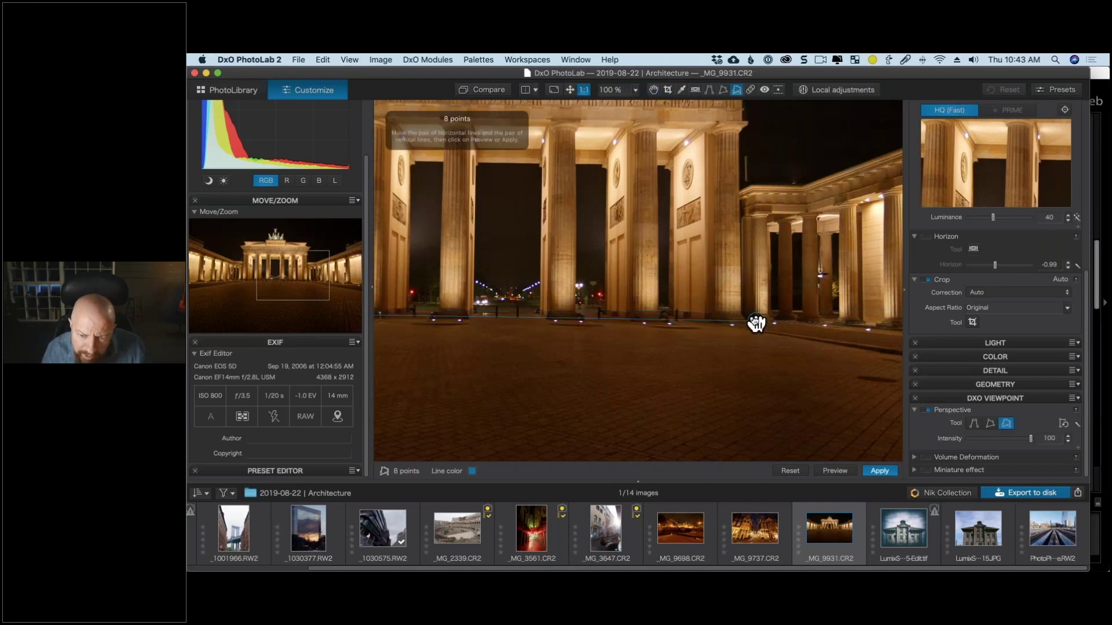
{"action": "key", "text": "h"}
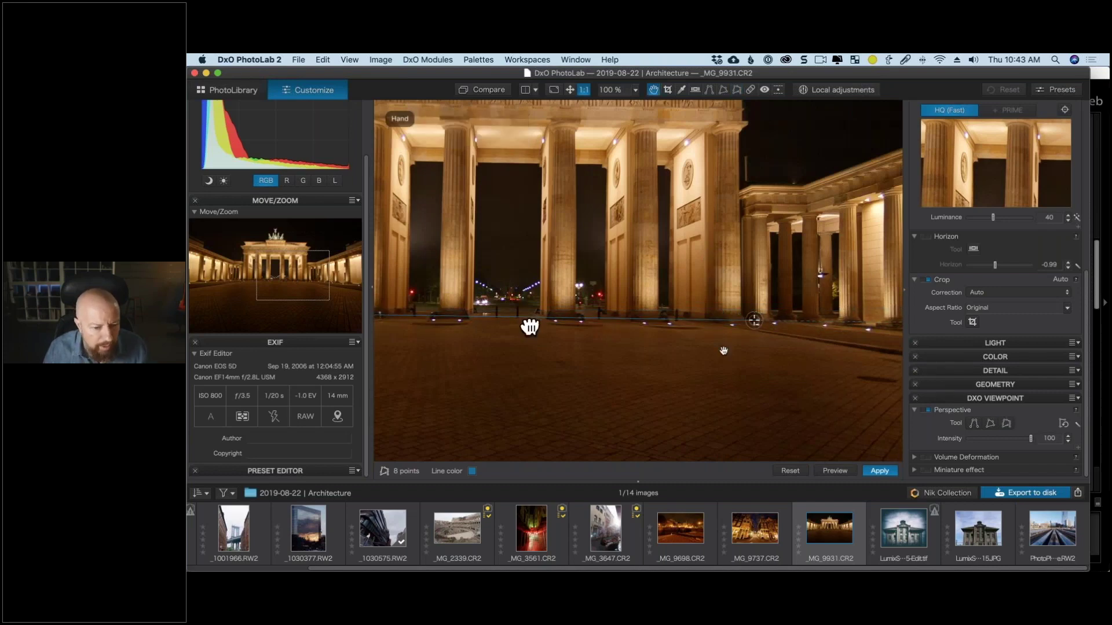
{"action": "left_click_drag", "start_coordinate": [530, 327], "coordinate": [734, 347]}
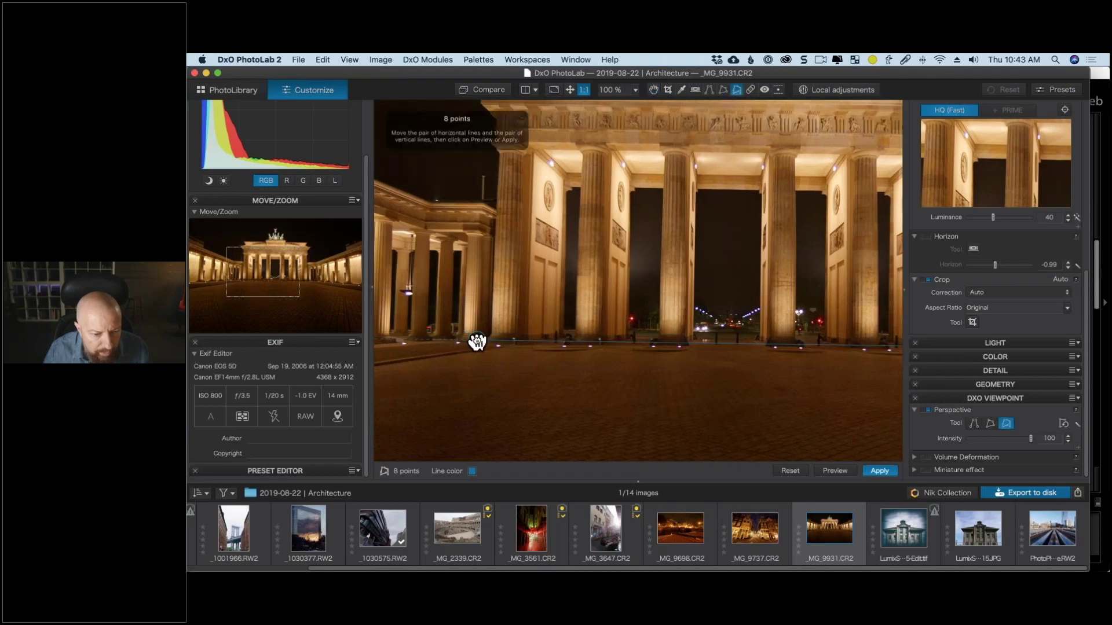
Fine-tune the end points of both vertical guides on the left and right colonnade columns at 100 % magnification.
{"action": "key", "text": "space"}
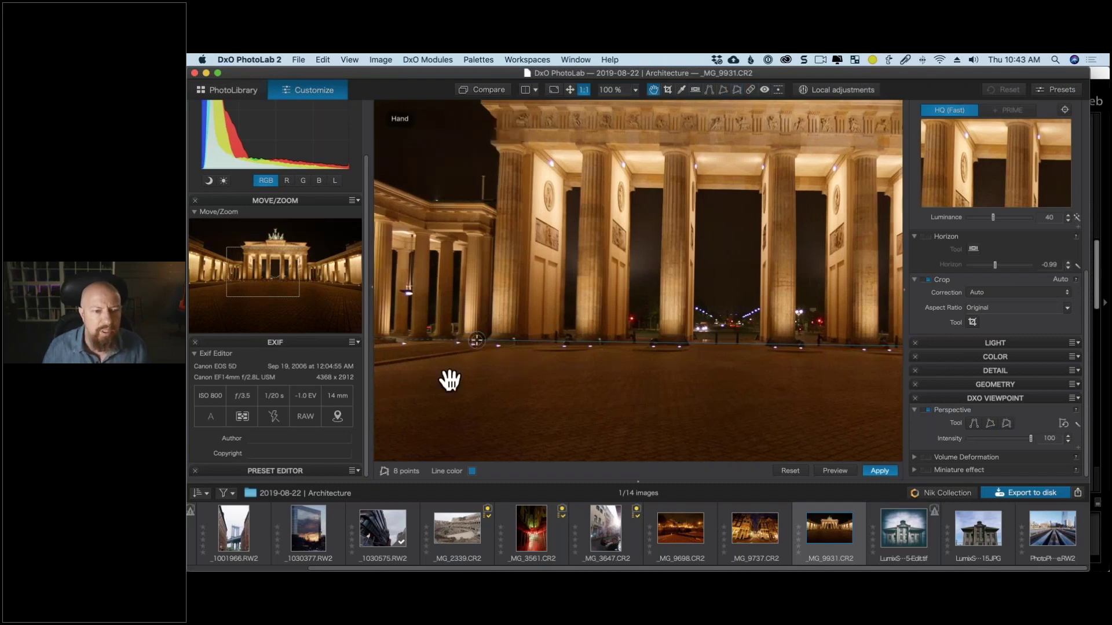
{"action": "left_click_drag", "start_coordinate": [449, 380], "coordinate": [685, 325]}
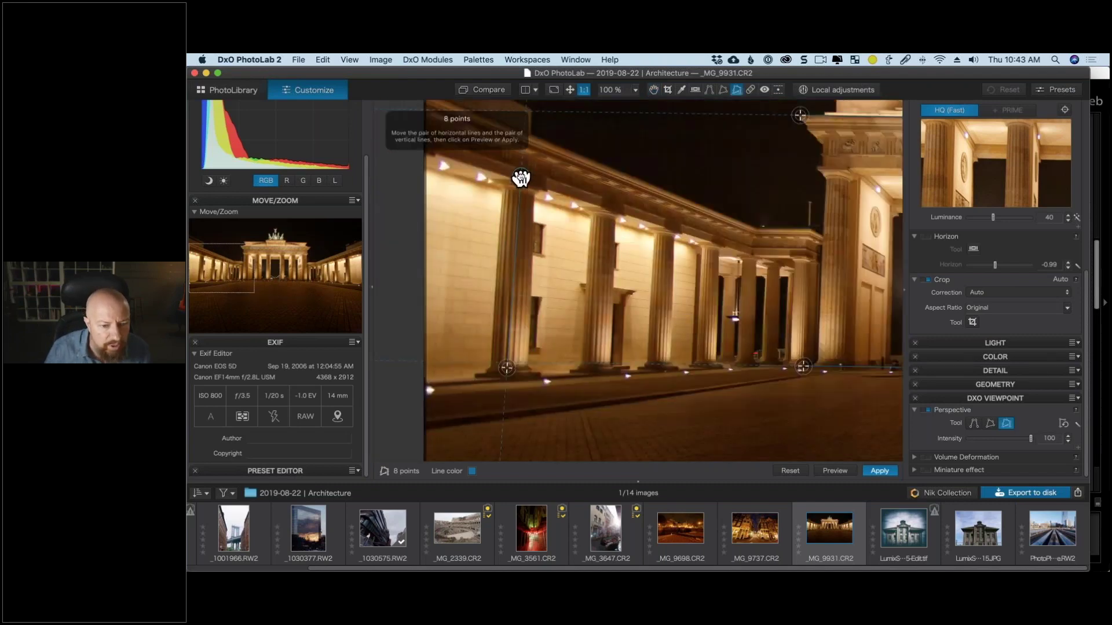
{"action": "left_click_drag", "start_coordinate": [509, 369], "coordinate": [508, 384]}
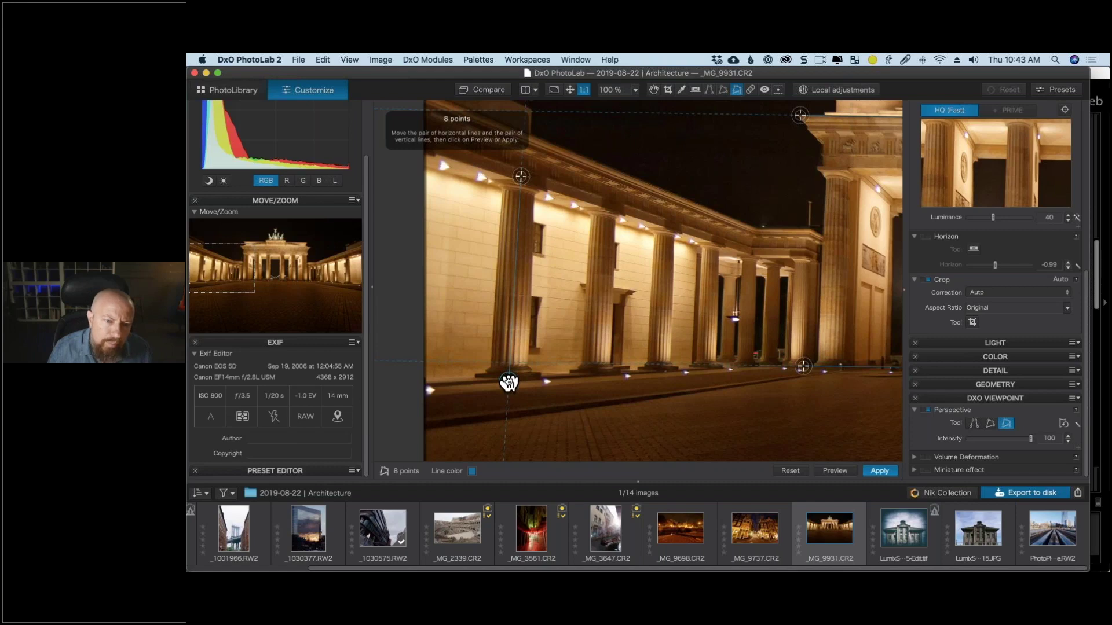
{"action": "left_click_drag", "start_coordinate": [508, 383], "coordinate": [508, 381]}
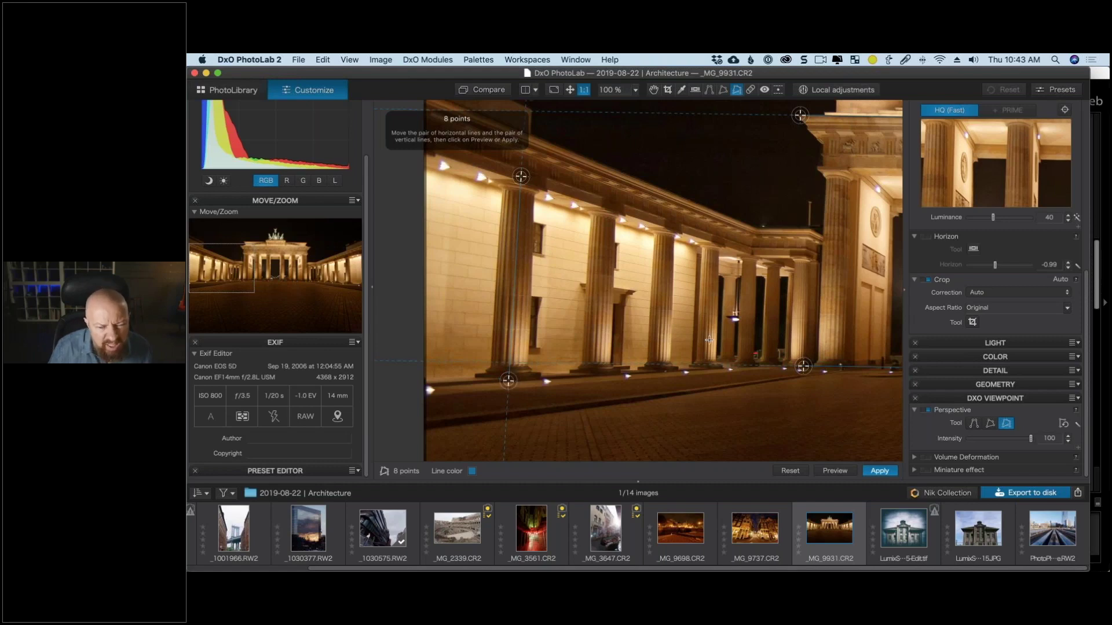
{"action": "key", "text": "space"}
{"action": "left_click_drag", "start_coordinate": [806, 318], "coordinate": [616, 290]}
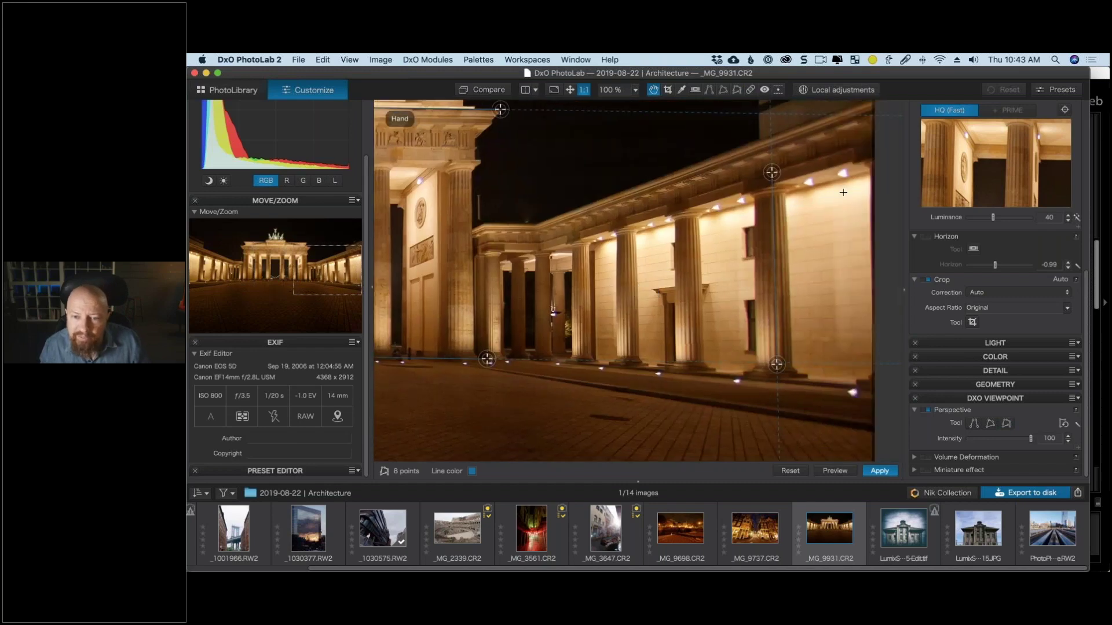
{"action": "left_click_drag", "start_coordinate": [776, 373], "coordinate": [771, 377]}
{"action": "left_click_drag", "start_coordinate": [774, 179], "coordinate": [767, 187]}
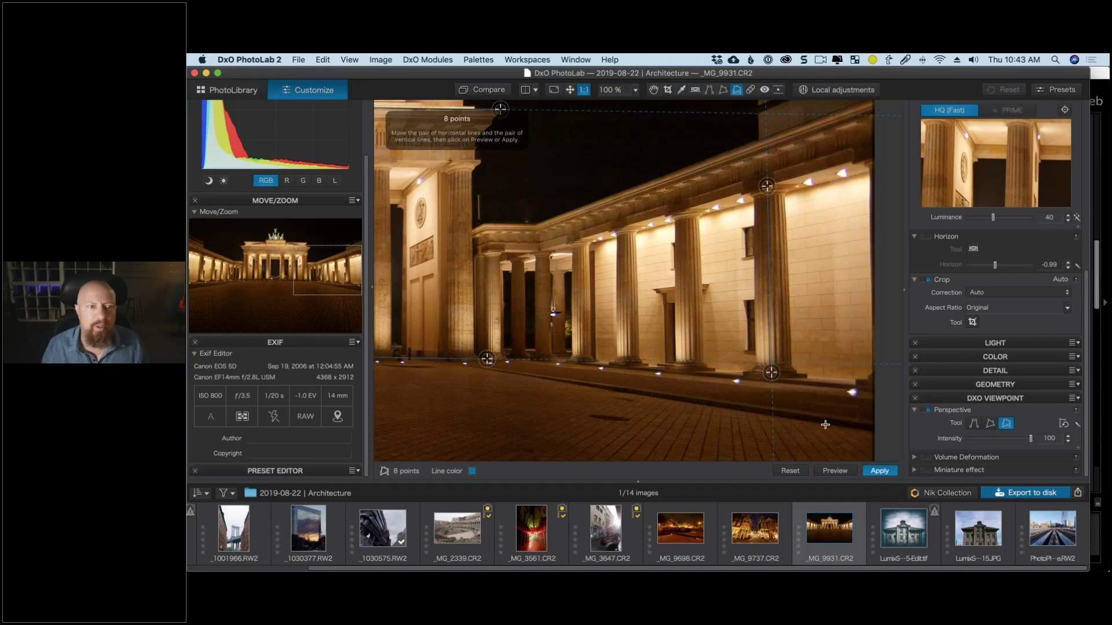
Preview the 8 points perspective correction on the whole photo and apply it.
{"action": "left_click", "coordinate": [572, 90]}
{"action": "left_click", "coordinate": [841, 473]}
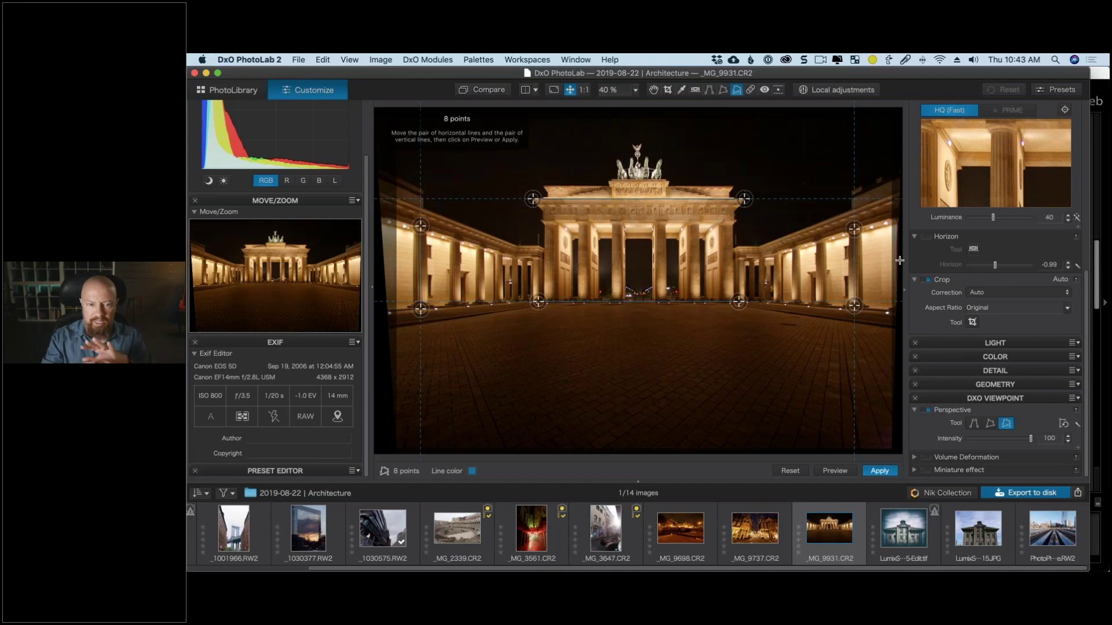
{"action": "left_click", "coordinate": [879, 471]}
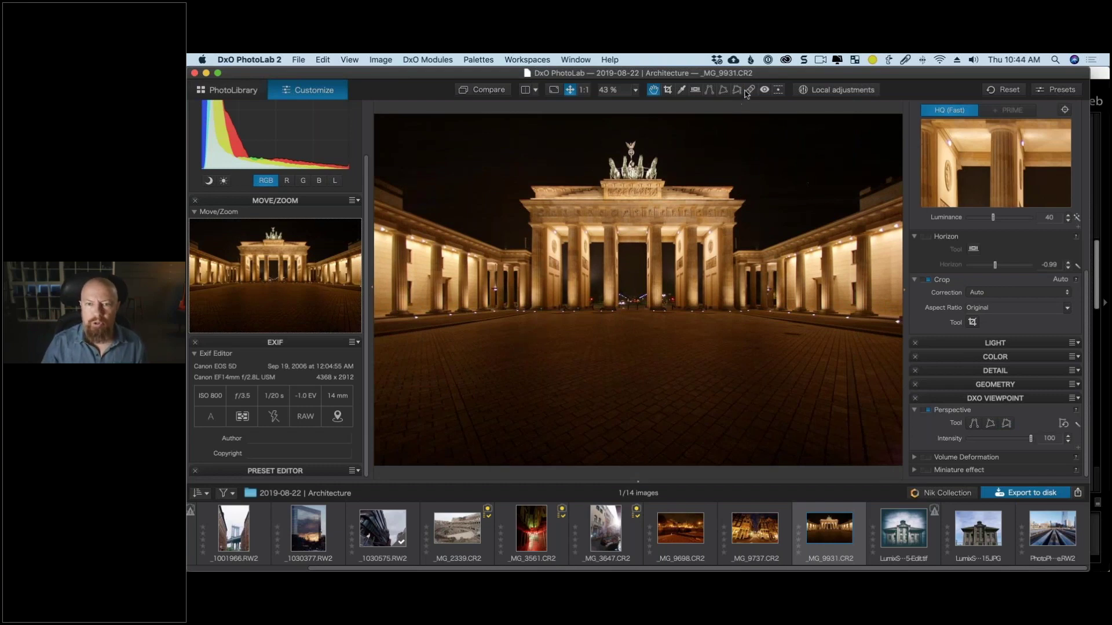
Start the Crop tool with correction on Auto and set the aspect ratio to Unconstrained.
{"action": "left_click", "coordinate": [669, 90]}
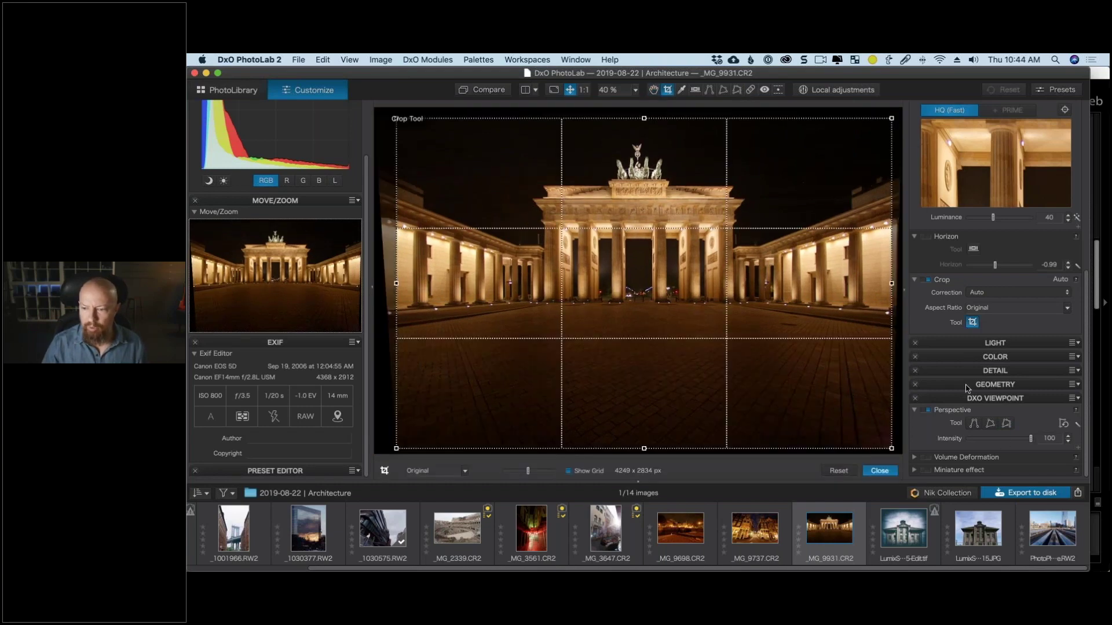
{"action": "left_click", "coordinate": [997, 292]}
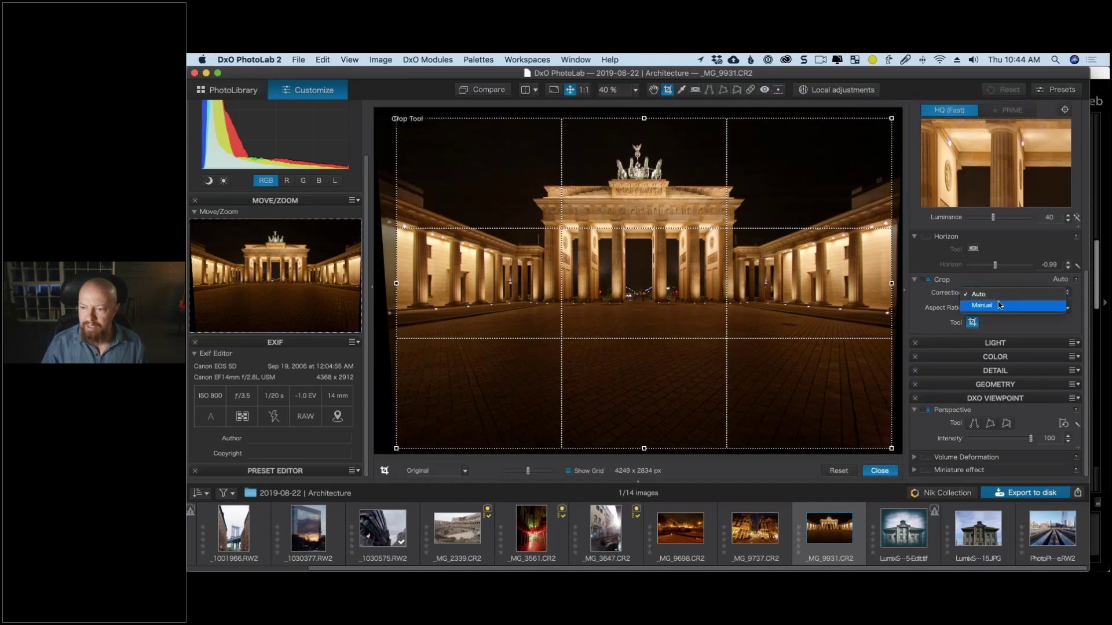
{"action": "left_click", "coordinate": [996, 306]}
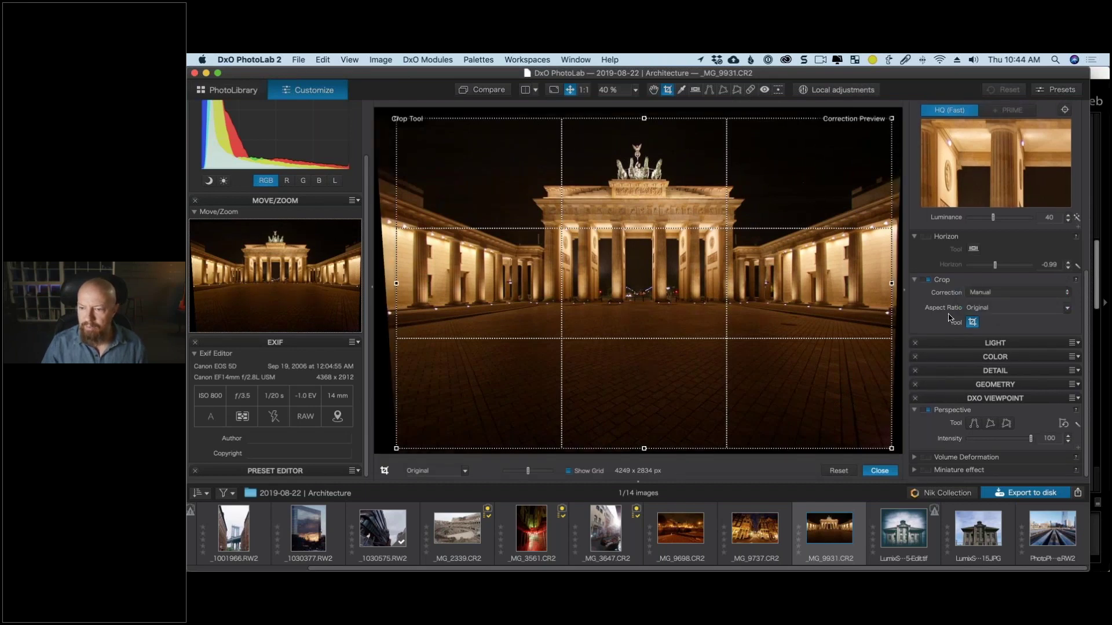
{"action": "left_click", "coordinate": [996, 292]}
{"action": "left_click", "coordinate": [984, 284]}
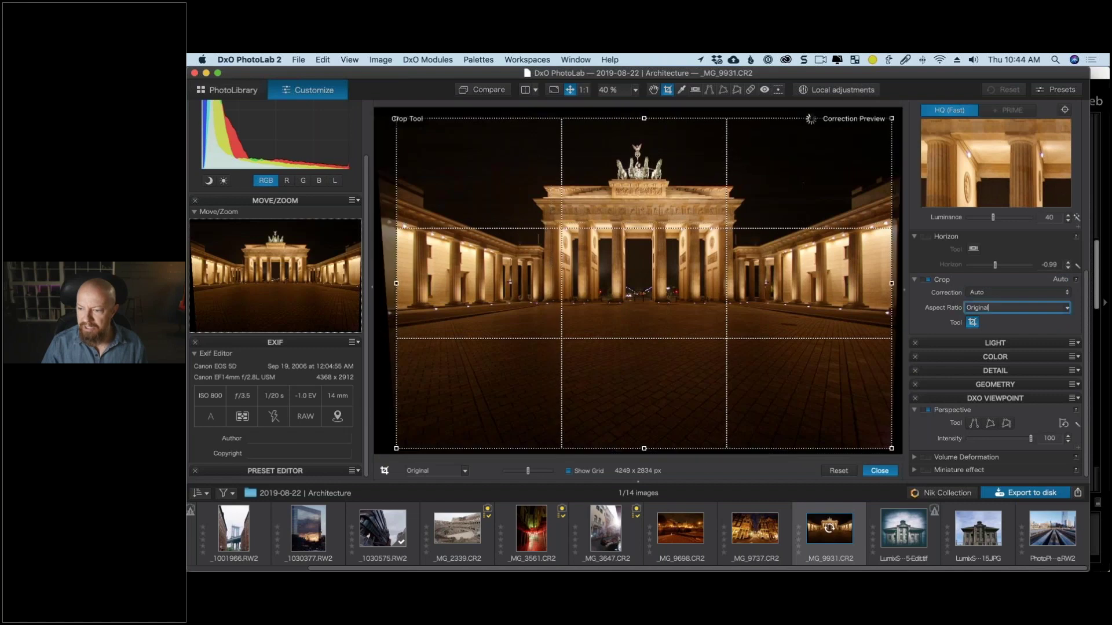
{"action": "left_click", "coordinate": [999, 307]}
{"action": "left_click", "coordinate": [998, 331]}
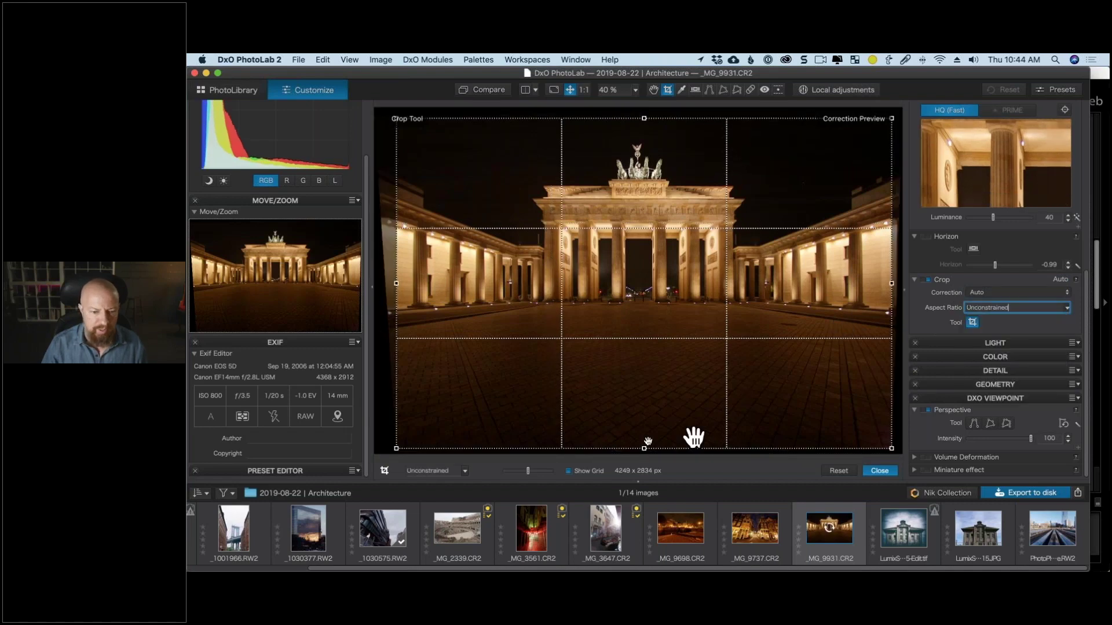
Crop away the dark foreground, some sky and the right edge to about 4141 x 1847 px, and finish the crop.
{"action": "left_click_drag", "start_coordinate": [644, 414], "coordinate": [648, 342]}
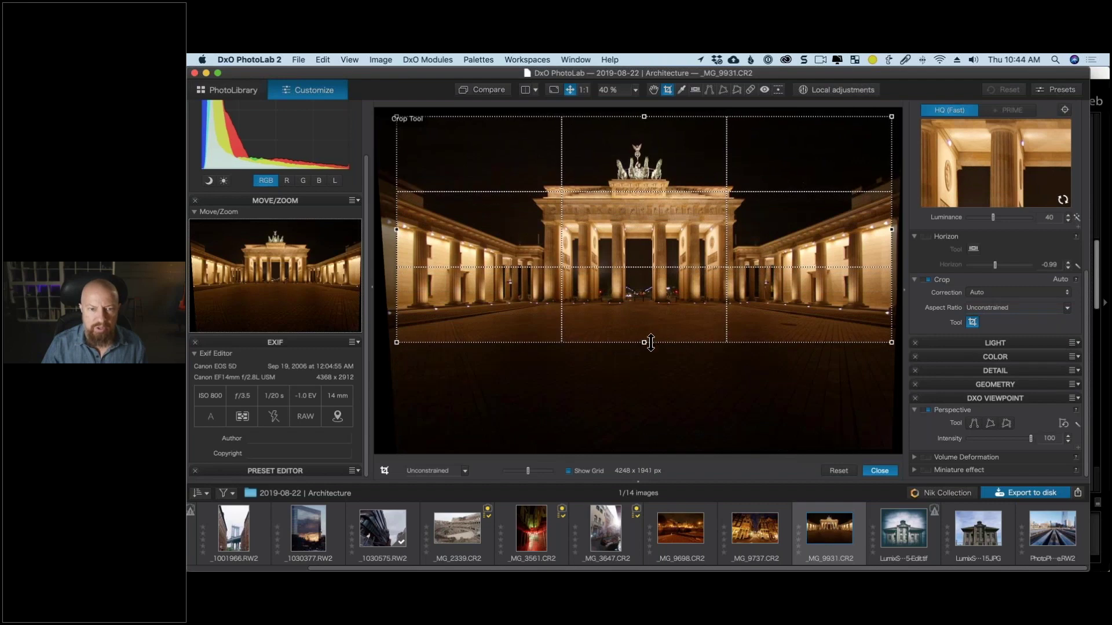
{"action": "left_click_drag", "start_coordinate": [644, 123], "coordinate": [644, 133]}
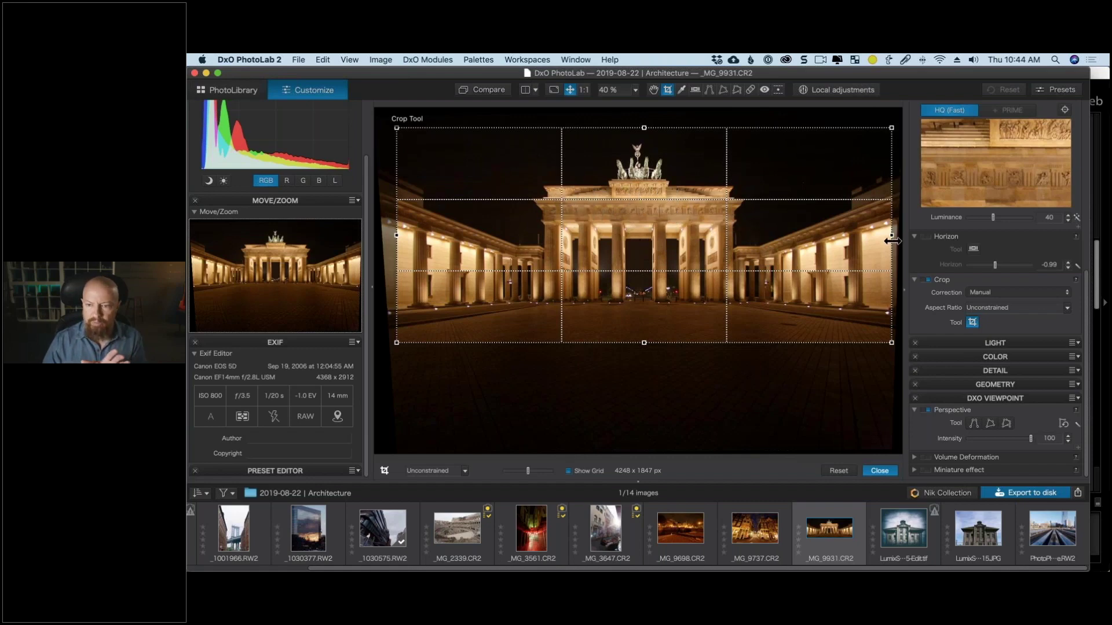
{"action": "left_click_drag", "start_coordinate": [891, 236], "coordinate": [876, 237]}
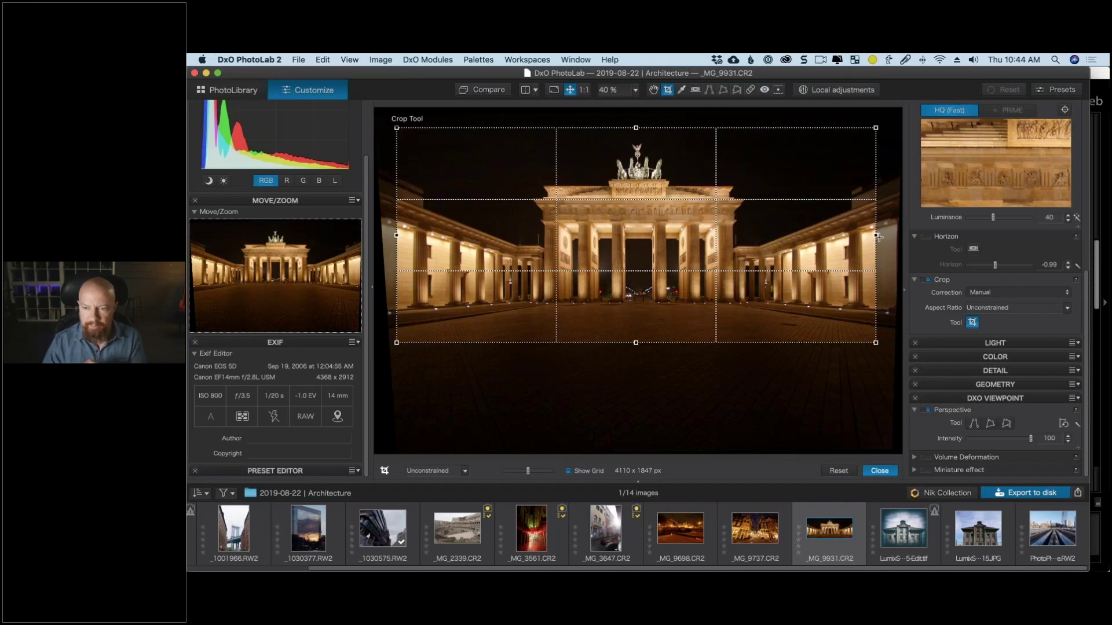
{"action": "left_click_drag", "start_coordinate": [875, 234], "coordinate": [879, 235]}
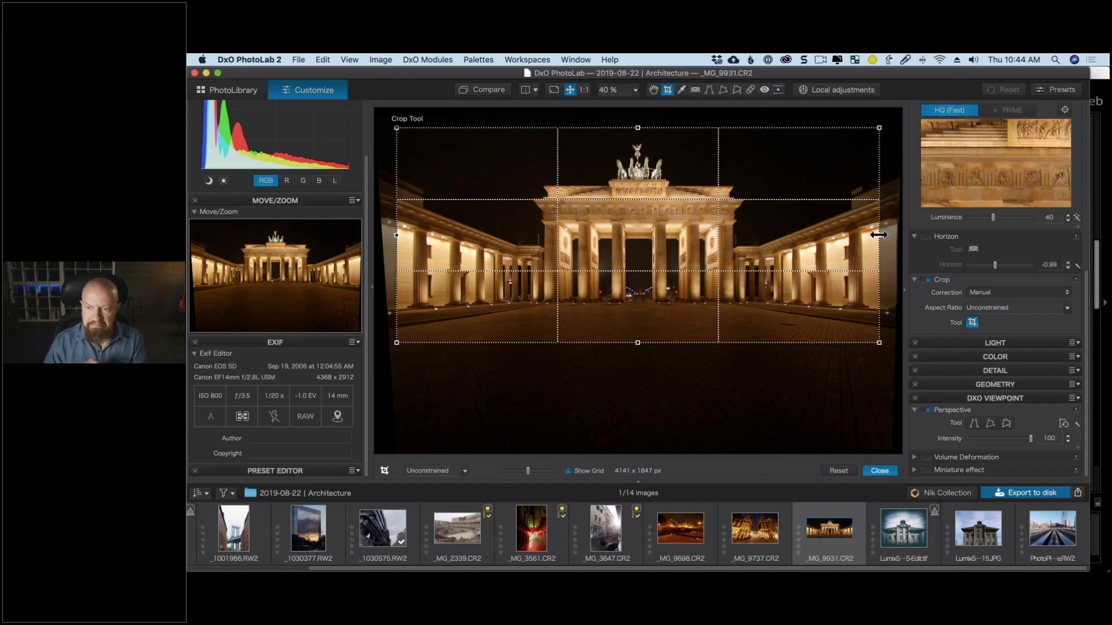
{"action": "left_click", "coordinate": [878, 471]}
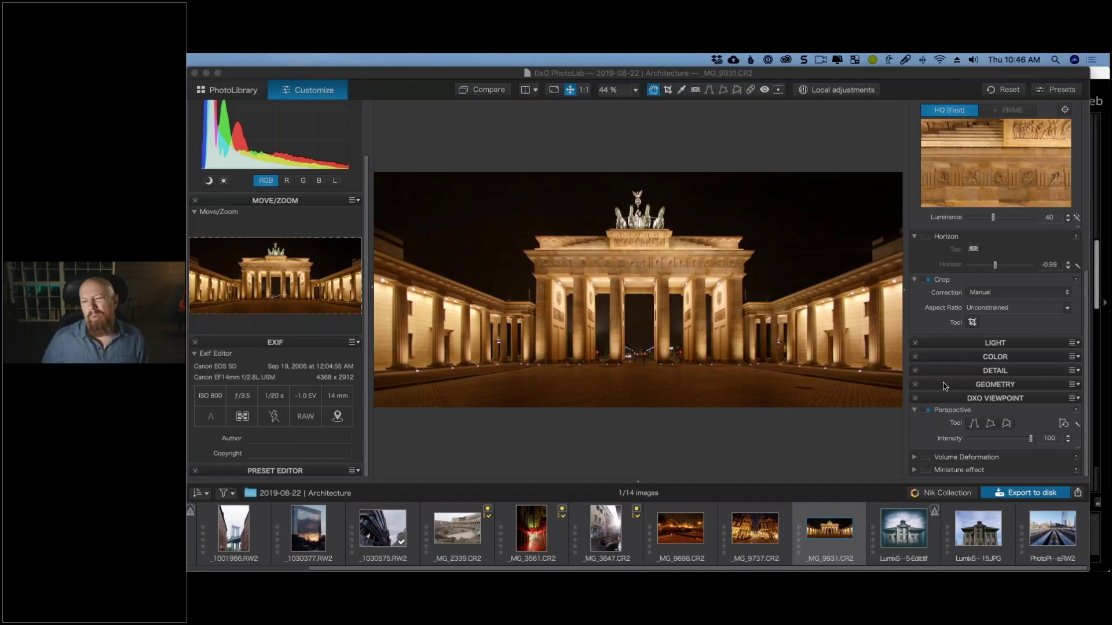
Try the Tungsten white balance, and a Custom white balance with the temperature at 3171.
{"action": "scroll", "coordinate": [949, 249], "scroll_direction": "up", "scroll_amount": 10}
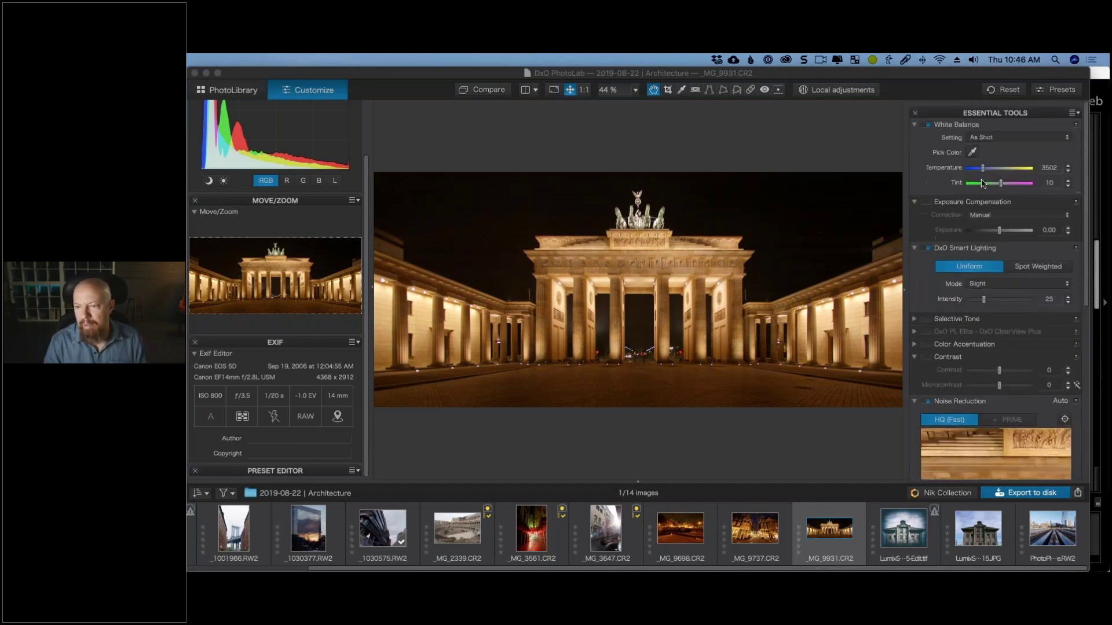
{"action": "left_click", "coordinate": [986, 136]}
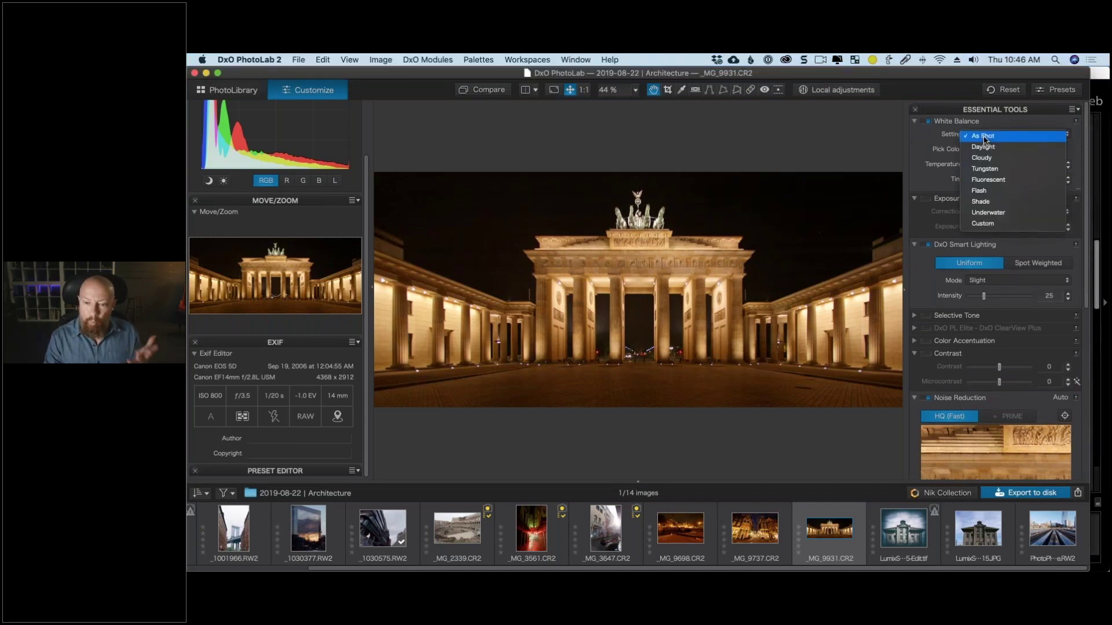
{"action": "left_click", "coordinate": [996, 172]}
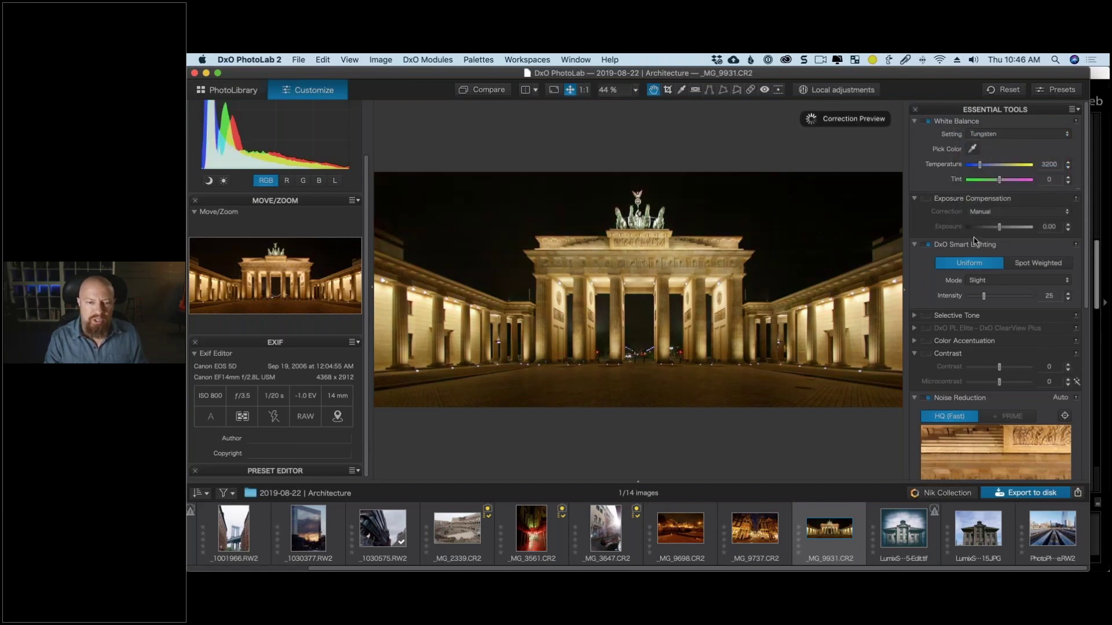
{"action": "left_click", "coordinate": [998, 137]}
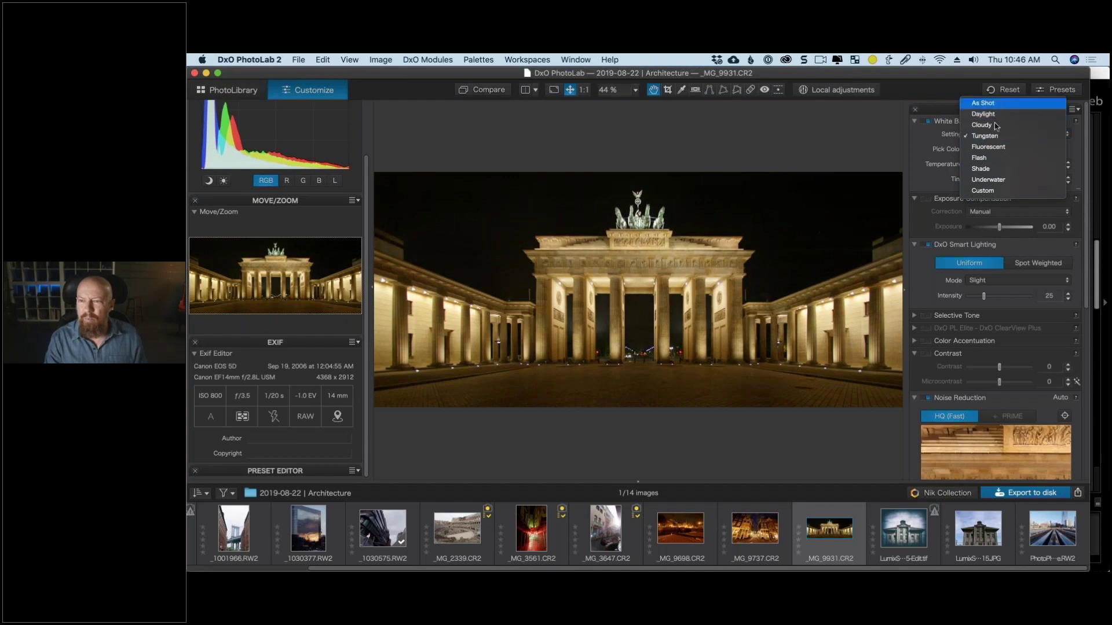
{"action": "left_click", "coordinate": [983, 190]}
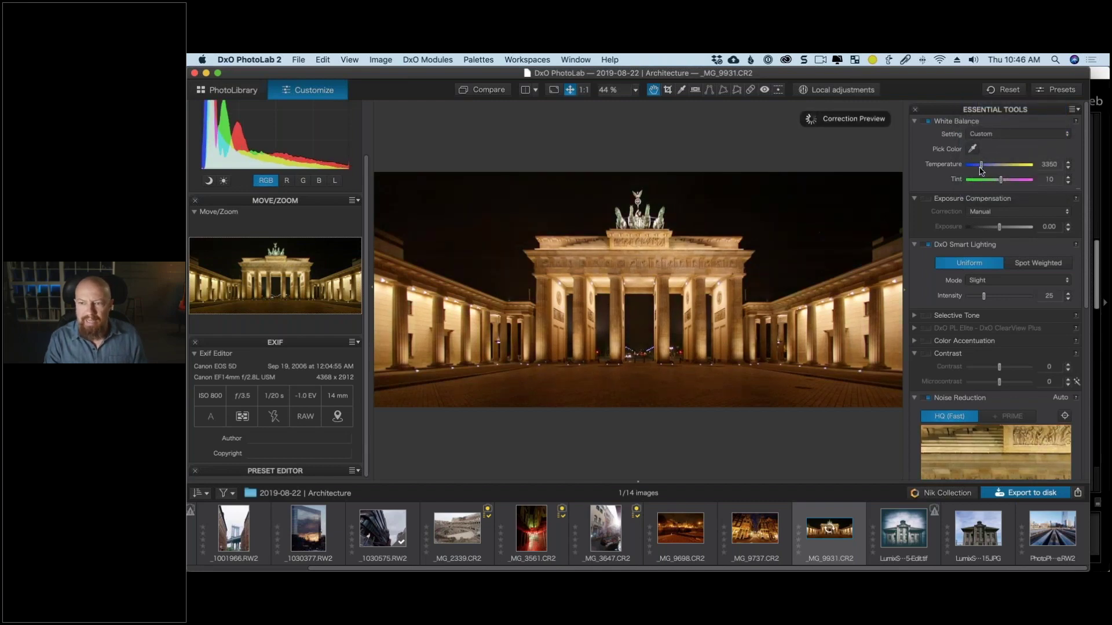
{"action": "left_click_drag", "start_coordinate": [980, 167], "coordinate": [978, 168]}
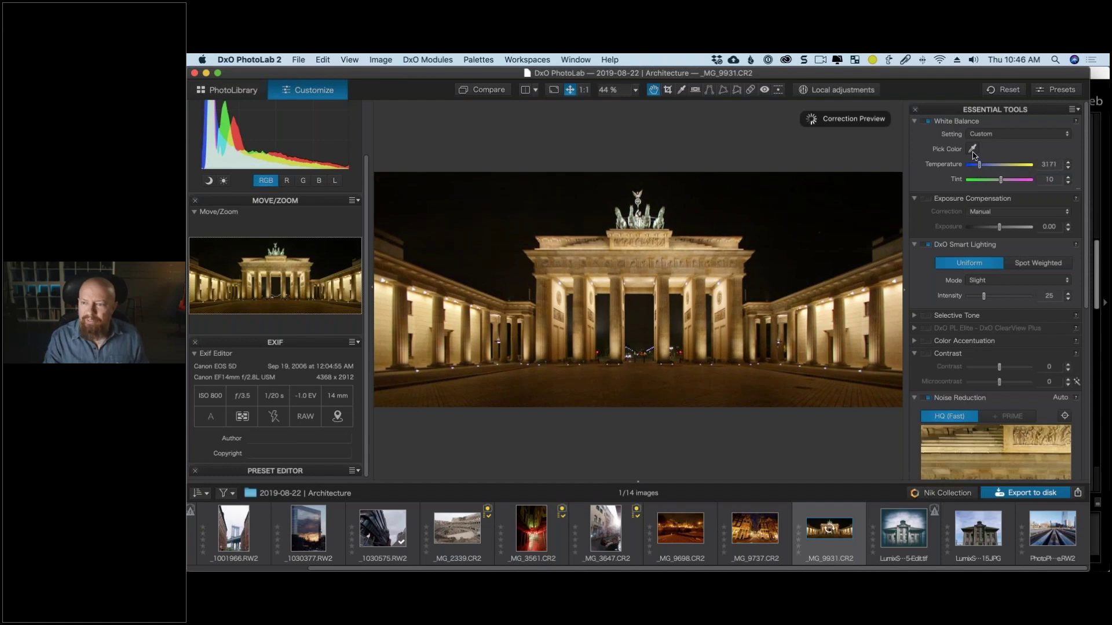
Try neutralizing the color on the gate's right-hand columns with the white balance picker and warming the temperature to 3339.
{"action": "left_click", "coordinate": [972, 148]}
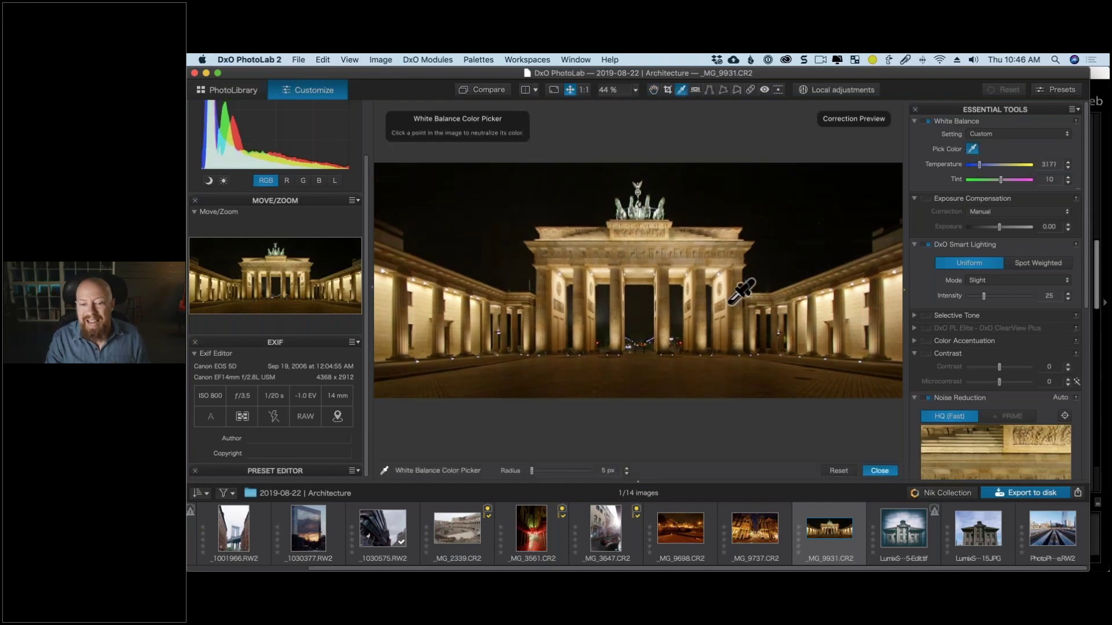
{"action": "left_click", "coordinate": [729, 304]}
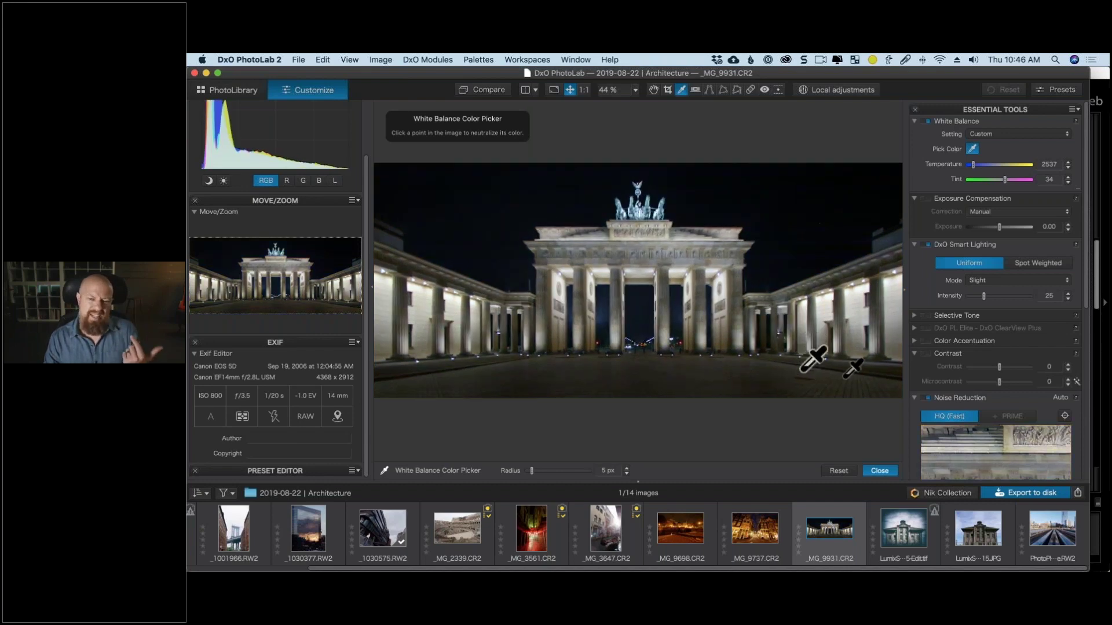
{"action": "left_click_drag", "start_coordinate": [973, 165], "coordinate": [982, 168]}
Return the white balance to As Shot, set its temperature to 3231, and close the white balance picker.
{"action": "left_click", "coordinate": [992, 135]}
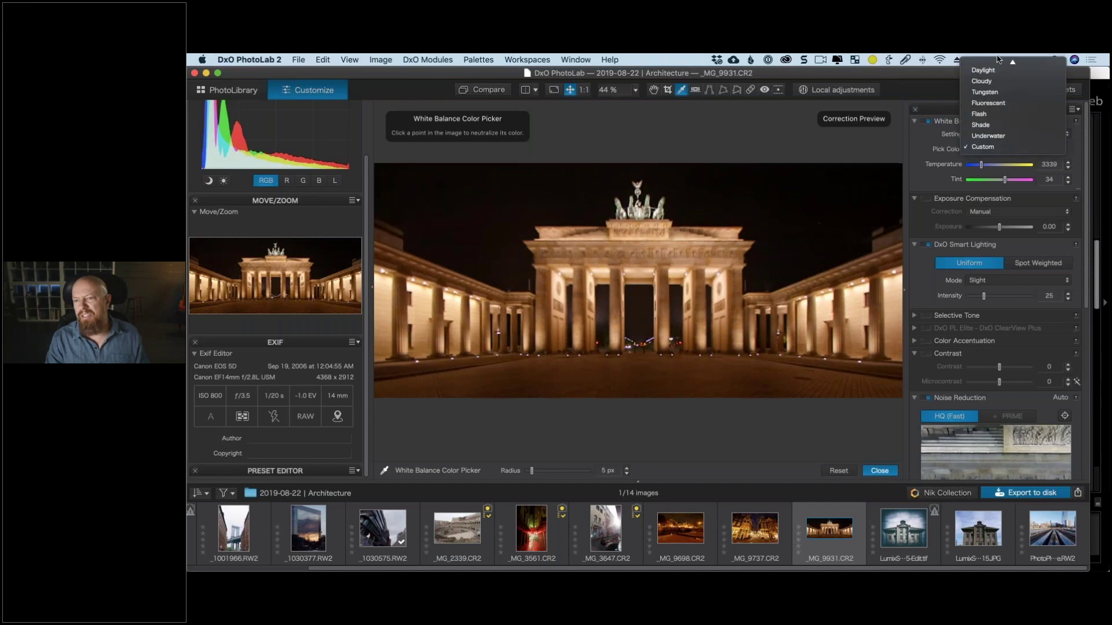
{"action": "left_click", "coordinate": [996, 68]}
{"action": "left_click", "coordinate": [990, 179]}
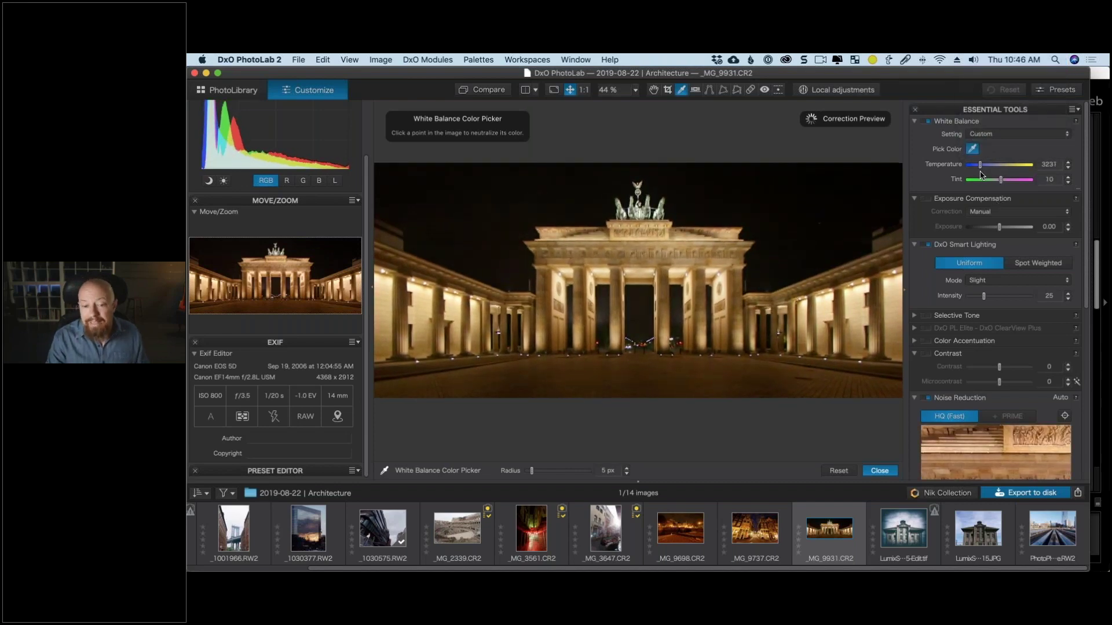
{"action": "left_click", "coordinate": [880, 470]}
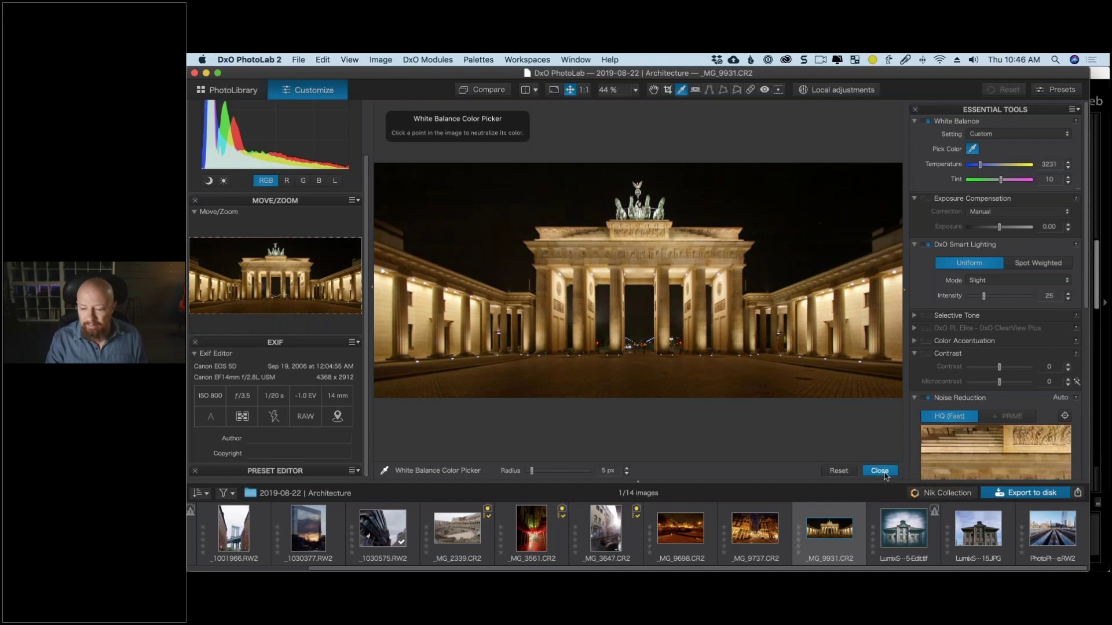
Send the photo to Silver Efex Pro 2 from the Nik Collection and reposition the plug-in window.
{"action": "left_click", "coordinate": [947, 493]}
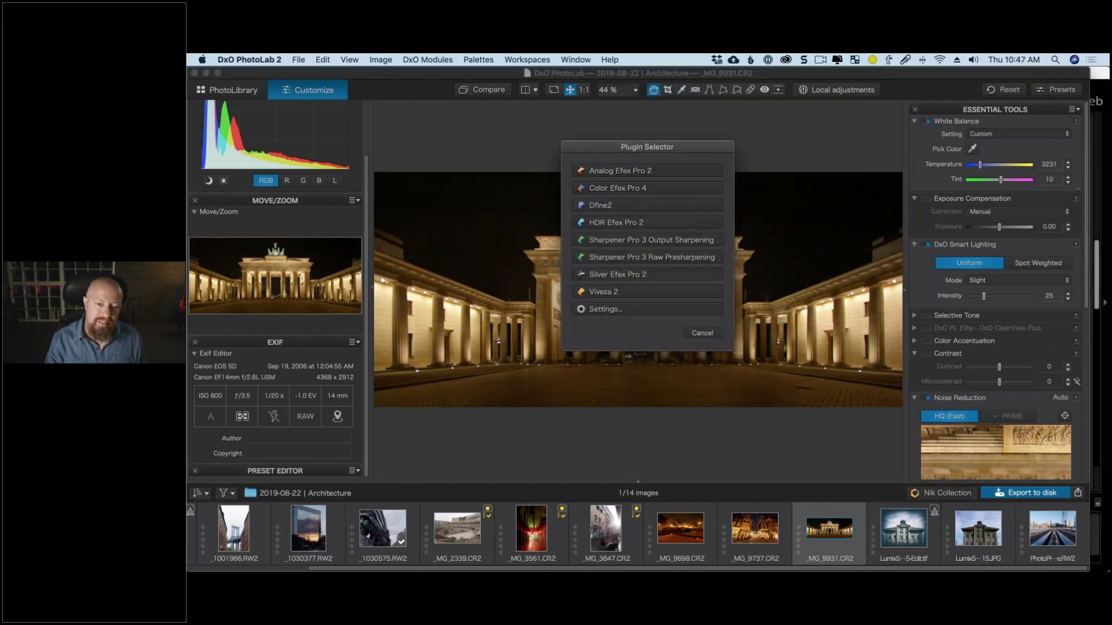
{"action": "left_click", "coordinate": [650, 292]}
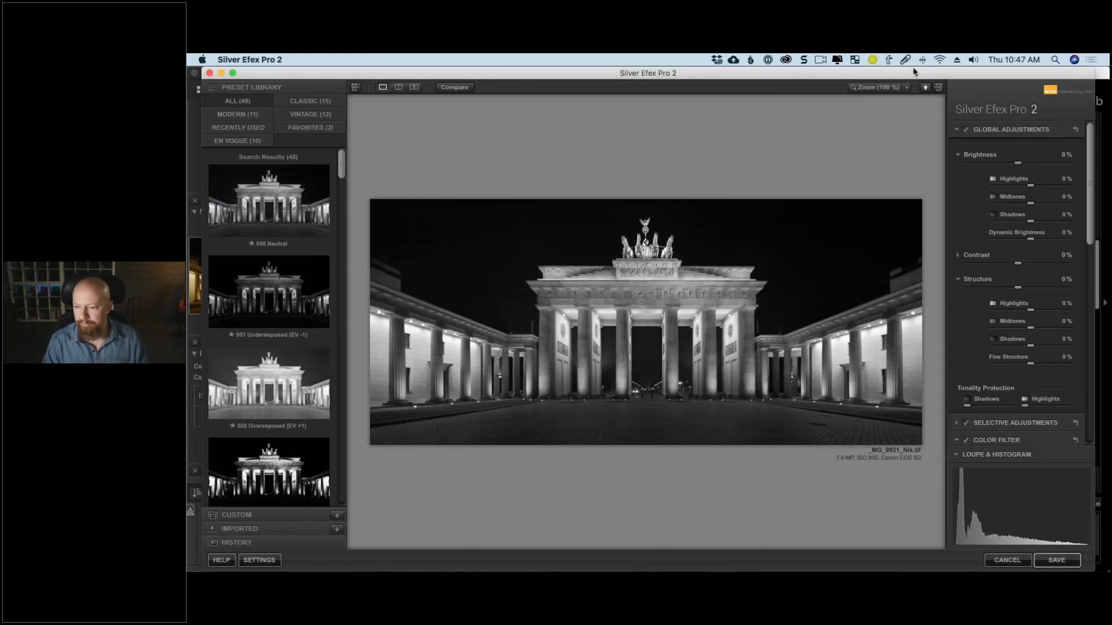
{"action": "left_click_drag", "start_coordinate": [913, 70], "coordinate": [1006, 65]}
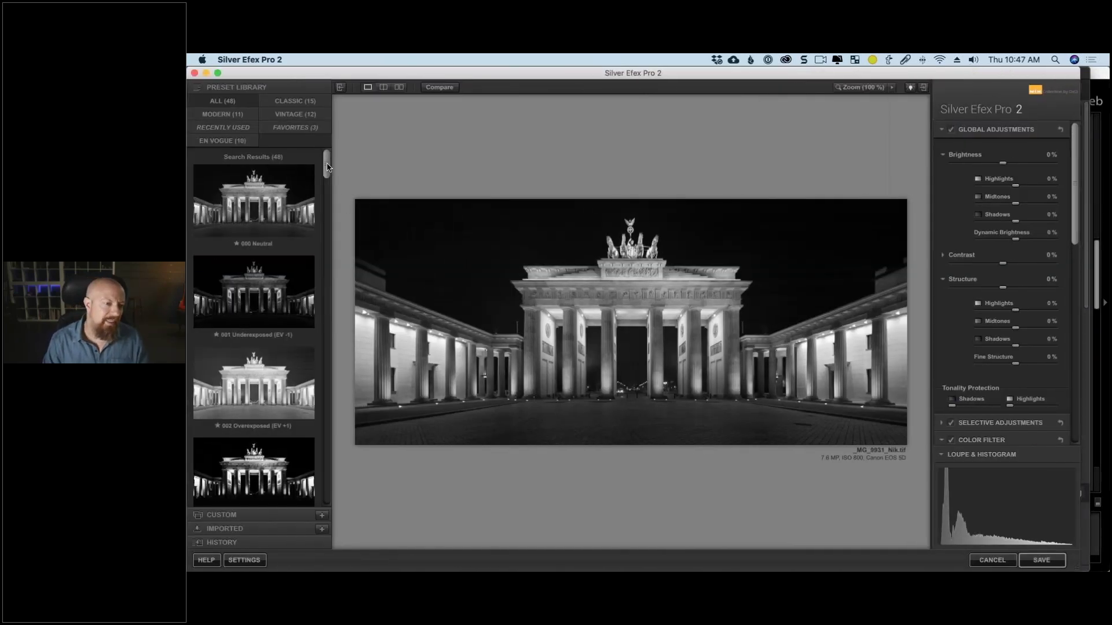
Try the presets 000 Neutral, 001 Underexposed (EV -1) and 002 Overexposed (EV +1) on the photo.
{"action": "left_click", "coordinate": [282, 195]}
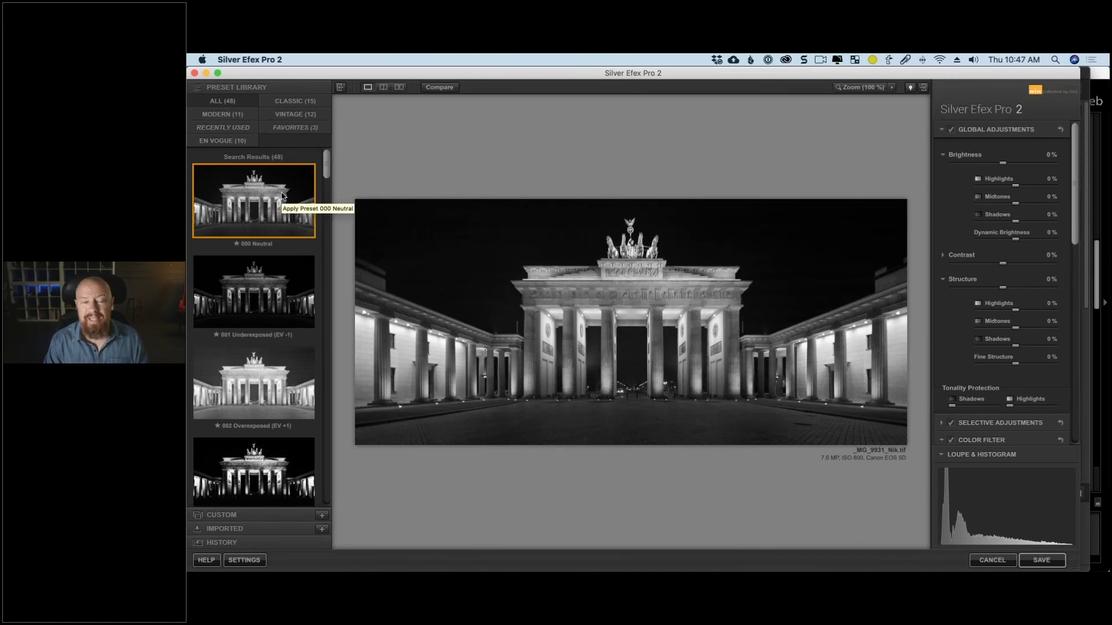
{"action": "left_click_drag", "start_coordinate": [328, 176], "coordinate": [328, 185]}
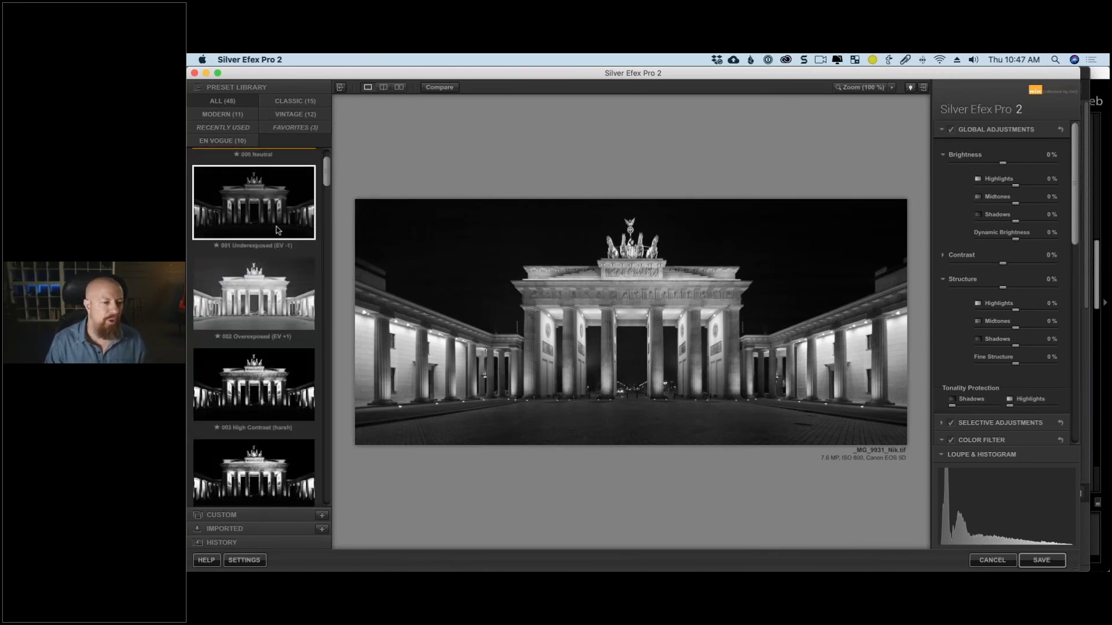
{"action": "left_click", "coordinate": [275, 212]}
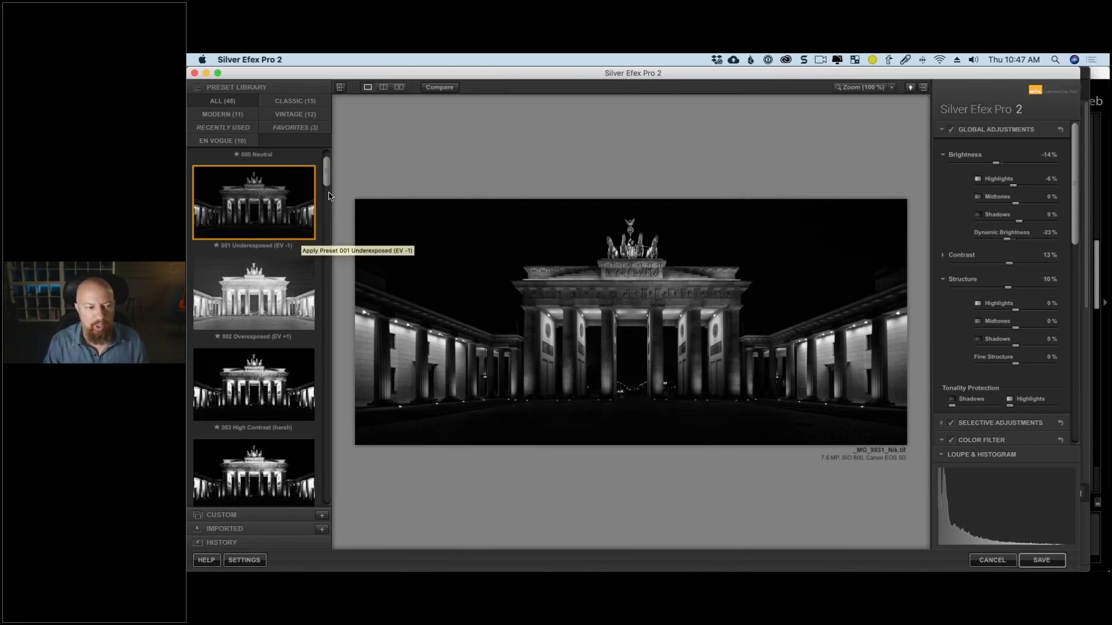
{"action": "left_click_drag", "start_coordinate": [328, 190], "coordinate": [329, 181]}
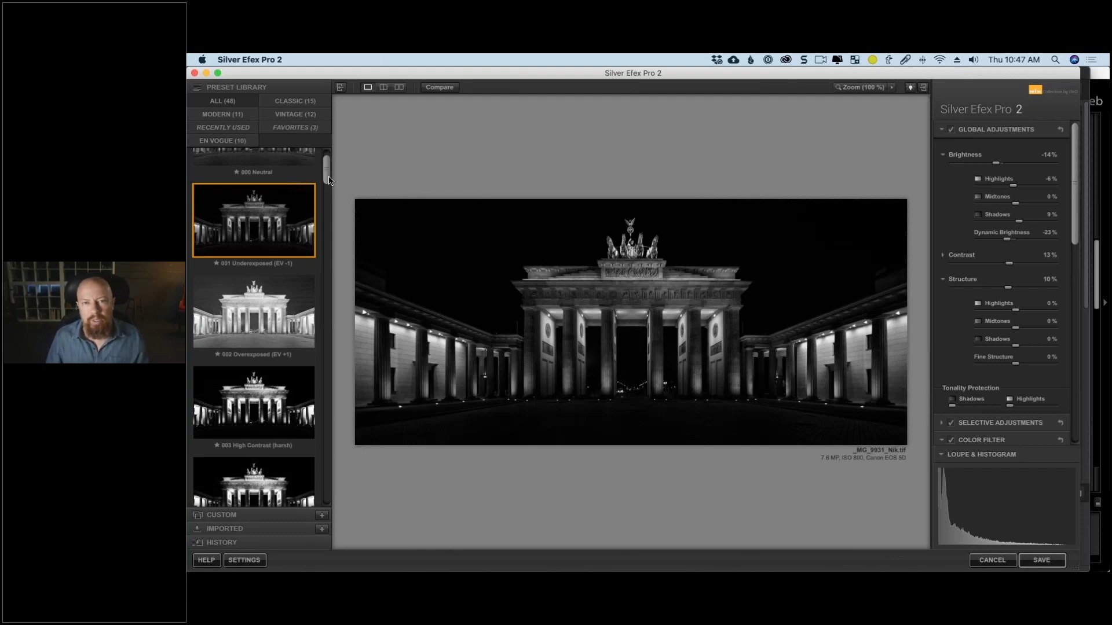
{"action": "left_click", "coordinate": [270, 327]}
Try the presets 004 High Contrast (smooth), 005 High Structure (harsh) and 012 Push Process (N +3.0).
{"action": "scroll", "coordinate": [267, 330], "scroll_direction": "down", "scroll_amount": 3}
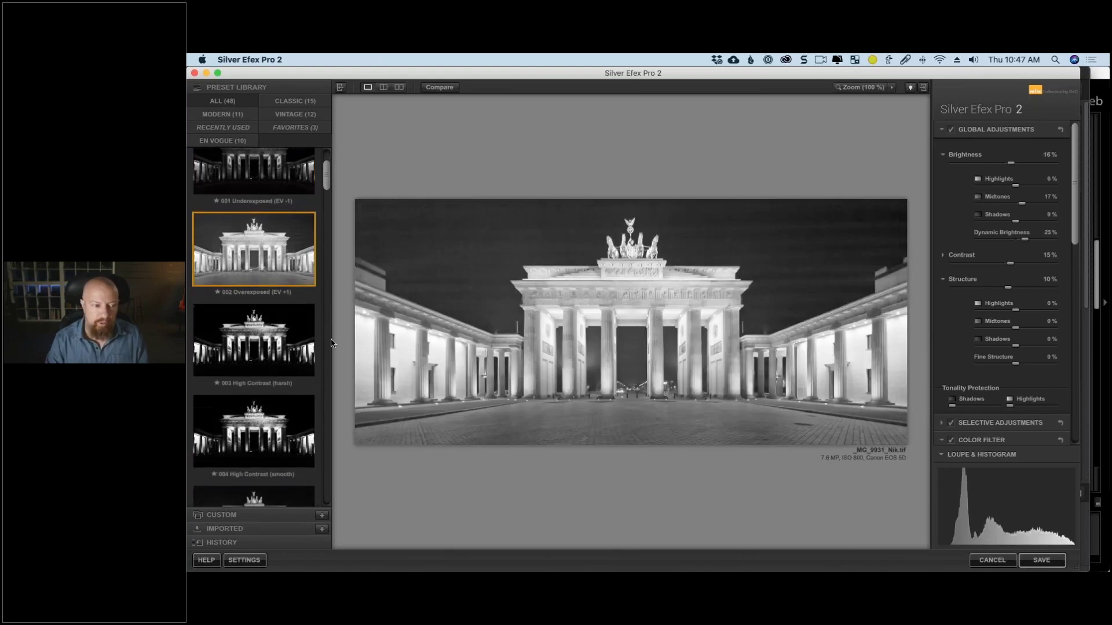
{"action": "left_click", "coordinate": [259, 450]}
{"action": "scroll", "coordinate": [260, 448], "scroll_direction": "down", "scroll_amount": 5}
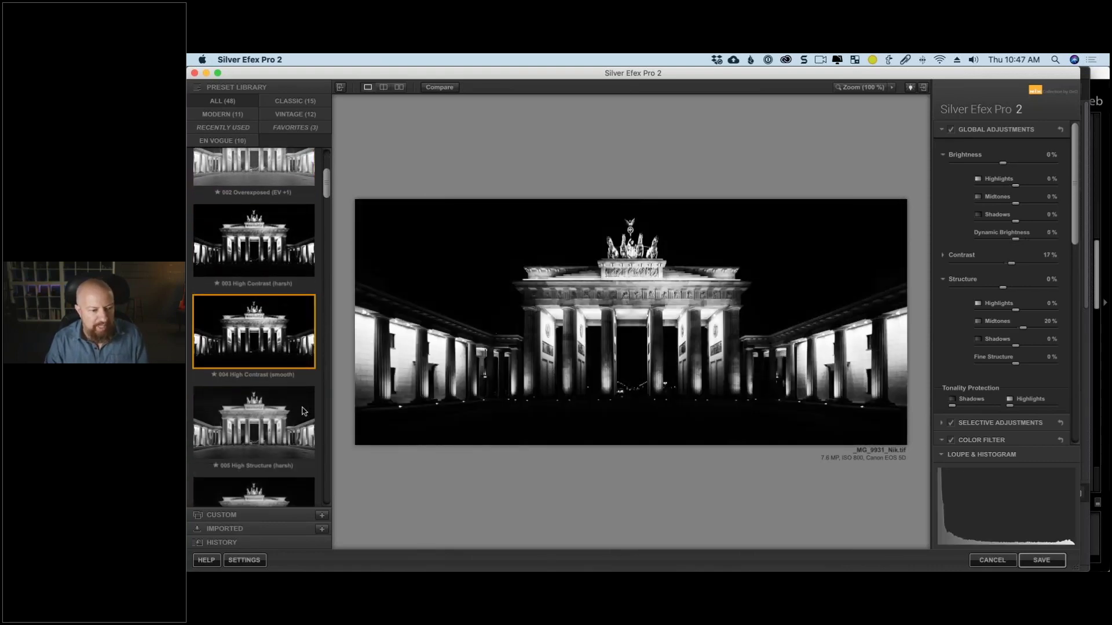
{"action": "left_click", "coordinate": [259, 411]}
{"action": "scroll", "coordinate": [264, 428], "scroll_direction": "down", "scroll_amount": 3}
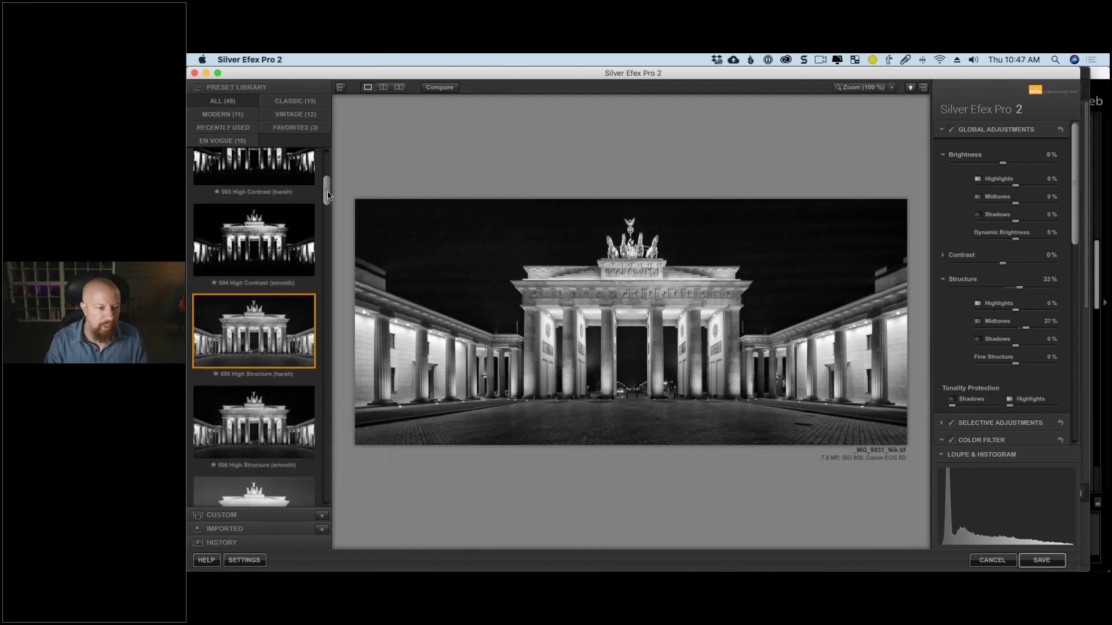
{"action": "left_click_drag", "start_coordinate": [327, 195], "coordinate": [328, 210]}
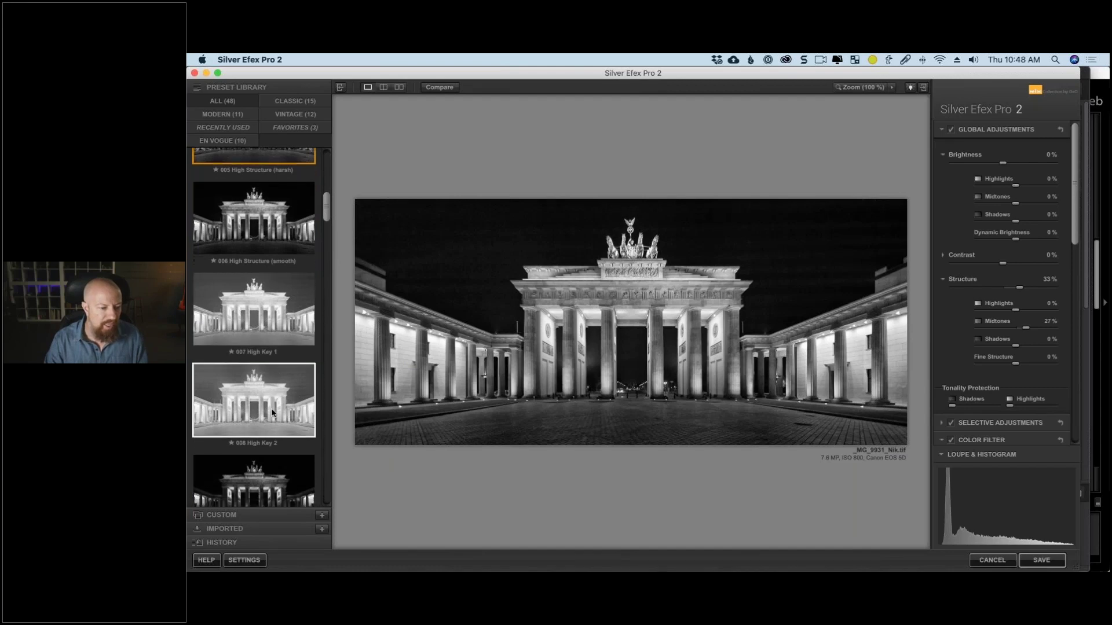
{"action": "scroll", "coordinate": [271, 412], "scroll_direction": "down", "scroll_amount": 10}
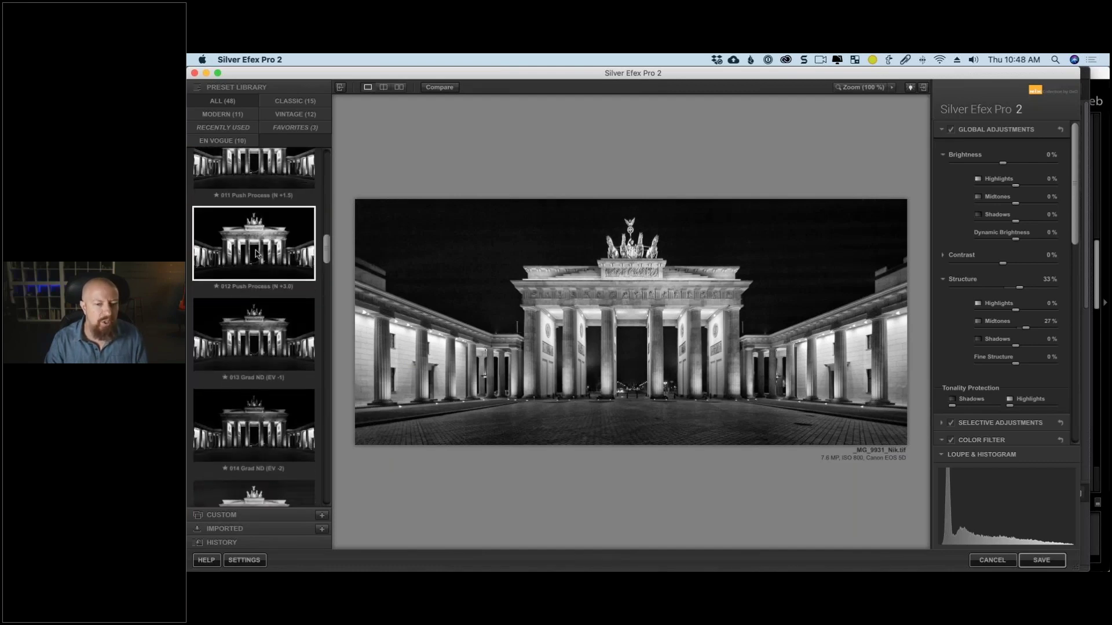
{"action": "left_click", "coordinate": [258, 254]}
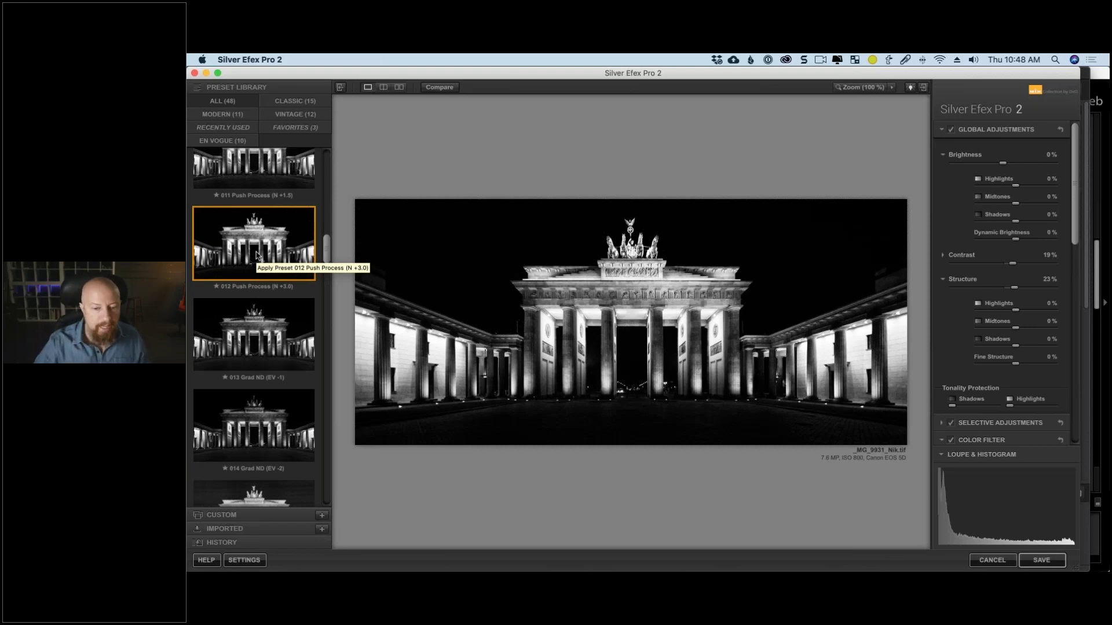
Apply the preset 009 Low Key 1 to the gate photo.
{"action": "scroll", "coordinate": [258, 255], "scroll_direction": "up", "scroll_amount": 10}
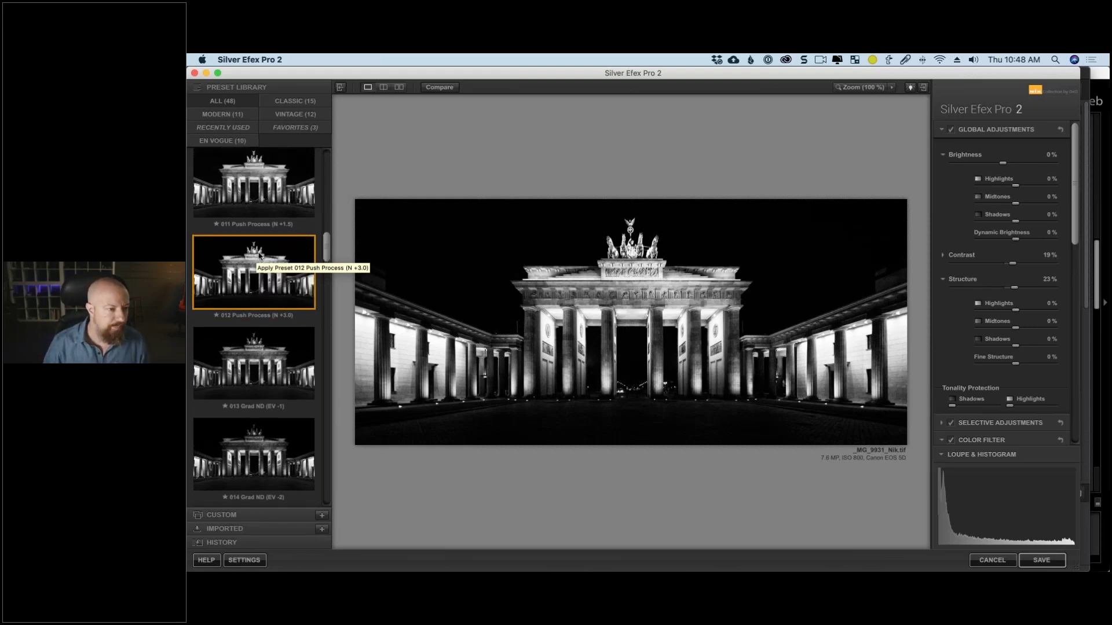
{"action": "scroll", "coordinate": [268, 339], "scroll_direction": "down", "scroll_amount": 2}
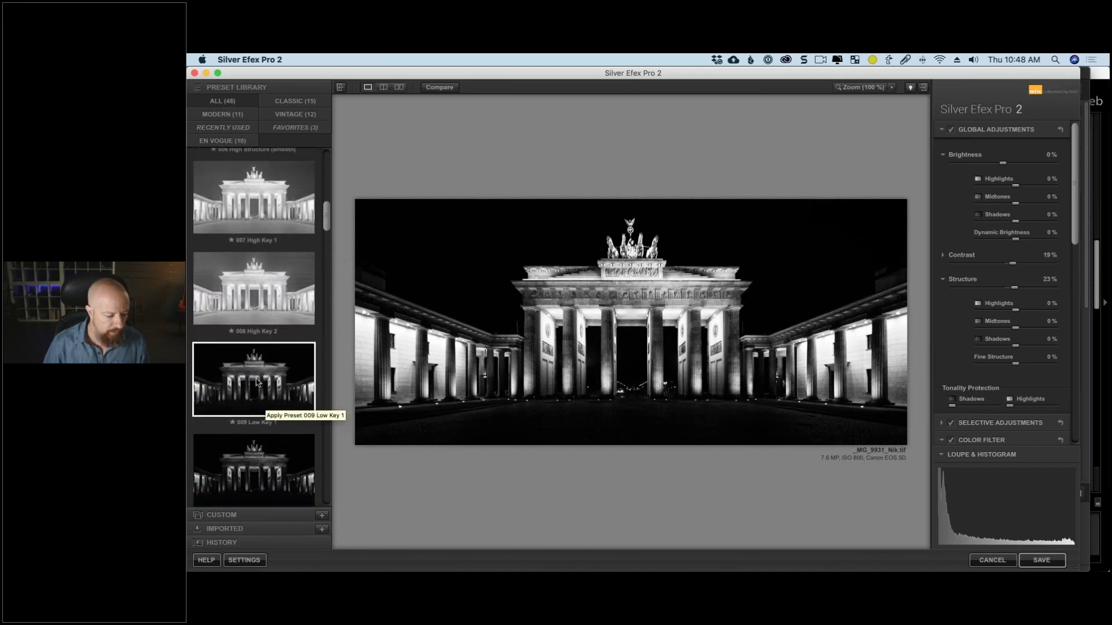
{"action": "left_click", "coordinate": [258, 382]}
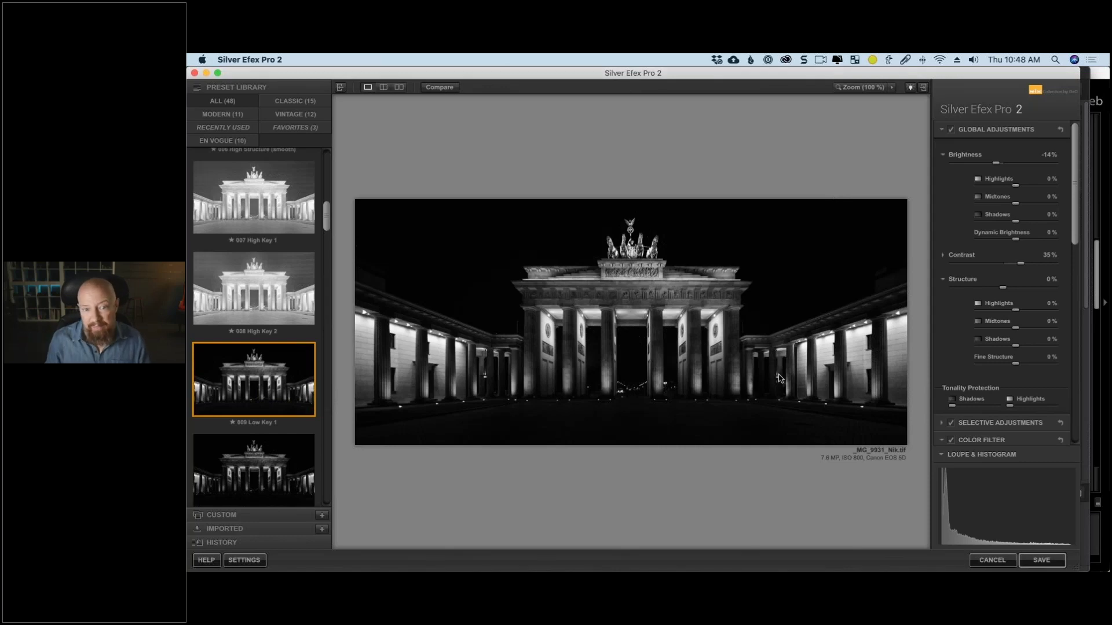
Compare the low-key version of the gate with the unadjusted black-and-white image.
{"action": "left_click", "coordinate": [438, 87]}
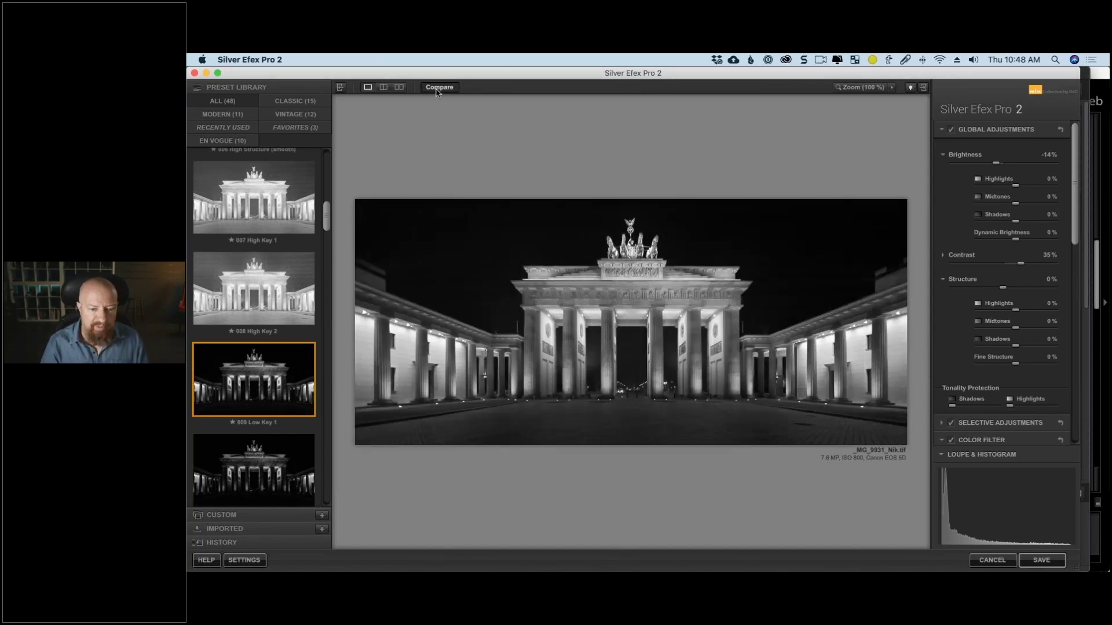
{"action": "left_click", "coordinate": [438, 87]}
{"action": "left_click", "coordinate": [438, 88]}
{"action": "left_click", "coordinate": [438, 88]}
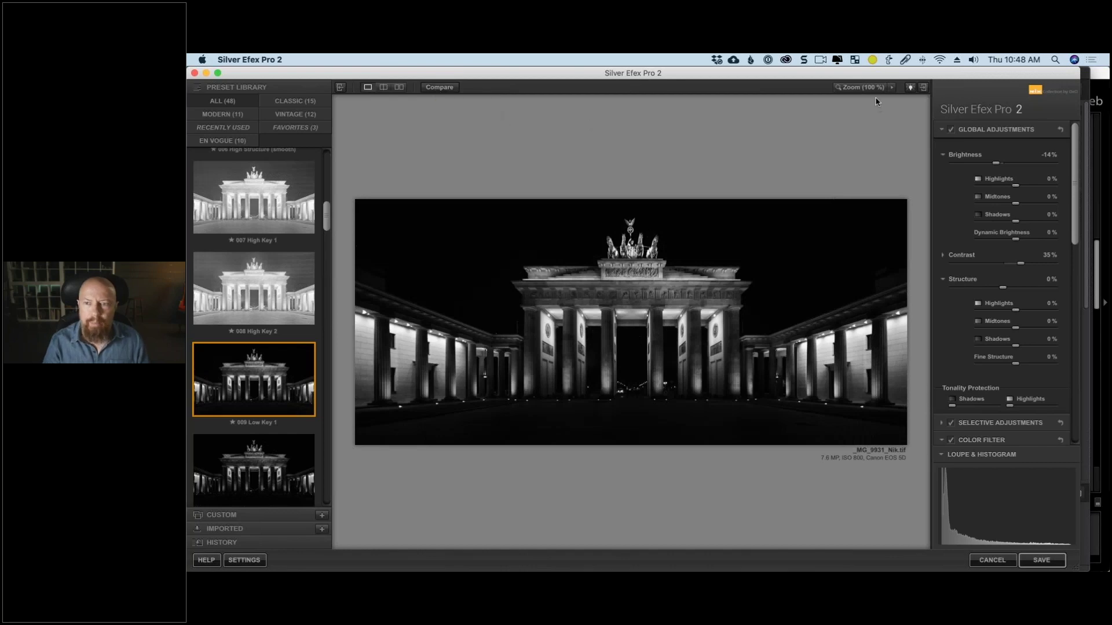
At 100 % zoom, raise the global Structure to 37 % and lower its Highlights structure to -39 %.
{"action": "left_click", "coordinate": [831, 223]}
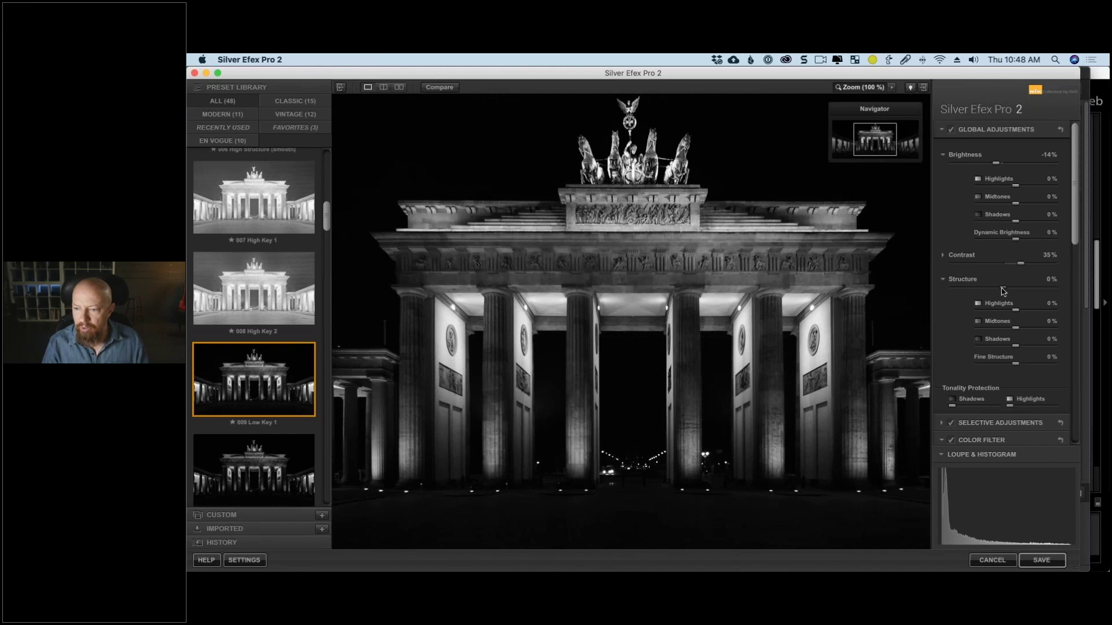
{"action": "left_click_drag", "start_coordinate": [1003, 289], "coordinate": [1021, 291]}
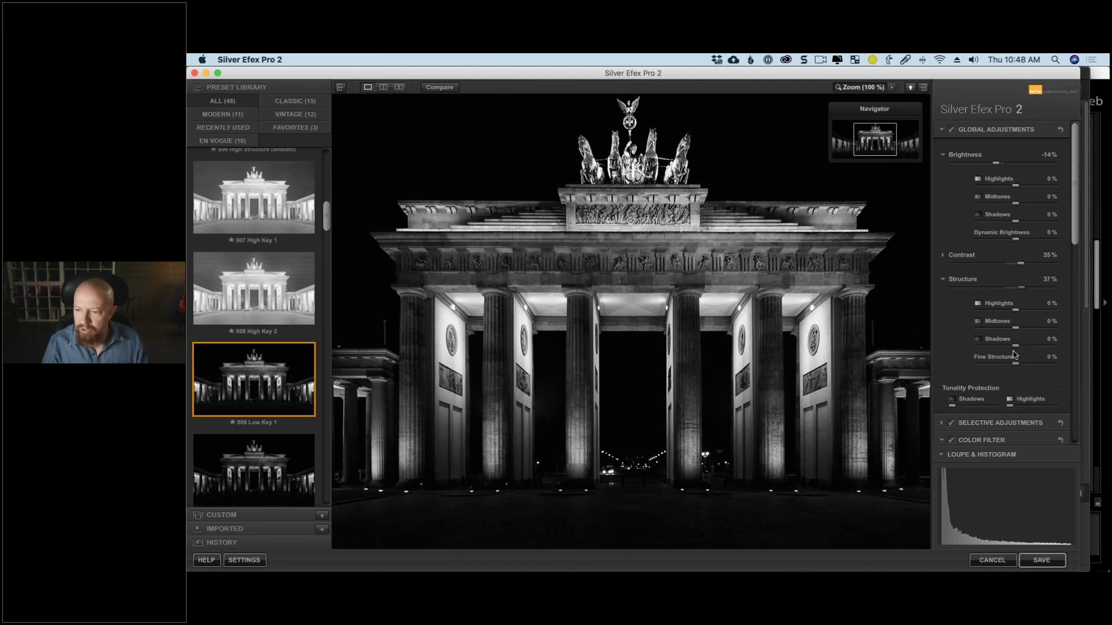
{"action": "left_click_drag", "start_coordinate": [1014, 310], "coordinate": [1000, 318]}
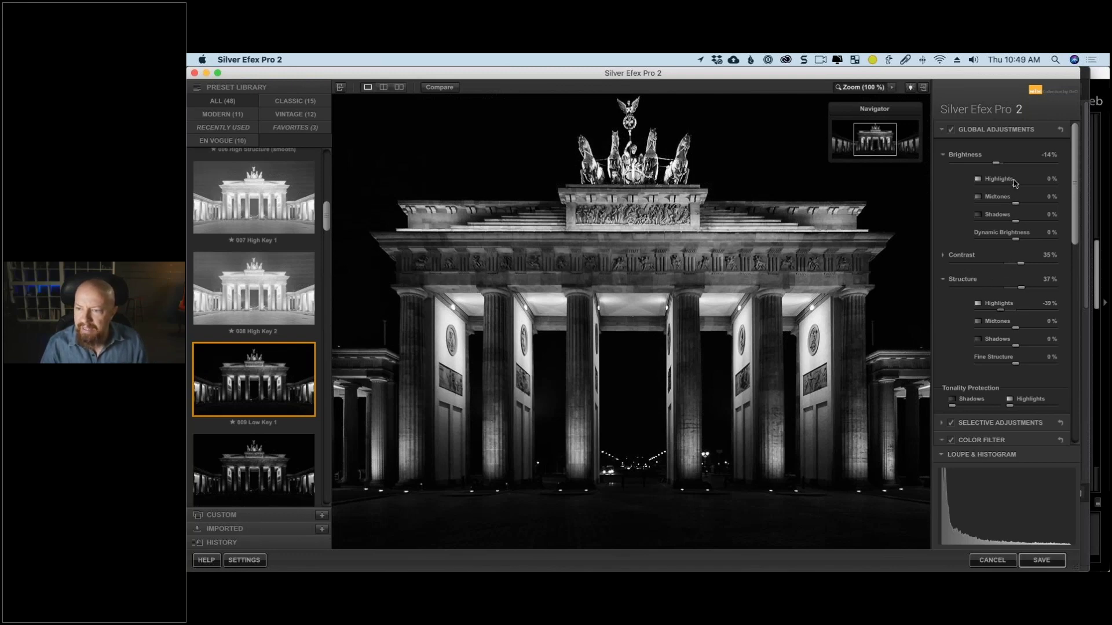
Lower the brightness Highlights to -32 % and the structure Highlights to -50 %, and return to the whole image.
{"action": "left_click_drag", "start_coordinate": [1015, 185], "coordinate": [1002, 195]}
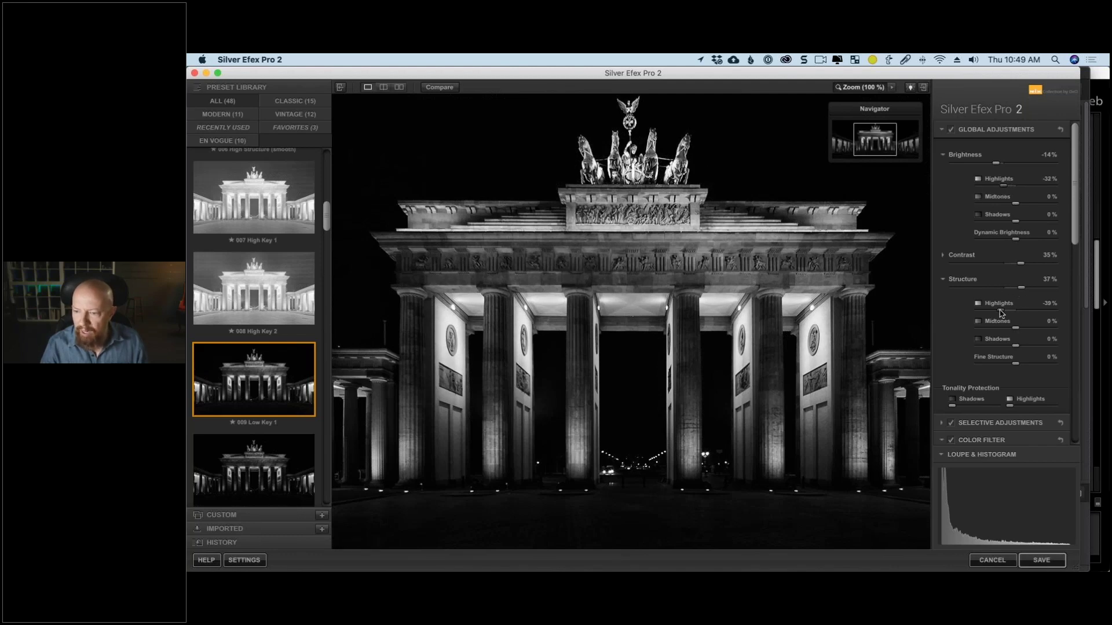
{"action": "left_click_drag", "start_coordinate": [1001, 312], "coordinate": [995, 317]}
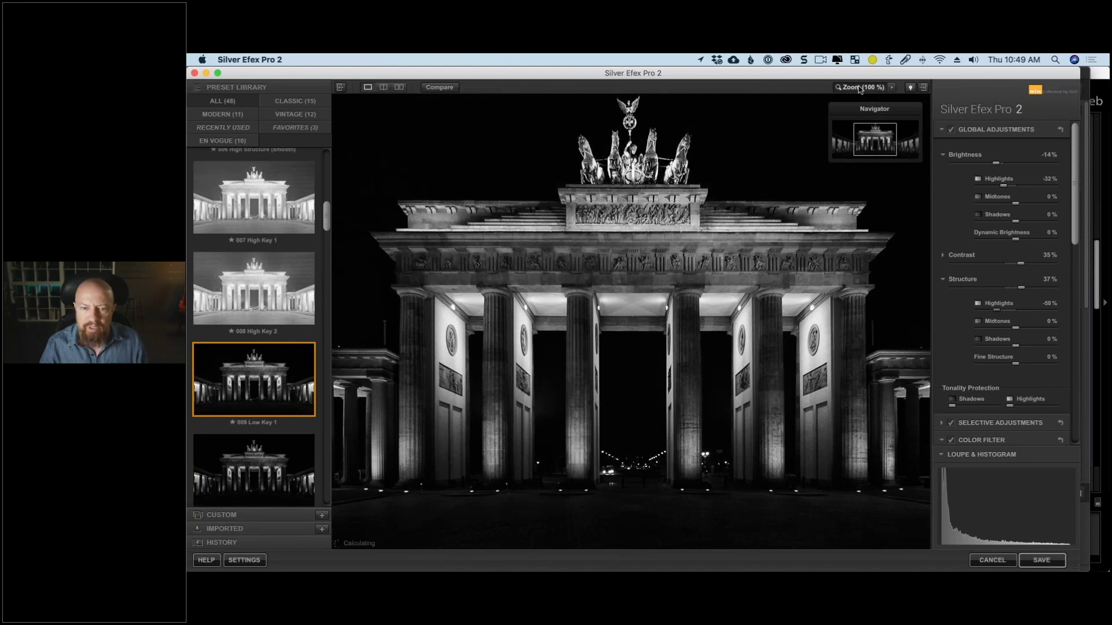
{"action": "key", "text": "super+0"}
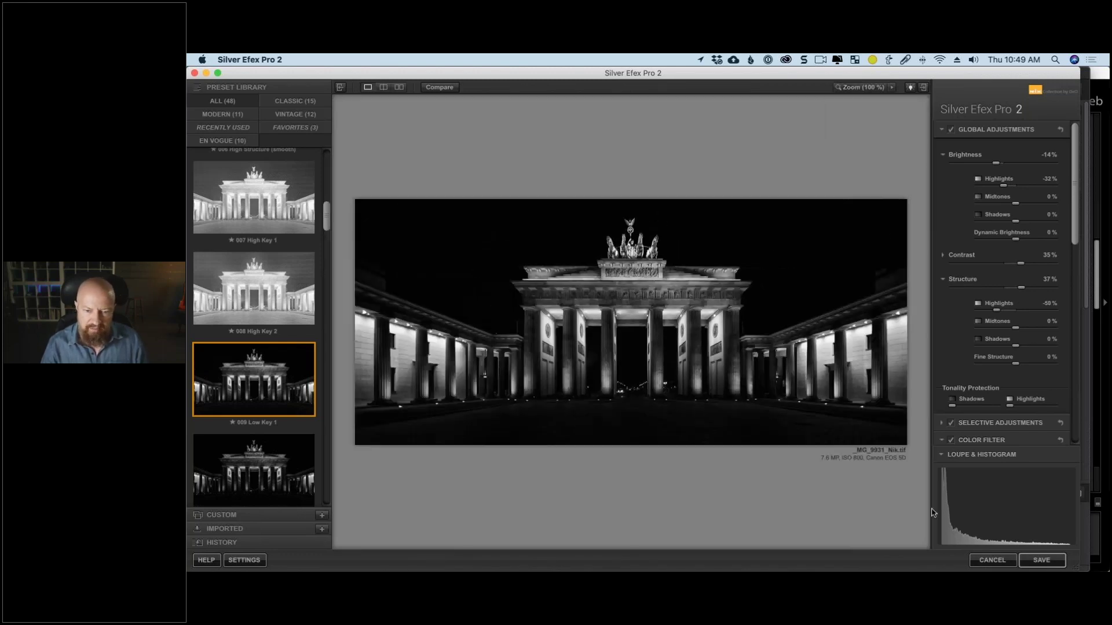
Raise the global Dynamic Brightness of the gate photo to 35 %.
{"action": "scroll", "coordinate": [965, 336], "scroll_direction": "down", "scroll_amount": 3}
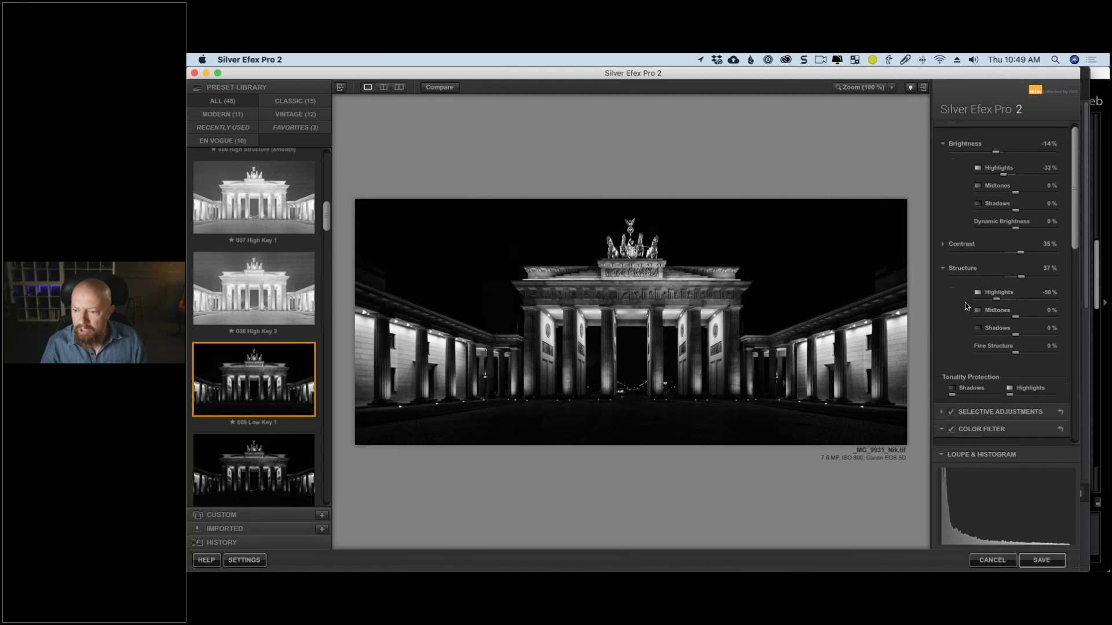
{"action": "scroll", "coordinate": [963, 234], "scroll_direction": "up", "scroll_amount": 3}
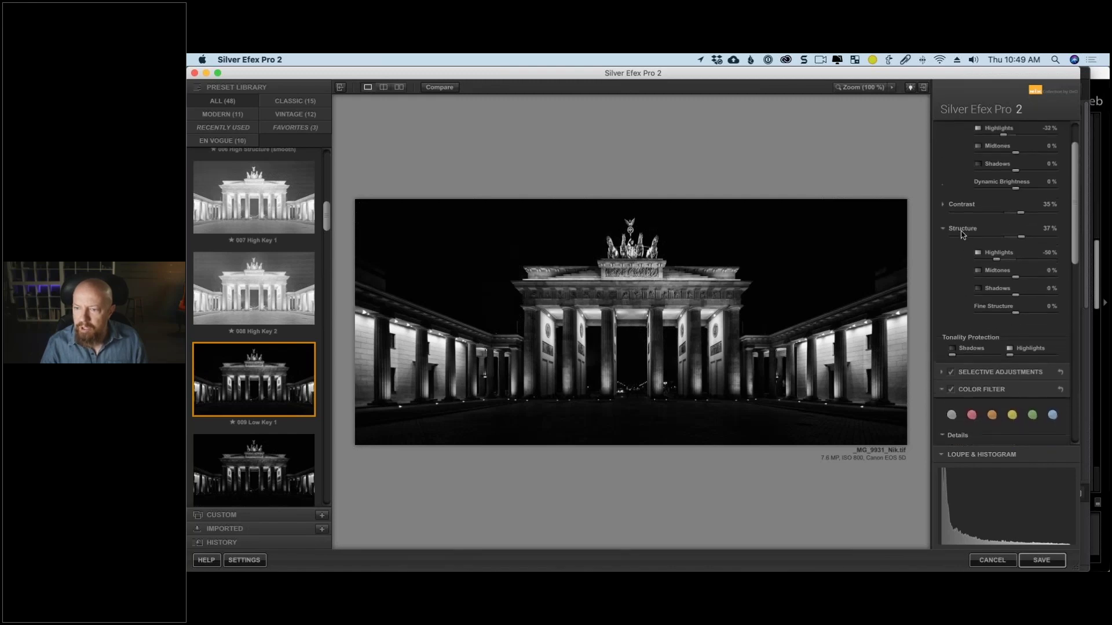
{"action": "scroll", "coordinate": [963, 233], "scroll_direction": "up", "scroll_amount": 1}
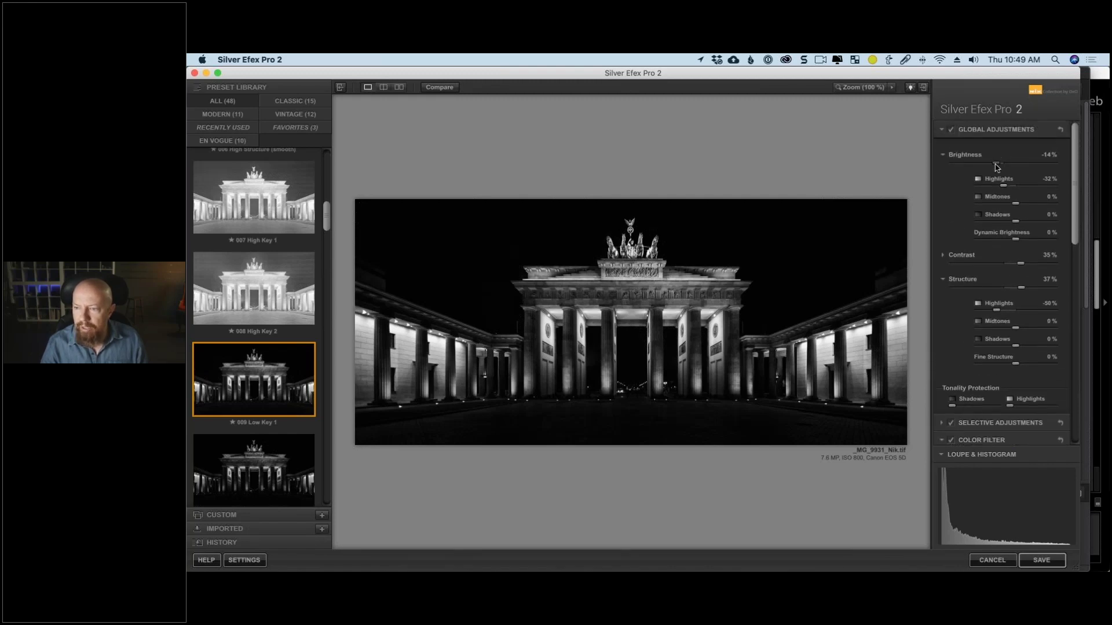
{"action": "mouse_move", "coordinate": [1002, 166]}
{"action": "left_mouse_down"}
{"action": "mouse_move", "coordinate": [1013, 169]}
{"action": "mouse_move", "coordinate": [994, 168]}
{"action": "left_mouse_up"}
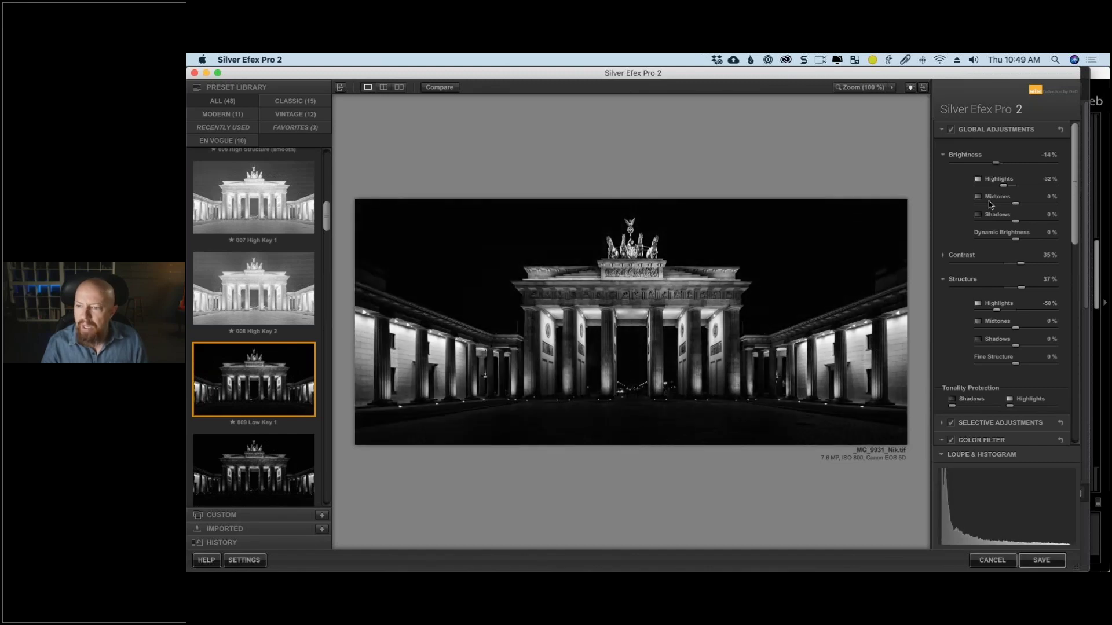
{"action": "left_click_drag", "start_coordinate": [1016, 243], "coordinate": [1027, 243]}
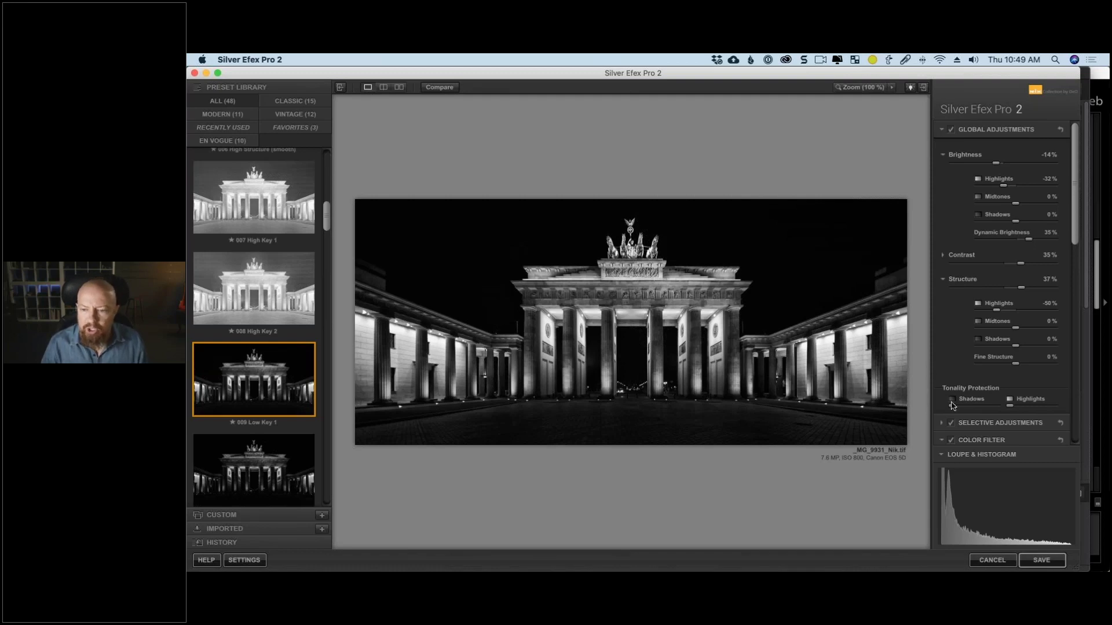
Check the dark zones in the histogram and shift the black point of the Levels and Curves graph slightly inward to deepen the blacks.
{"action": "mouse_move", "coordinate": [982, 480]}
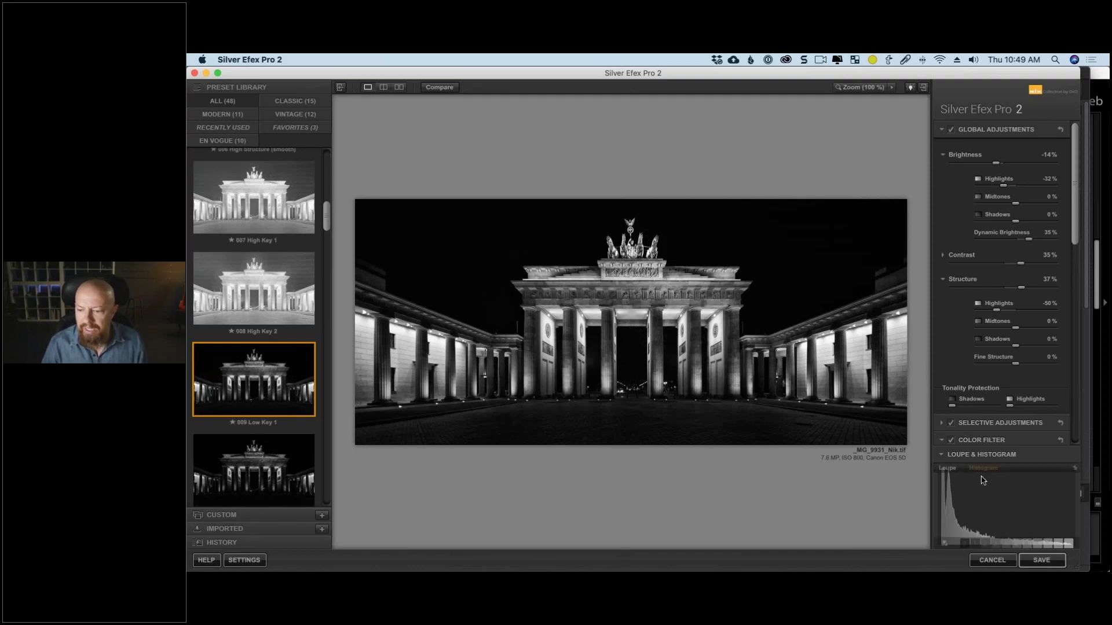
{"action": "left_click", "coordinate": [964, 545]}
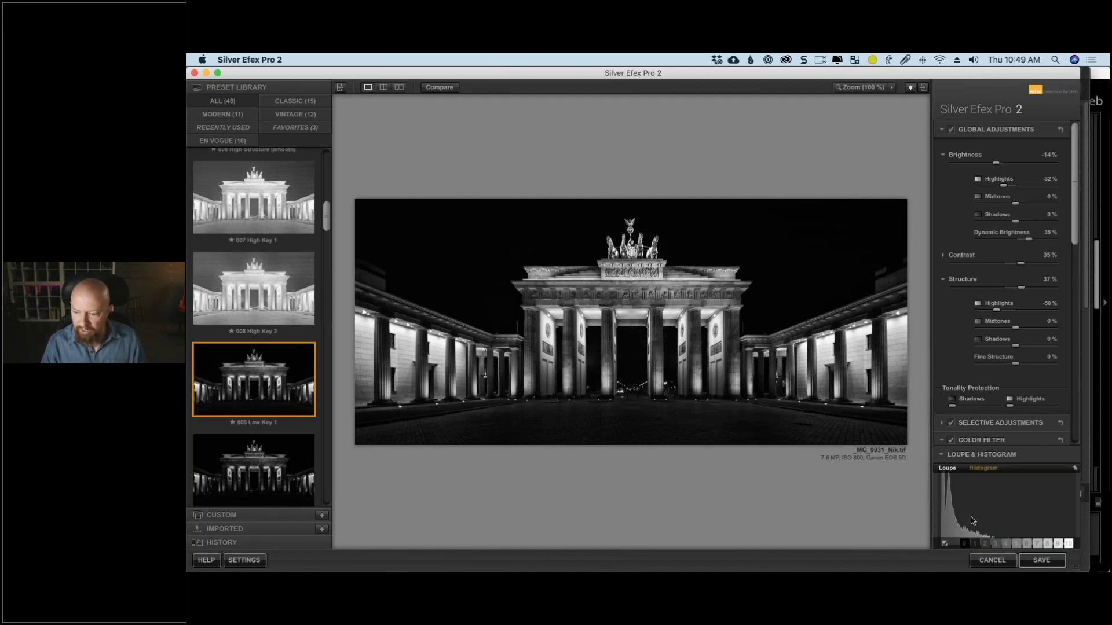
{"action": "scroll", "coordinate": [997, 396], "scroll_direction": "down", "scroll_amount": 10}
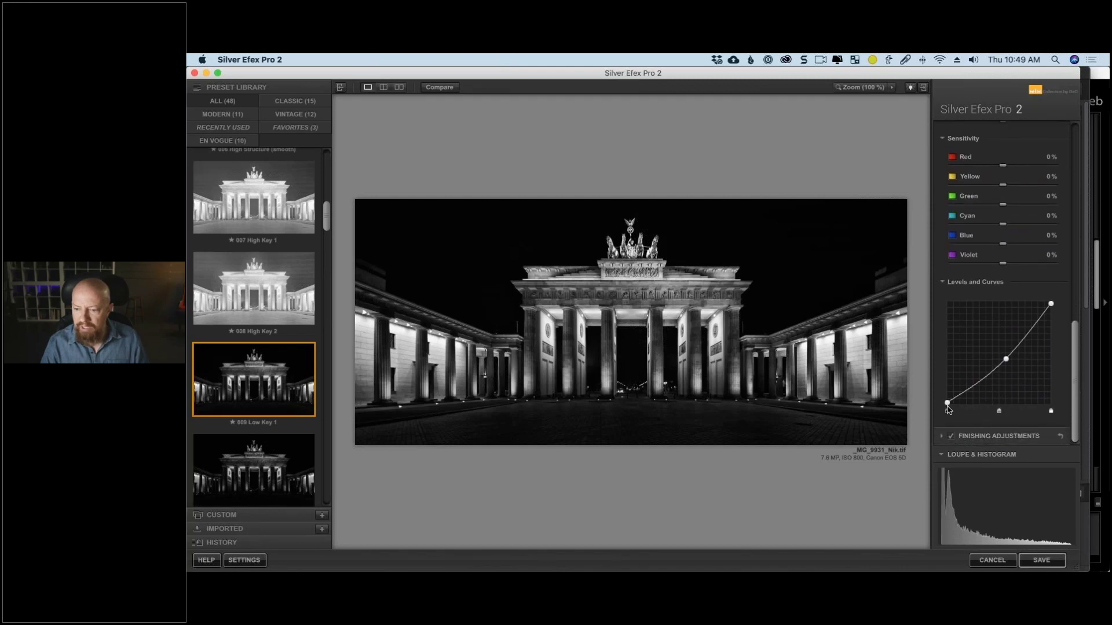
{"action": "left_click_drag", "start_coordinate": [949, 408], "coordinate": [949, 409]}
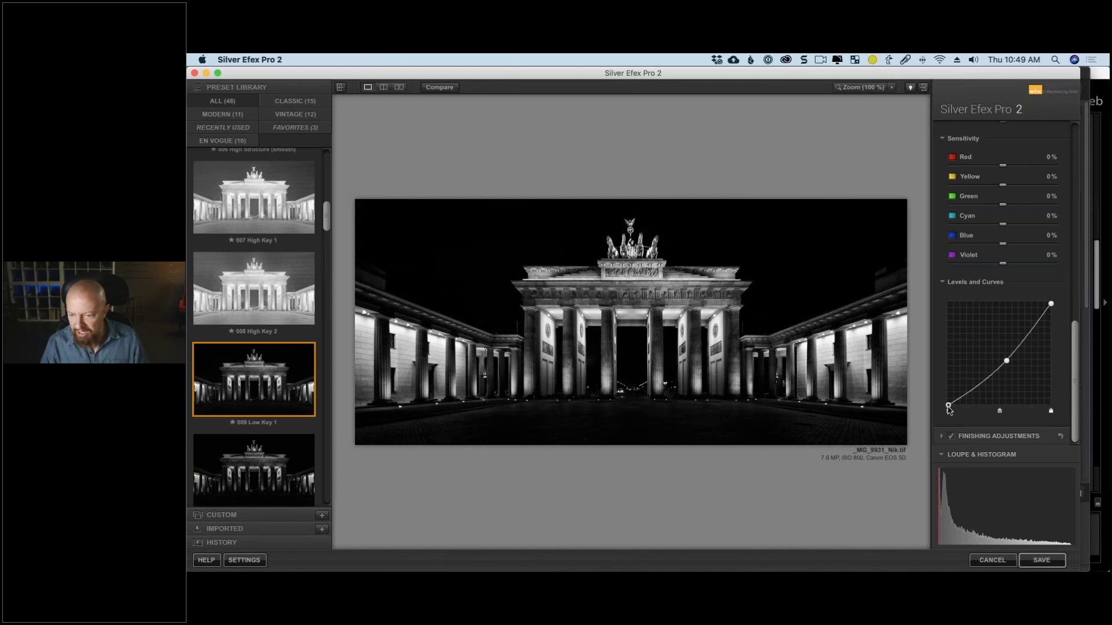
{"action": "mouse_move", "coordinate": [940, 512]}
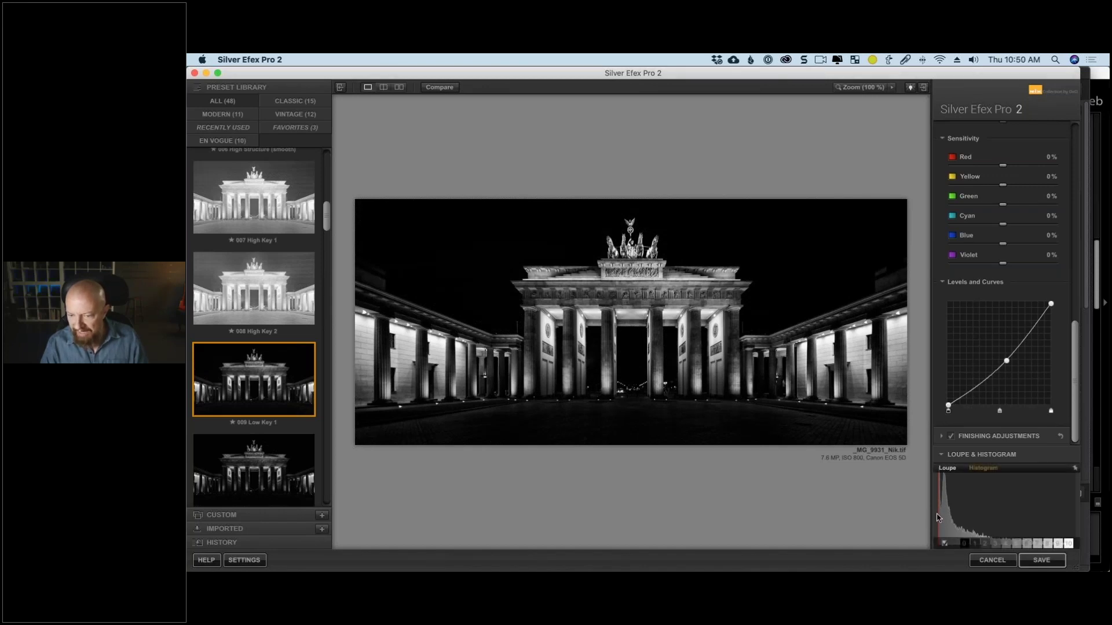
Raise the Dynamic Brightness to 50 % and inspect the gate's columns at 100 % zoom.
{"action": "scroll", "coordinate": [1010, 234], "scroll_direction": "up", "scroll_amount": 10}
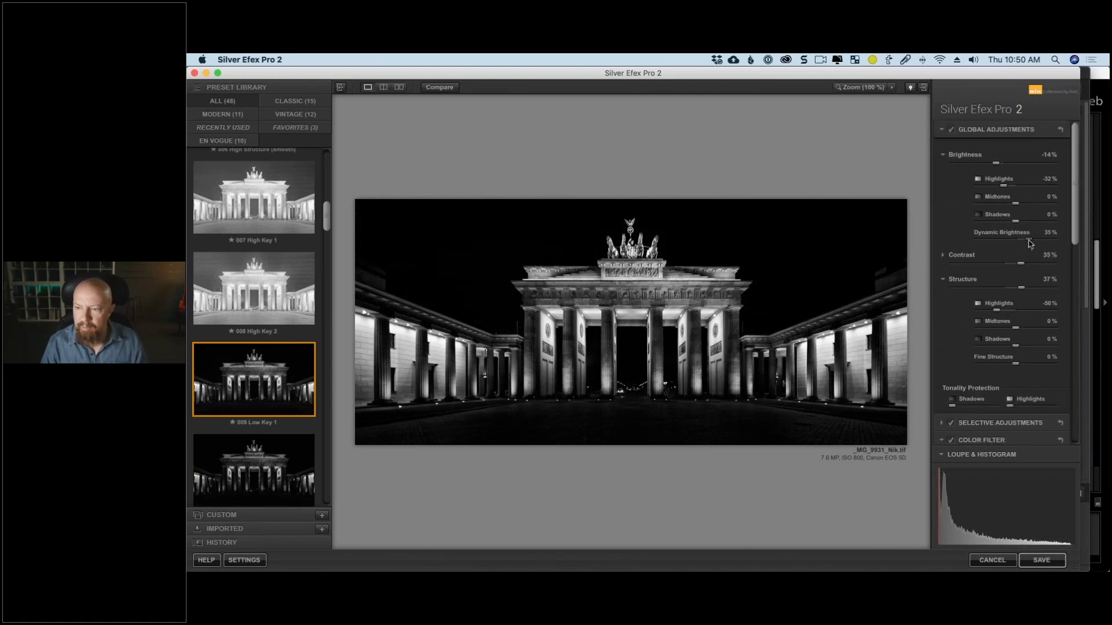
{"action": "left_click_drag", "start_coordinate": [1028, 241], "coordinate": [1035, 242]}
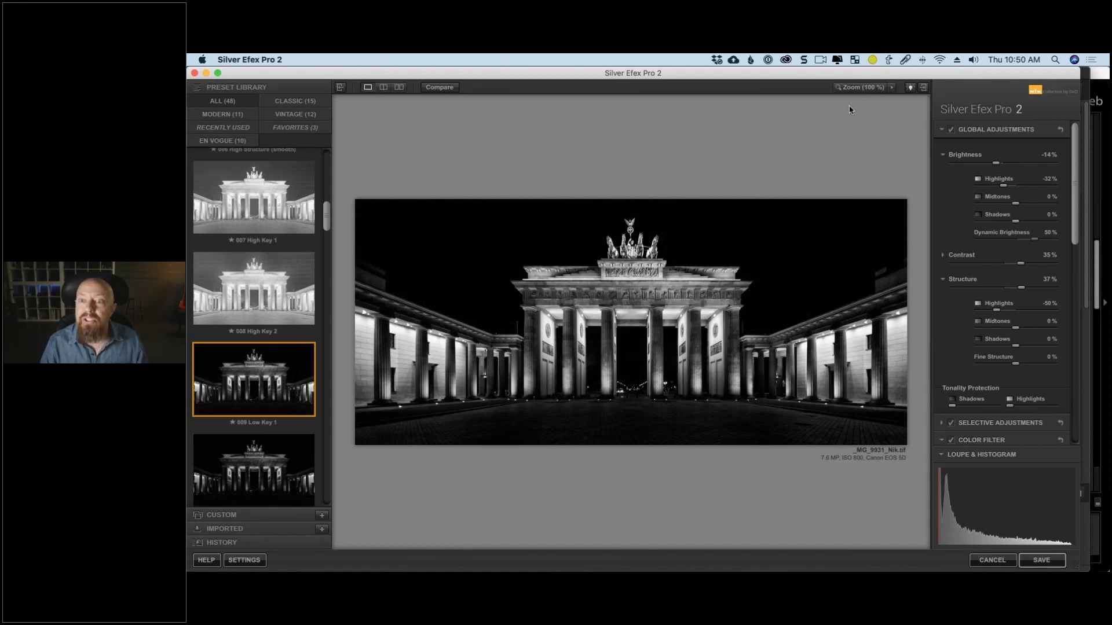
{"action": "left_click", "coordinate": [861, 87]}
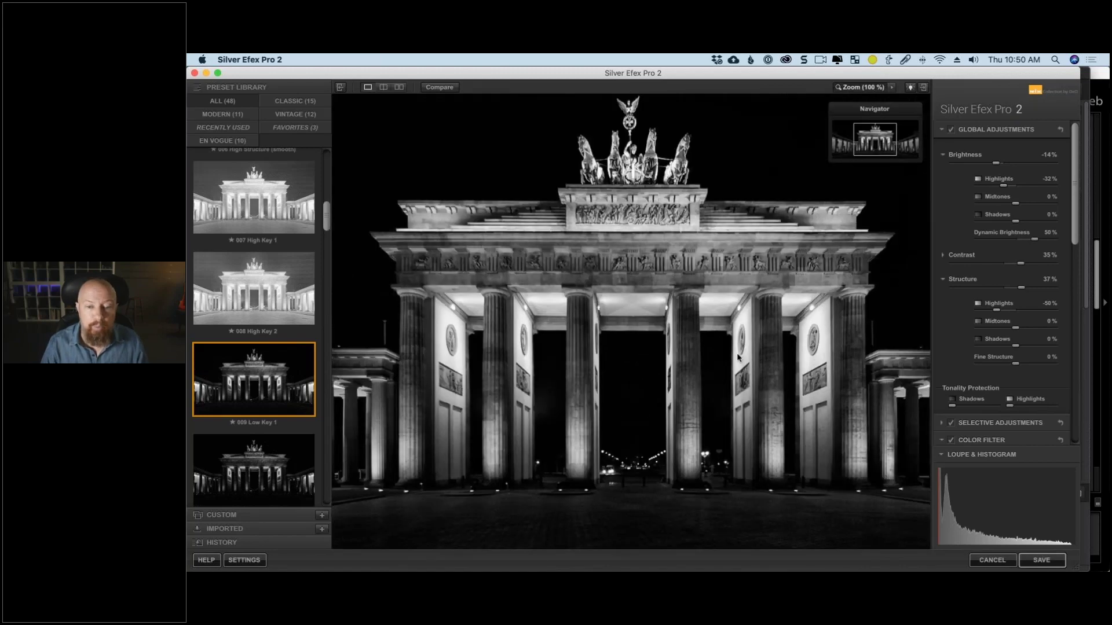
{"action": "left_click_drag", "start_coordinate": [714, 334], "coordinate": [685, 300]}
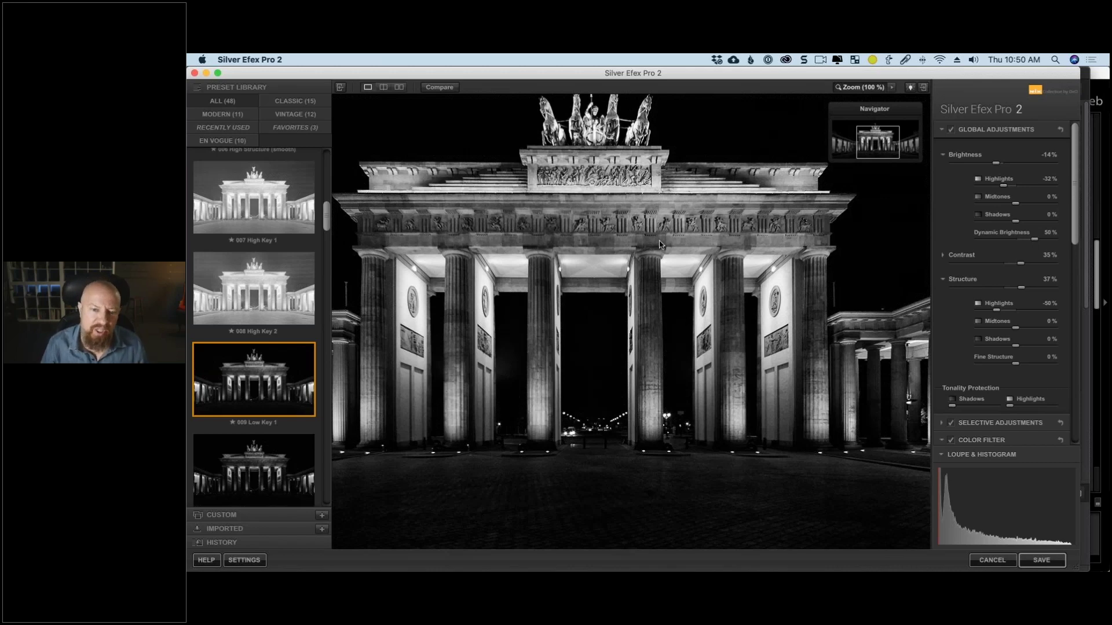
Set the film grain to 368 grains per pixel.
{"action": "scroll", "coordinate": [985, 290], "scroll_direction": "down", "scroll_amount": 10}
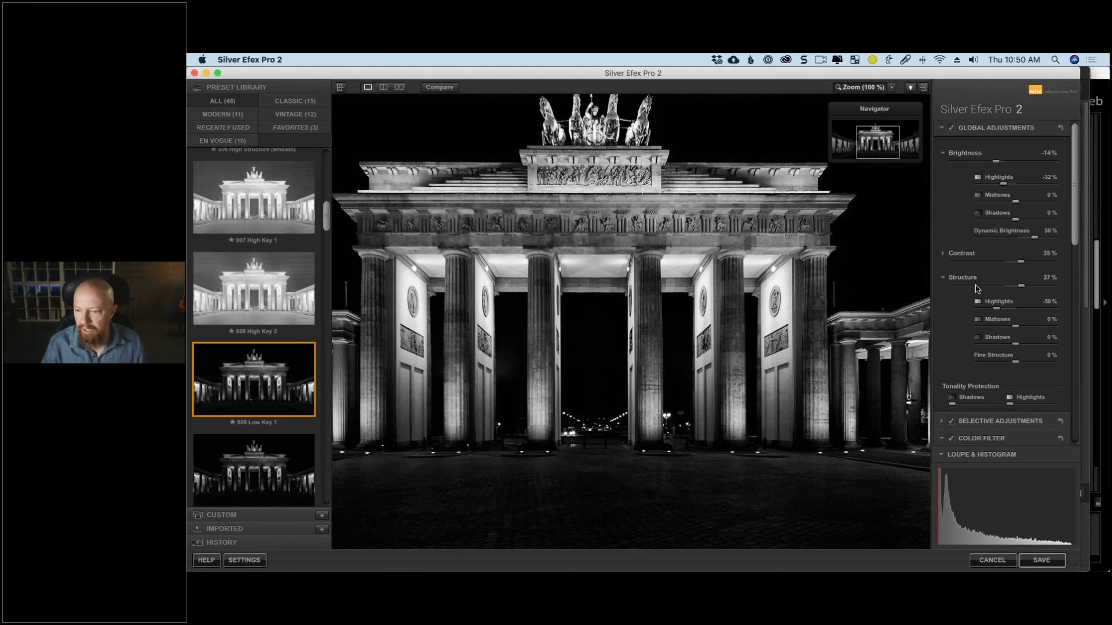
{"action": "scroll", "coordinate": [1042, 324], "scroll_direction": "up", "scroll_amount": 5}
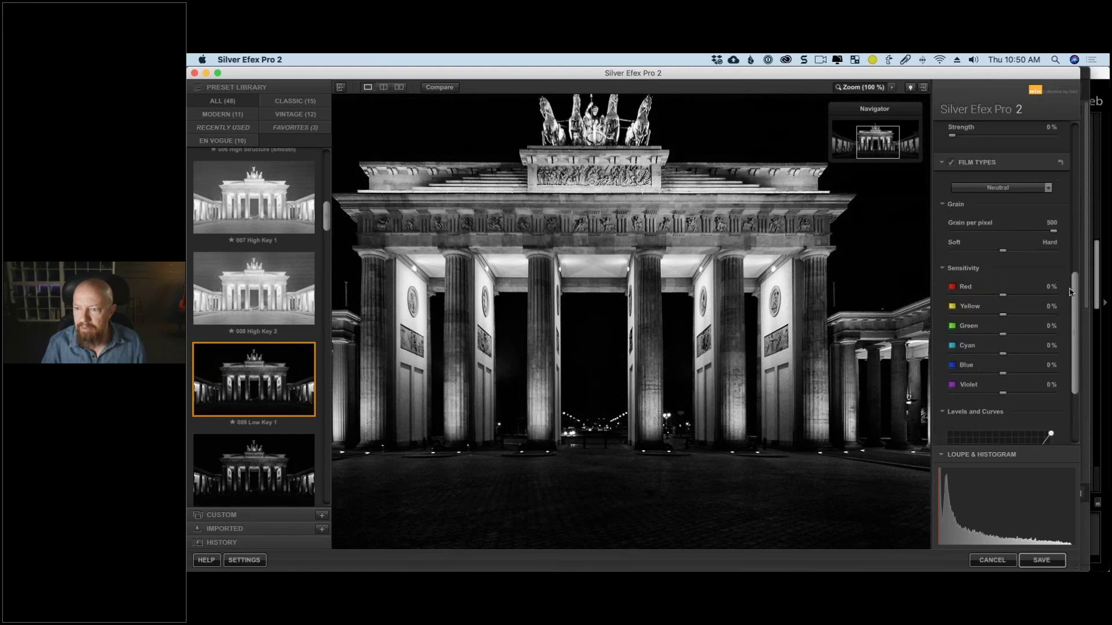
{"action": "left_click_drag", "start_coordinate": [1053, 286], "coordinate": [1029, 288]}
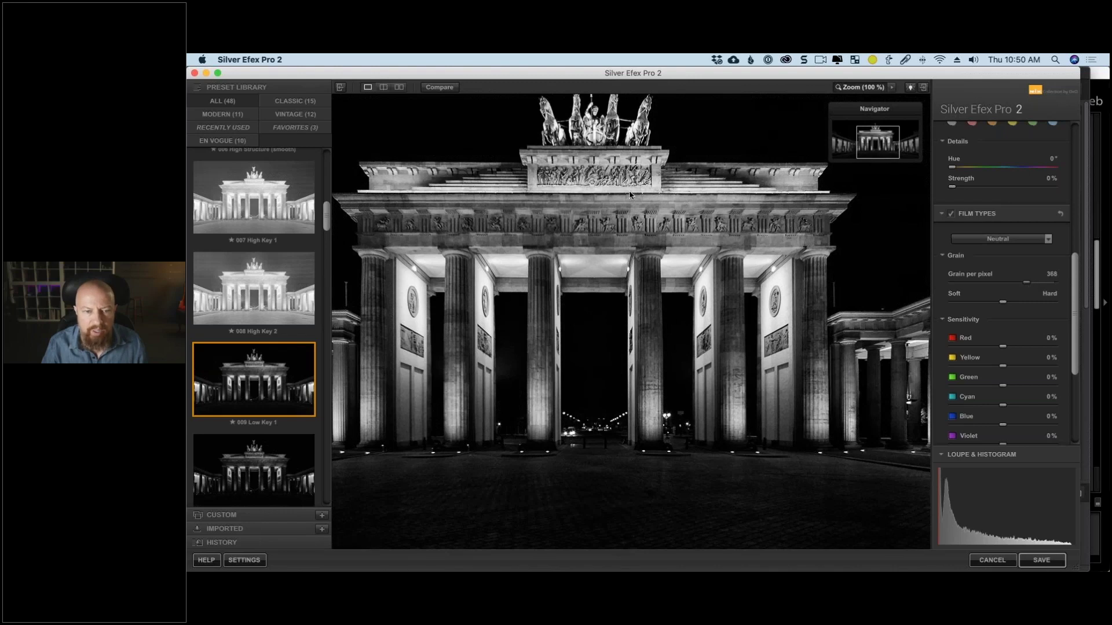
Compare the gate before and after in a split preview, and save the black-and-white result.
{"action": "left_click", "coordinate": [383, 86]}
{"action": "left_click_drag", "start_coordinate": [628, 240], "coordinate": [605, 237]}
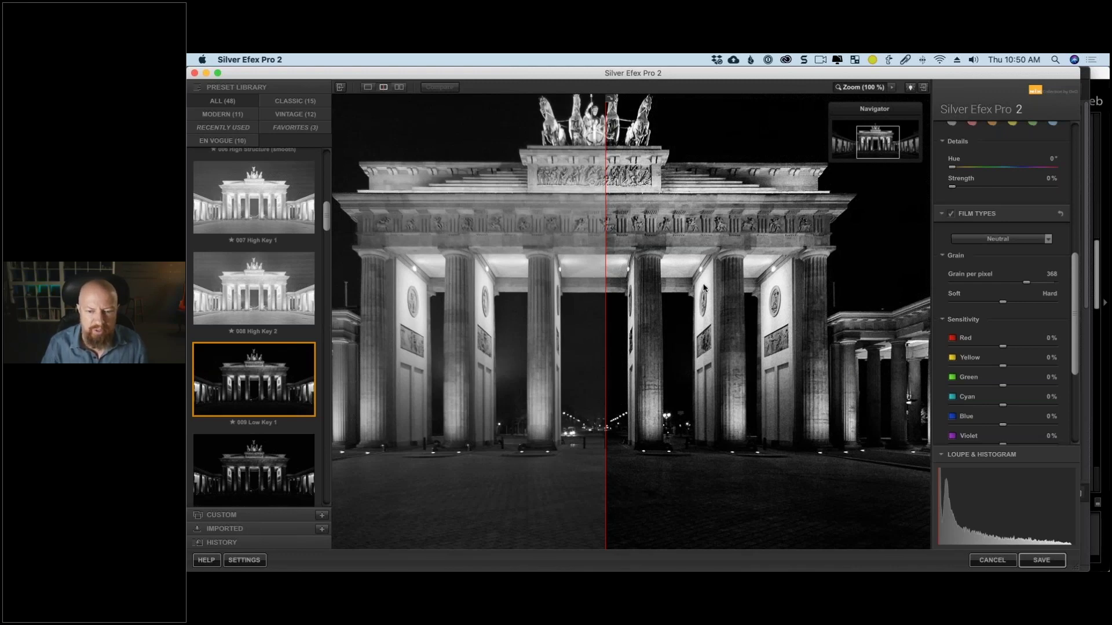
{"action": "left_click", "coordinate": [1041, 560]}
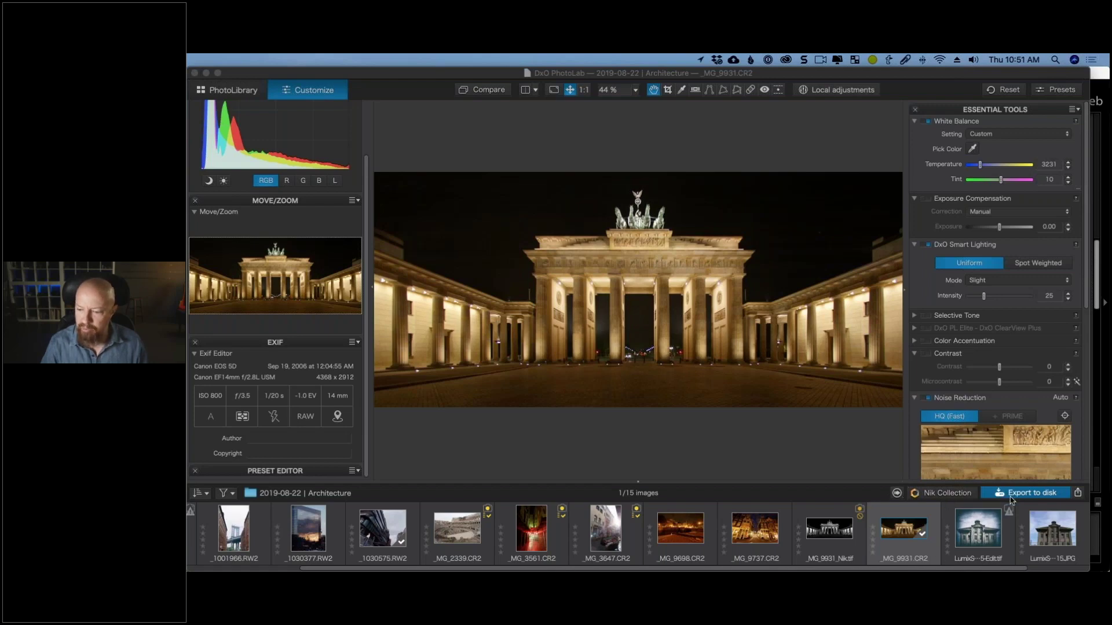
In DxO PhotoLab, start an export of _MG_9931.CR2 to an application and choose Adobe Photoshop CC 2019 as the target.
{"action": "left_click", "coordinate": [1077, 496]}
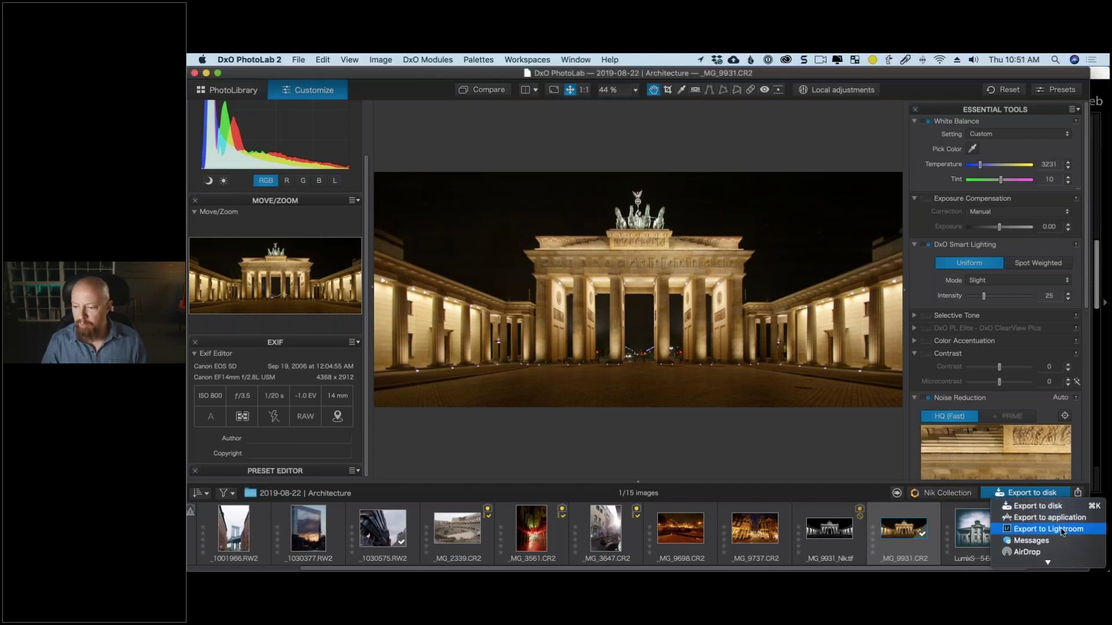
{"action": "scroll", "coordinate": [1063, 541], "scroll_direction": "down", "scroll_amount": 2}
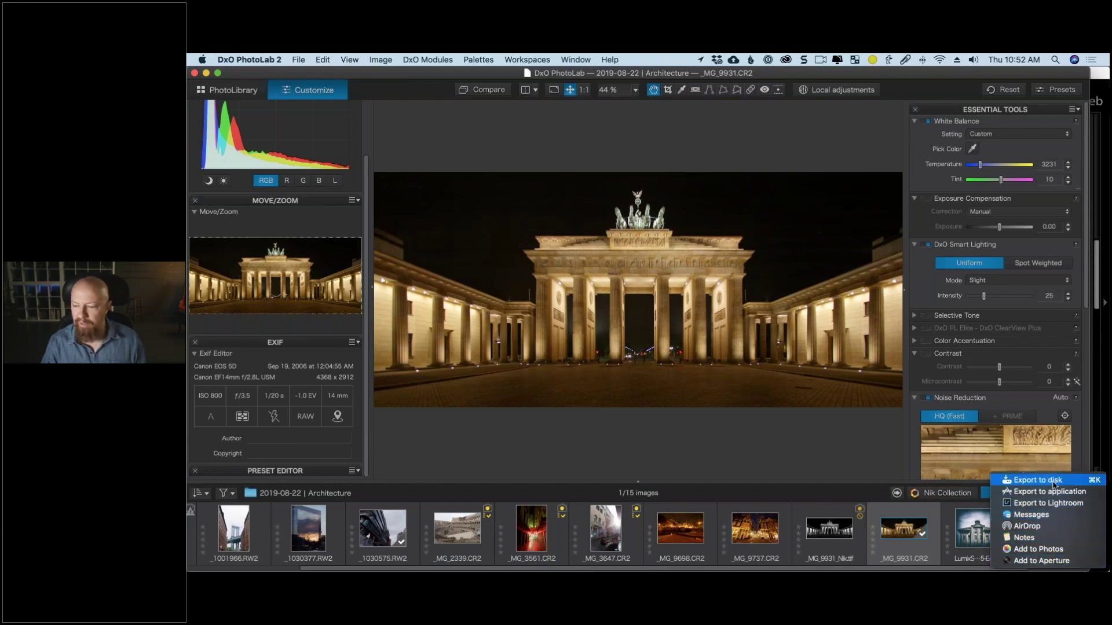
{"action": "left_click", "coordinate": [1052, 492]}
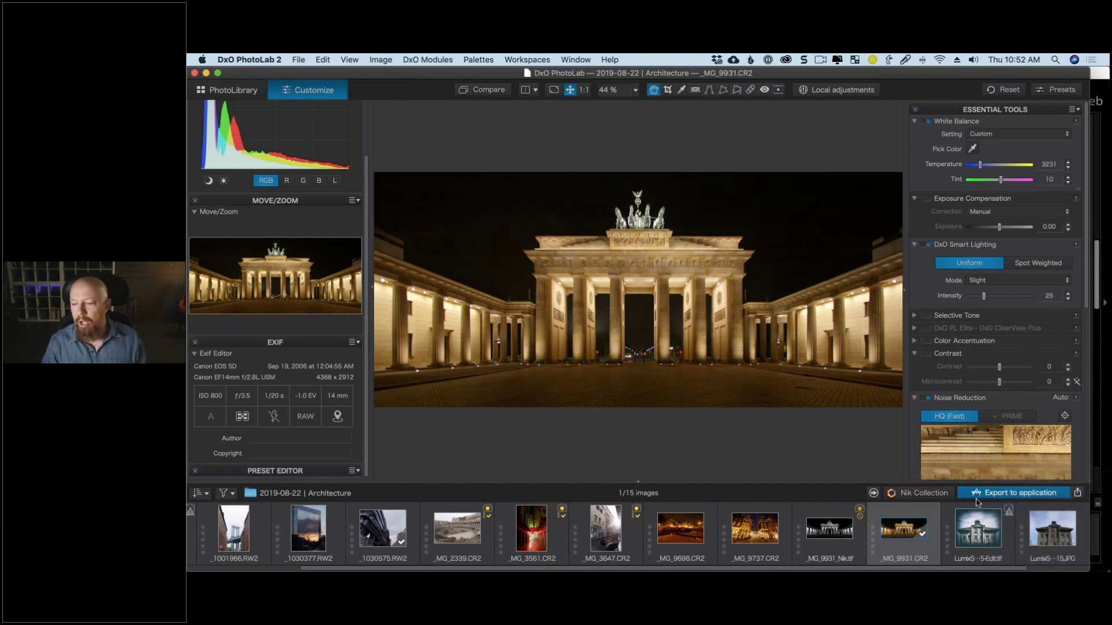
{"action": "left_click", "coordinate": [680, 202]}
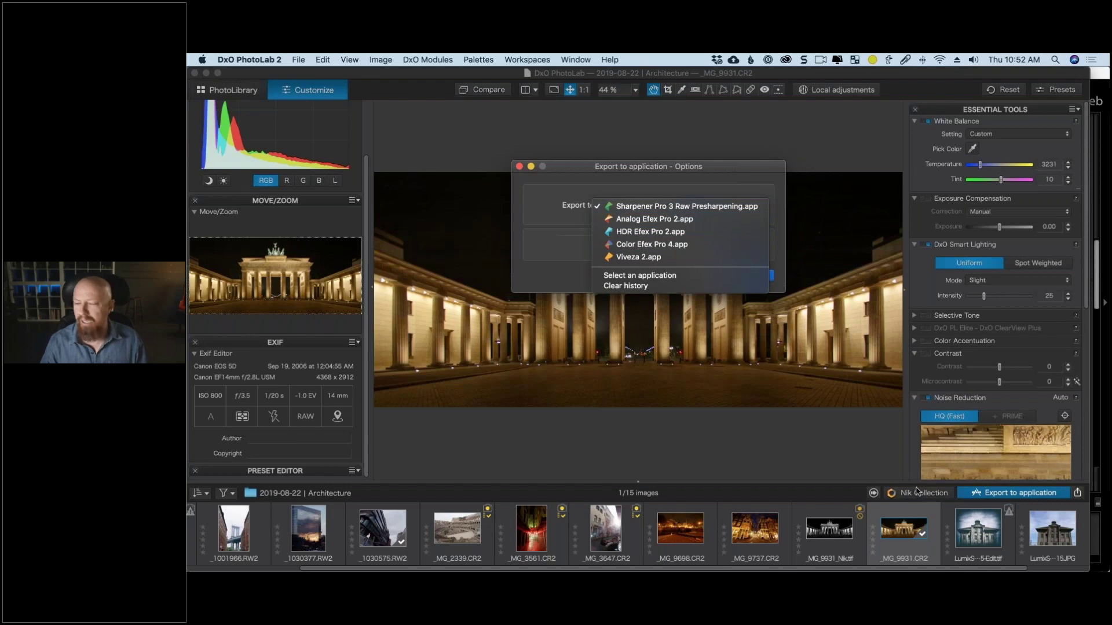
{"action": "left_click", "coordinate": [655, 278]}
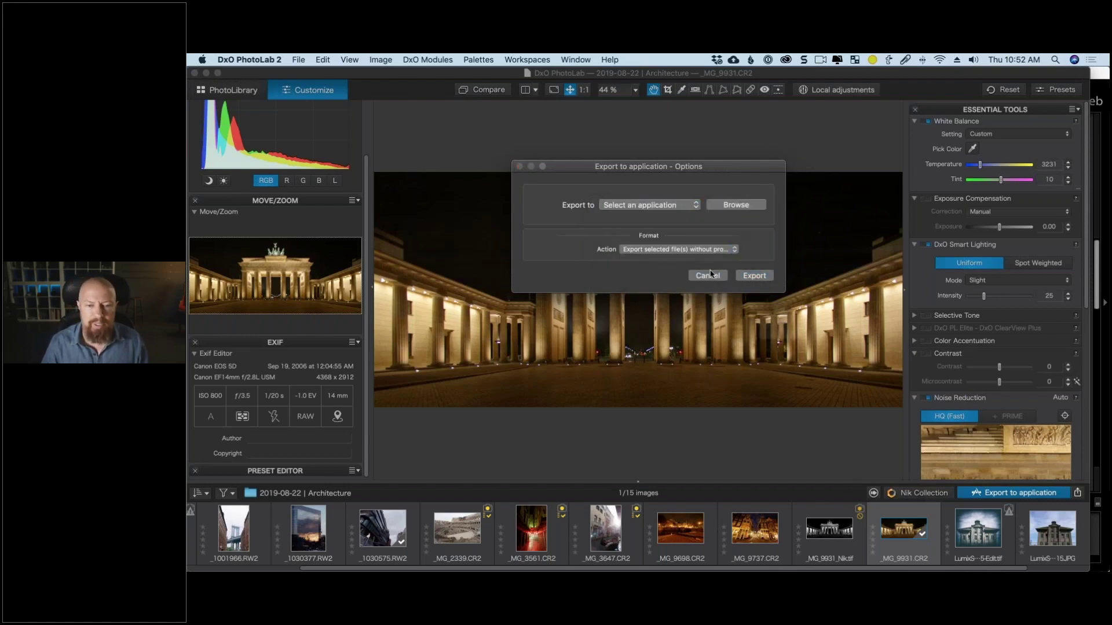
{"action": "left_click", "coordinate": [759, 211]}
{"action": "left_click", "coordinate": [761, 225]}
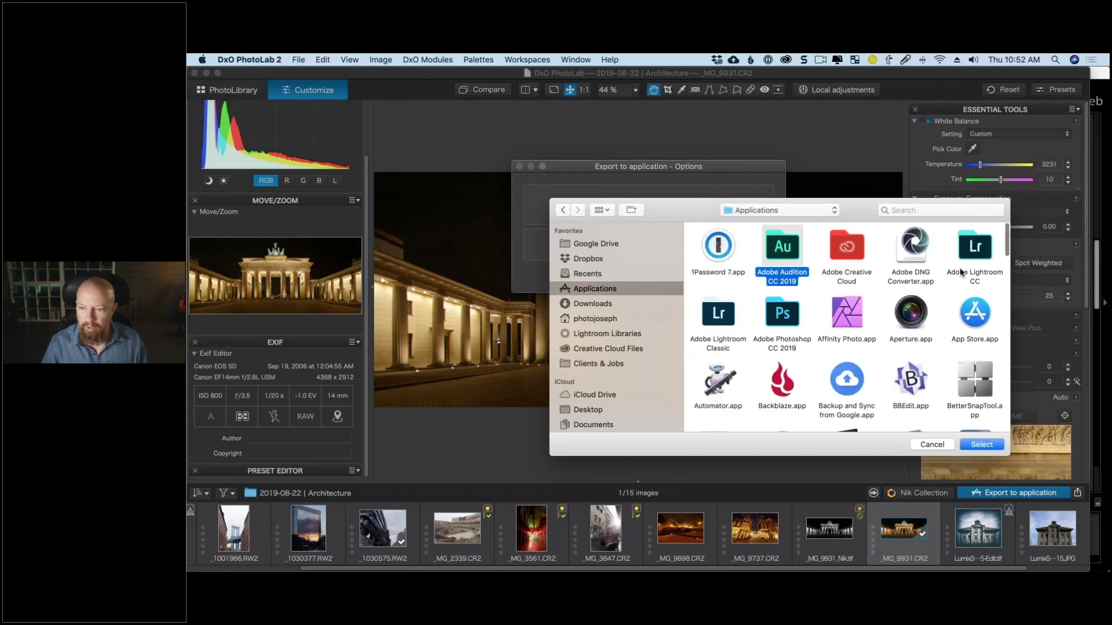
{"action": "double_click", "coordinate": [783, 313]}
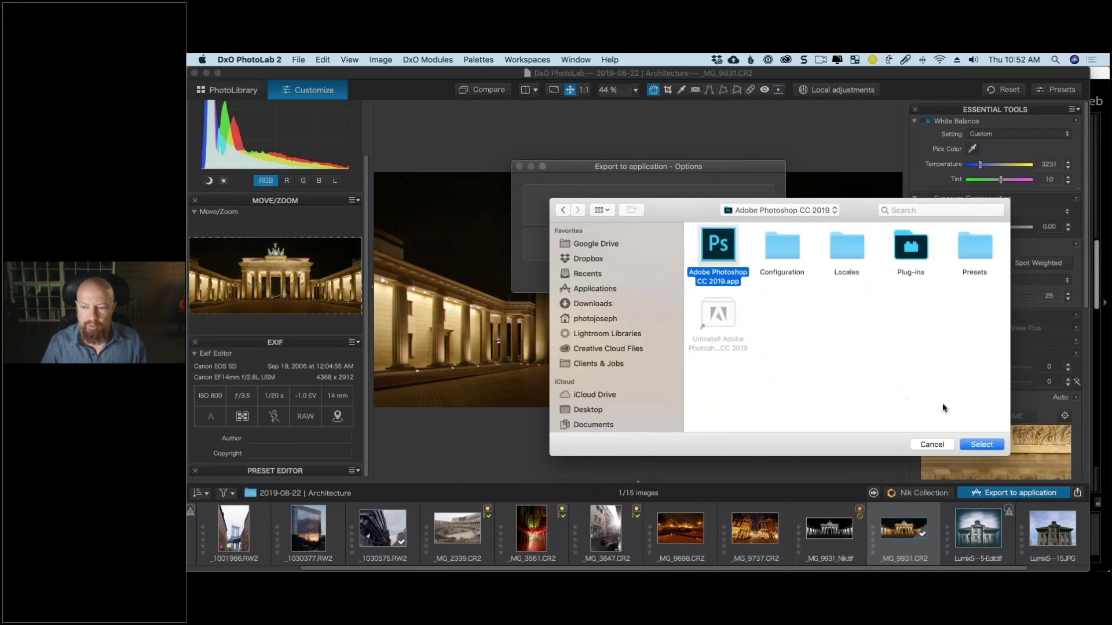
{"action": "left_click", "coordinate": [982, 445]}
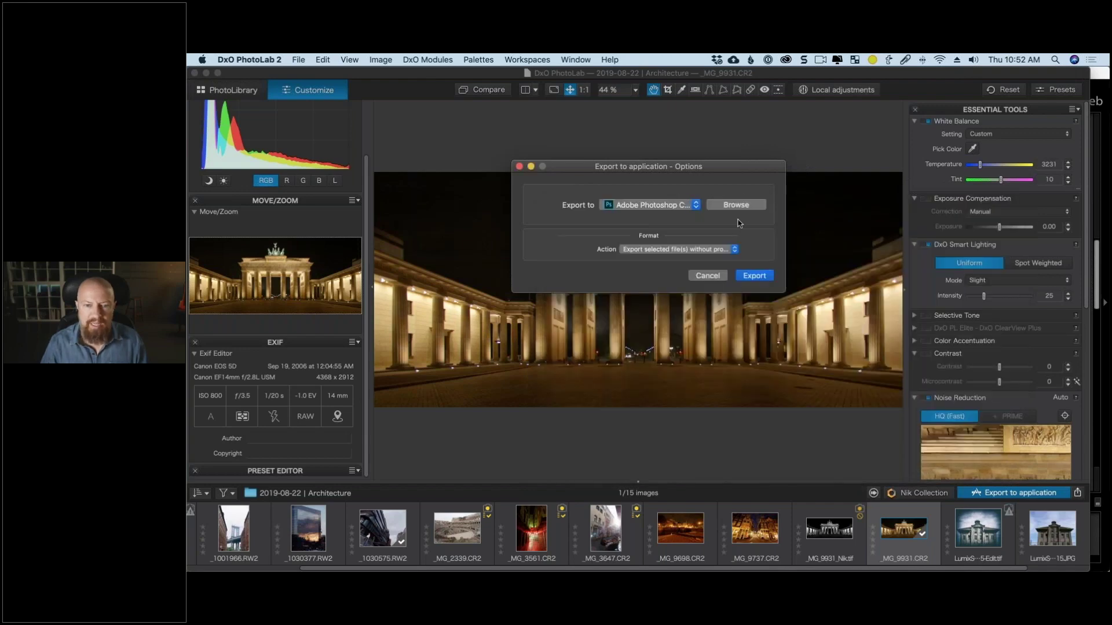
Set the export to process as a 16-bit TIFF and export the photo to Photoshop.
{"action": "left_click", "coordinate": [723, 251]}
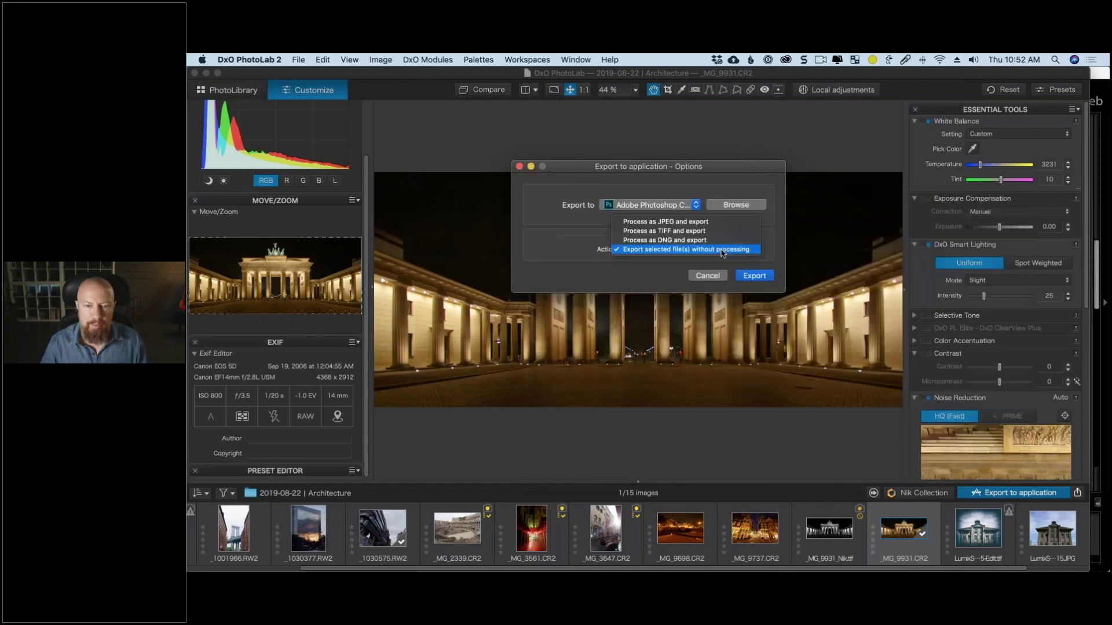
{"action": "left_click", "coordinate": [620, 234]}
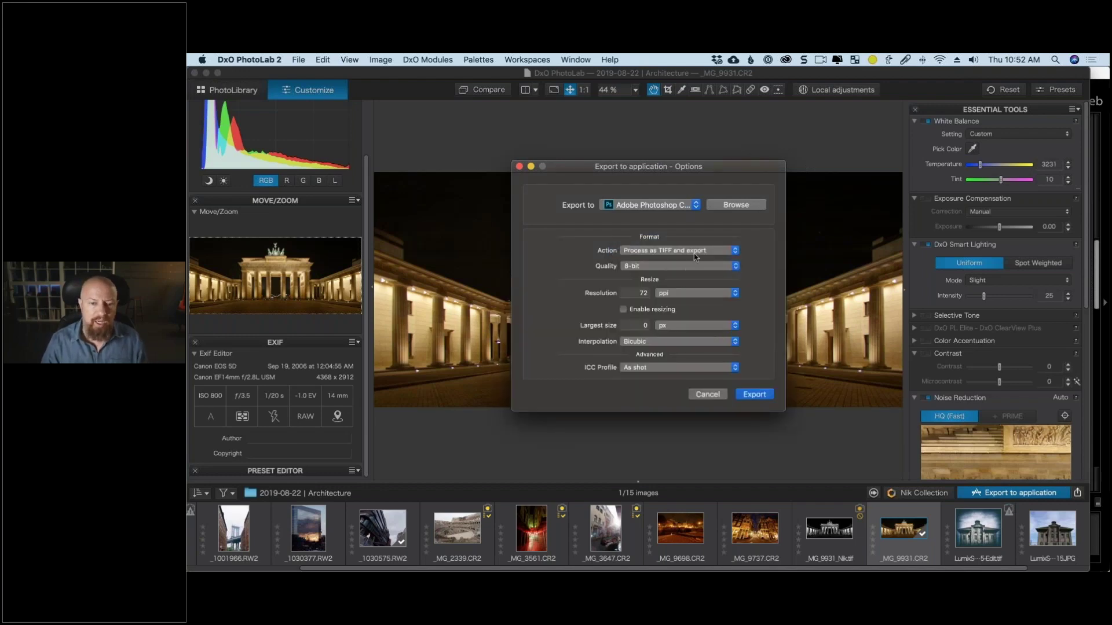
{"action": "left_click", "coordinate": [693, 267]}
{"action": "left_click", "coordinate": [695, 272]}
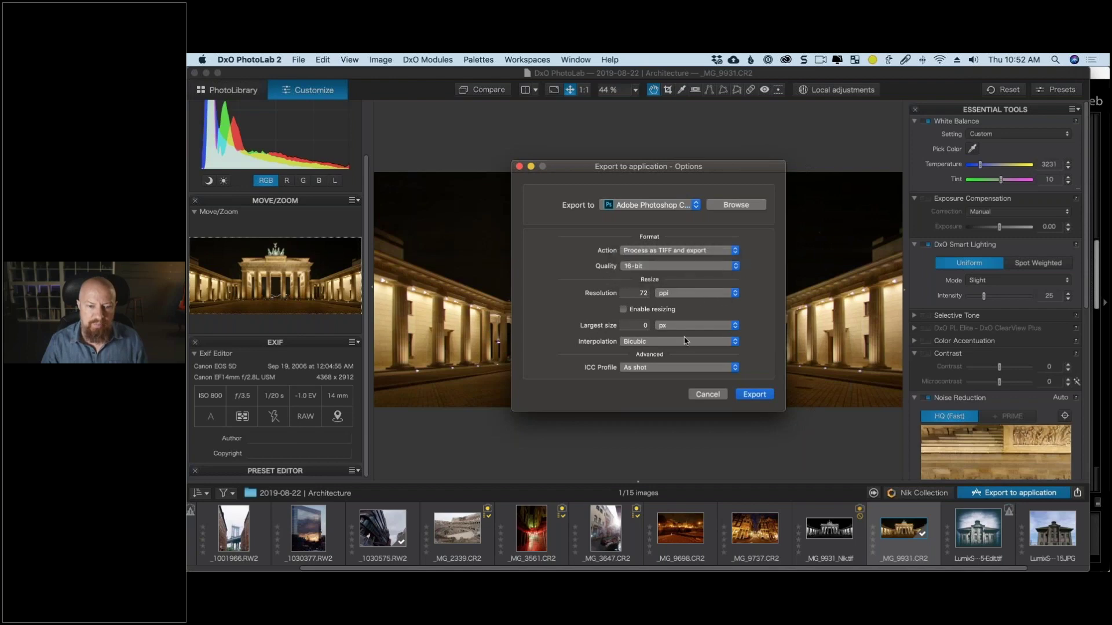
{"action": "left_click", "coordinate": [752, 393]}
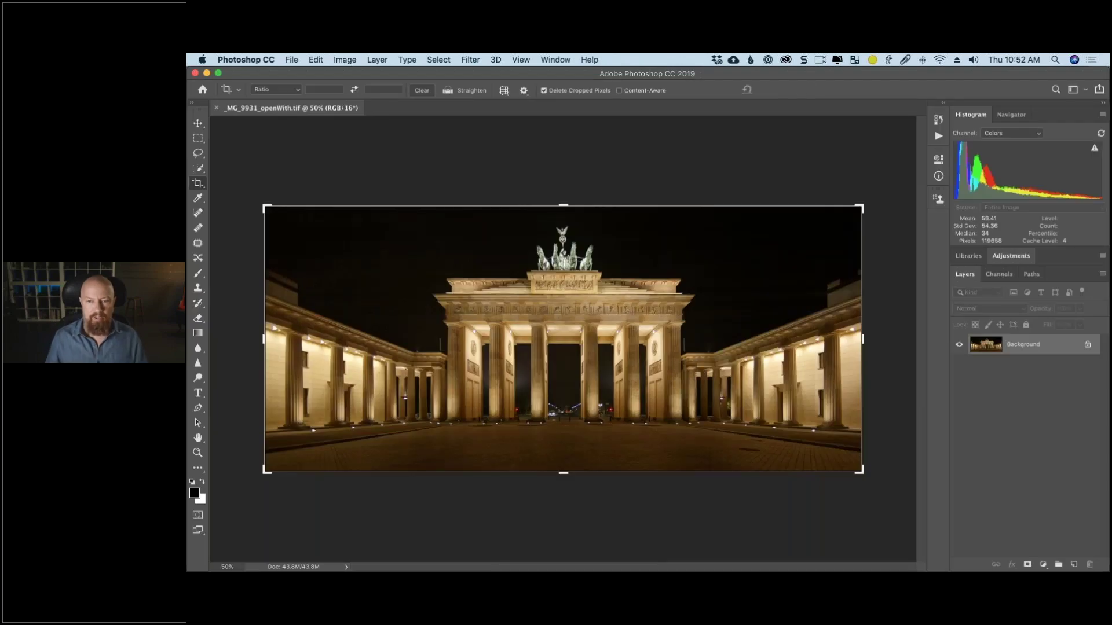
In Photoshop, convert the Background layer to a smart object and save the TIFF without image compression, with RLE layer compression.
{"action": "right_click", "coordinate": [977, 351]}
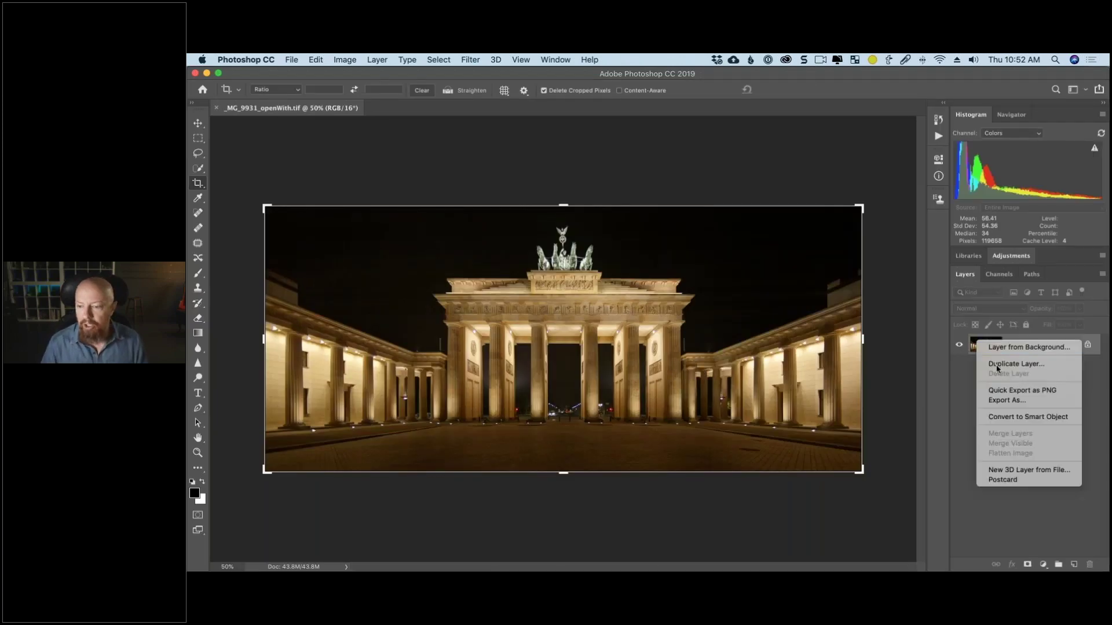
{"action": "left_click", "coordinate": [1022, 418]}
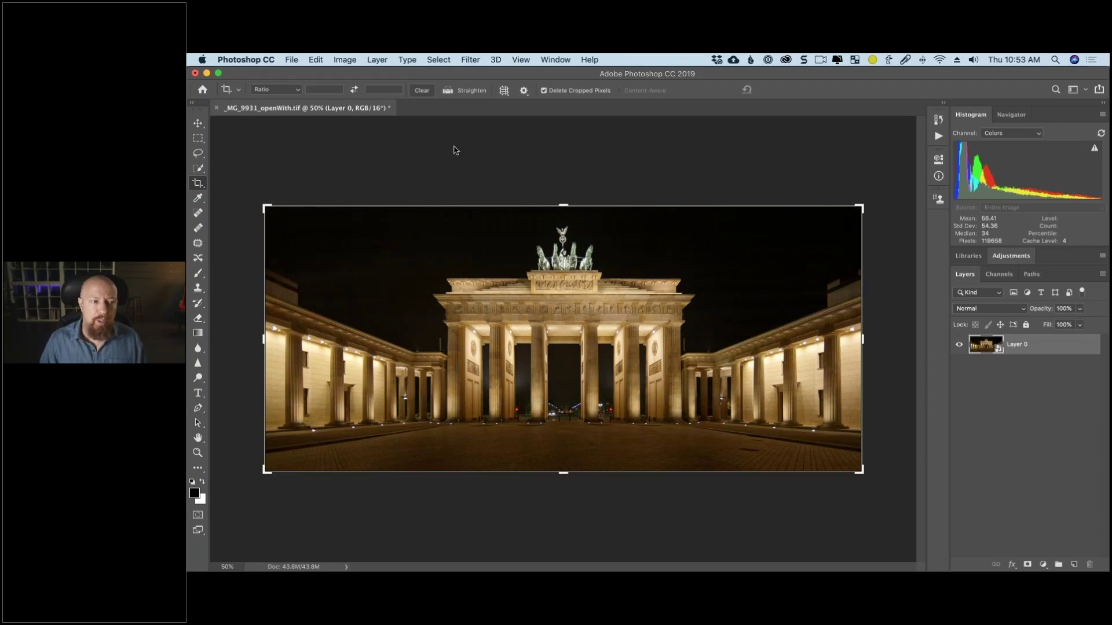
{"action": "key", "text": "super+s"}
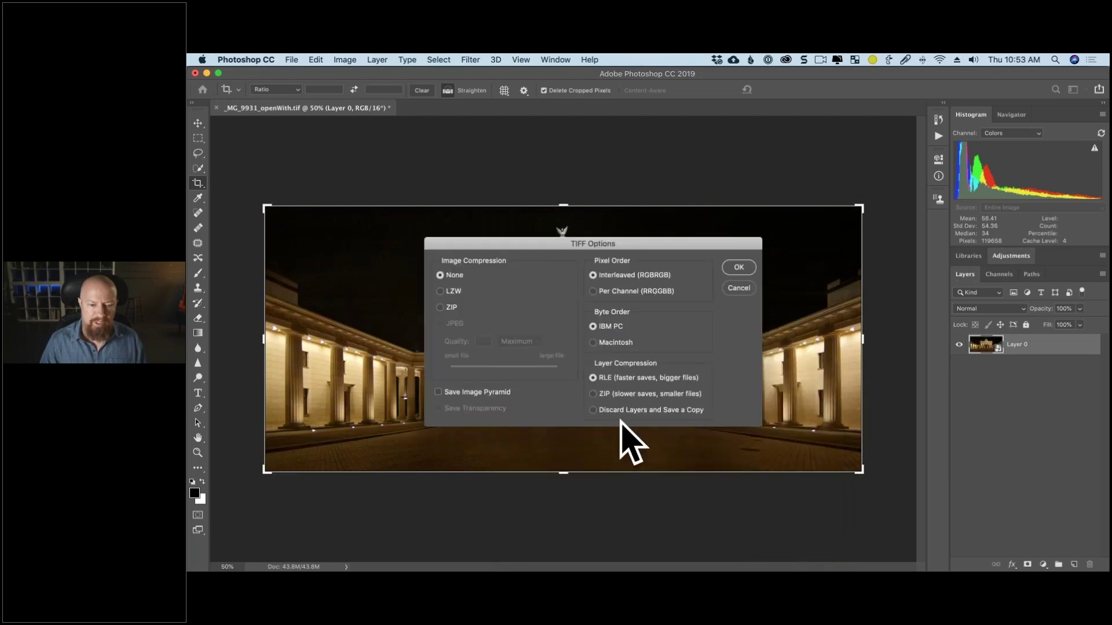
{"action": "left_click", "coordinate": [744, 269]}
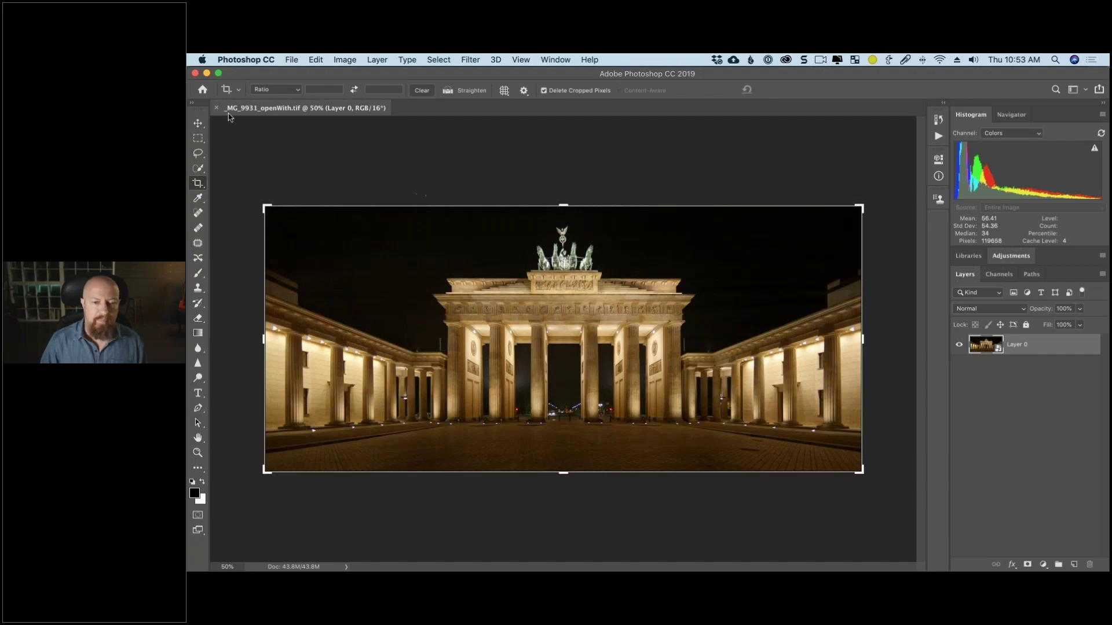
Switch to DxO PhotoLab, open _1030575.RW2 from the Architecture folder and reset its corrections.
{"action": "key", "text": "super+Tab"}
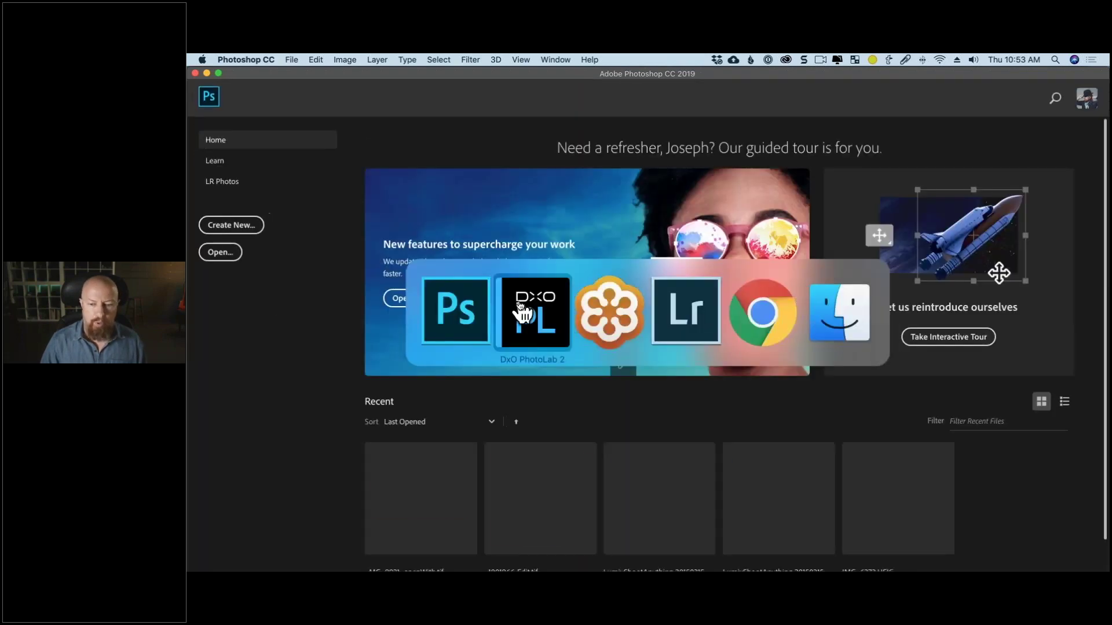
{"action": "left_click", "coordinate": [521, 311]}
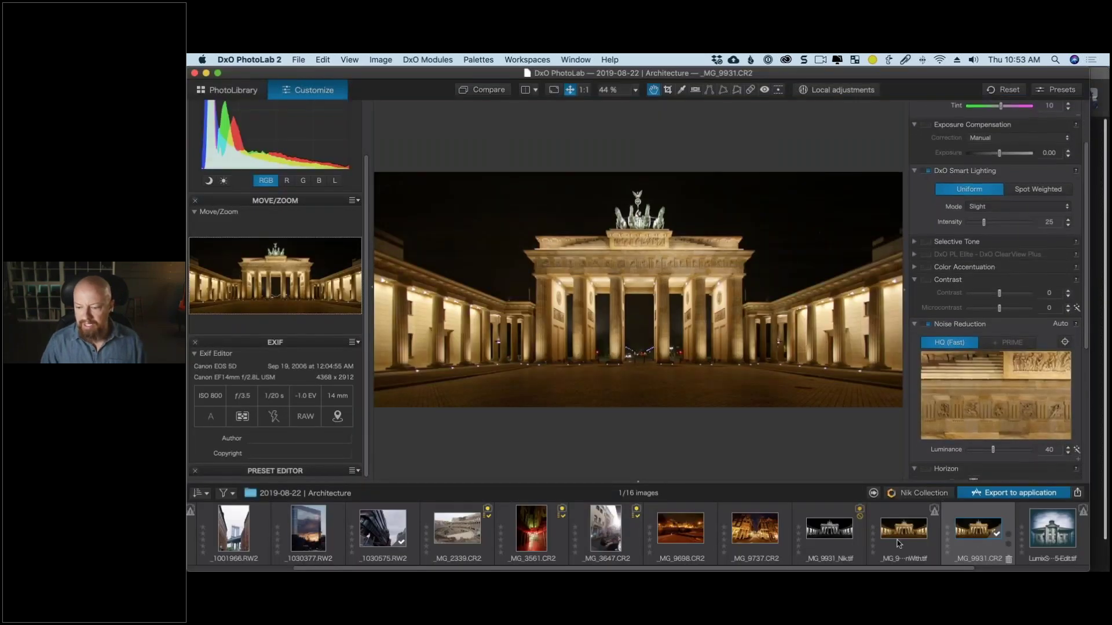
{"action": "left_click", "coordinate": [905, 536]}
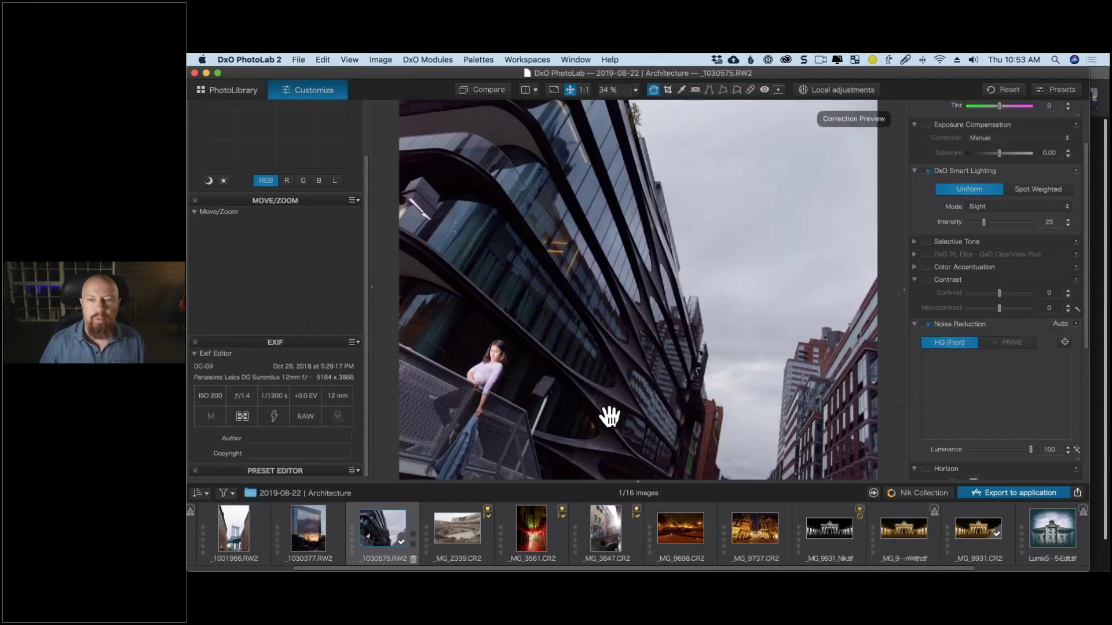
{"action": "left_click", "coordinate": [998, 92]}
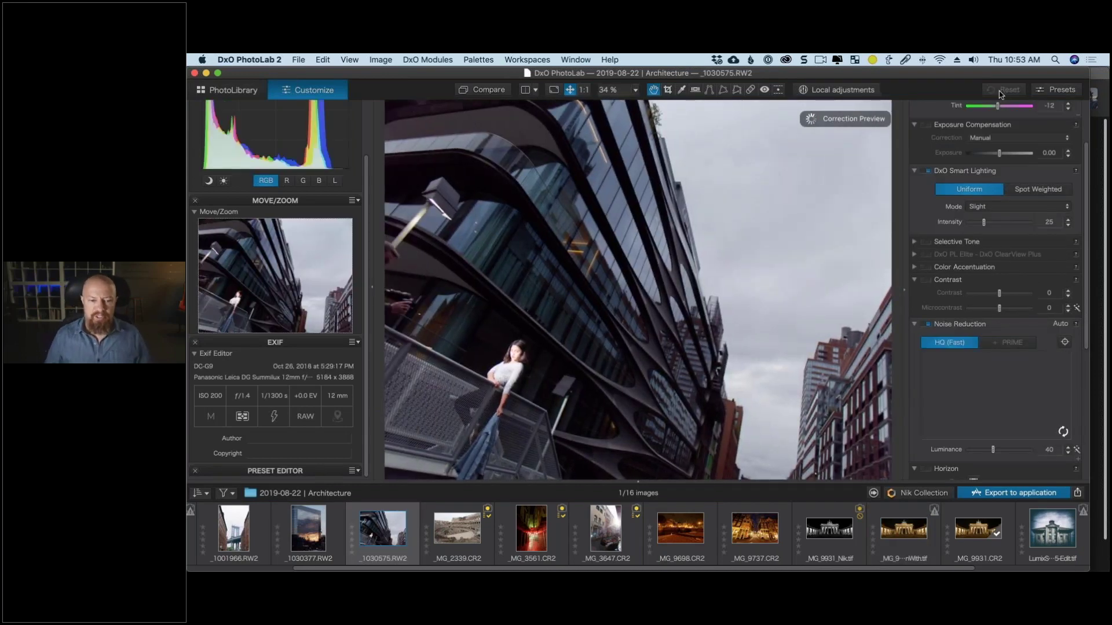
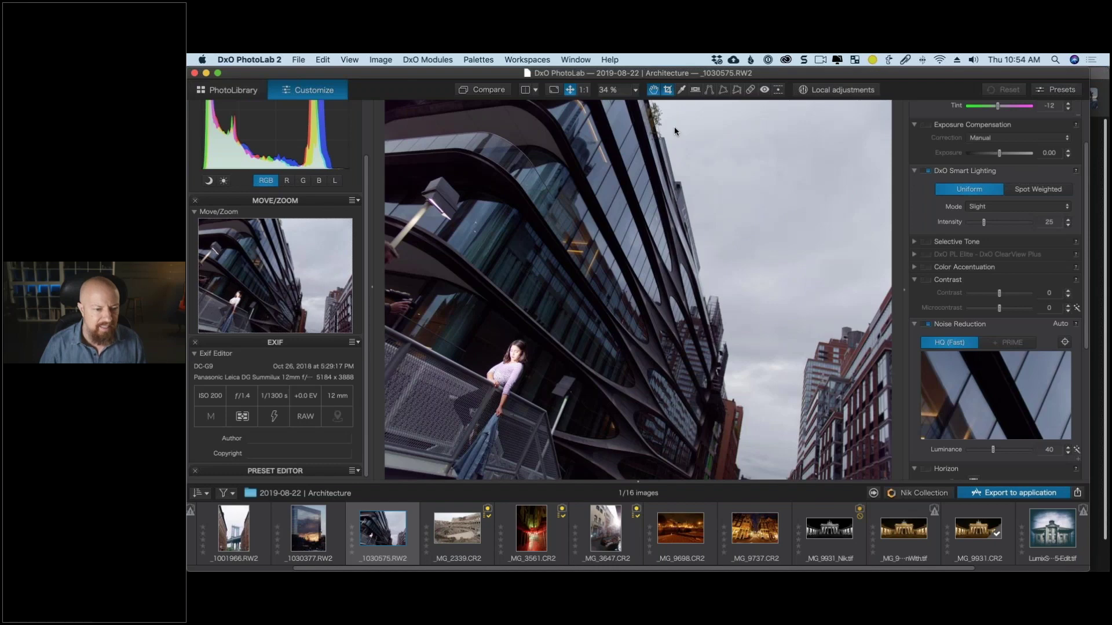
Crop the photo with an unconstrained aspect ratio, trimming its left edge to about 4817 x 3887 px.
{"action": "key", "text": "c"}
{"action": "left_click_drag", "start_coordinate": [467, 302], "coordinate": [575, 231]}
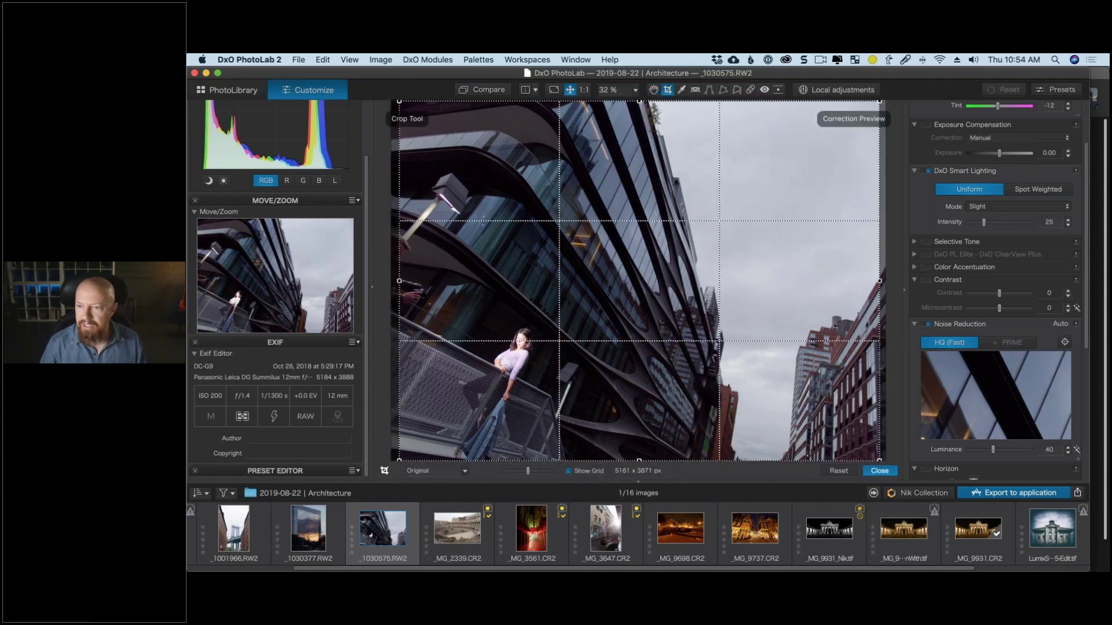
{"action": "scroll", "coordinate": [1019, 324], "scroll_direction": "down", "scroll_amount": 5}
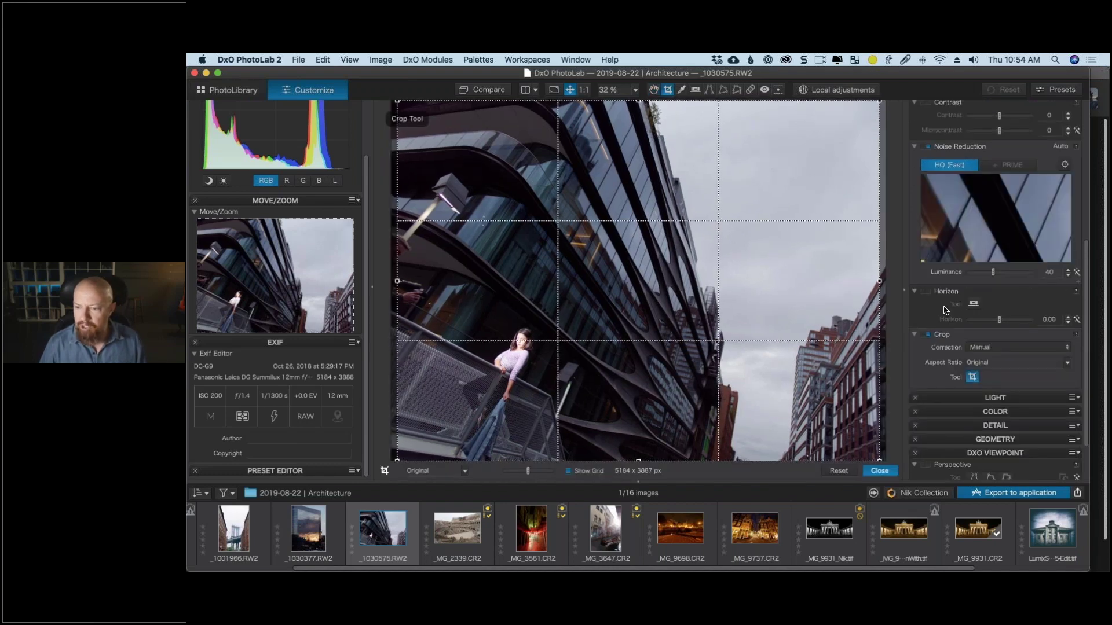
{"action": "left_click", "coordinate": [1031, 363]}
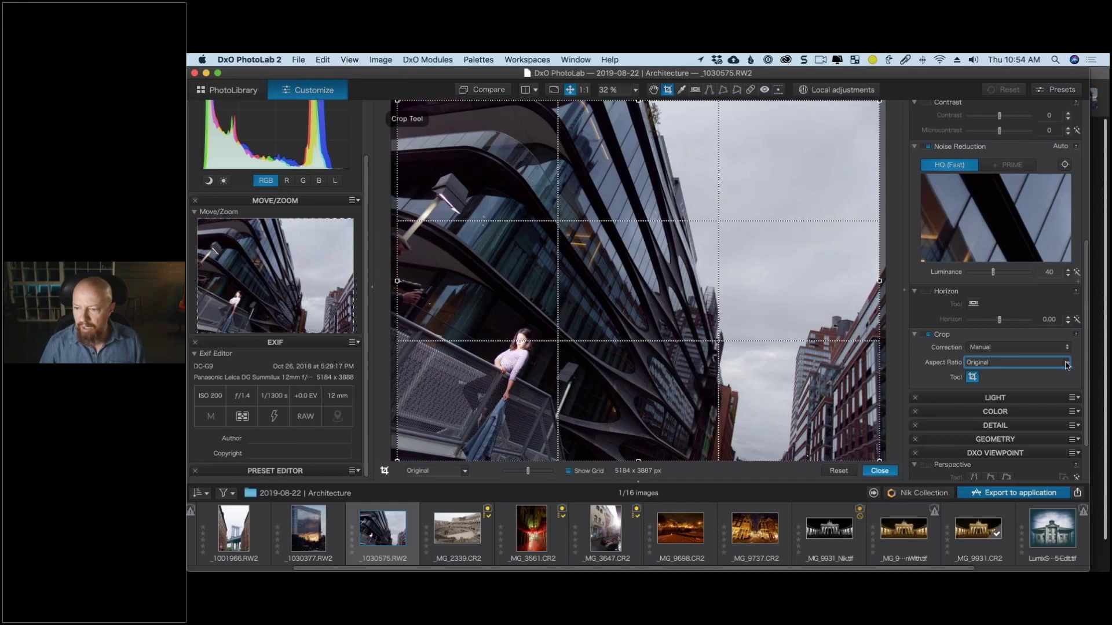
{"action": "left_click", "coordinate": [1067, 365]}
{"action": "left_click", "coordinate": [998, 389]}
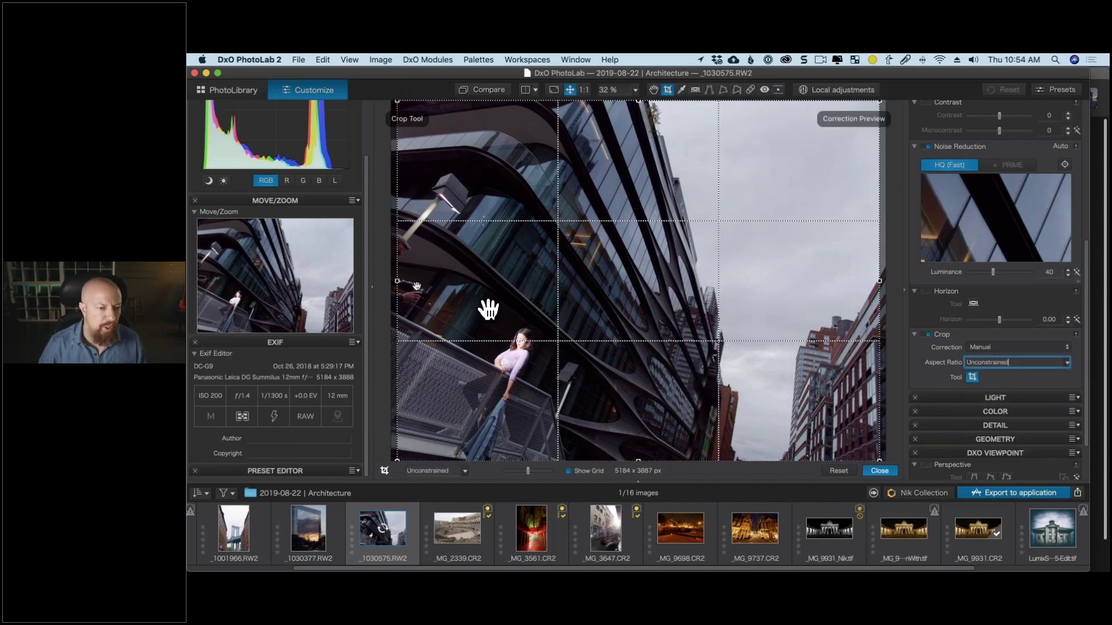
{"action": "left_click_drag", "start_coordinate": [397, 280], "coordinate": [431, 281]}
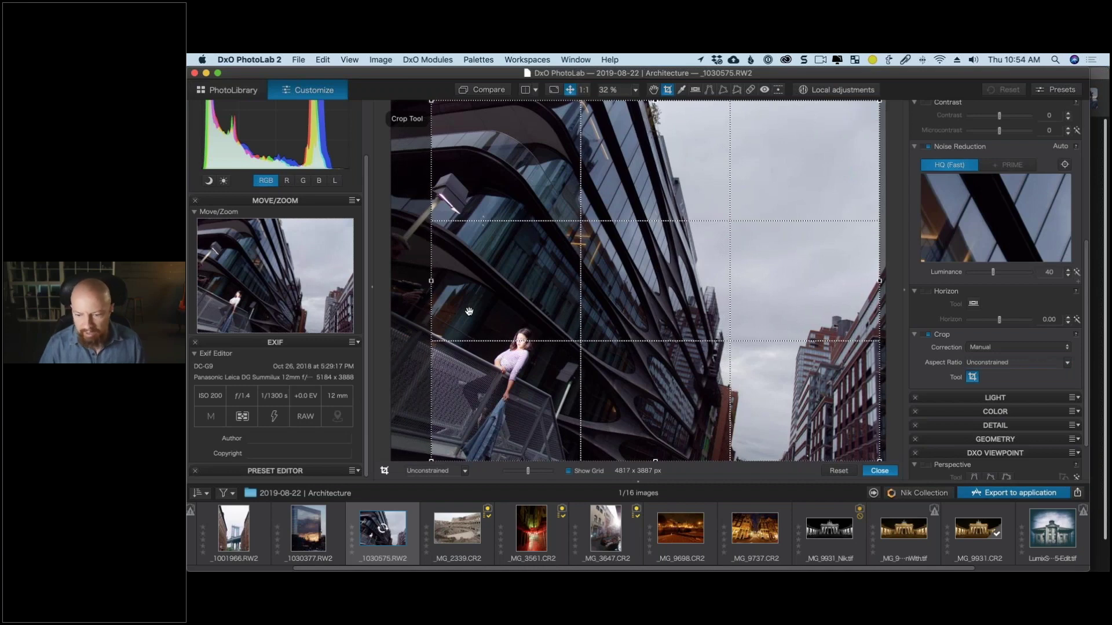
{"action": "key", "text": "Return"}
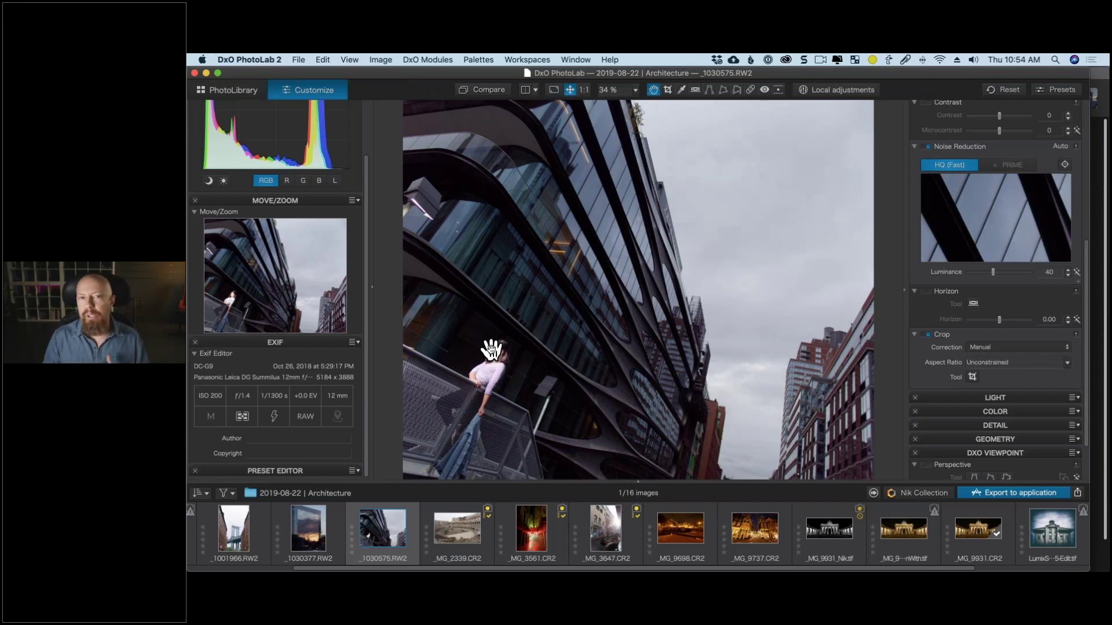
Start local adjustments and place a control point on the woman's face.
{"action": "left_click", "coordinate": [825, 90]}
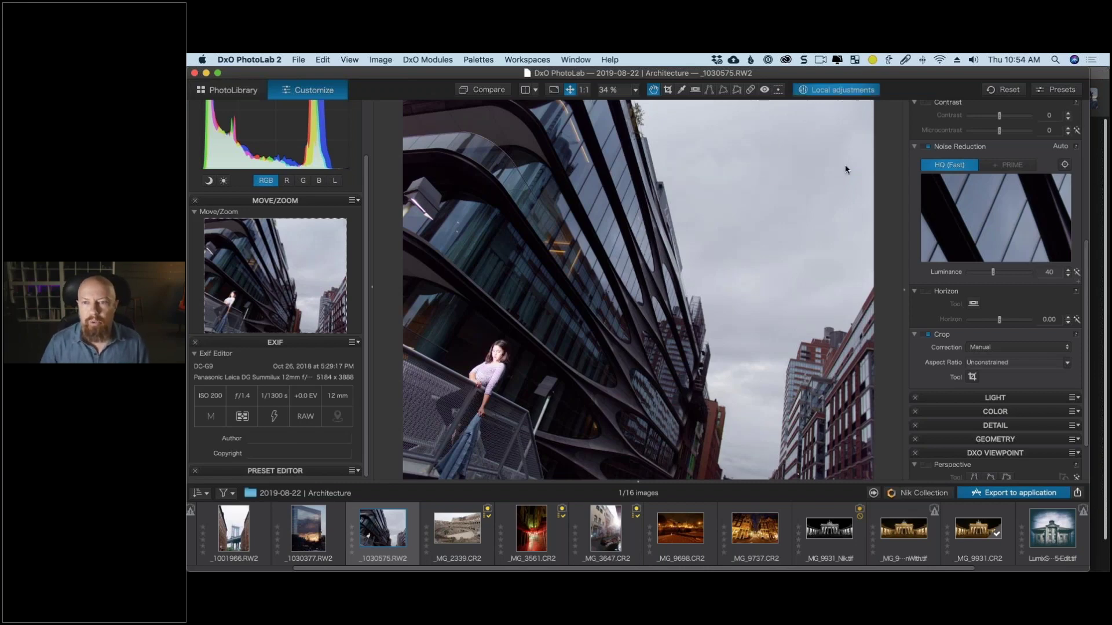
{"action": "right_click", "coordinate": [660, 297]}
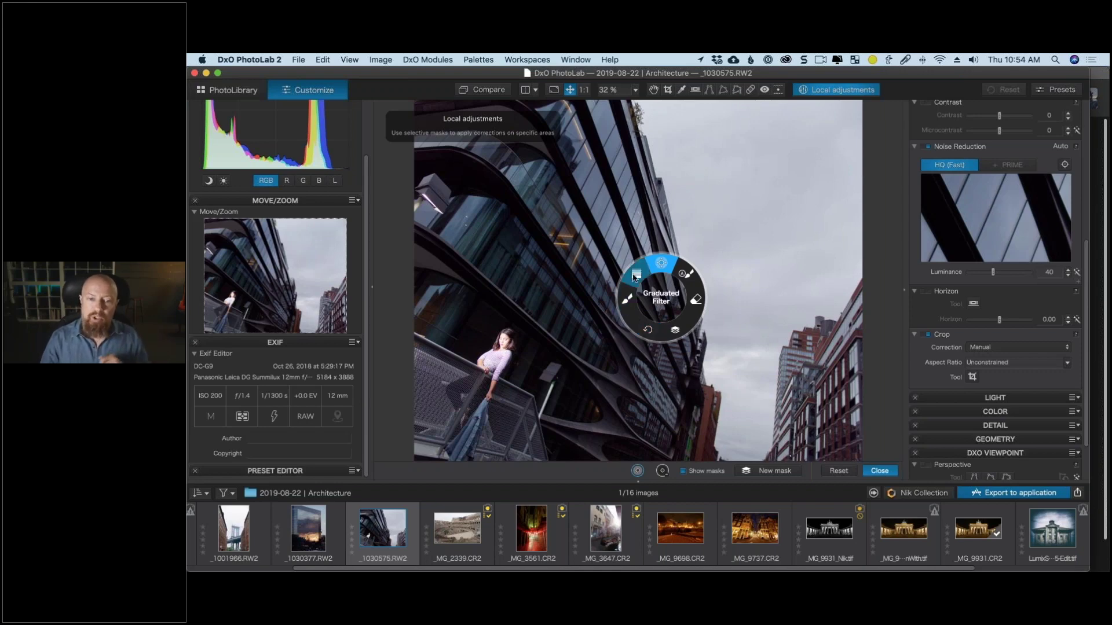
{"action": "left_click", "coordinate": [660, 266]}
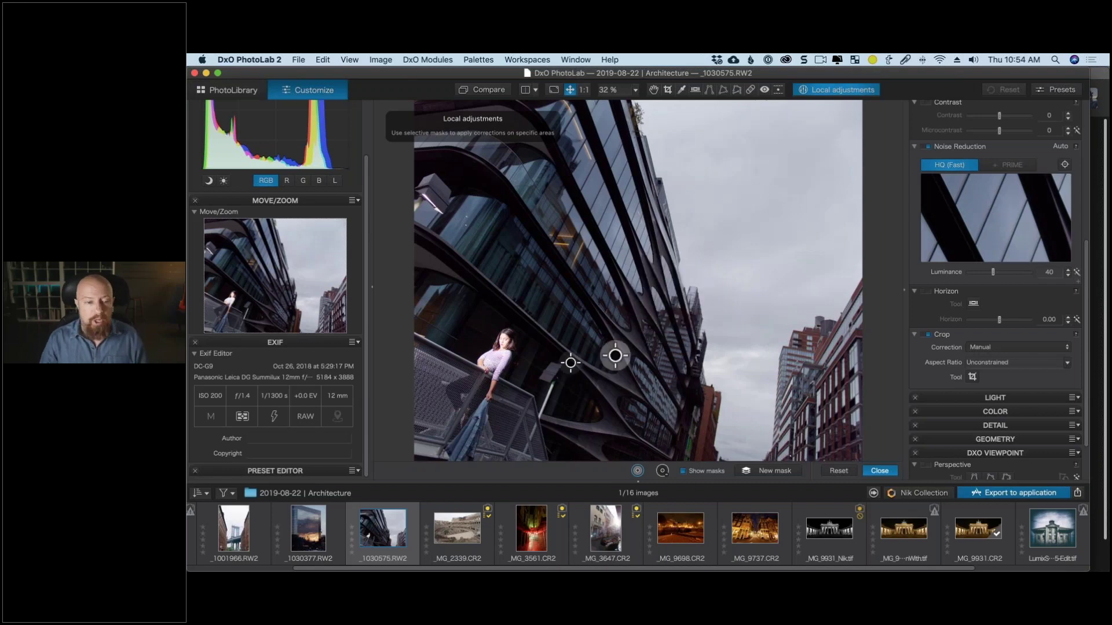
{"action": "left_click", "coordinate": [506, 342]}
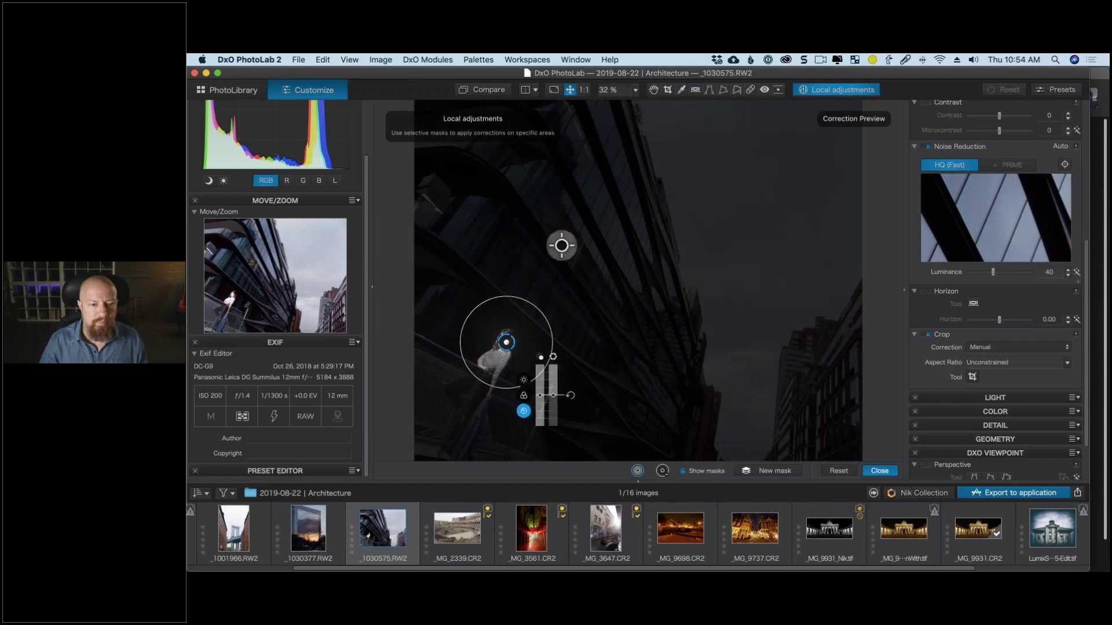
Check the mask around the woman at 100%, shift the control point slightly on her face, and hide the masks.
{"action": "key", "text": "h"}
{"action": "key", "text": "super+alt+0"}
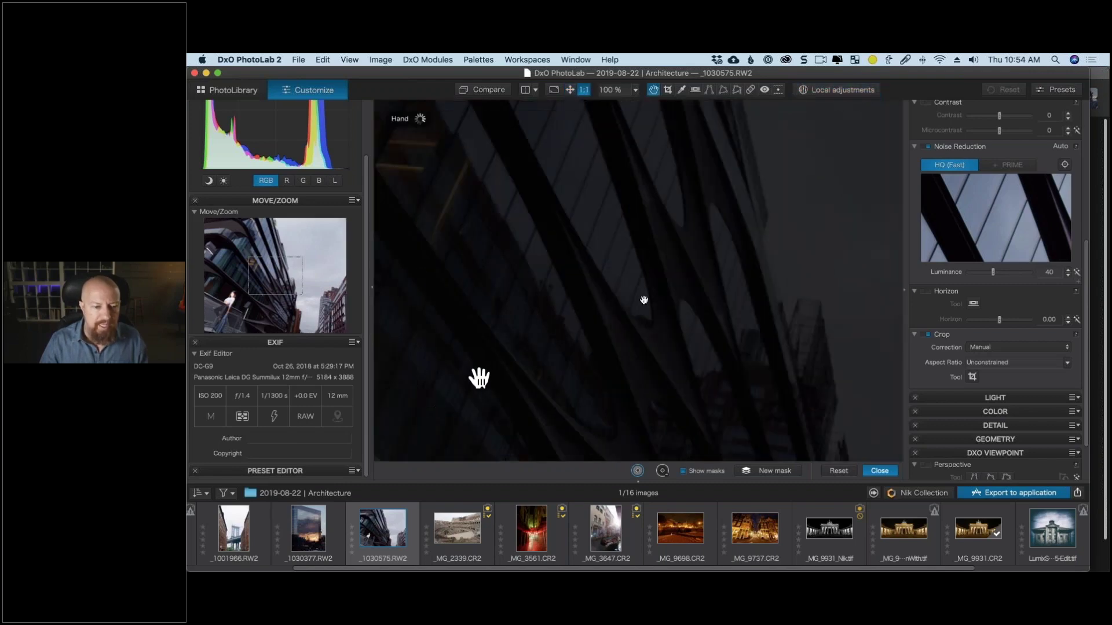
{"action": "left_click_drag", "start_coordinate": [479, 377], "coordinate": [802, 234]}
{"action": "scroll", "coordinate": [802, 233], "scroll_direction": "down", "scroll_amount": 3}
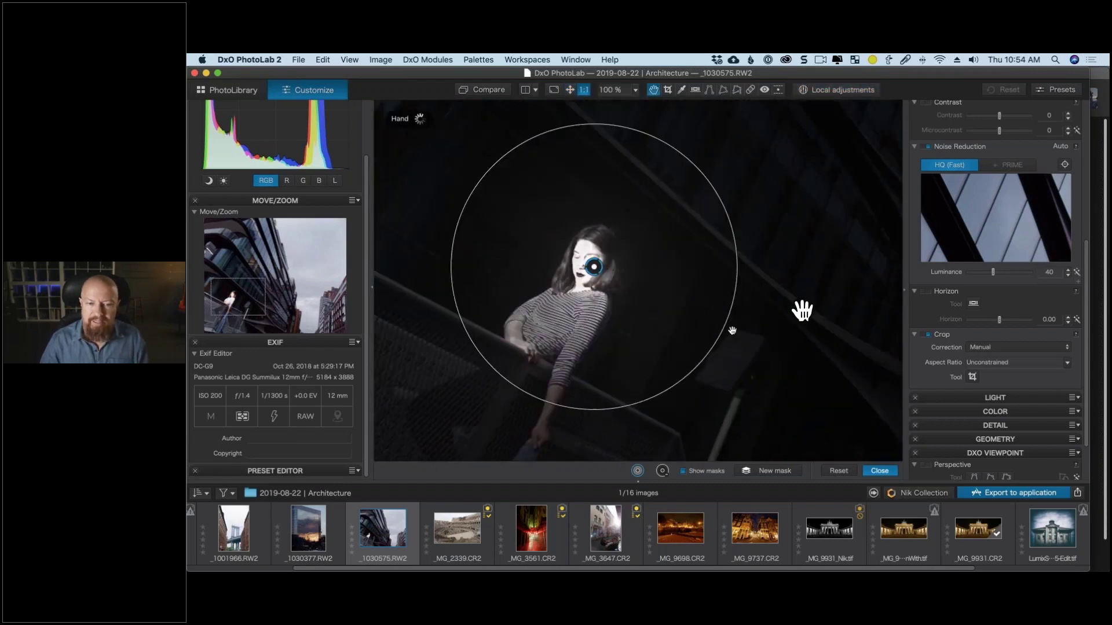
{"action": "key", "text": "l"}
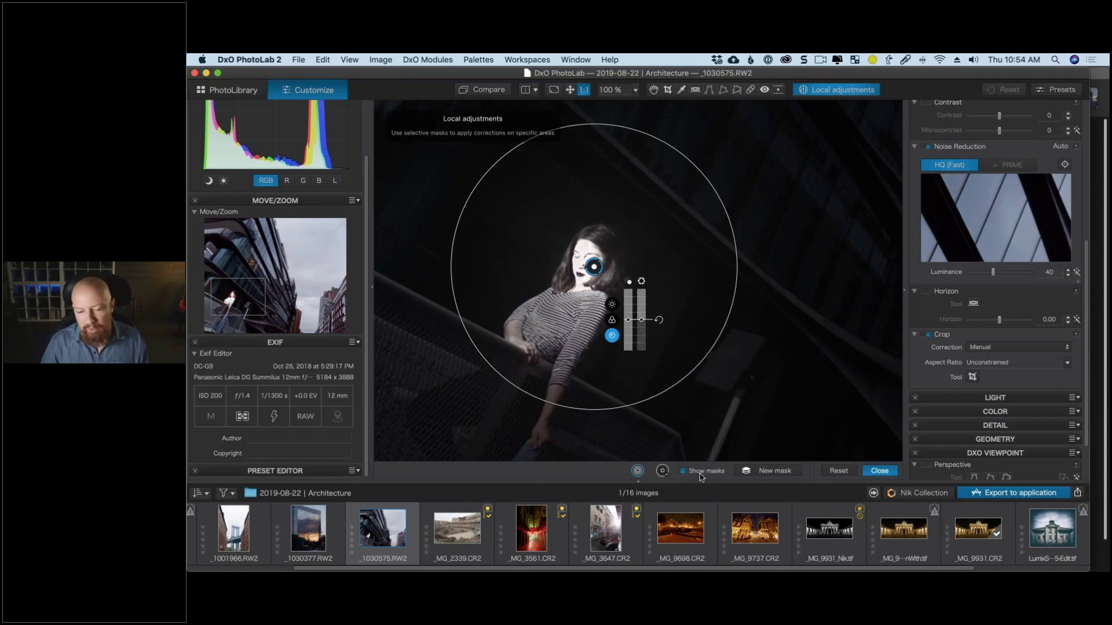
{"action": "left_click", "coordinate": [683, 471]}
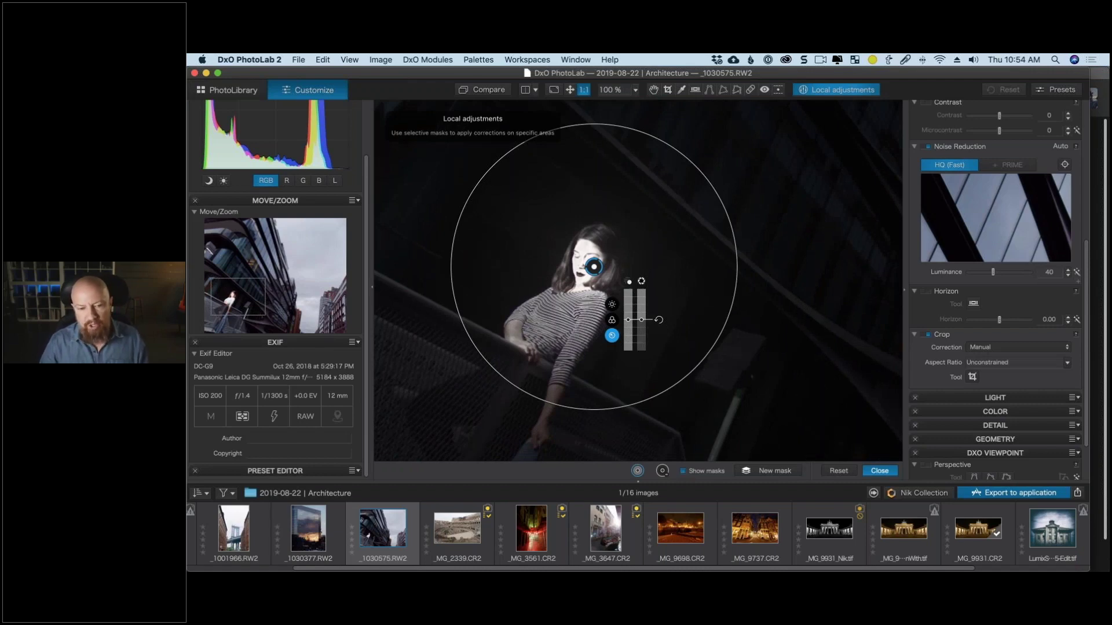
{"action": "left_click", "coordinate": [684, 472]}
{"action": "left_click_drag", "start_coordinate": [592, 270], "coordinate": [589, 272]}
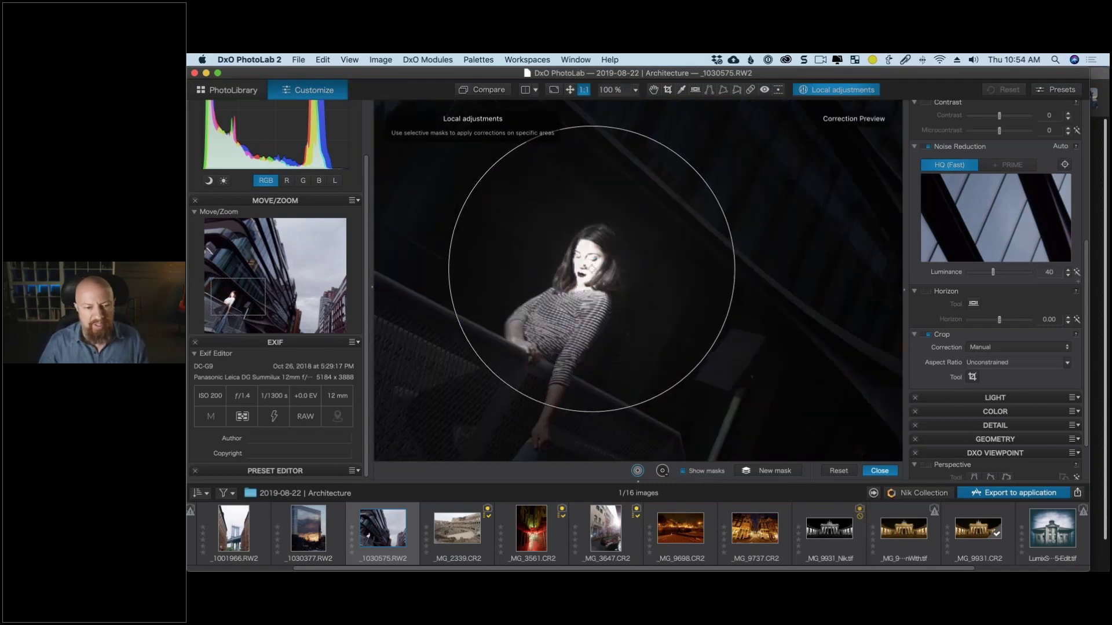
{"action": "left_click", "coordinate": [684, 472]}
Slightly lower the exposure and highlights of the control point on the woman's face.
{"action": "mouse_move", "coordinate": [624, 326]}
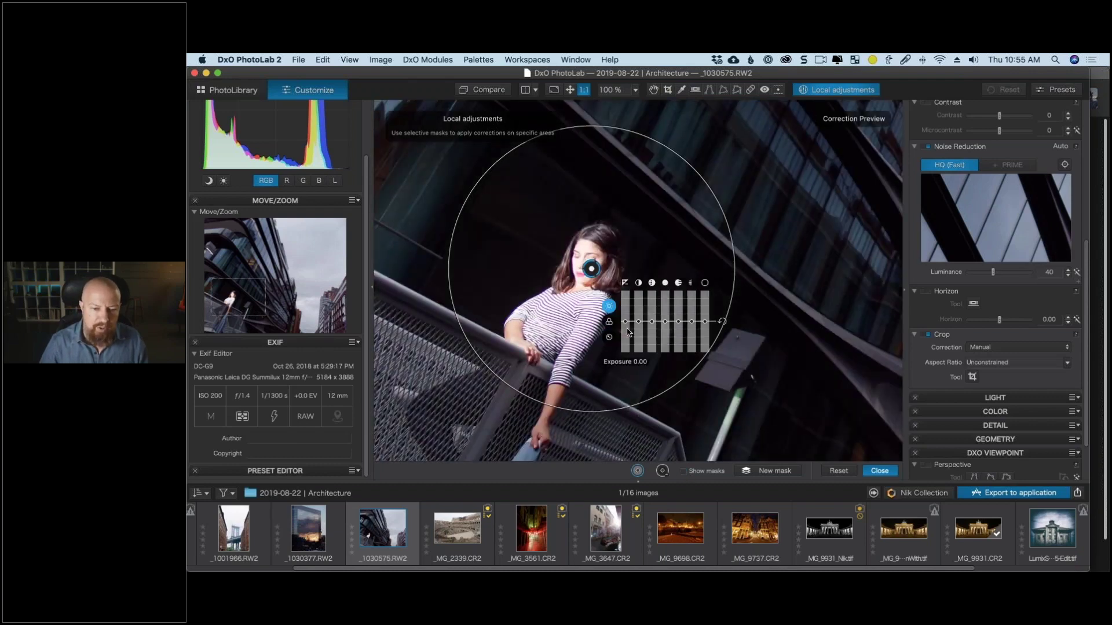
{"action": "left_click_drag", "start_coordinate": [624, 326], "coordinate": [625, 332]}
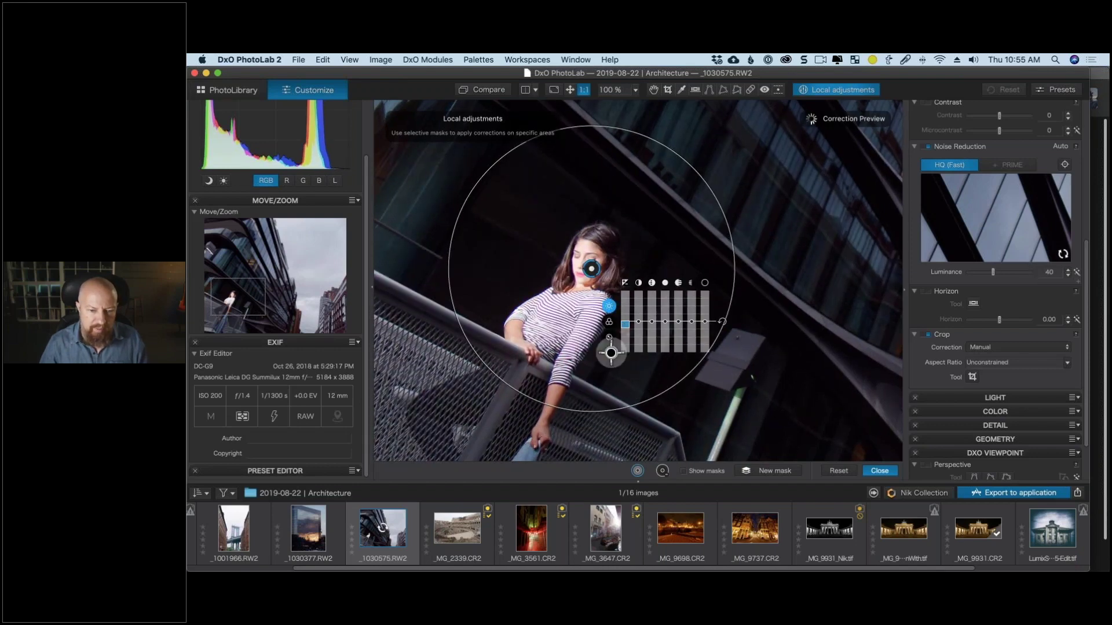
{"action": "left_click_drag", "start_coordinate": [625, 324], "coordinate": [626, 332]}
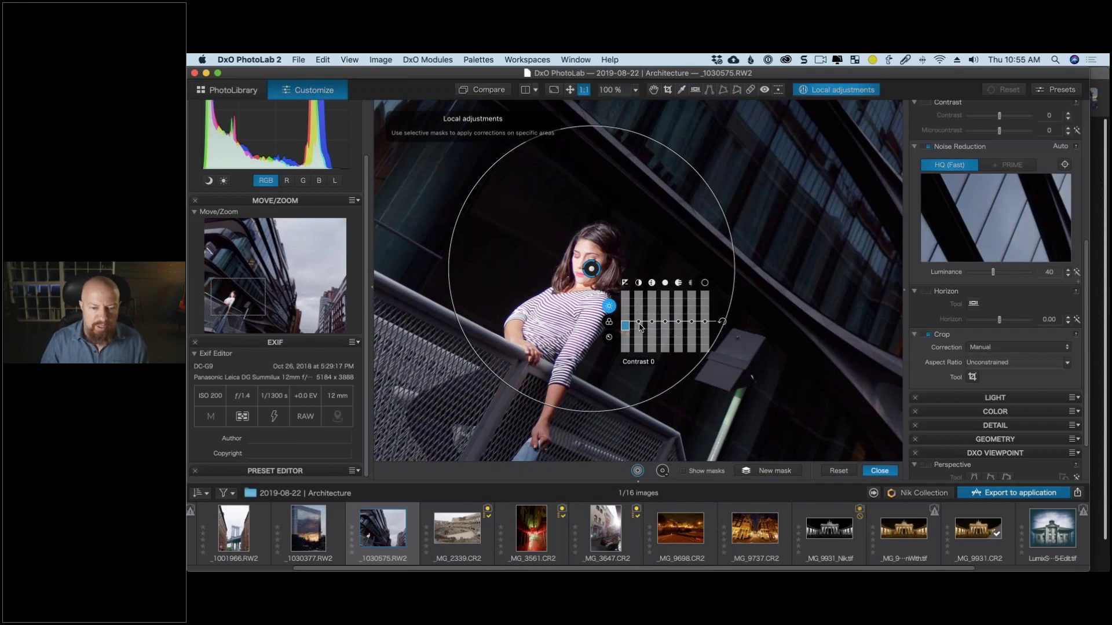
{"action": "left_click_drag", "start_coordinate": [663, 326], "coordinate": [664, 336]}
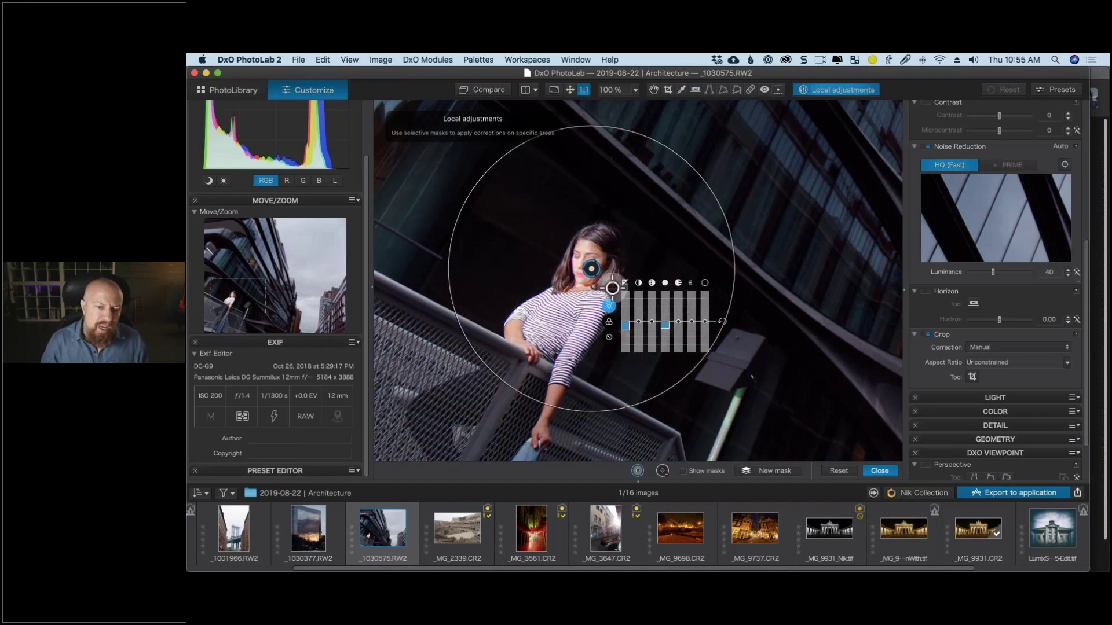
Inspect the woman at 200% and enable purple fringing removal in the chromatic aberration correction, with size 5.
{"action": "left_click", "coordinate": [635, 91]}
{"action": "left_click", "coordinate": [615, 141]}
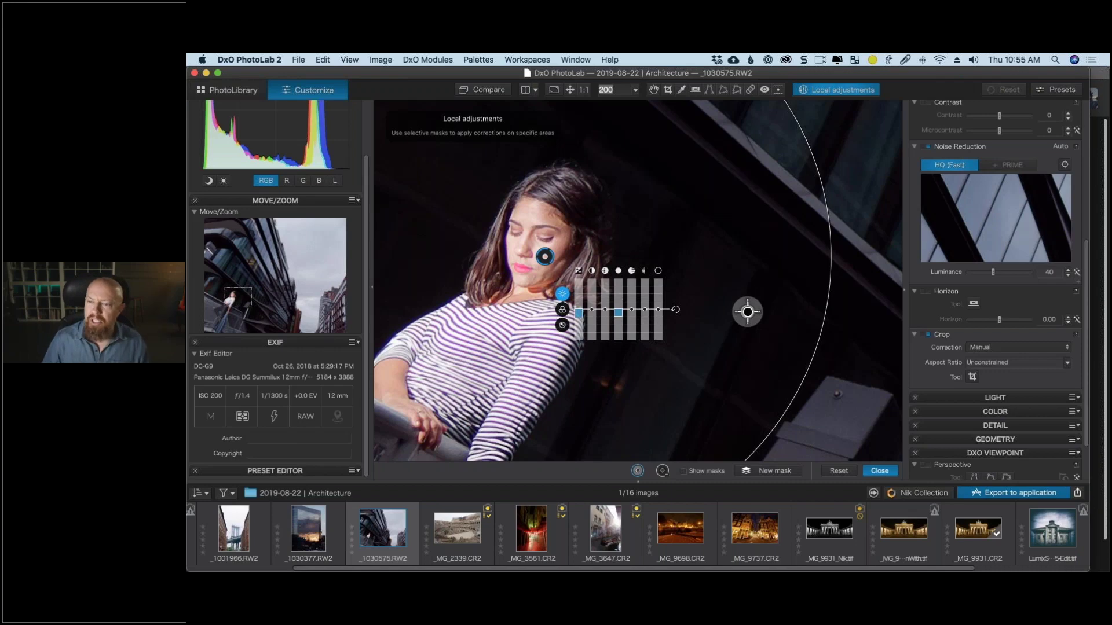
{"action": "scroll", "coordinate": [971, 316], "scroll_direction": "up", "scroll_amount": 1}
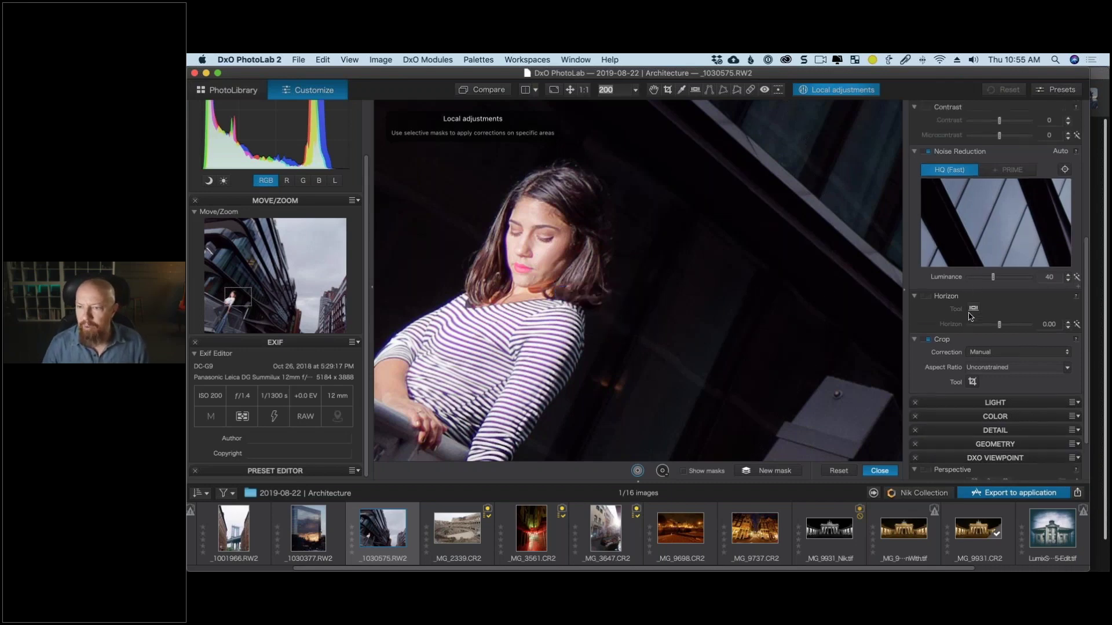
{"action": "scroll", "coordinate": [971, 315], "scroll_direction": "up", "scroll_amount": 10}
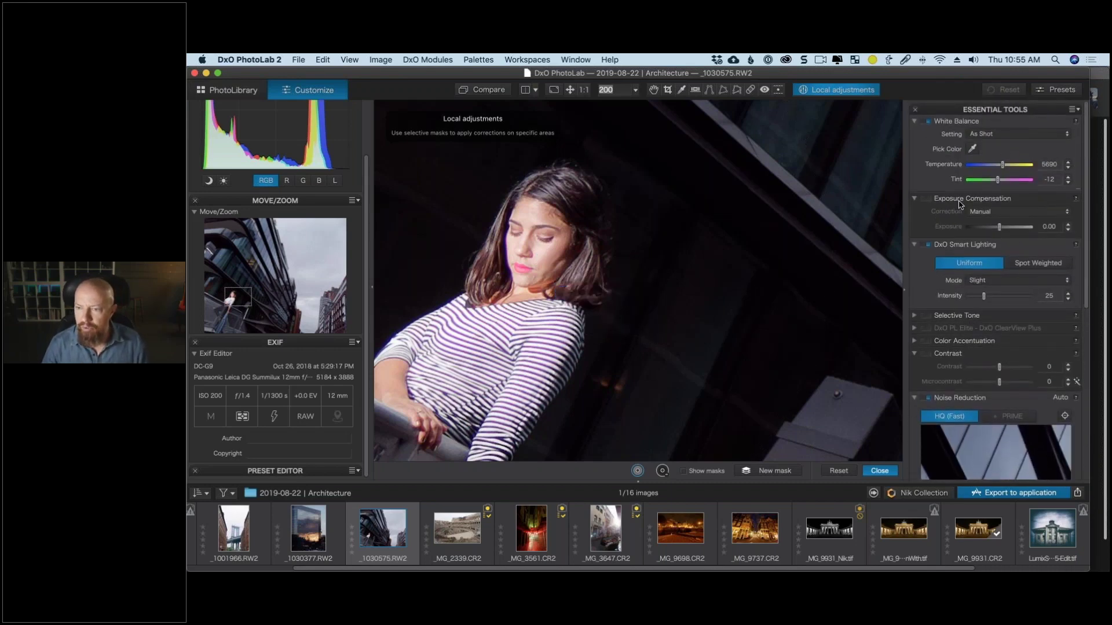
{"action": "scroll", "coordinate": [960, 204], "scroll_direction": "down", "scroll_amount": 10}
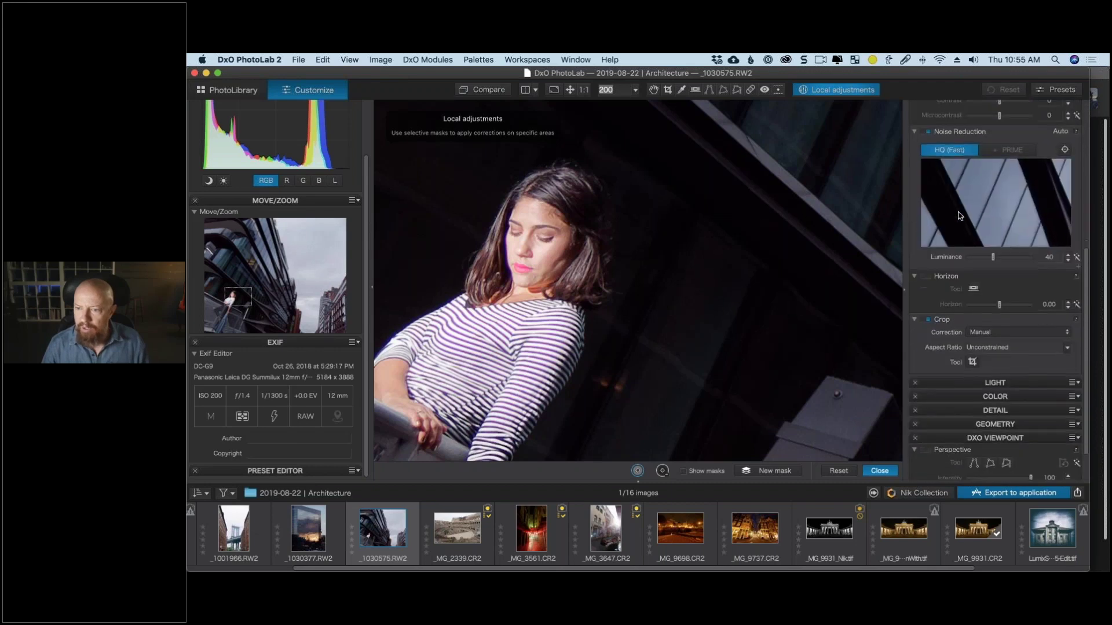
{"action": "scroll", "coordinate": [960, 215], "scroll_direction": "down", "scroll_amount": 3}
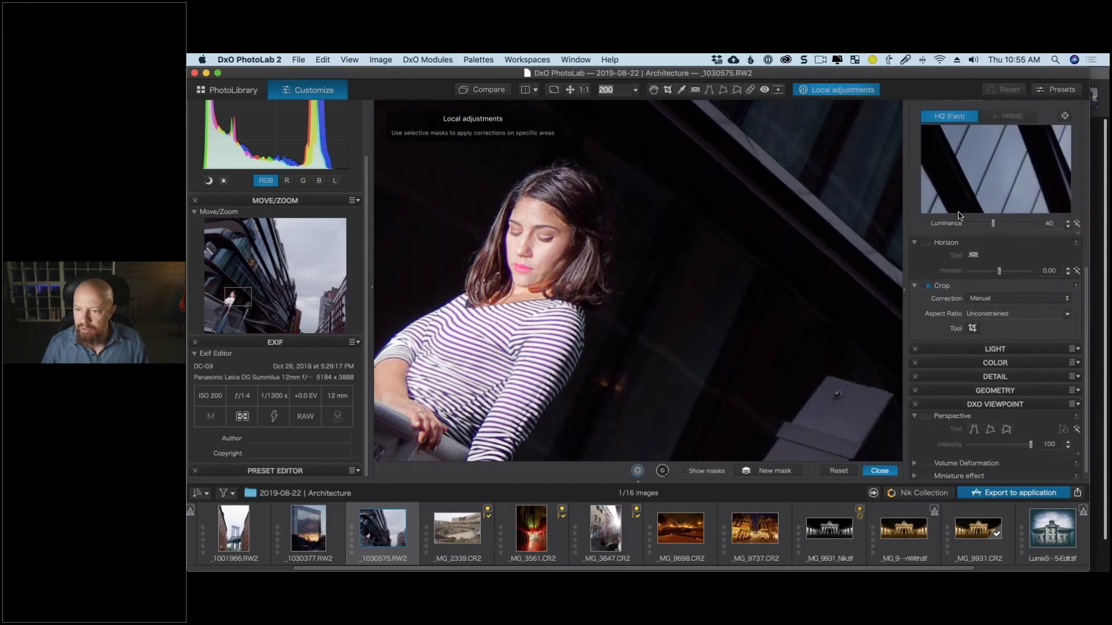
{"action": "left_click", "coordinate": [976, 373]}
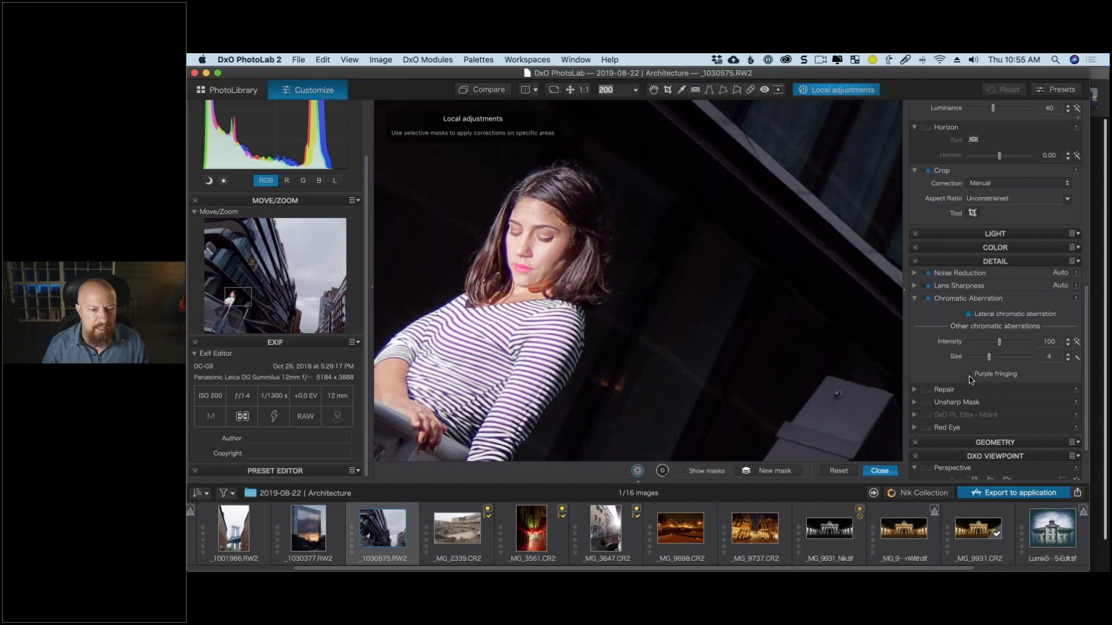
{"action": "left_click", "coordinate": [970, 376]}
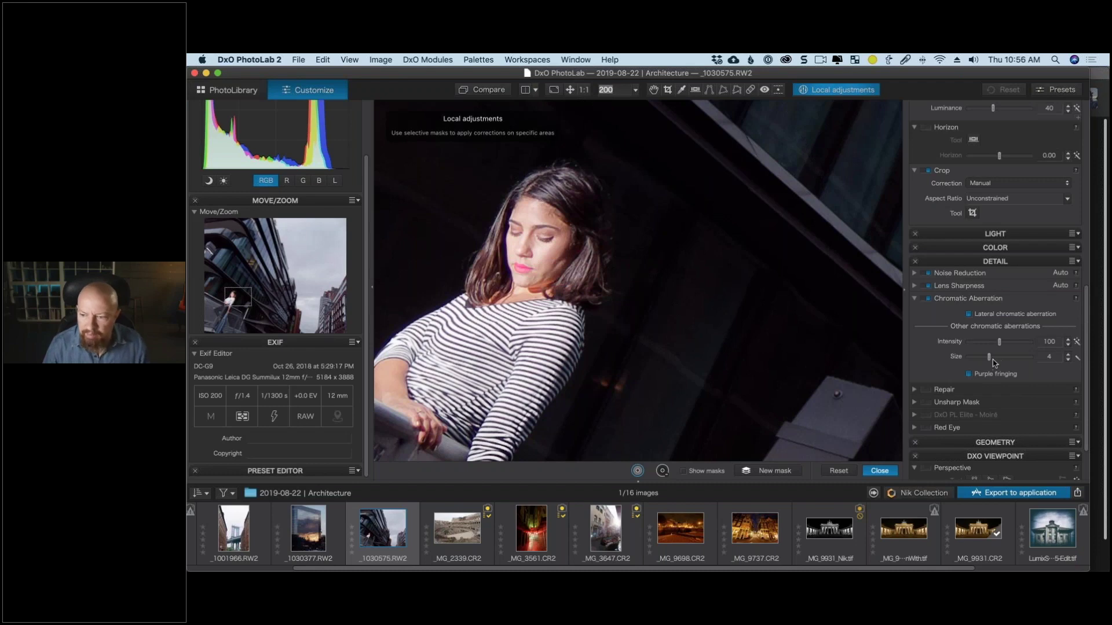
{"action": "left_click_drag", "start_coordinate": [989, 357], "coordinate": [995, 360]}
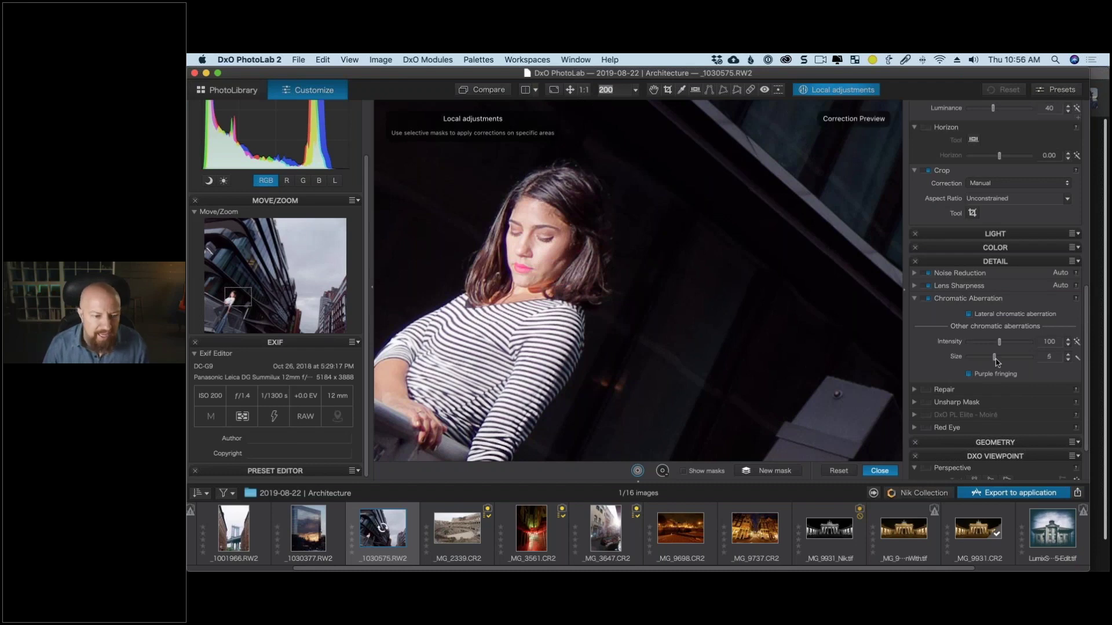
Fit the photo to the window, close the local adjustments and send it to Color Efex Pro 4.
{"action": "left_click", "coordinate": [571, 92]}
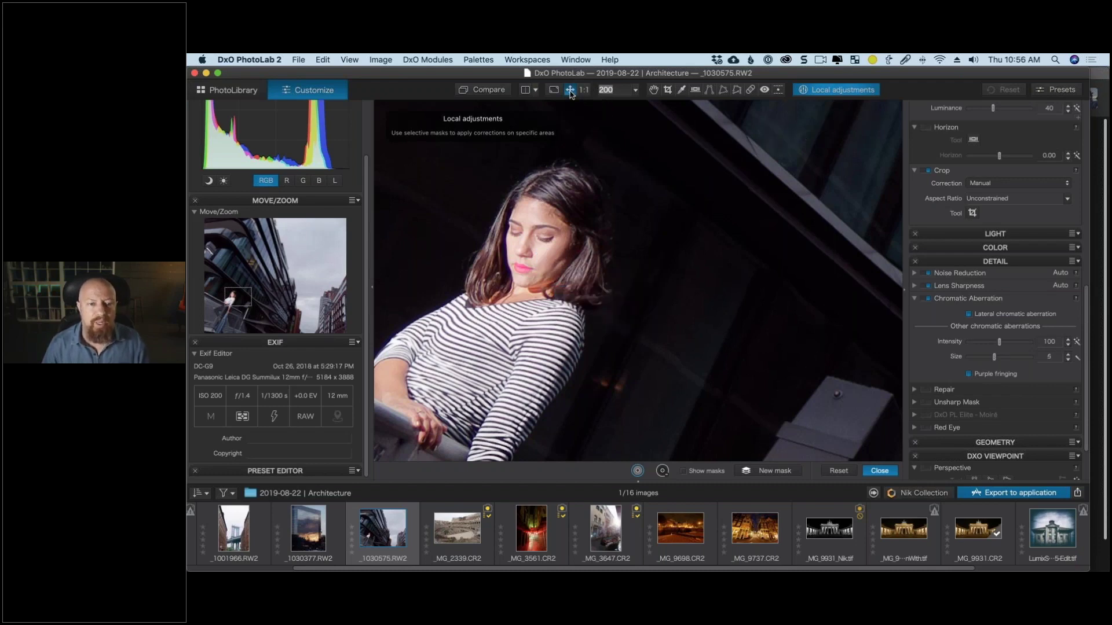
{"action": "left_click", "coordinate": [880, 470]}
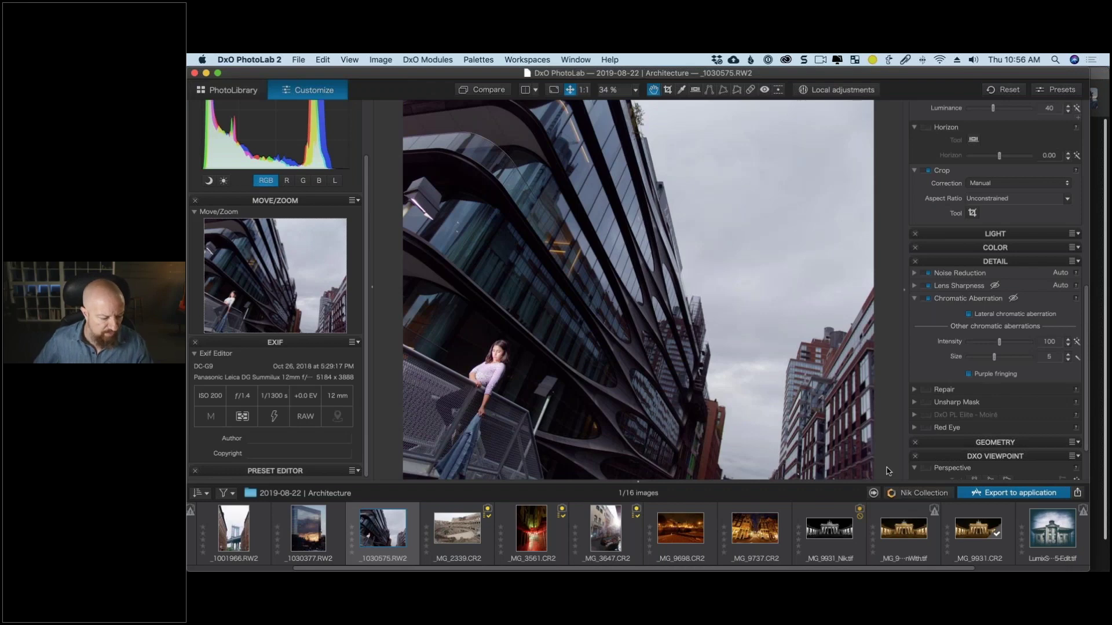
{"action": "left_click", "coordinate": [925, 495]}
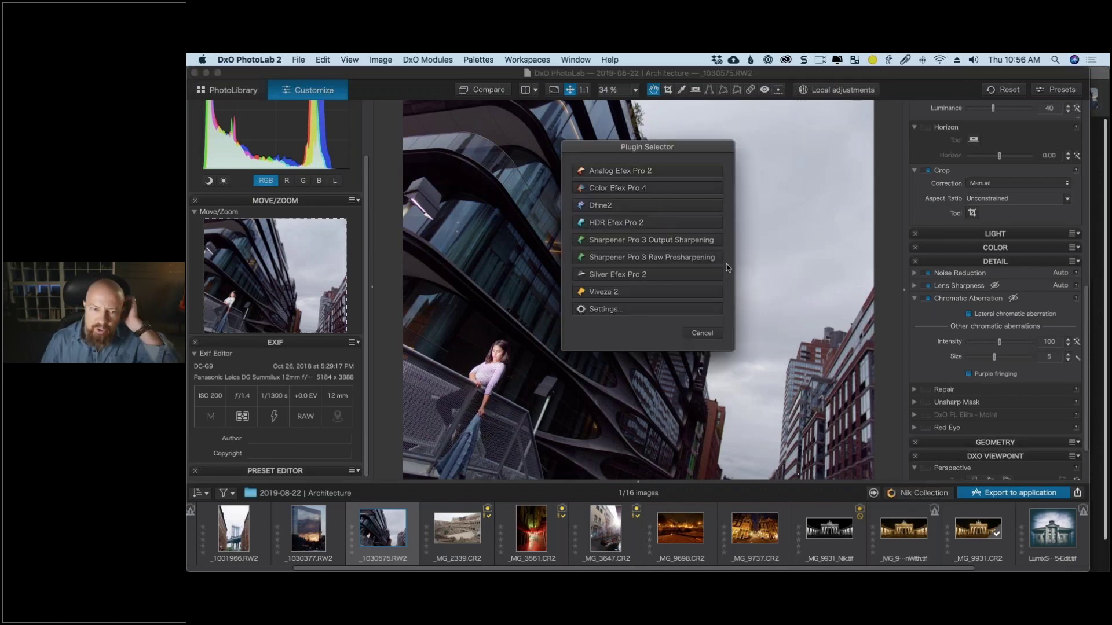
{"action": "left_click", "coordinate": [658, 189]}
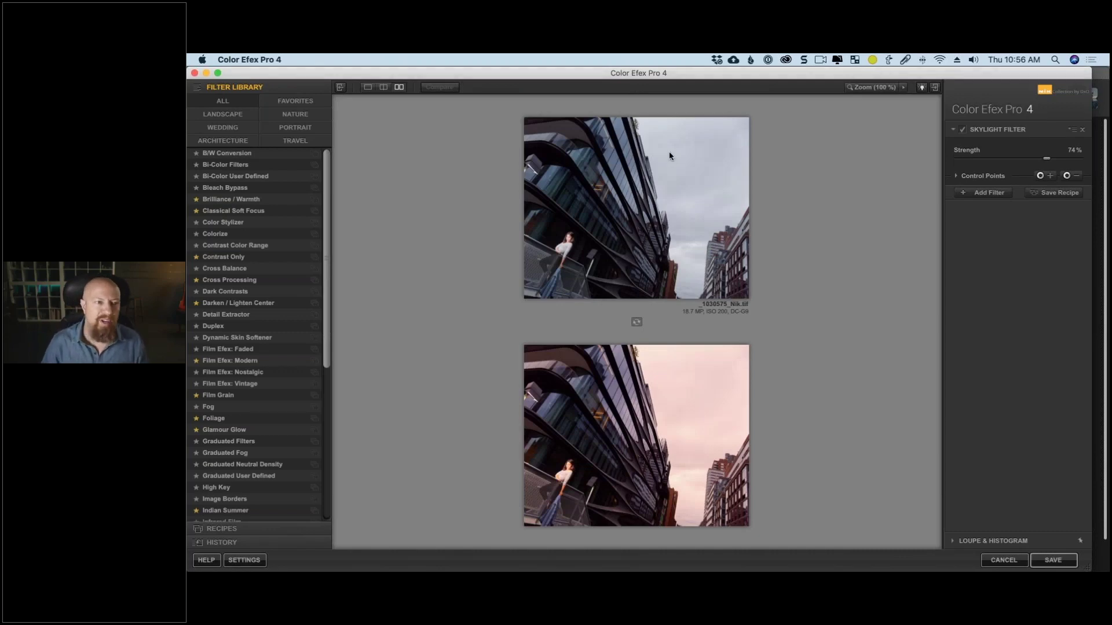
Show the photo in single-image view and apply the Detail Extractor filter with Detail Extractor at 85%.
{"action": "left_click", "coordinate": [367, 87]}
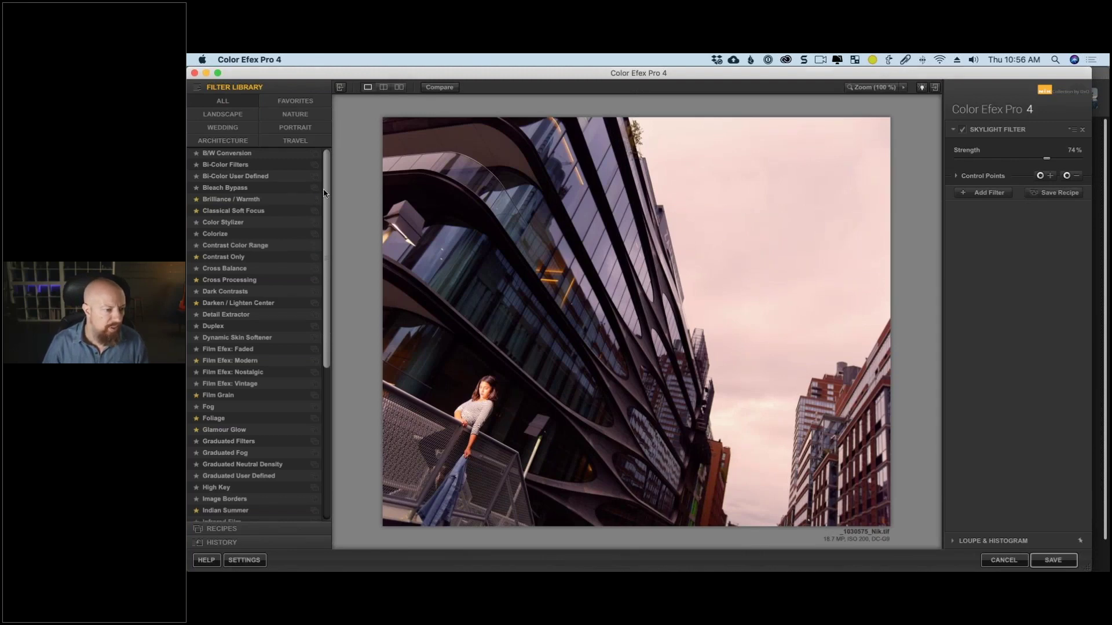
{"action": "left_click", "coordinate": [233, 316]}
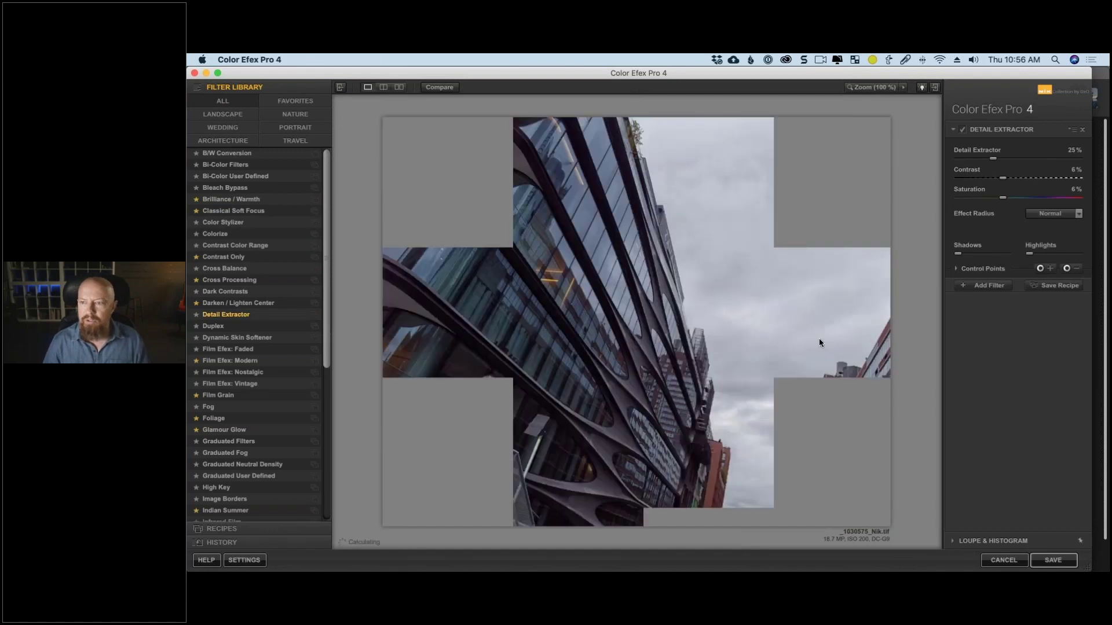
{"action": "left_click_drag", "start_coordinate": [992, 158], "coordinate": [1104, 165]}
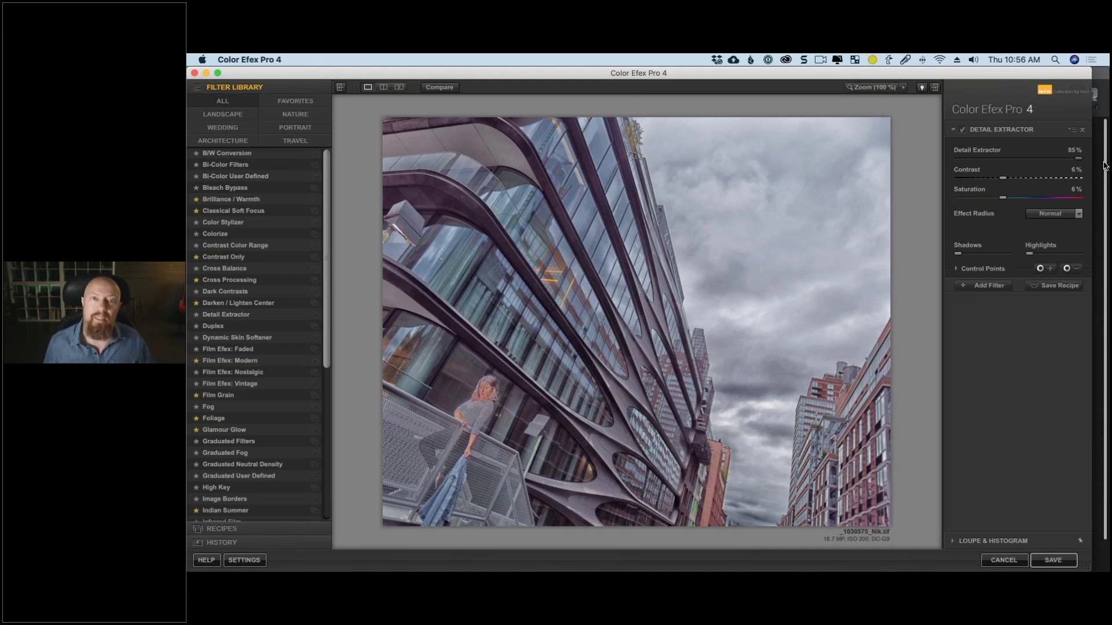
Restrict the Detail Extractor effect to the sky with a positive control point and enlarge its size to 75%.
{"action": "left_click", "coordinate": [1044, 268]}
{"action": "left_click", "coordinate": [797, 199]}
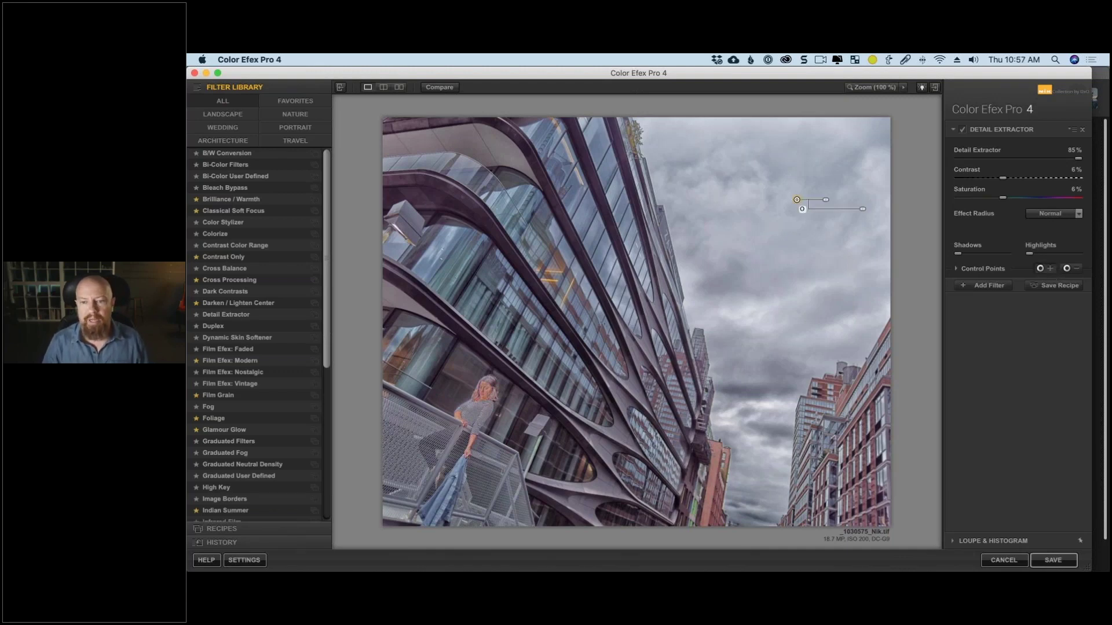
{"action": "left_click_drag", "start_coordinate": [825, 200], "coordinate": [850, 199]}
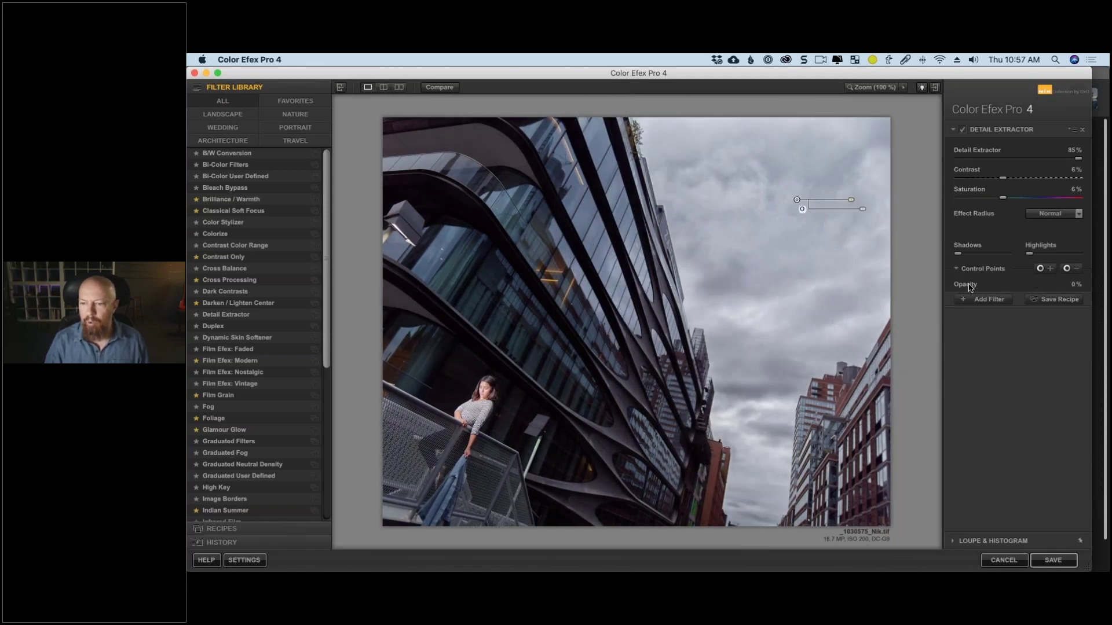
Exclude the woman from the Detail Extractor effect with a negative control point on her shirt, checking the mask and hiding it again.
{"action": "left_click", "coordinate": [1079, 317]}
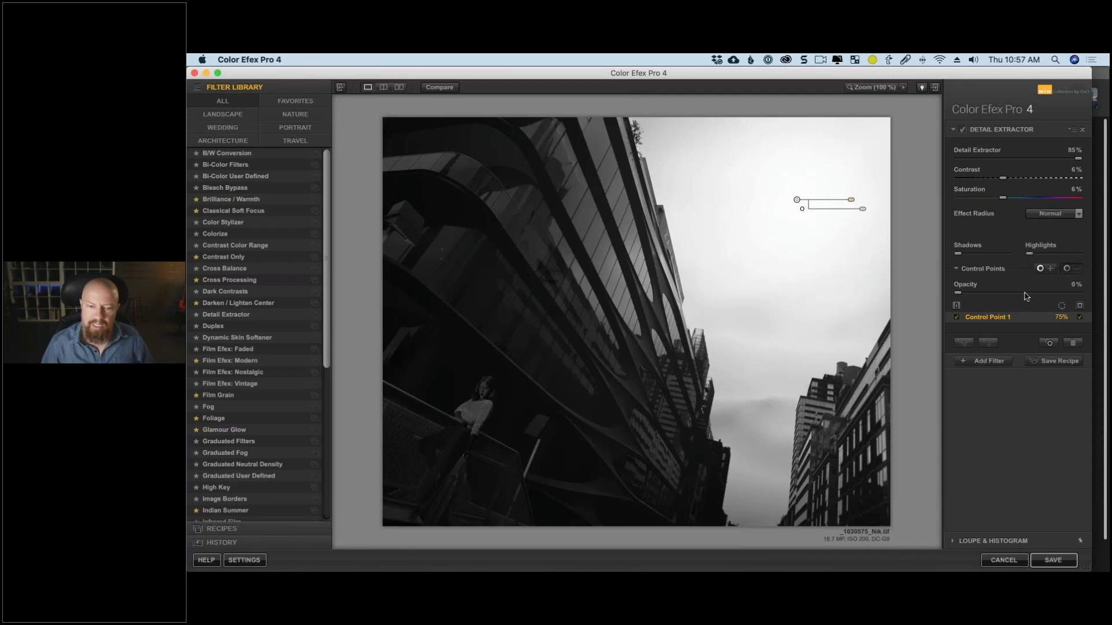
{"action": "left_click", "coordinate": [490, 401]}
{"action": "left_click", "coordinate": [474, 407]}
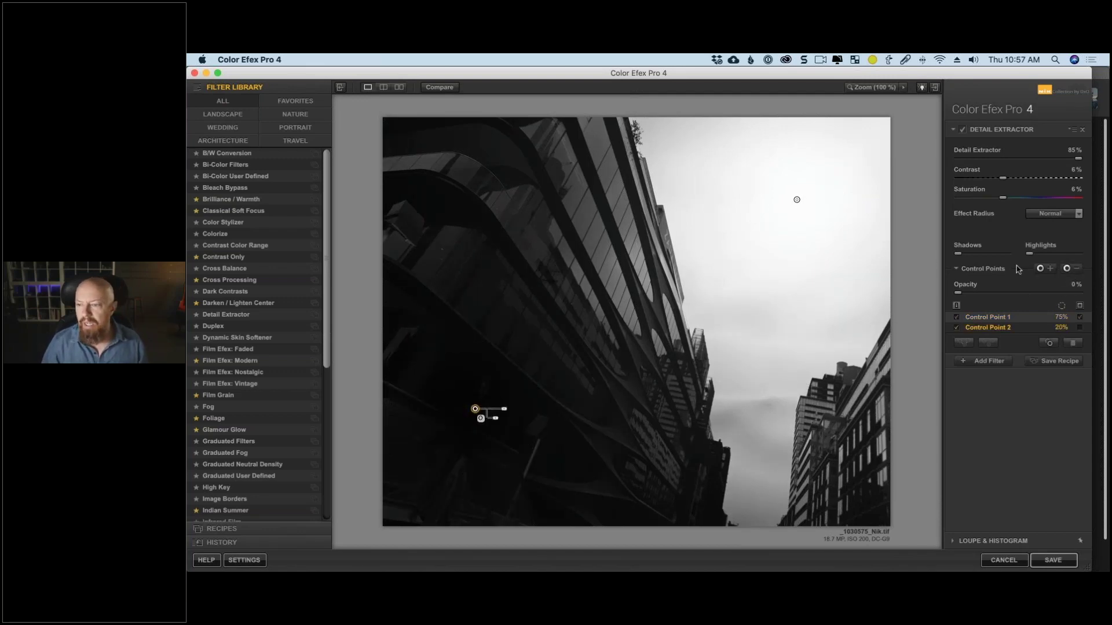
{"action": "left_click", "coordinate": [1080, 317]}
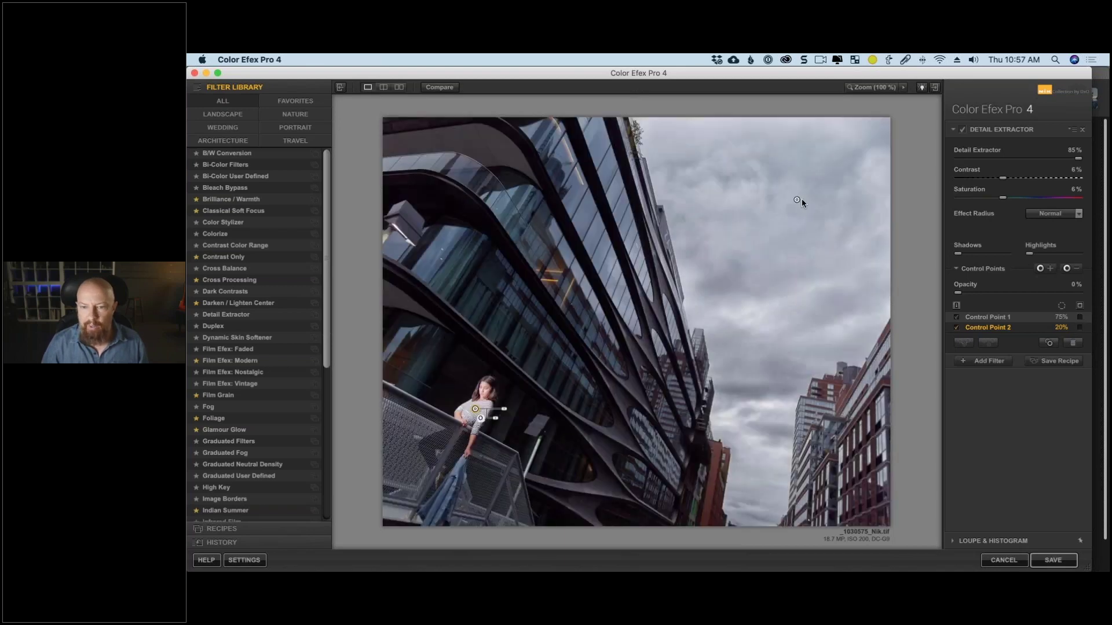
{"action": "left_click", "coordinate": [797, 201]}
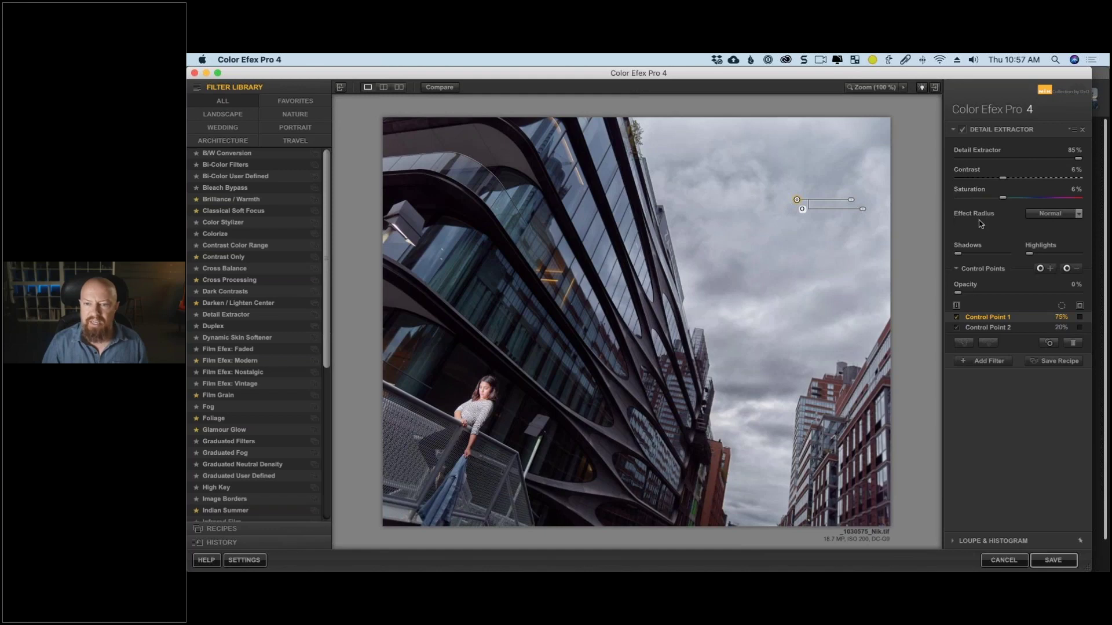
Add a Brilliance / Warmth filter with warmth at -47% and exclude the woman's face from it with a negative control point.
{"action": "left_click", "coordinate": [984, 362]}
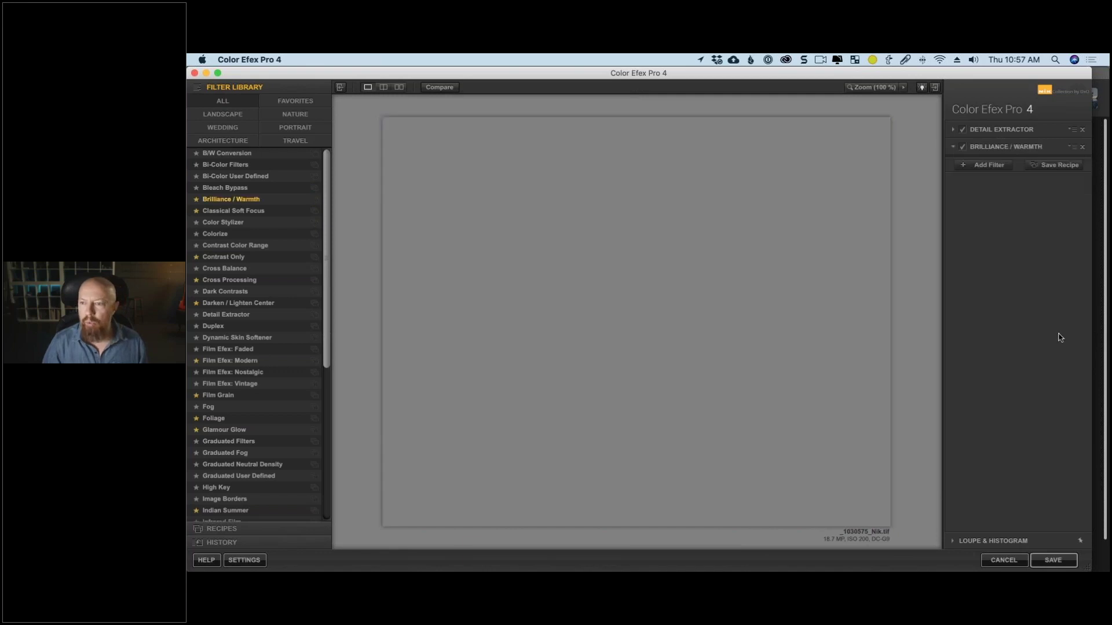
{"action": "left_click_drag", "start_coordinate": [1017, 195], "coordinate": [991, 201]}
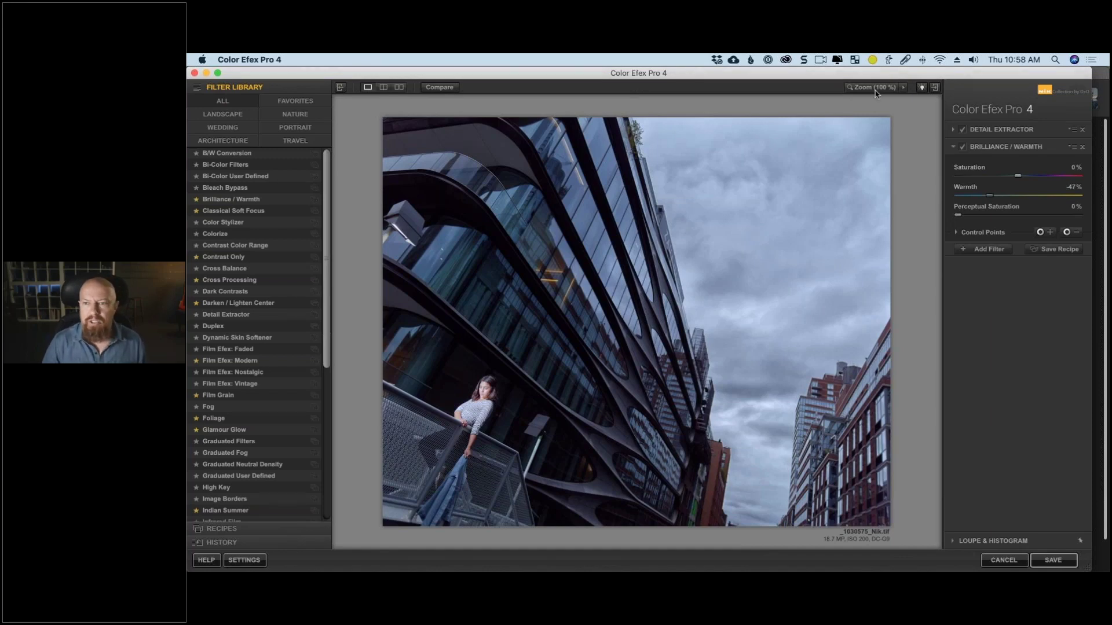
{"action": "left_click", "coordinate": [920, 213]}
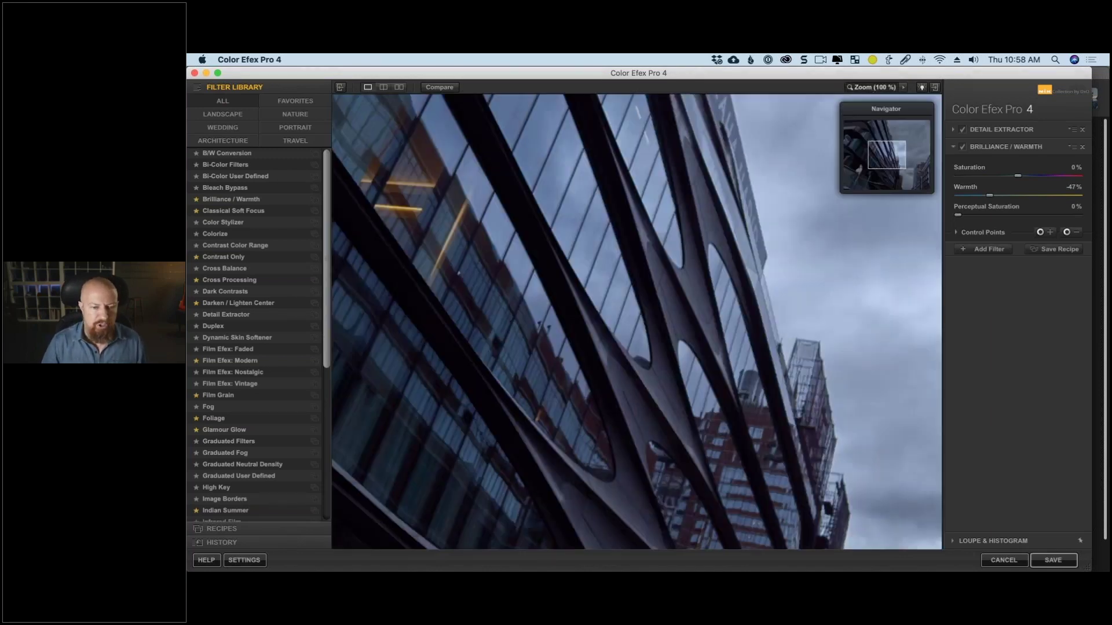
{"action": "left_click_drag", "start_coordinate": [921, 213], "coordinate": [612, 362]}
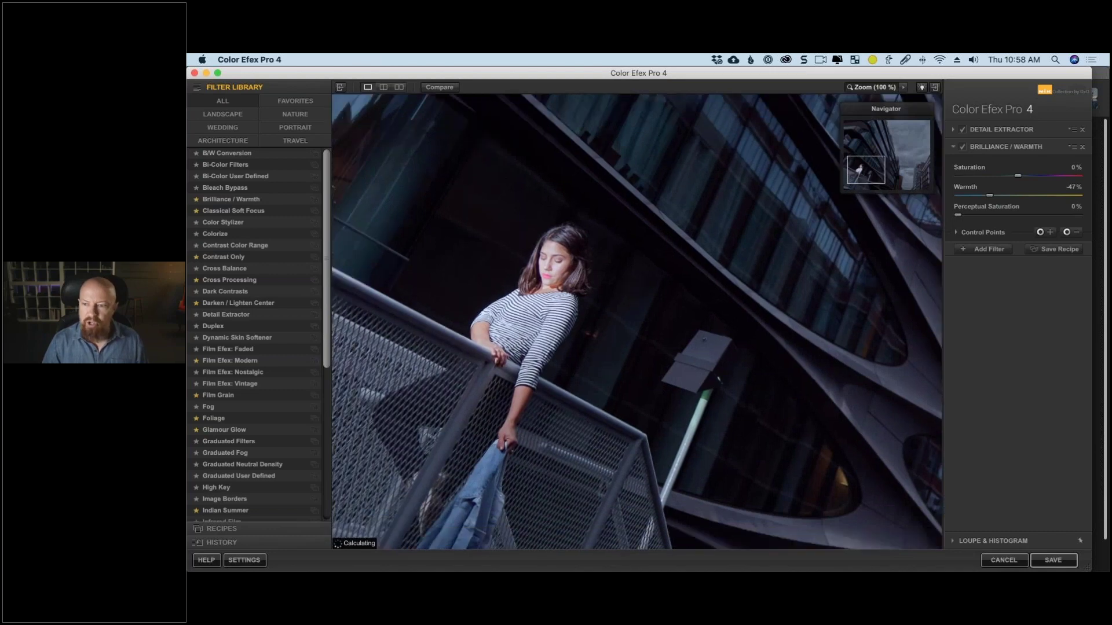
{"action": "left_click", "coordinate": [564, 283]}
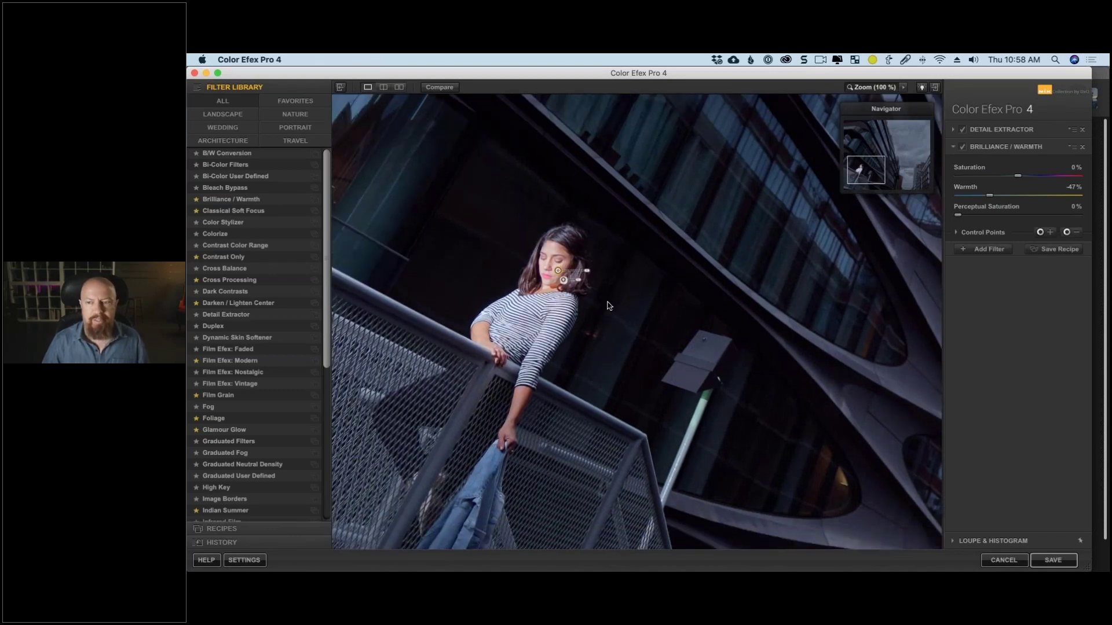
{"action": "left_click", "coordinate": [957, 232]}
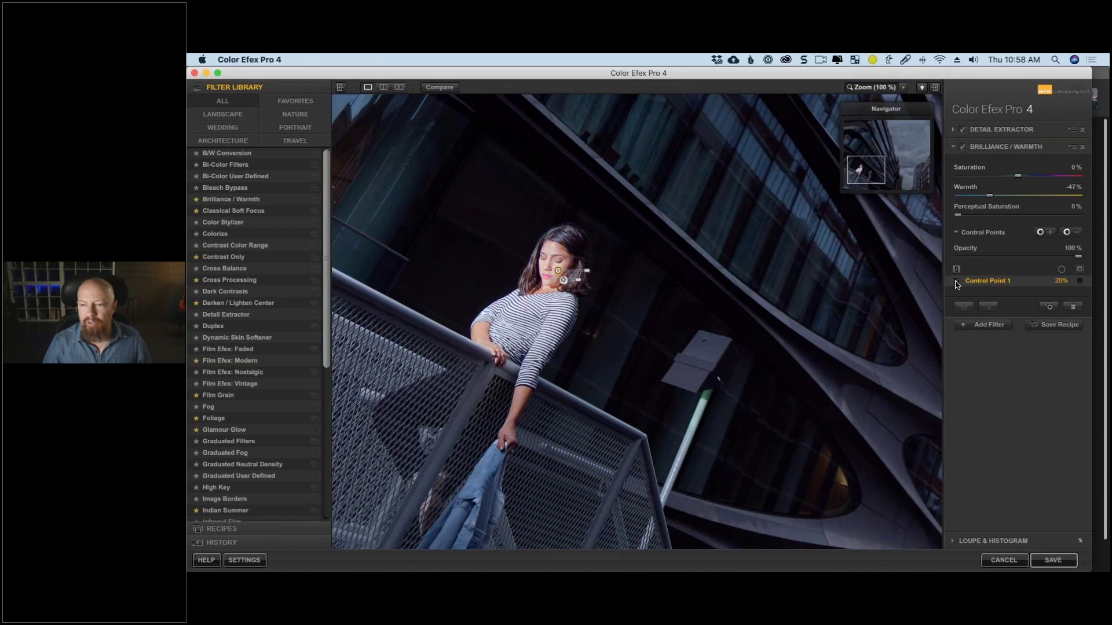
{"action": "left_click", "coordinate": [888, 110]}
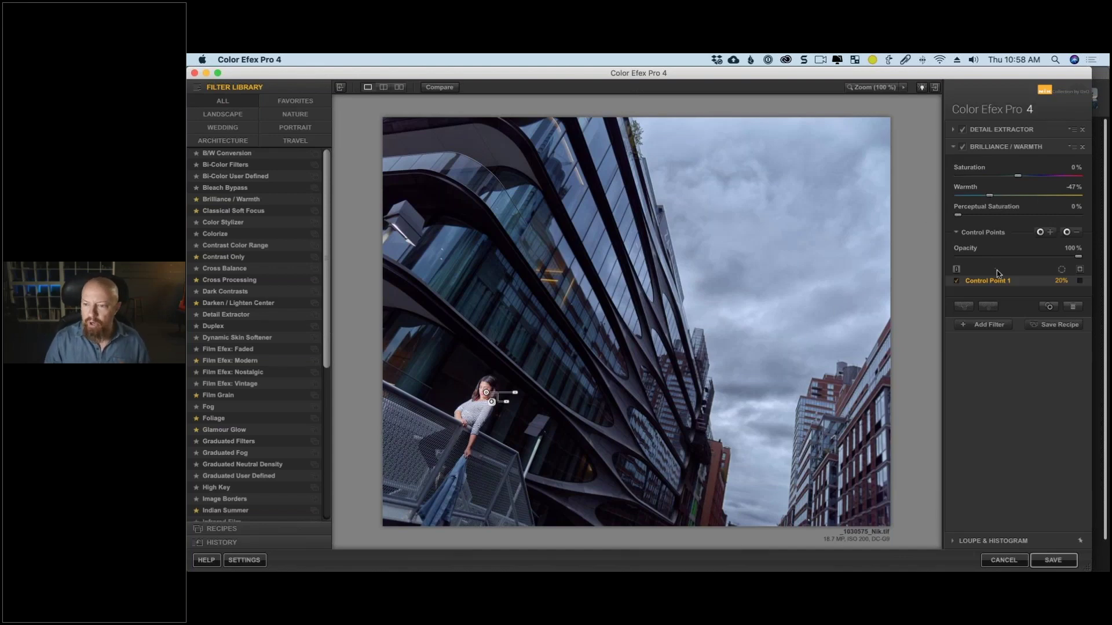
Add a second Brilliance / Warmth filter limited to the woman's face by a control point, set warmth to 22%, and compare with the original.
{"action": "left_click", "coordinate": [986, 325]}
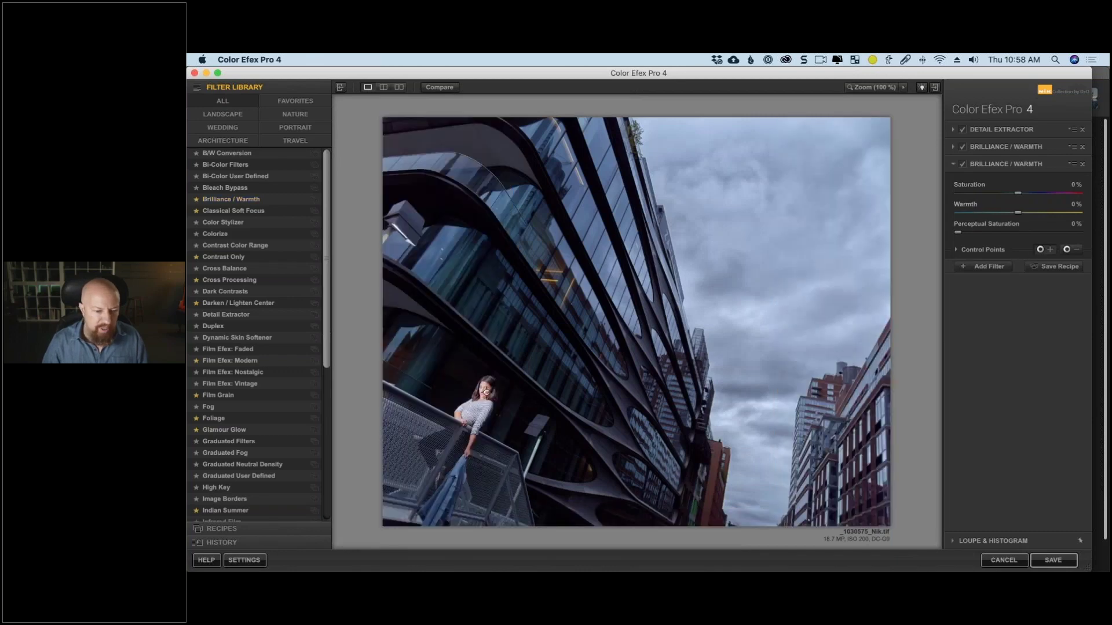
{"action": "left_click", "coordinate": [486, 392]}
{"action": "left_click_drag", "start_coordinate": [1017, 213], "coordinate": [1031, 214]}
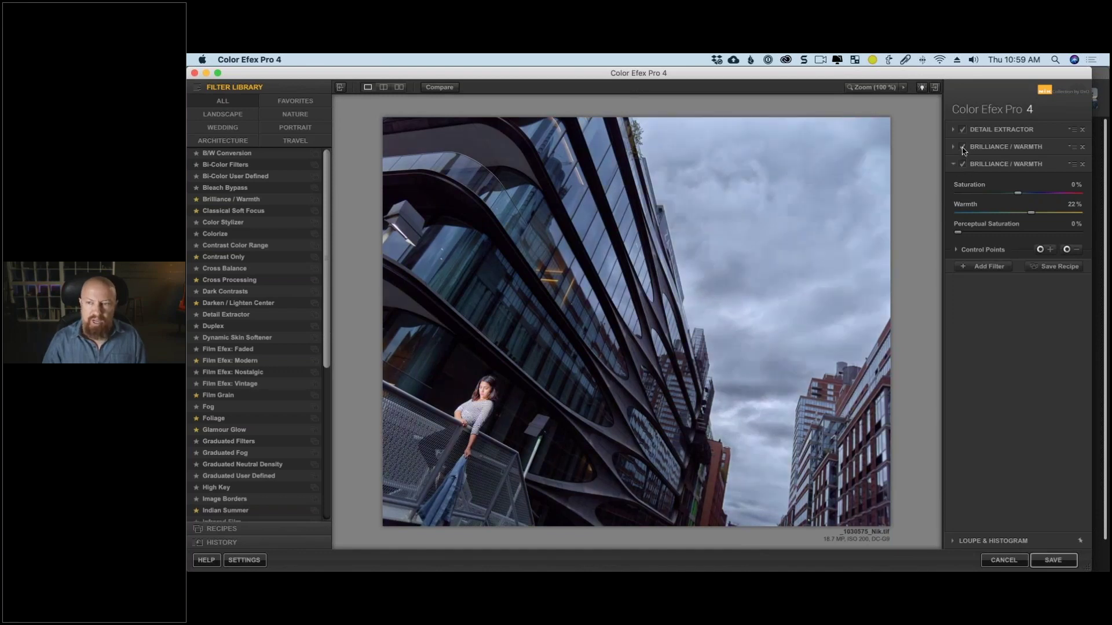
{"action": "left_click", "coordinate": [441, 88]}
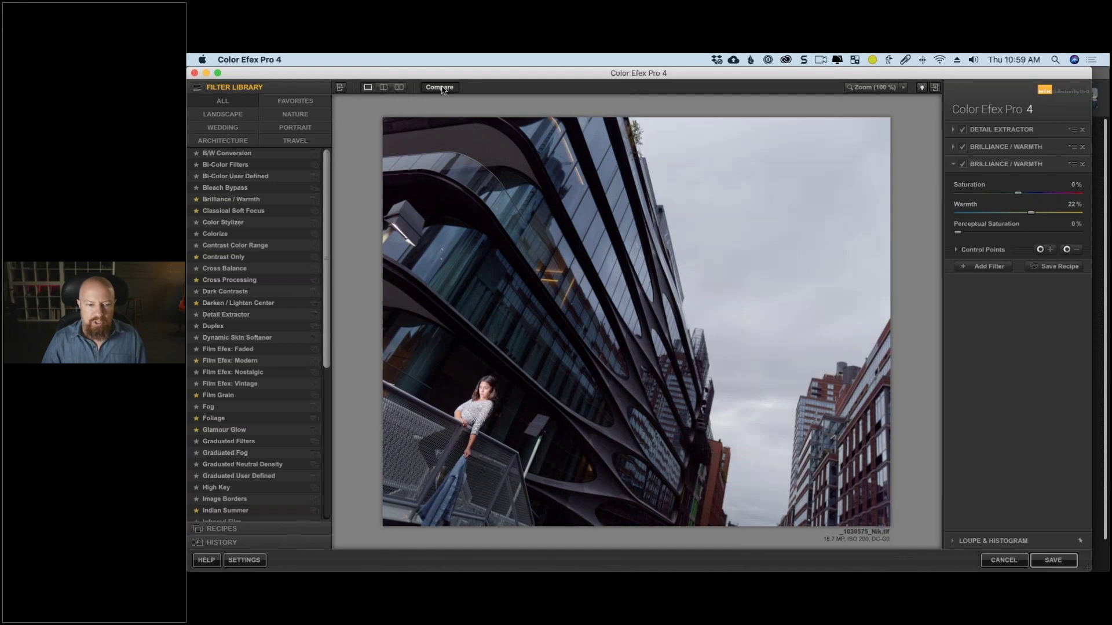
{"action": "left_click", "coordinate": [441, 87]}
{"action": "left_click", "coordinate": [442, 87]}
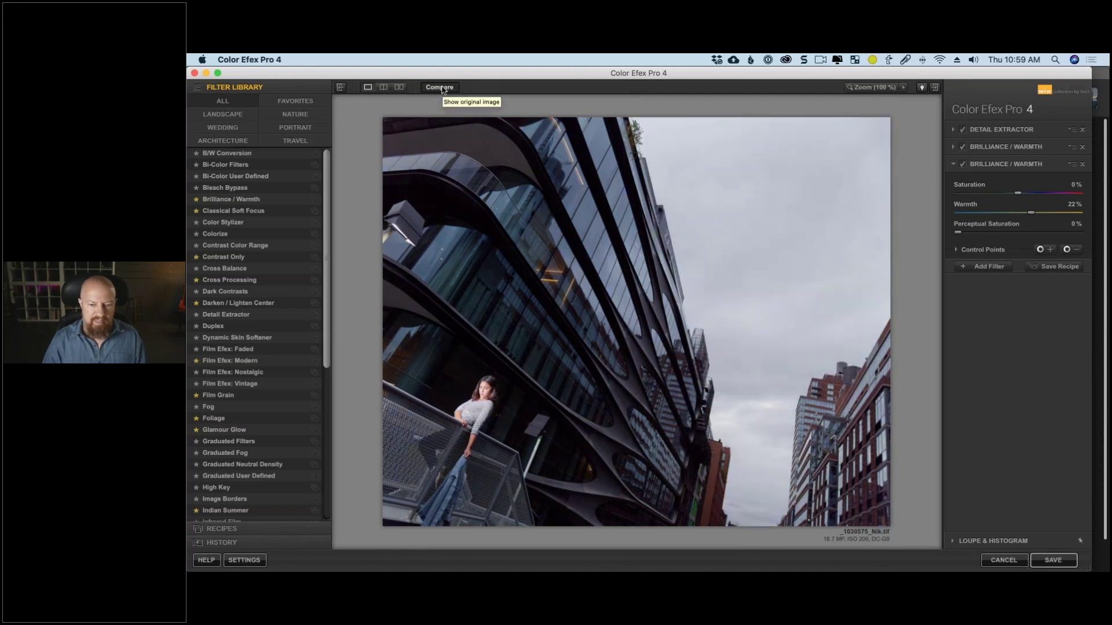
{"action": "left_click", "coordinate": [441, 87]}
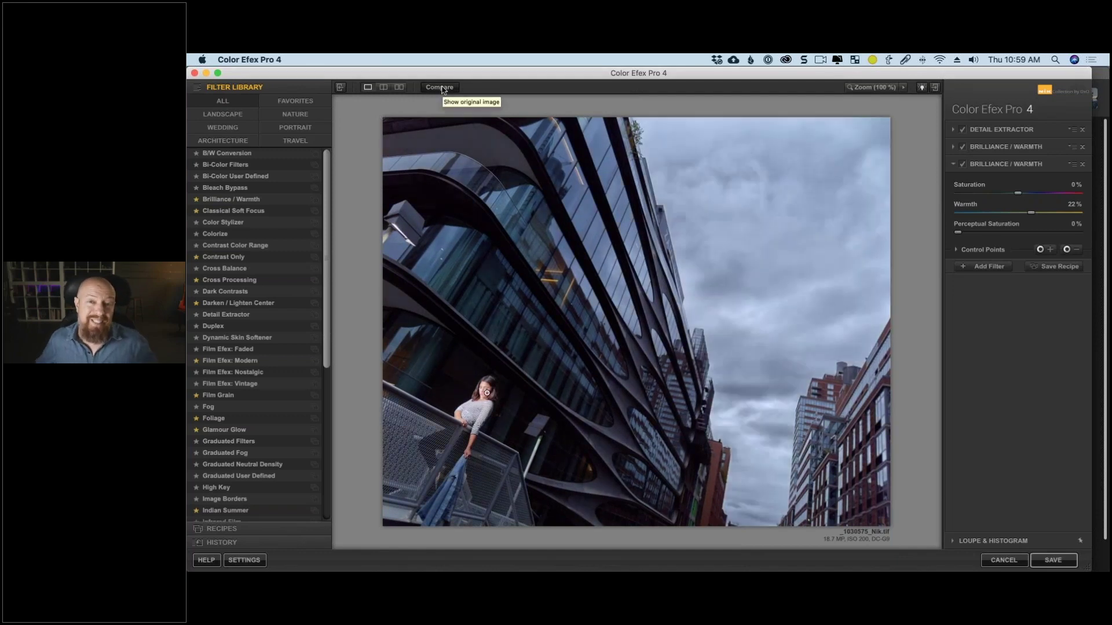
Add a Vignette Filter on top of the existing filters.
{"action": "left_click", "coordinate": [985, 267]}
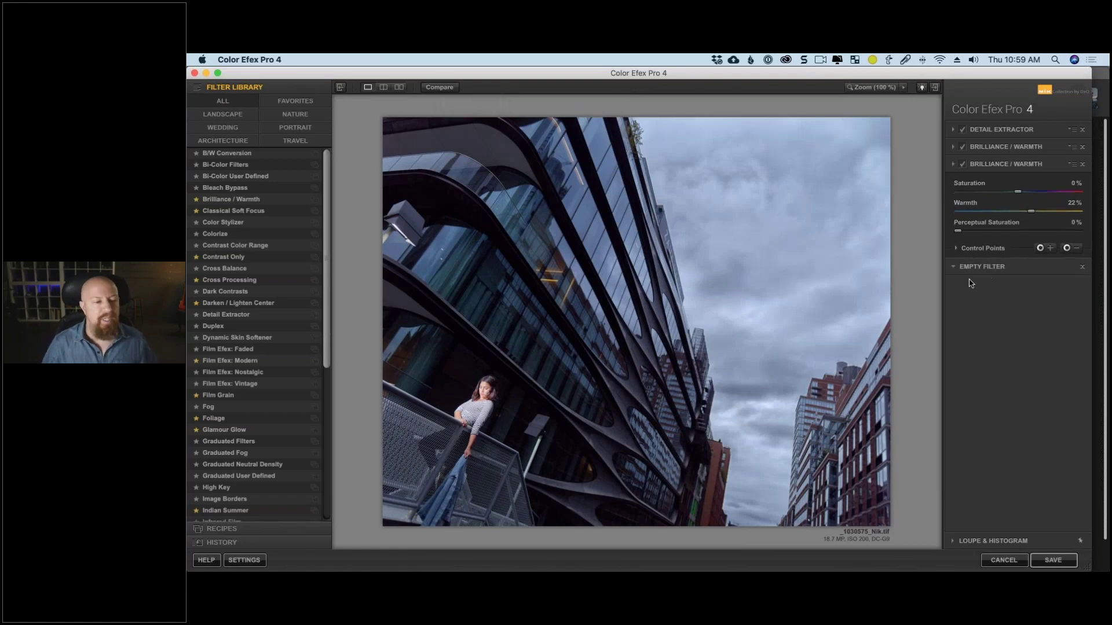
{"action": "scroll", "coordinate": [231, 423], "scroll_direction": "down", "scroll_amount": 6}
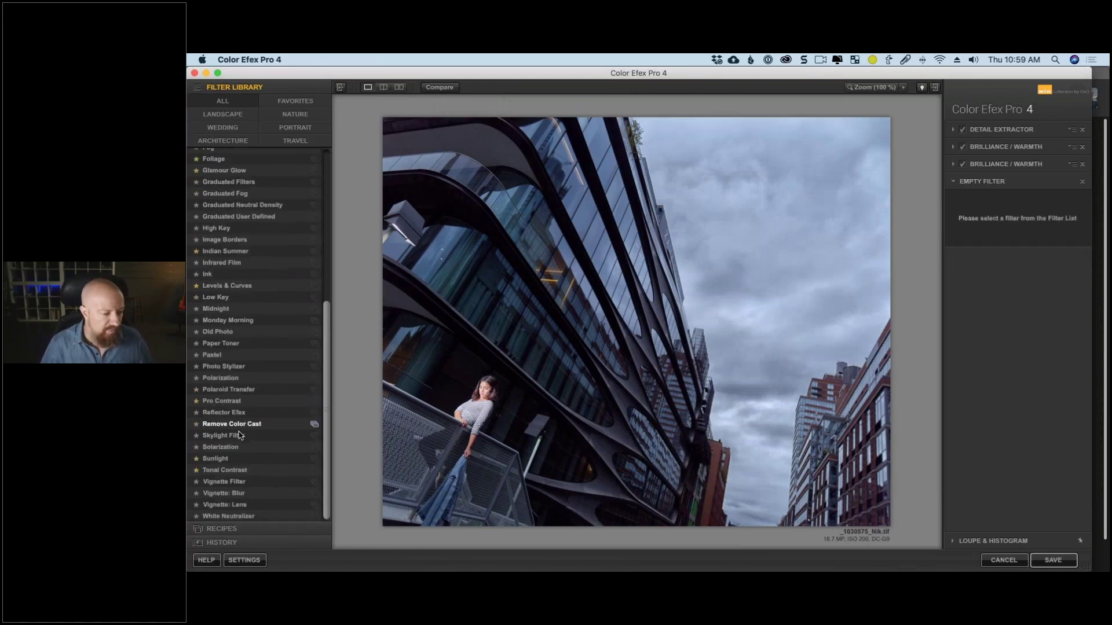
{"action": "left_click", "coordinate": [255, 485]}
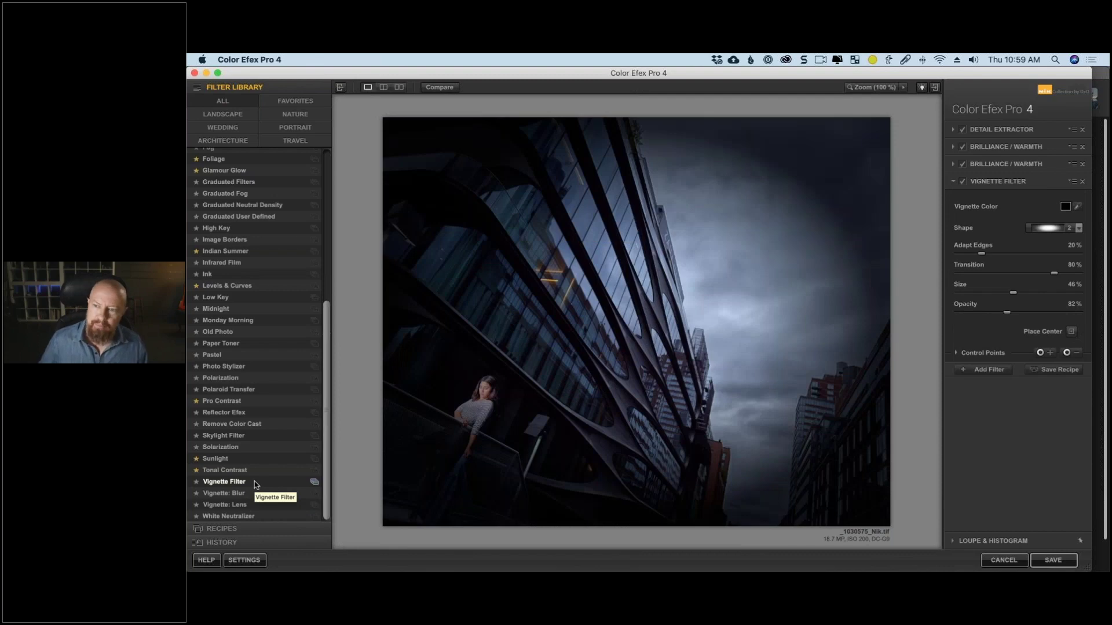
Try the vignette with shape 4, size 0% and adapt edges about 5%.
{"action": "left_click", "coordinate": [1078, 229]}
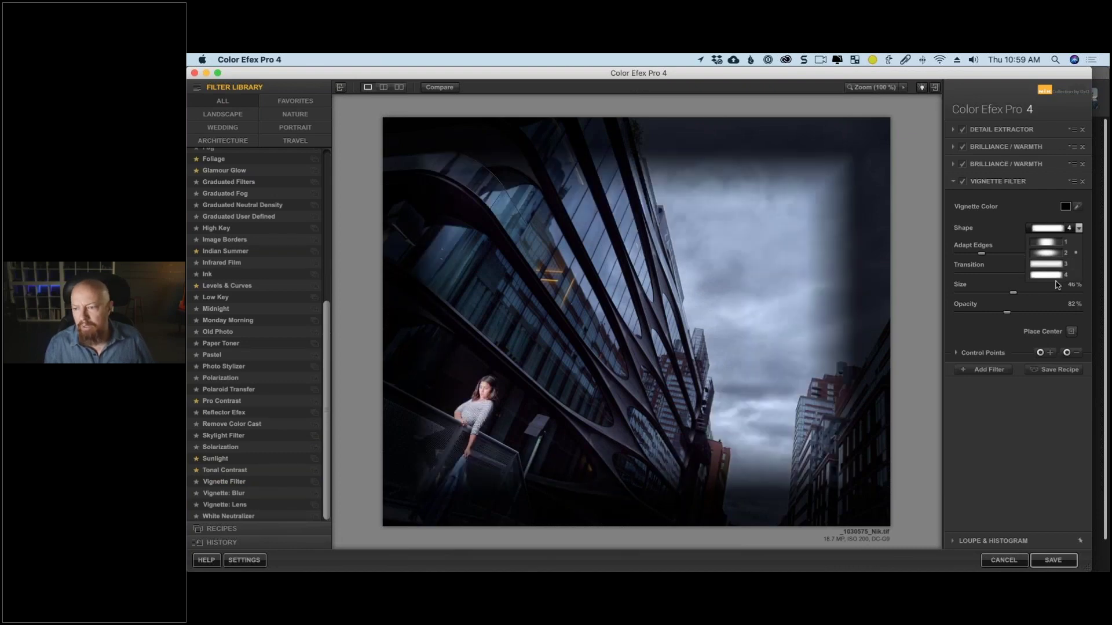
{"action": "left_click", "coordinate": [1058, 276]}
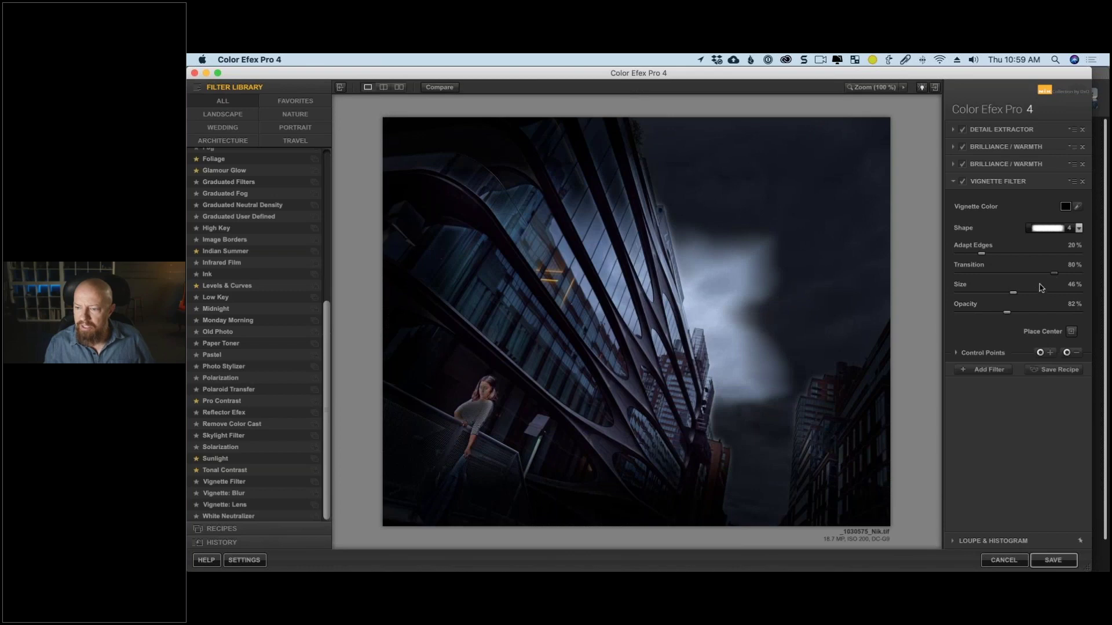
{"action": "left_click_drag", "start_coordinate": [1013, 293], "coordinate": [955, 295]}
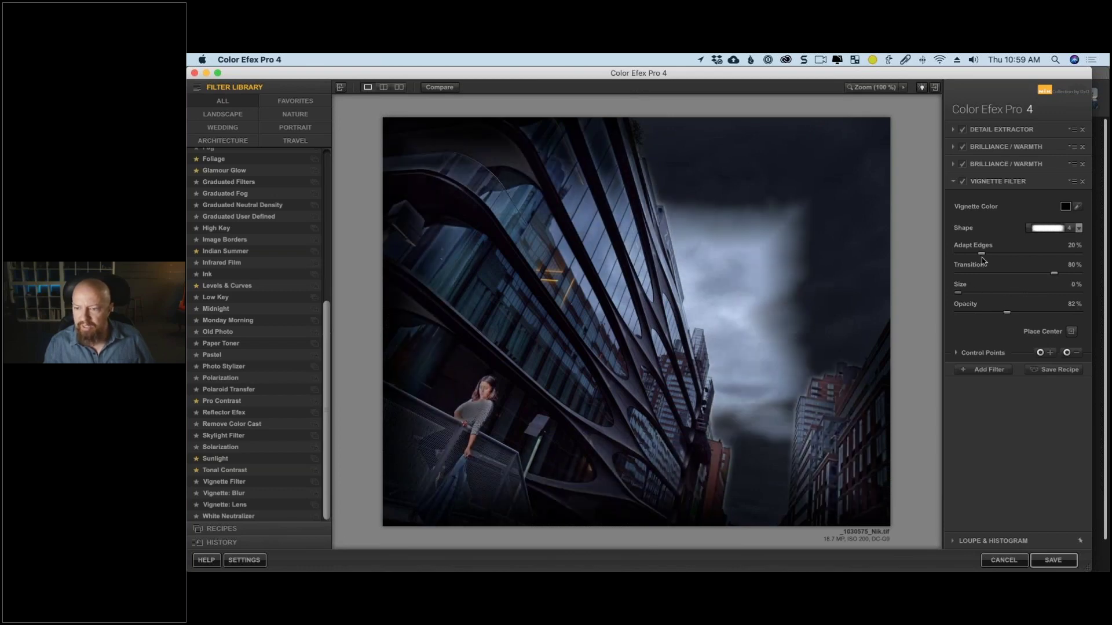
{"action": "left_click_drag", "start_coordinate": [980, 253], "coordinate": [963, 260]}
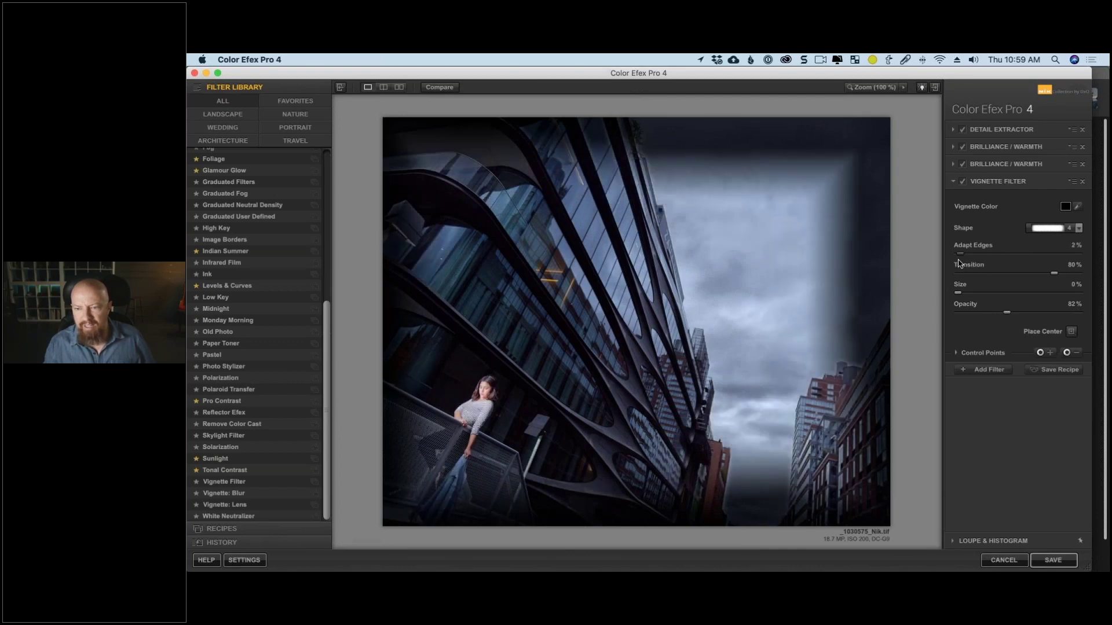
Set the vignette to shape 2 with adapt edges 33%, size 25% and opacity 67%.
{"action": "left_click", "coordinate": [1051, 228]}
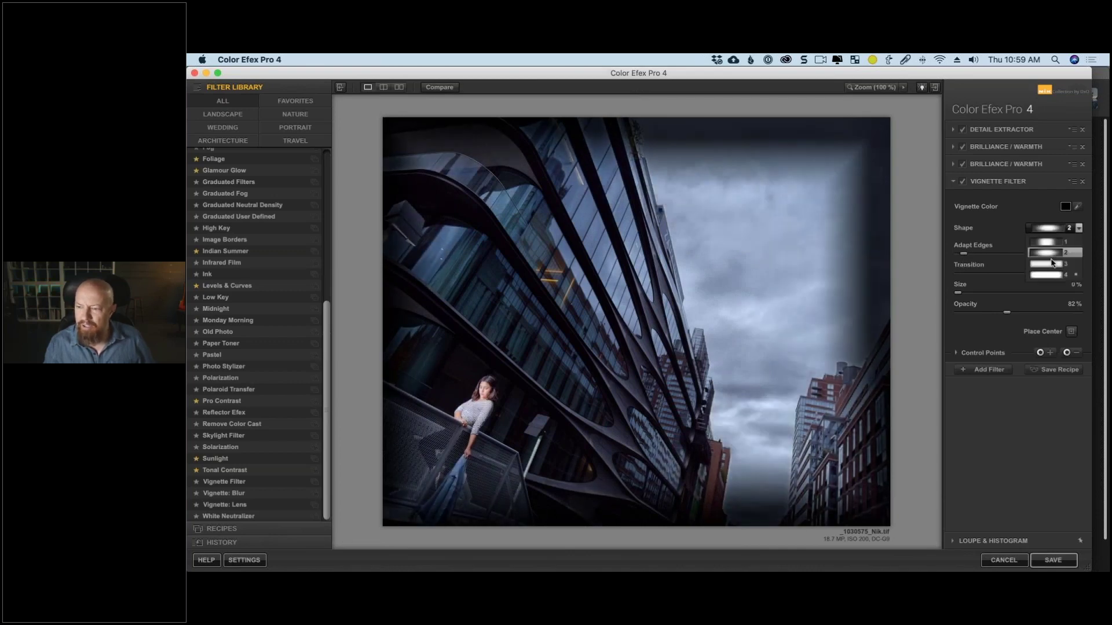
{"action": "left_click", "coordinate": [1047, 253]}
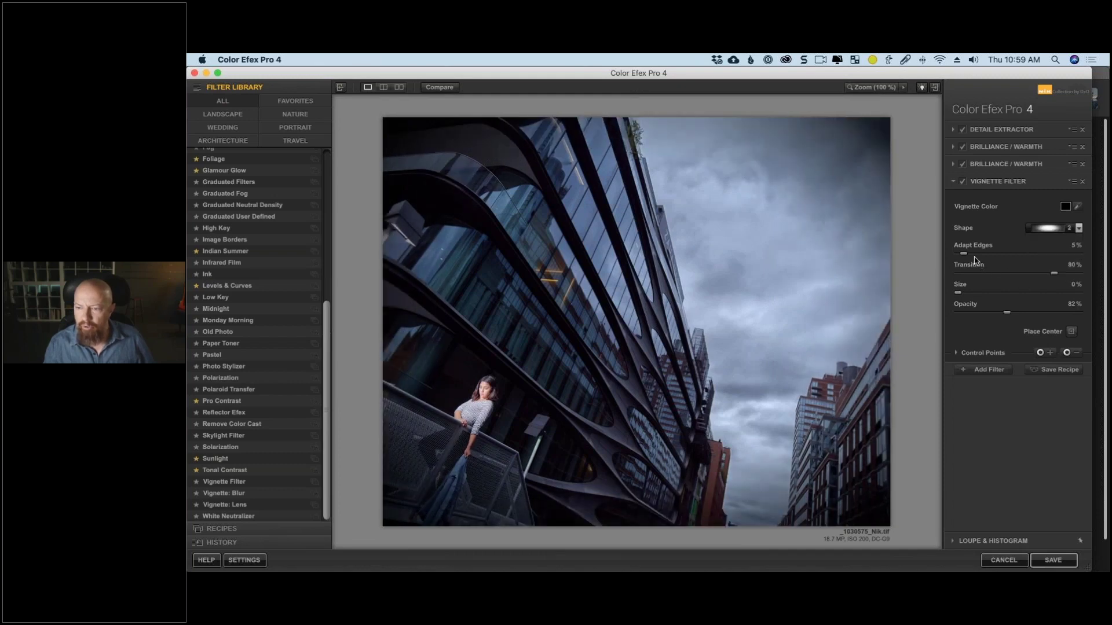
{"action": "left_click_drag", "start_coordinate": [974, 259], "coordinate": [1005, 262]}
{"action": "left_click_drag", "start_coordinate": [1012, 318], "coordinate": [989, 297]}
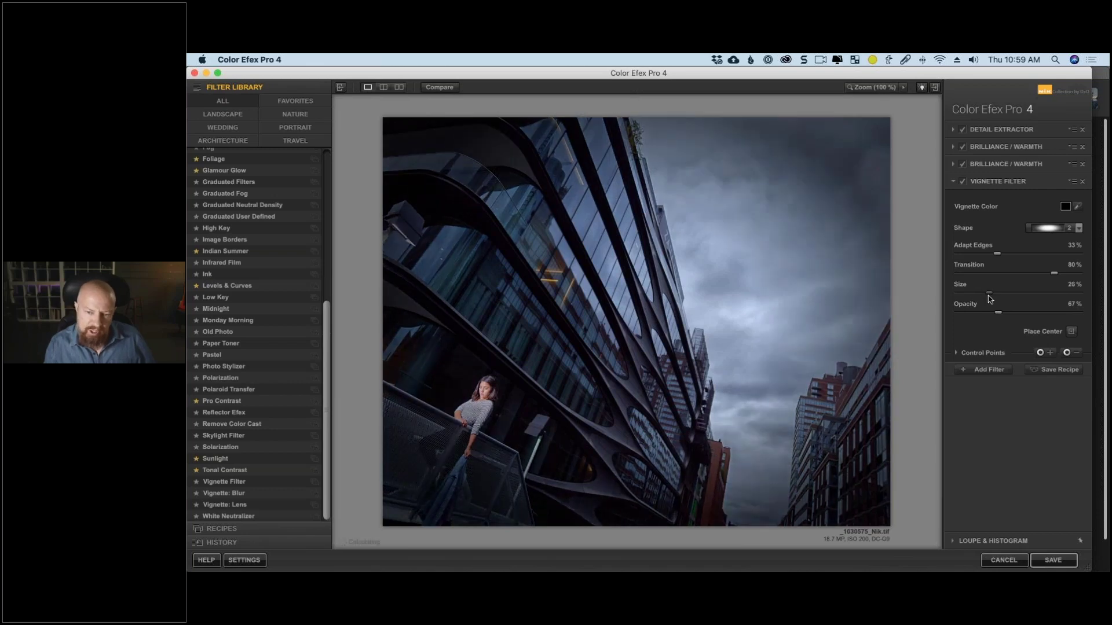
Set the vignette's transition to 100% and size to 24%, and exclude the woman from the darkening with a negative control point.
{"action": "left_click_drag", "start_coordinate": [1054, 273], "coordinate": [1080, 276]}
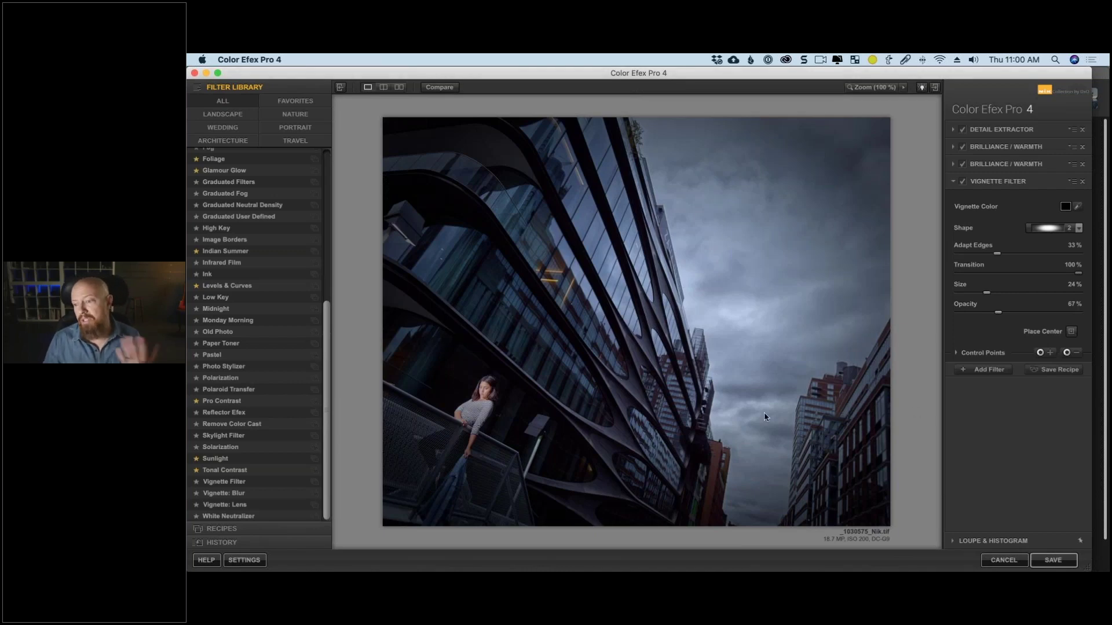
{"action": "left_click", "coordinate": [1066, 352]}
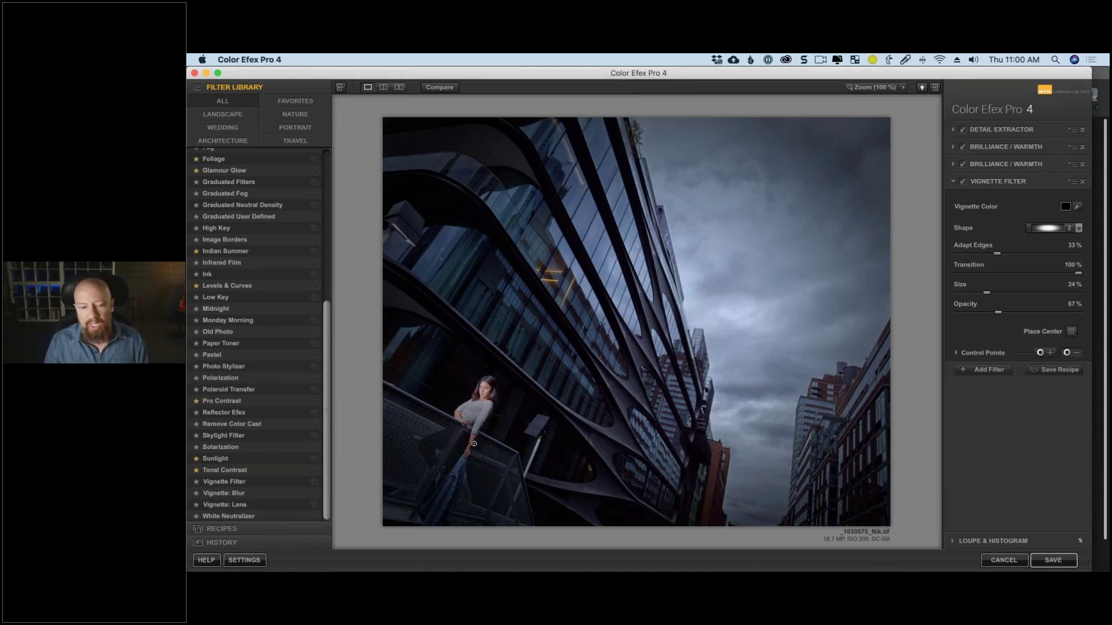
{"action": "left_click", "coordinate": [474, 413]}
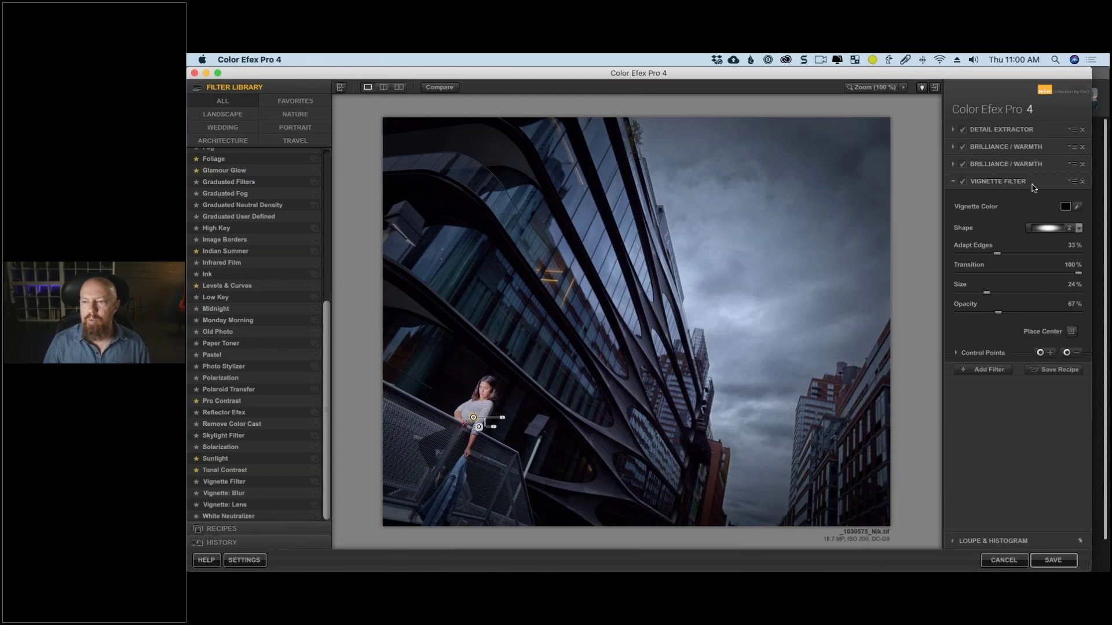
Disable the Vignette Filter and add a Vignette: Lens filter to the stack.
{"action": "left_click", "coordinate": [964, 183]}
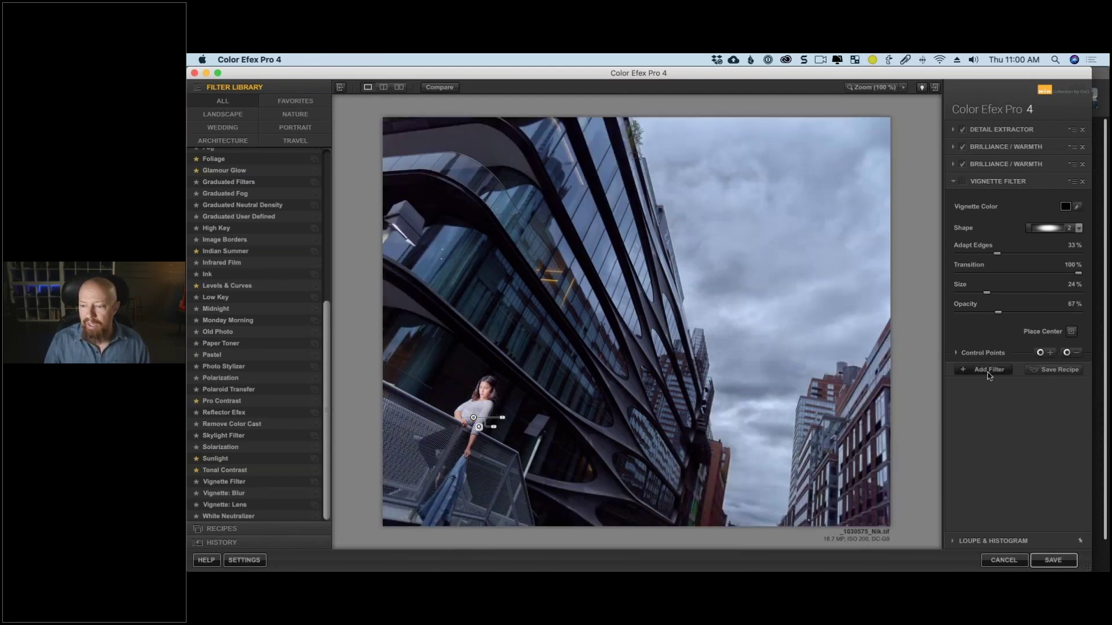
{"action": "left_click", "coordinate": [988, 370]}
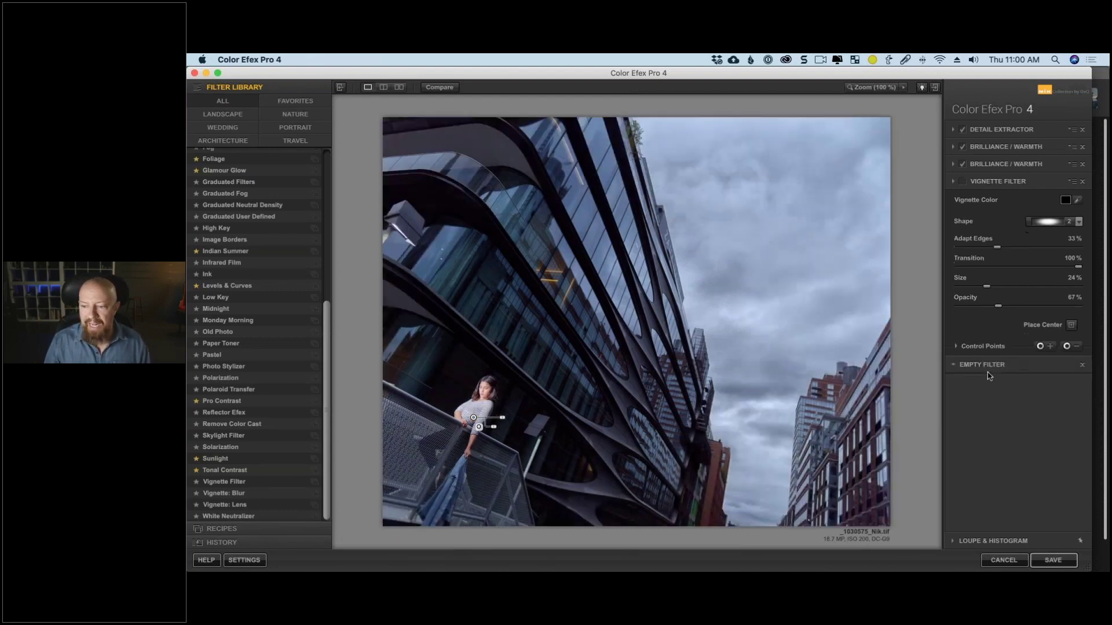
{"action": "left_click", "coordinate": [258, 506]}
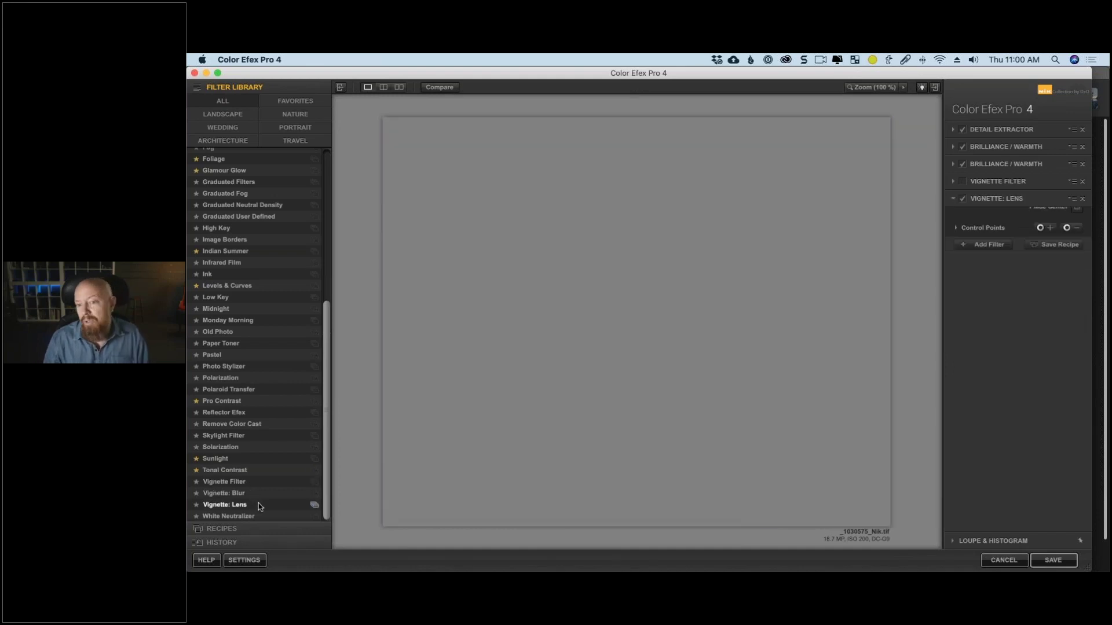
Set the lens vignette to amount -50%, size 82% and brightness 19%, with its shape slightly more rectangular than circular.
{"action": "left_click_drag", "start_coordinate": [987, 228], "coordinate": [1014, 247]}
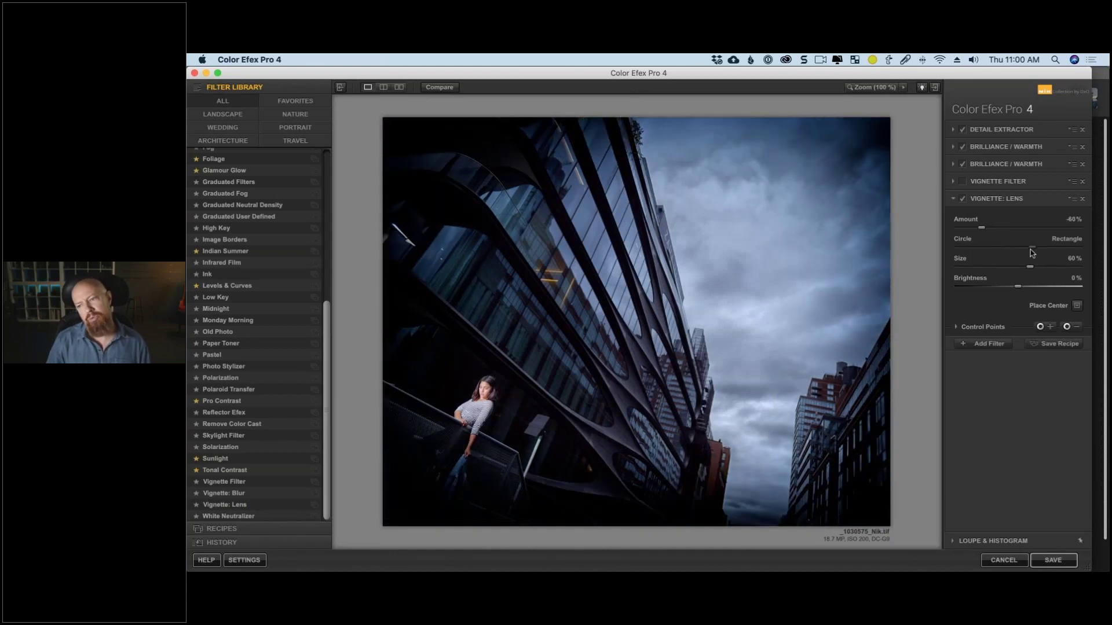
{"action": "left_click_drag", "start_coordinate": [1014, 247], "coordinate": [1027, 253]}
{"action": "left_click_drag", "start_coordinate": [1030, 267], "coordinate": [1056, 268]}
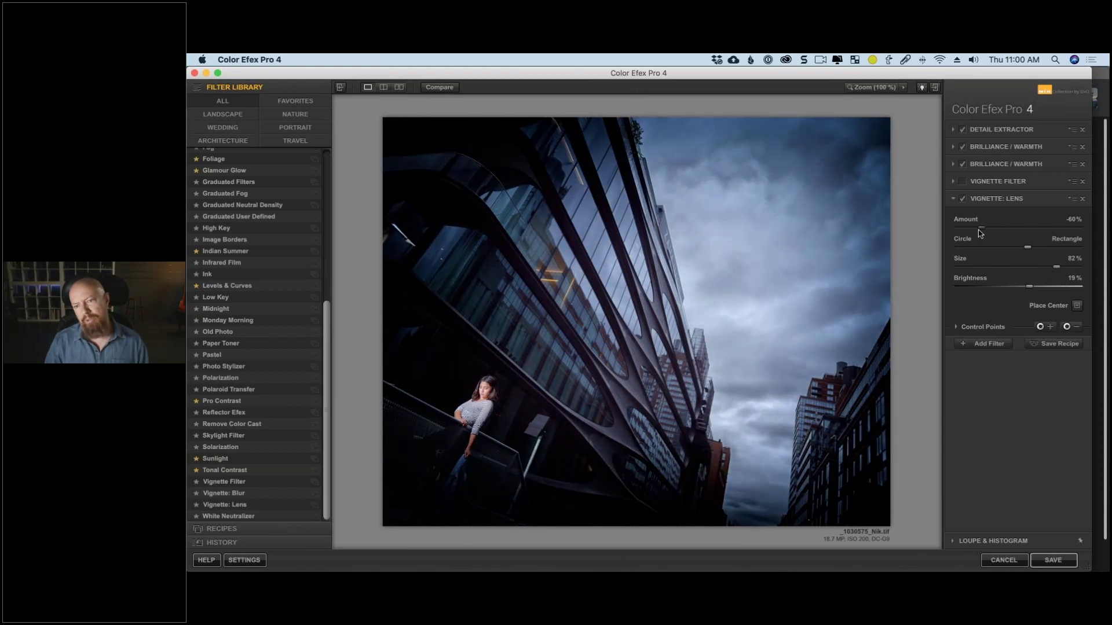
{"action": "left_click_drag", "start_coordinate": [982, 228], "coordinate": [990, 236]}
Place negative control points on the woman, the distant brick buildings and the facade's dark upper curve to protect them from the lens vignette.
{"action": "left_click", "coordinate": [1068, 327]}
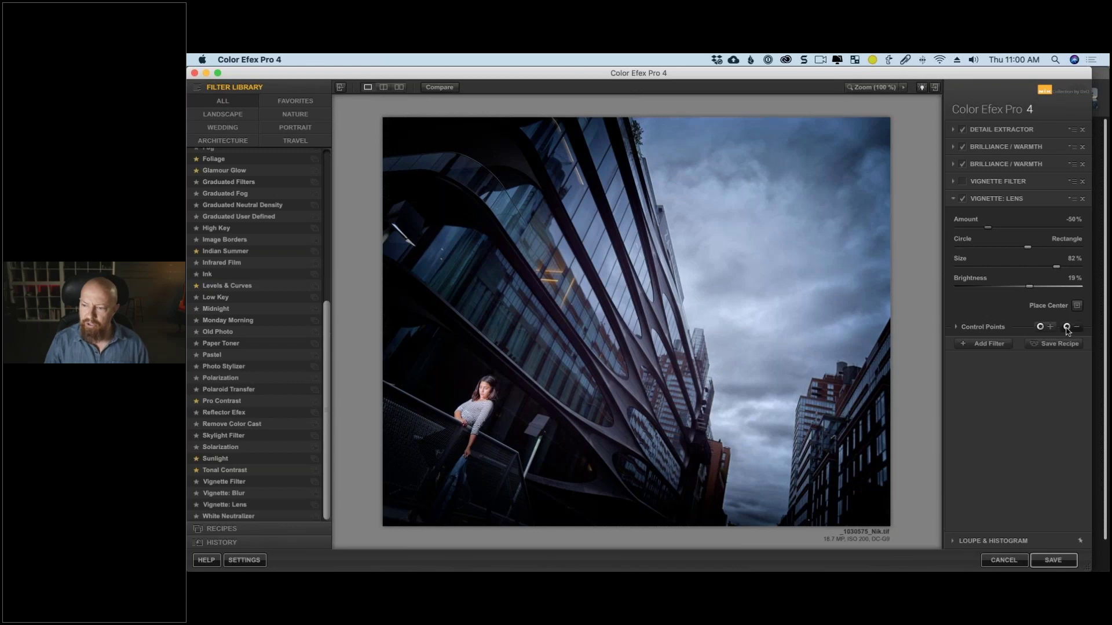
{"action": "left_click", "coordinate": [468, 429]}
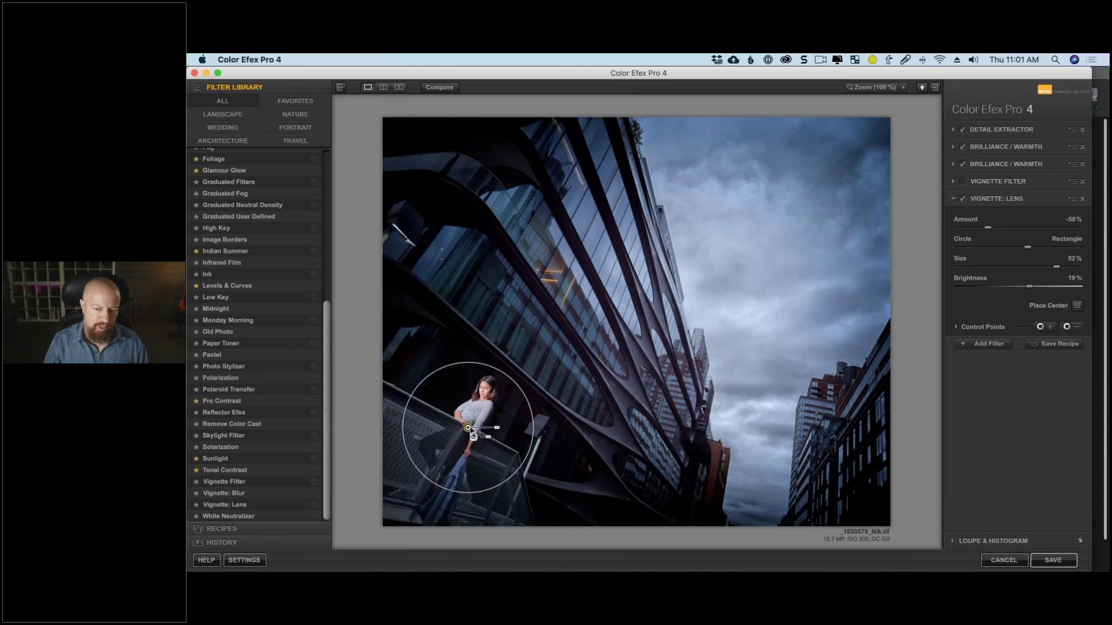
{"action": "left_click", "coordinate": [1066, 327]}
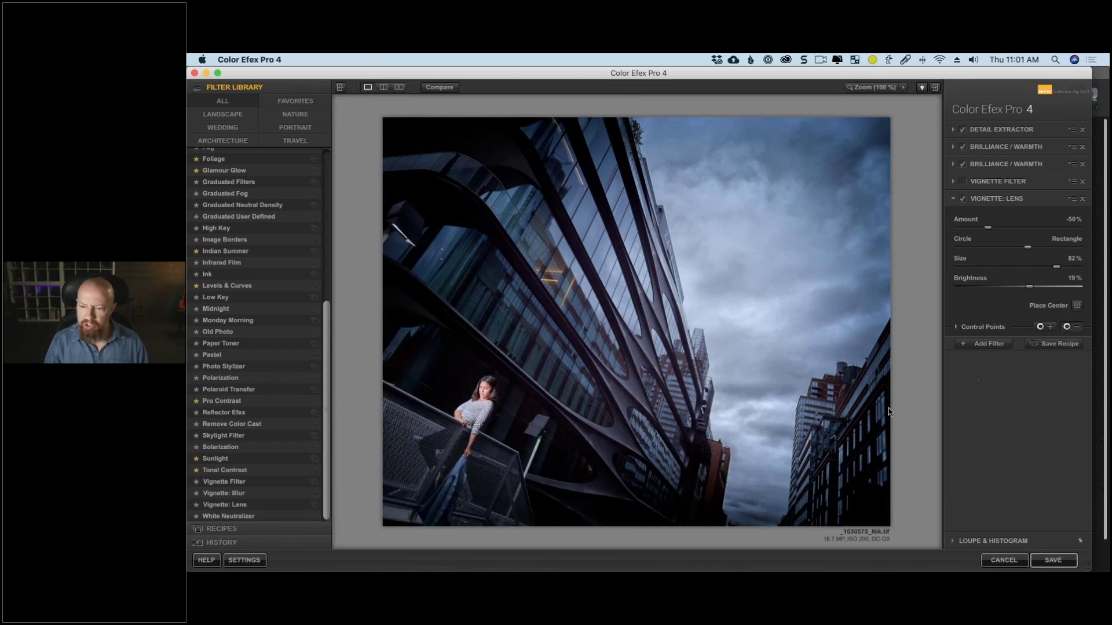
{"action": "left_click", "coordinate": [866, 406]}
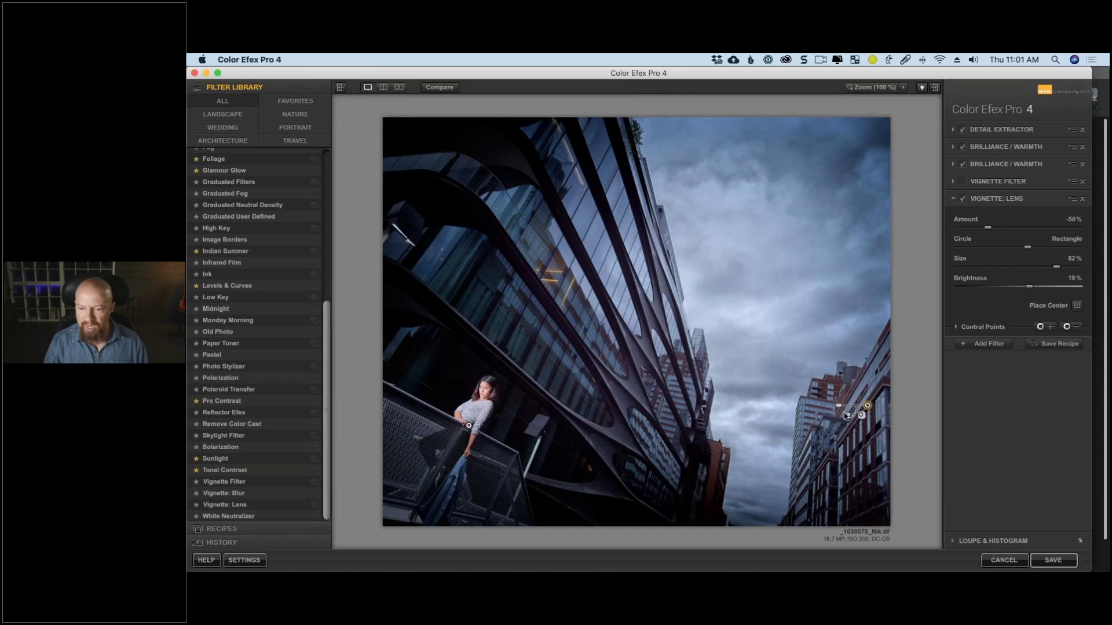
{"action": "left_click_drag", "start_coordinate": [861, 414], "coordinate": [831, 425]}
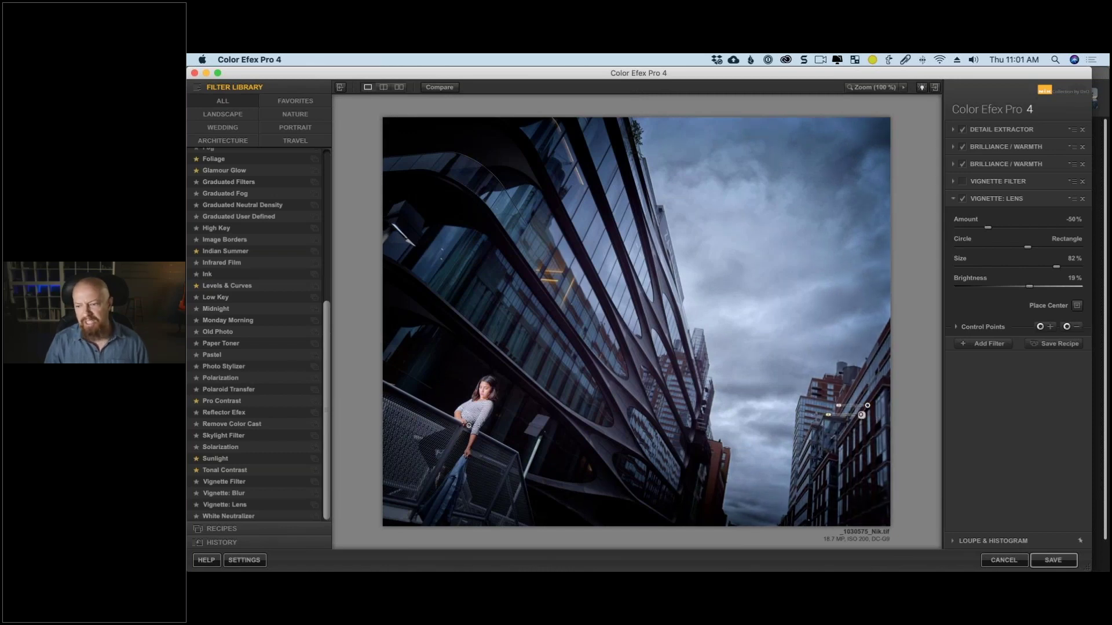
{"action": "left_click", "coordinate": [1067, 326]}
{"action": "left_click", "coordinate": [452, 143]}
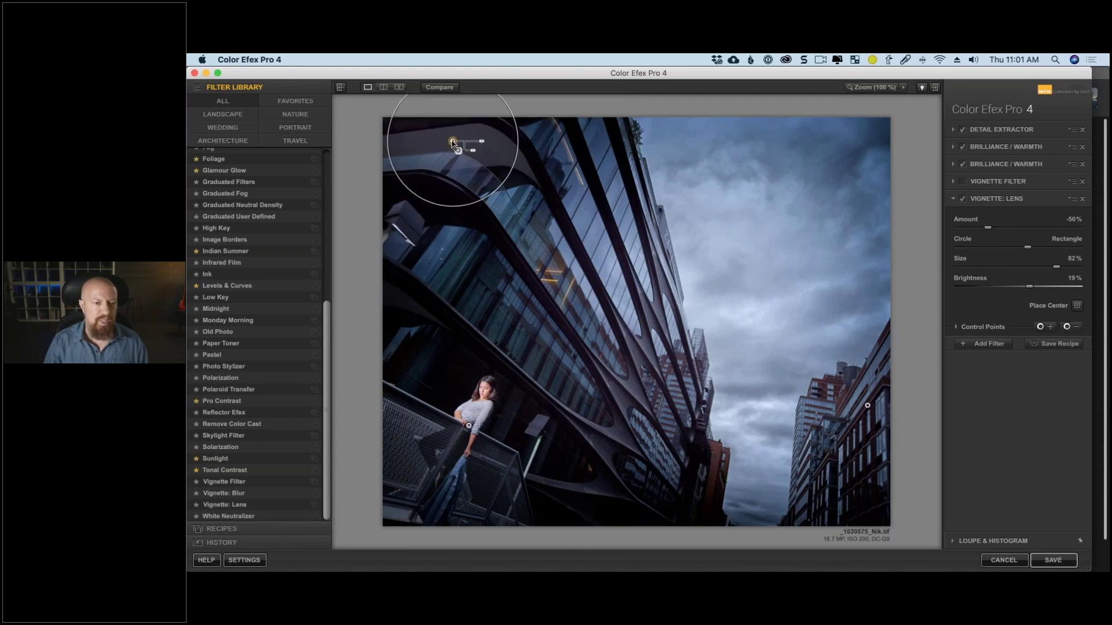
{"action": "left_click_drag", "start_coordinate": [471, 152], "coordinate": [488, 154]}
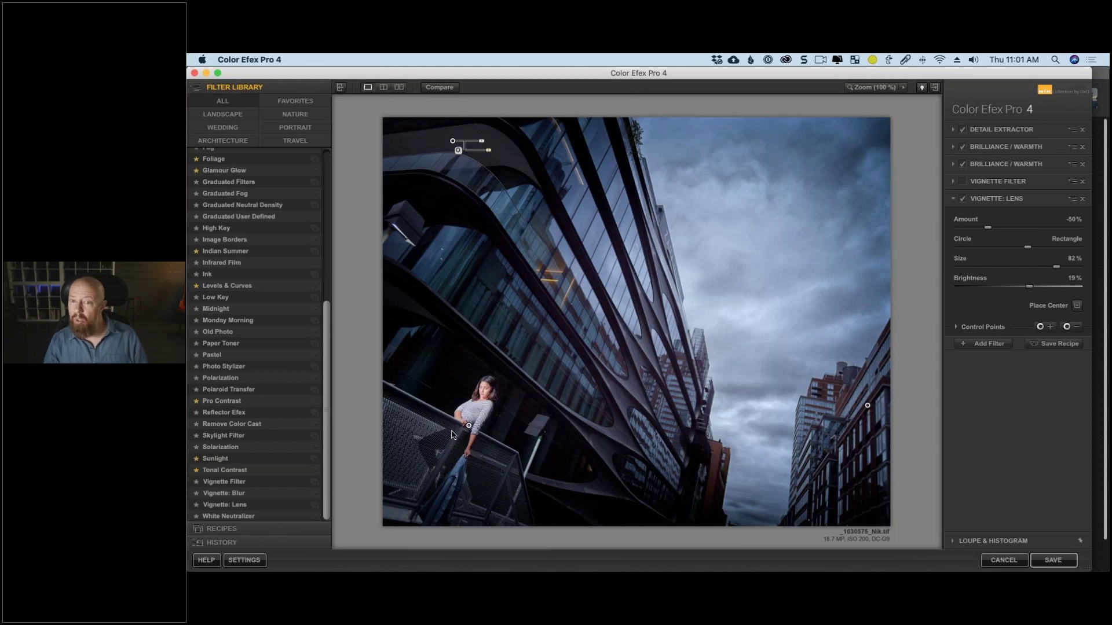
Compare the Vignette Filter with the Vignette: Lens by alternating them, leaving only Vignette: Lens enabled.
{"action": "left_click", "coordinate": [962, 198]}
{"action": "left_click", "coordinate": [963, 182]}
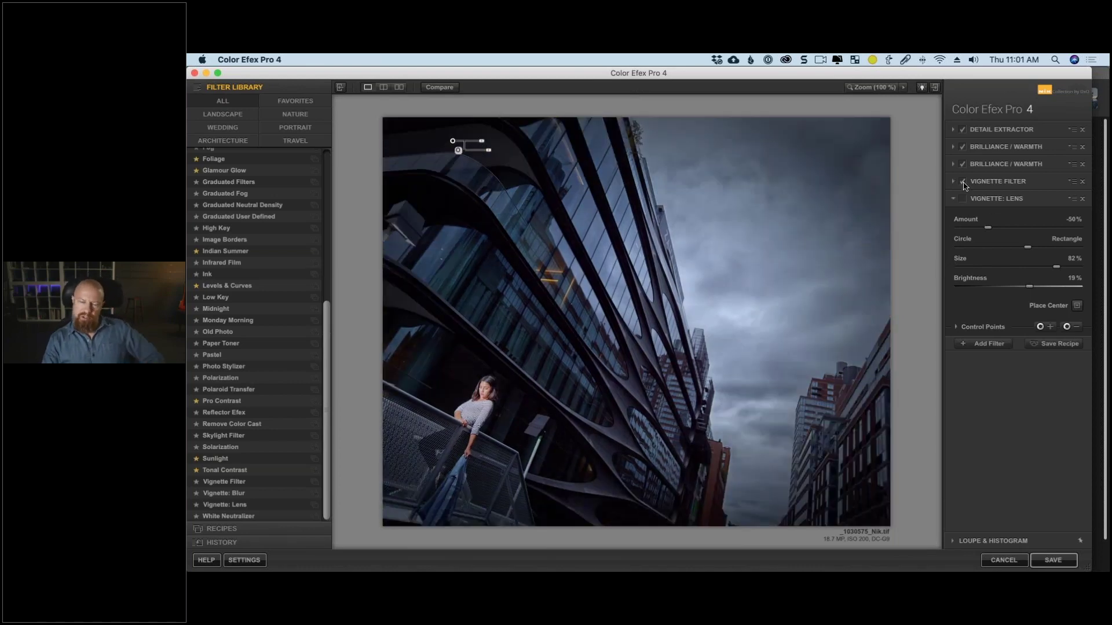
{"action": "left_click", "coordinate": [963, 182]}
{"action": "left_click", "coordinate": [963, 199]}
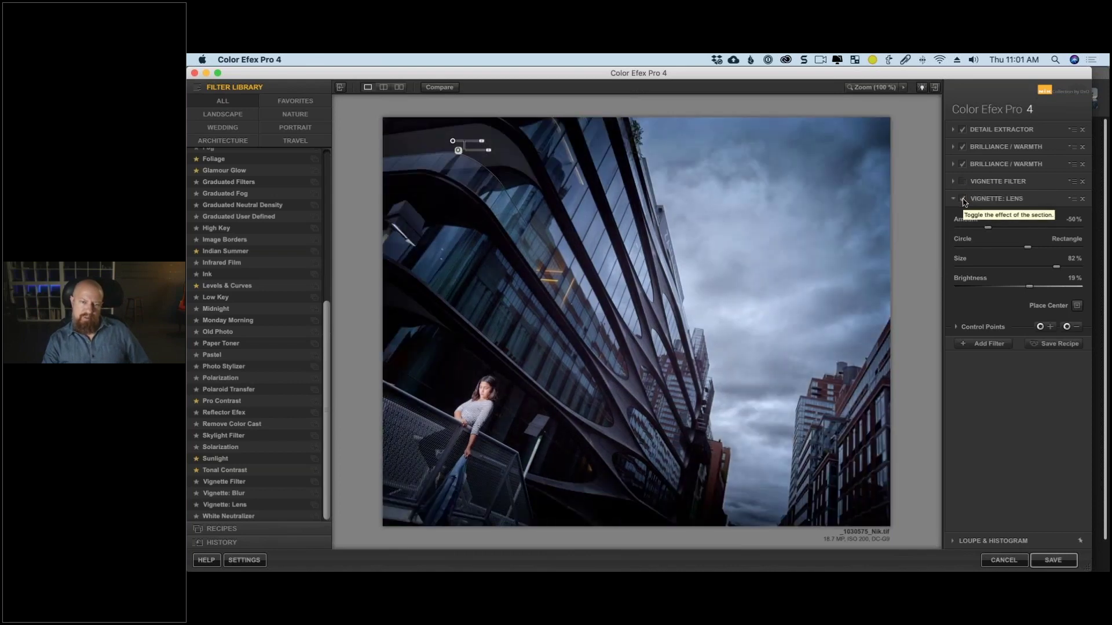
{"action": "left_click", "coordinate": [963, 199]}
{"action": "left_click", "coordinate": [962, 182]}
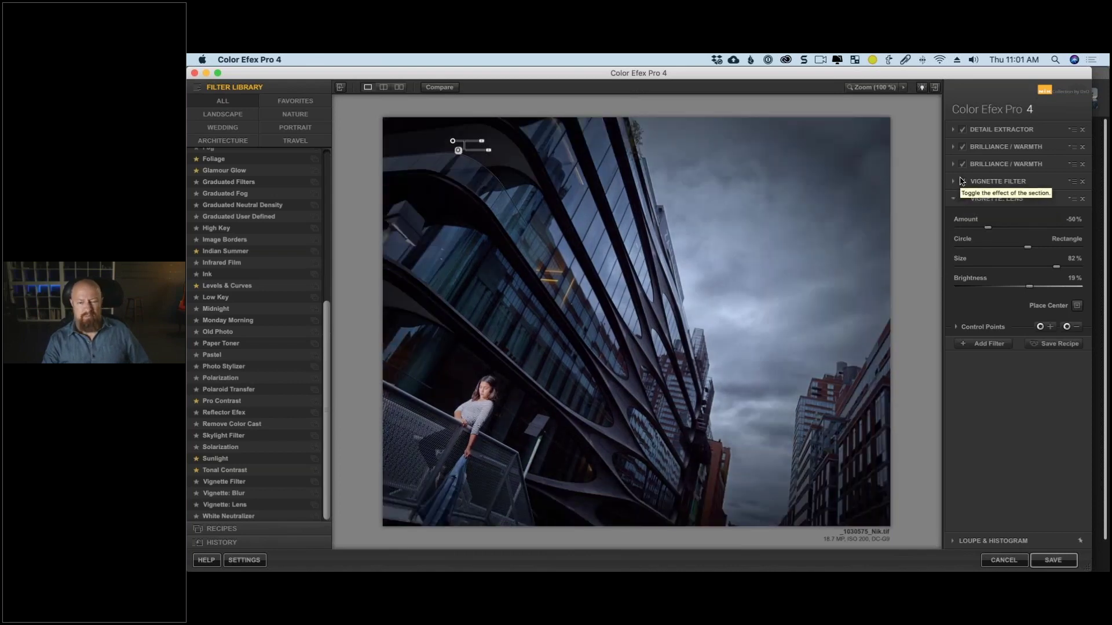
{"action": "left_click", "coordinate": [963, 181]}
{"action": "left_click", "coordinate": [963, 198]}
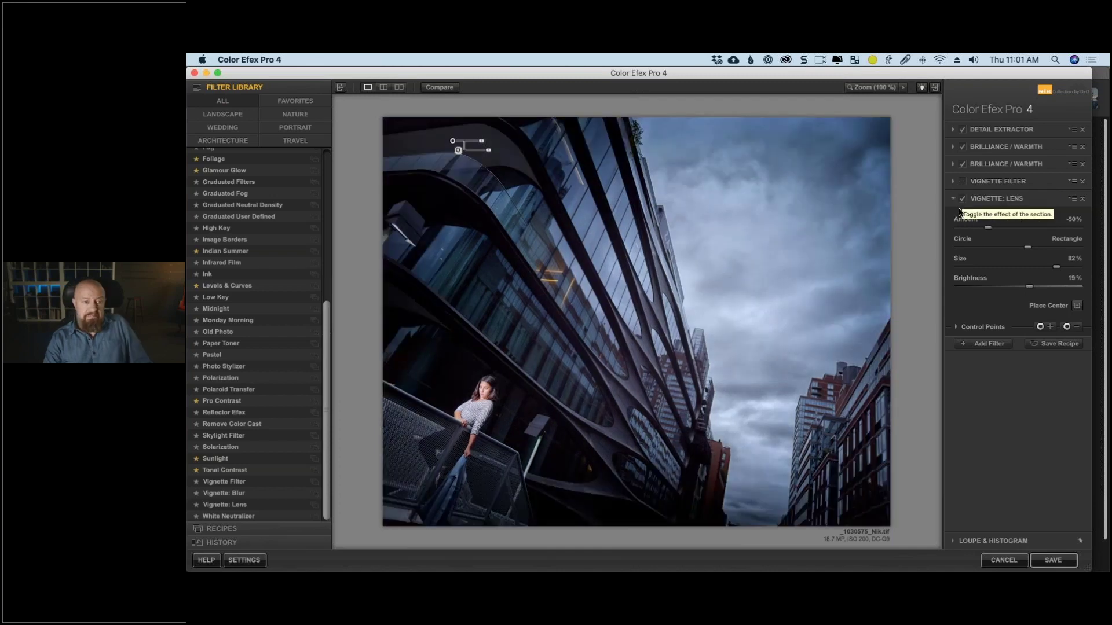
Save the Color Efex Pro edit and, back in DxO PhotoLab, display the photo _MG_2339.CR2.
{"action": "left_click", "coordinate": [1053, 560]}
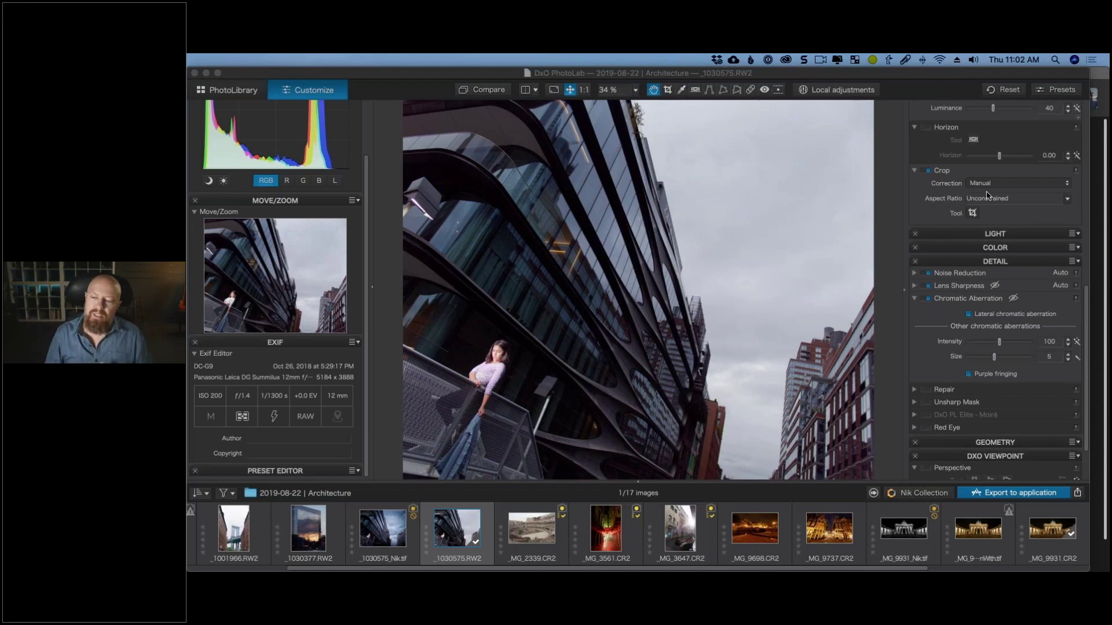
{"action": "left_click", "coordinate": [897, 373]}
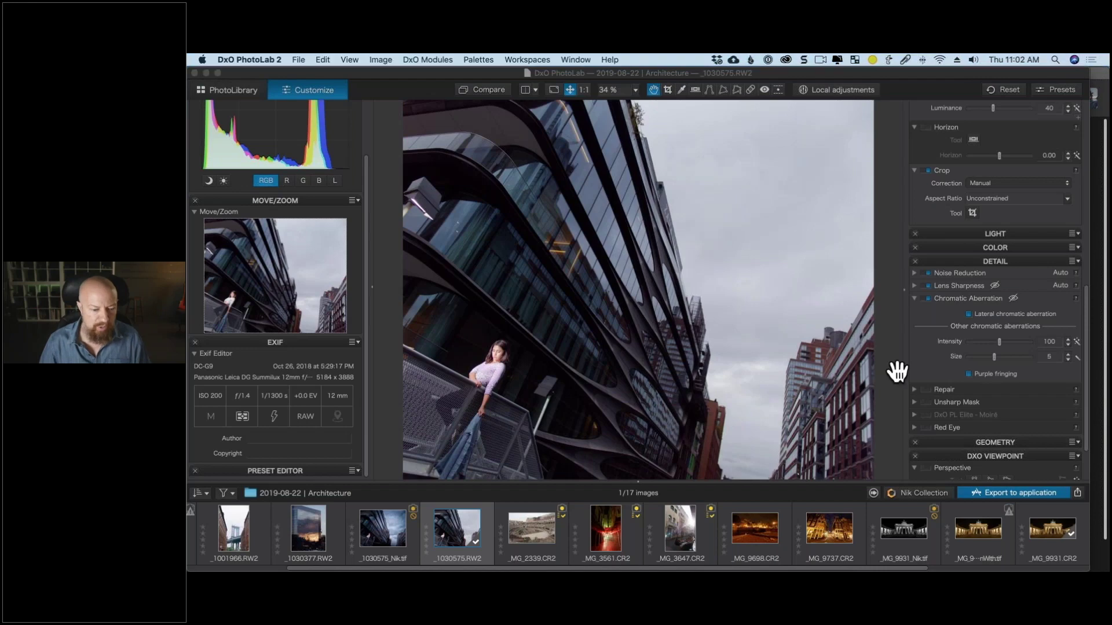
{"action": "key", "text": "Right"}
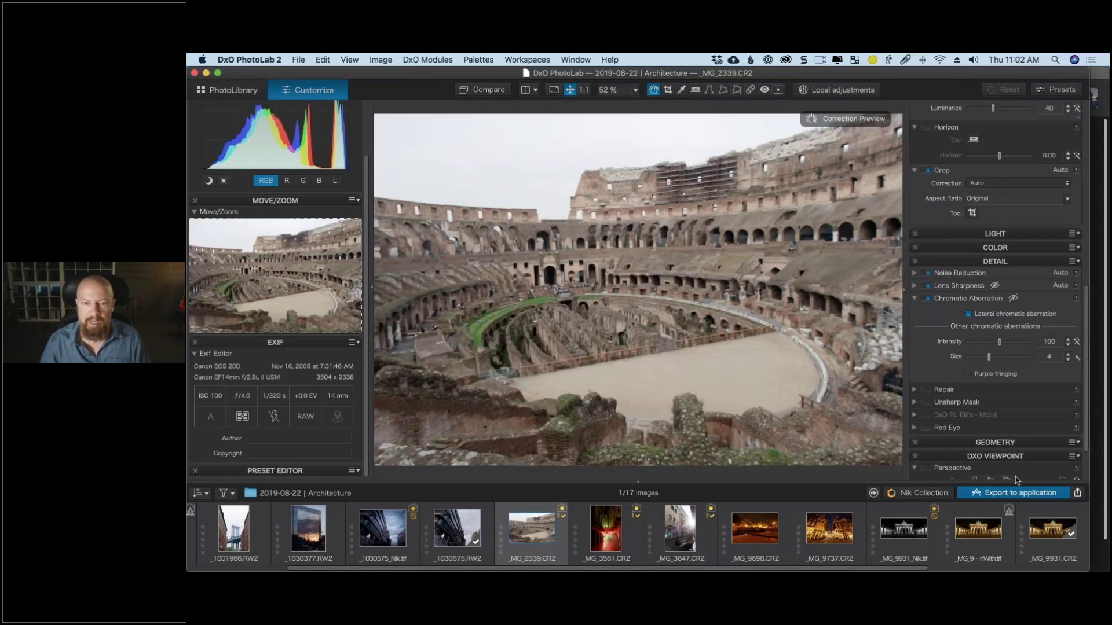
Review the resolution and resizing options for exporting the photo to Photoshop, and close them without exporting.
{"action": "left_click", "coordinate": [1046, 493]}
{"action": "left_click", "coordinate": [801, 462]}
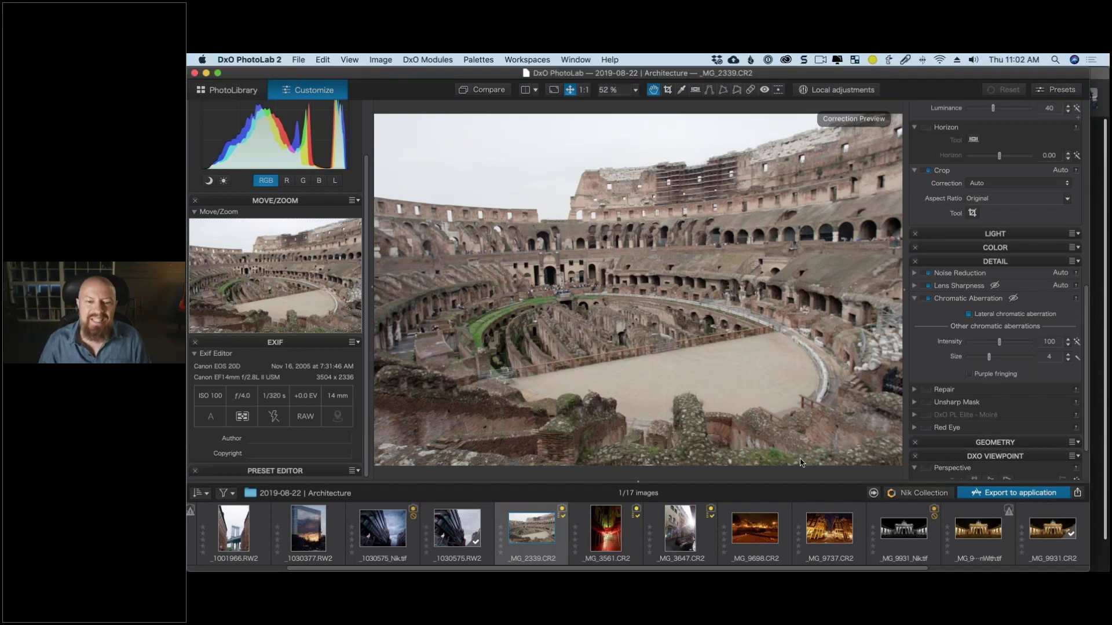
{"action": "left_click", "coordinate": [632, 265]}
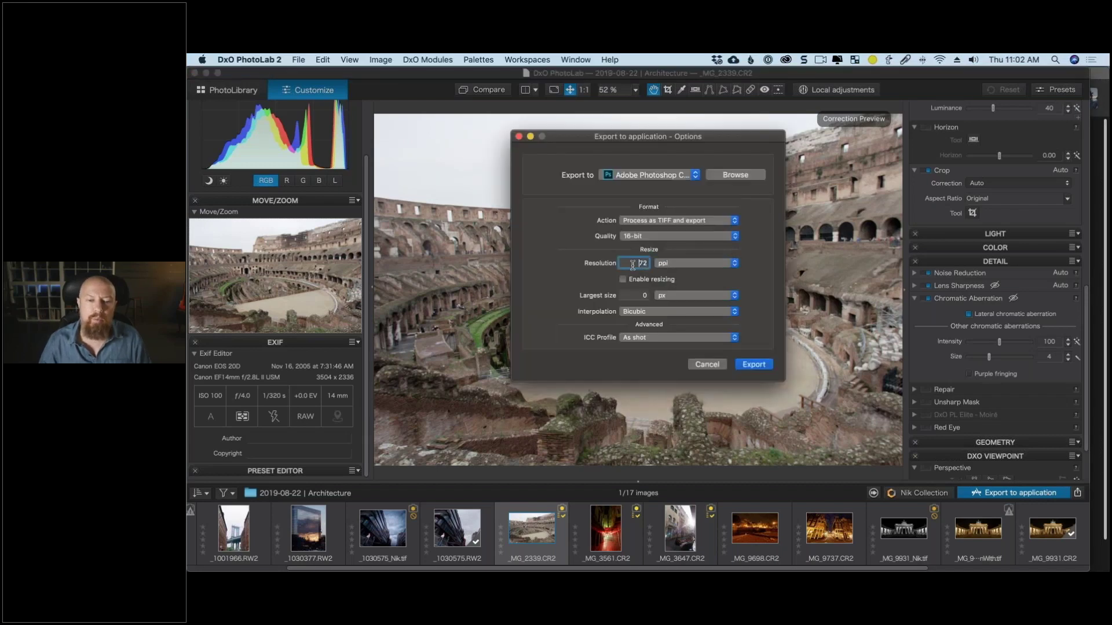
{"action": "left_click", "coordinate": [639, 281]}
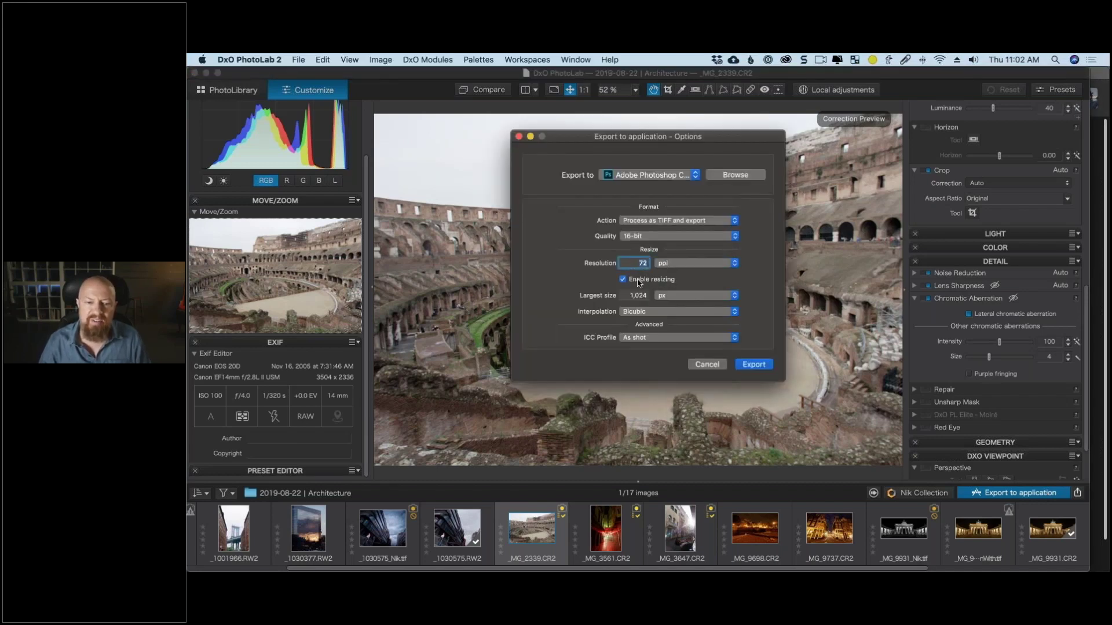
{"action": "left_click", "coordinate": [649, 281]}
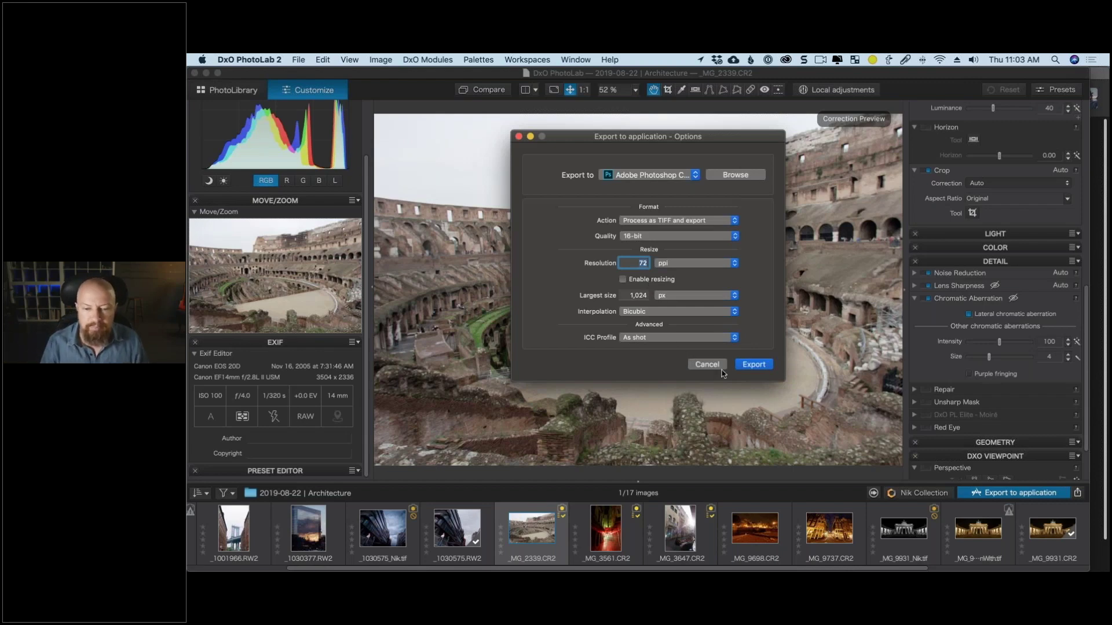
{"action": "key", "text": "Escape"}
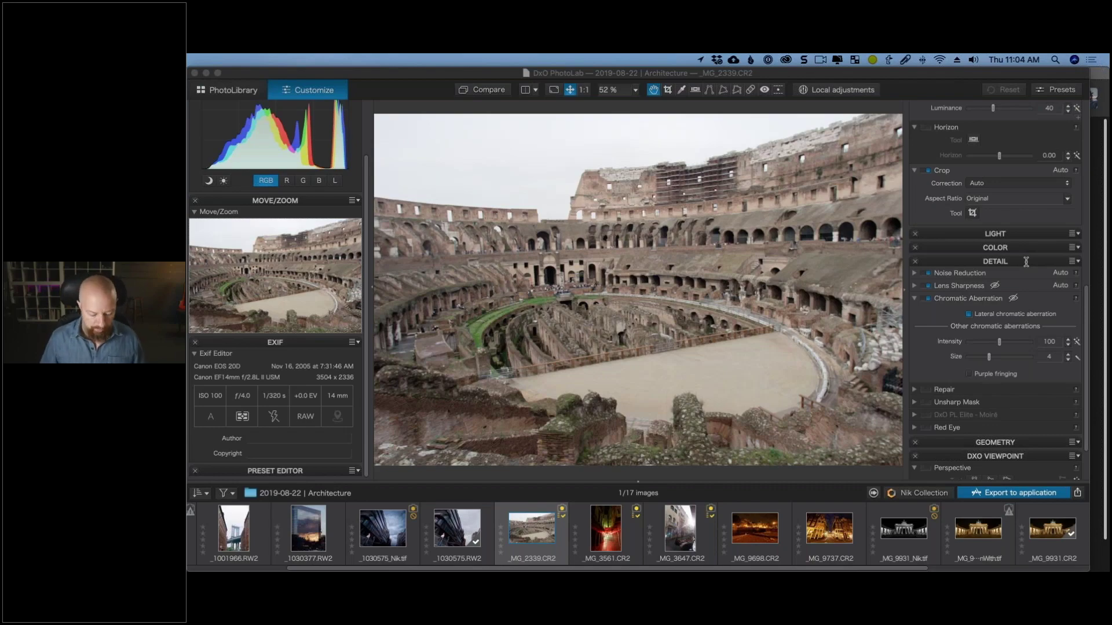
Switch to Google Chrome, open dxo.com in a new window and look through the articles and tutorials on its blog.
{"action": "key", "text": "super+Tab"}
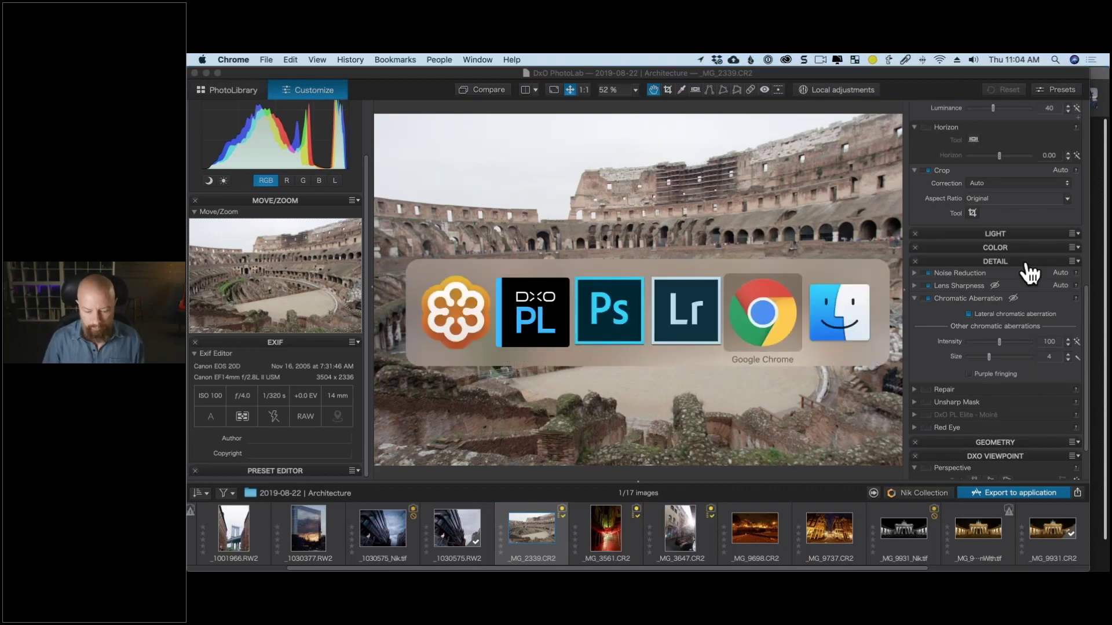
{"action": "key", "text": "super+n"}
{"action": "type", "text": "dxo.com"}
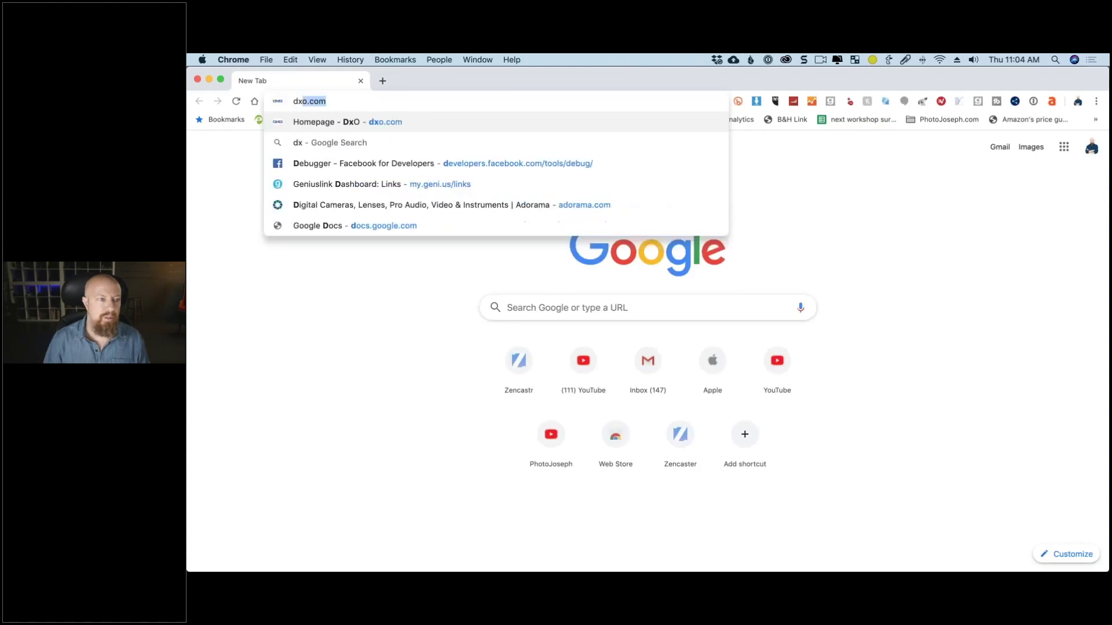
{"action": "key", "text": "Return"}
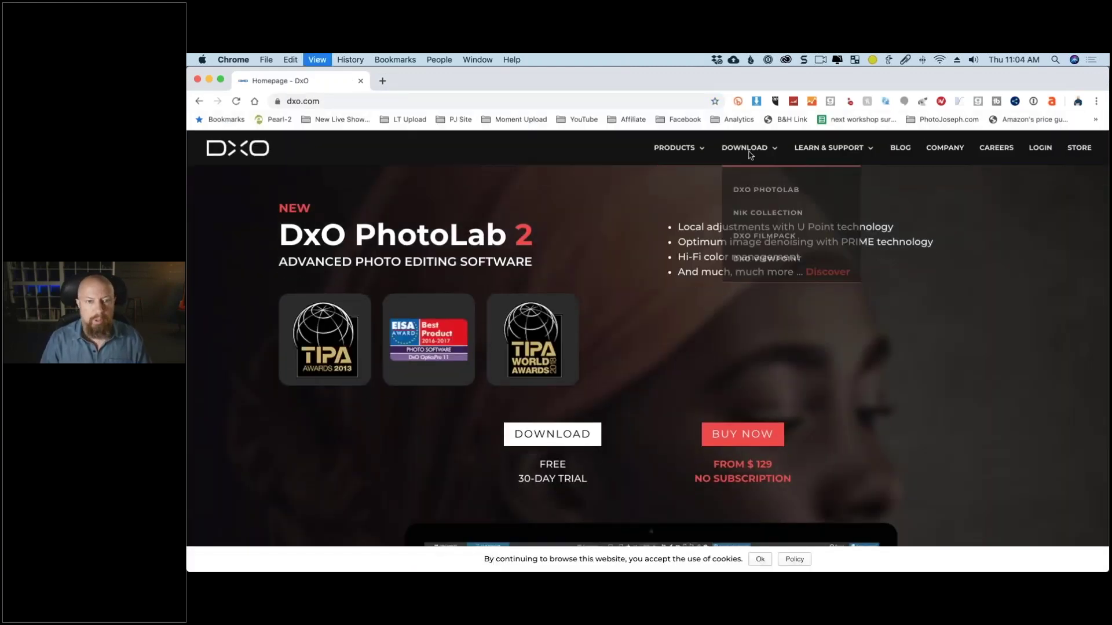
{"action": "mouse_move", "coordinate": [810, 138]}
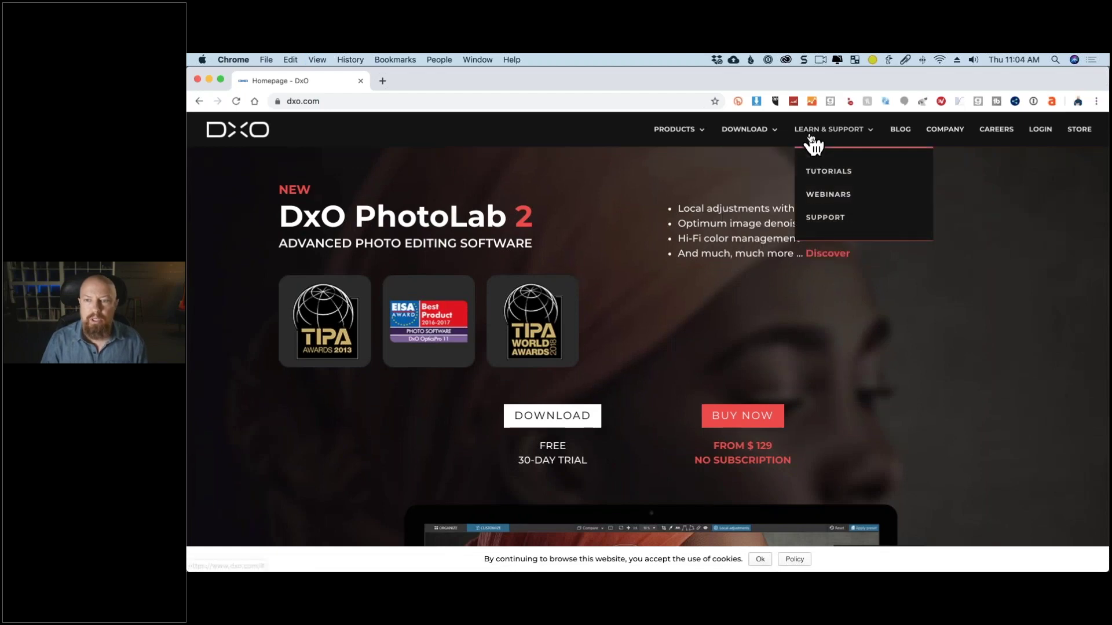
{"action": "left_click", "coordinate": [901, 132]}
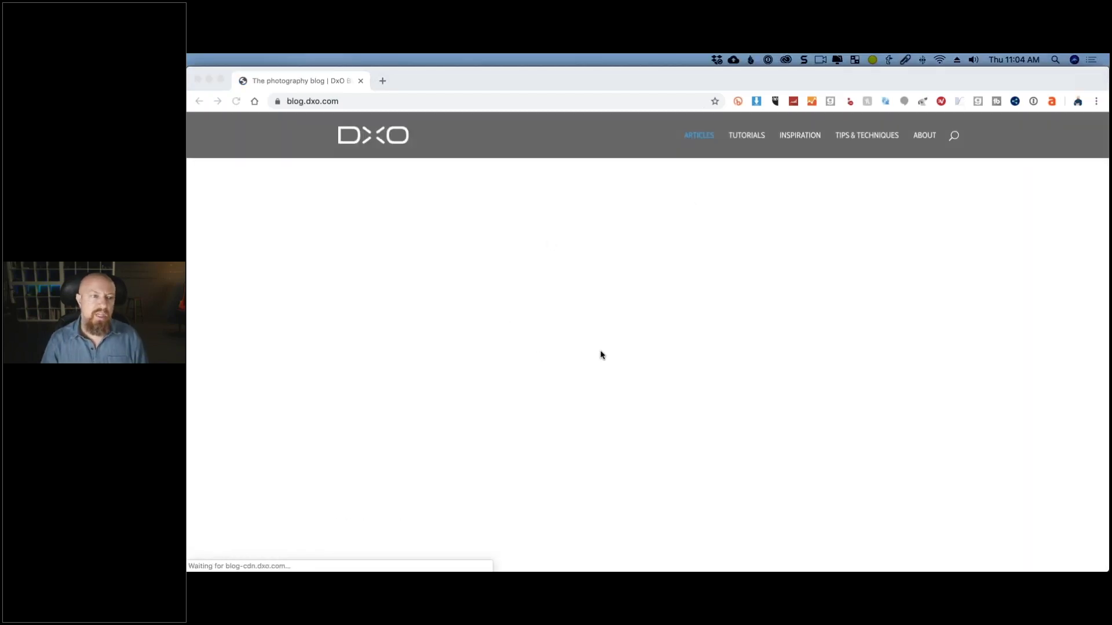
{"action": "scroll", "coordinate": [600, 353], "scroll_direction": "down", "scroll_amount": 10}
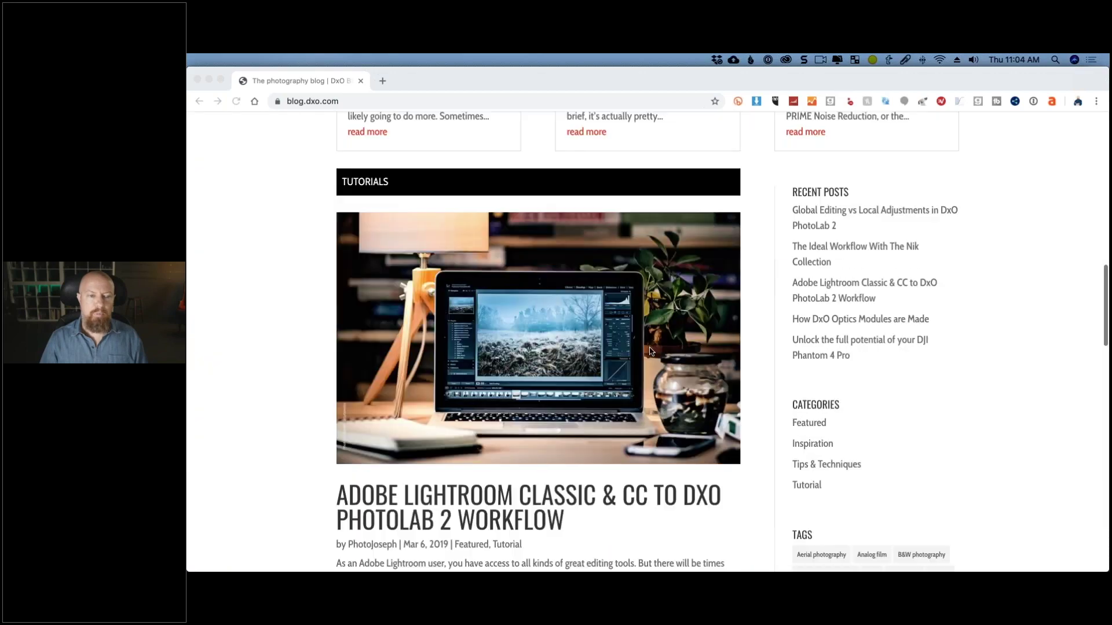
{"action": "scroll", "coordinate": [648, 346], "scroll_direction": "up", "scroll_amount": 7}
{"action": "scroll", "coordinate": [648, 346], "scroll_direction": "down", "scroll_amount": 1}
{"action": "scroll", "coordinate": [650, 351], "scroll_direction": "down", "scroll_amount": 12}
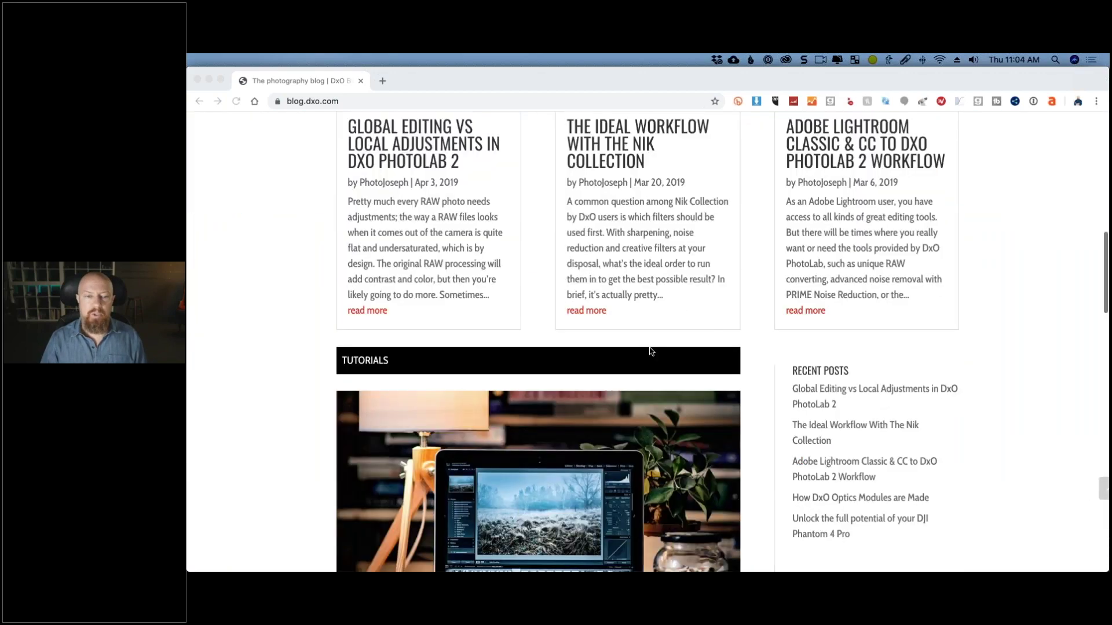
{"action": "scroll", "coordinate": [649, 350], "scroll_direction": "up", "scroll_amount": 15}
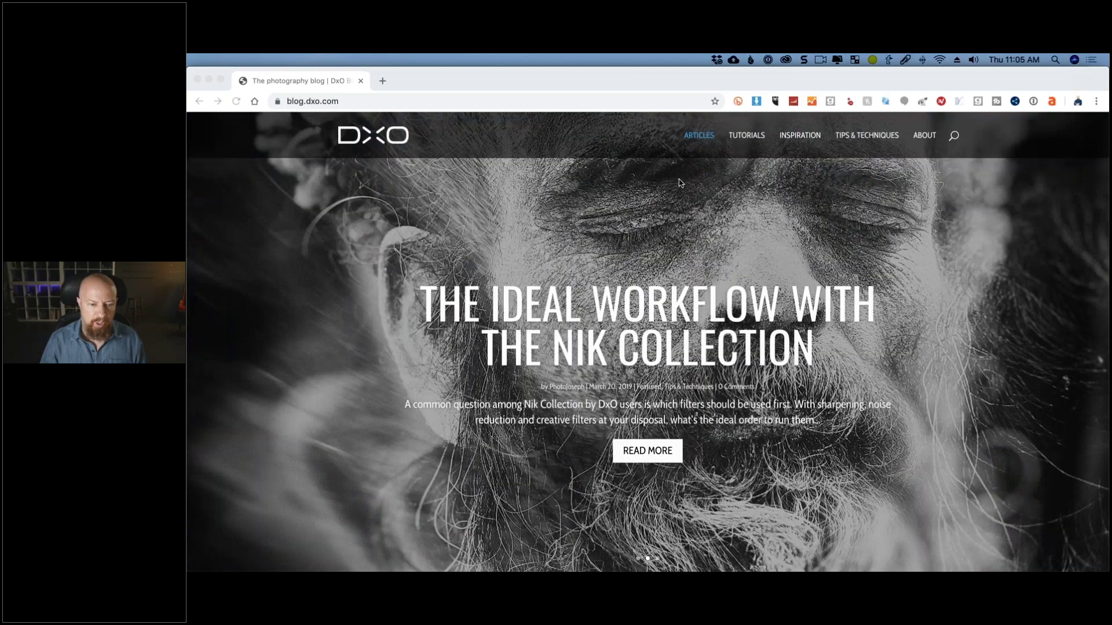
Switch from the DxO blog back to DxO PhotoLab.
{"action": "key", "text": "super+Tab"}
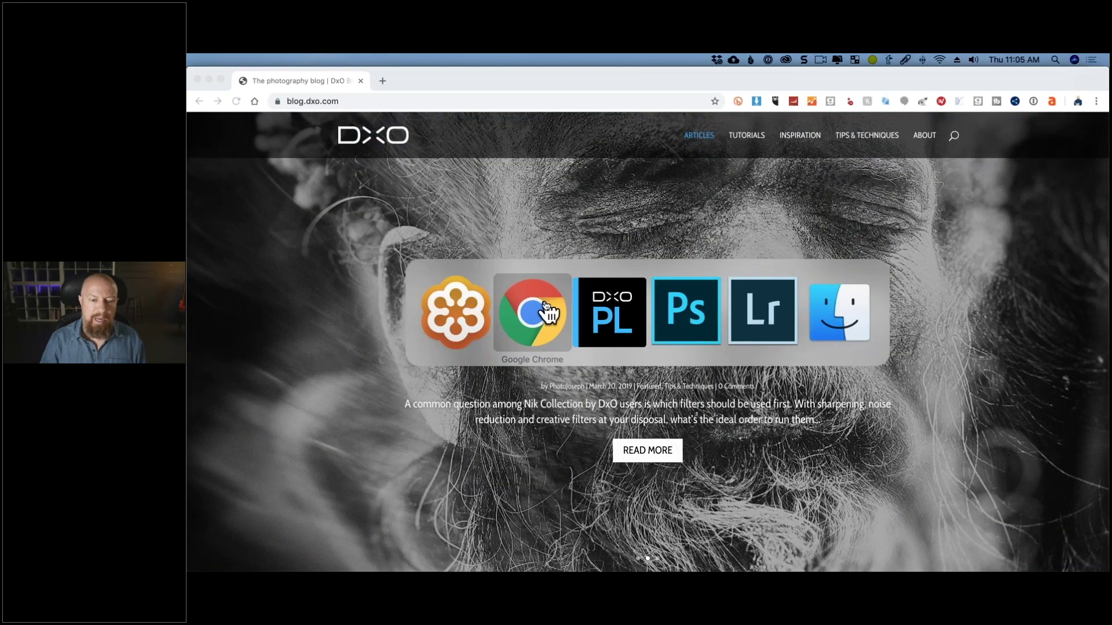
{"action": "left_click", "coordinate": [548, 313]}
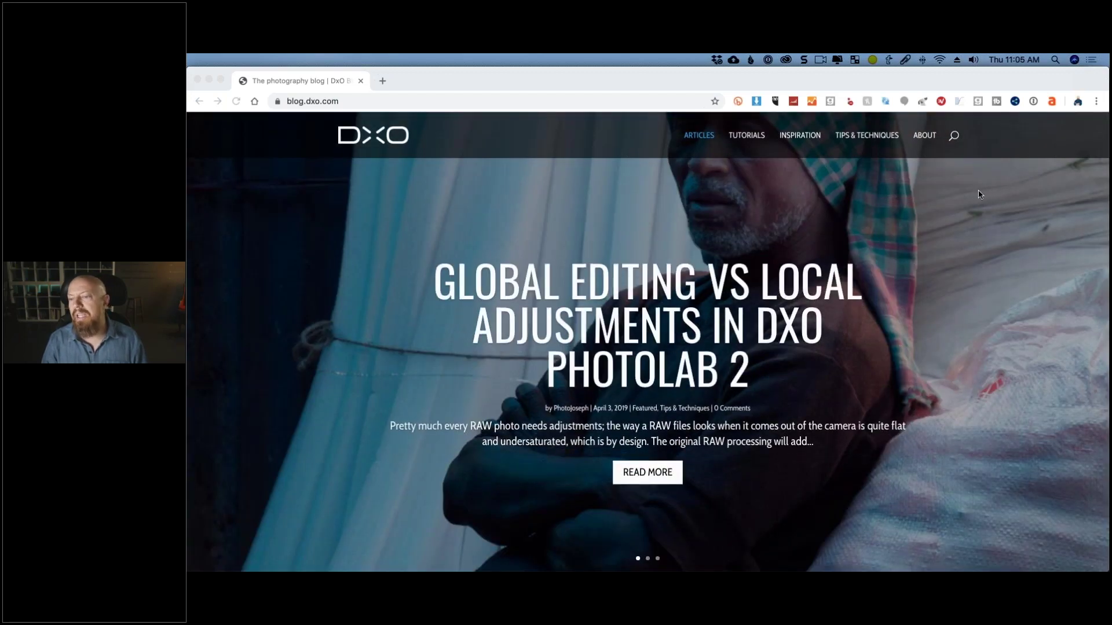
{"action": "key", "text": "super+Tab"}
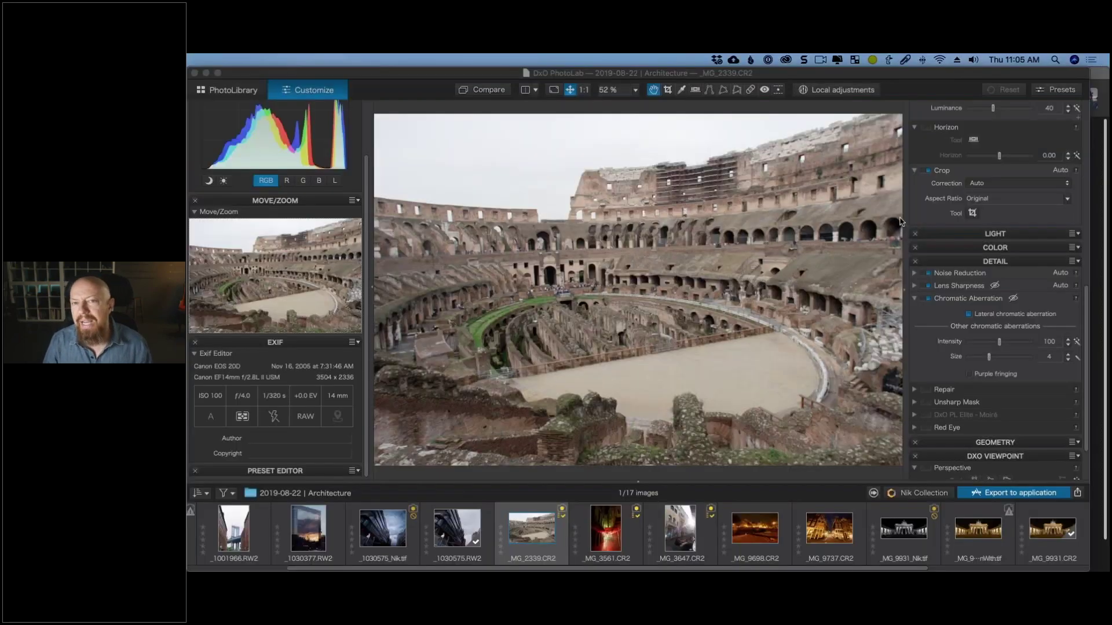